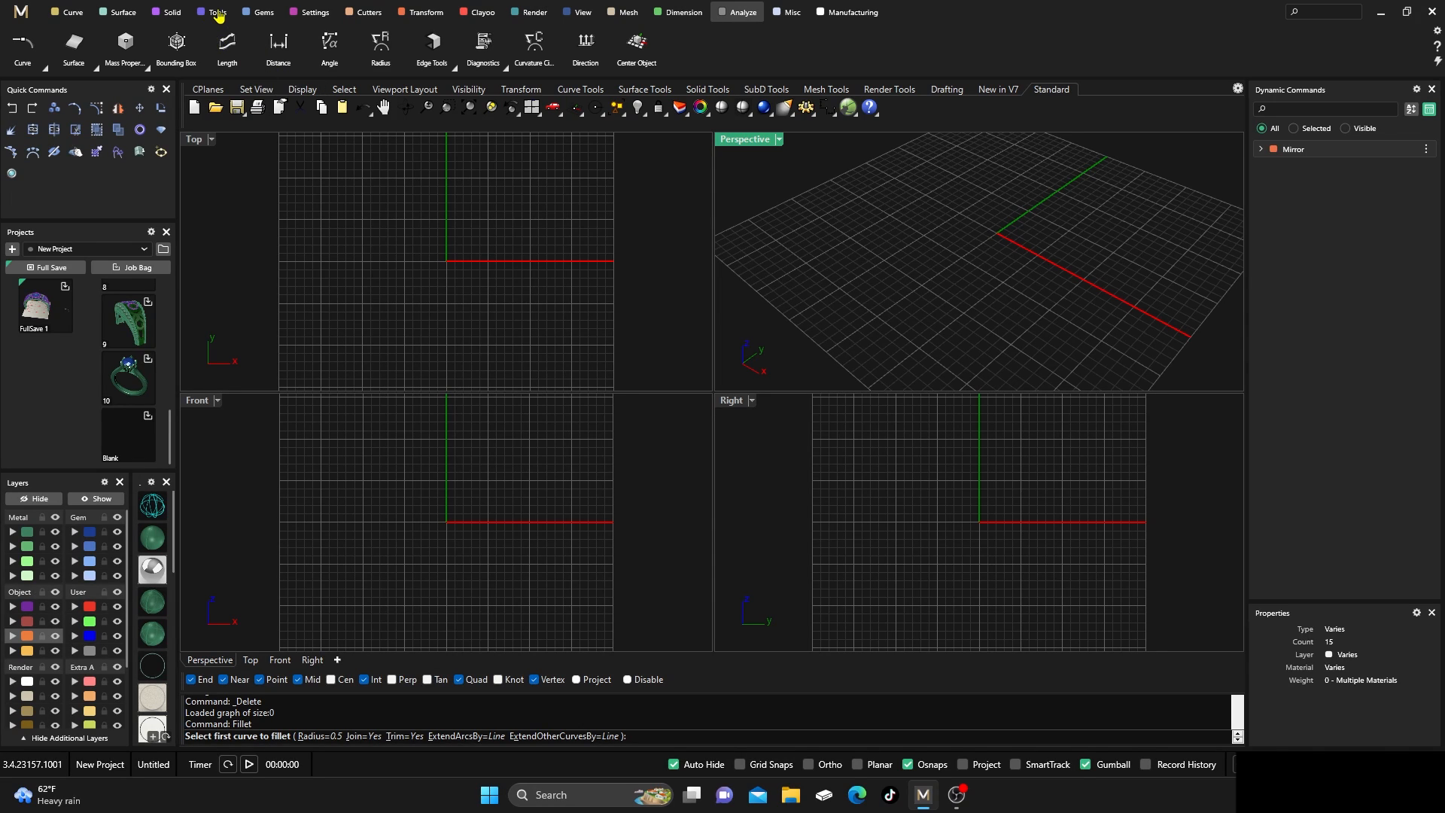
Create a ring rail with region US and size 7
mouse_move(342, 190)
right_mouse_down()
mouse_move(371, 271)
mouse_move(346, 204)
right_mouse_up()
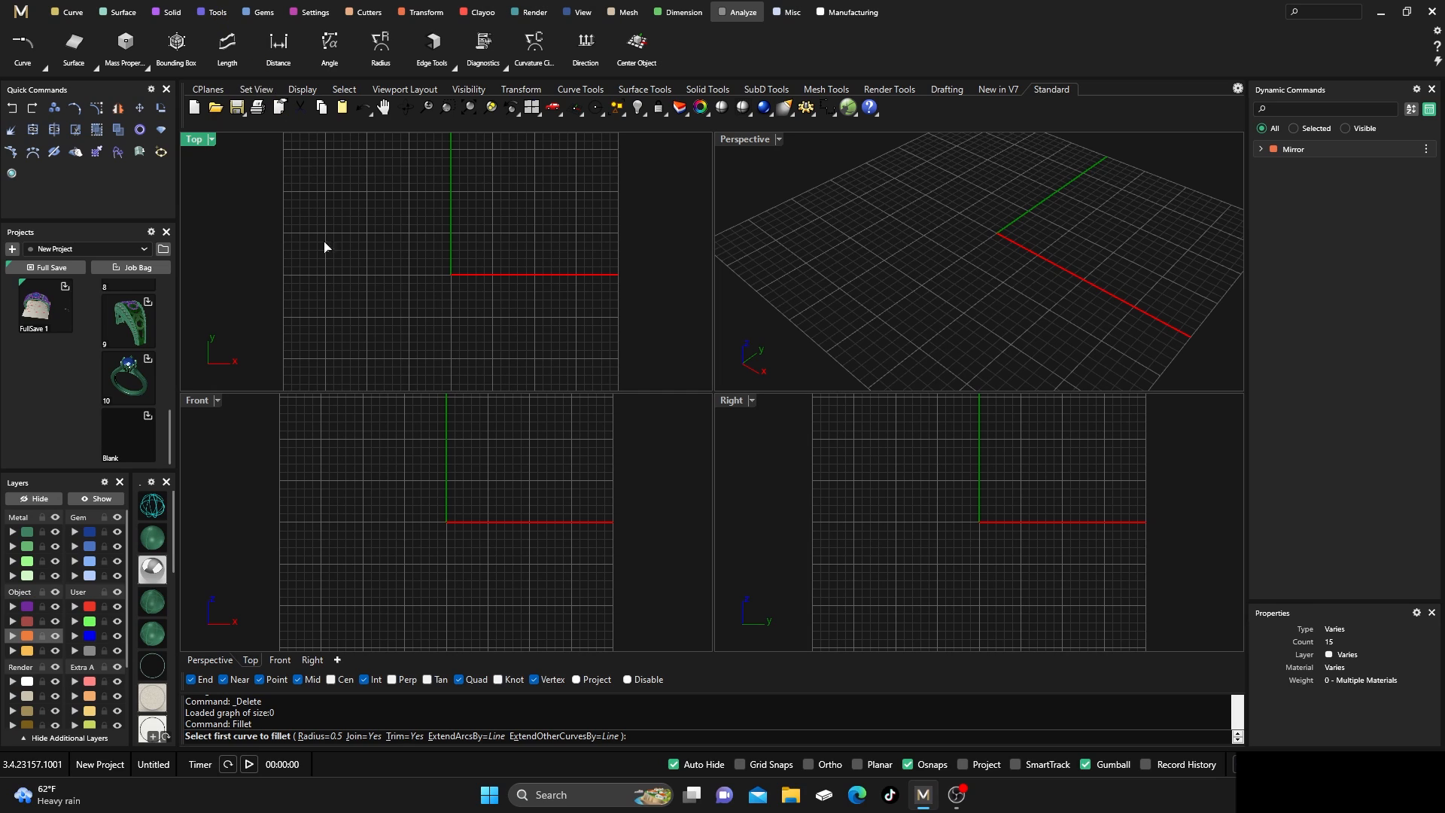
right_click(343, 507)
left_click(218, 12)
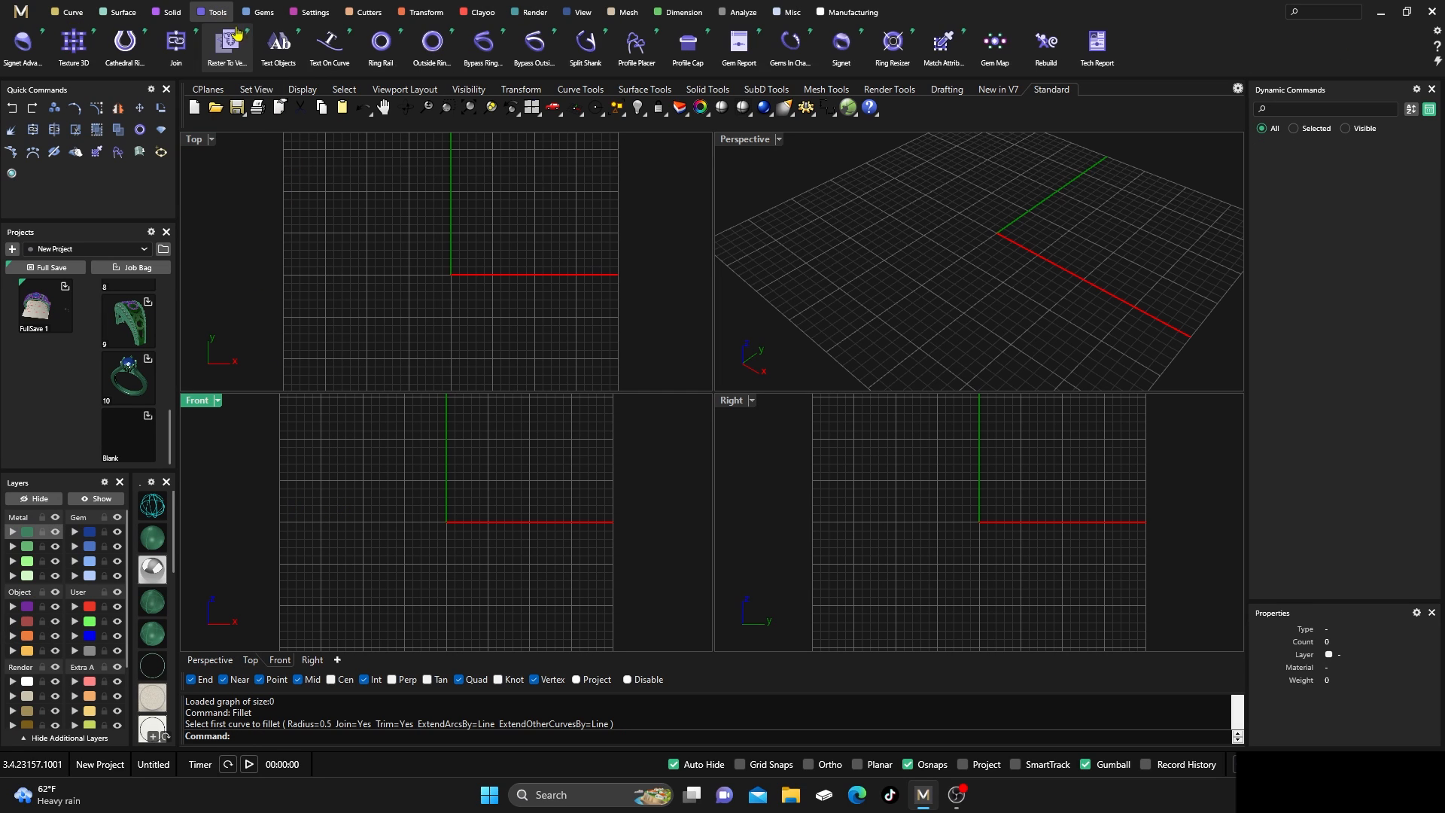
left_click(376, 45)
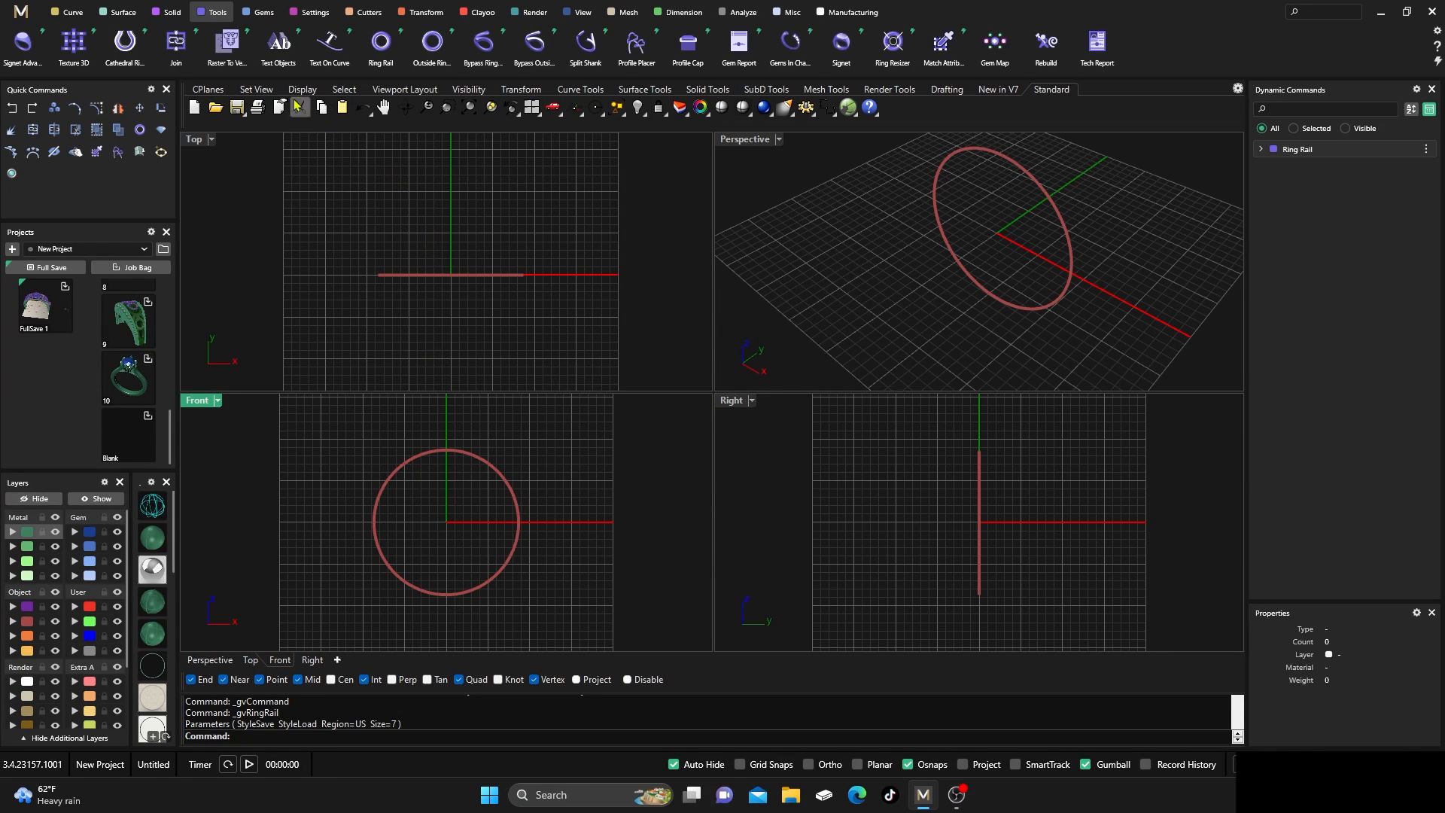
On the User 02 layer, draw a 2.5 mm line straight outward from the ring rail's negative-X side in the Top view
left_click(73, 12)
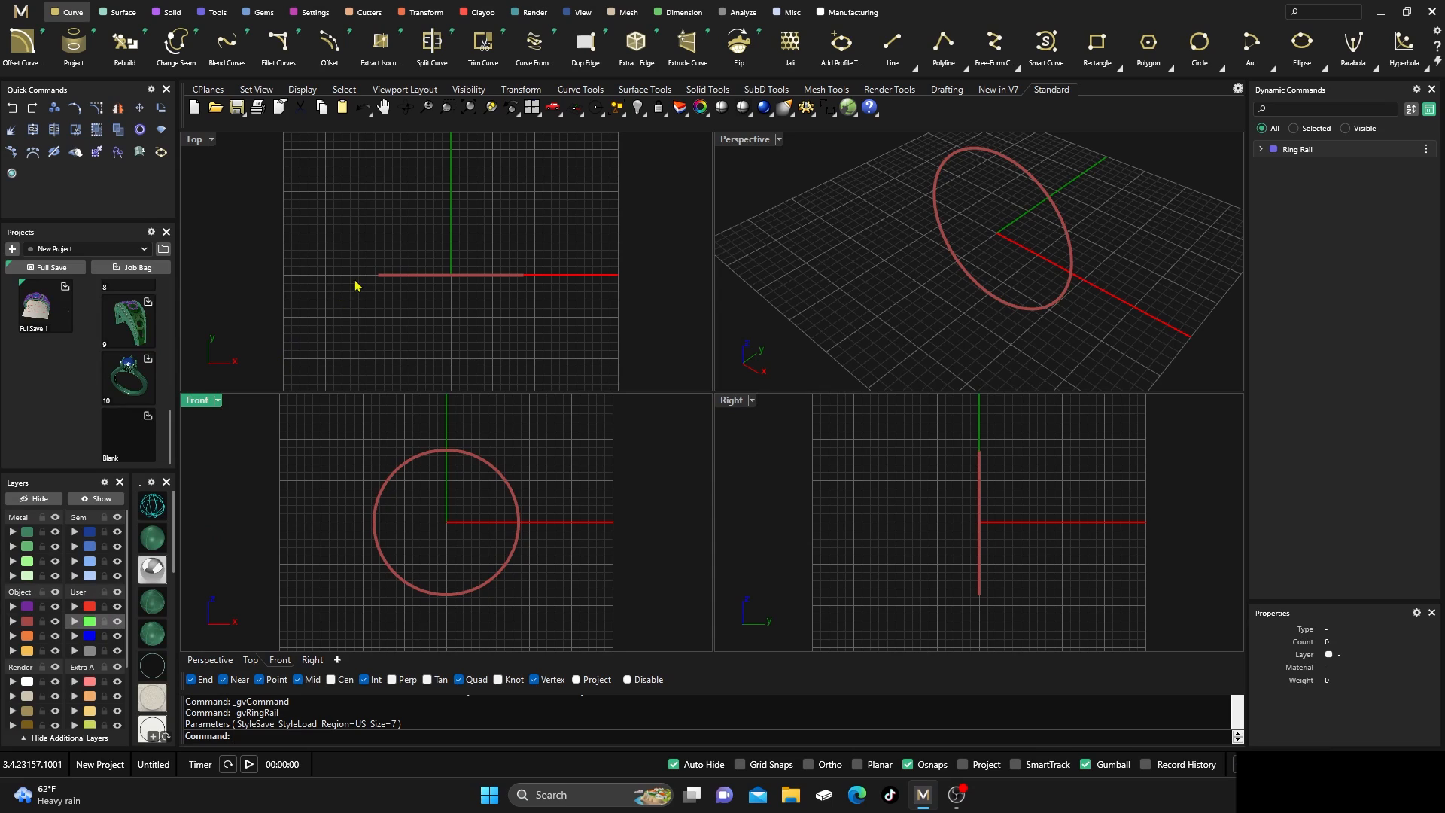
left_click(891, 44)
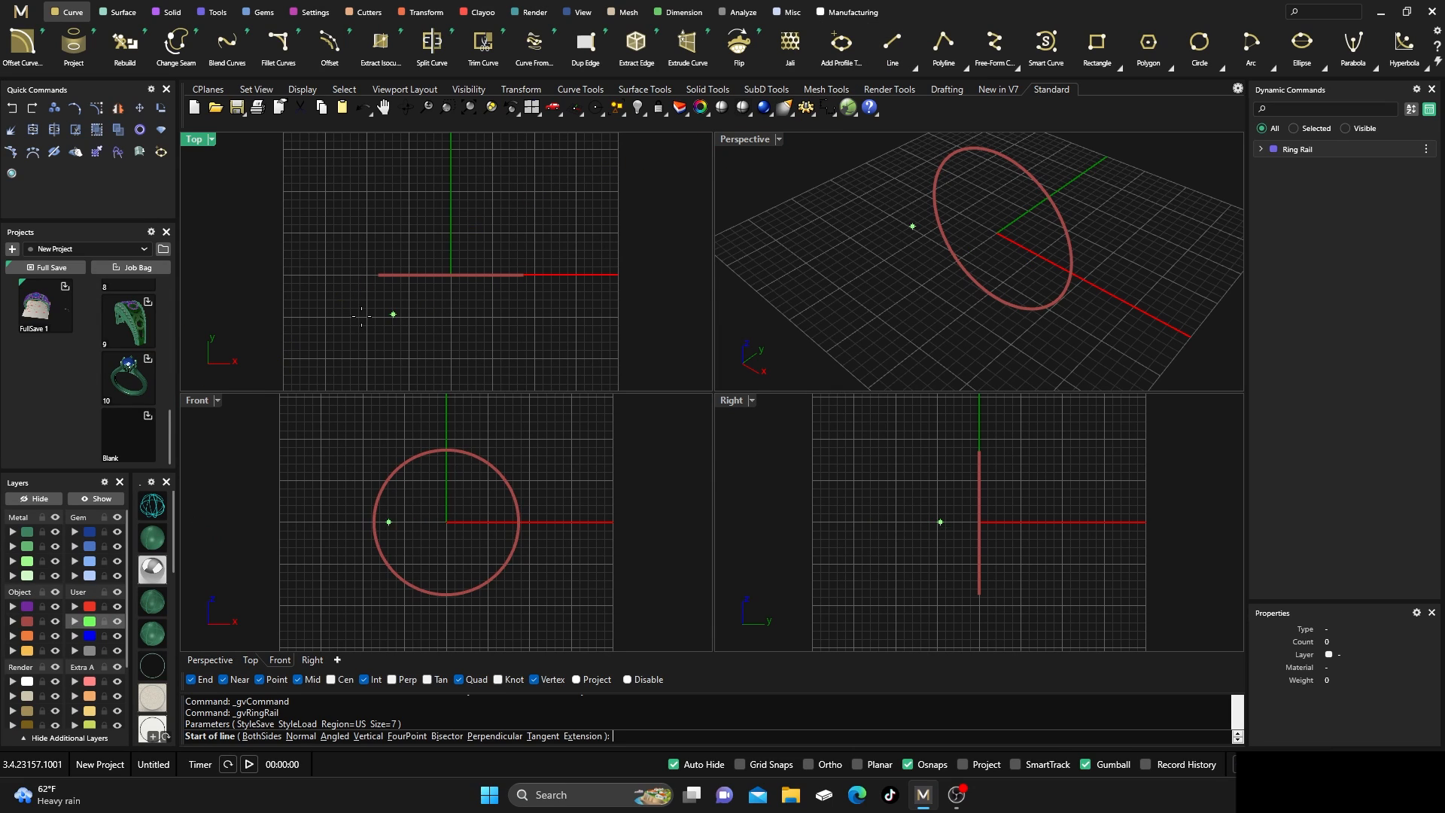
left_click(378, 276)
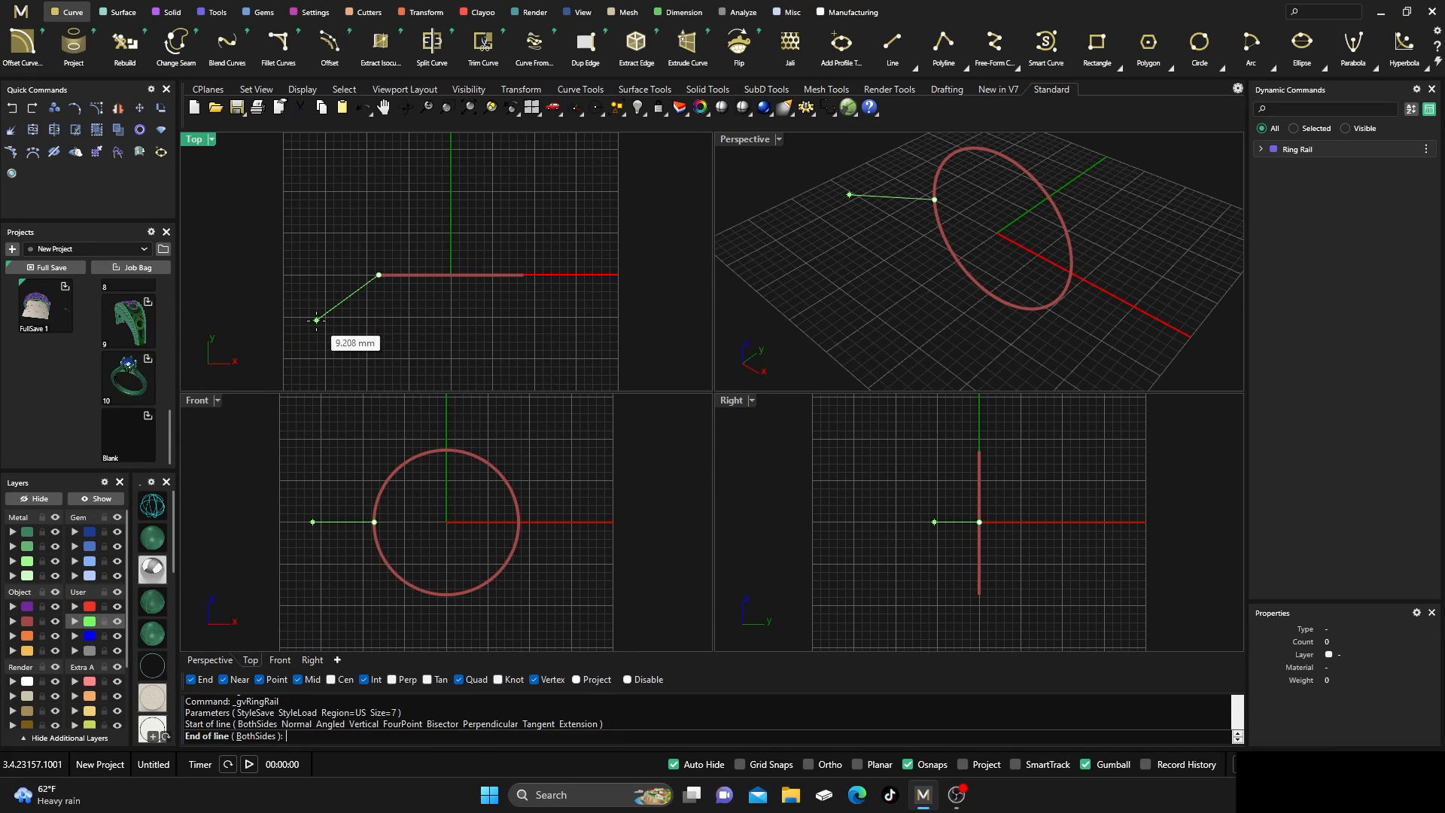
type("2")
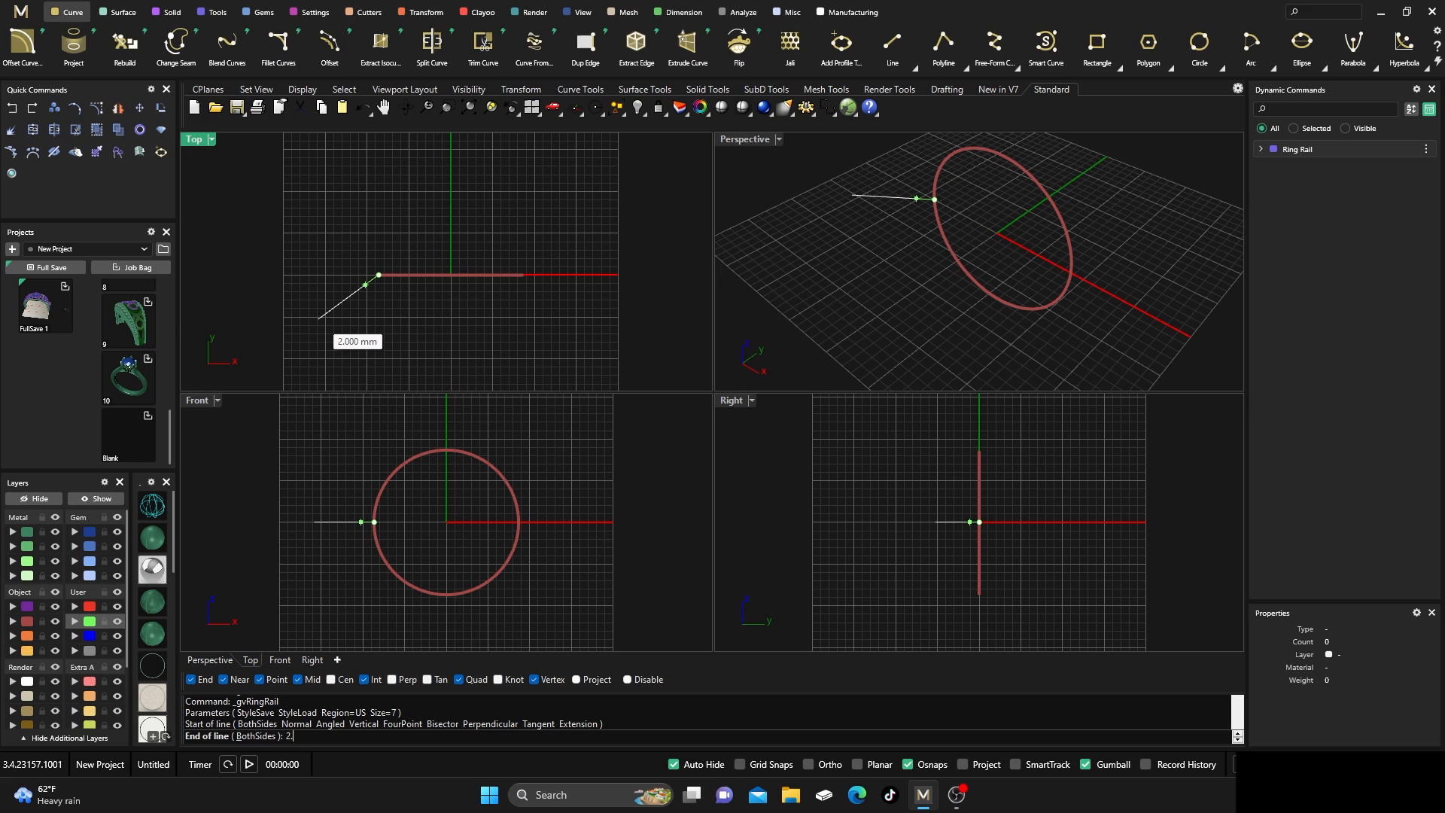
type(".5")
key("Return")
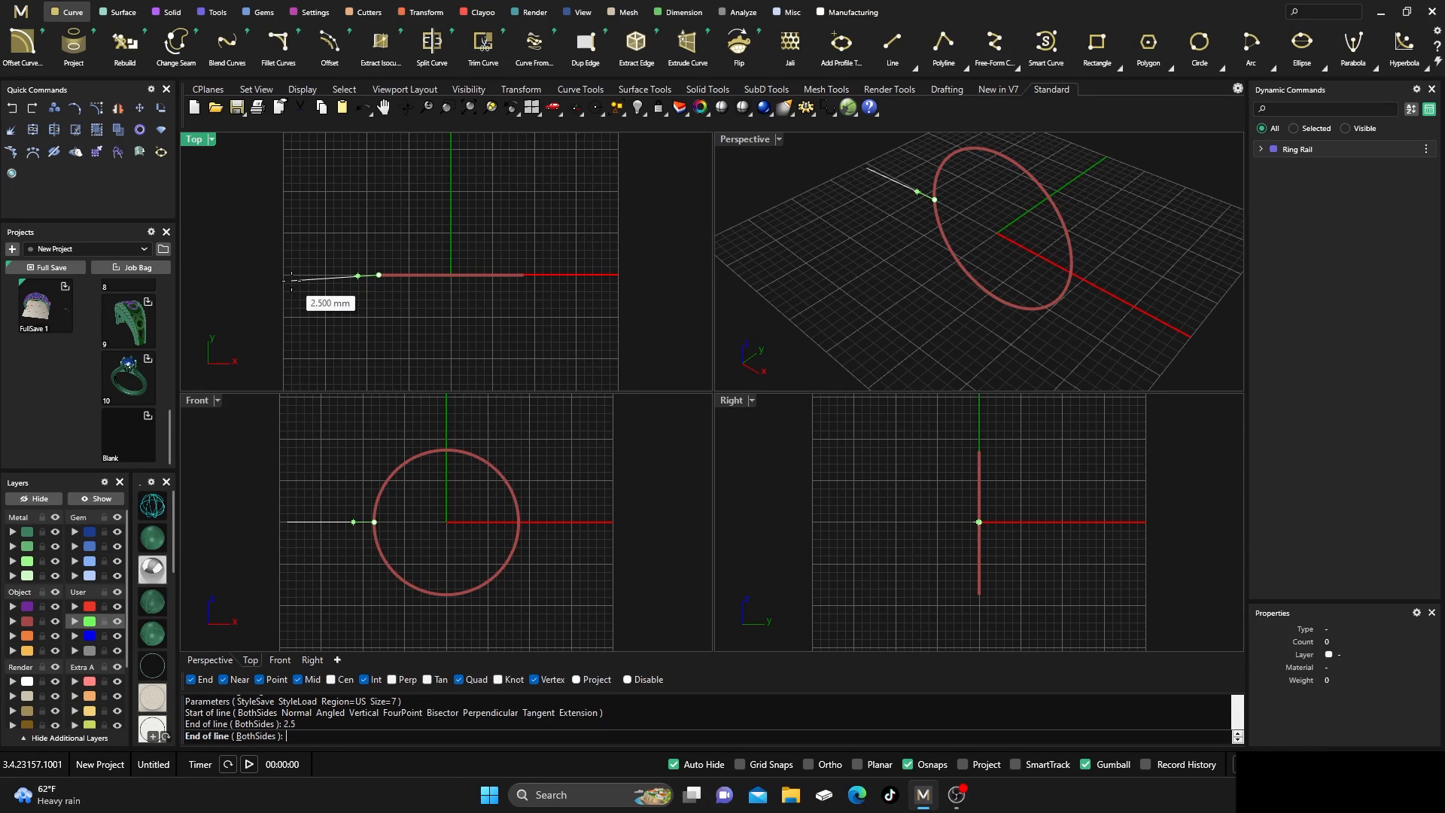
left_click(284, 276)
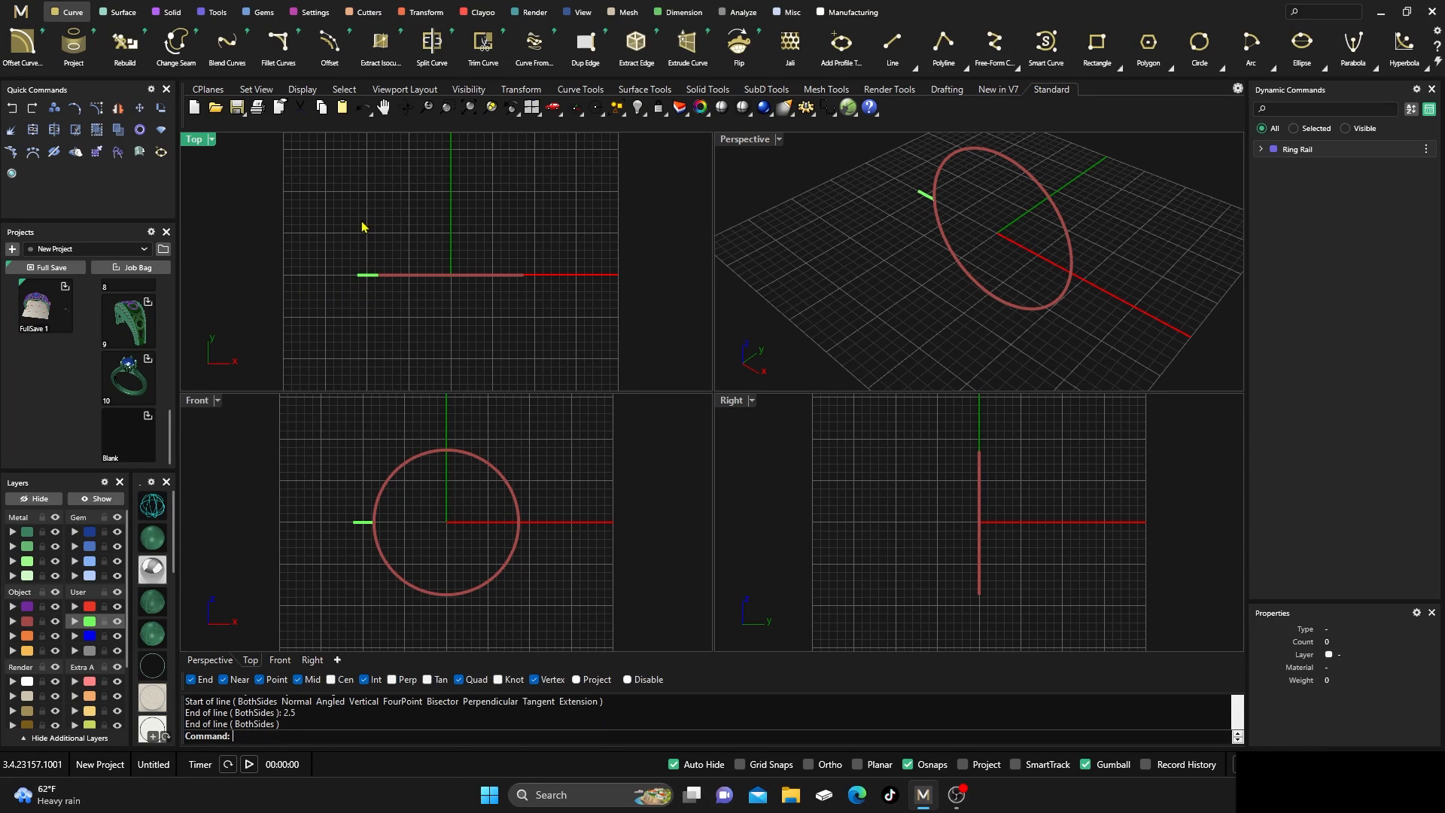
Draw a BothSides line in the Y direction, centred on the outer end of the short 2.5 mm line
key("Return")
left_click(259, 736)
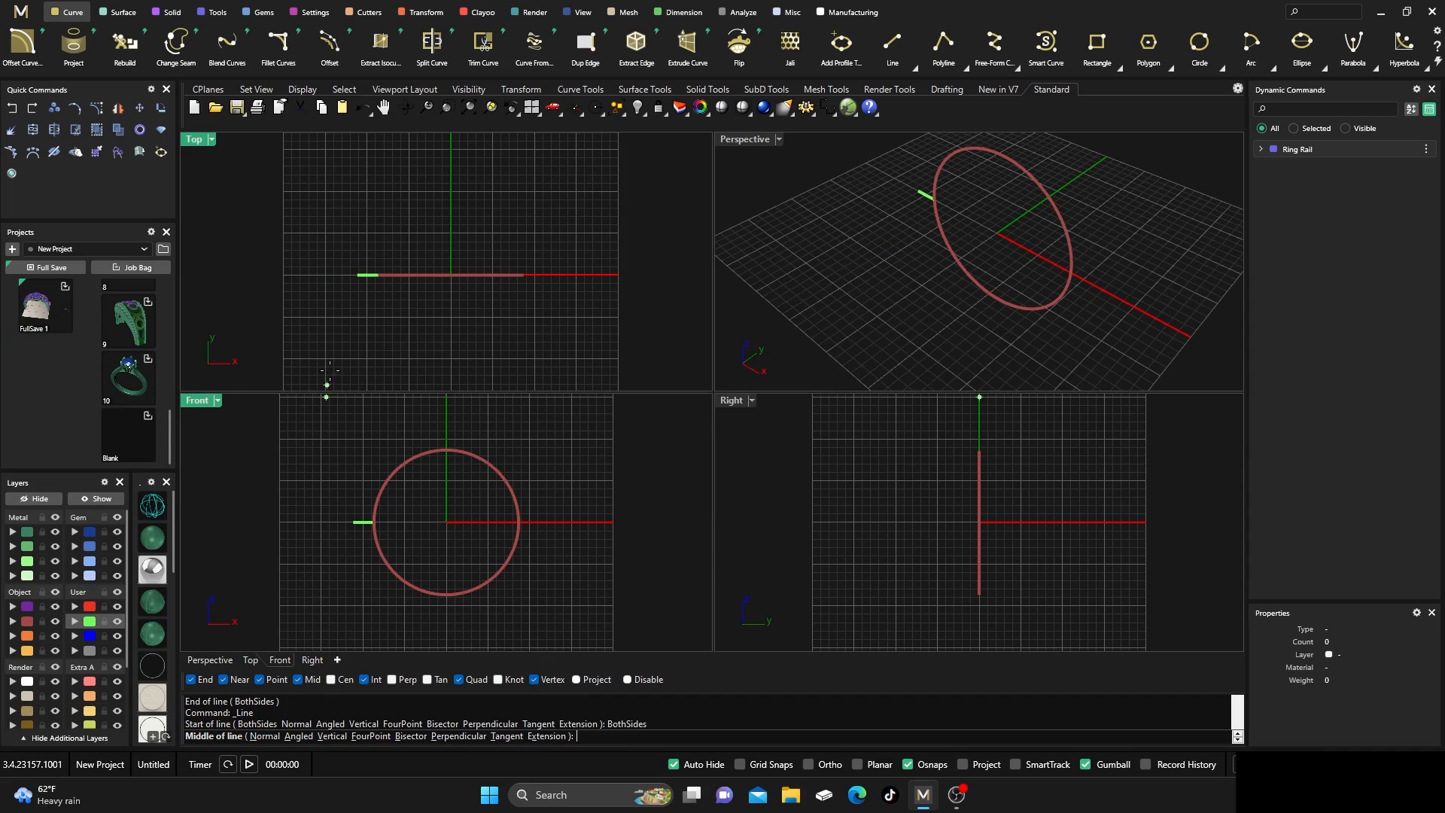
left_click(357, 275)
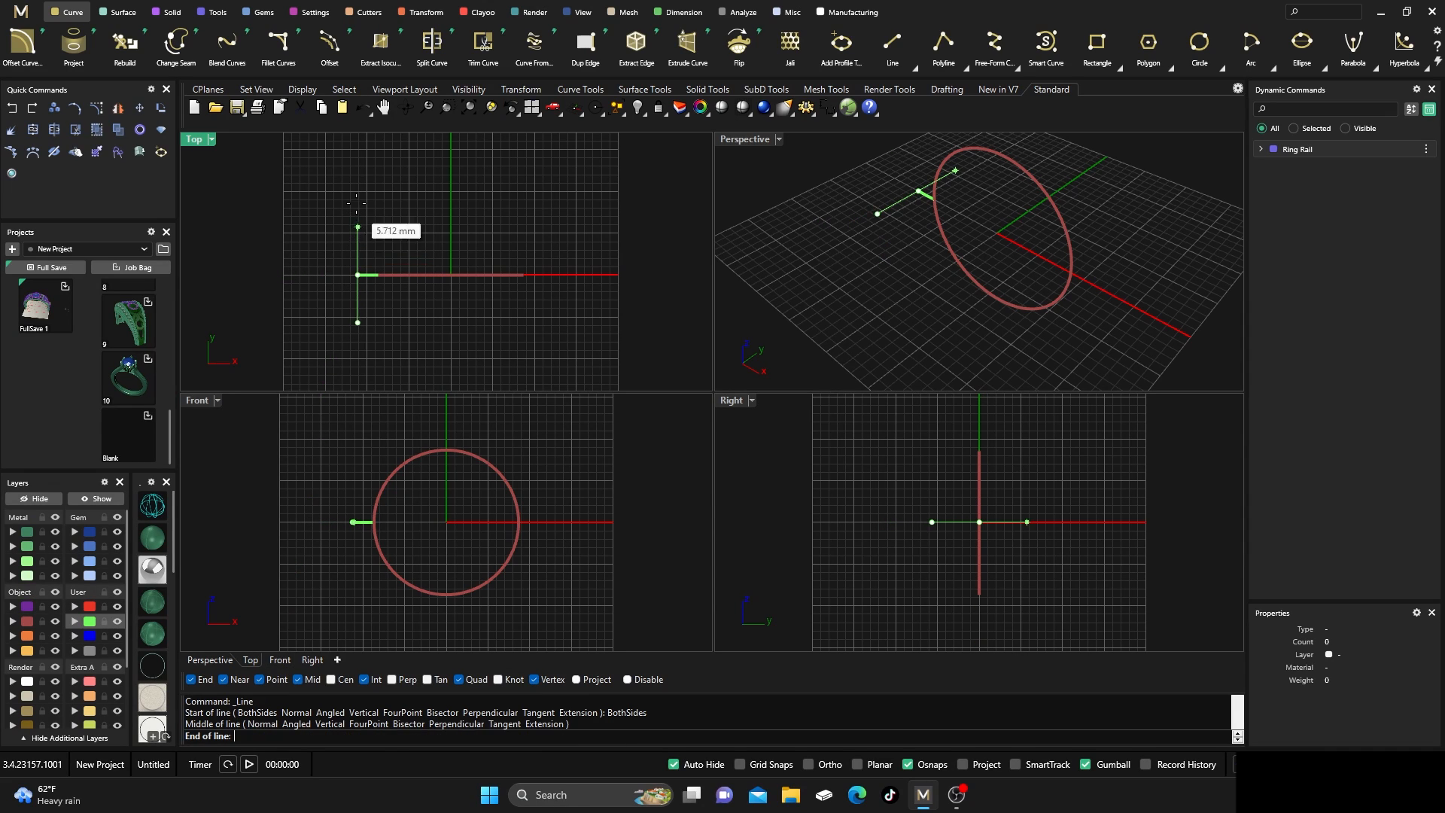
left_click(357, 179)
Mirror the two guide lines across the Y axis to the opposite side of the ring rail
left_click_drag(372, 294, 347, 267)
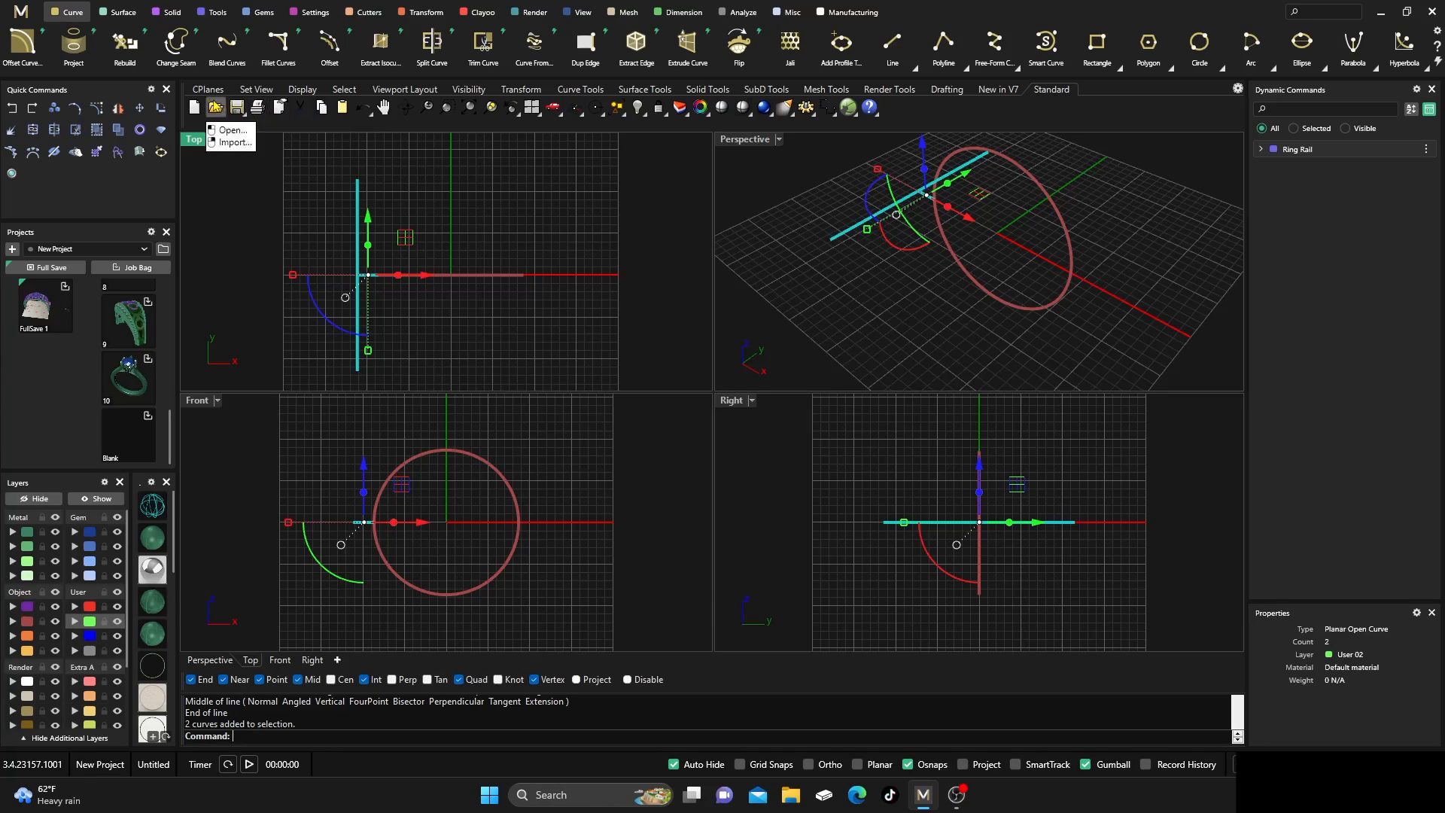
left_click(402, 18)
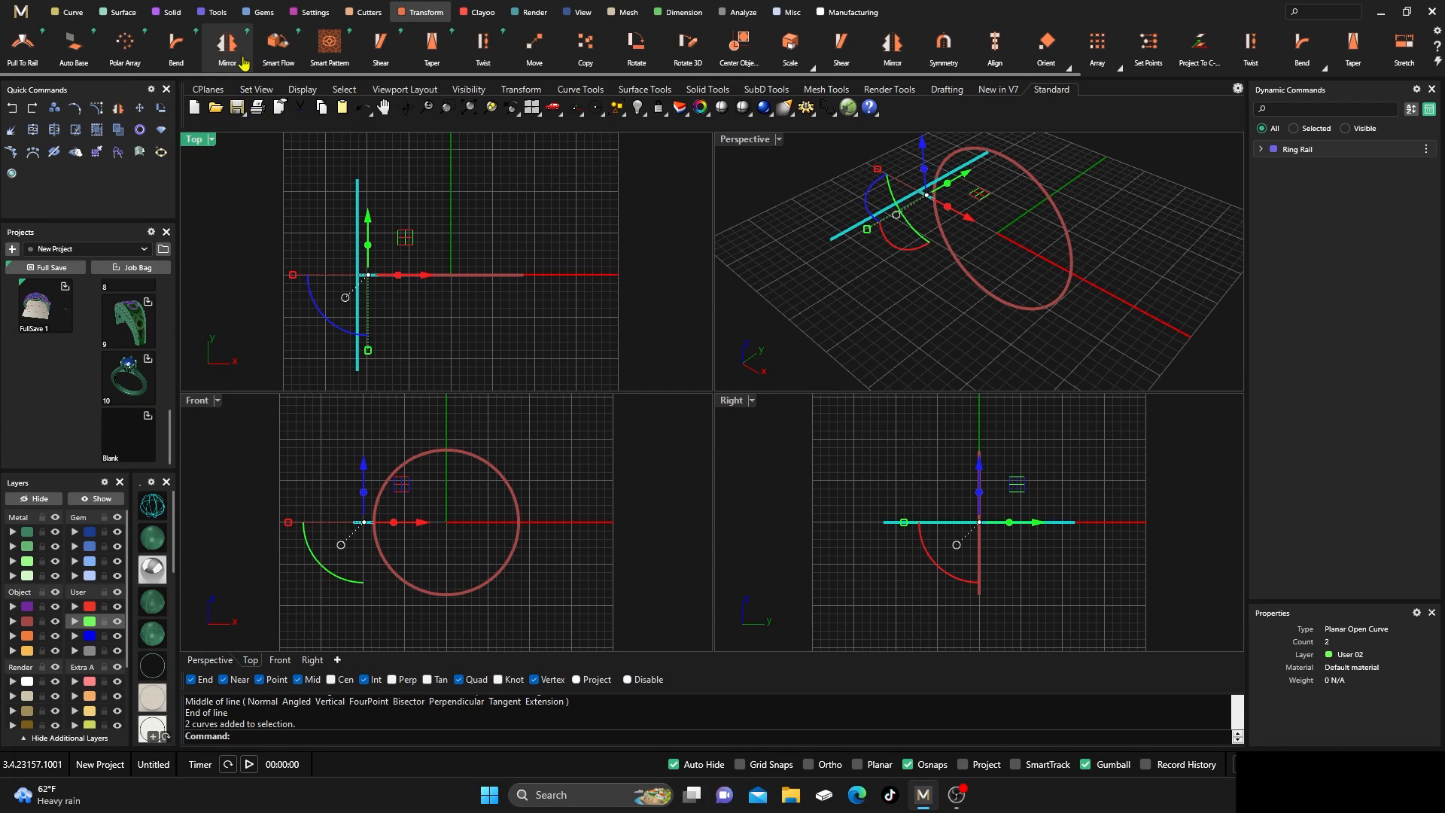
left_click(228, 44)
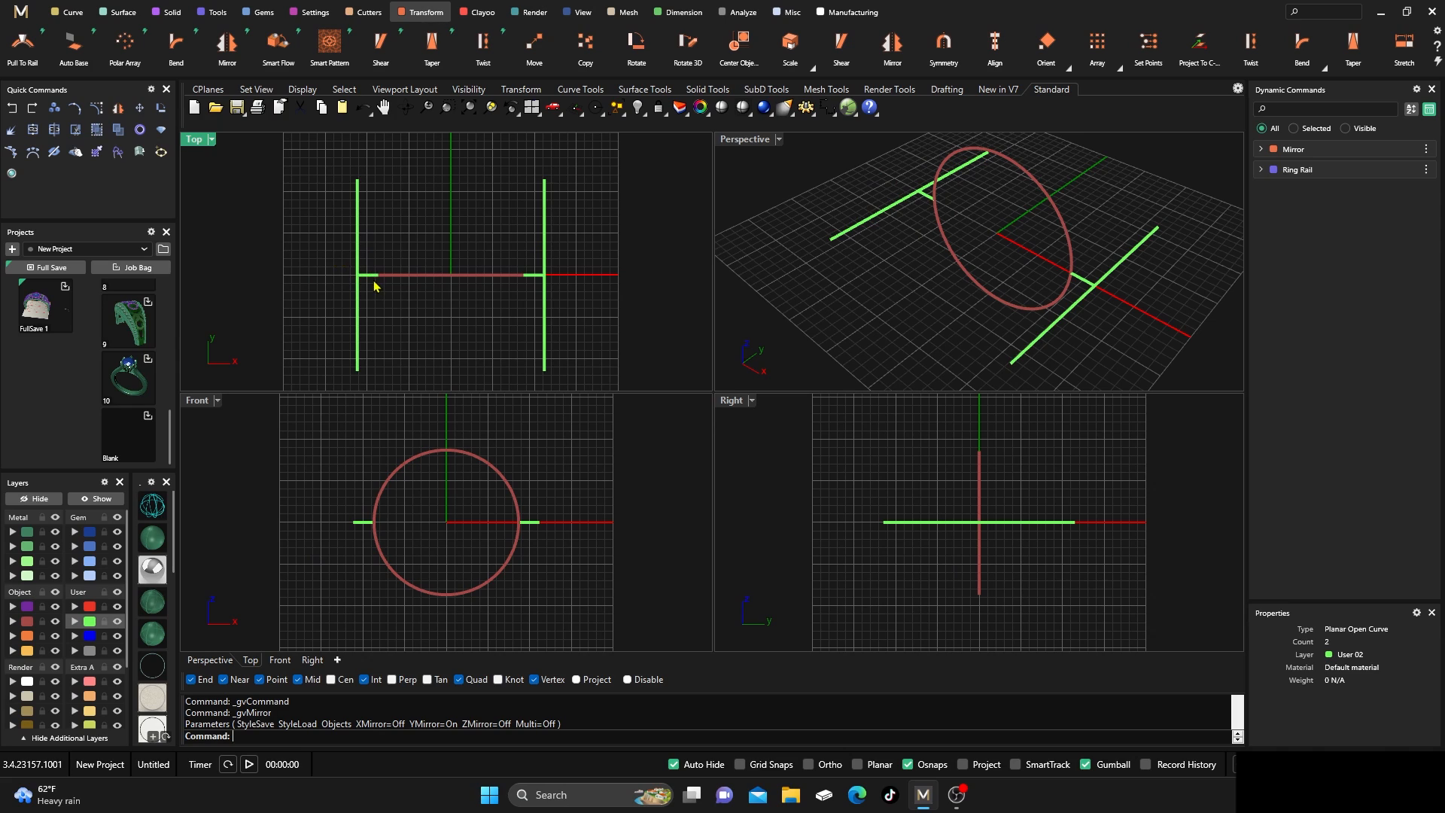
Add a marquise diamond at the ring's centre and enlarge it to about 16 mm long and 8 mm wide
scroll(383, 277, "up", 2)
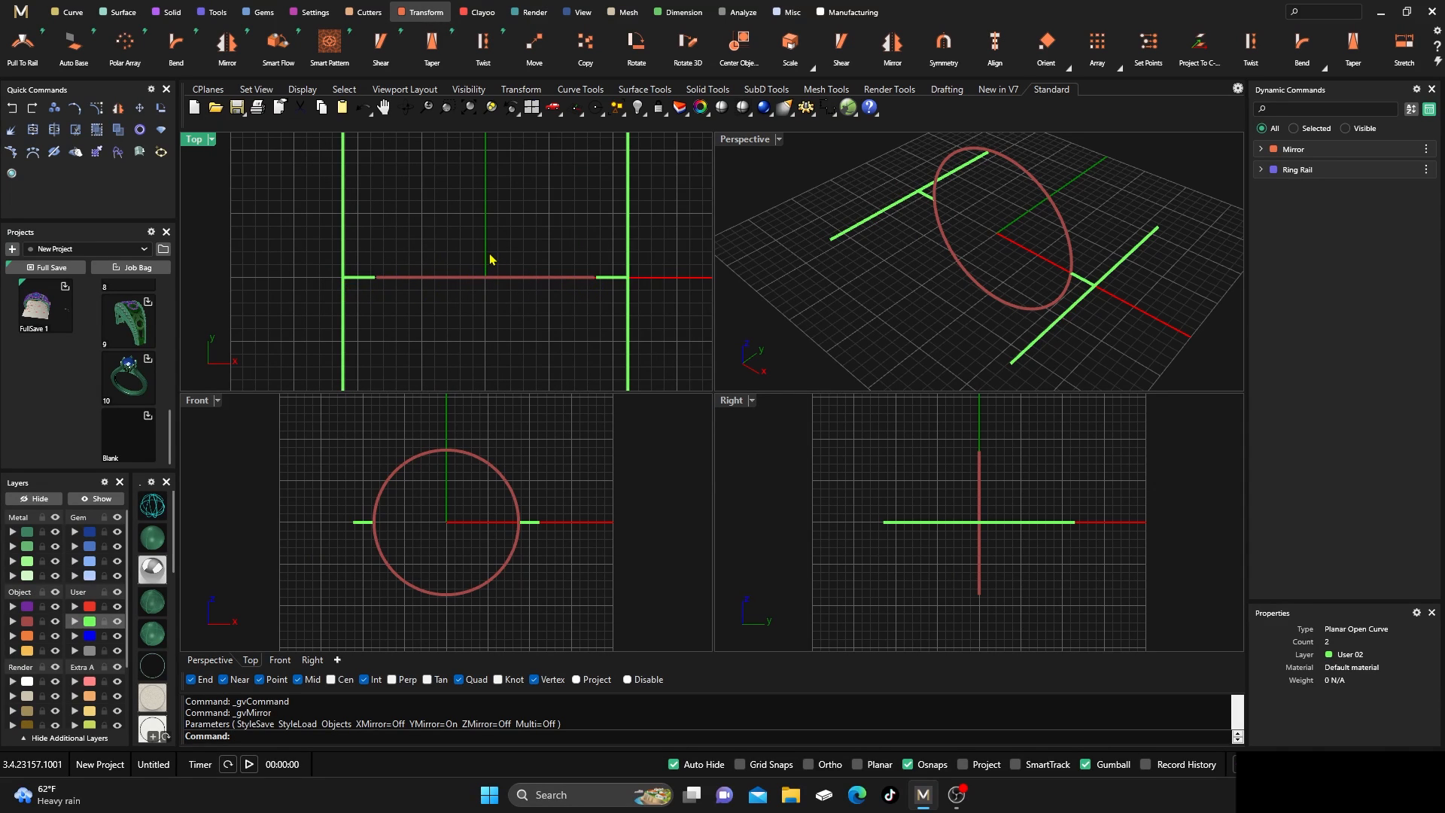
scroll(491, 276, "down", 2)
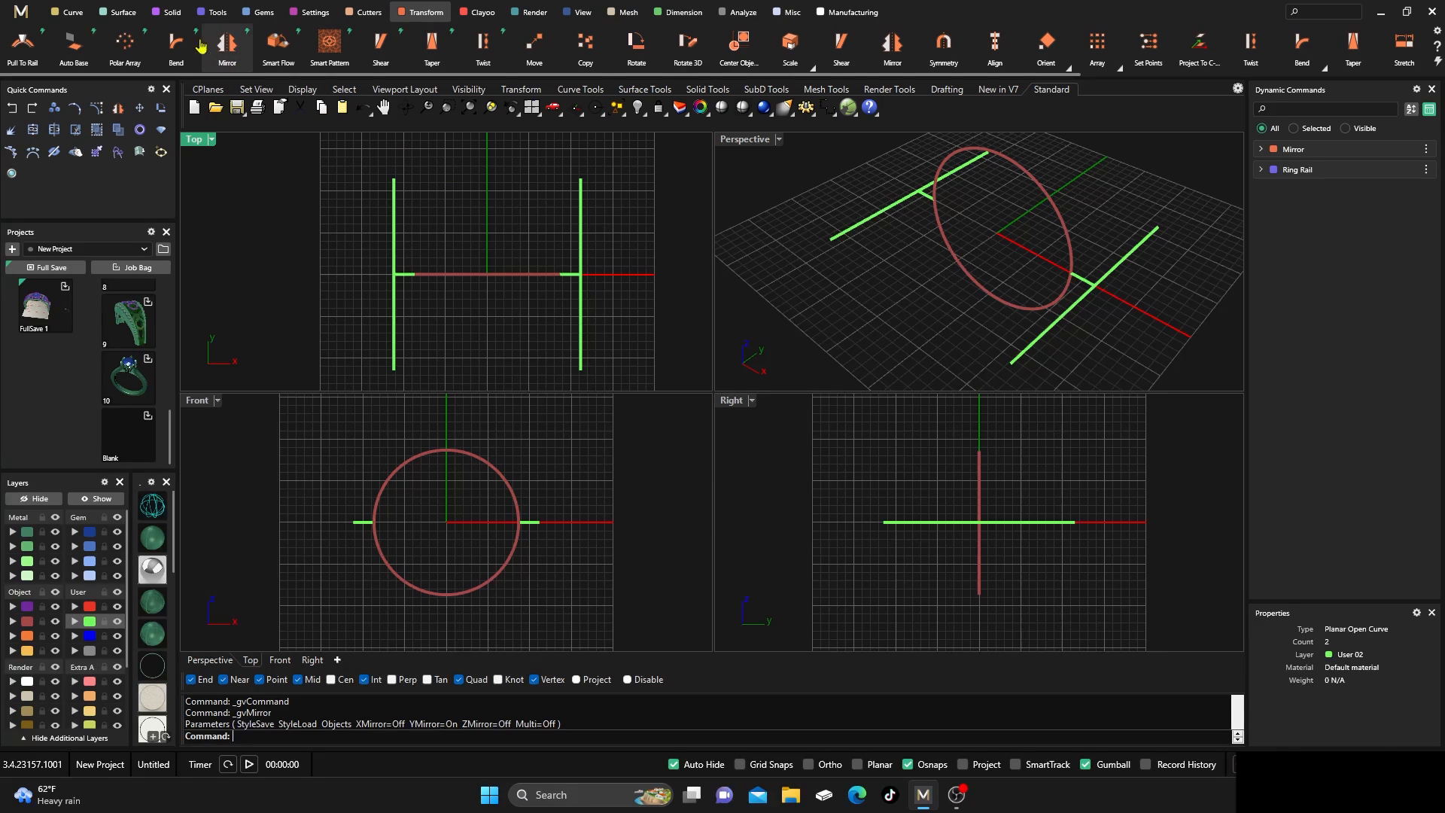
left_click(258, 12)
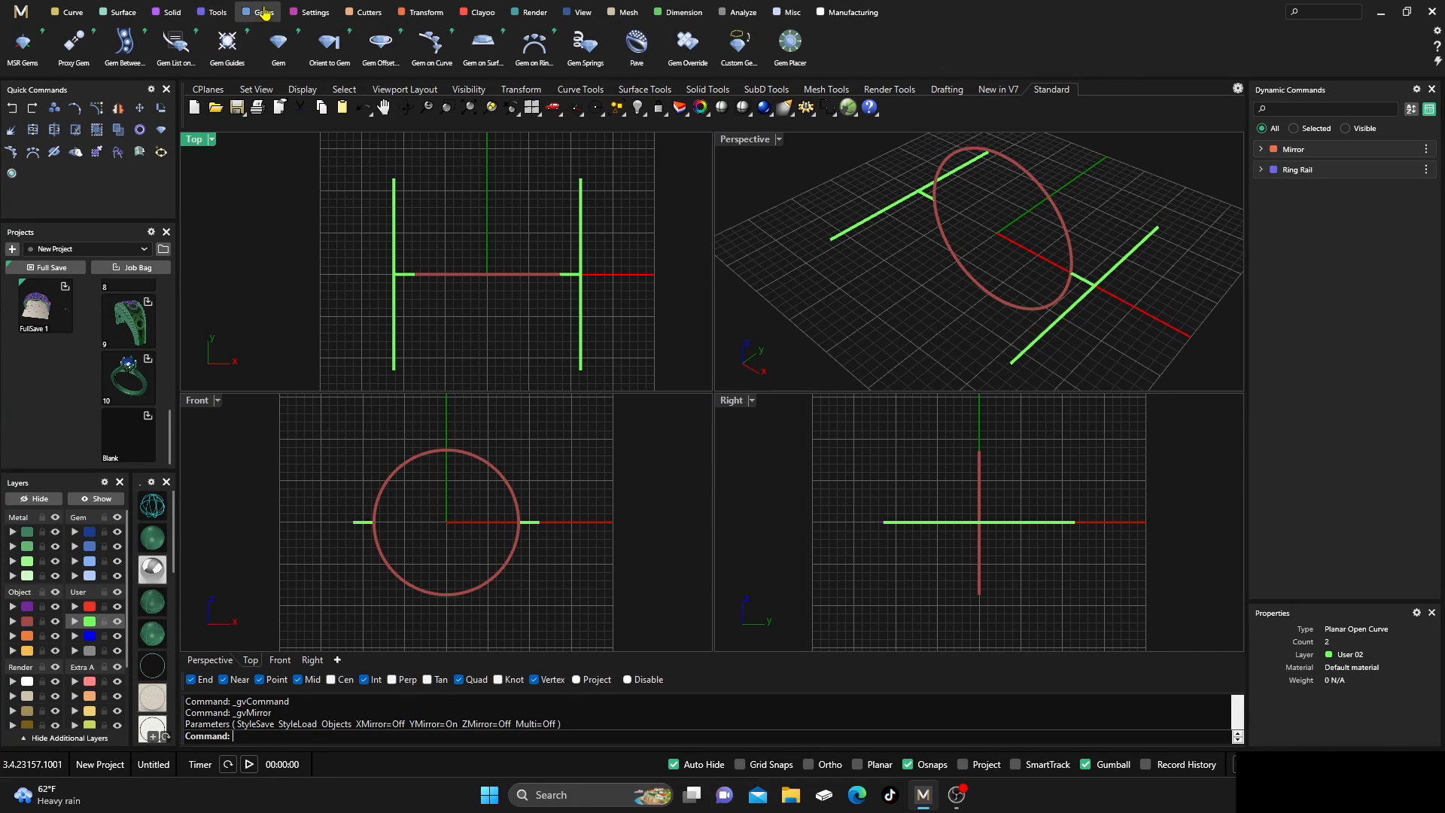
left_click(279, 43)
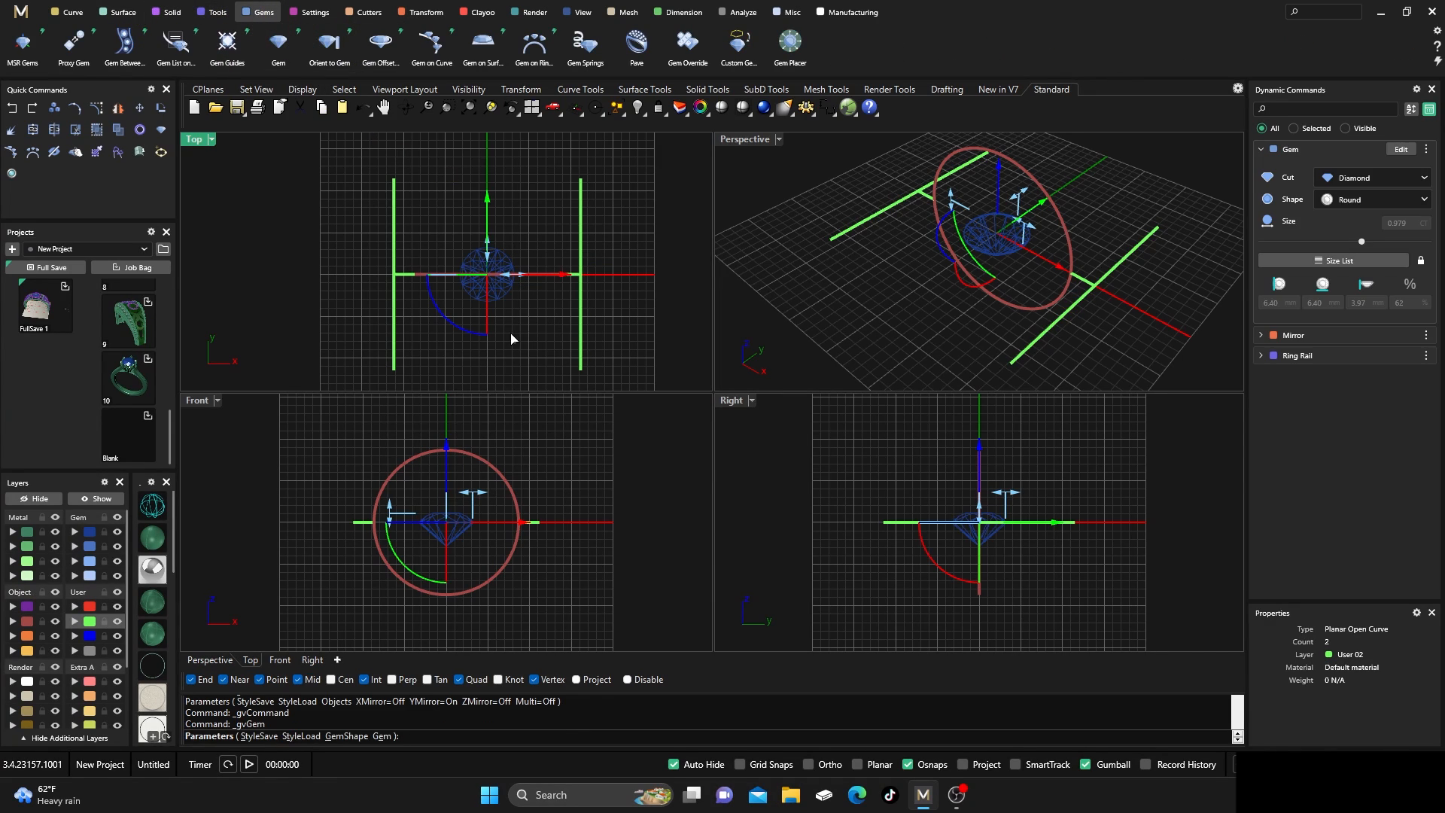
left_click(1358, 205)
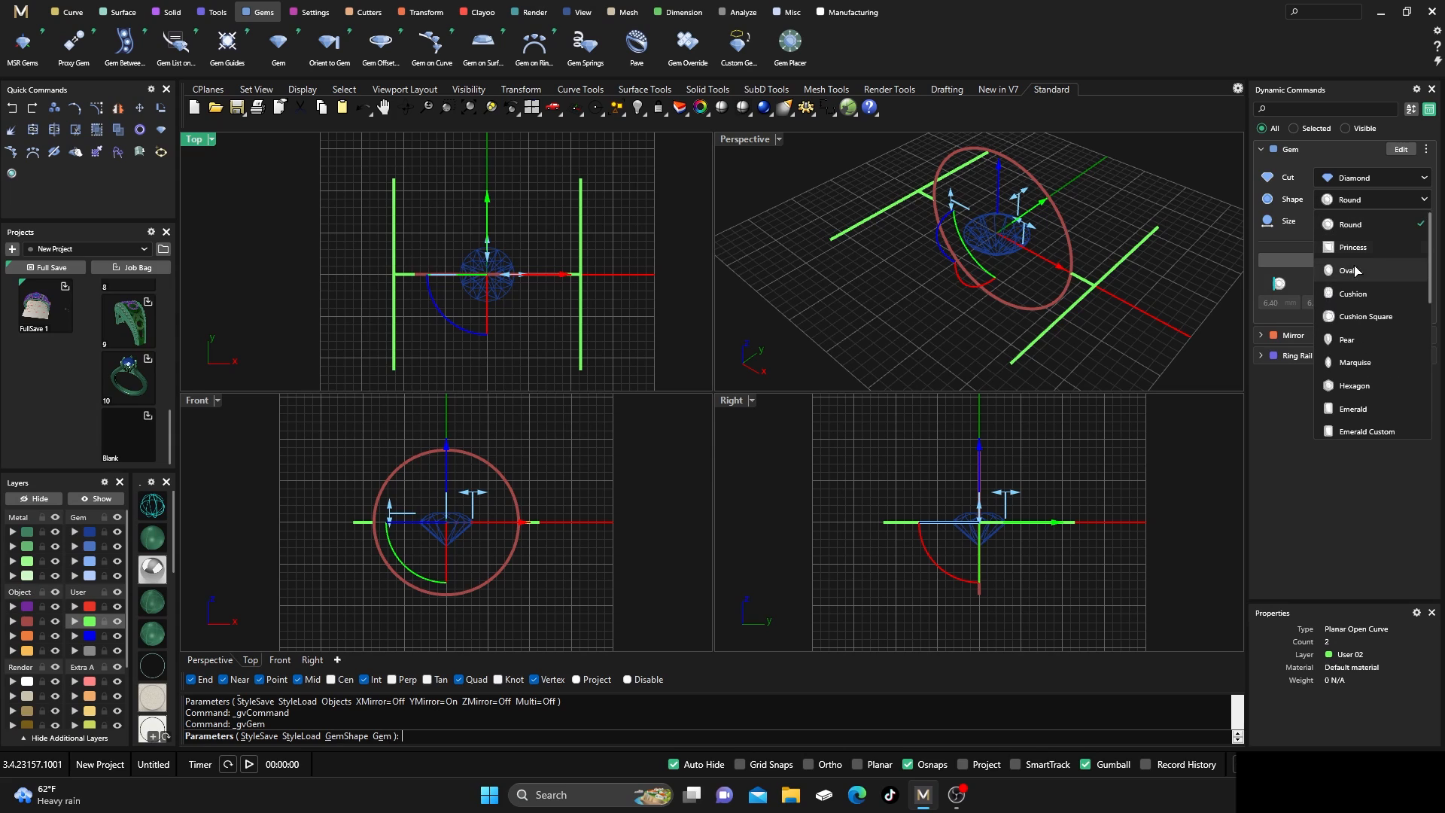
left_click(1351, 366)
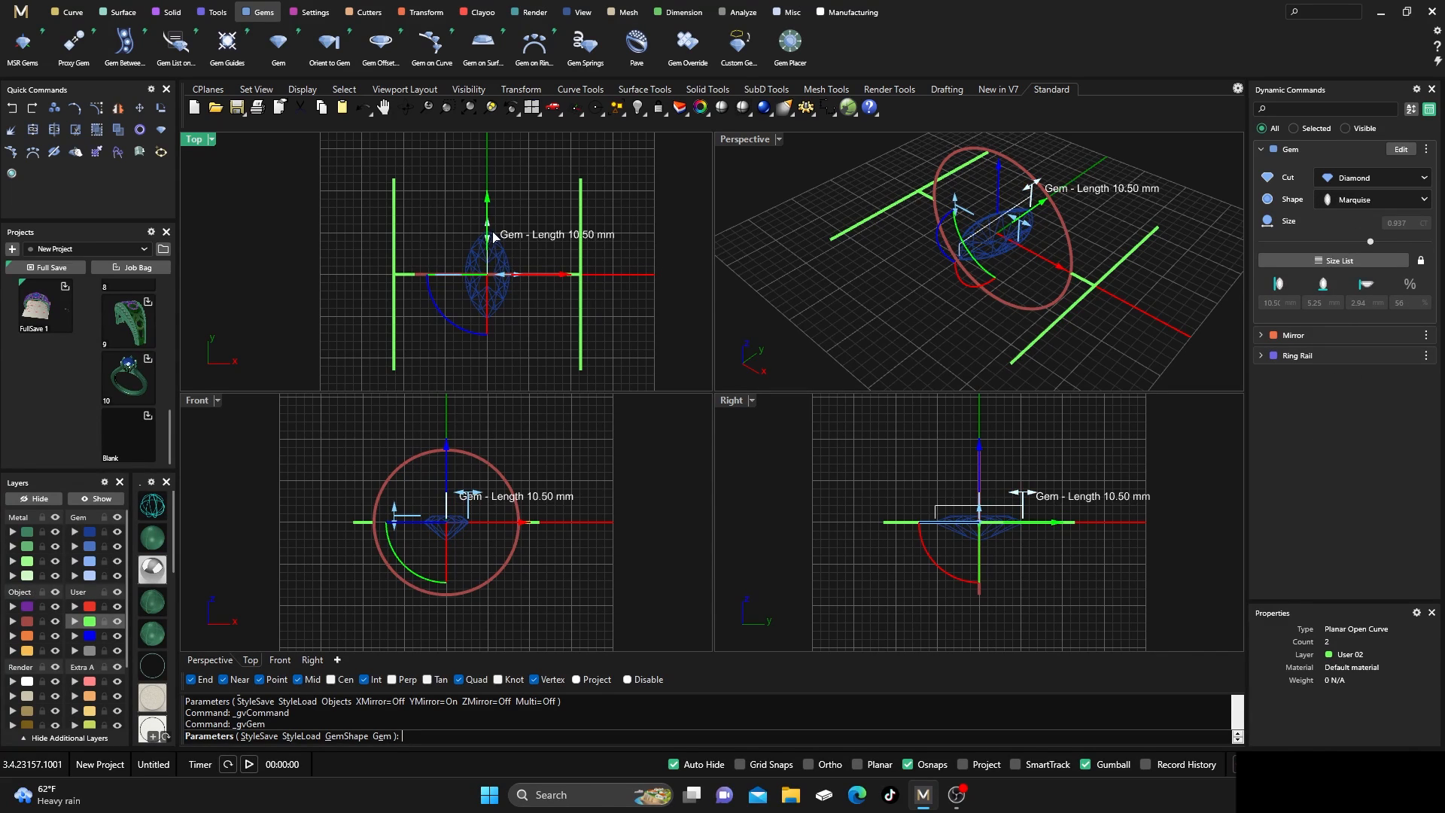
left_click_drag(490, 234, 501, 197)
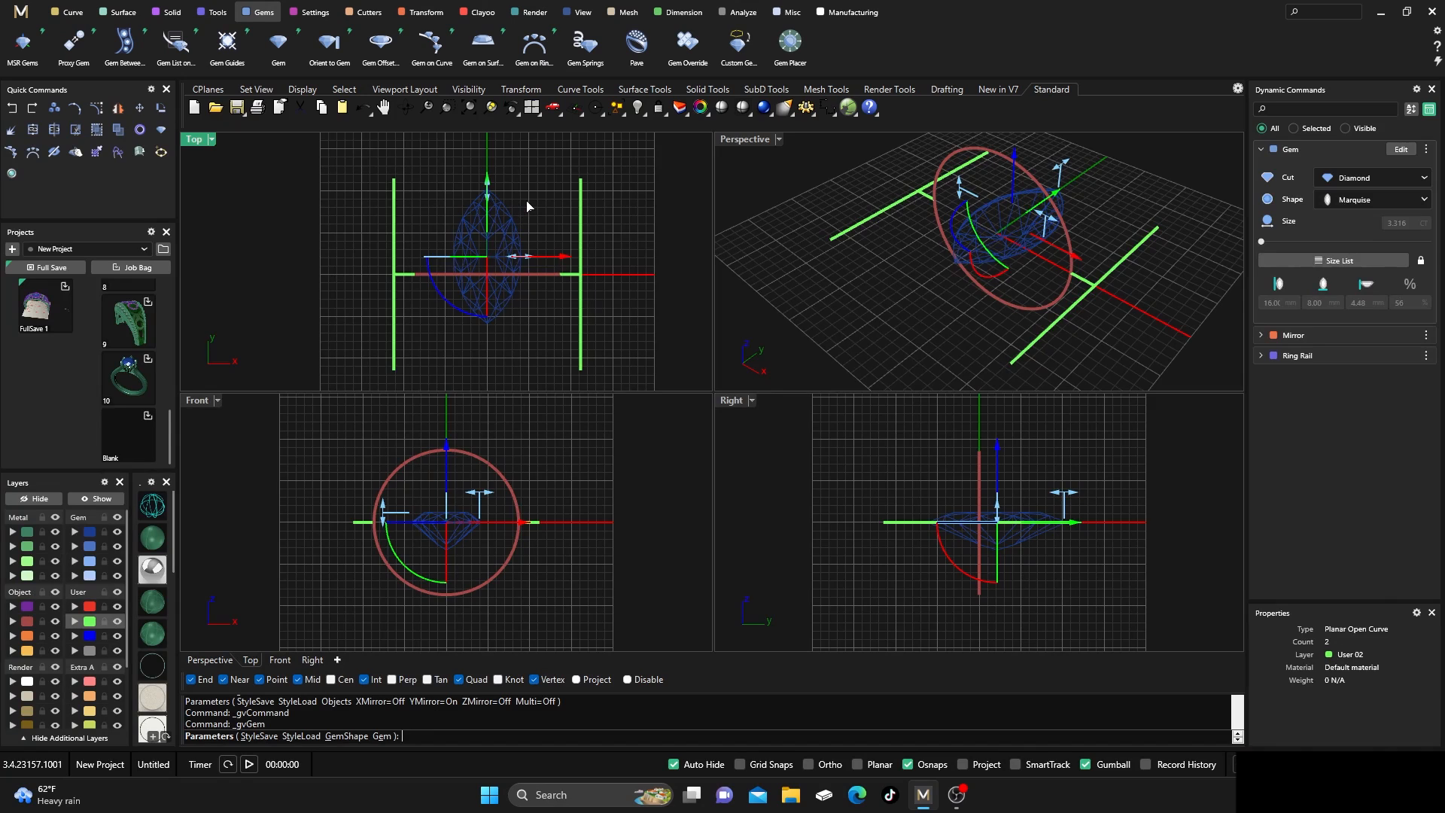
key("Return")
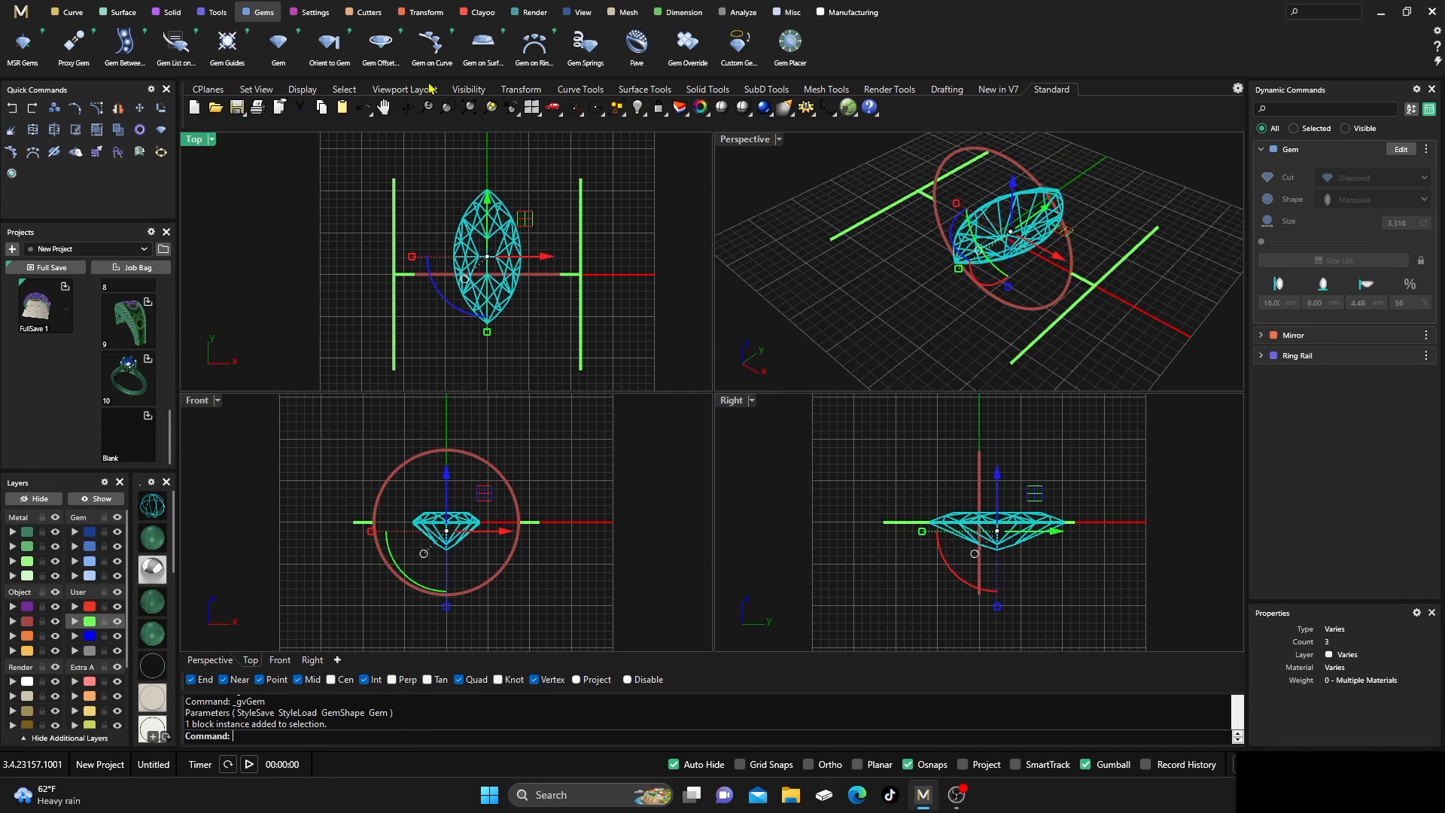
Create a gem offset curve with zero girdle spacing around the marquise, and delete the gem
left_click(380, 41)
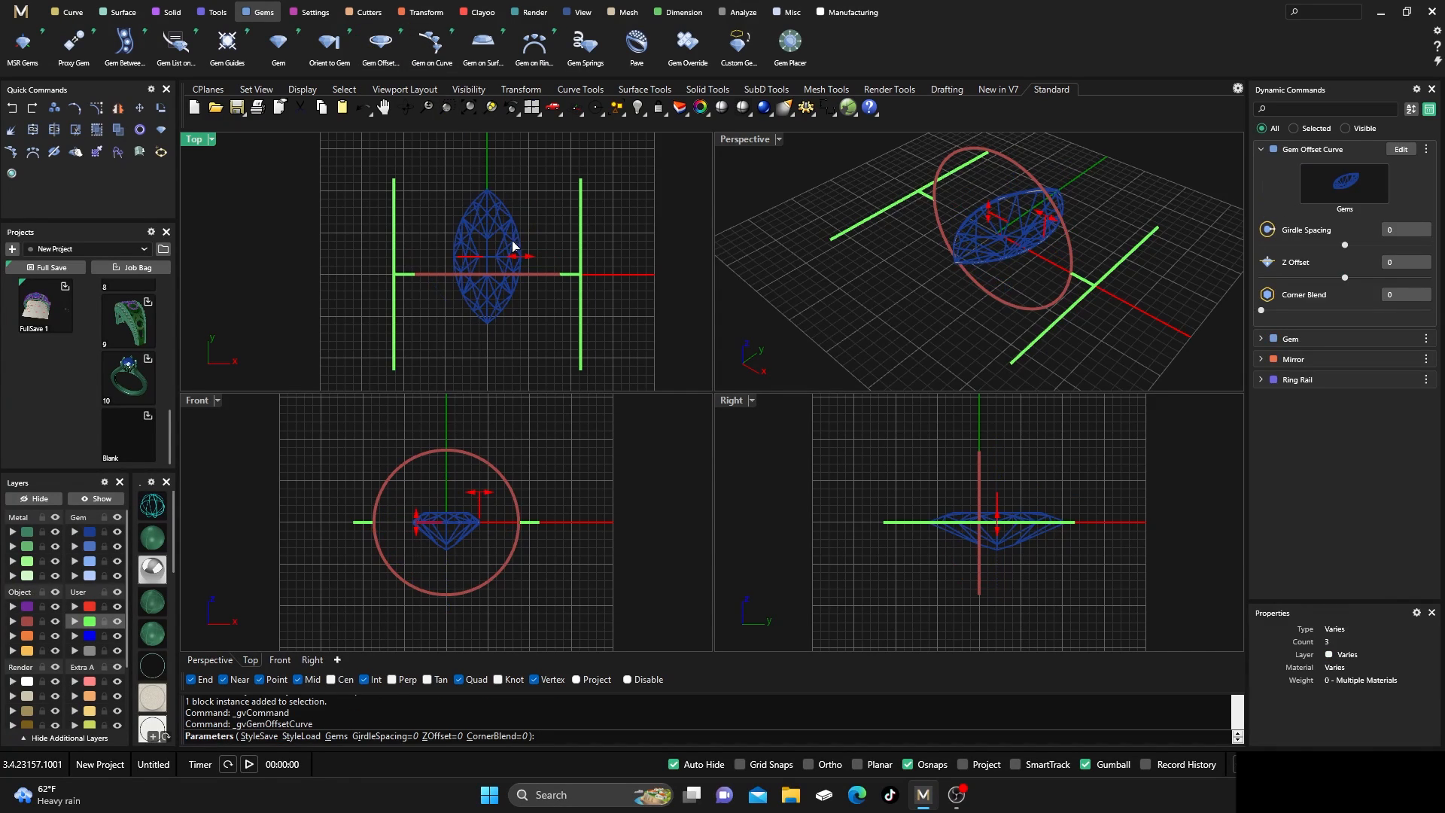
key("Return")
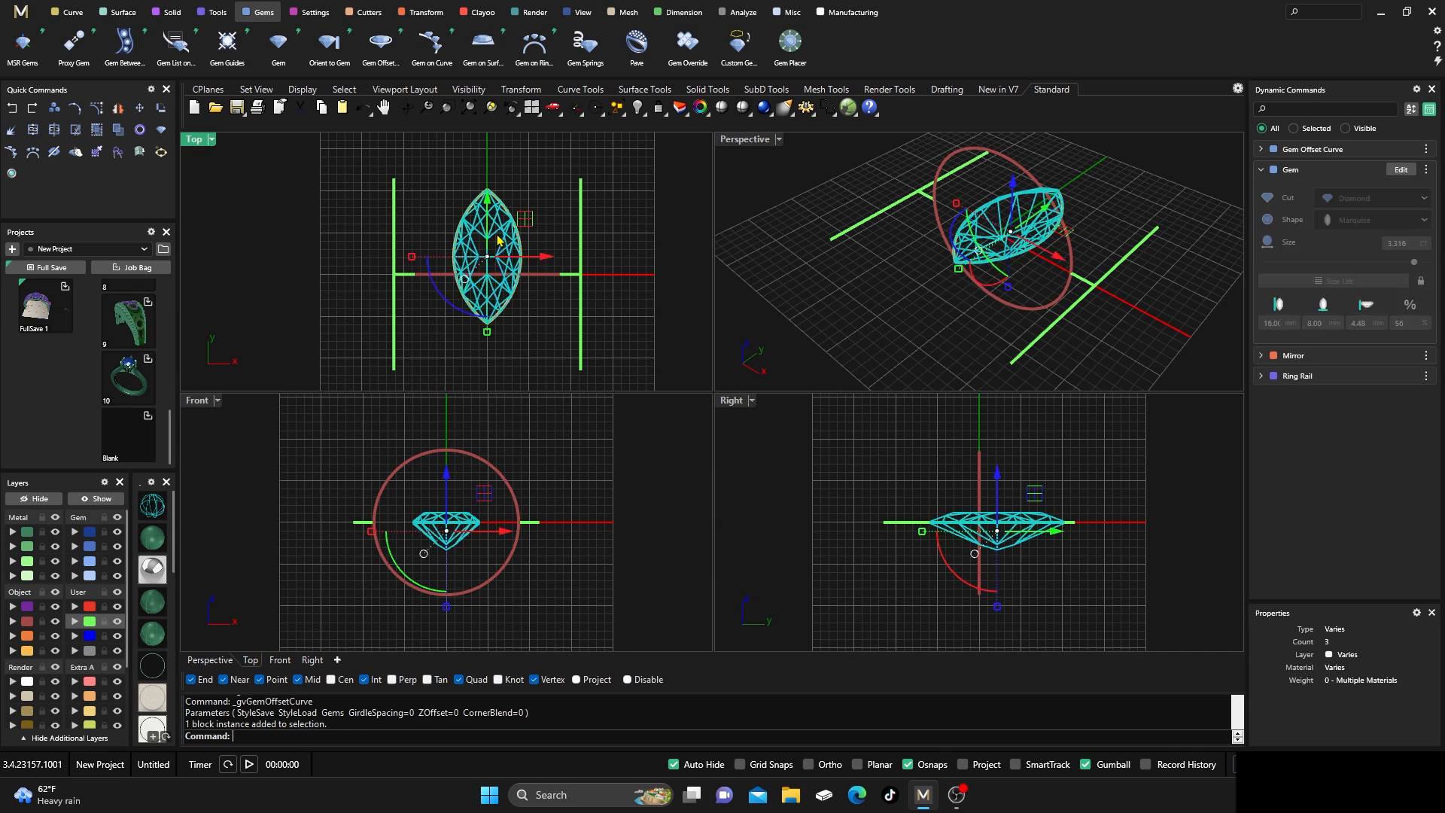
key("Delete")
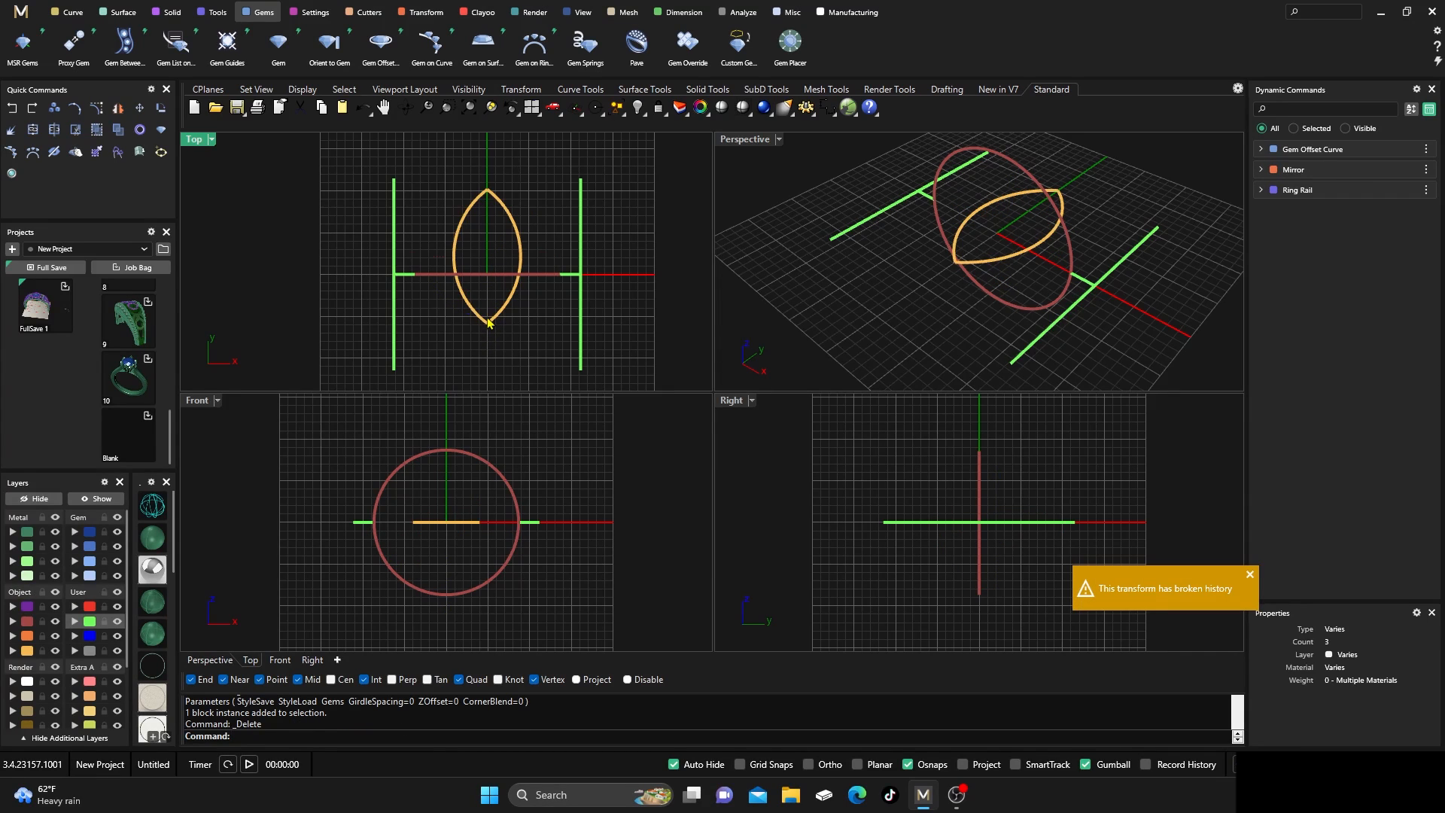
Make the marquise outline curve slightly narrower and slightly longer in the Top view
left_click(488, 320)
left_click_drag(413, 256, 419, 255)
left_click_drag(487, 332, 490, 342)
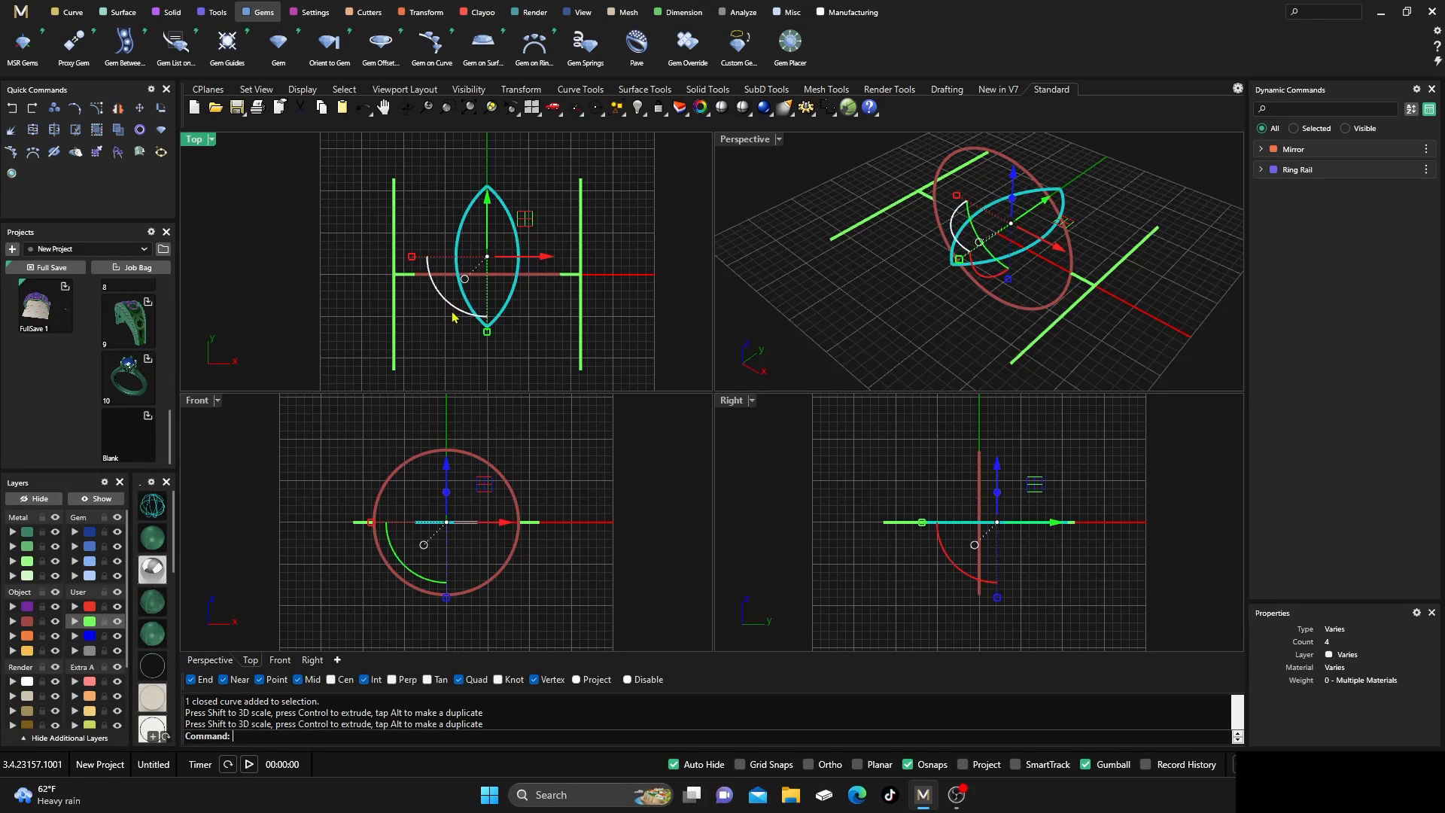
Rotate the marquise curve crosswise between the guide lines with a slight upward tilt, and shift it toward positive Y until it clears the ring rail
left_click_drag(457, 312, 425, 225)
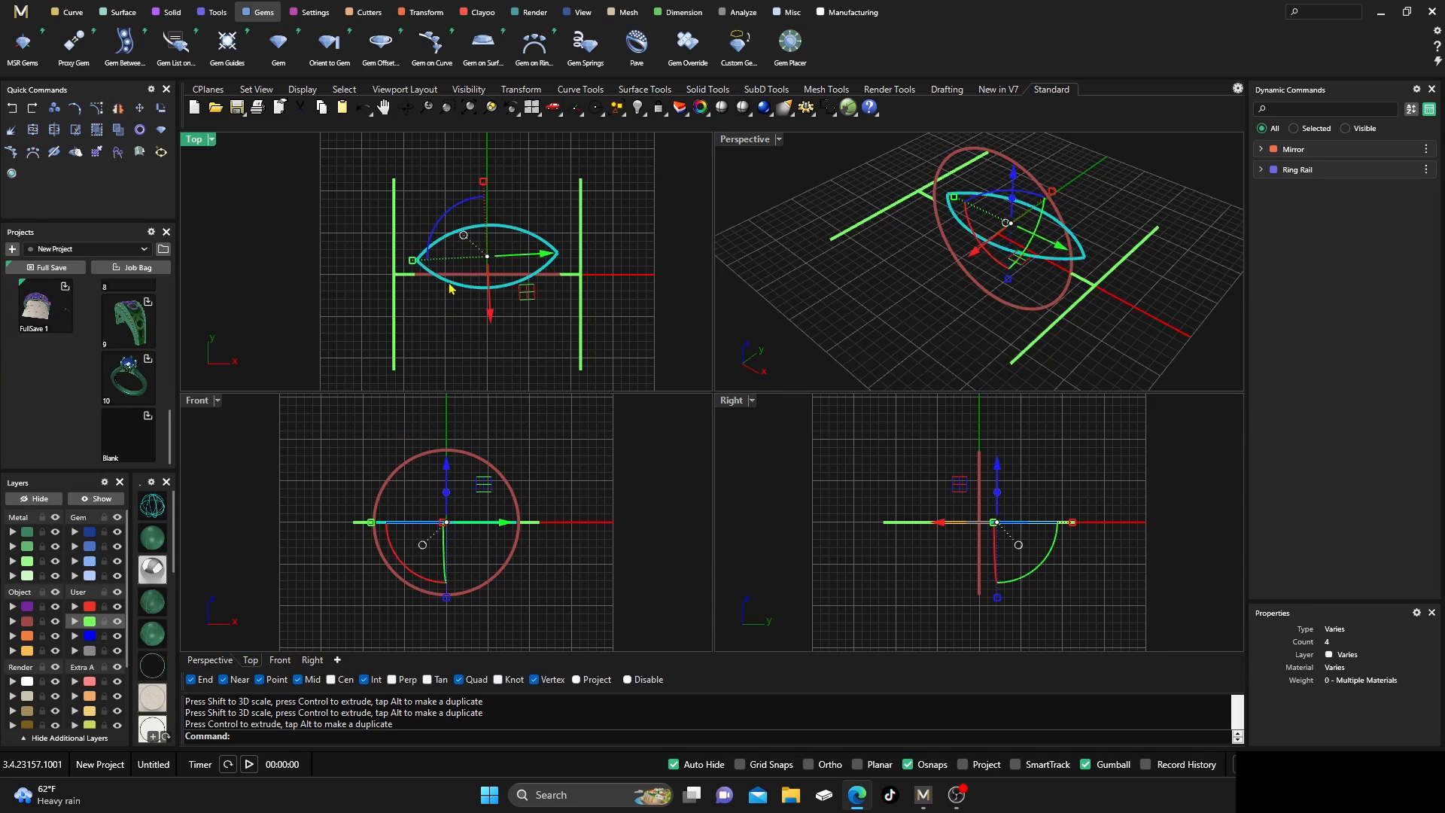
left_click_drag(452, 210, 463, 236)
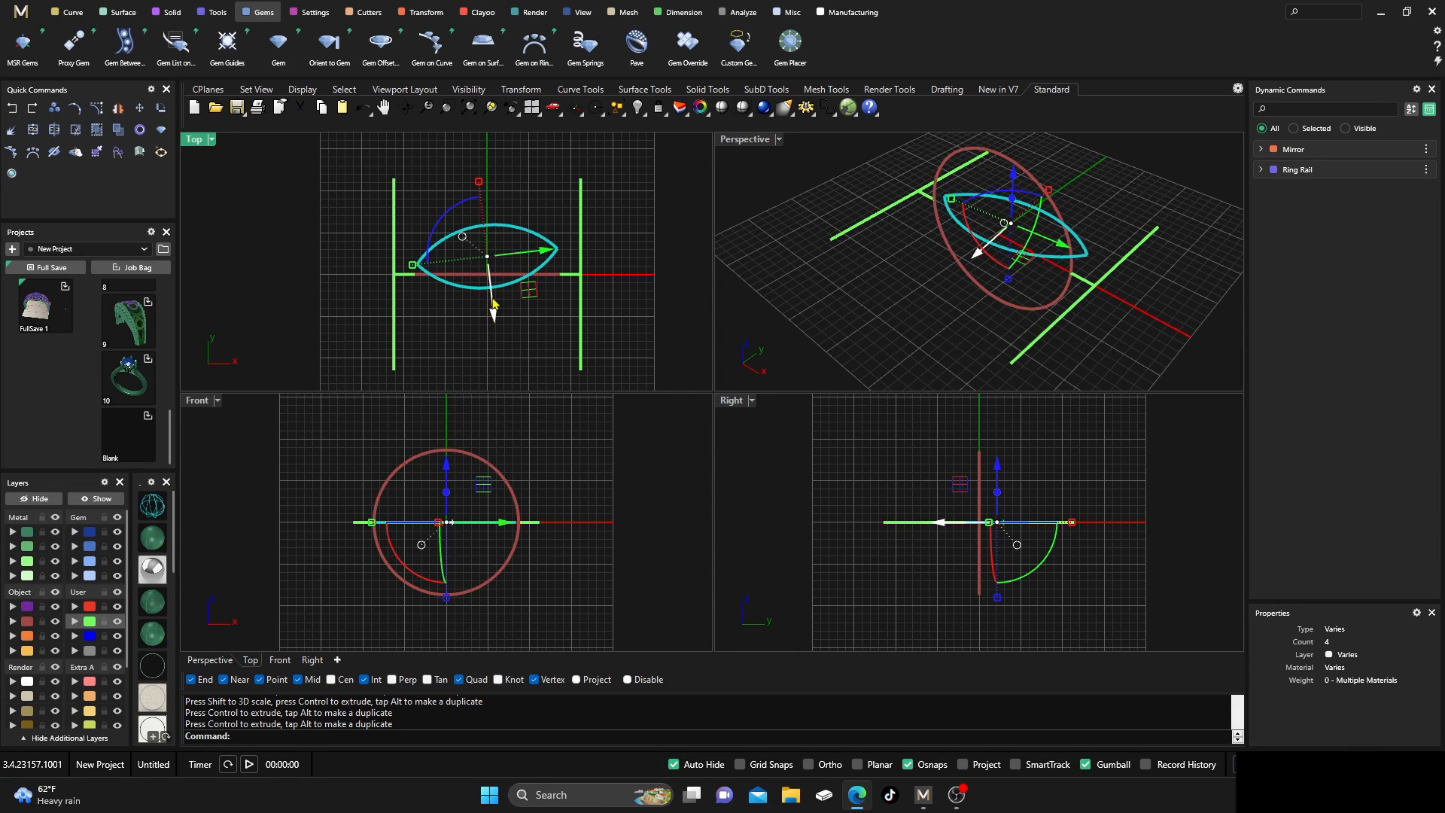
key("Delete")
left_click_drag(493, 316, 491, 289)
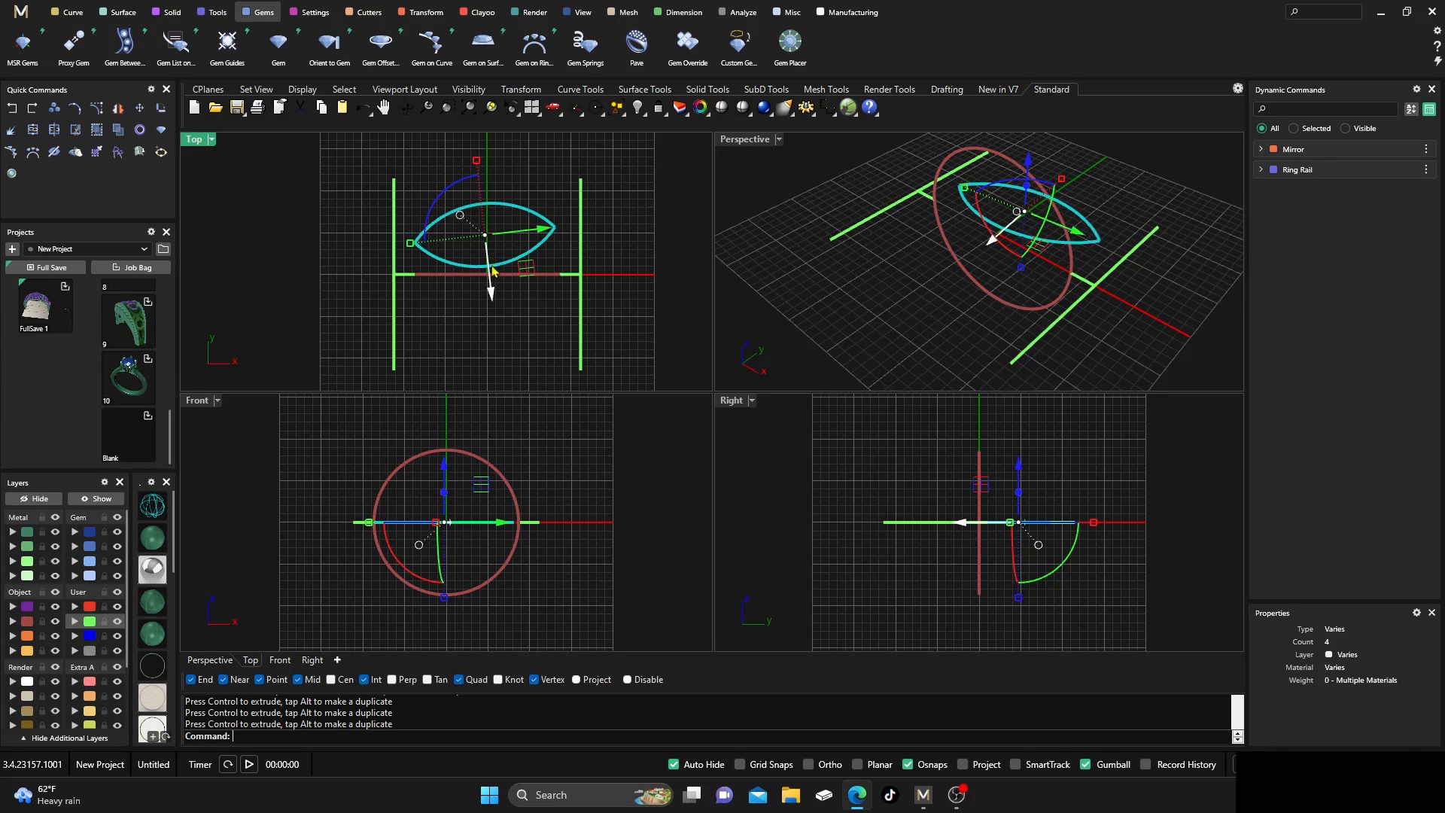
key("Escape")
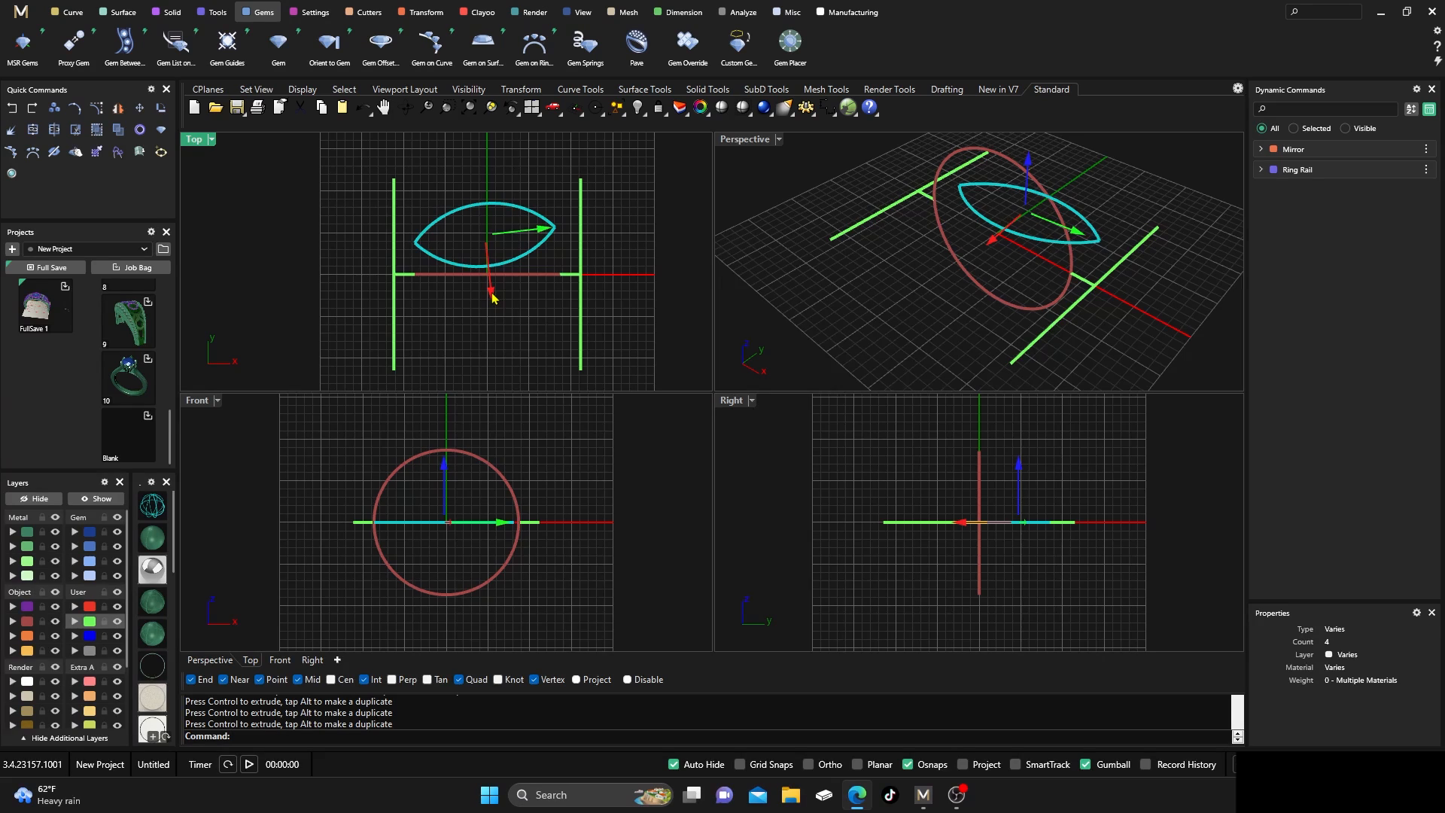
left_click_drag(492, 294, 488, 292)
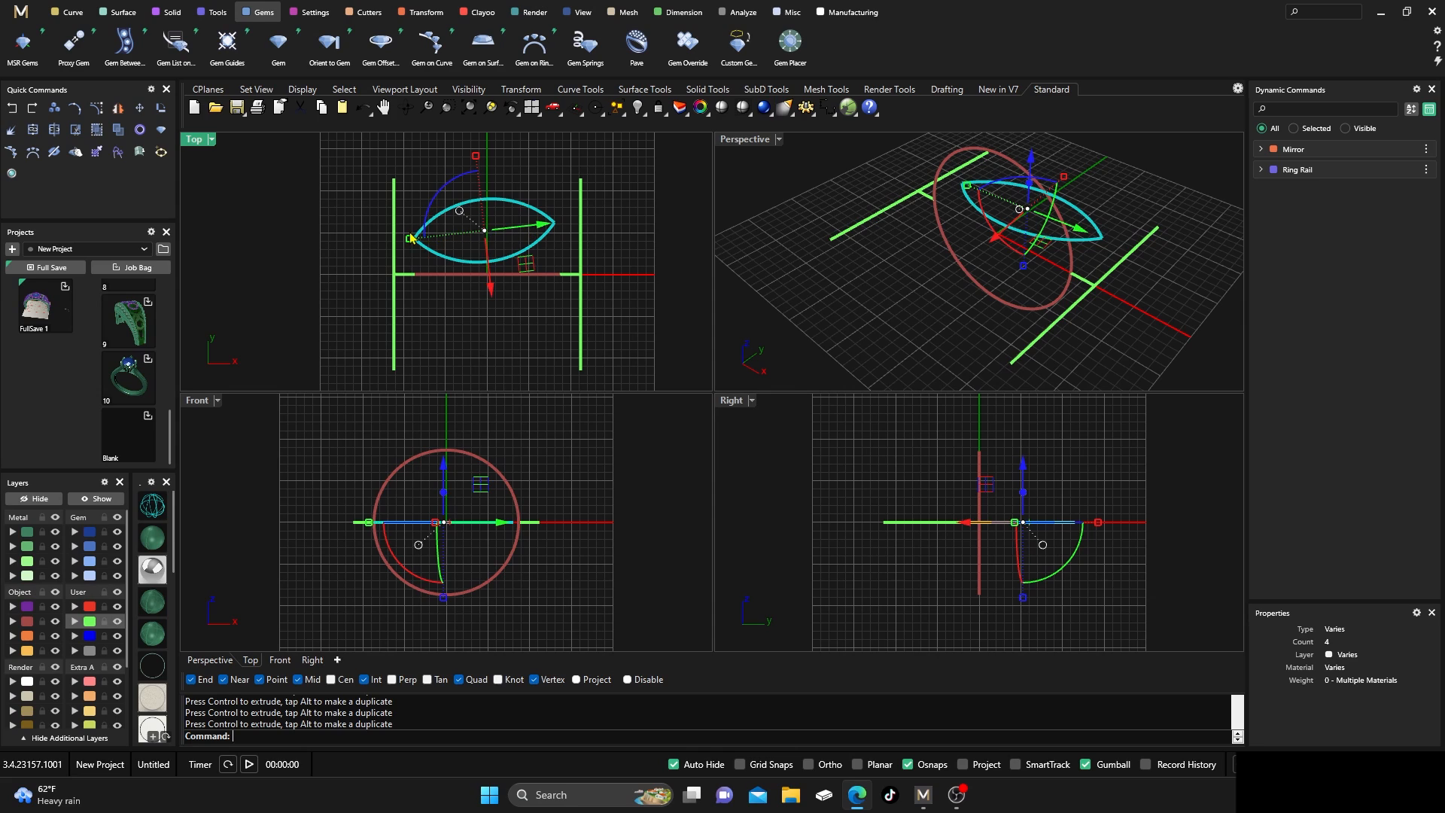
Fine-tune the tilted marquise curve's length so its tips sit just inside both guide lines, and nudge it further toward positive Y
left_click_drag(411, 238, 407, 242)
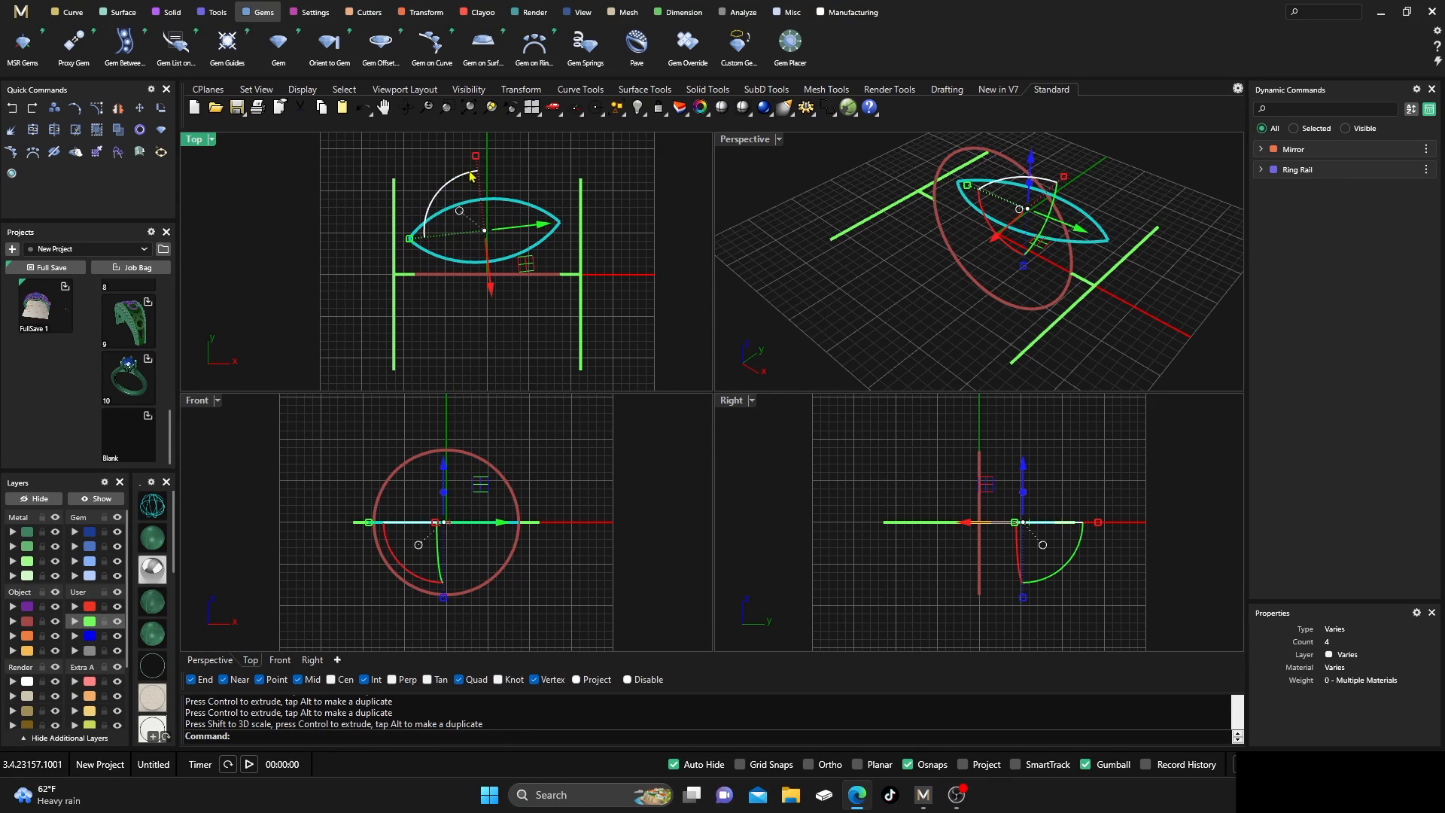
left_click_drag(476, 157, 476, 161)
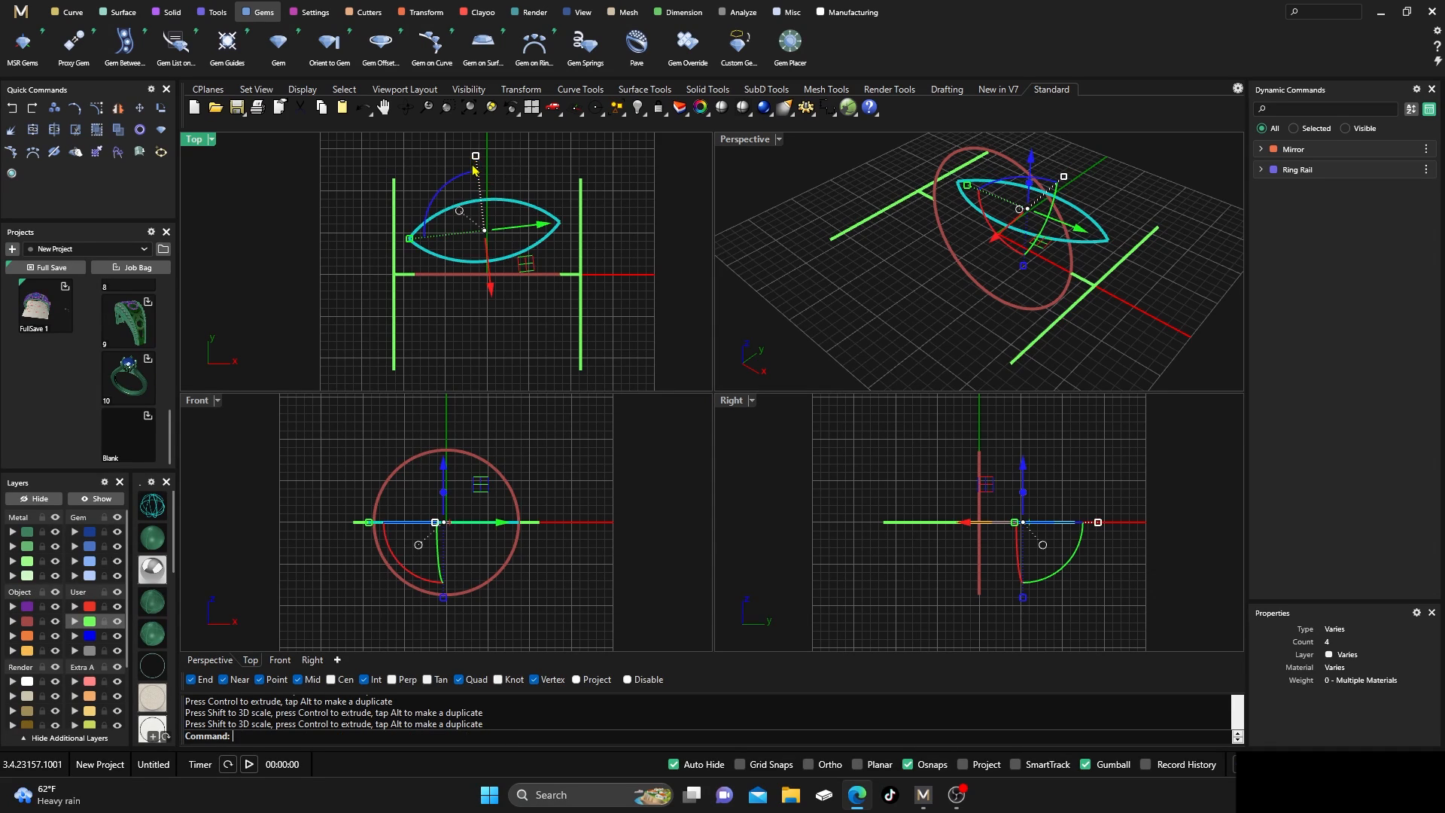
left_click_drag(490, 285, 491, 287)
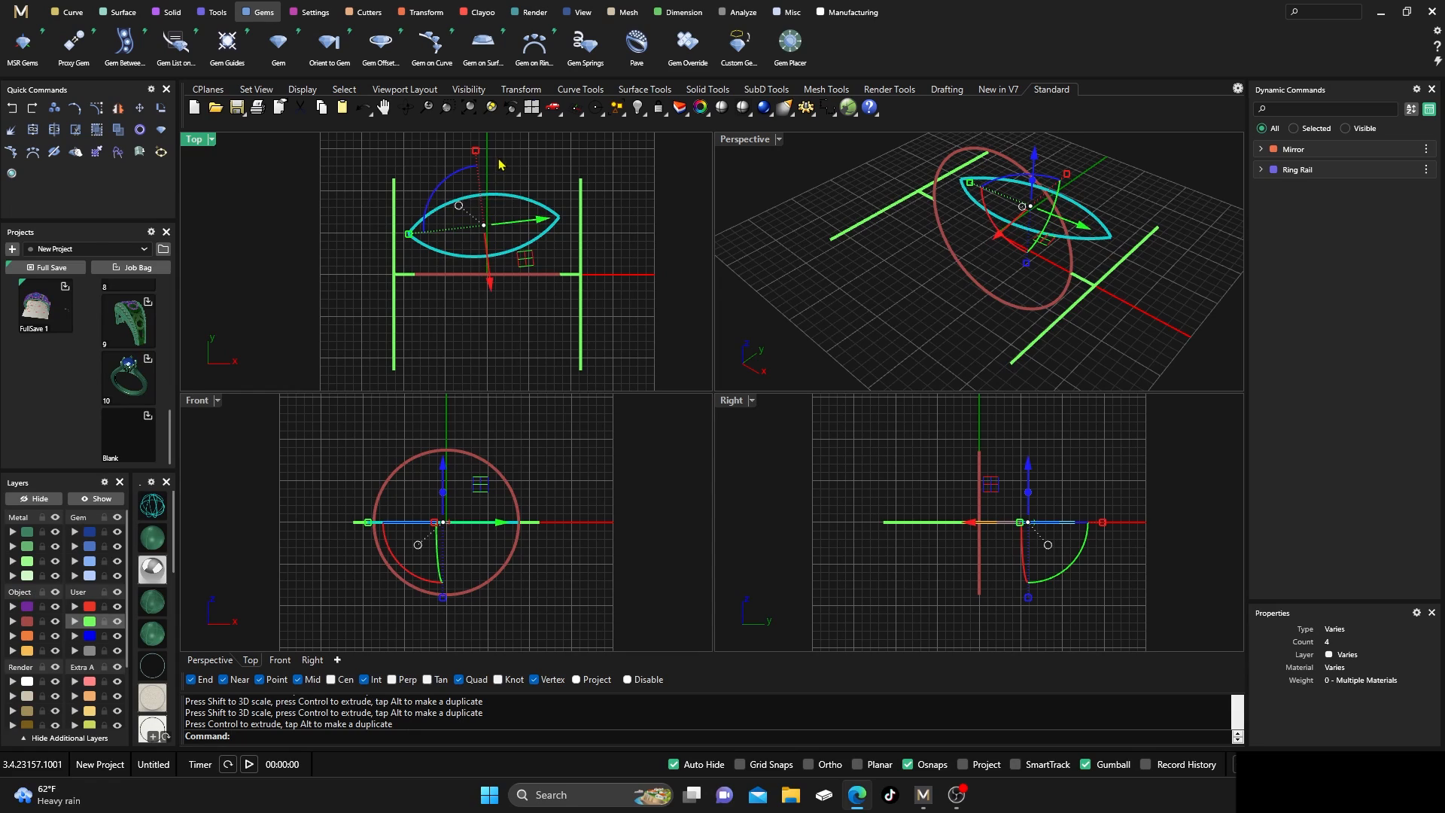
left_click_drag(408, 234, 417, 237)
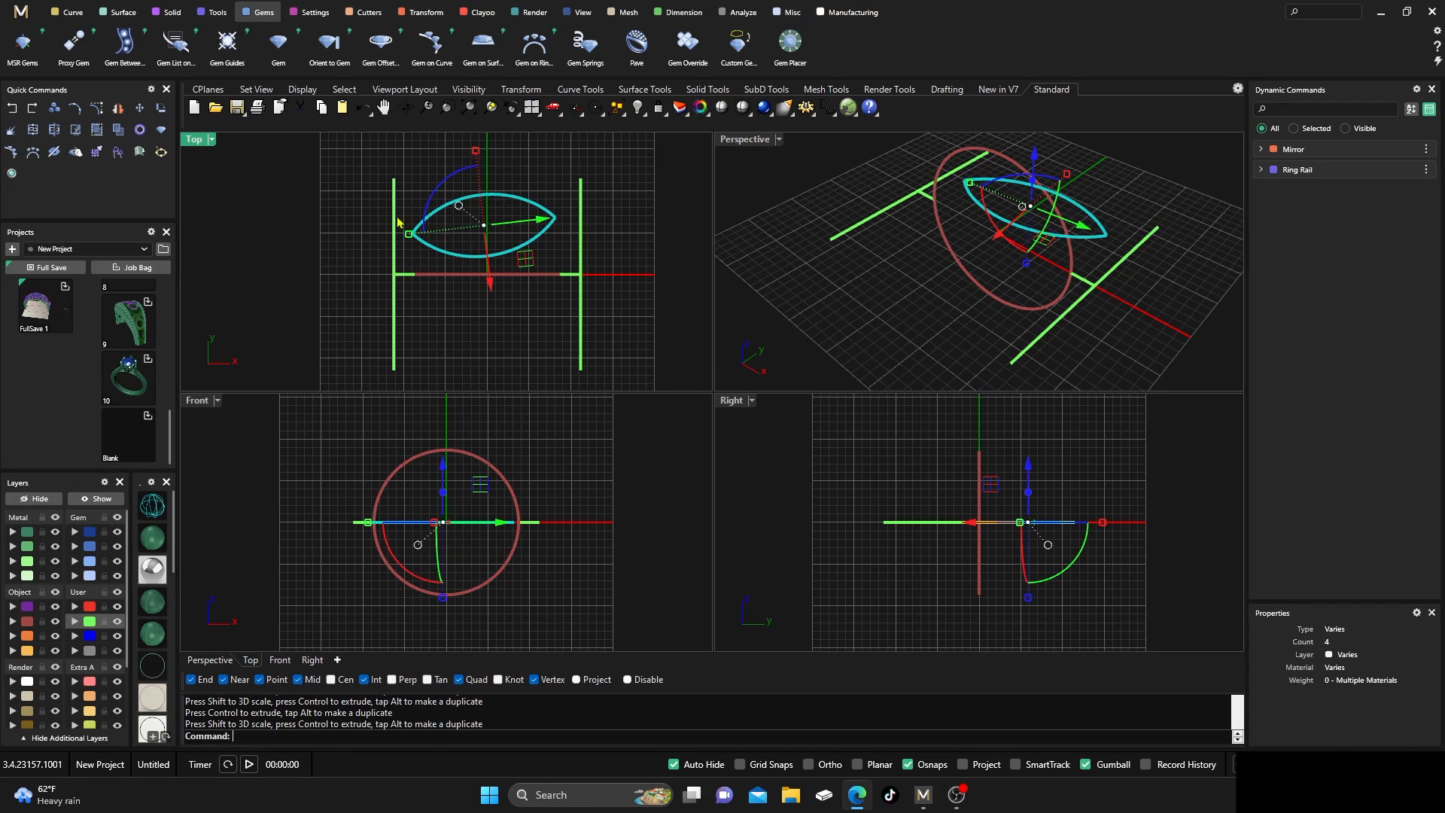
Lengthen the marquise curve slightly in the Top view and shift it a little toward the negative-X guide line
left_click(369, 176)
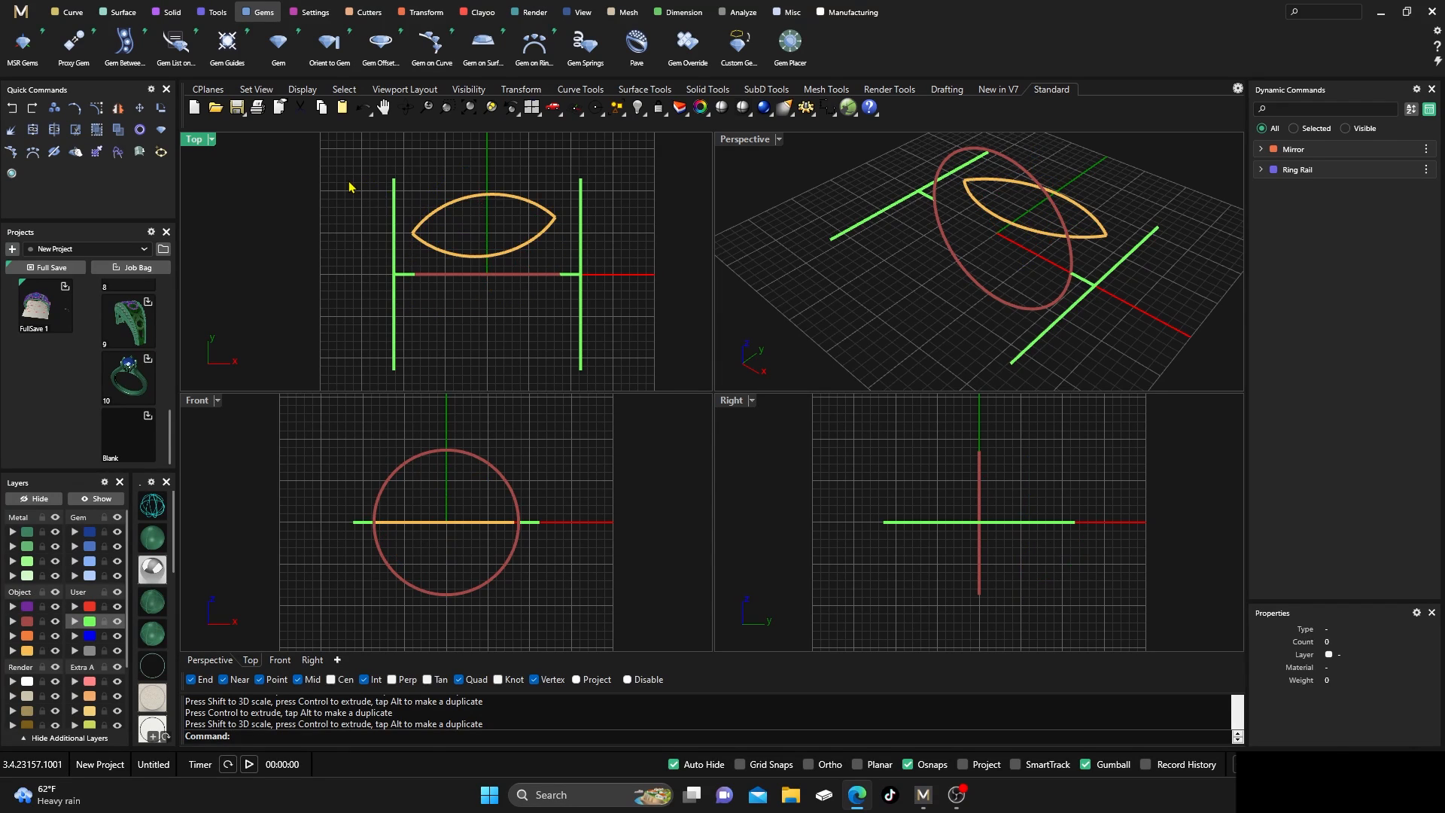
left_click(422, 249)
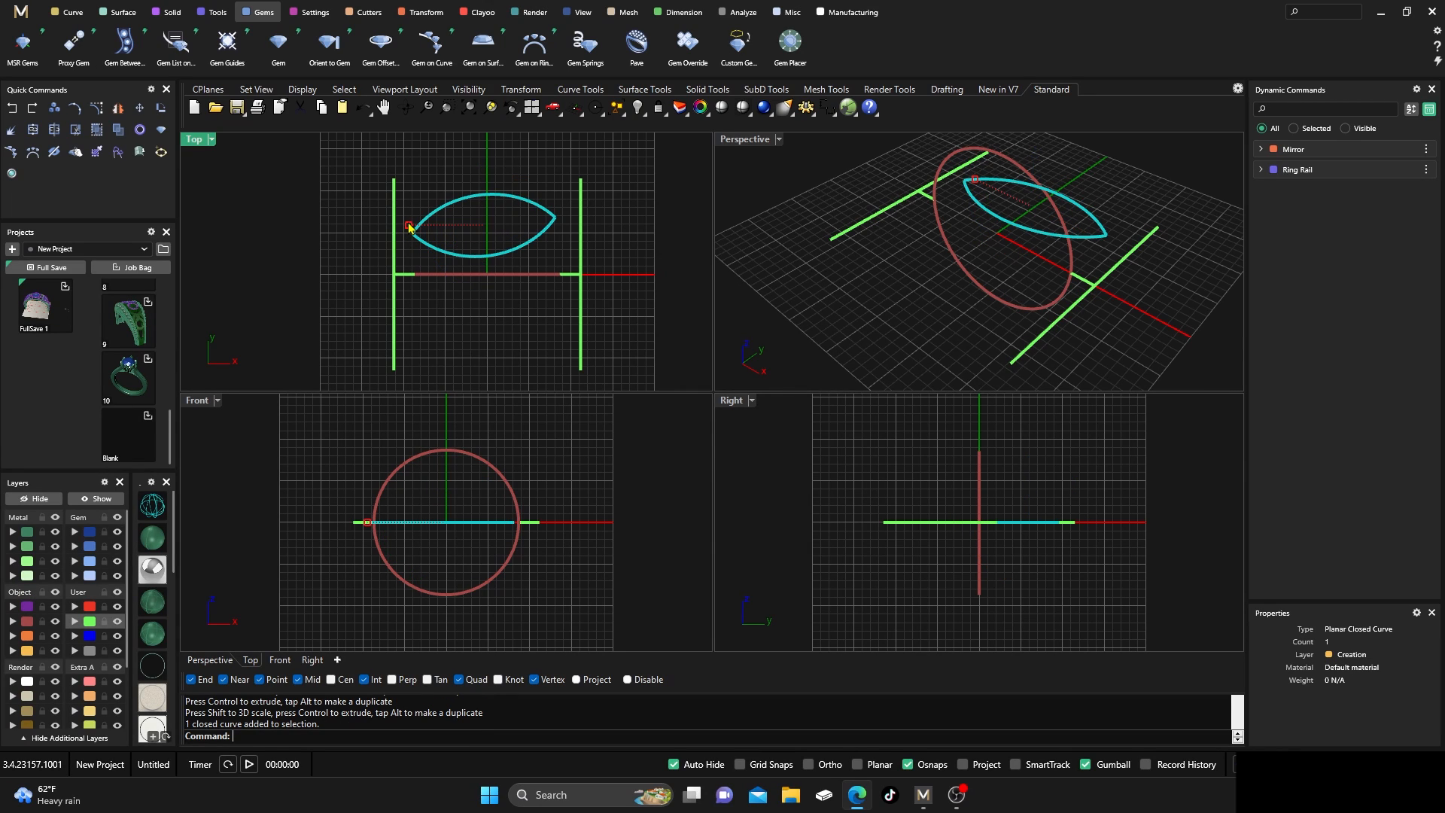
left_click_drag(411, 227, 406, 227)
left_click(434, 174)
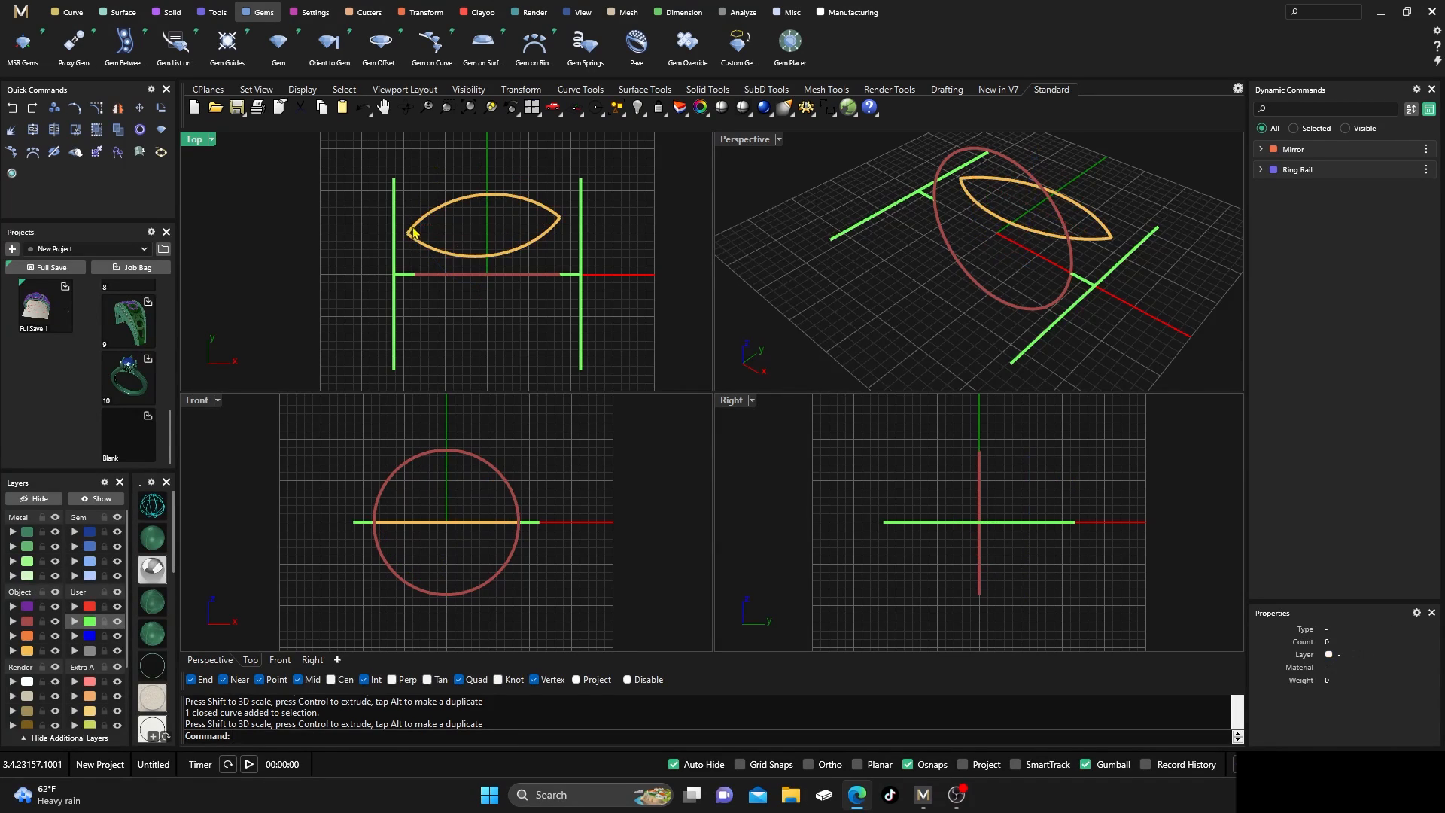
left_click(416, 240)
left_click_drag(536, 231, 529, 229)
left_click(533, 182)
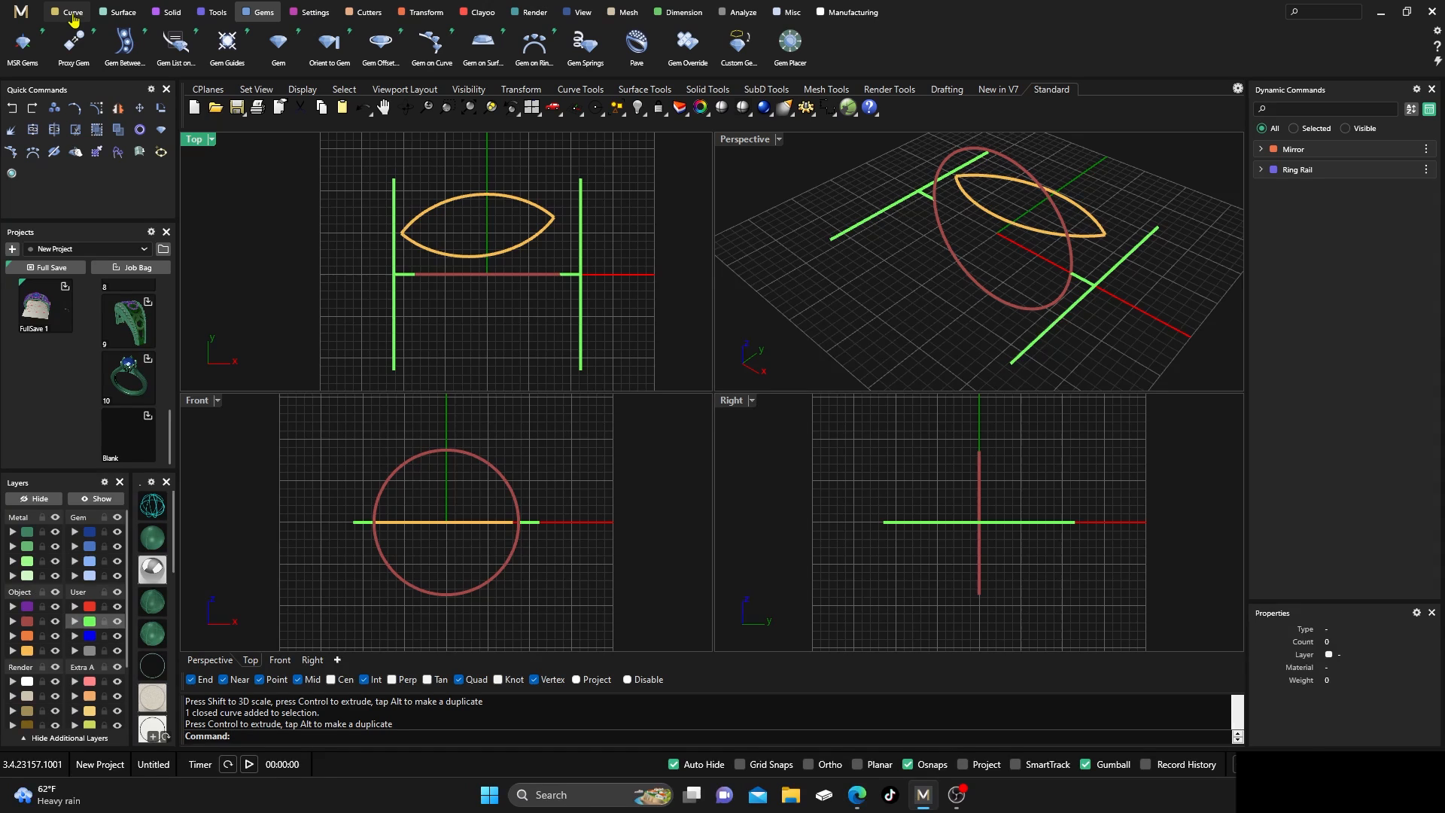
Draw a direction arc from the negative-X guide line just below the X axis up to the positive-X guide line, starting roughly along X
left_click(73, 14)
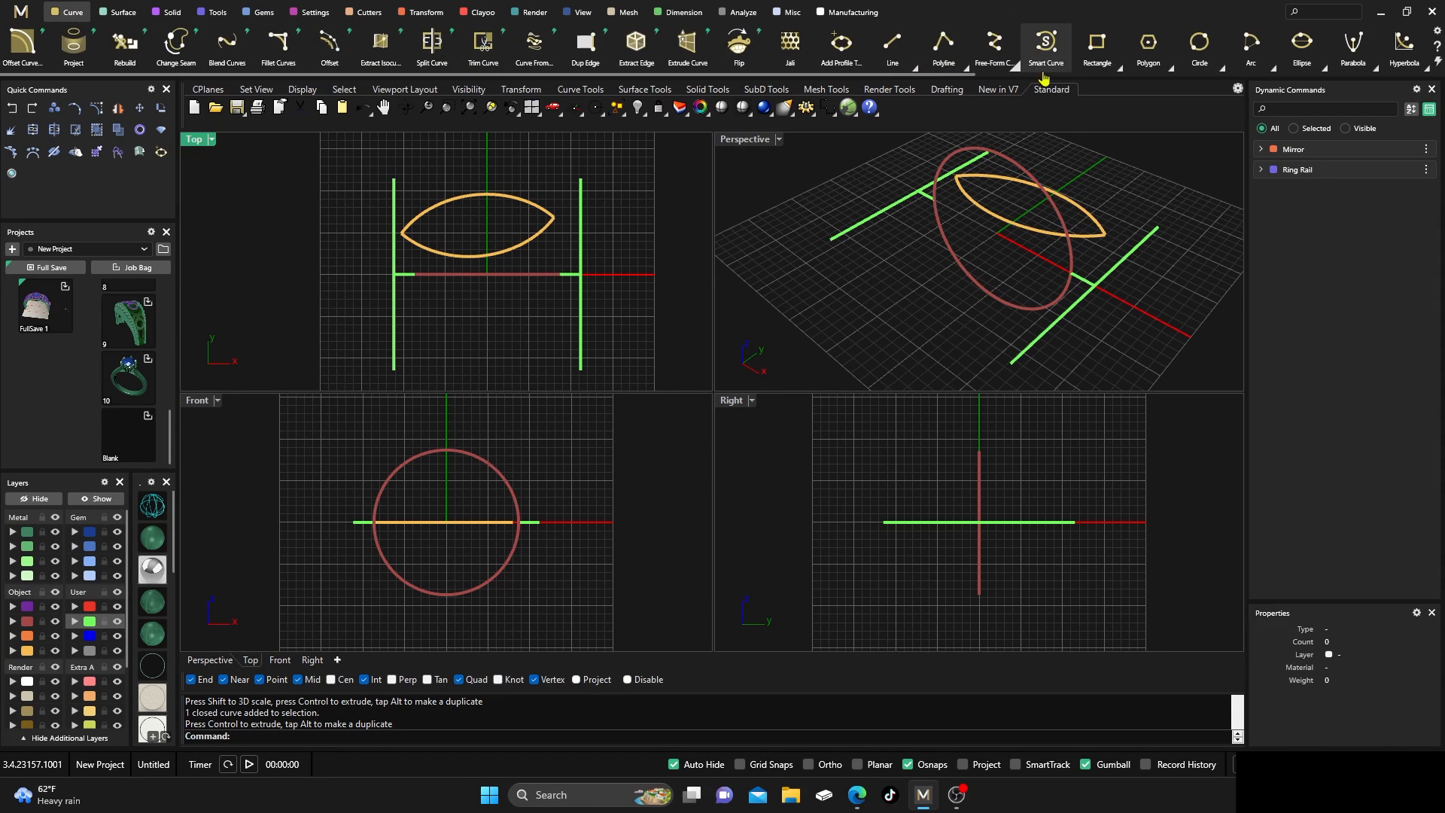
left_click(1274, 72)
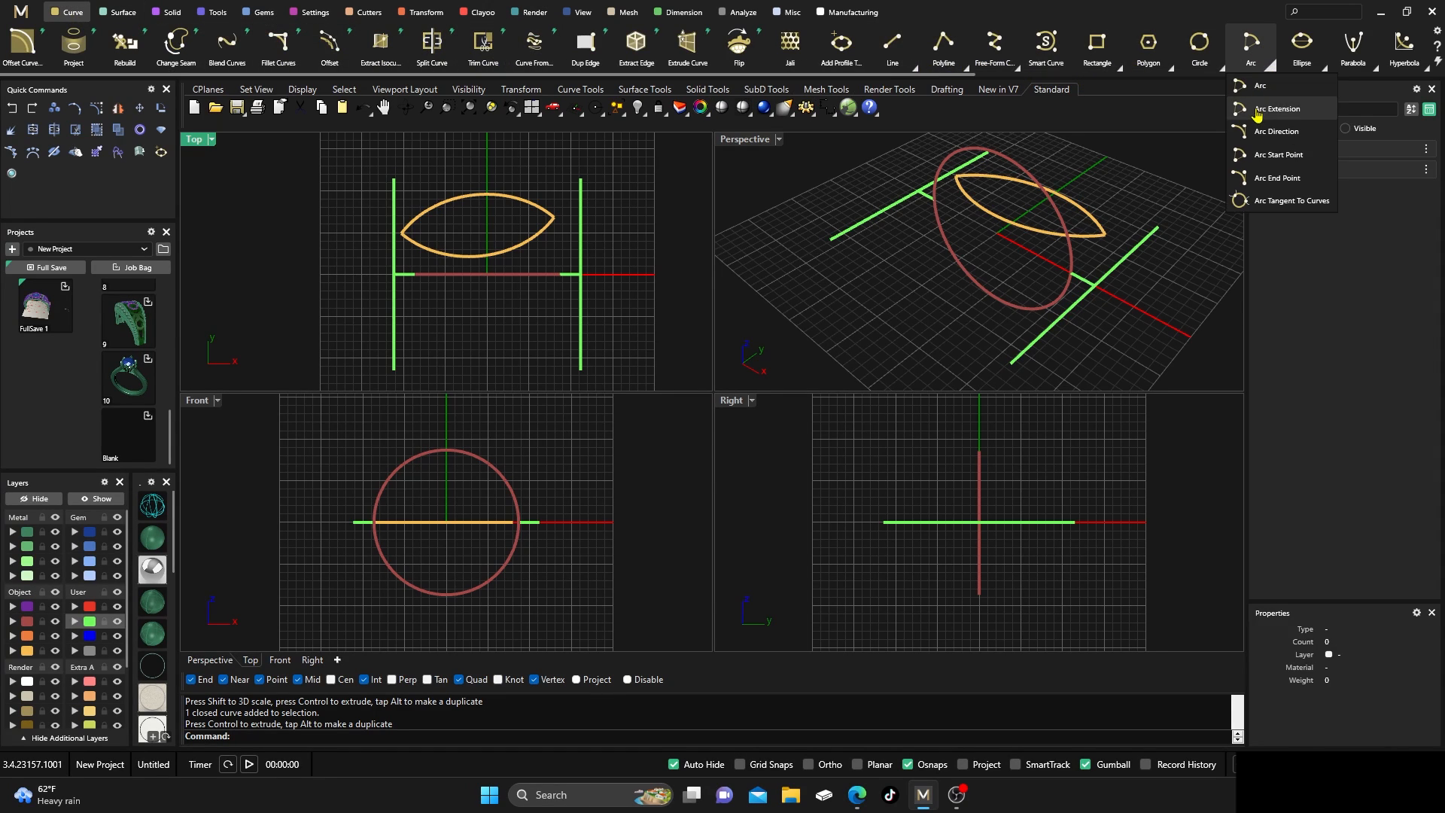
left_click(1283, 137)
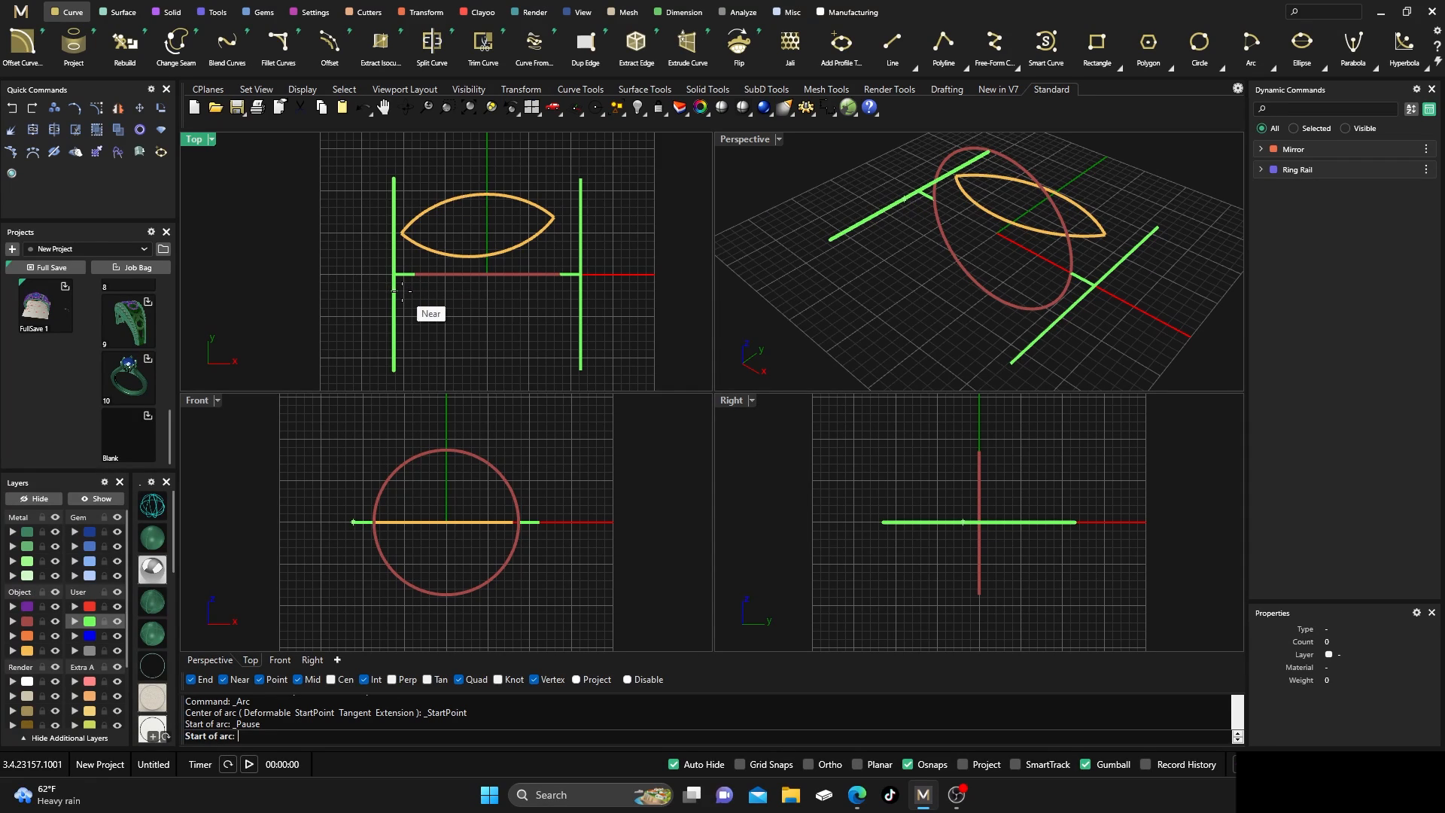
left_click(394, 291)
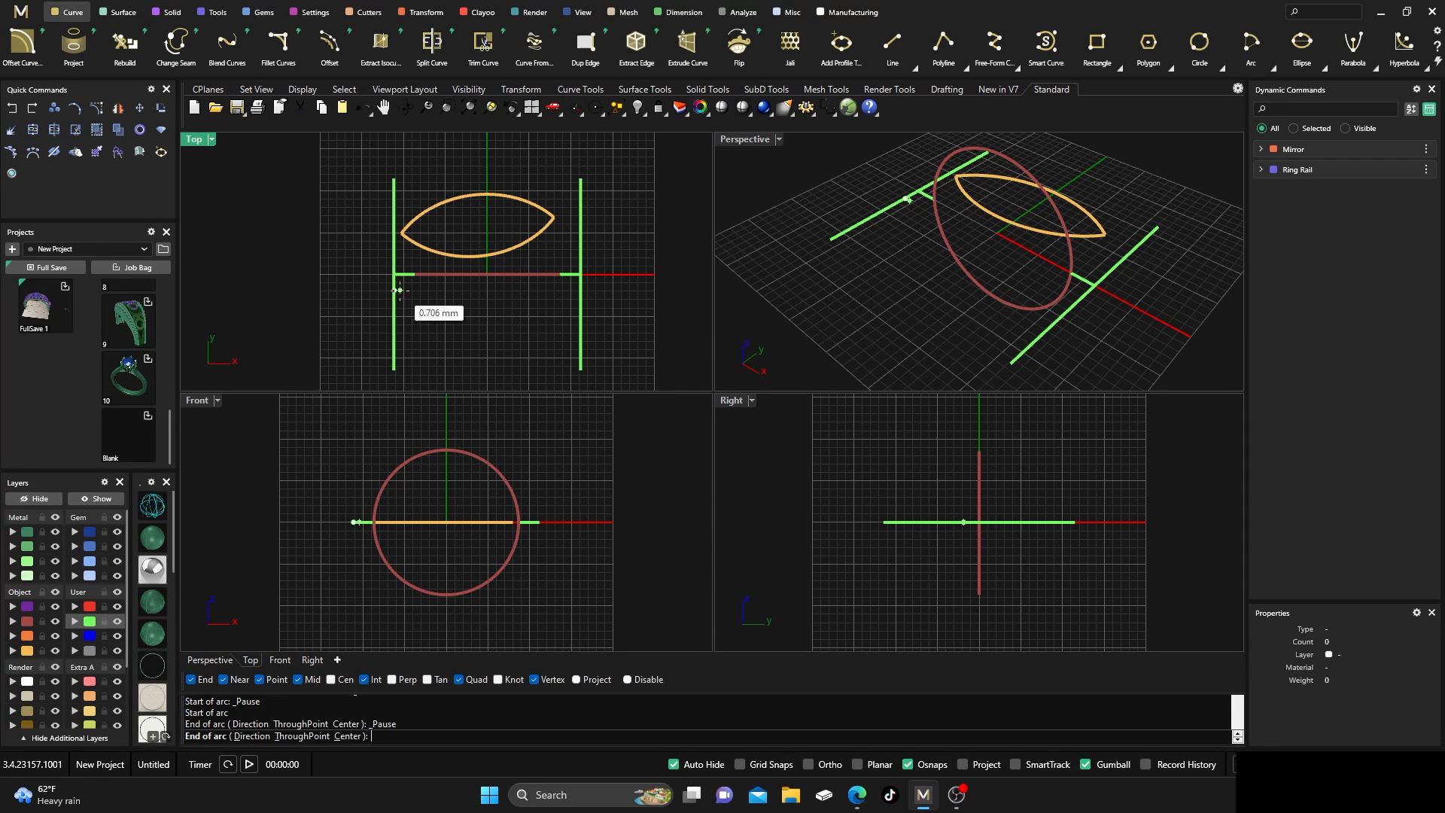
left_click(581, 234)
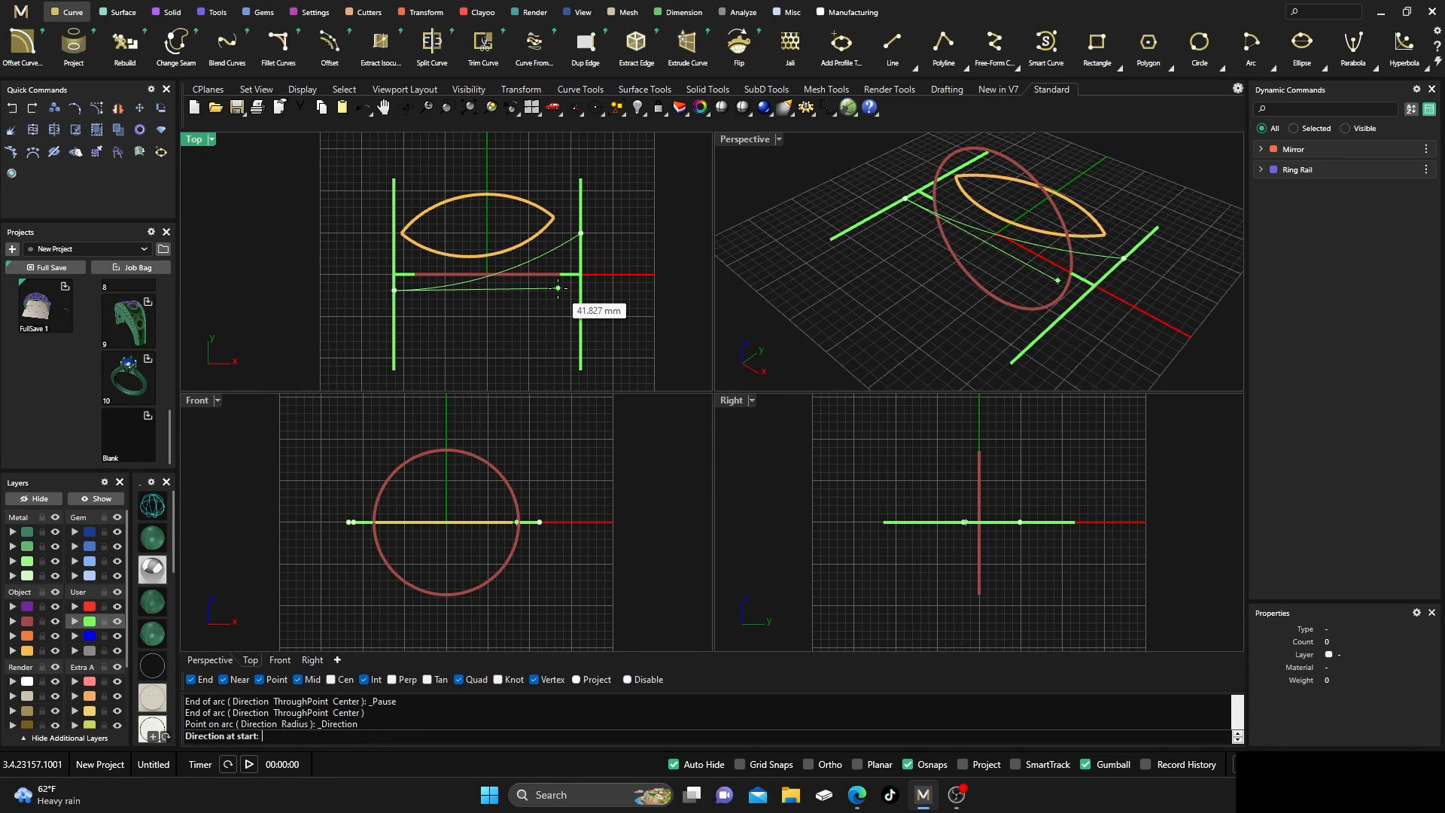
left_click(559, 289)
Reshape the arc with its control points, moving the middle point toward positive X and the negative-X end point slightly toward positive Y
left_click(541, 260)
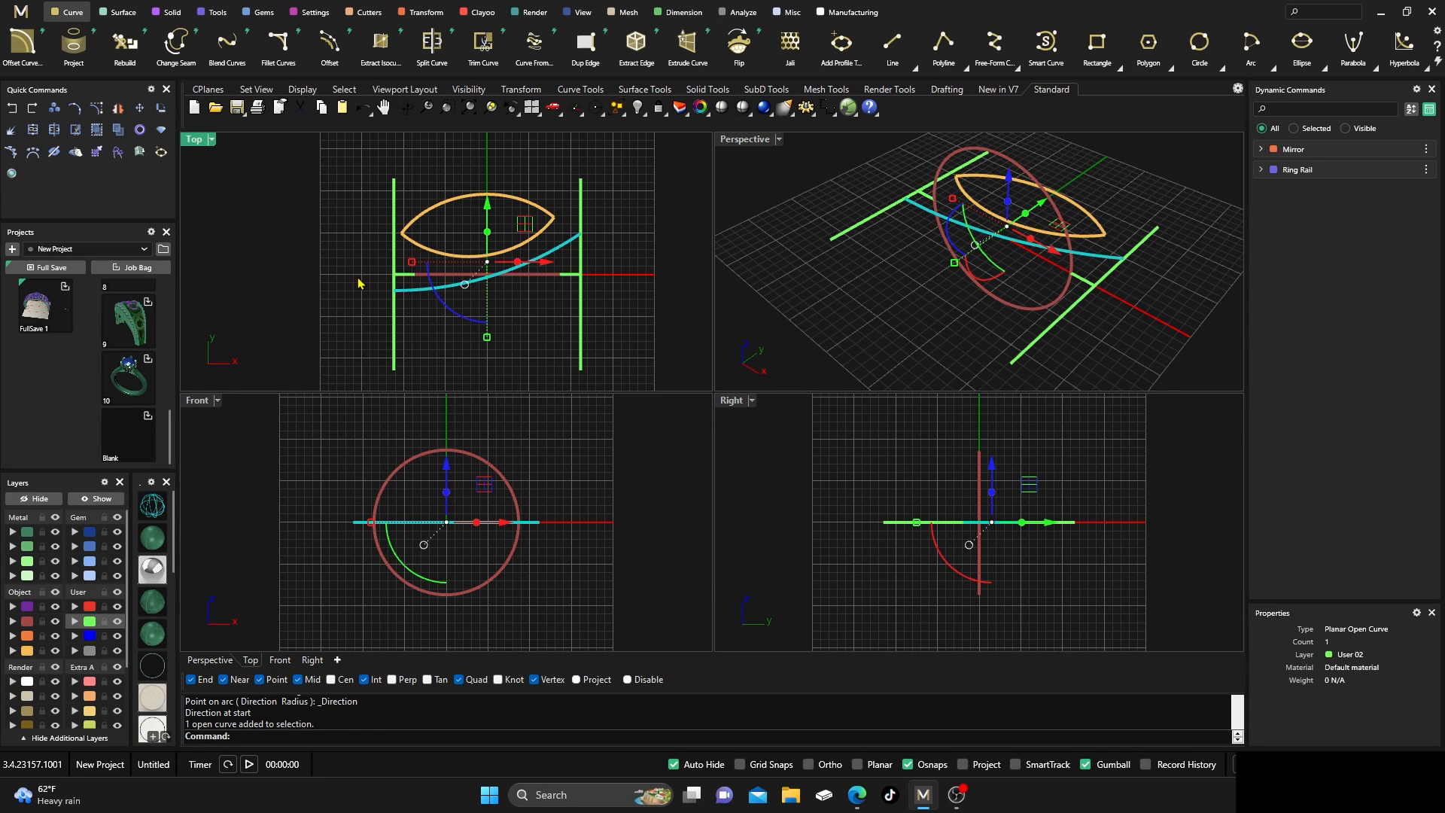
left_click(96, 110)
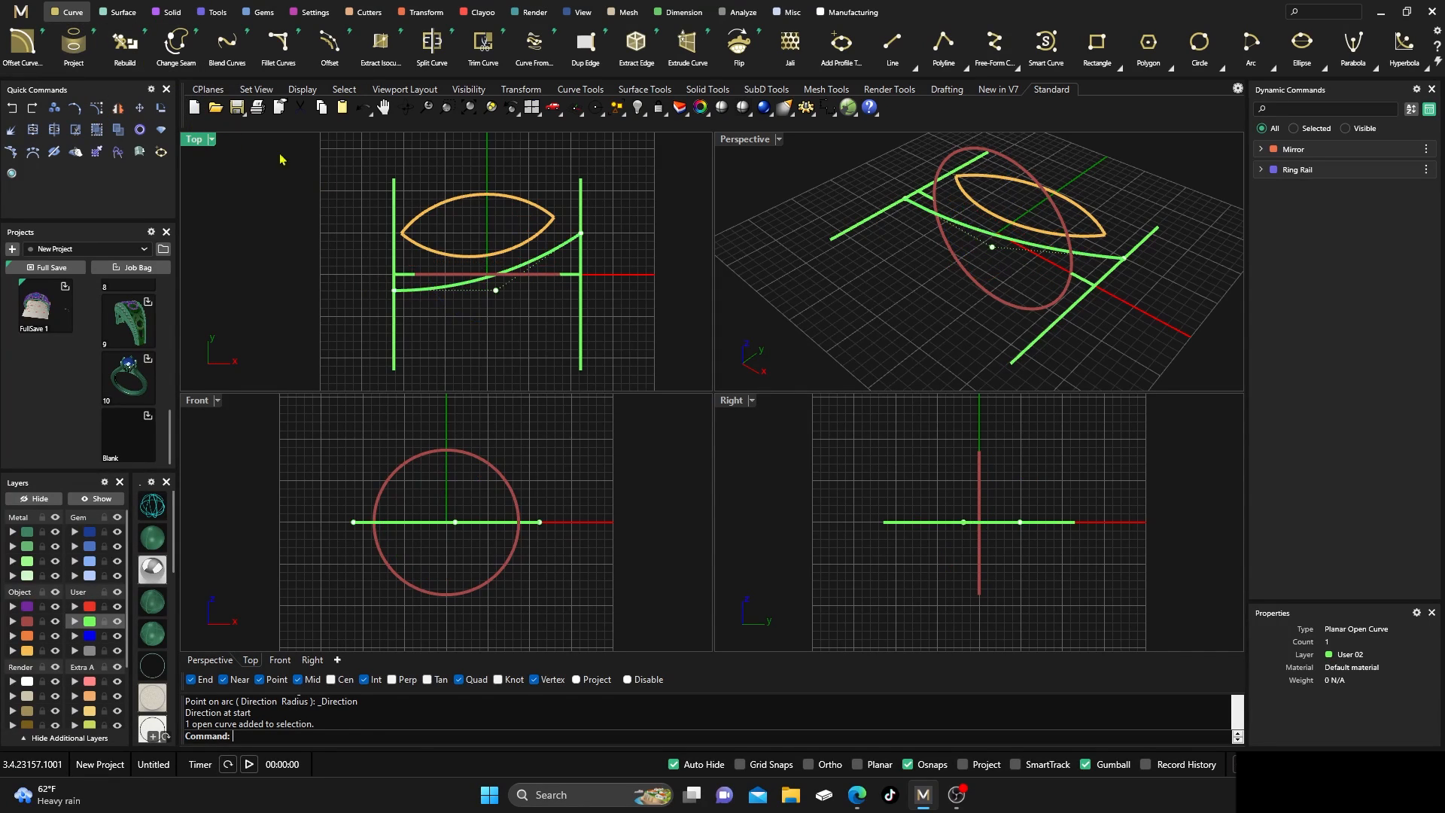
left_click(496, 291)
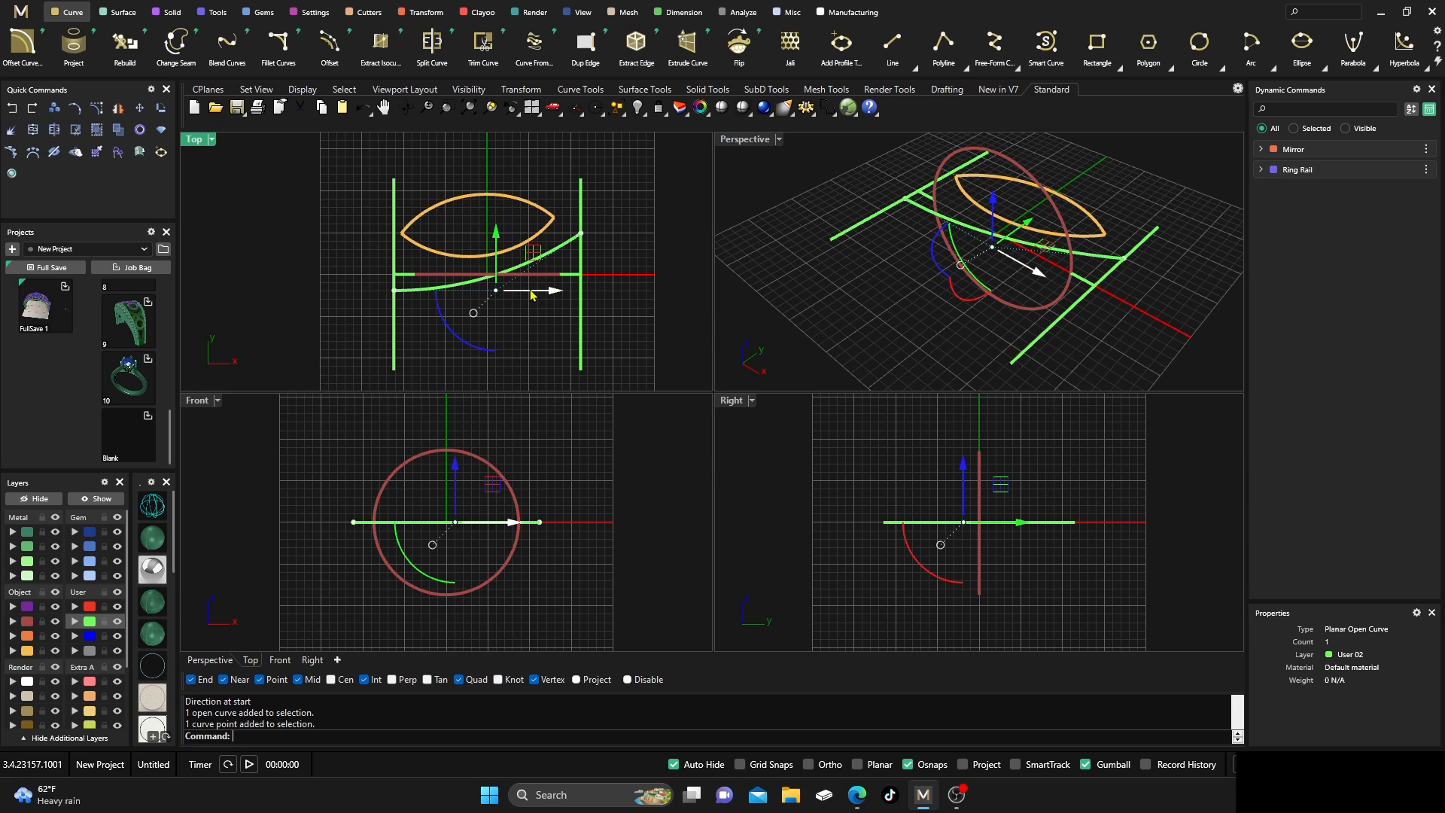
left_click_drag(543, 292, 572, 294)
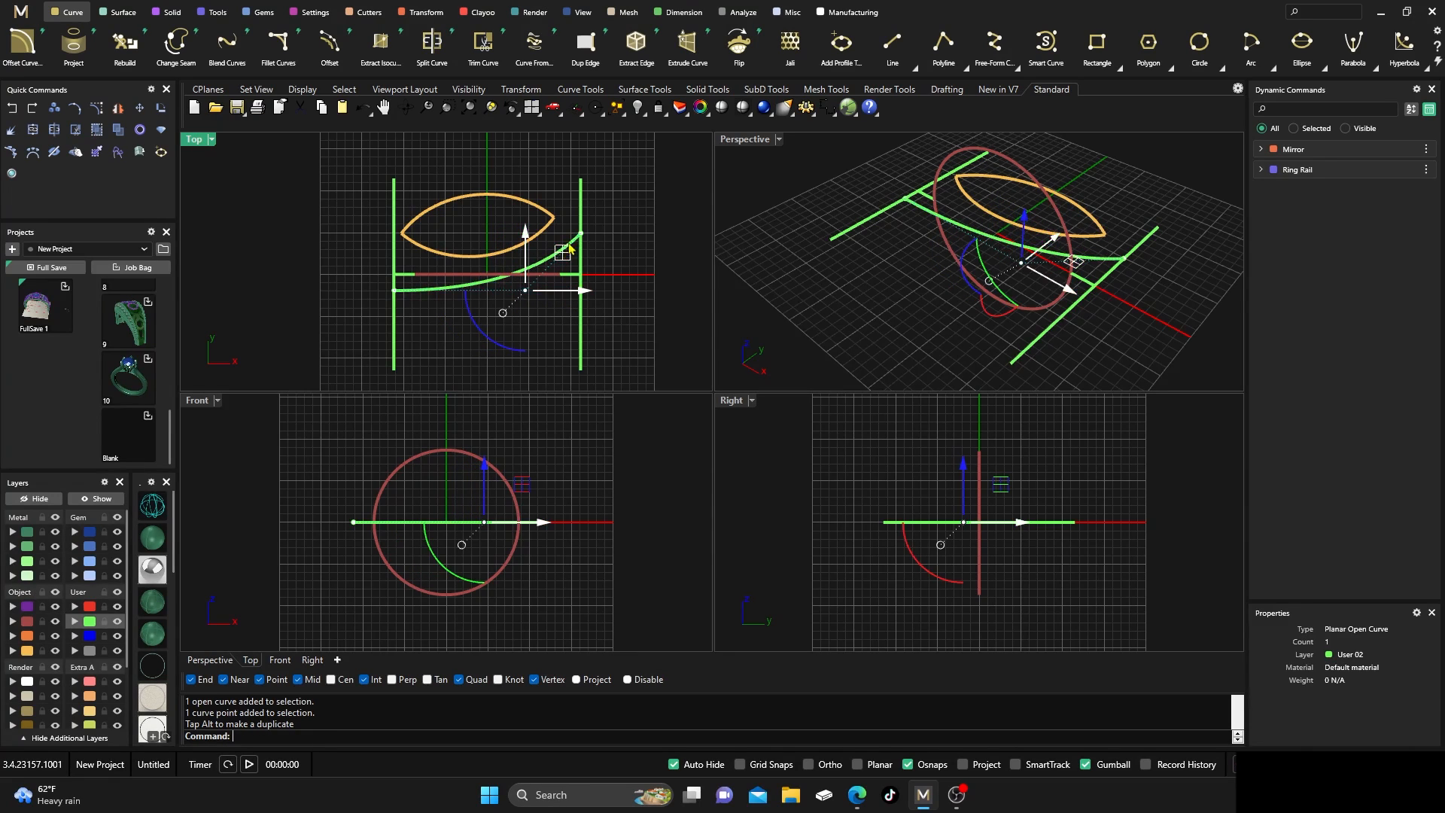
left_click(393, 290)
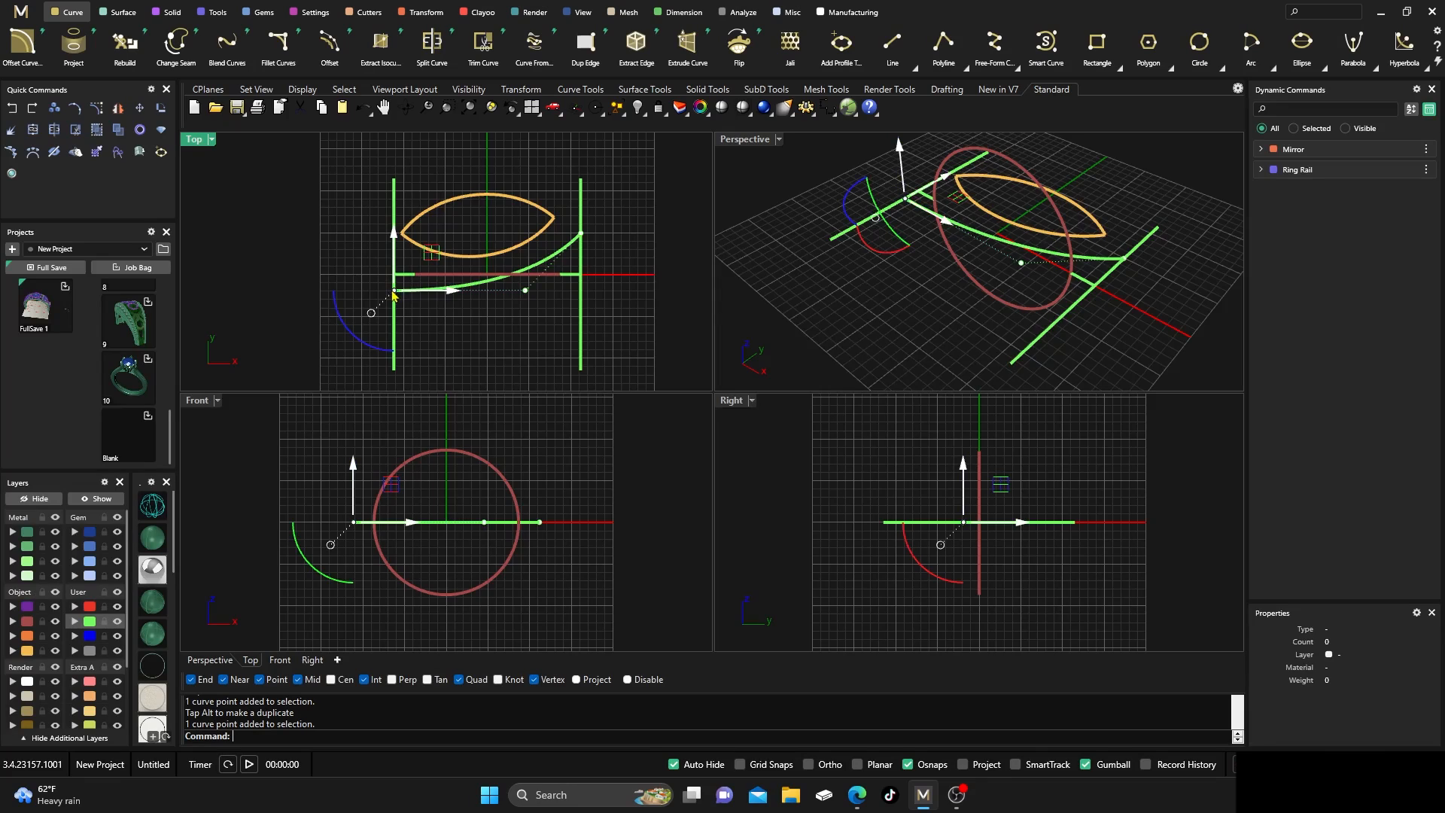
left_click_drag(392, 235, 392, 229)
left_click(333, 254)
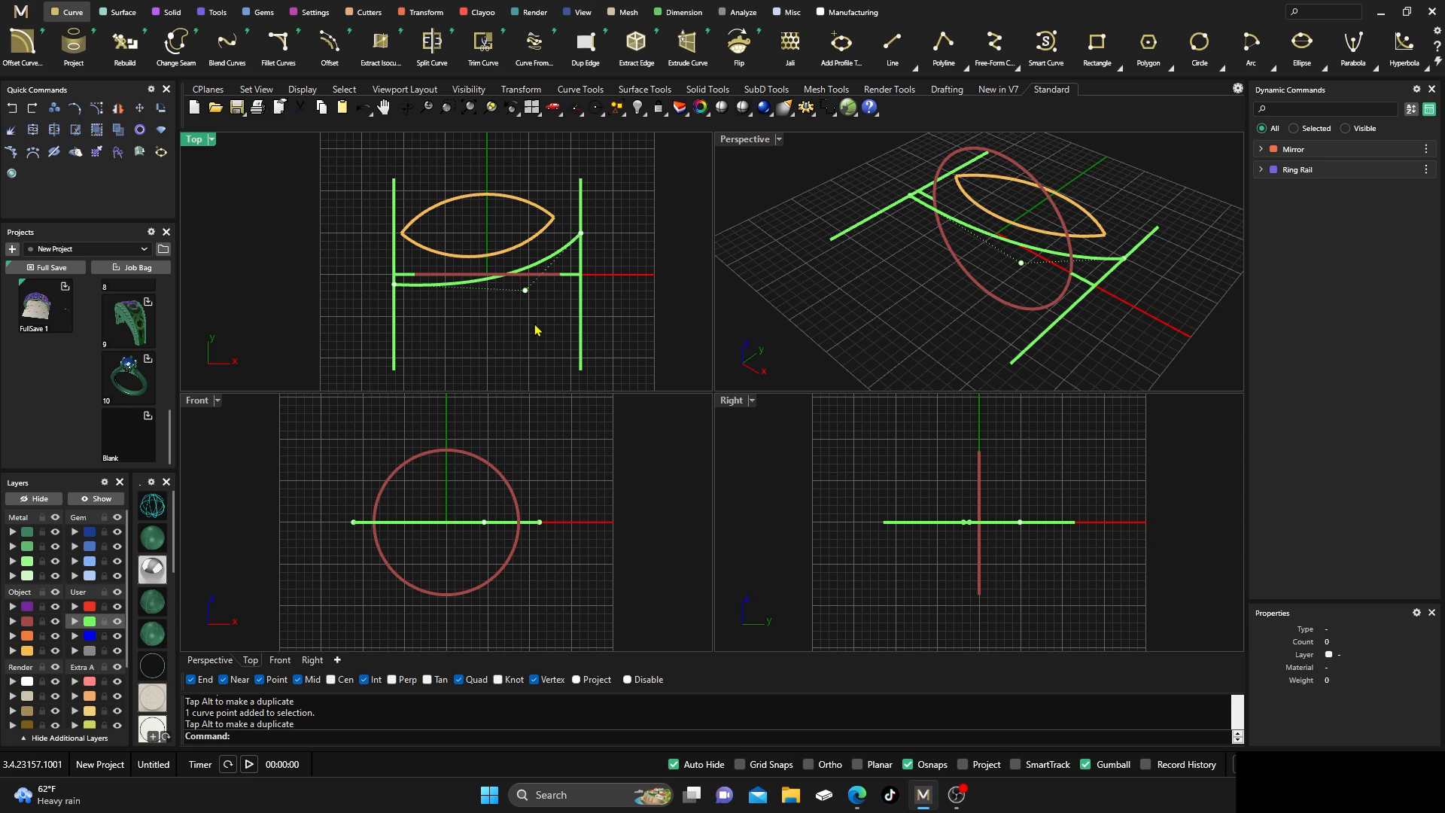
Offset the arc by 2.5 mm toward negative Y, away from the marquise, in the Top view
left_click(544, 256)
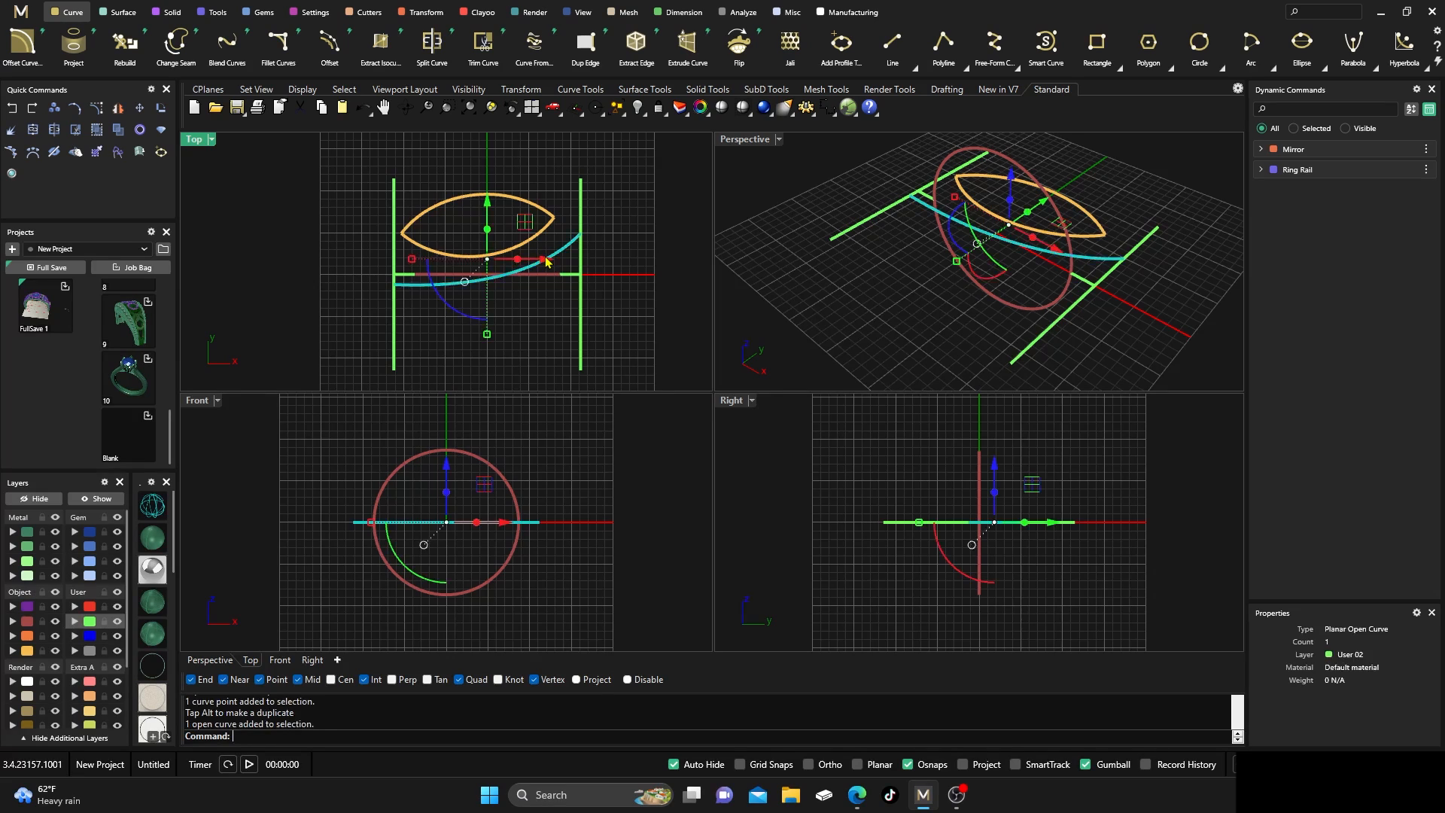
scroll(1069, 45, "down", 5)
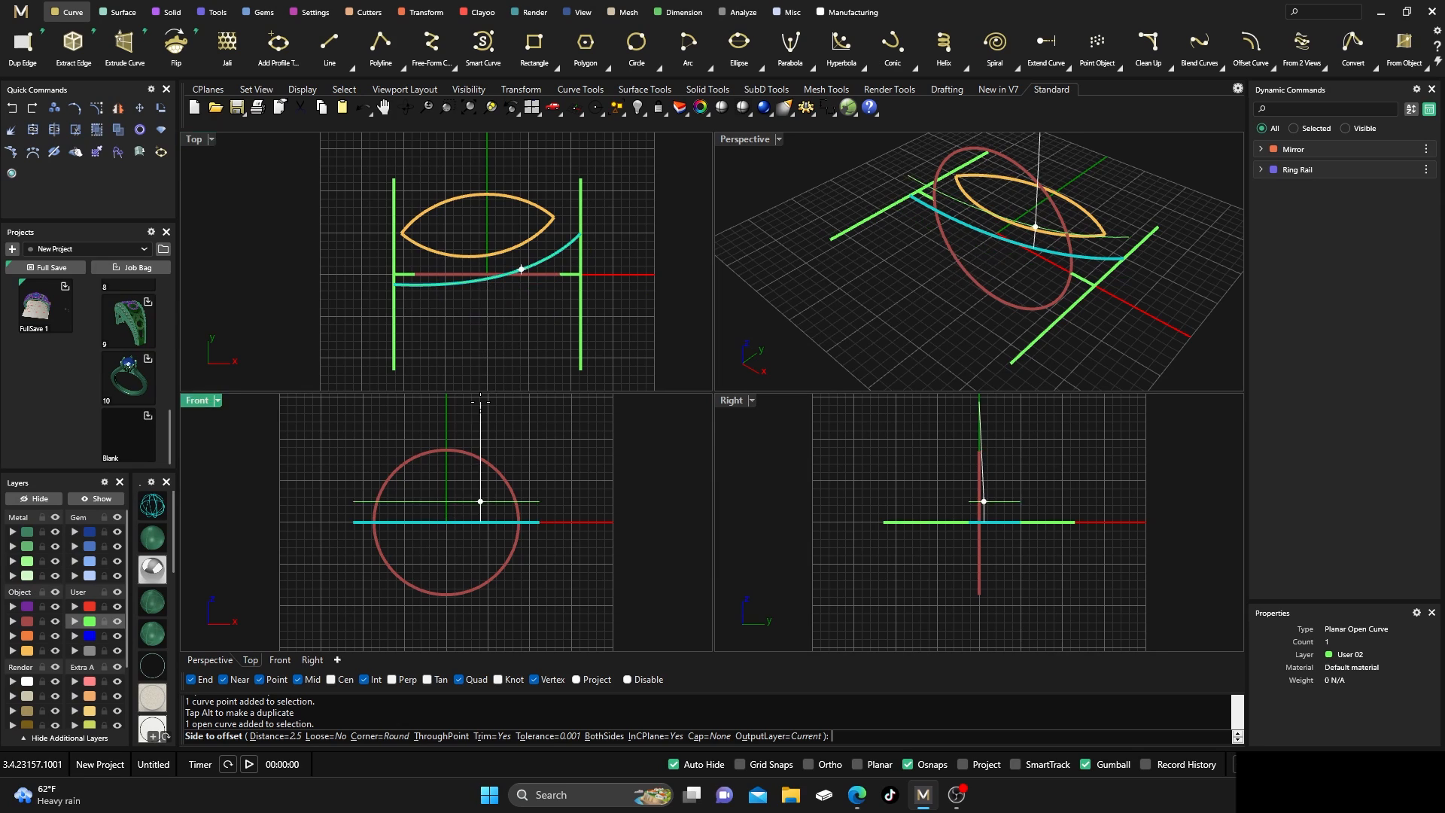
left_click(543, 314)
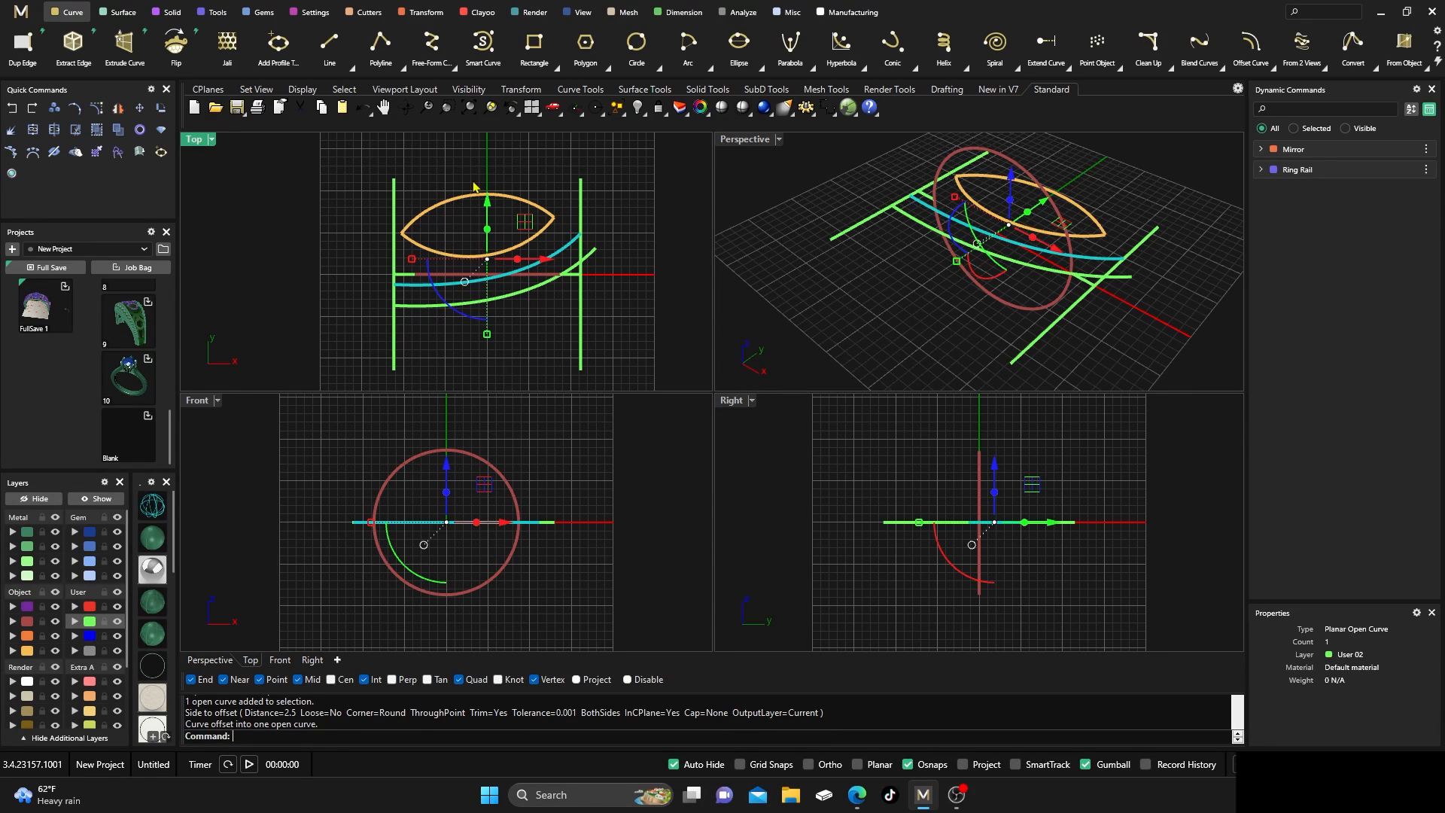
left_click(516, 170)
Move the arc and its offset copy to the Creation layer
right_click_drag(578, 182, 524, 210)
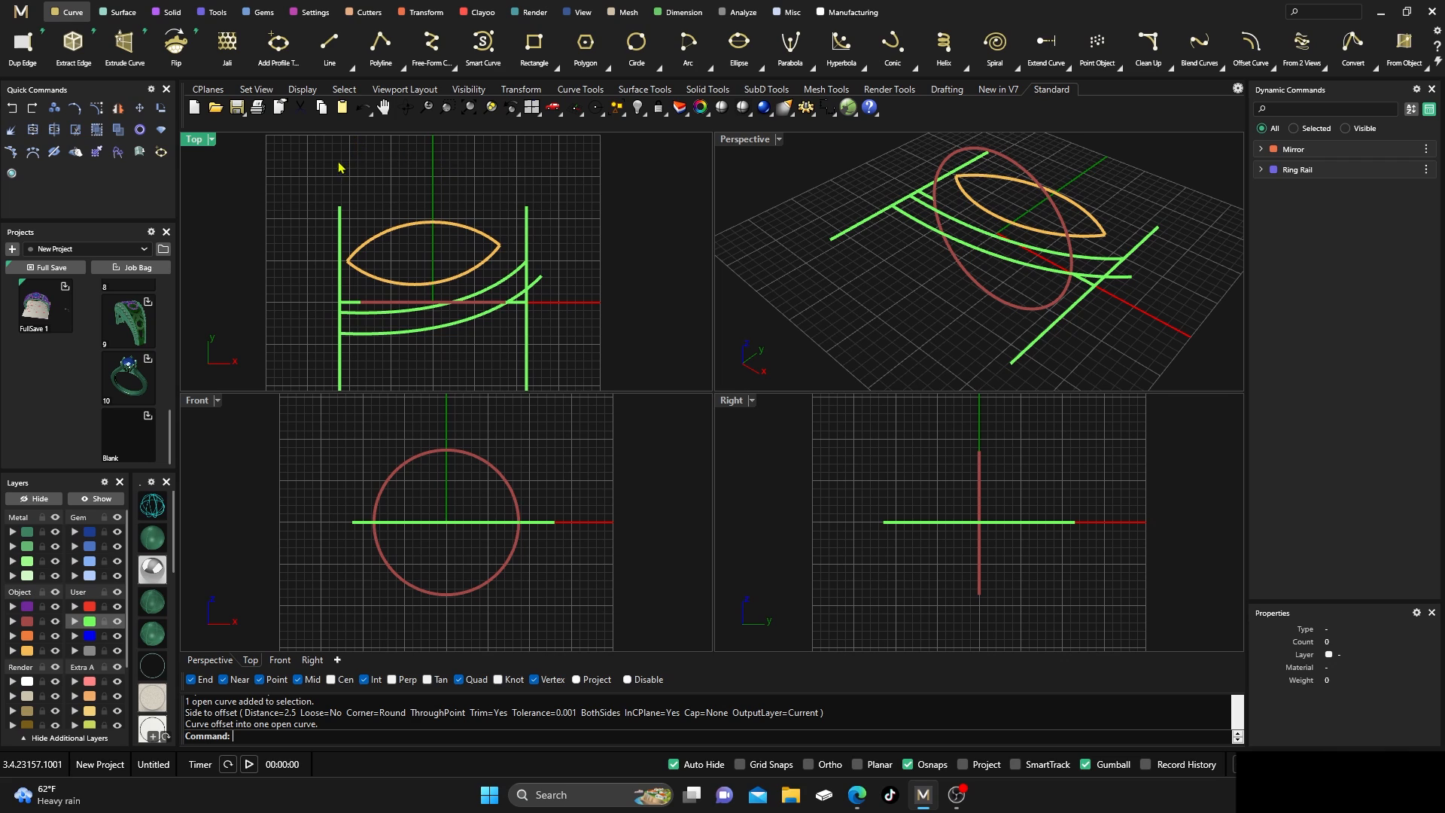
left_click_drag(392, 350, 367, 309)
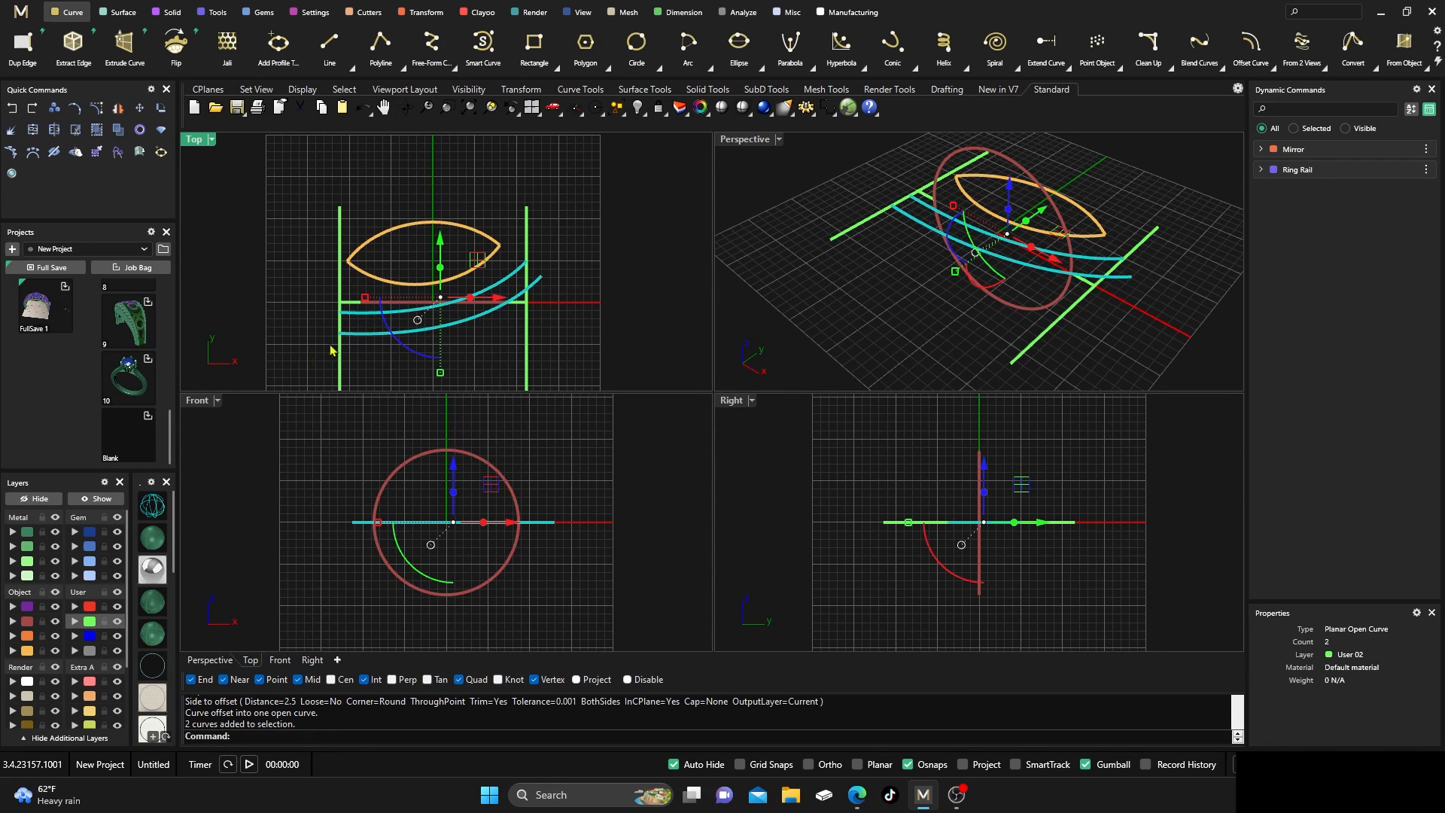
left_click(12, 652)
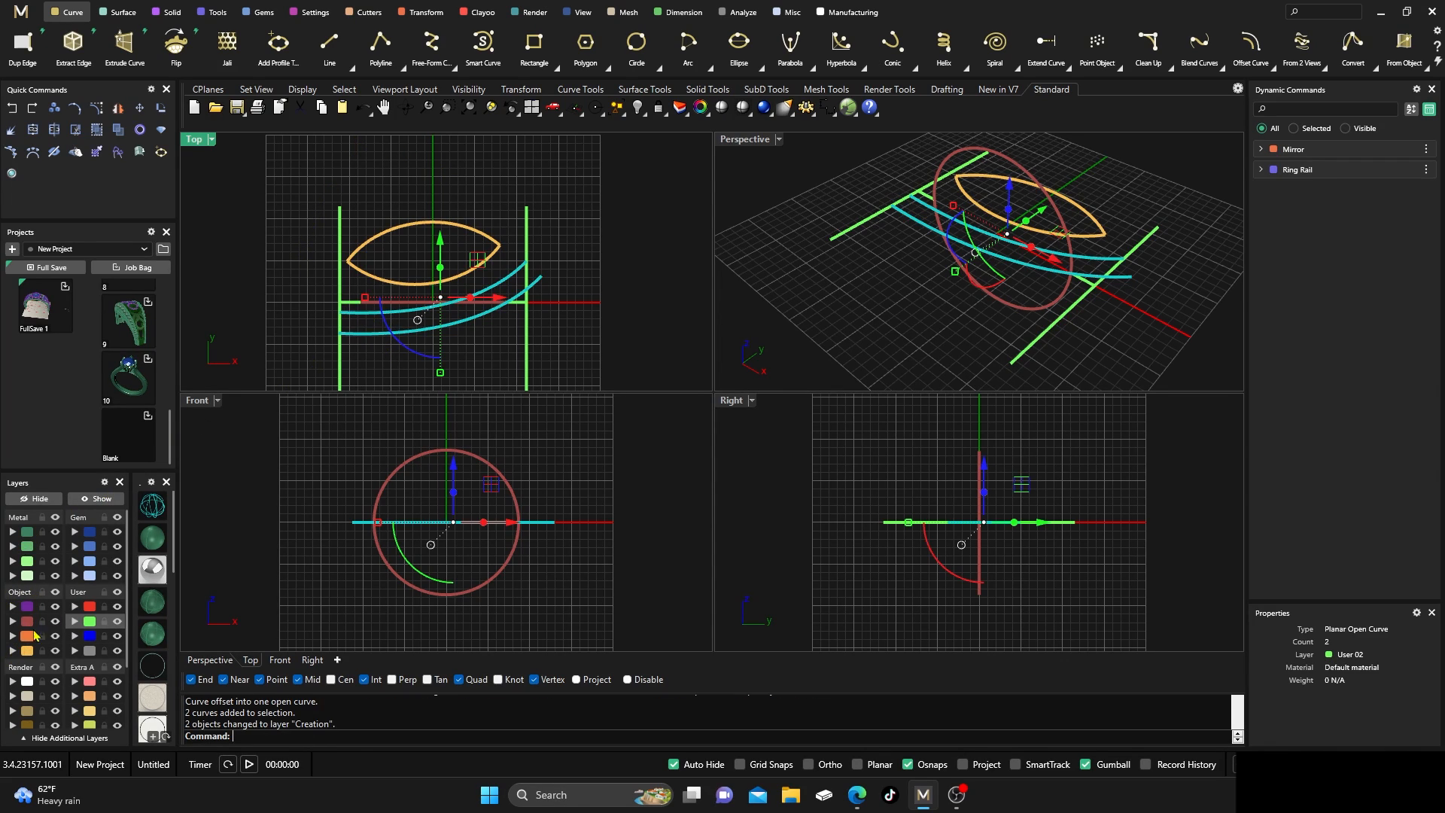
left_click(291, 286)
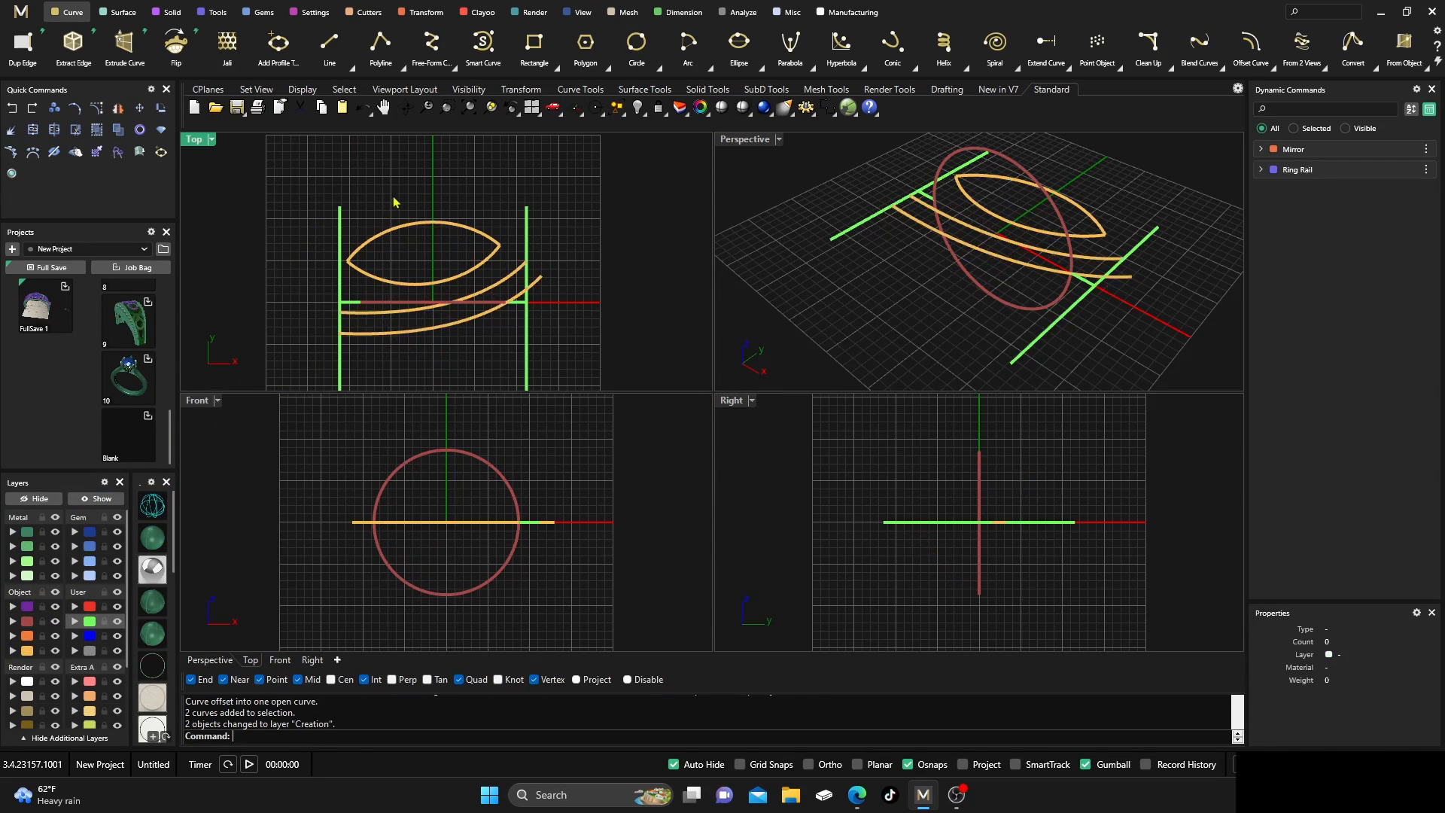
Draw a line from the marquise's positive-X tip to the intersection of the lower arc and the positive-X guide line
left_click(330, 42)
scroll(527, 271, "up", 2)
scroll(527, 271, "up", 2)
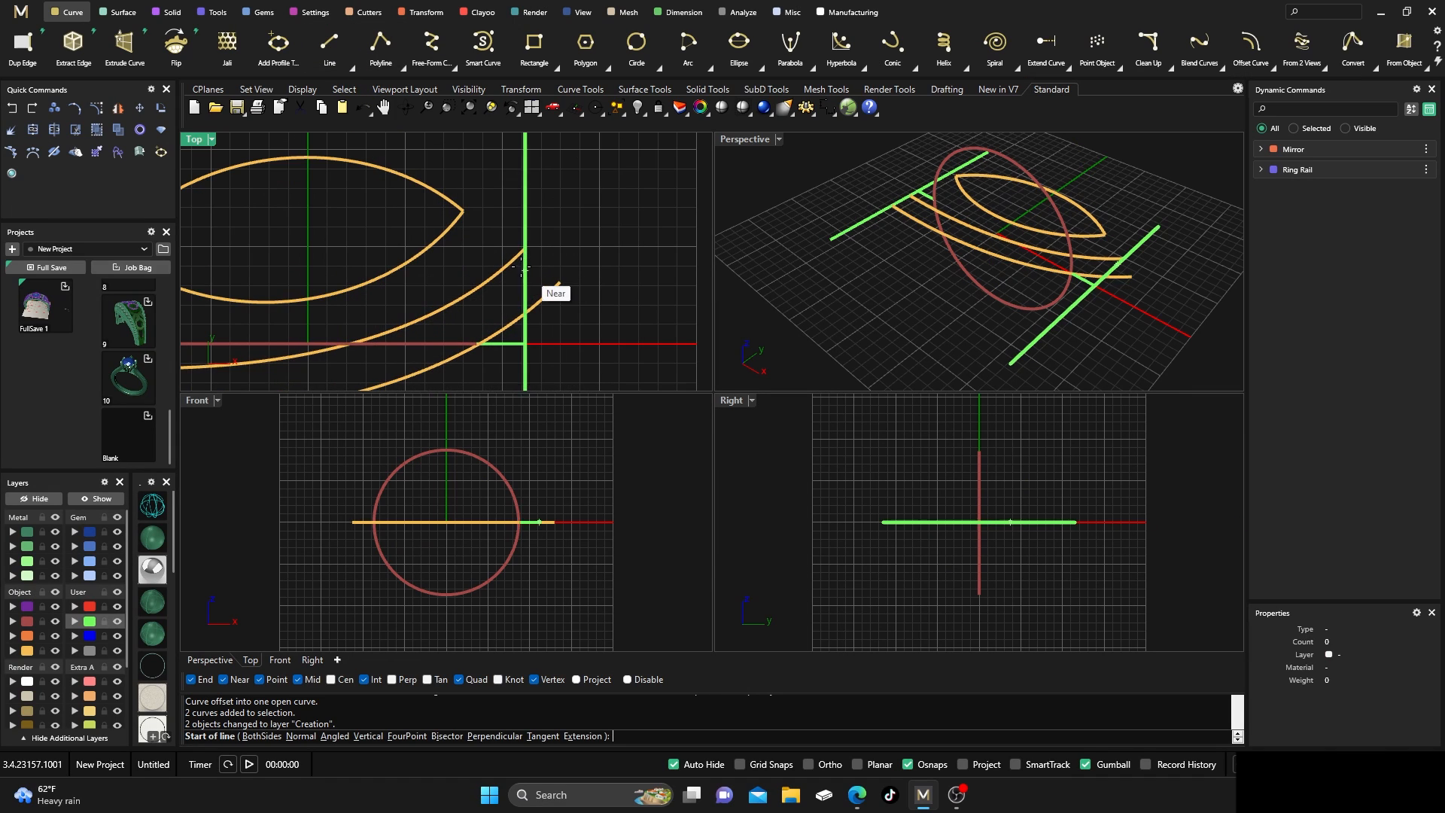
left_click(464, 212)
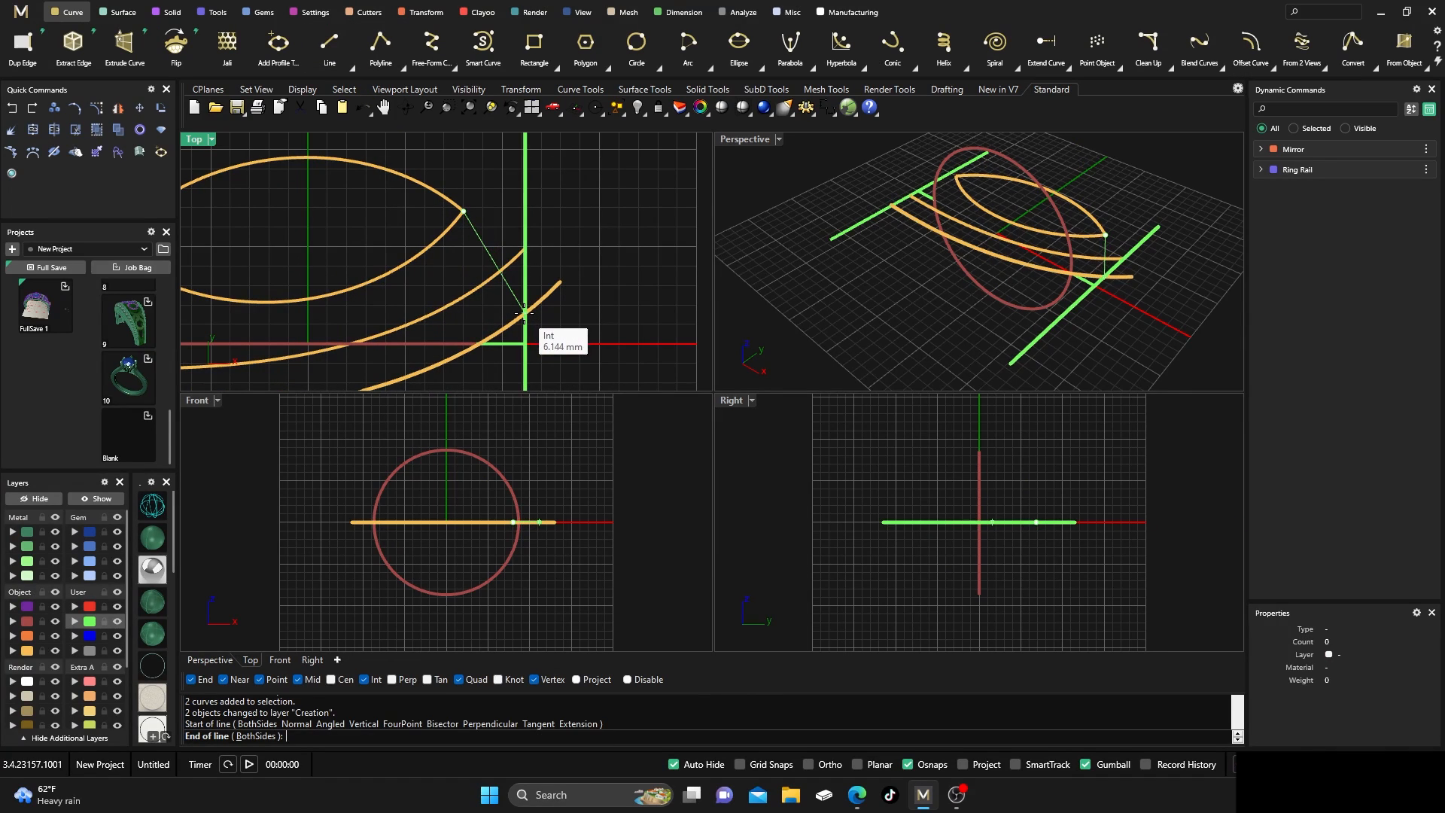
left_click(526, 319)
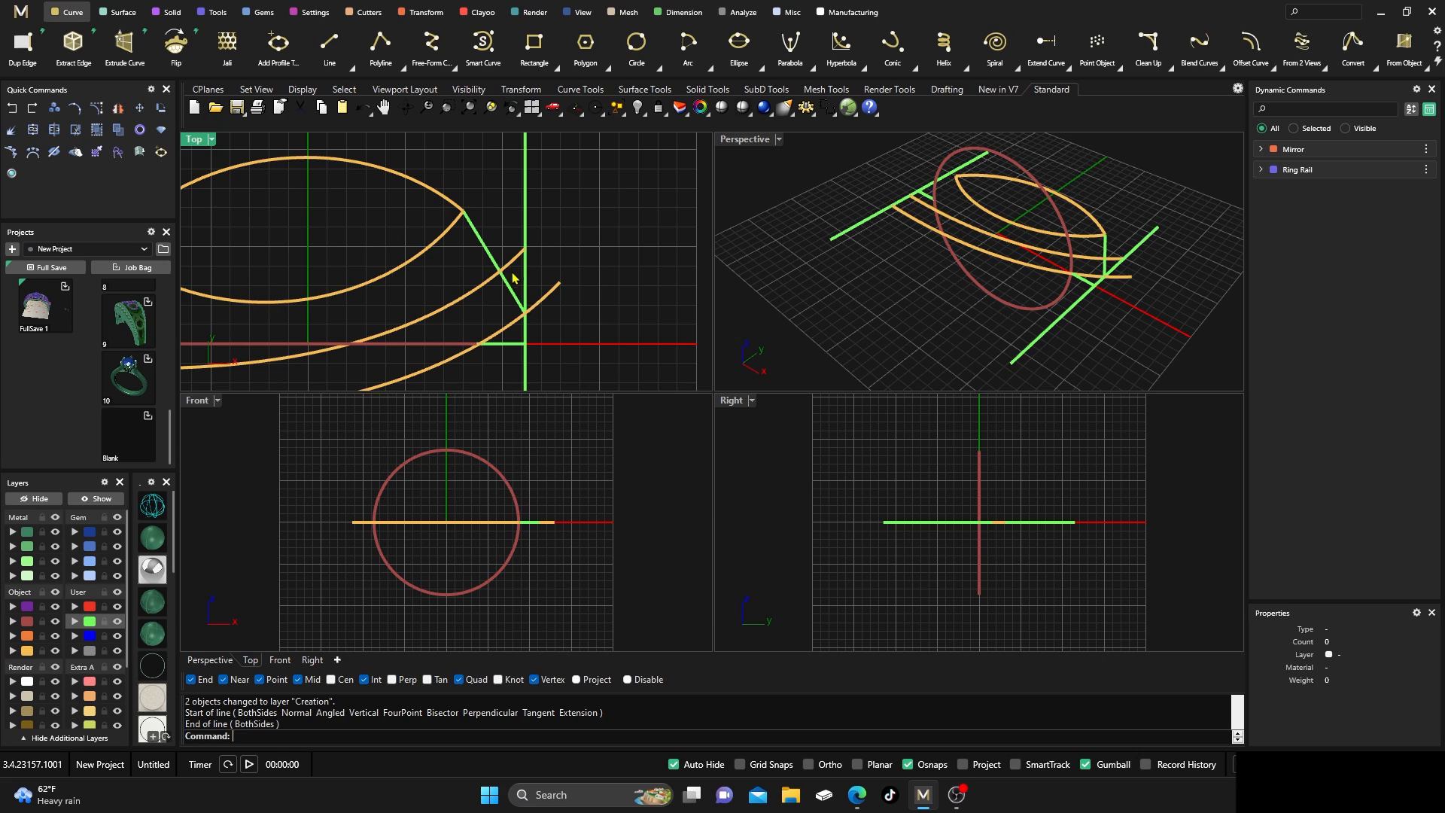
Trim both arcs' positive-X overshoots and the part of the connecting line above the upper arc, leaving a closed band end
left_click_drag(563, 325, 487, 240)
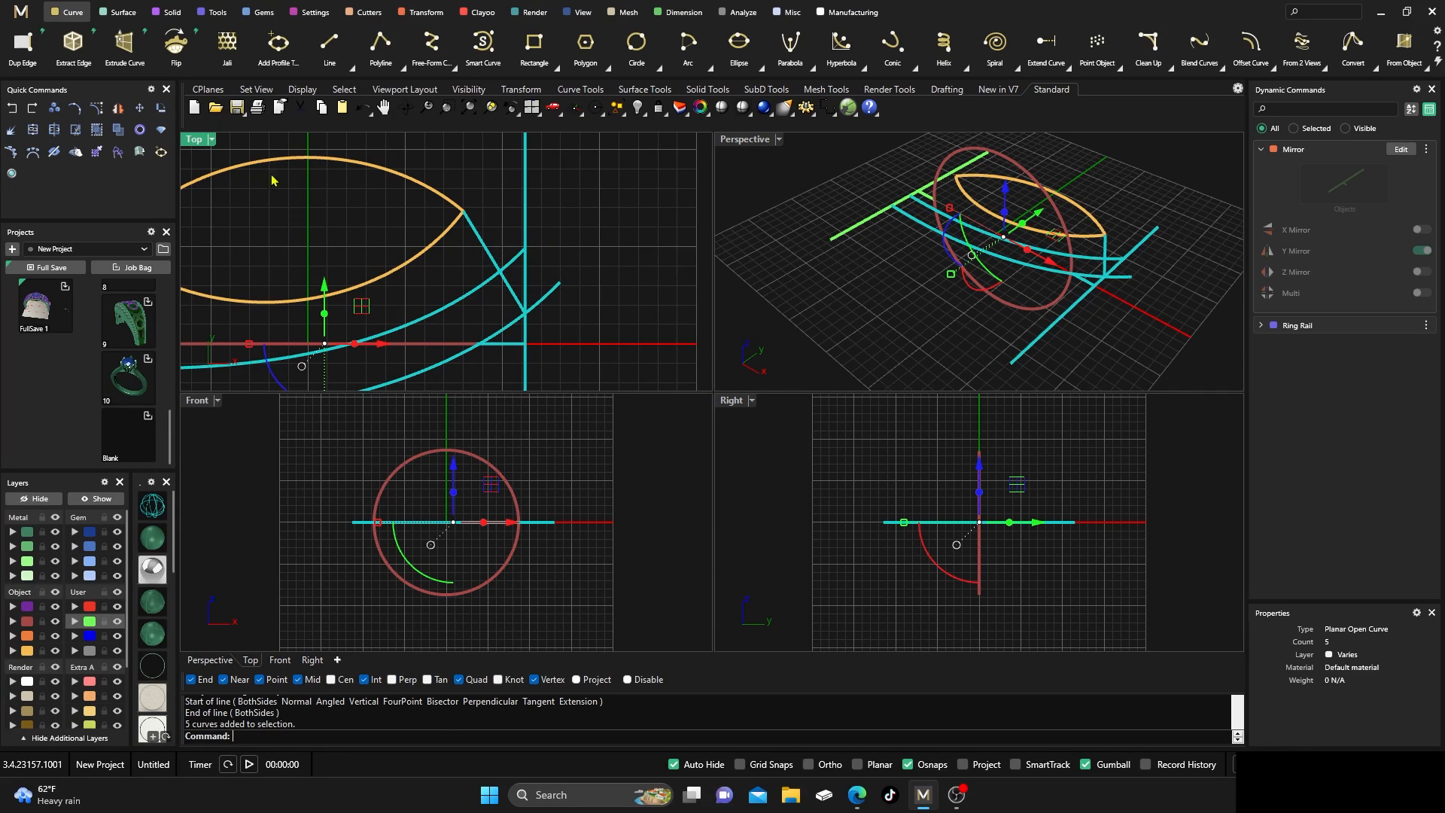
left_click(76, 129)
left_click(508, 267)
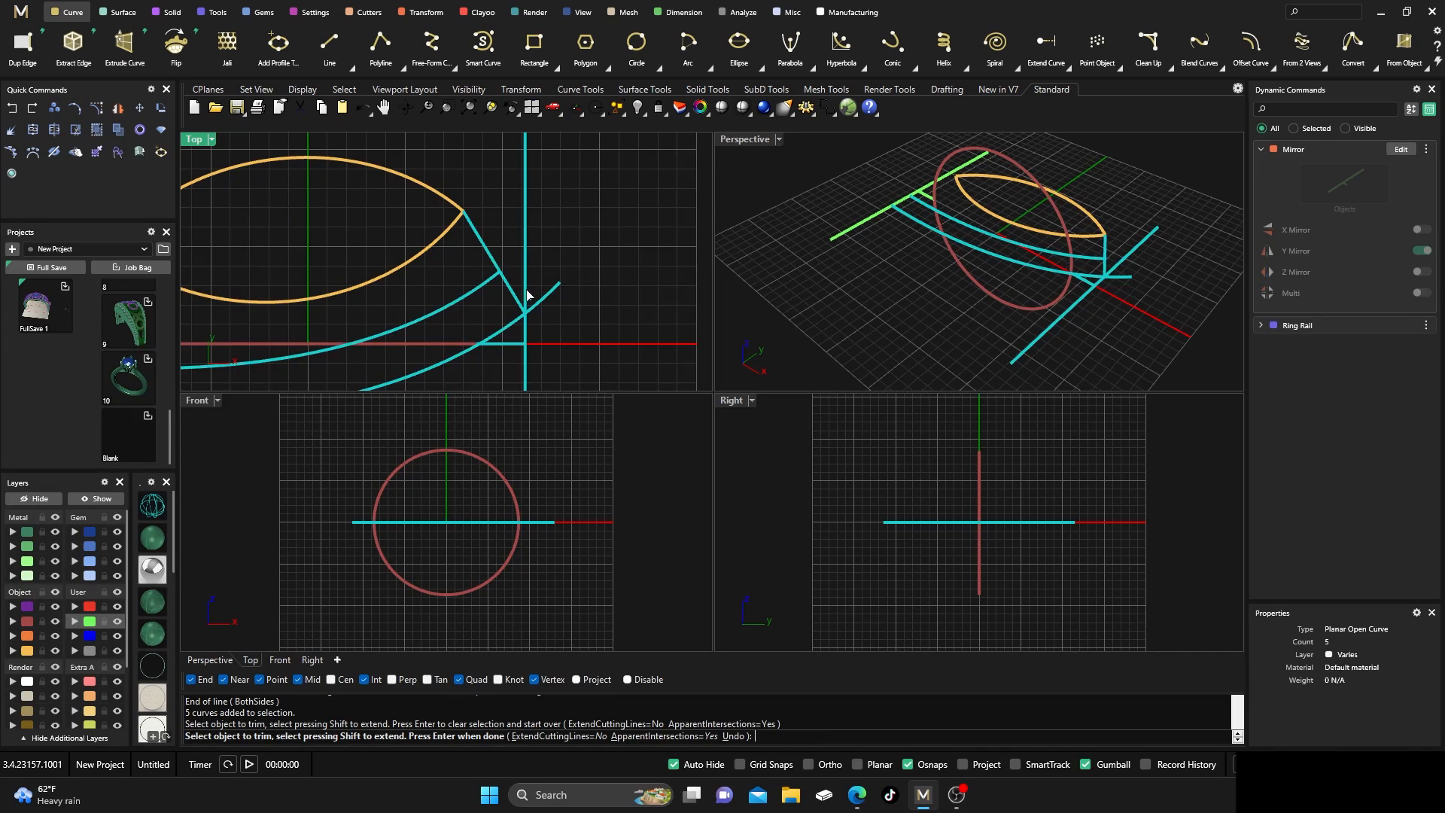
left_click(536, 302)
left_click(486, 244)
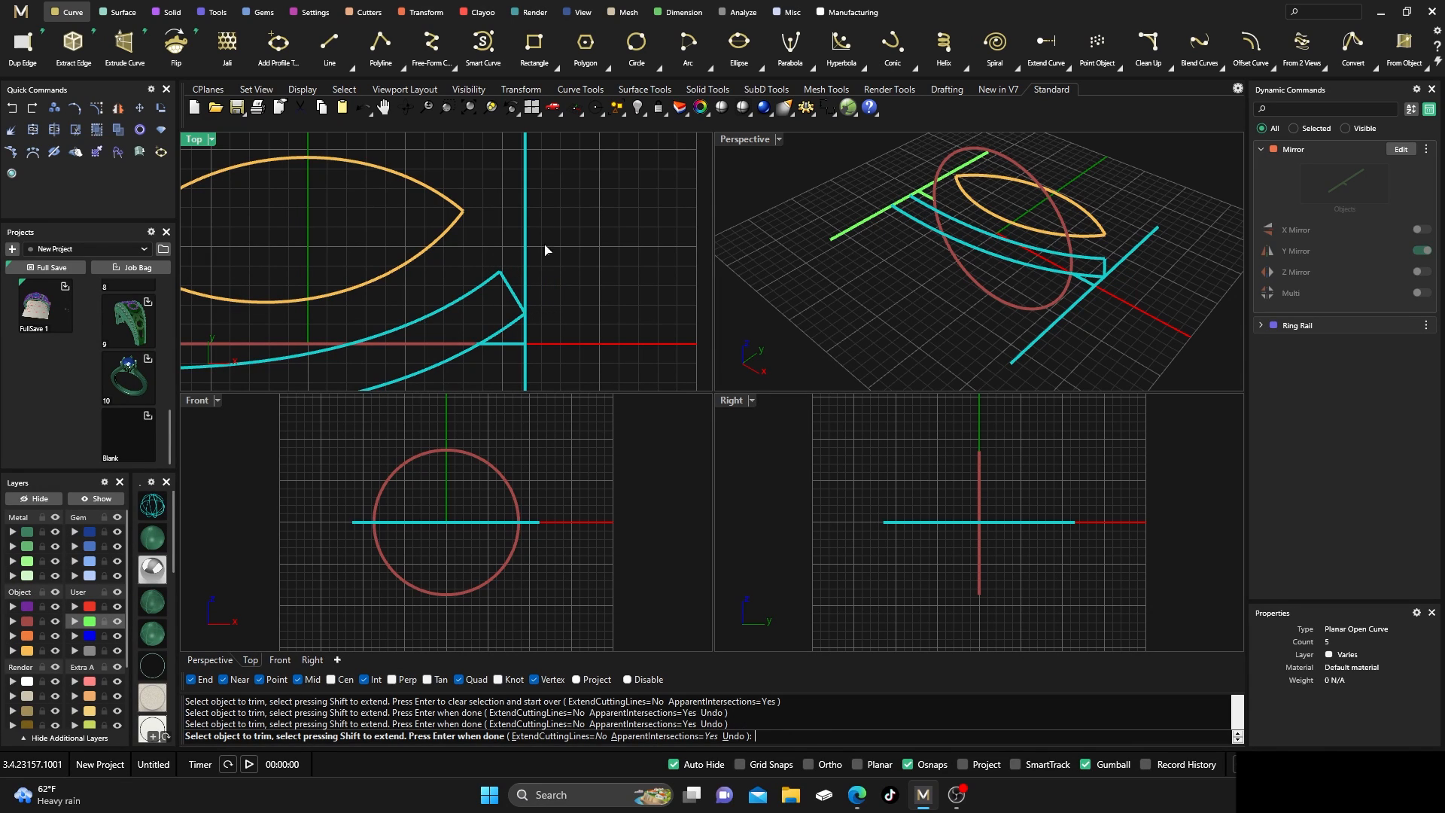
scroll(587, 243, "down", 3)
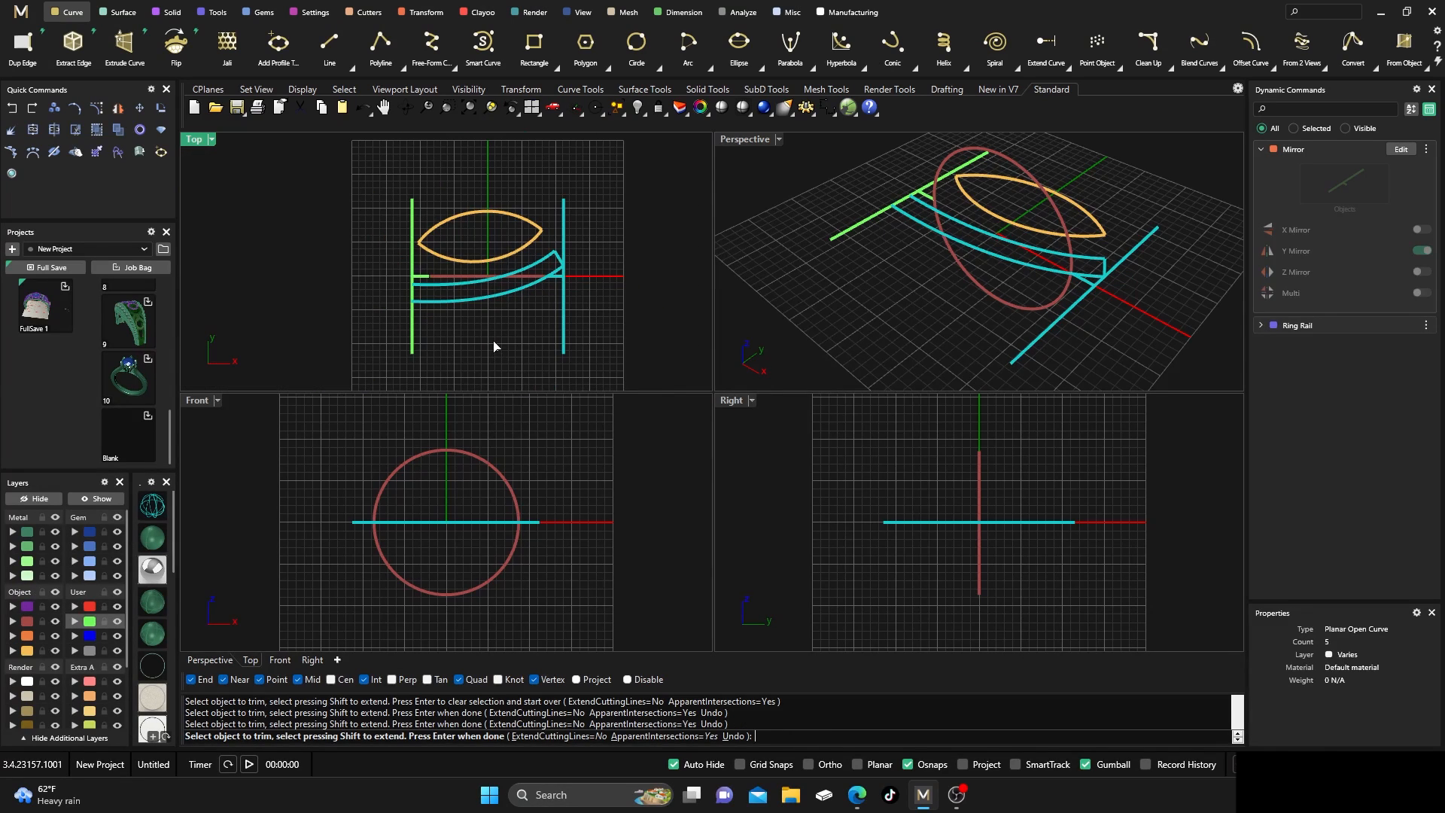
key("Return")
key("Escape")
Draw a line from the marquise's negative-X tip to the intersection of the lower arc and the negative-X guide line
scroll(392, 271, "up", 3)
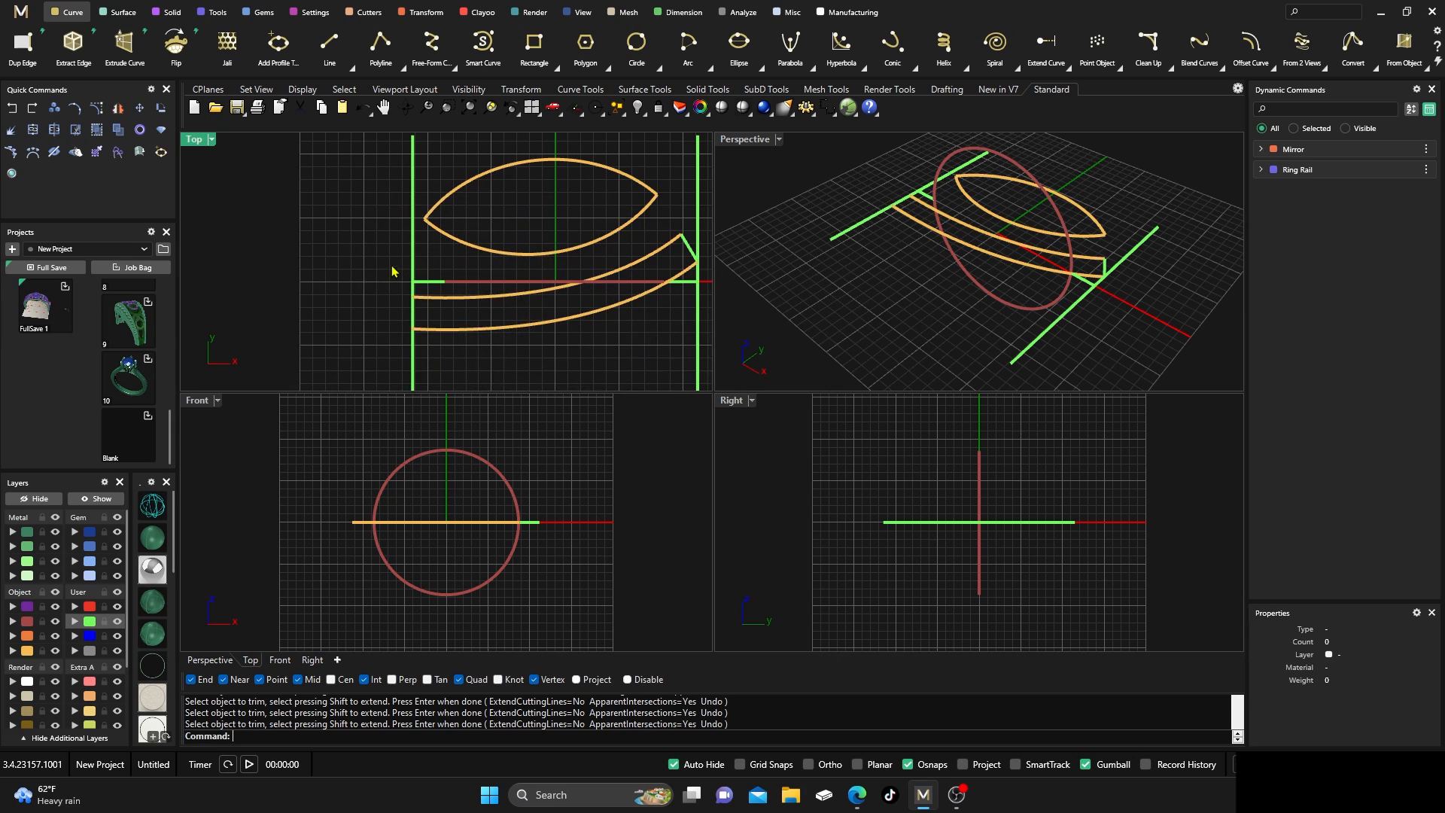
left_click(329, 42)
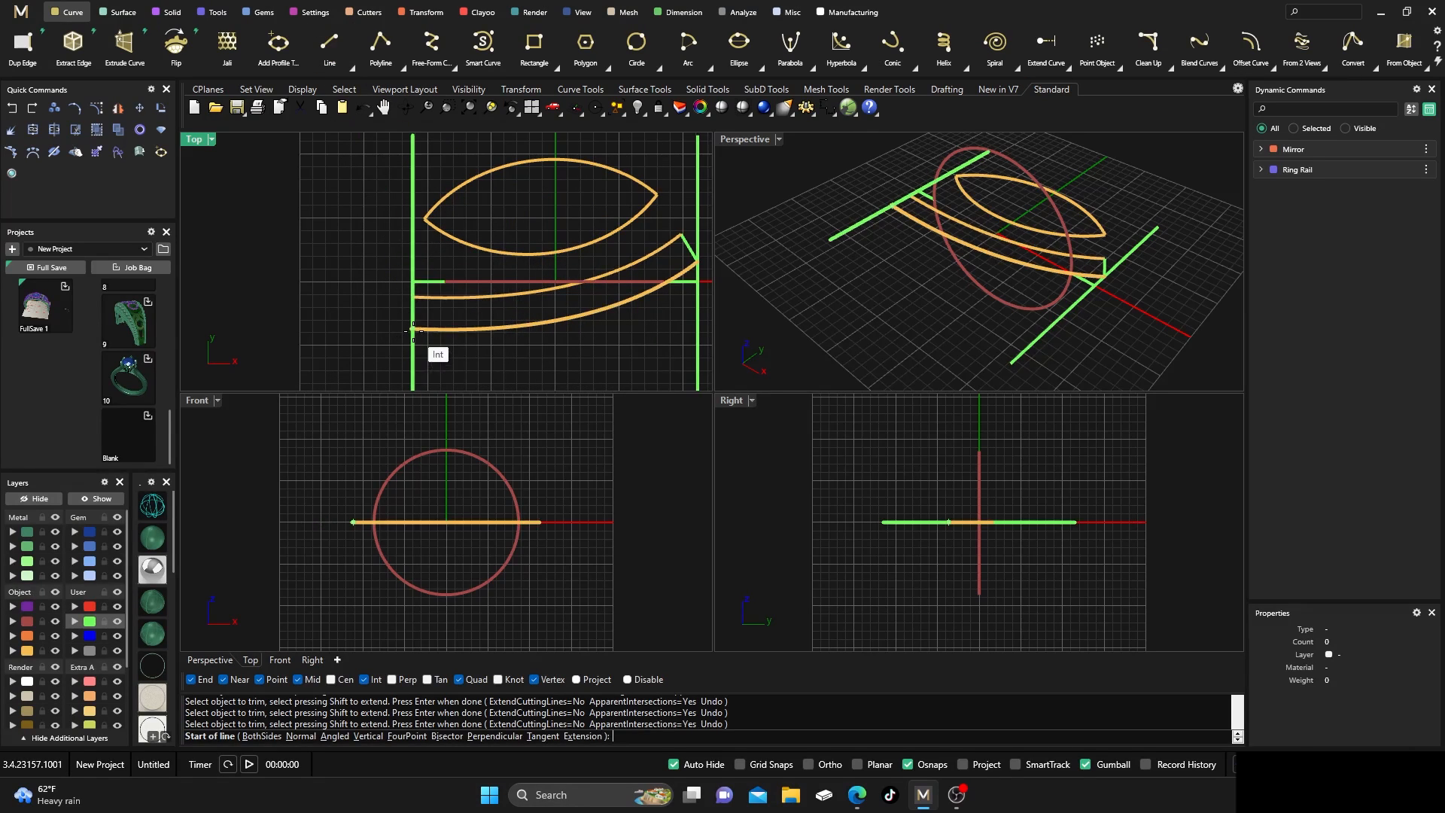
left_click(424, 219)
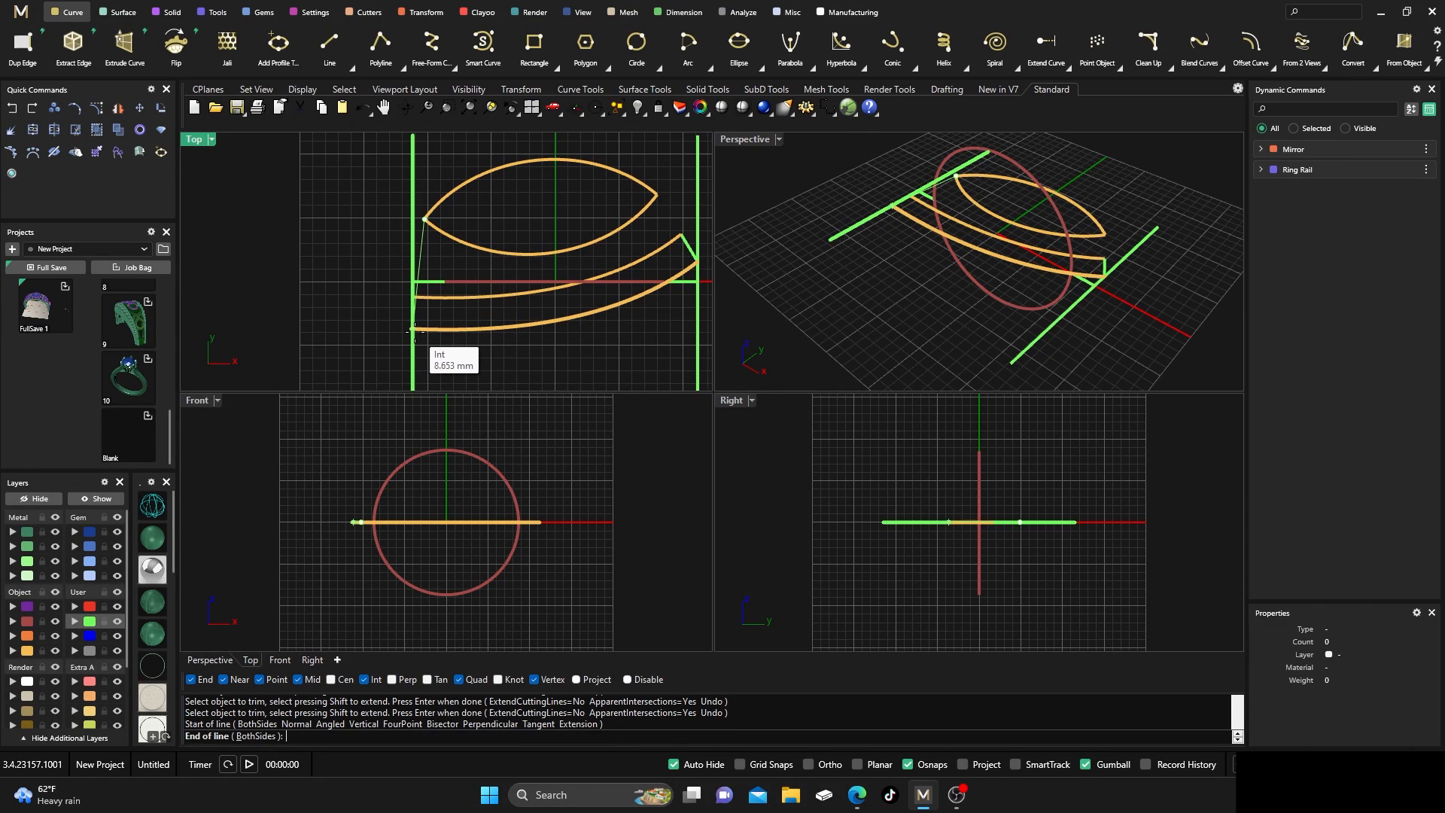
left_click(414, 331)
Trim the upper arc's overshoot at the negative-X connecting line and the part of that line above the arc
scroll(419, 324, "up", 4)
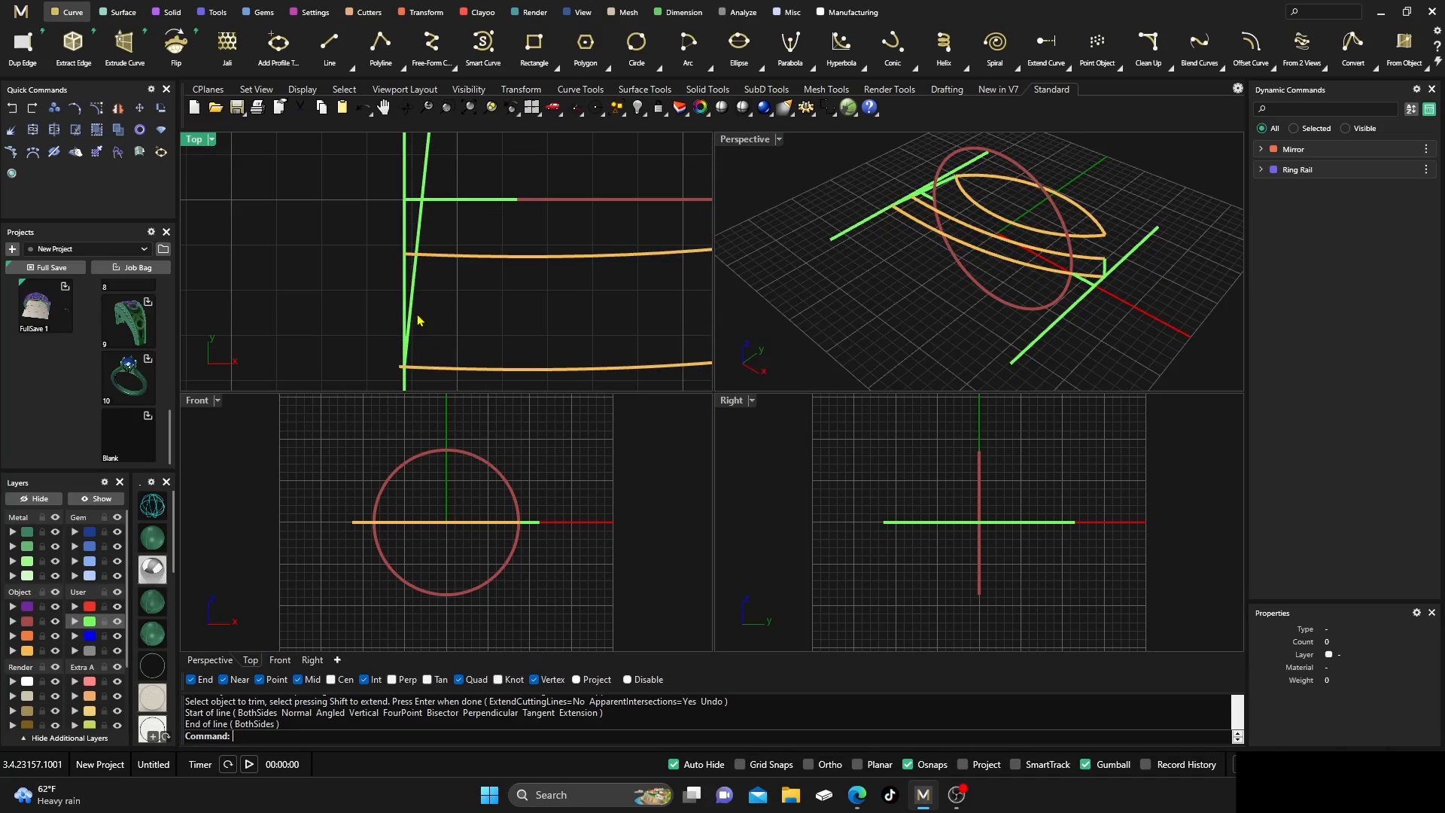
scroll(416, 267, "down", 1)
left_click_drag(443, 378, 315, 241)
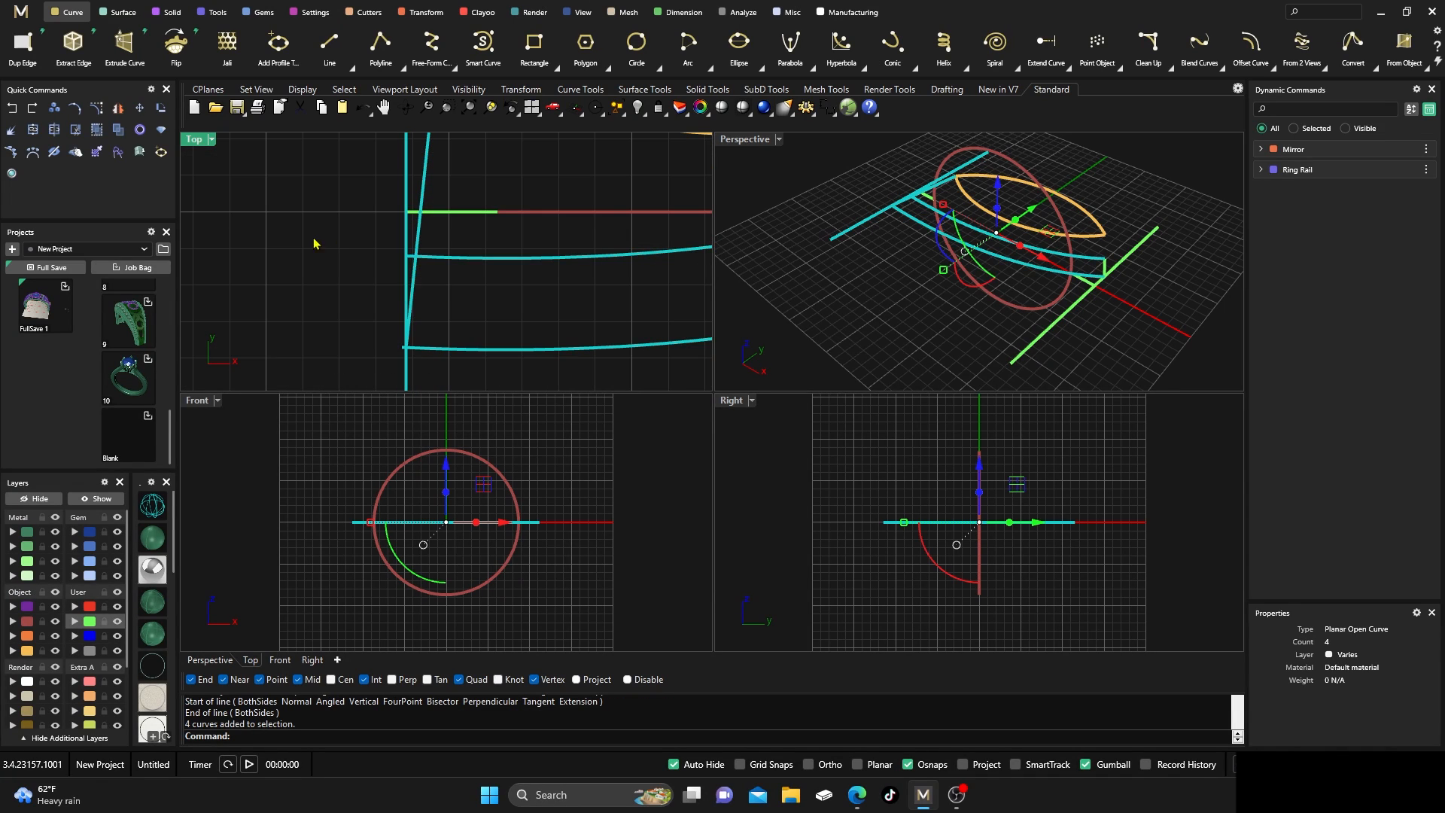
left_click(72, 133)
scroll(413, 268, "up", 2)
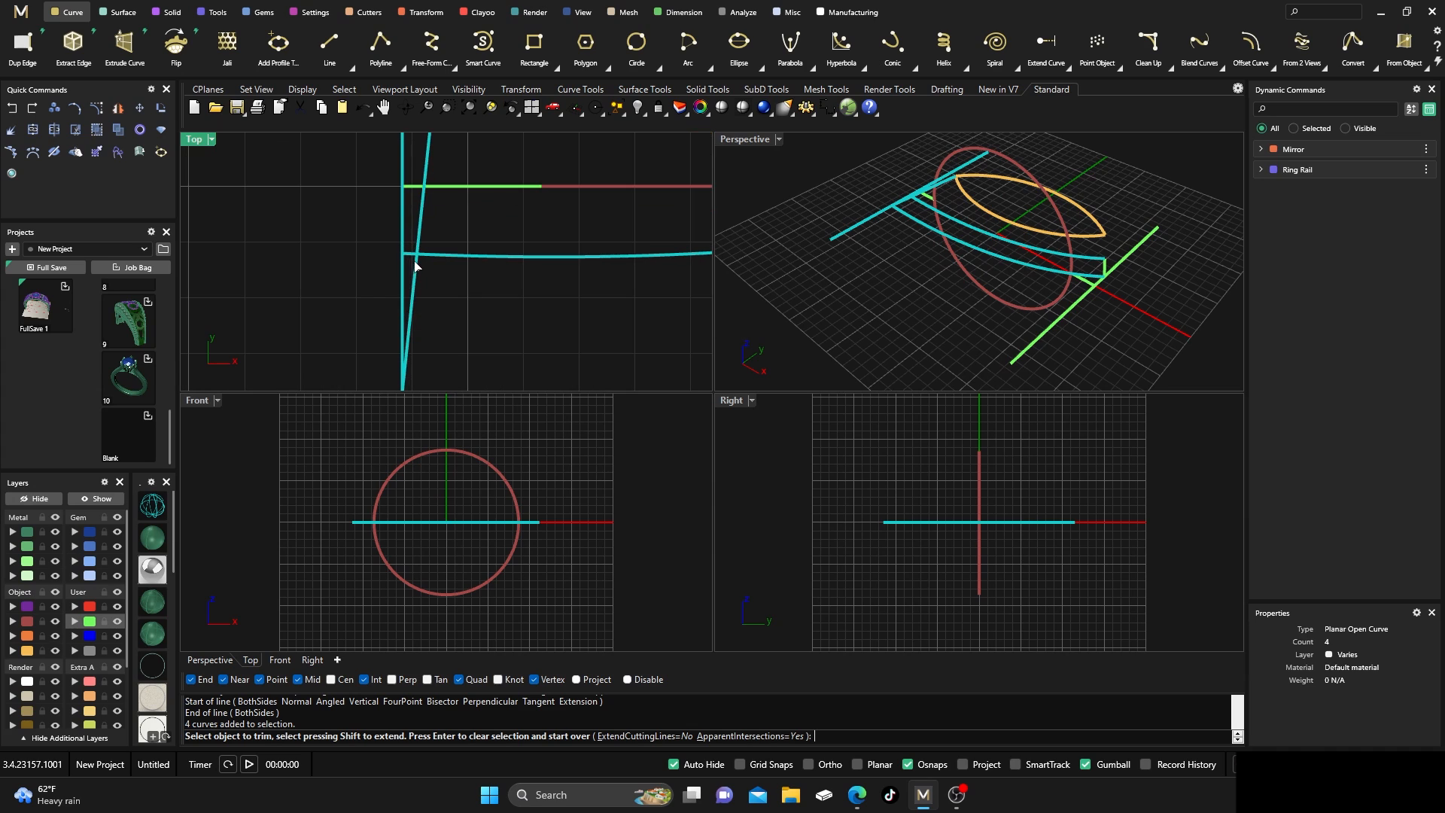
left_click(411, 255)
left_click(419, 242)
scroll(426, 242, "down", 2)
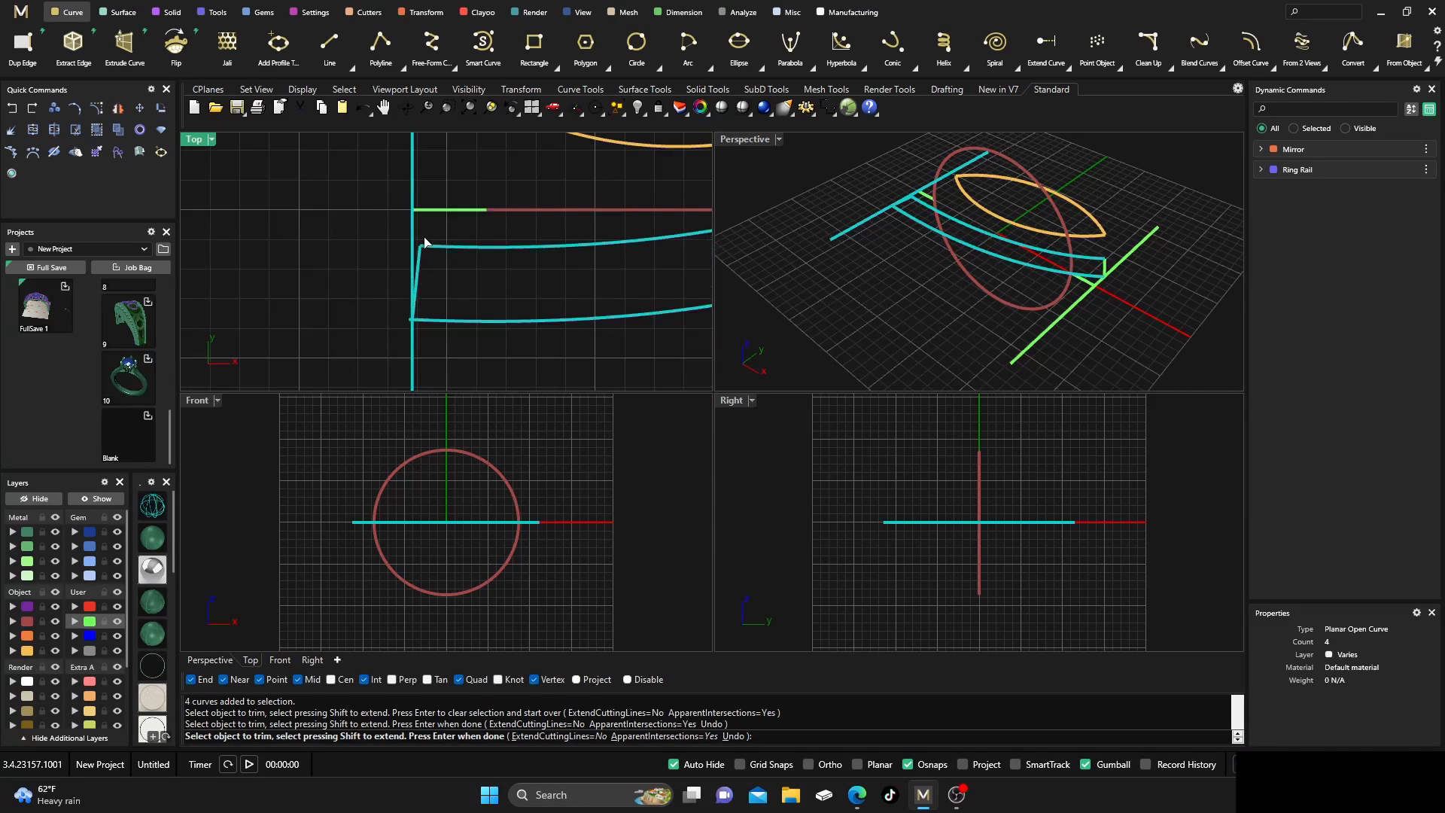
Trim the lower arc's overshoot past the negative-X guide line, closing the band outline, and clear the selection
scroll(423, 332, "up", 2)
left_click(399, 313)
scroll(383, 306, "down", 10)
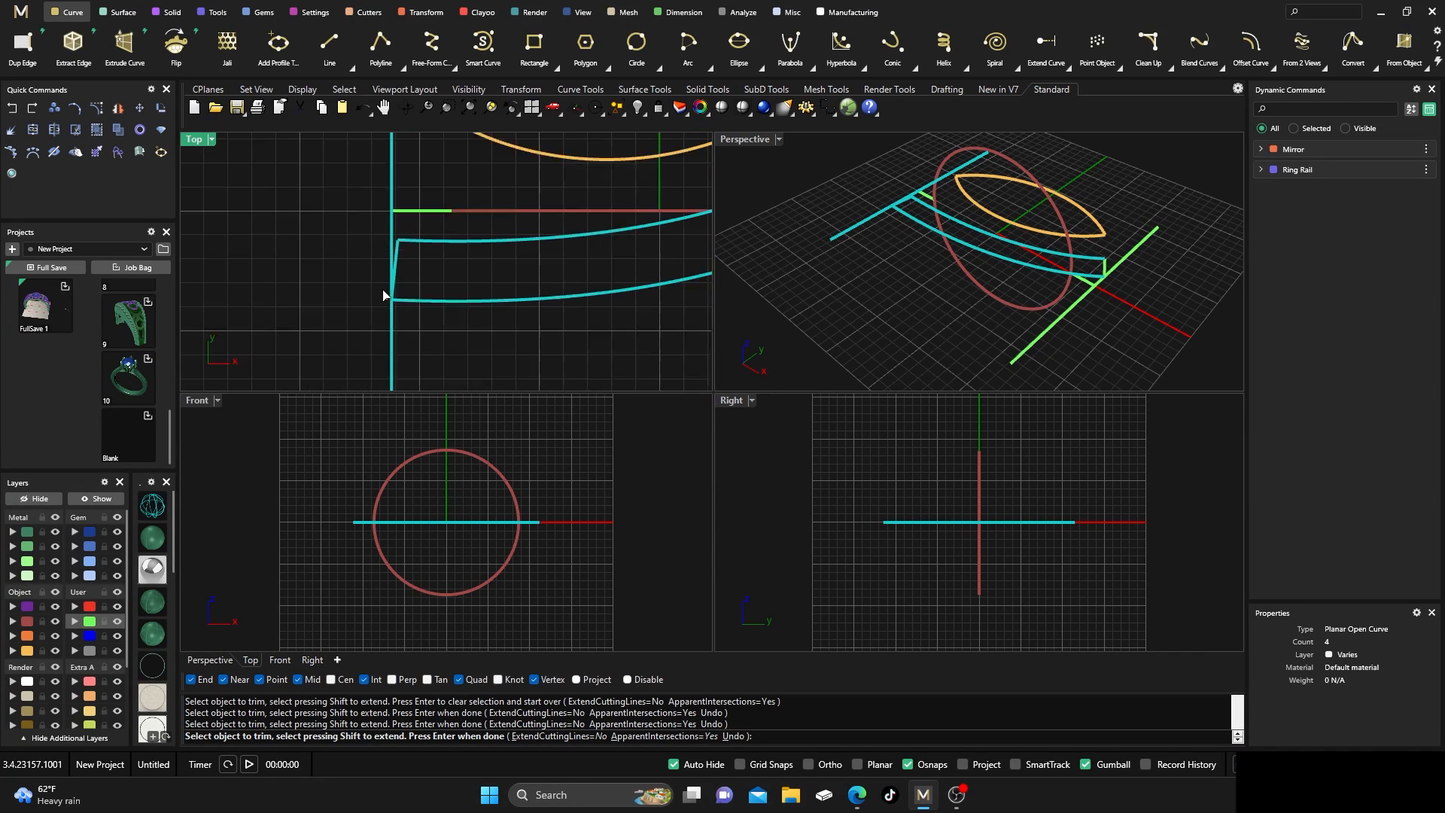
right_click(300, 270)
scroll(316, 268, "down", 3)
scroll(351, 262, "up", 3)
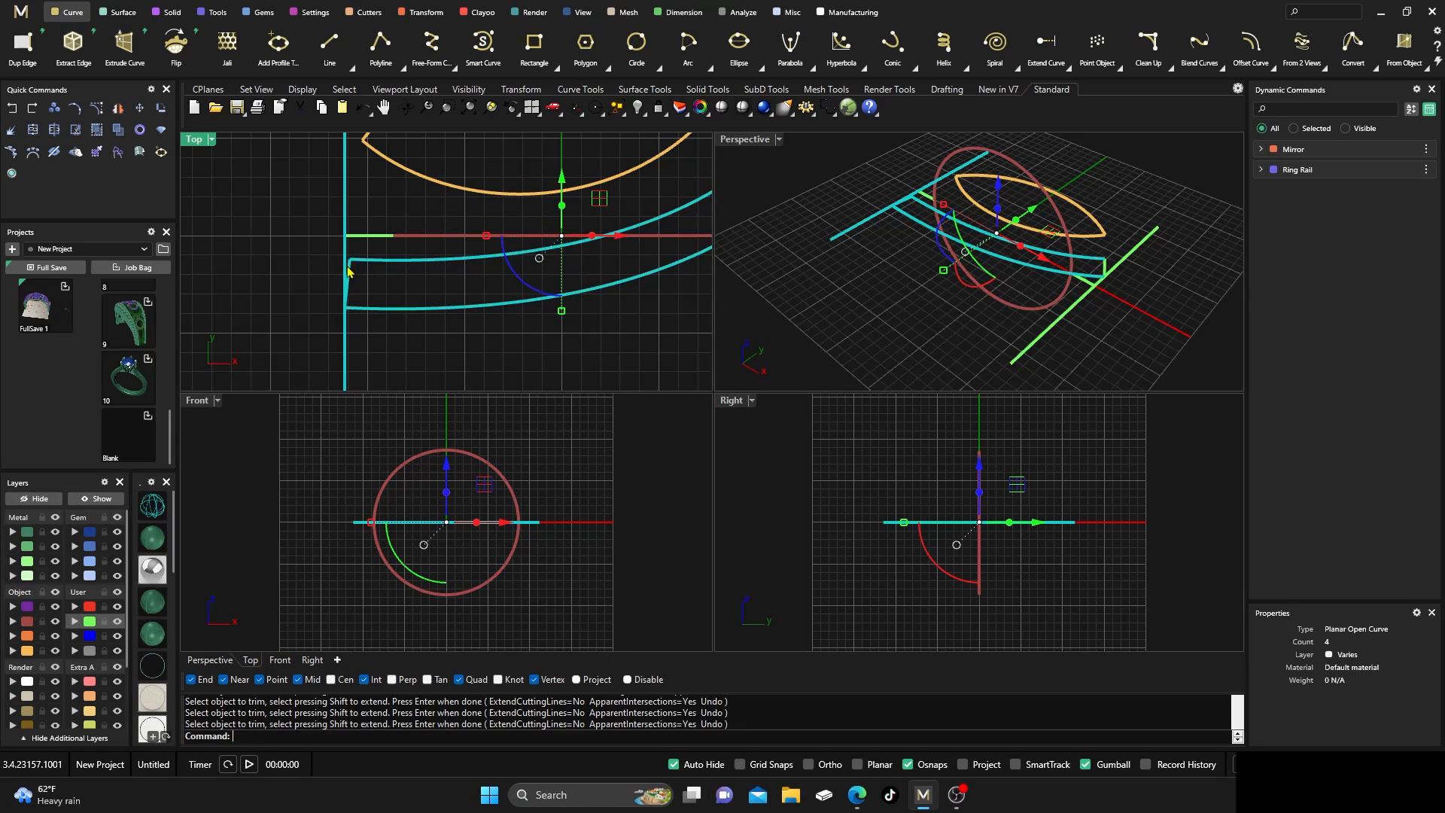
scroll(324, 279, "down", 3)
left_click(289, 281)
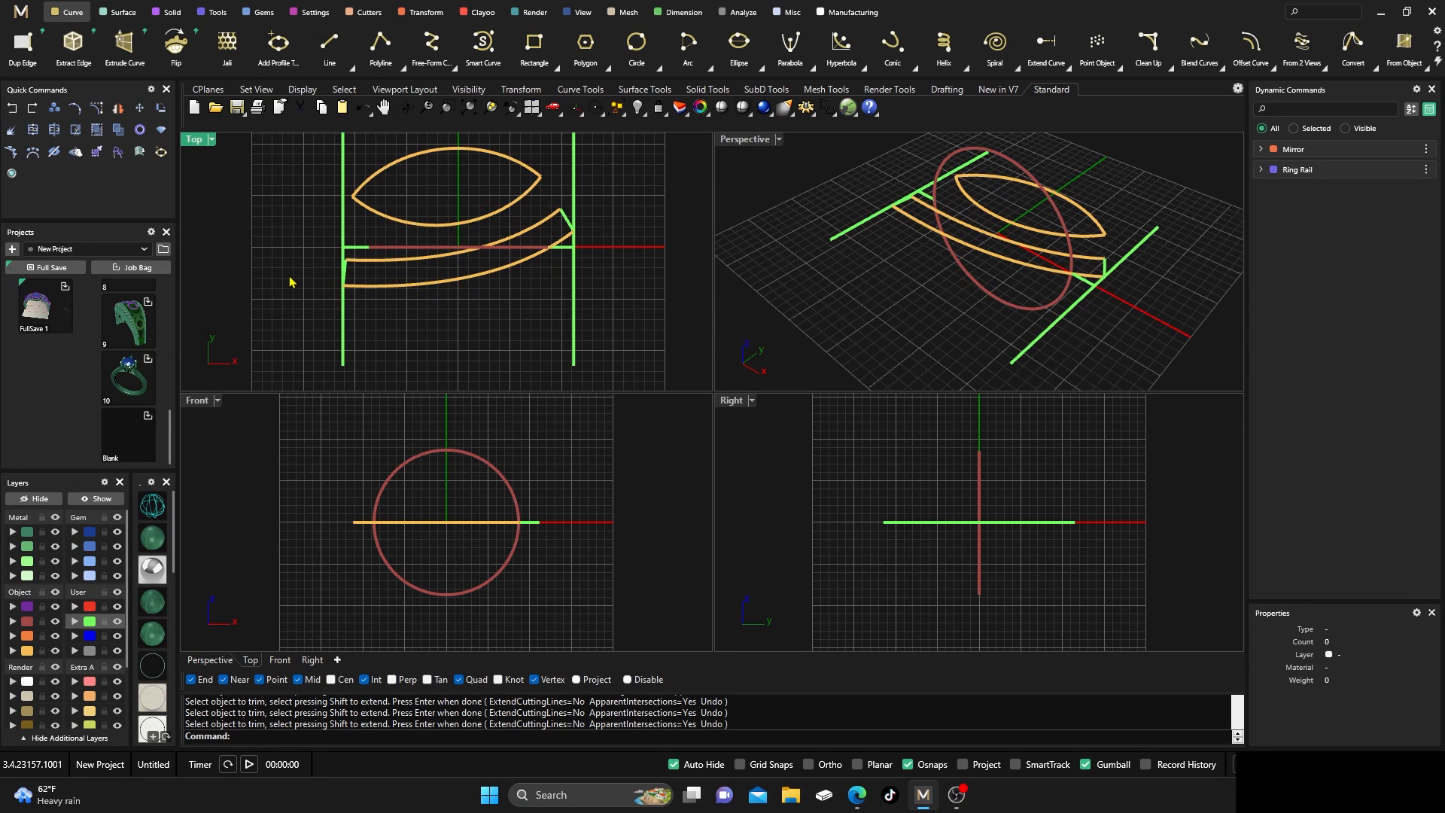
Duplicate the band outline and marquise straight up along Z to a level above the ring rail
left_click(353, 275)
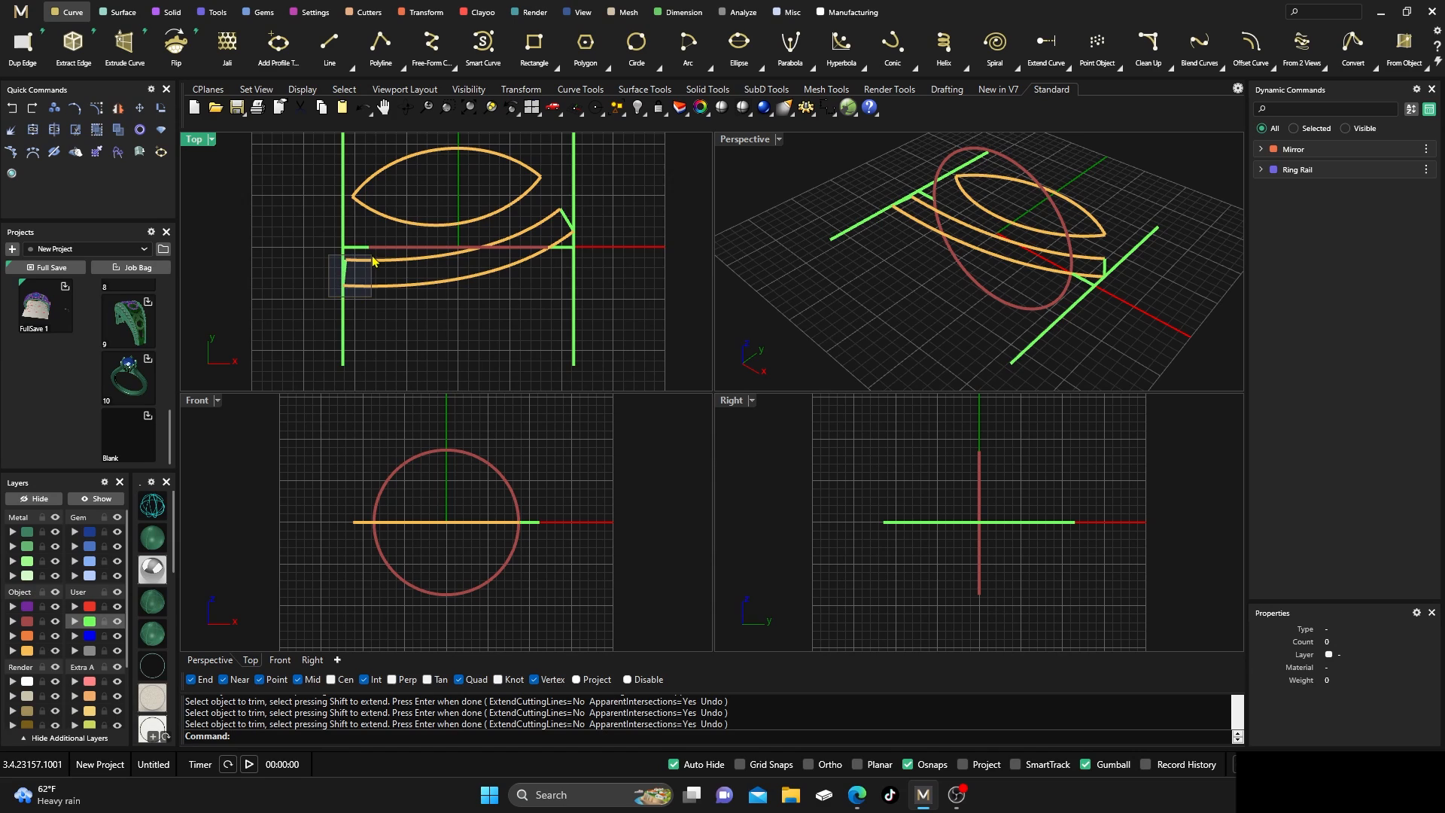
left_click(573, 218, "shift")
left_click(542, 221, "shift")
left_click(524, 271, "shift")
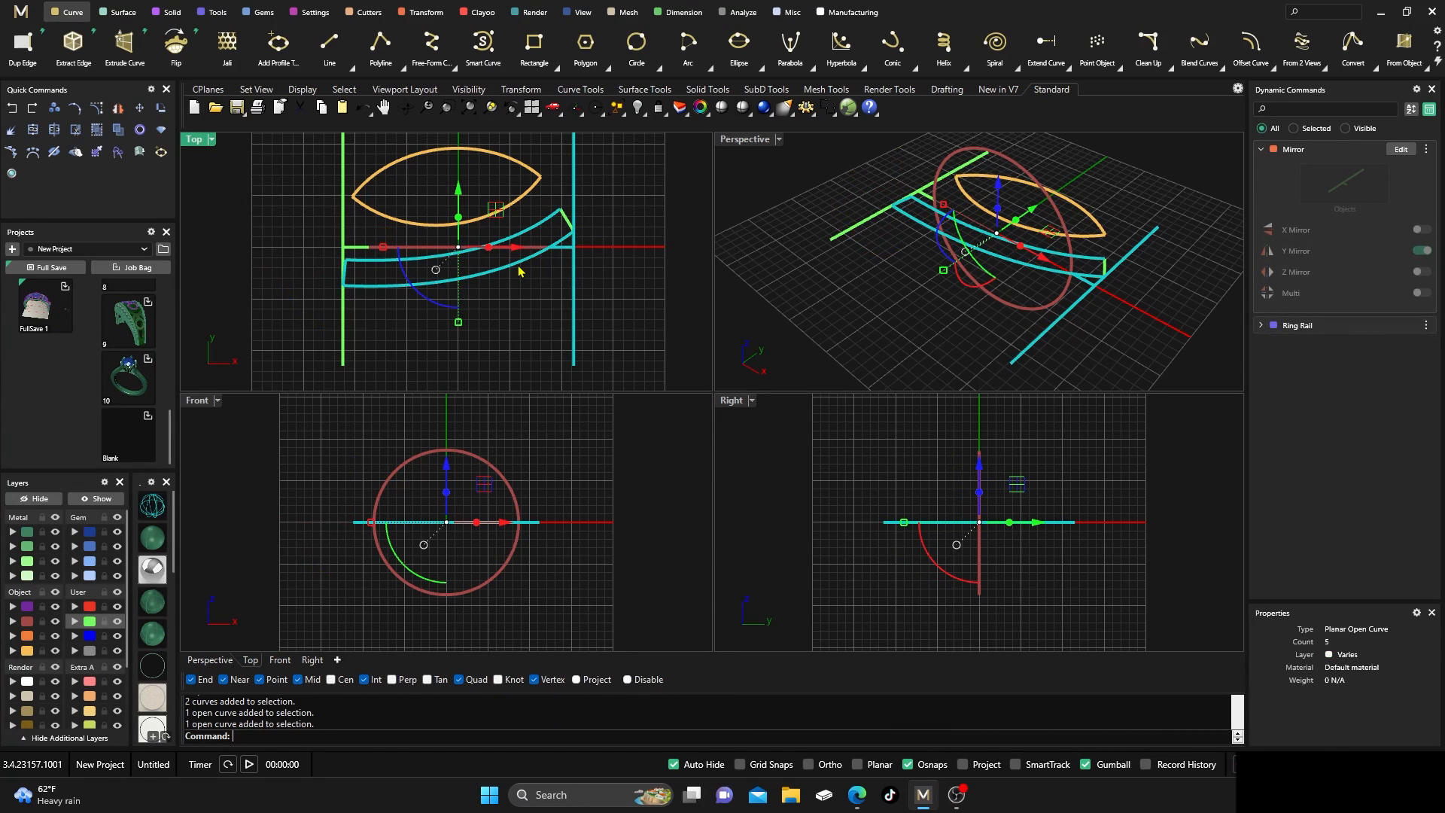
left_click(520, 202, "shift")
right_click_drag(520, 462, 455, 549)
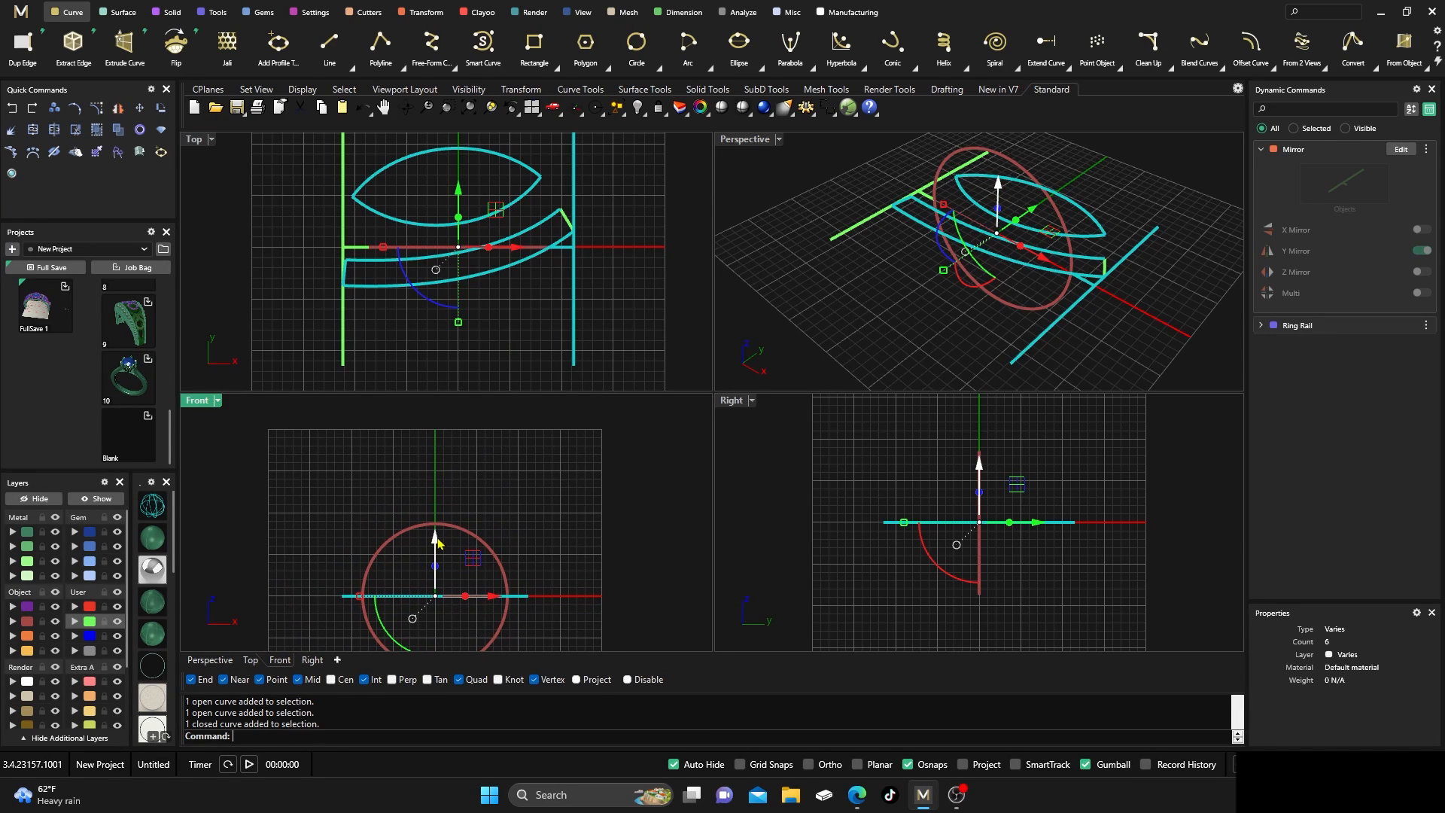
left_click_drag(435, 538, 463, 445)
left_click(569, 449)
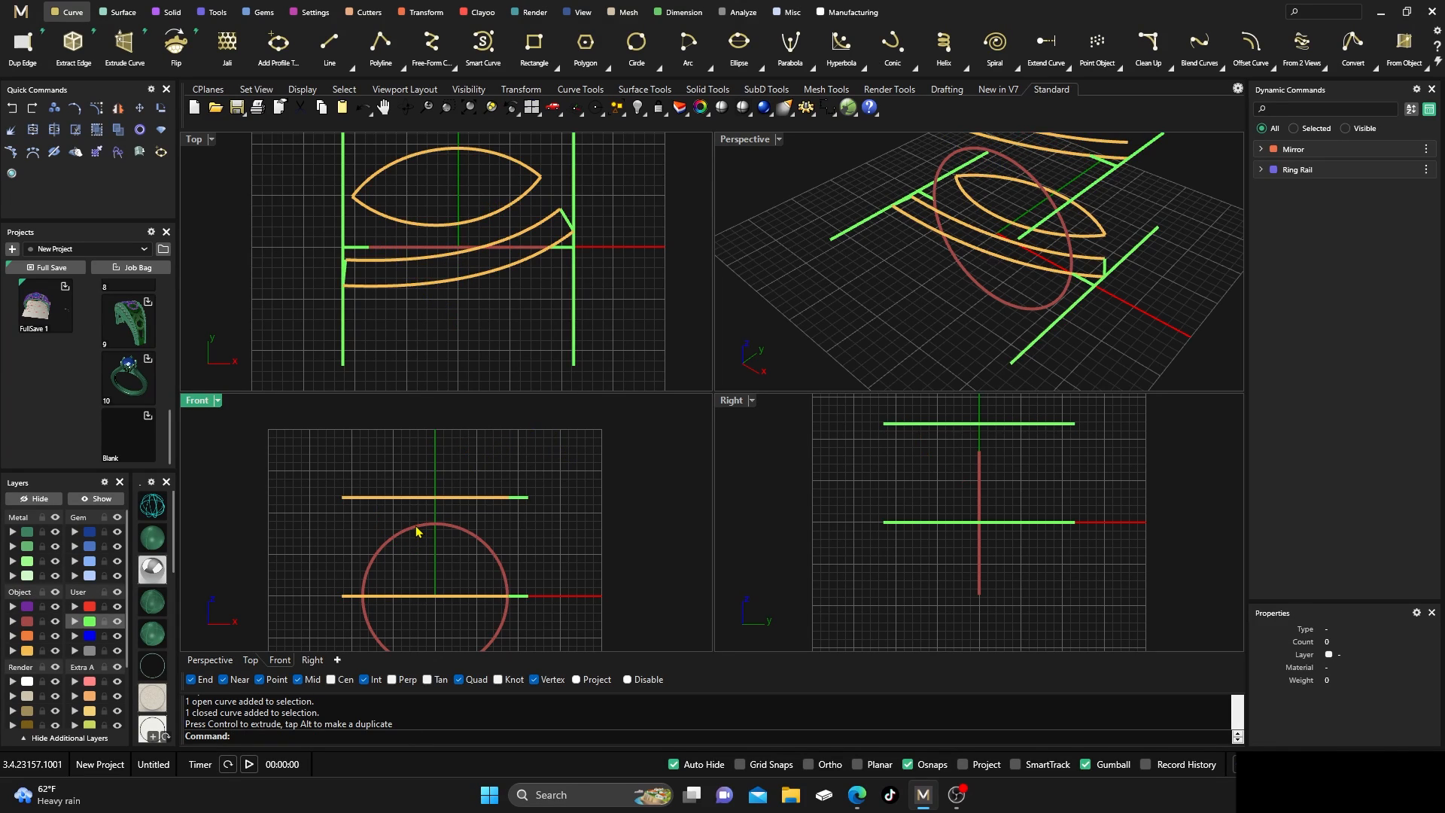
Try to draw a line between the two arc ends at the raised band copy's positive-X end
scroll(433, 547, "up", 3)
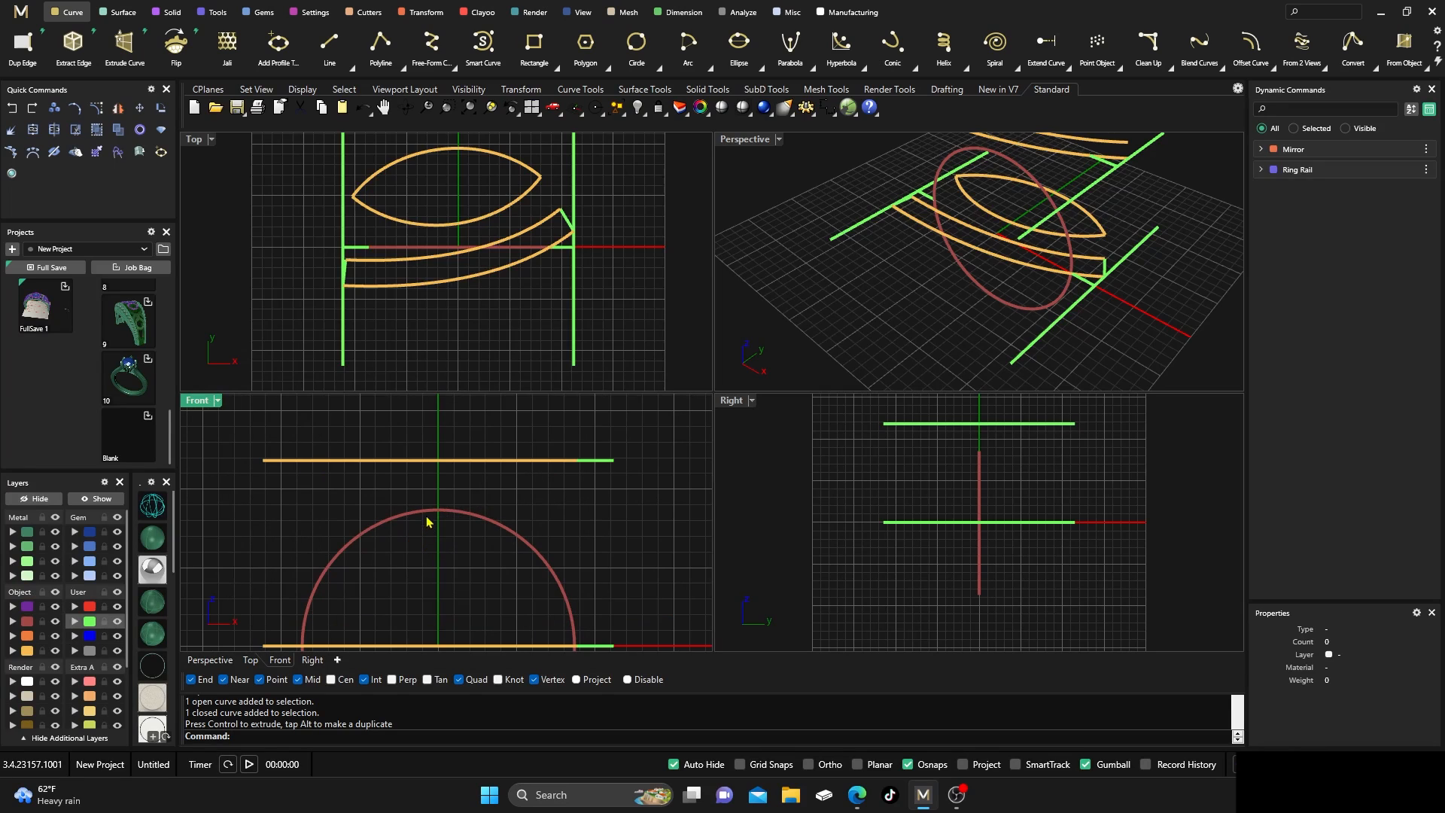
scroll(433, 483, "down", 3)
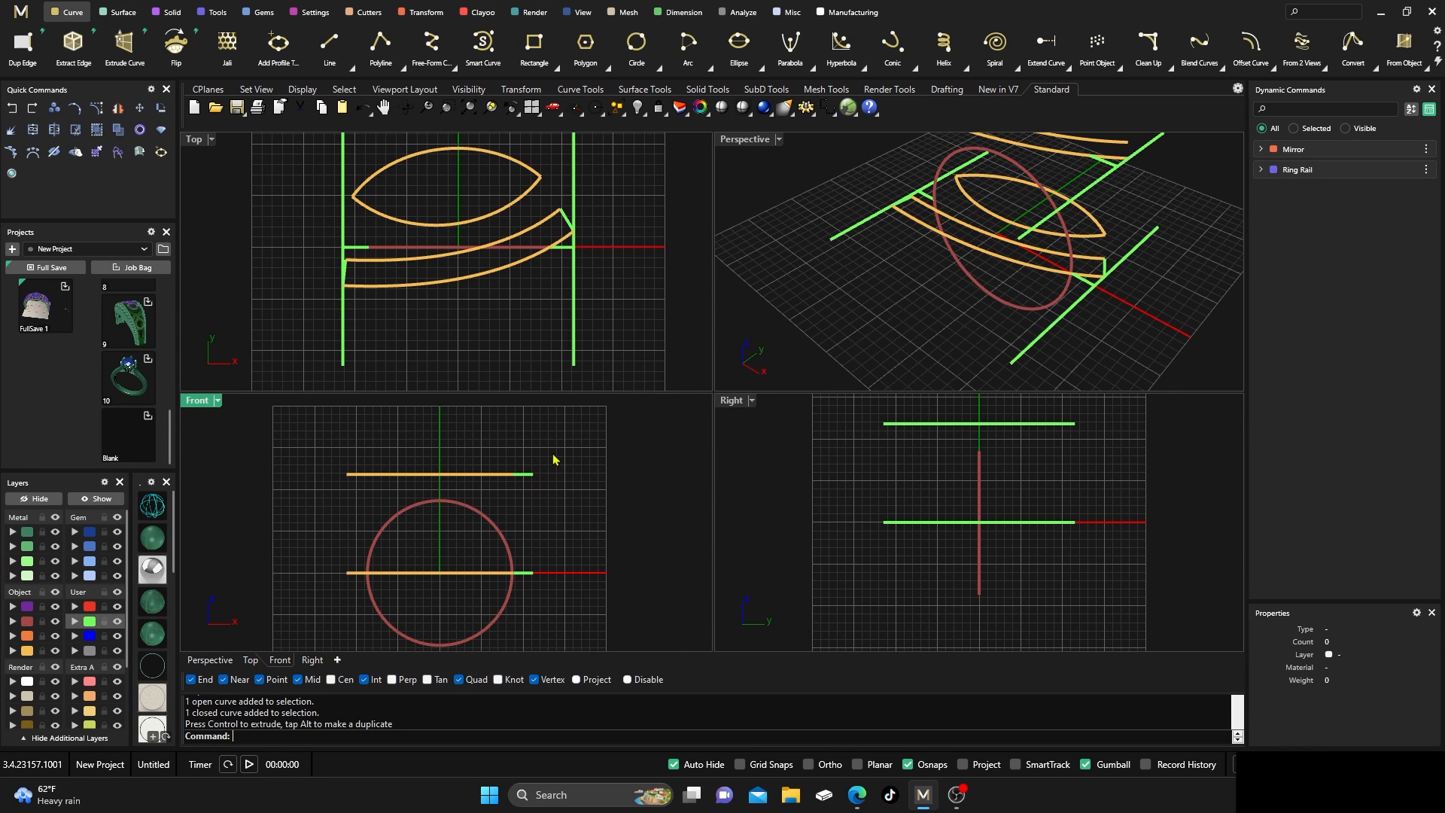
double_click(745, 142)
right_click_drag(506, 503, 707, 500)
scroll(777, 435, "up", 3)
scroll(779, 432, "up", 6)
scroll(786, 496, "down", 4)
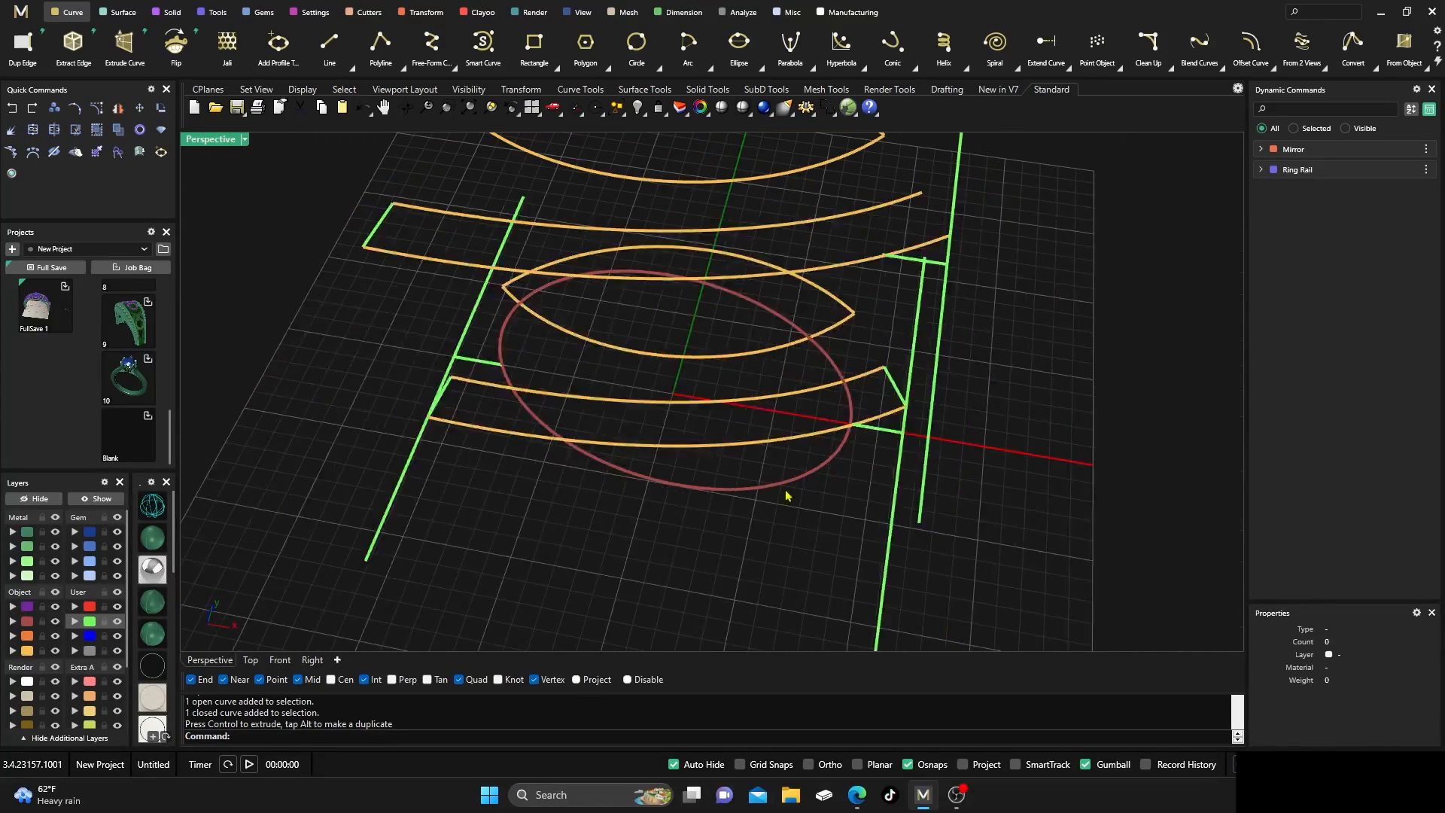
left_click(328, 43)
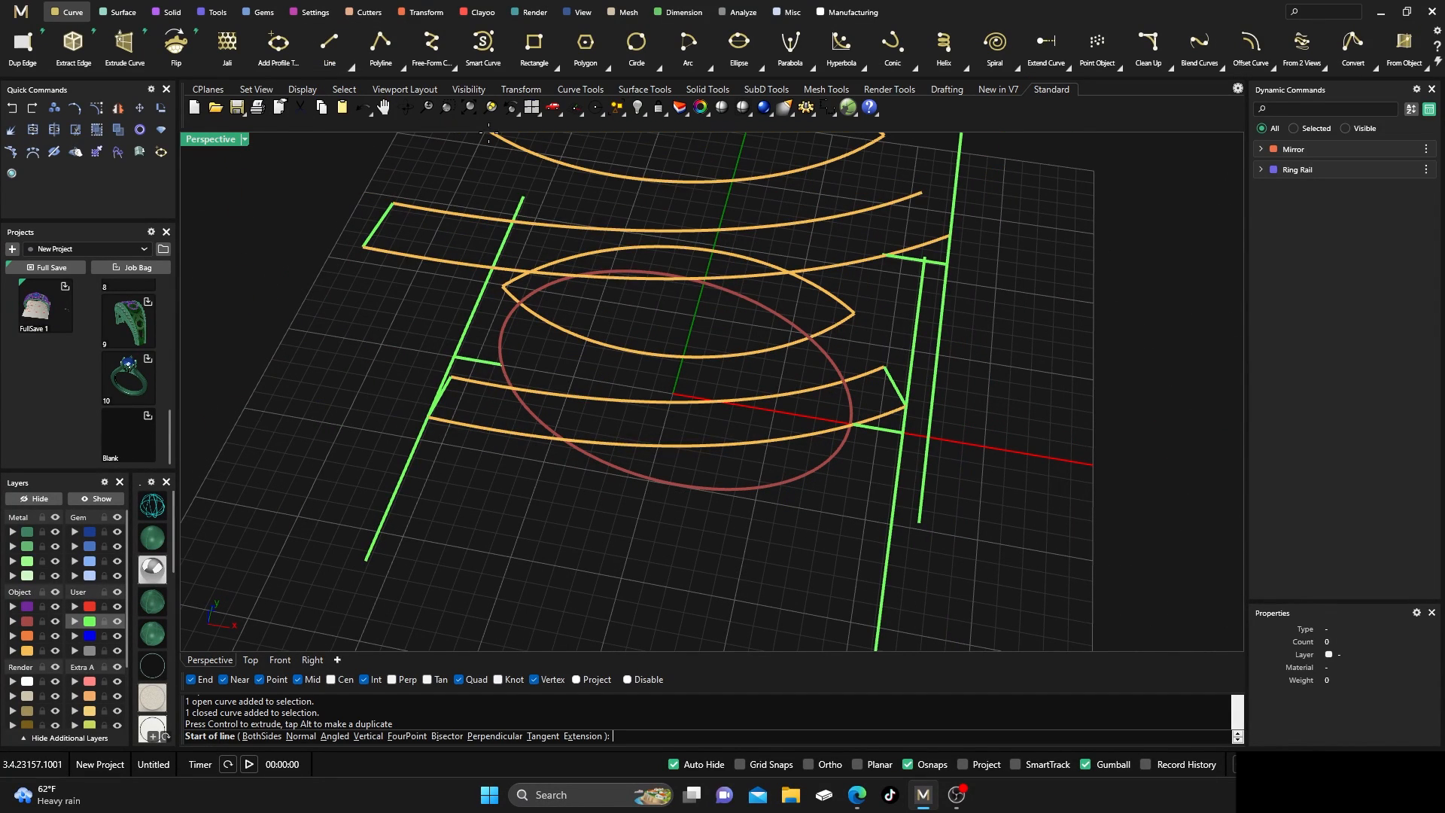
left_click(947, 234)
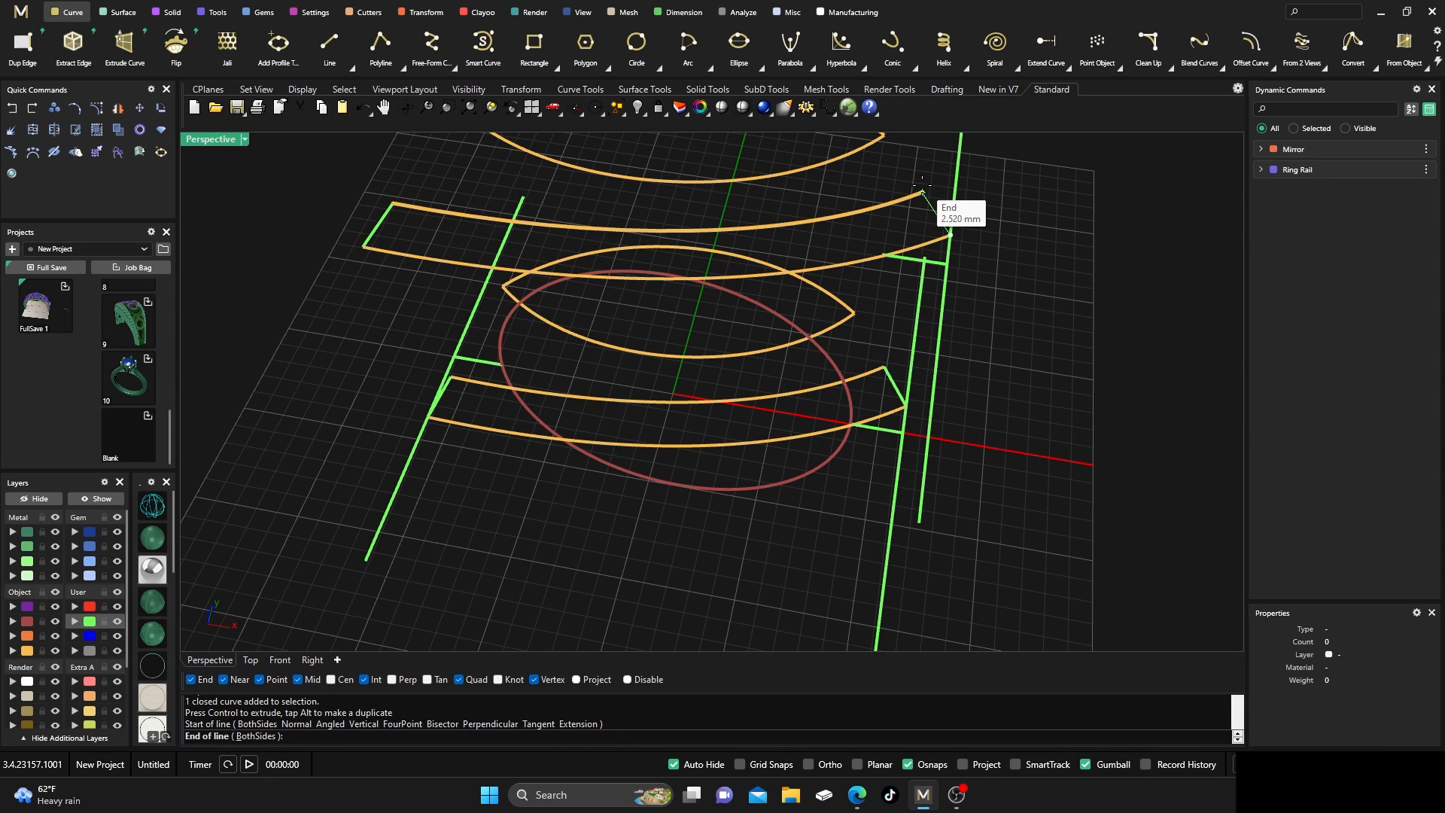
left_click(922, 192)
Delete the unwanted raised copies of the positive-X guide line and its short connecting segment
scroll(944, 242, "up", 3)
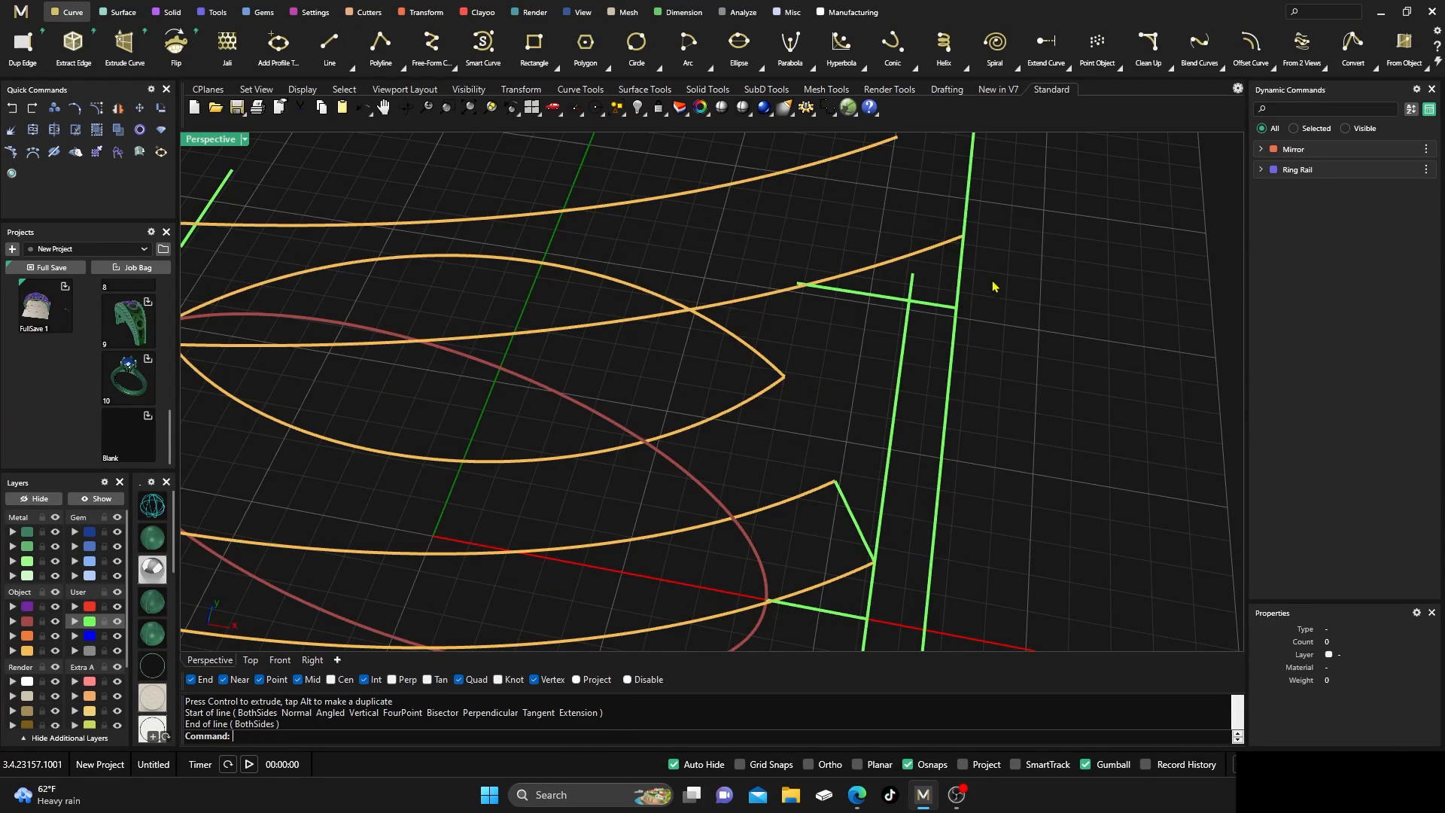
right_click_drag(994, 287, 904, 273)
left_click(874, 200)
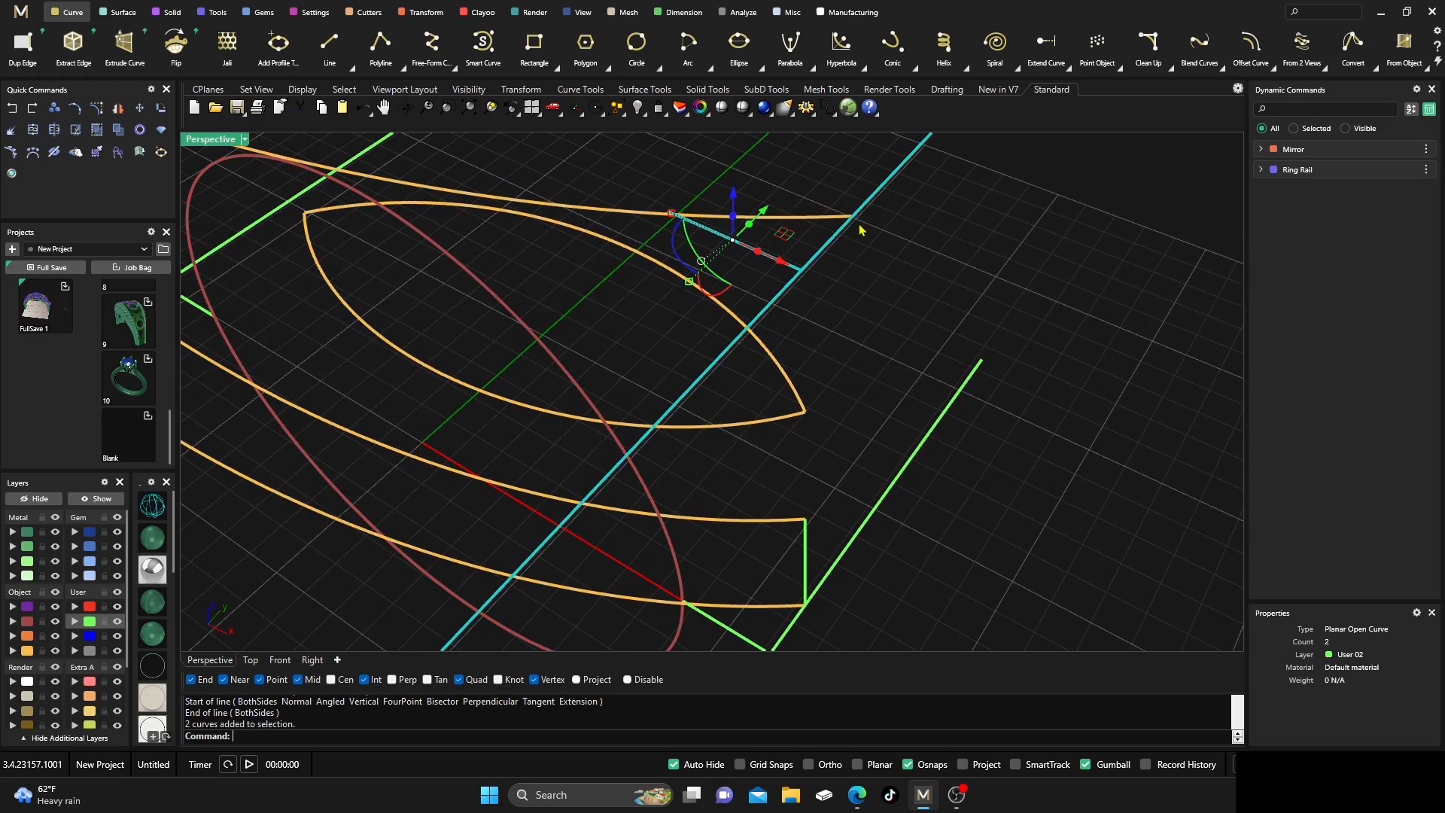
key("Delete")
Draw a line joining the lower and upper arc ends at the raised band's positive-X end
key("Return")
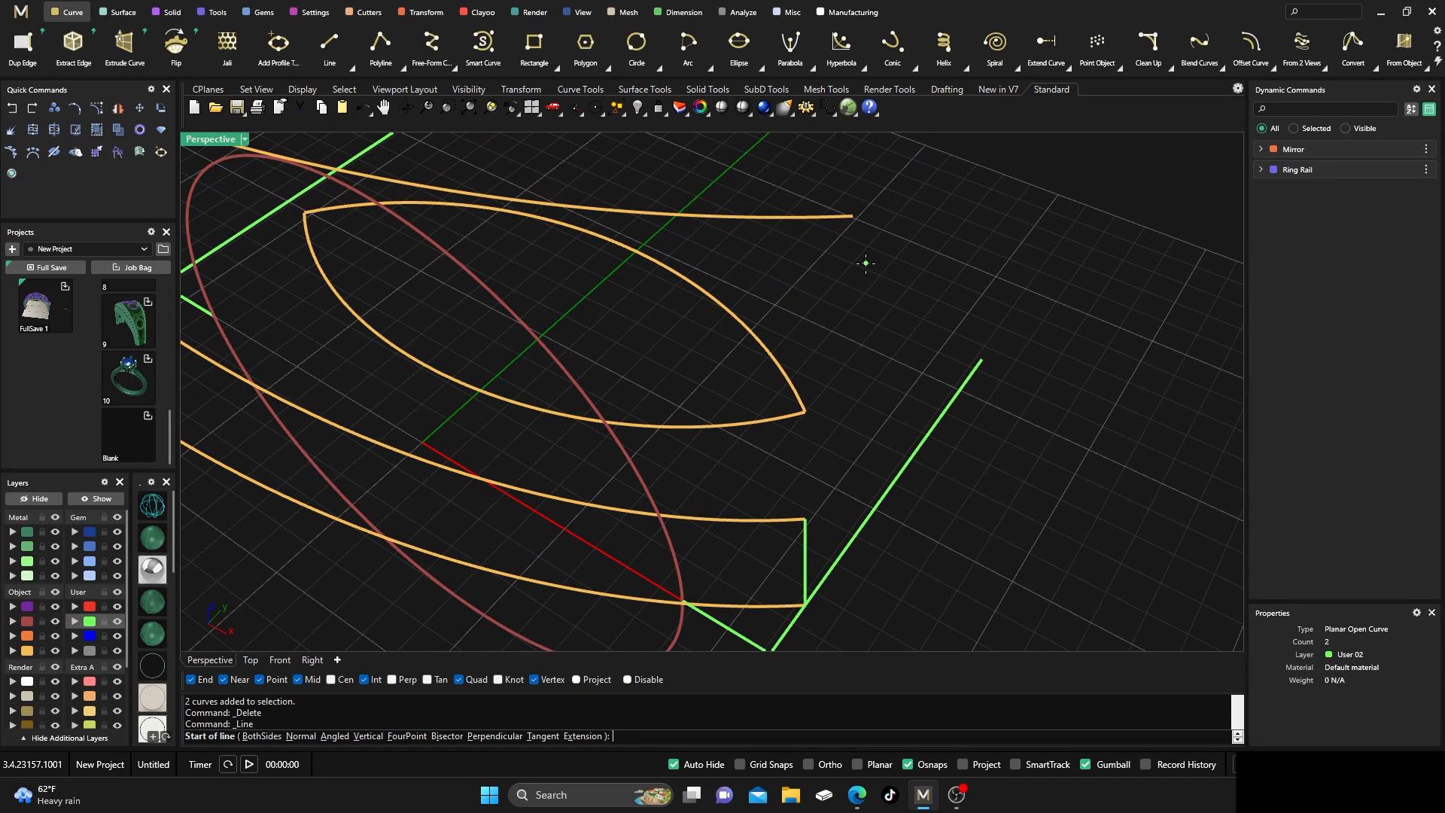
left_click(853, 216)
right_click_drag(880, 324, 879, 392)
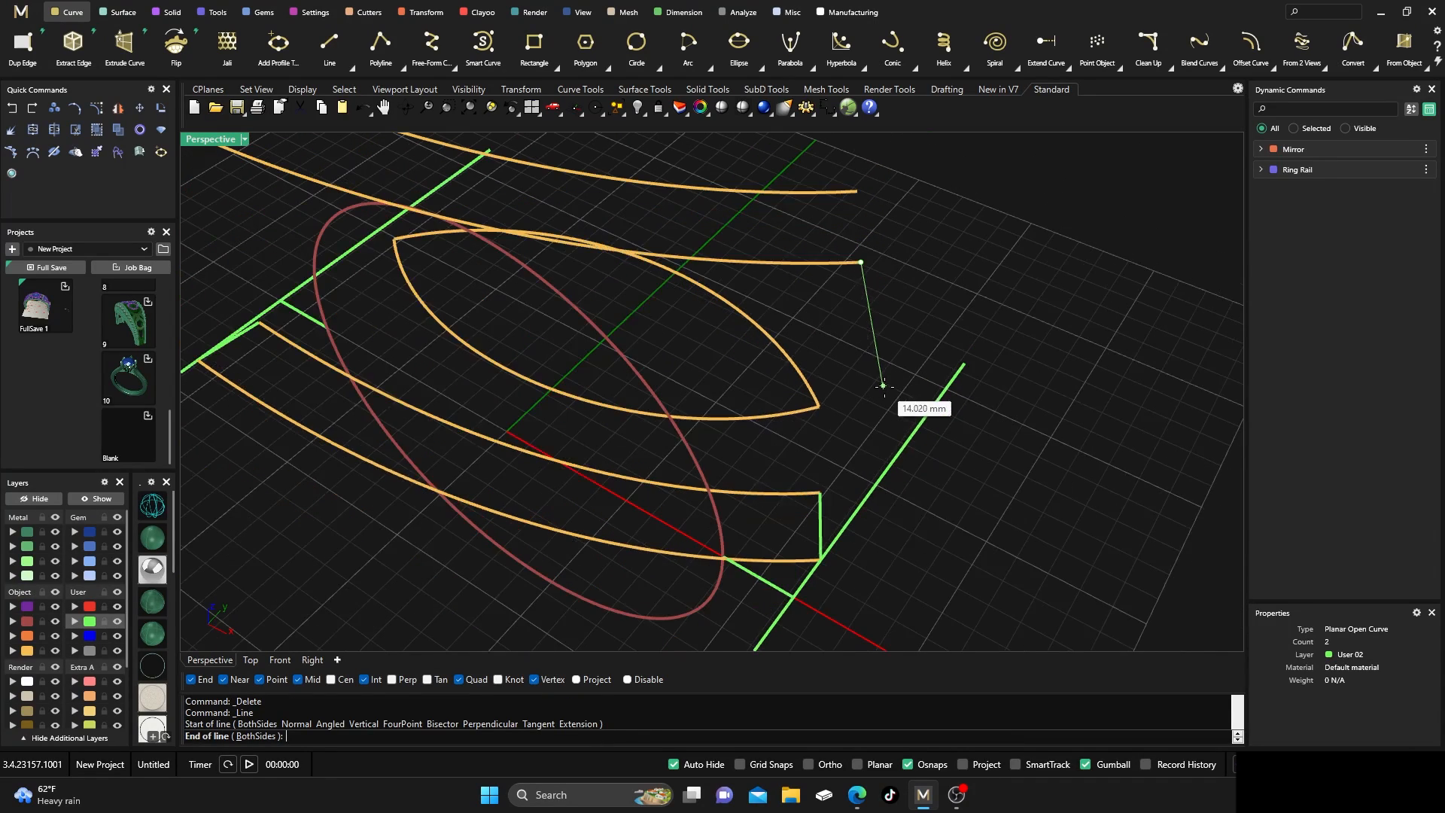
left_click(858, 191)
Move the positive-X end lines of the raised and original band outlines to the Creation layer
left_click(862, 234)
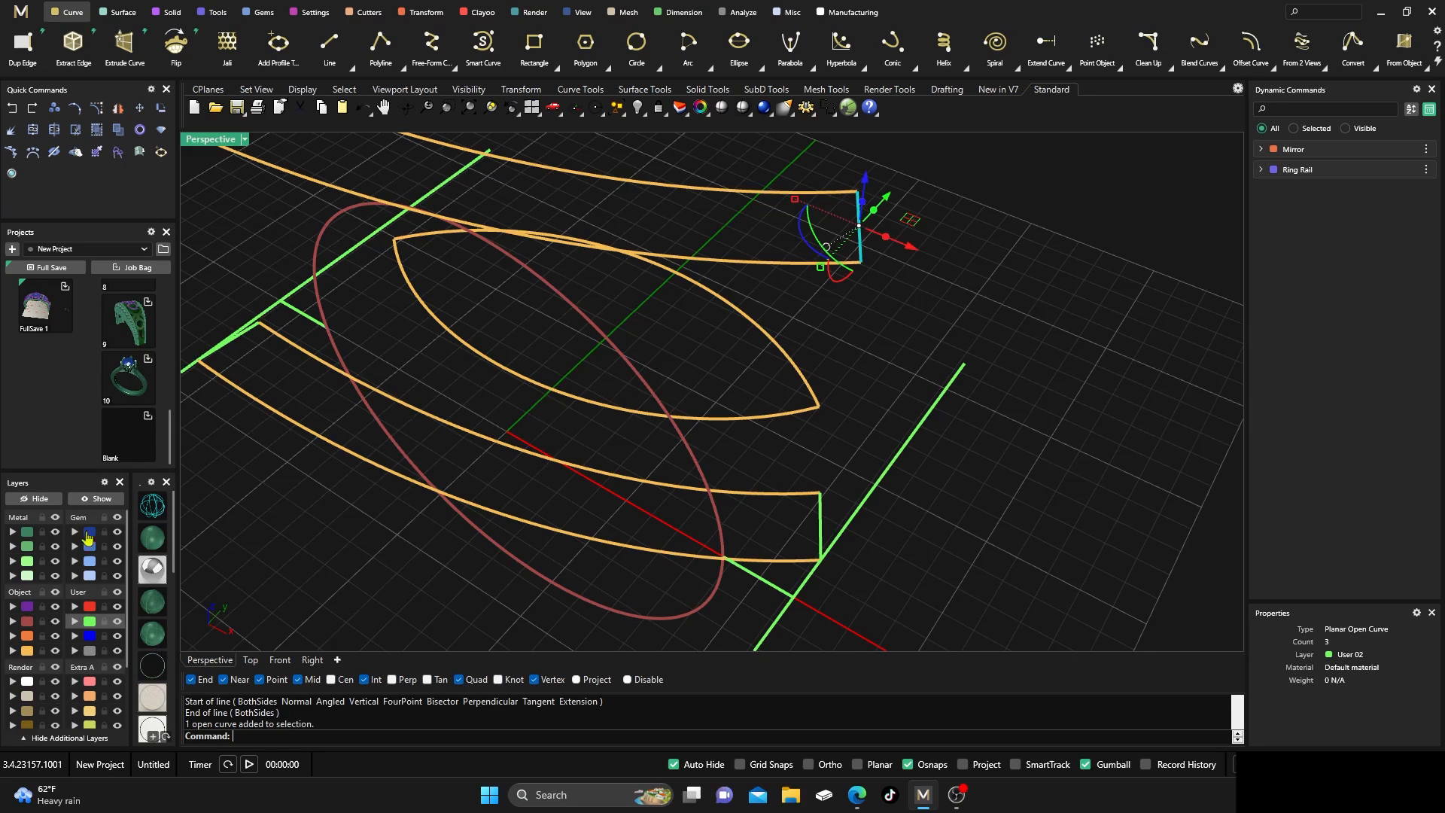
left_click(20, 652)
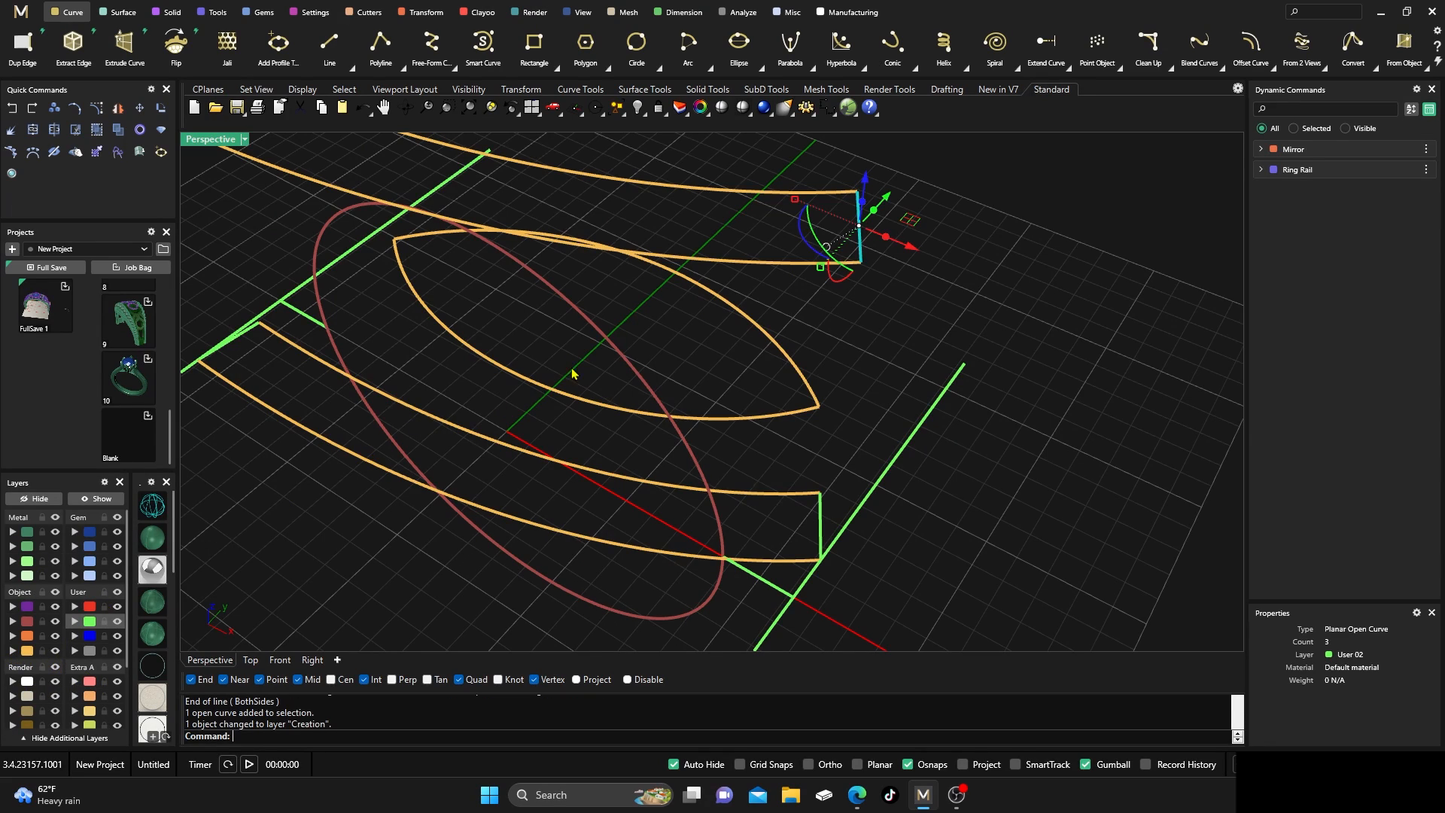
left_click(685, 388)
left_click(822, 527)
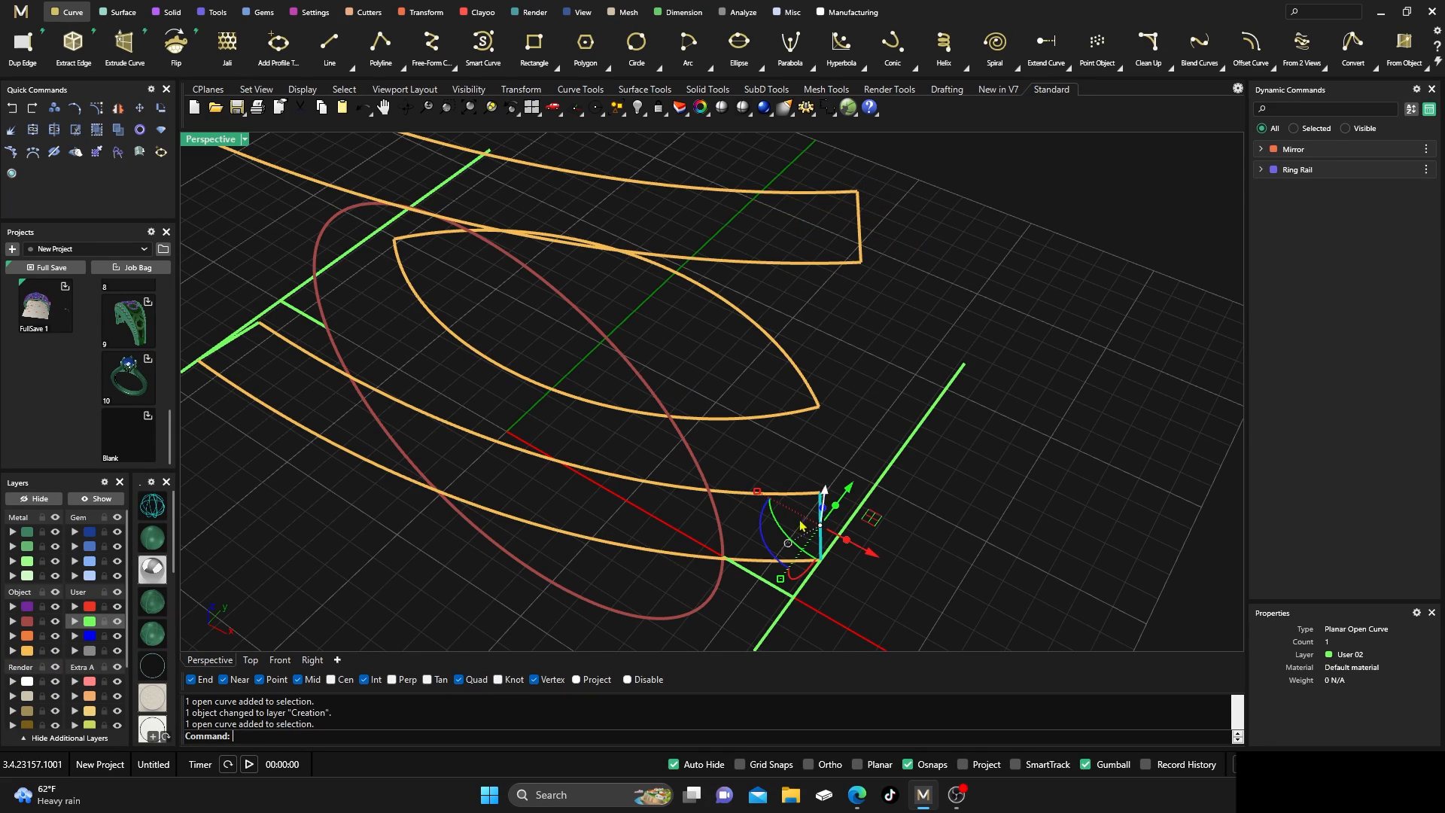
left_click(14, 655)
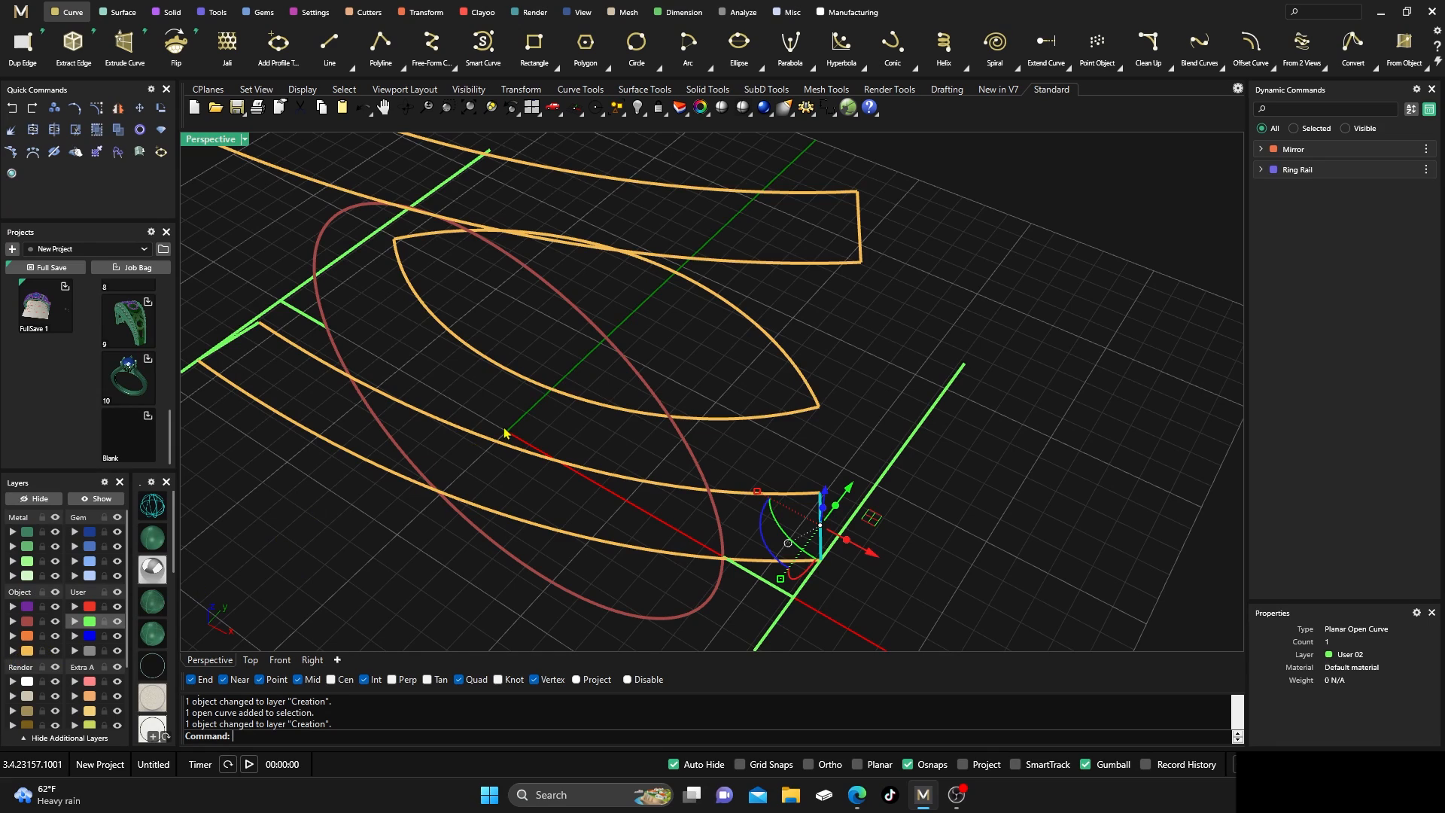
left_click(439, 458)
Move the negative-X end lines of the original and raised band outlines to the Creation layer
left_click(233, 339)
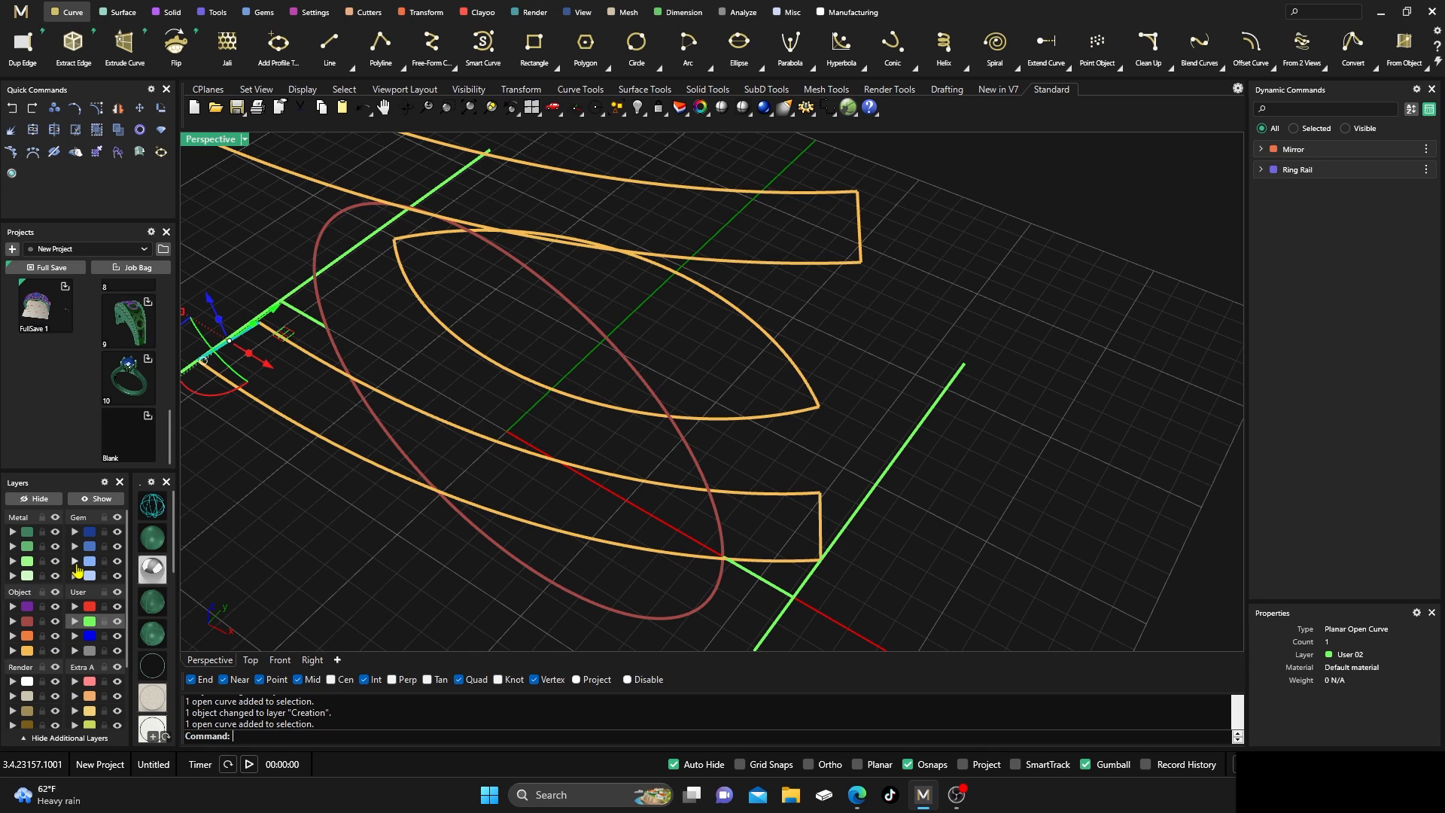
left_click(12, 654)
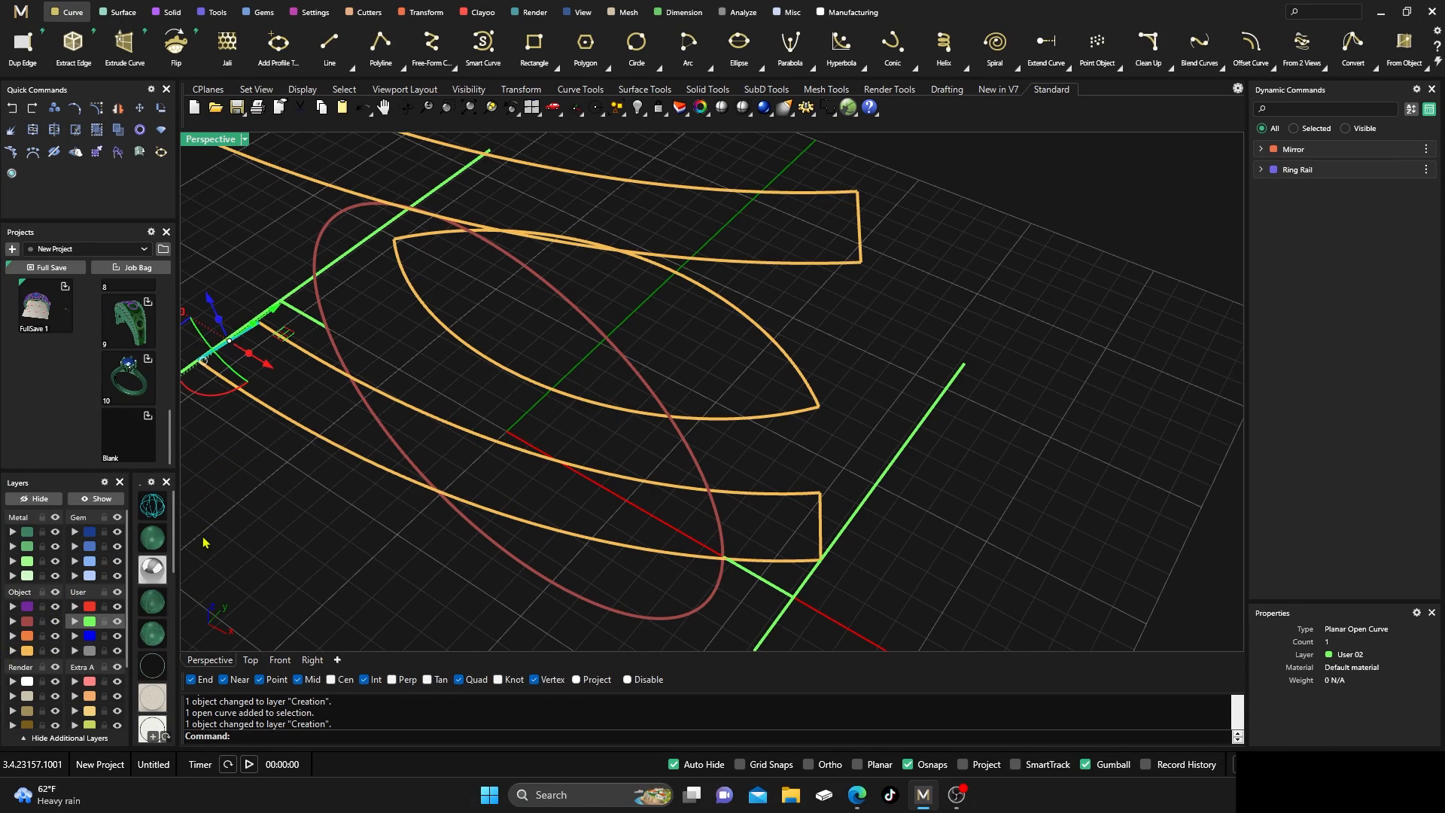
left_click(233, 530)
scroll(545, 430, "down", 3)
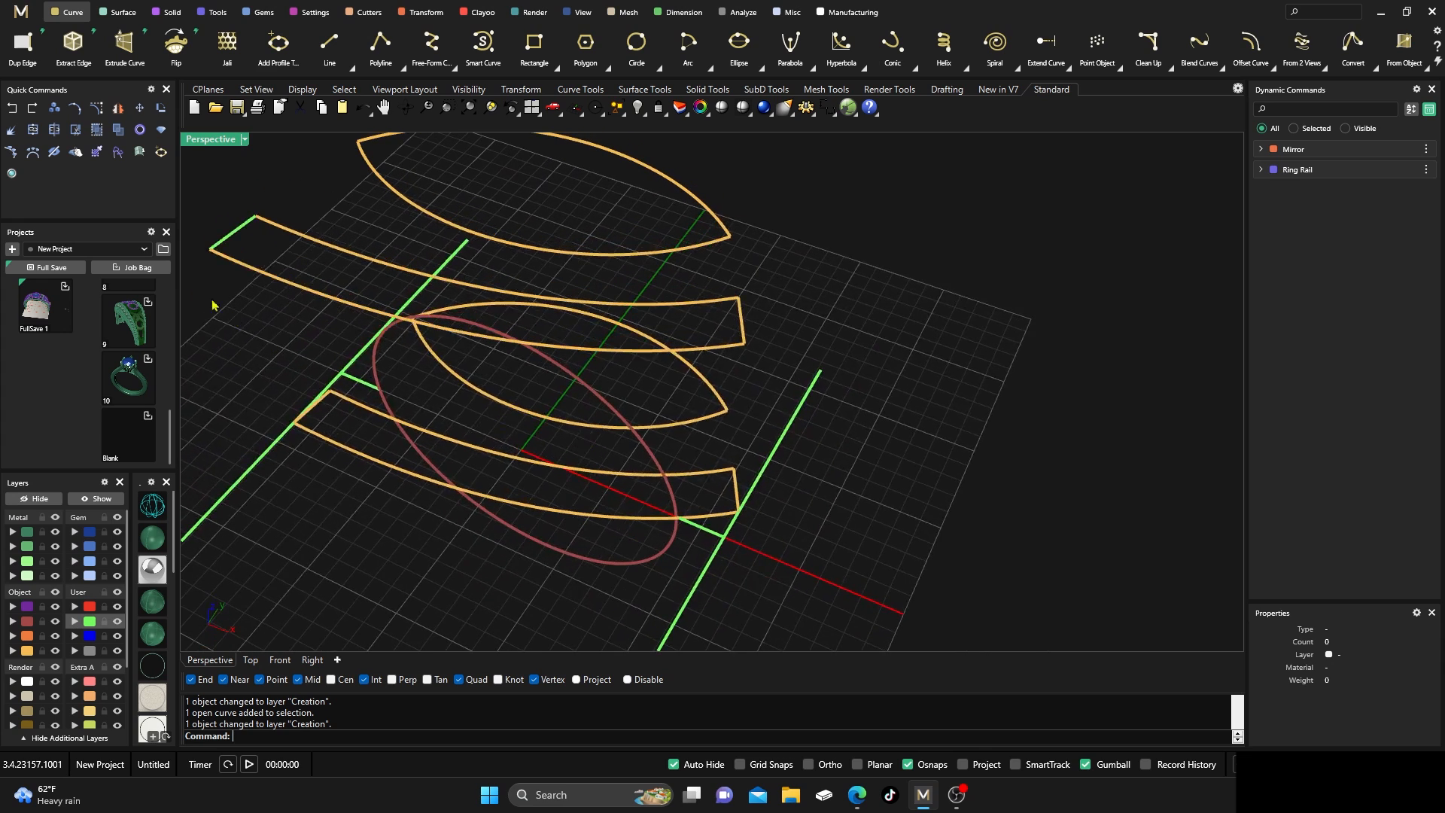
left_click(233, 238)
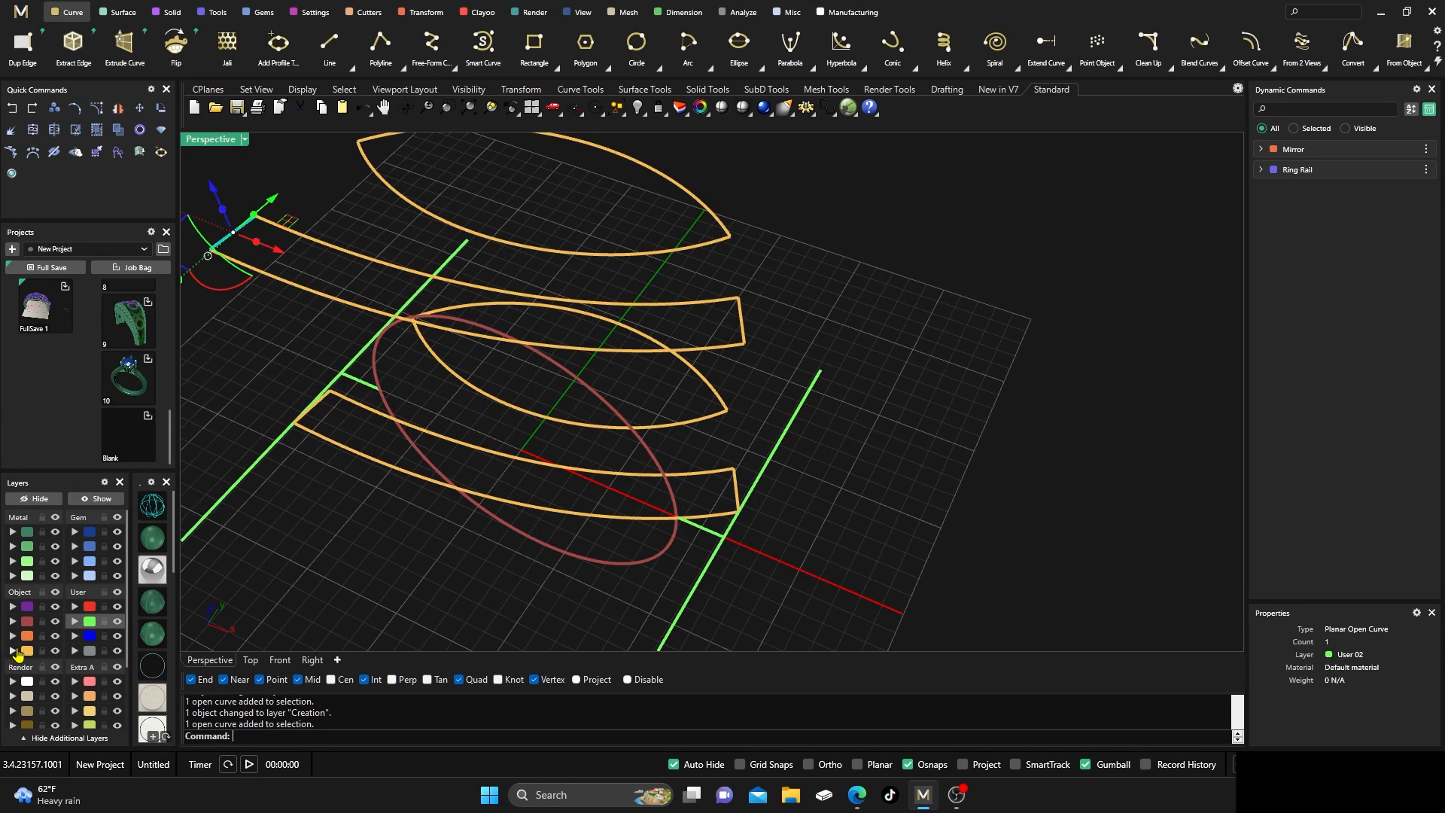
left_click(267, 527)
Start a Profile Sweep with the raised marquise as first profile and the original marquise as second profile
scroll(491, 454, "down", 5)
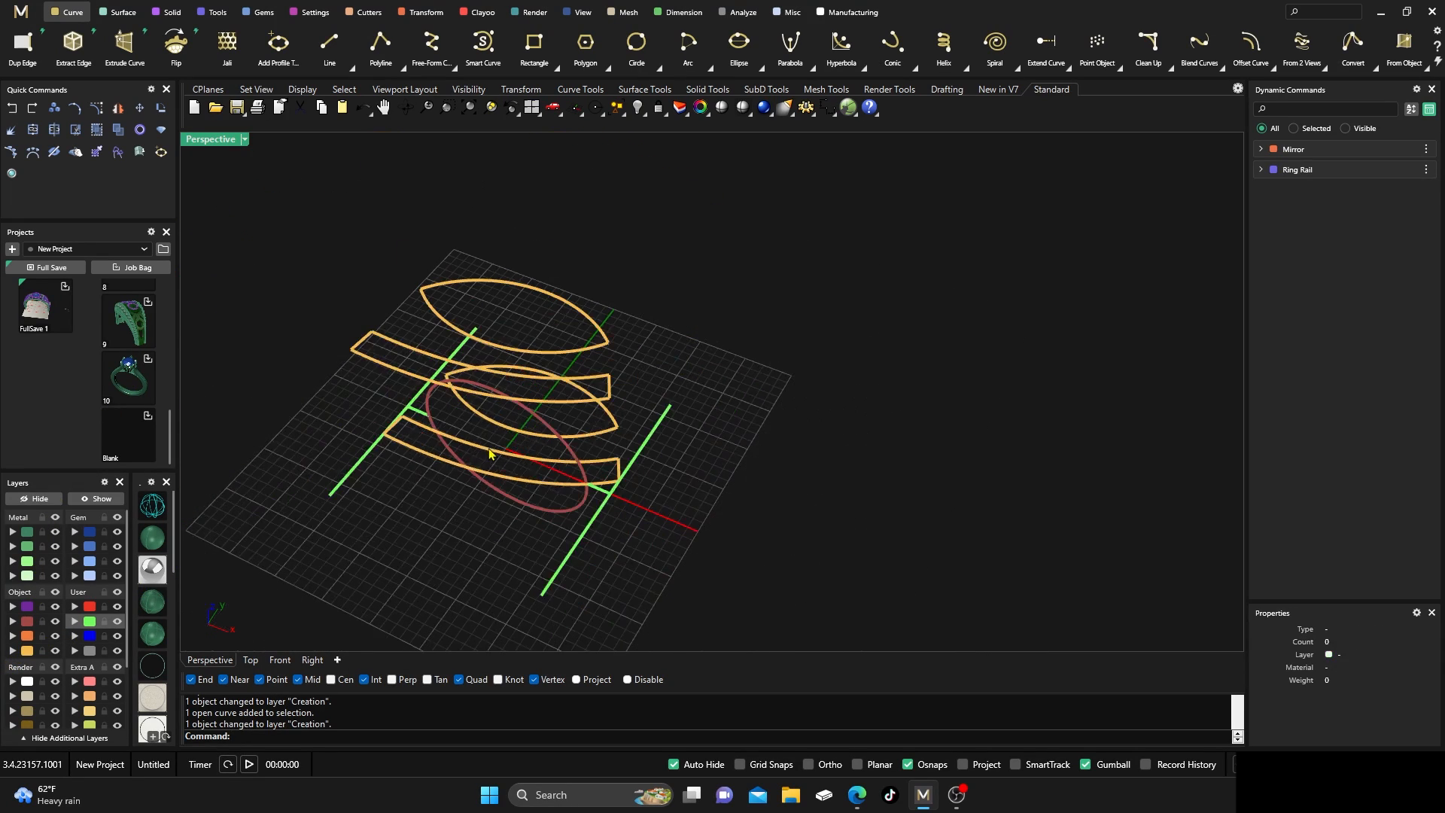
right_click_drag(490, 454, 581, 414)
scroll(581, 414, "down", 8)
scroll(567, 477, "up", 8)
right_click_drag(567, 477, 536, 489)
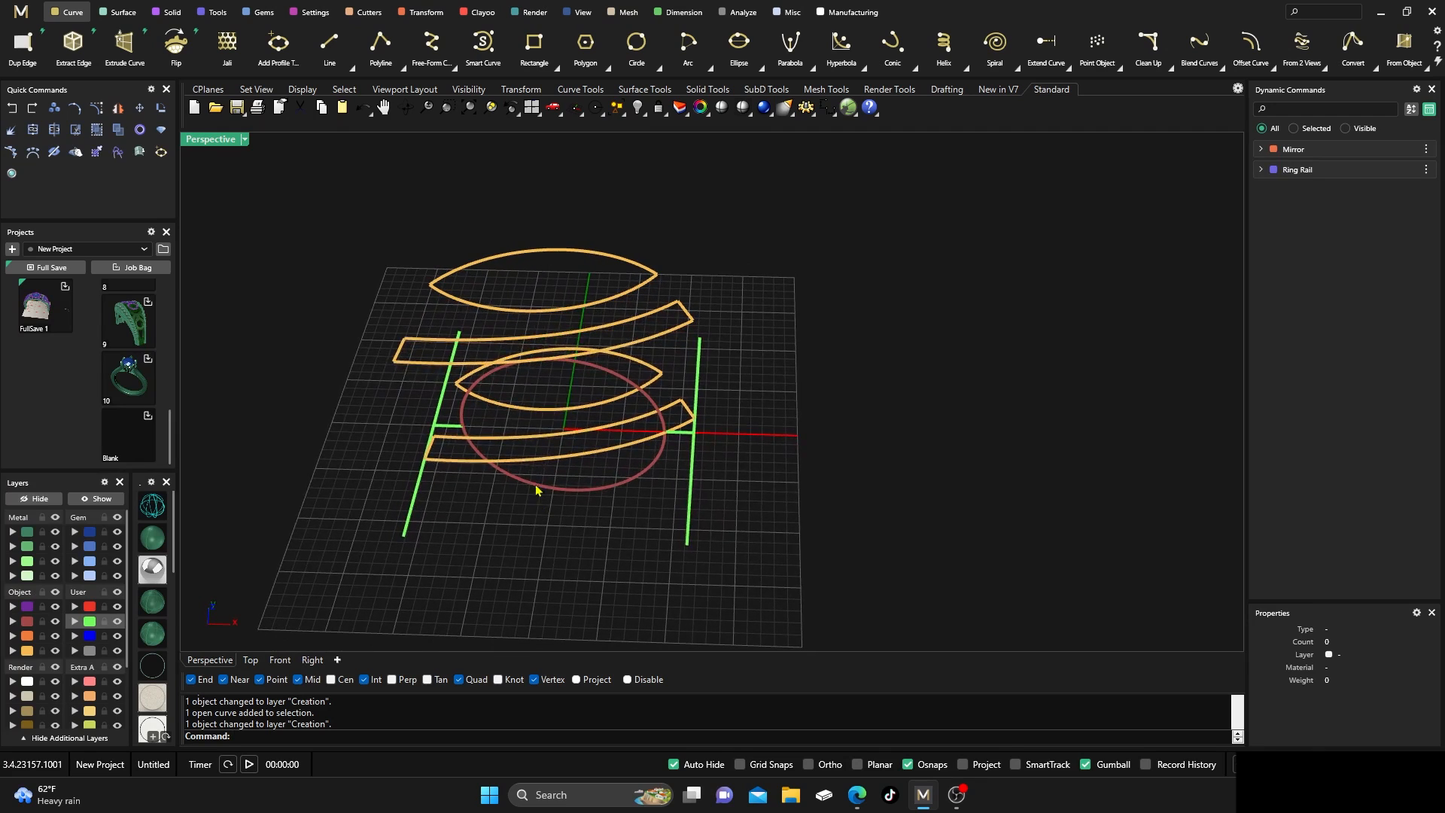
scroll(439, 553, "down", 3)
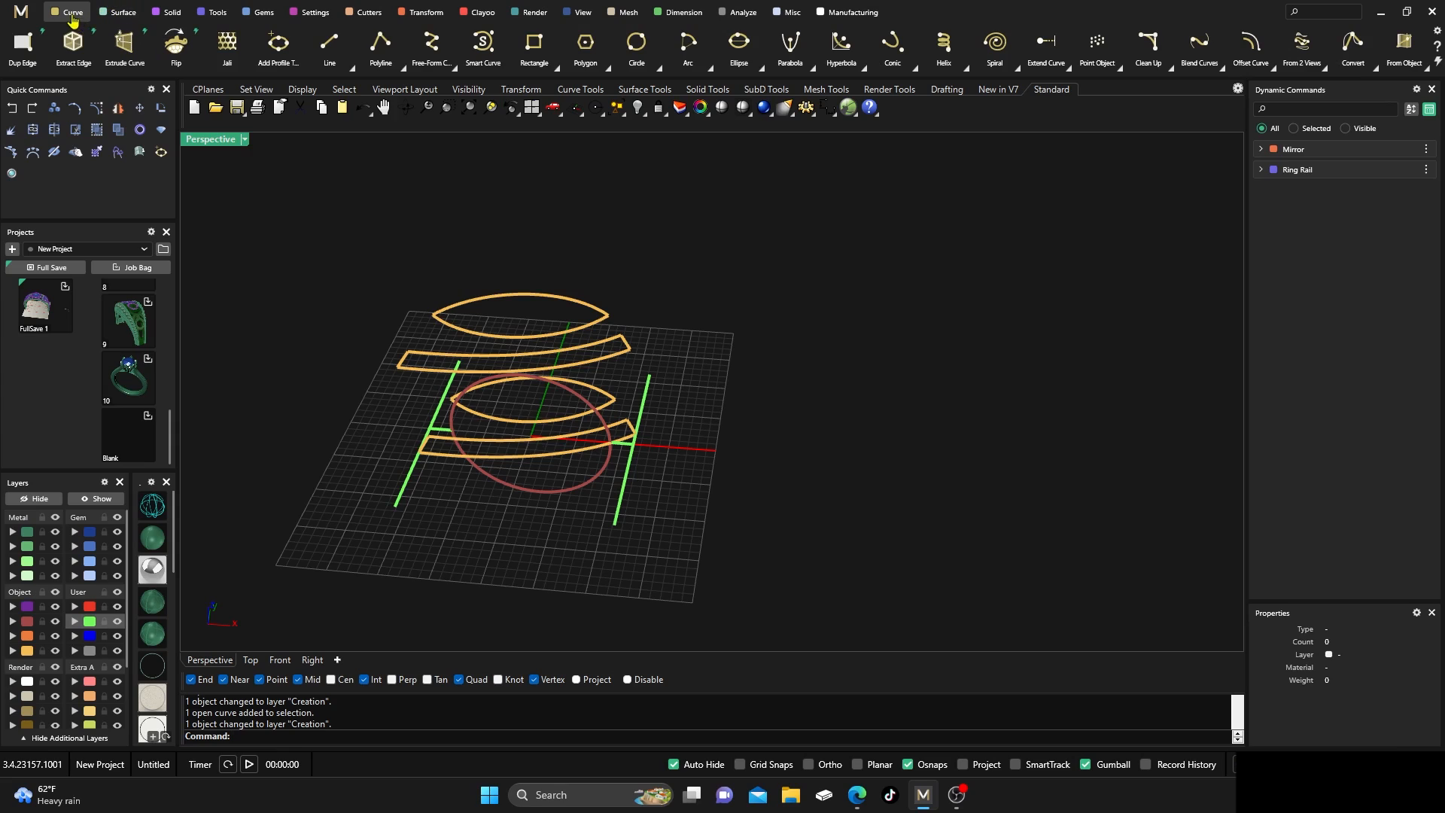
left_click(118, 14)
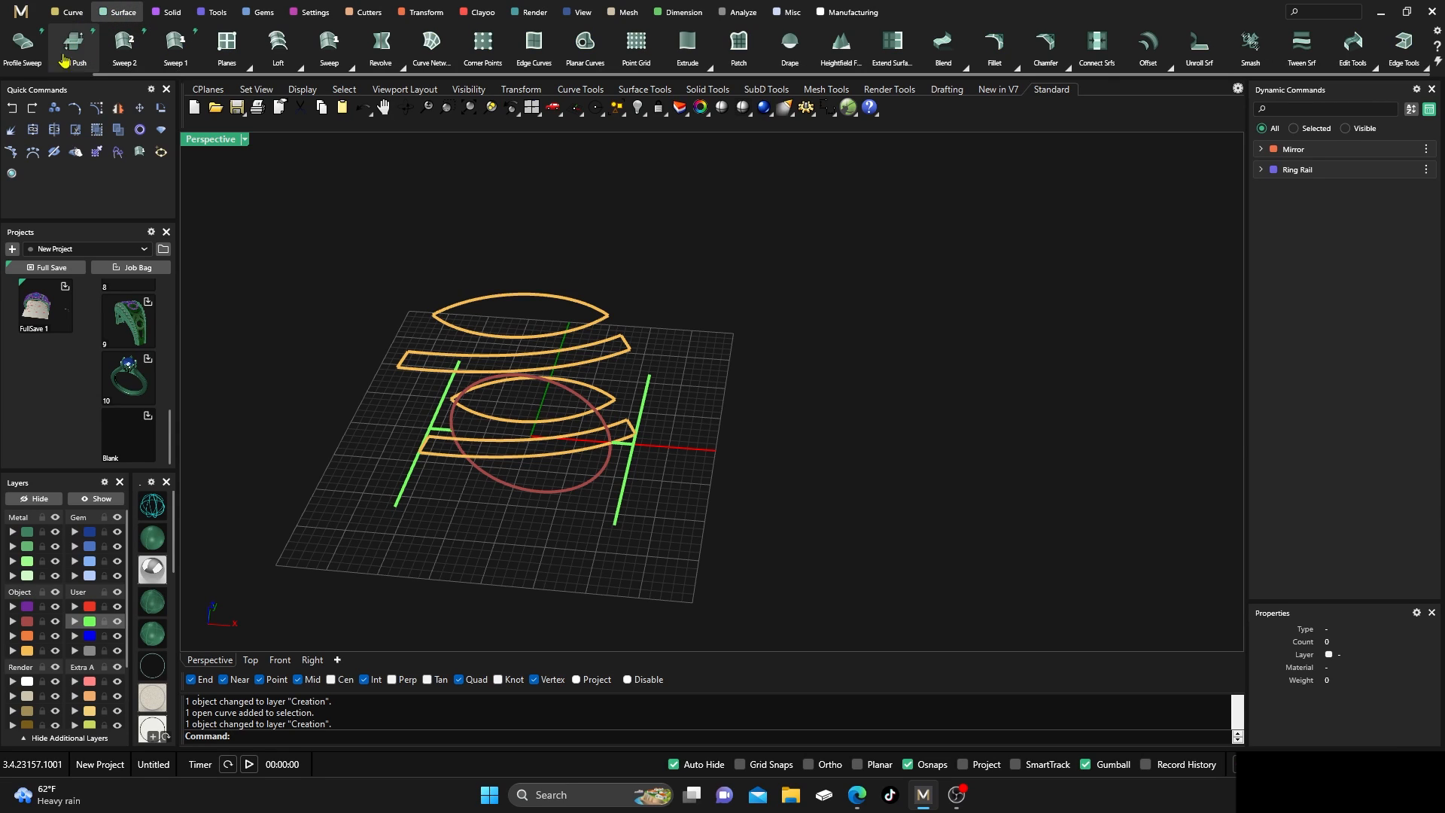
left_click(22, 44)
left_click(452, 327)
left_click(493, 421)
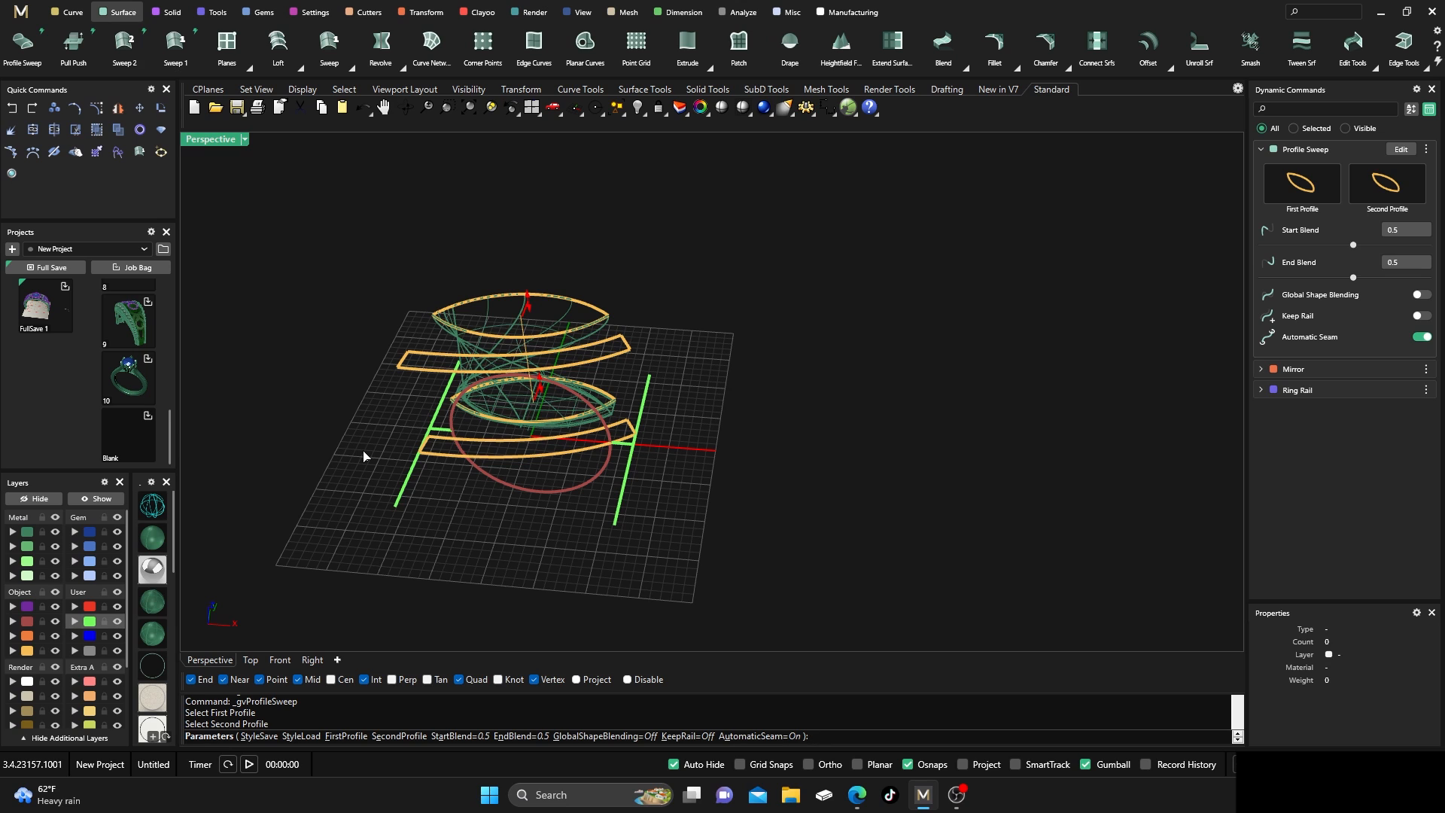
Adjust the marquise Profile Sweep by setting End Blend to -0.6 and turning off Automatic Seam
scroll(560, 418, "up", 4)
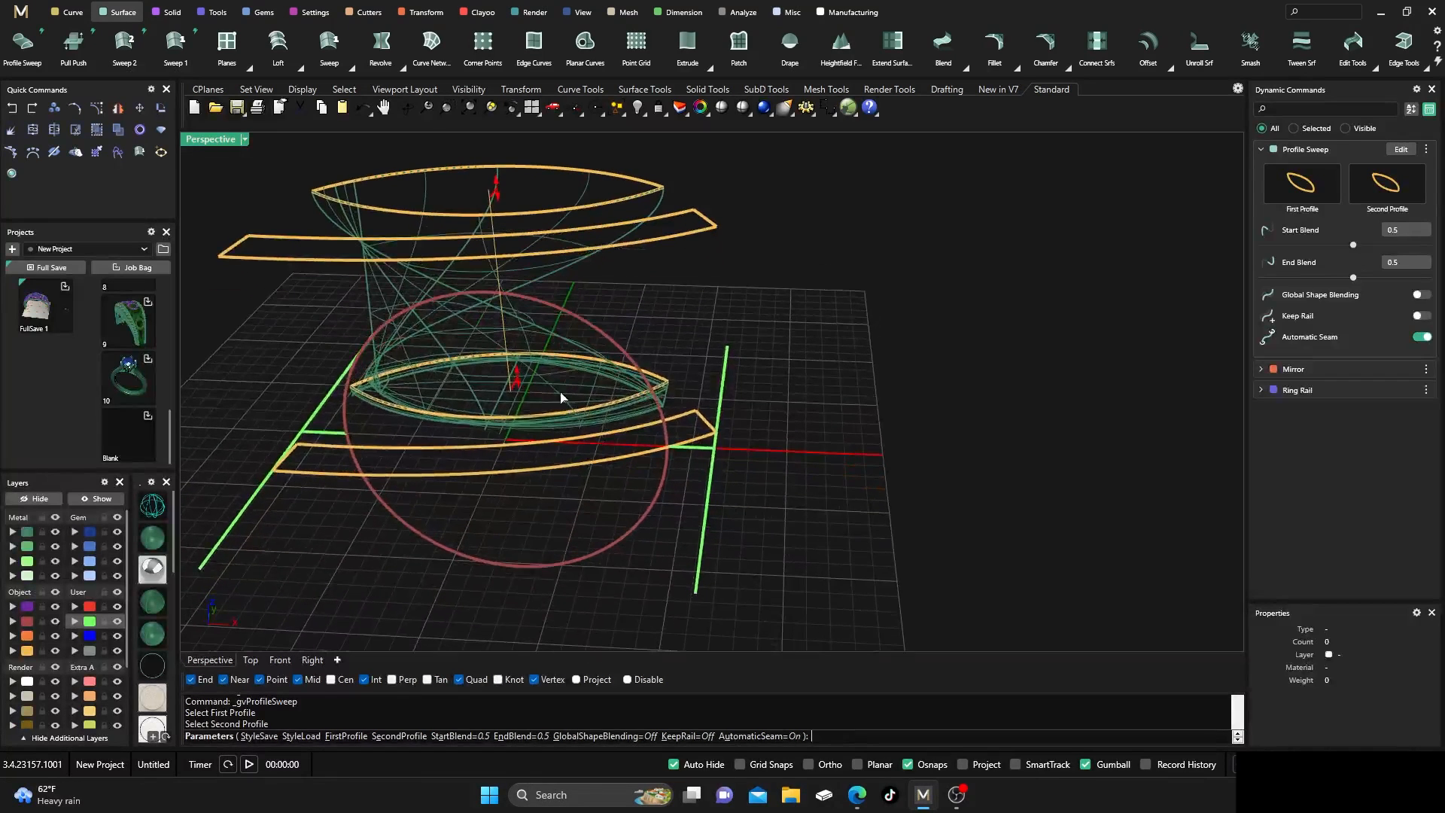
left_click_drag(518, 376, 515, 303)
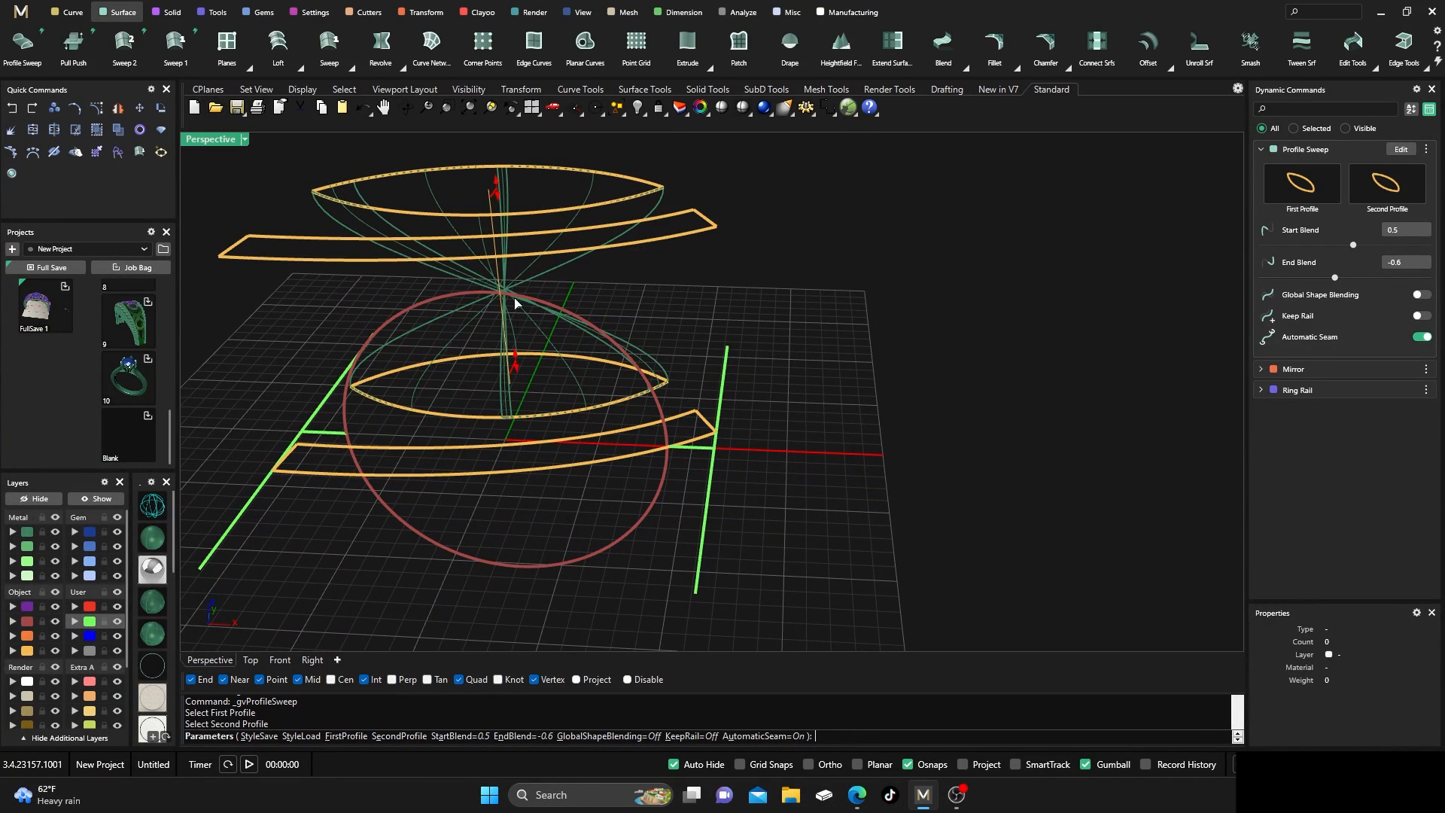
left_click(1425, 338)
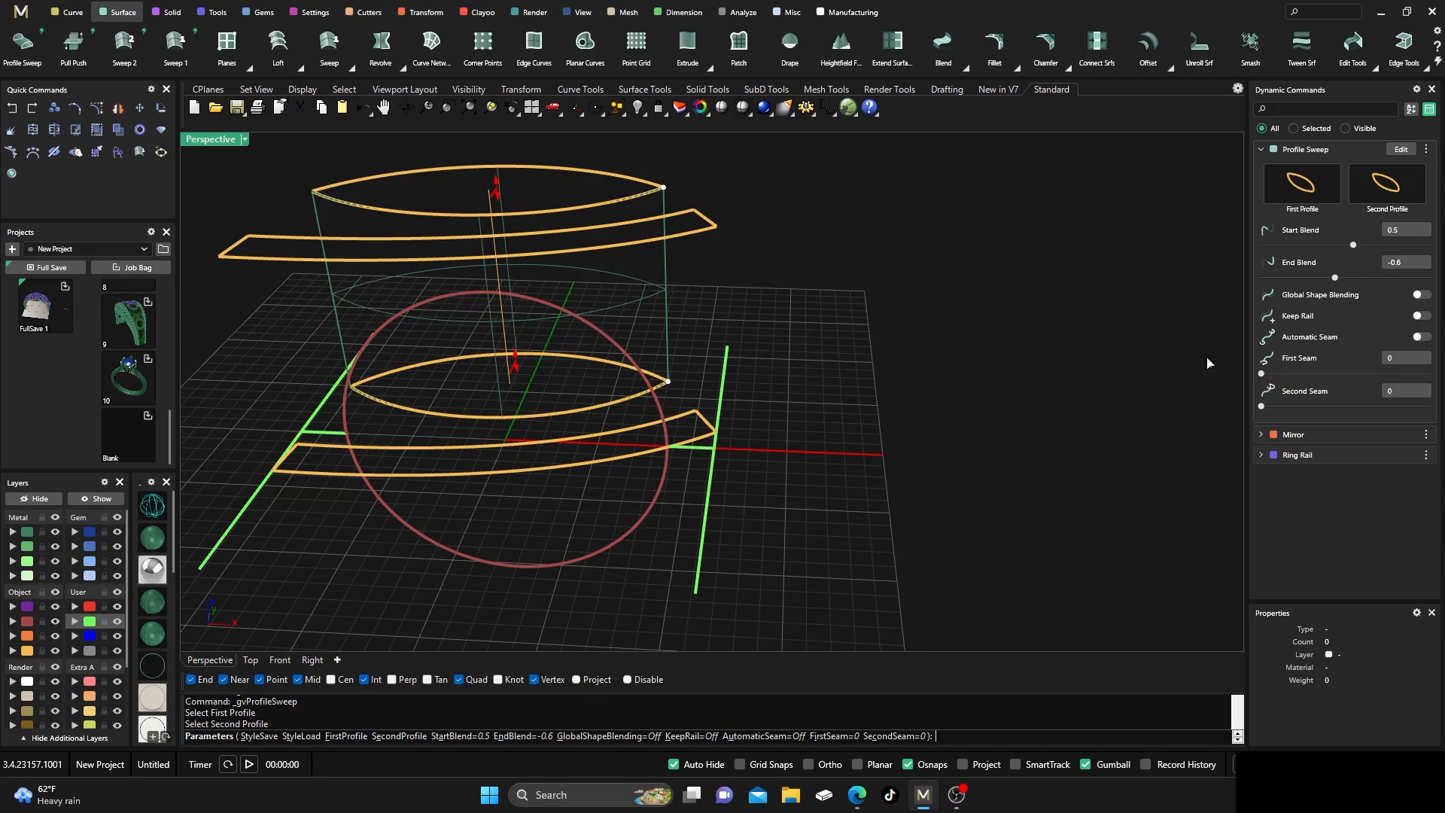
Switch the viewport to shaded display and accept the marquise Profile Sweep
right_click_drag(987, 408, 964, 413)
left_click(152, 538)
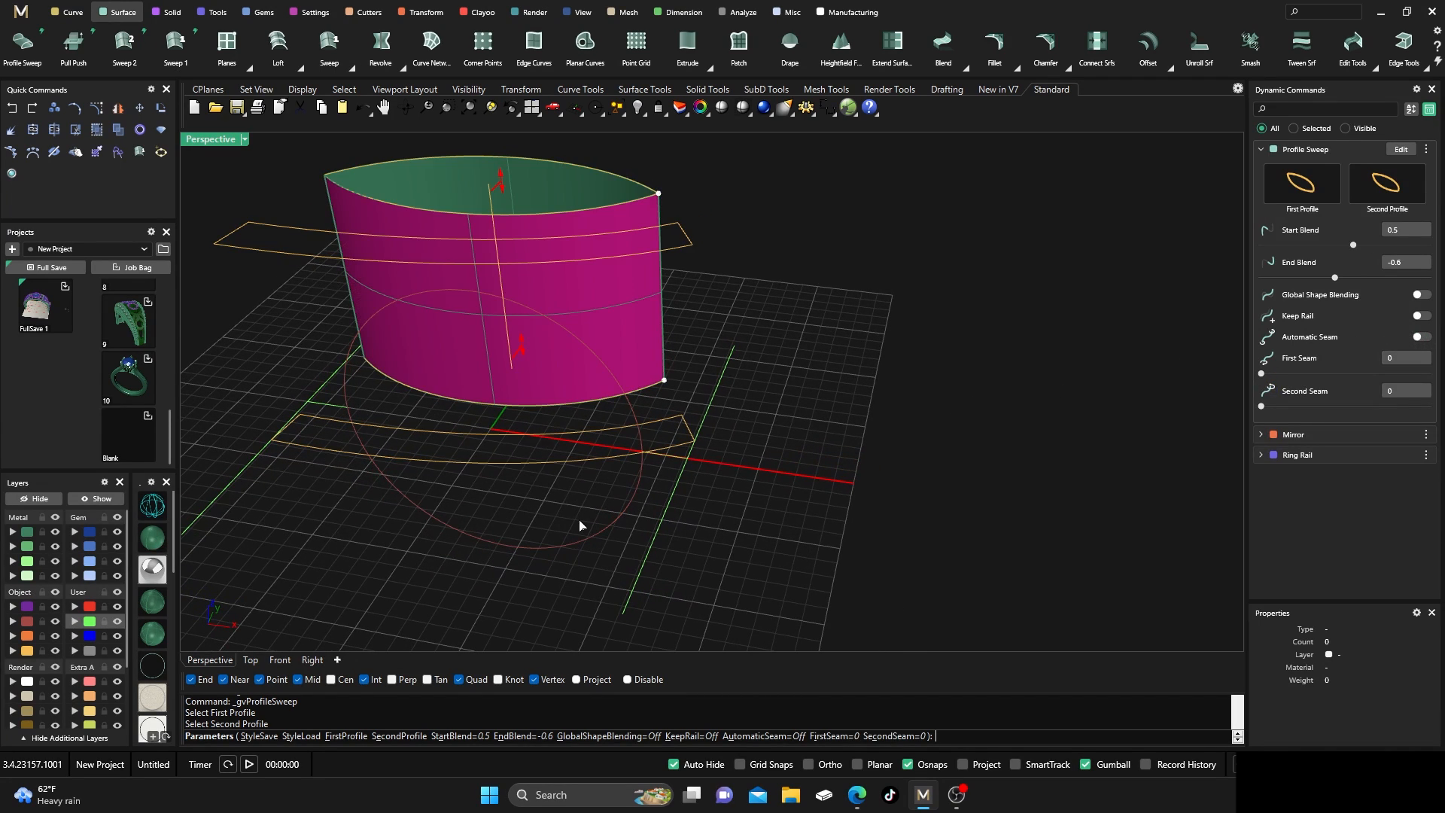
mouse_move(583, 526)
right_mouse_down()
mouse_move(513, 506)
mouse_move(655, 452)
right_mouse_up()
scroll(628, 318, "up", 5)
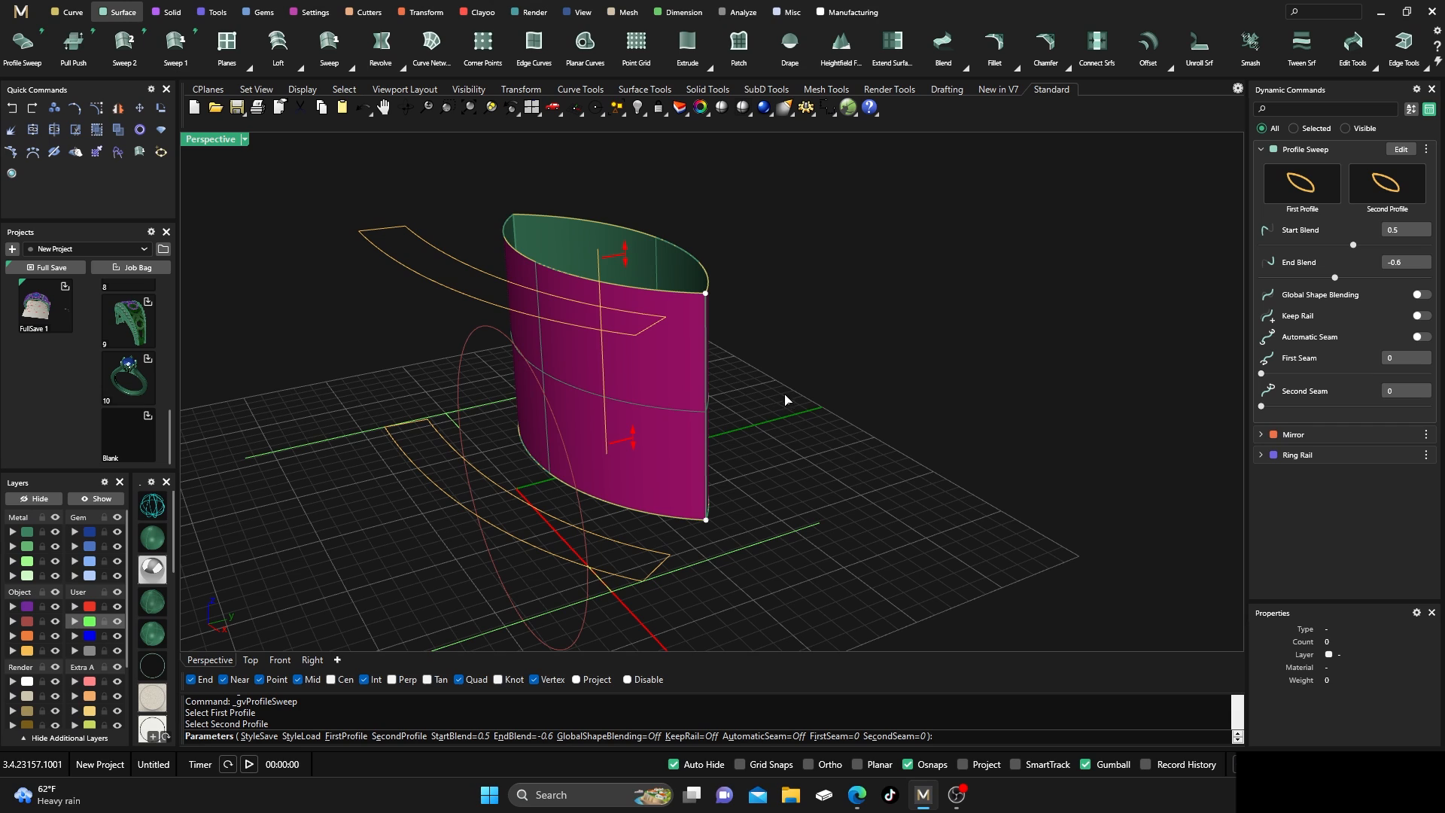
right_click_drag(786, 399, 735, 400)
right_click(736, 405)
Move the original lower marquise curve by its negative-X end point onto the green guide line at that side of the ring
right_click_drag(628, 494, 789, 519)
scroll(630, 507, "up", 5)
scroll(734, 475, "down", 5)
left_click(591, 500)
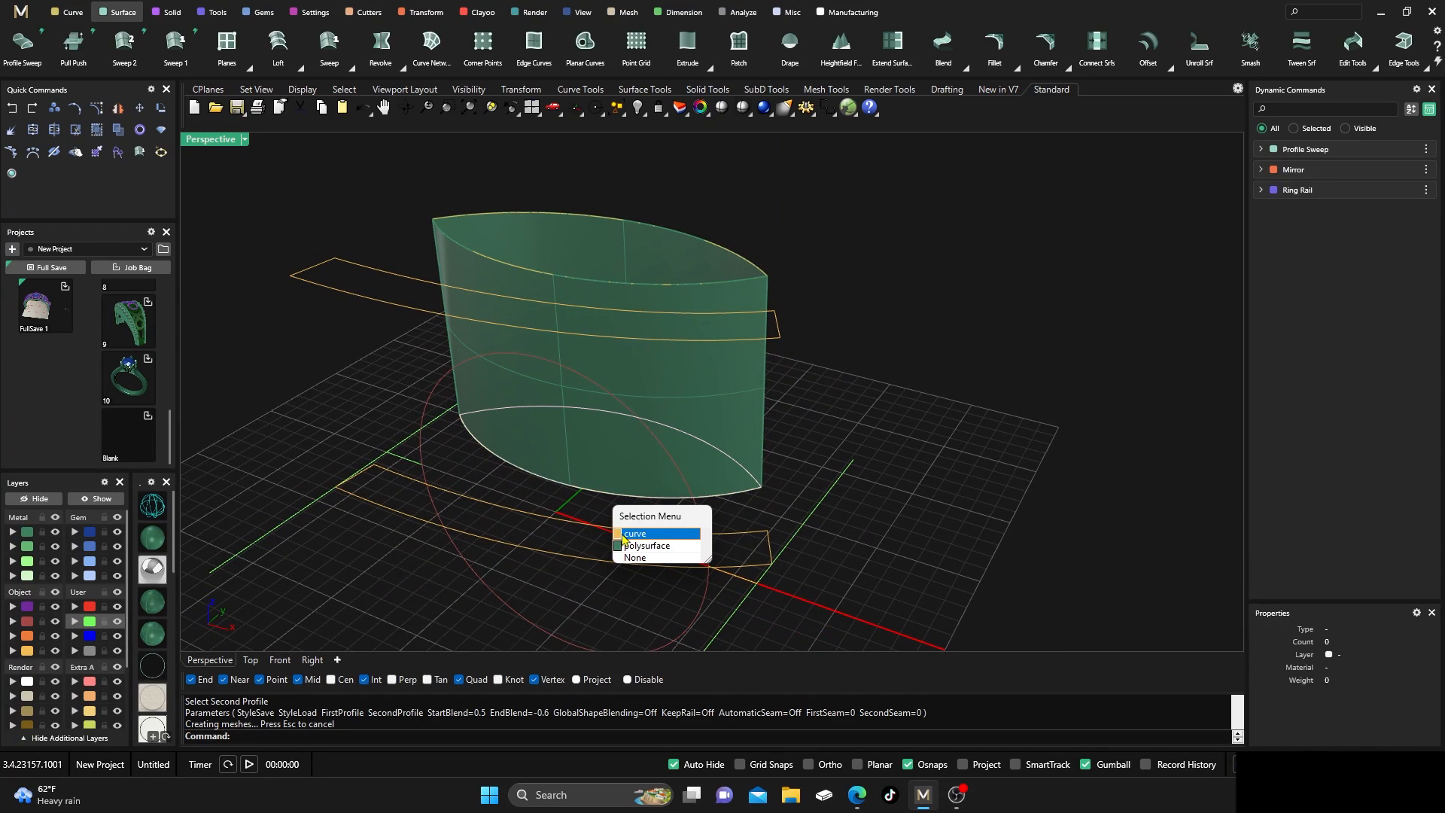
left_click(635, 534)
right_click_drag(634, 534, 431, 259)
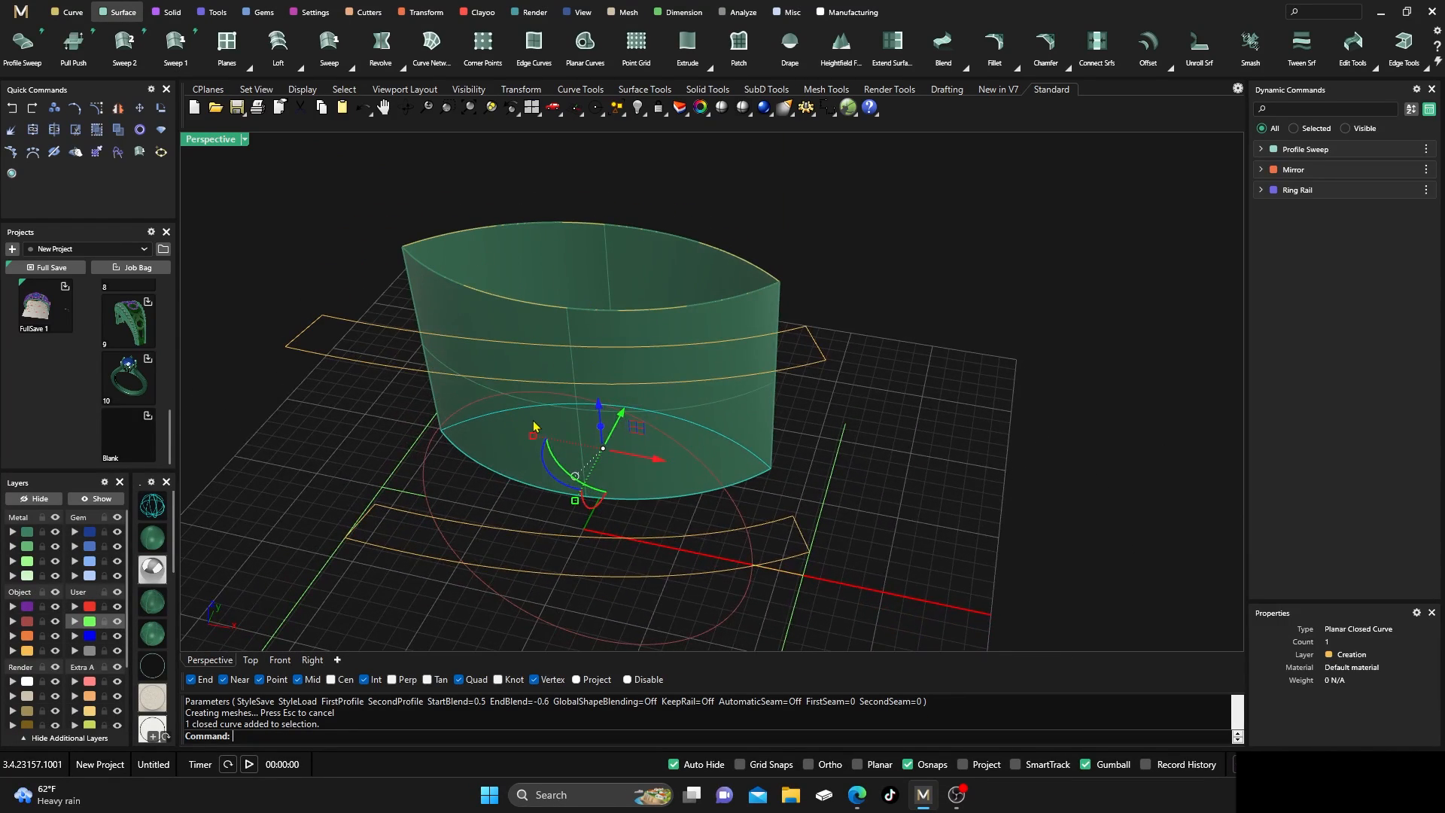
scroll(534, 427, "down", 6)
right_click_drag(547, 468, 530, 462)
scroll(525, 470, "up", 7)
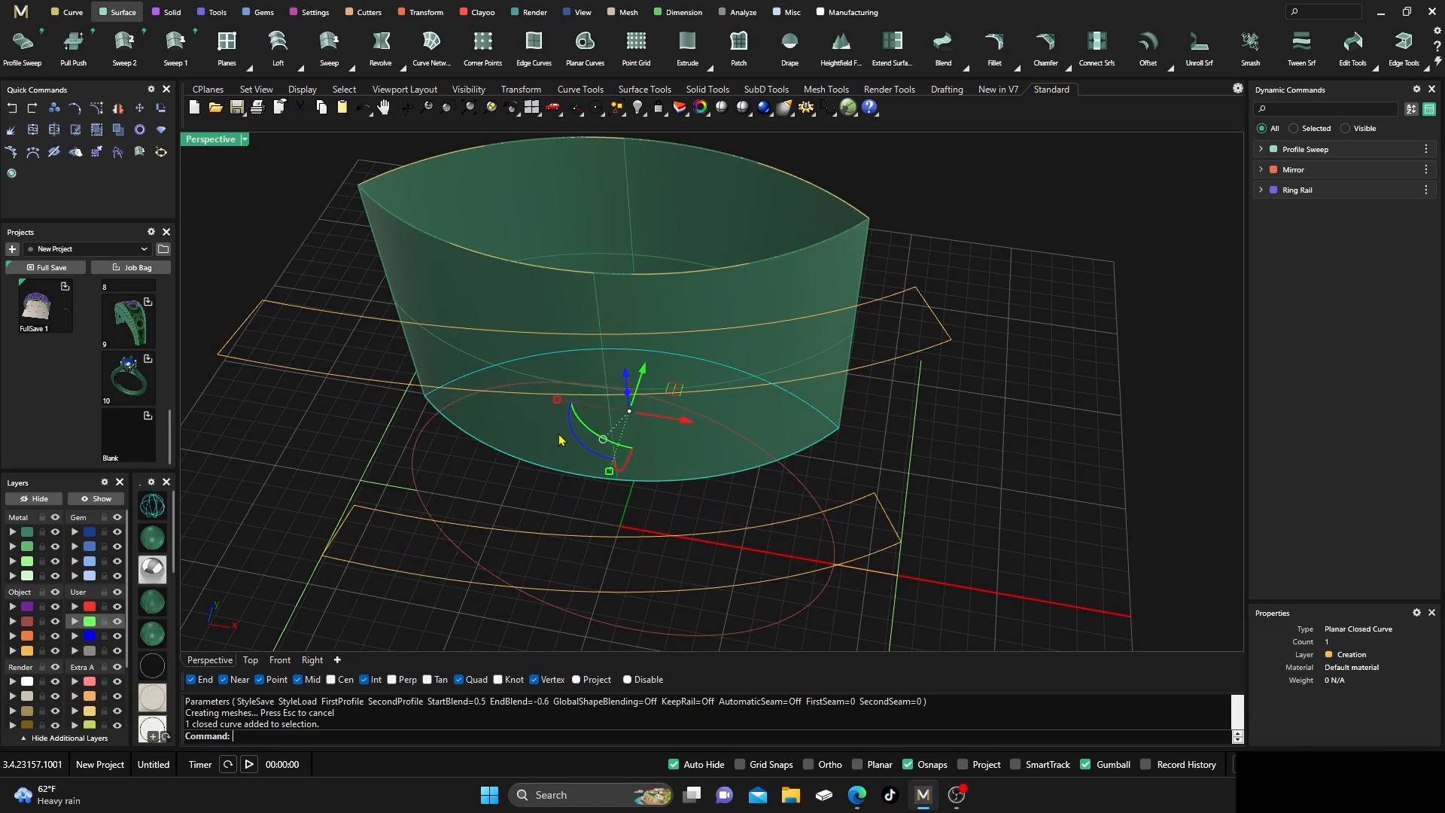
scroll(644, 398, "down", 5)
right_click_drag(613, 435, 599, 489)
scroll(606, 434, "up", 5)
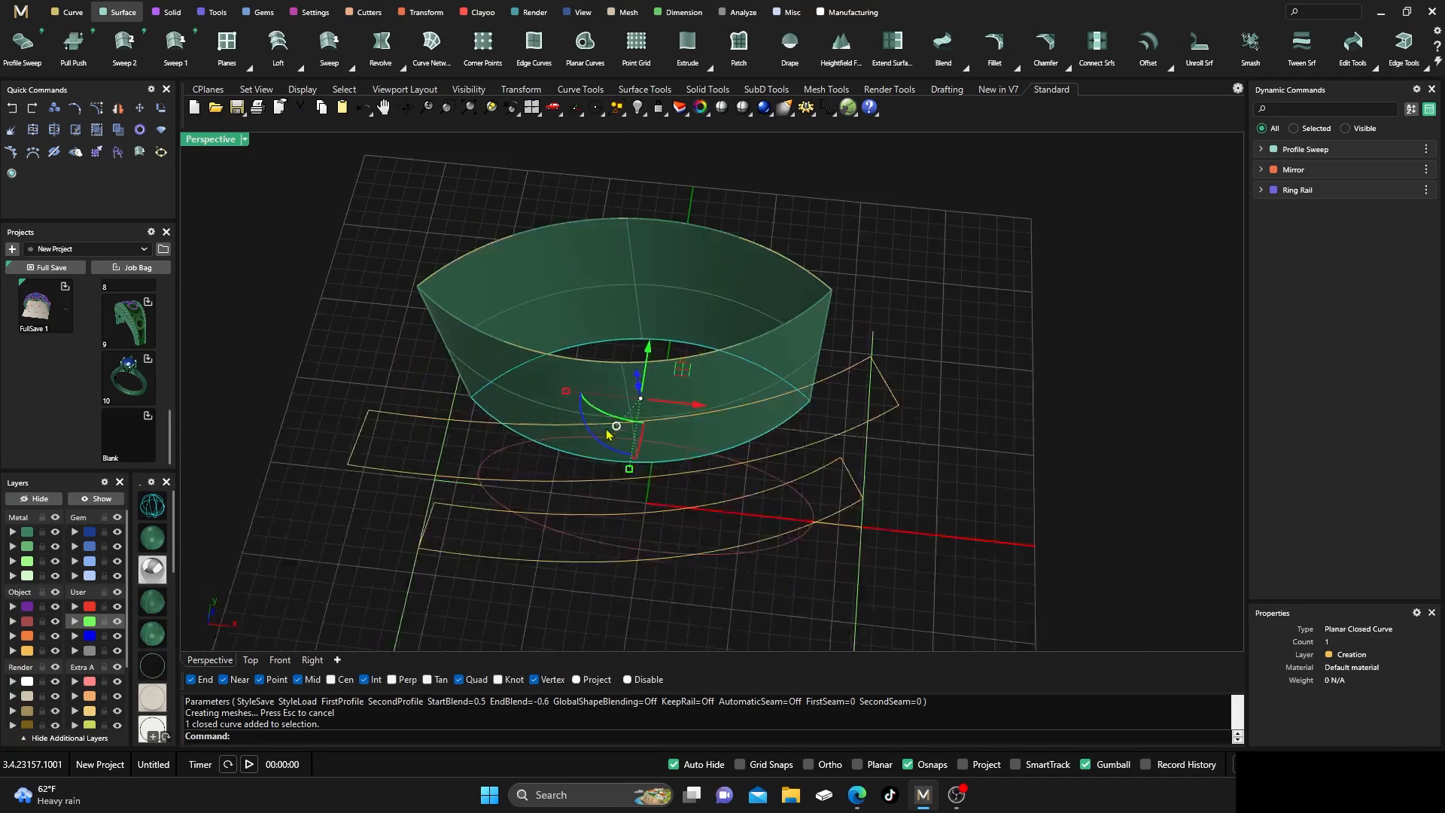
right_click_drag(491, 442, 496, 453)
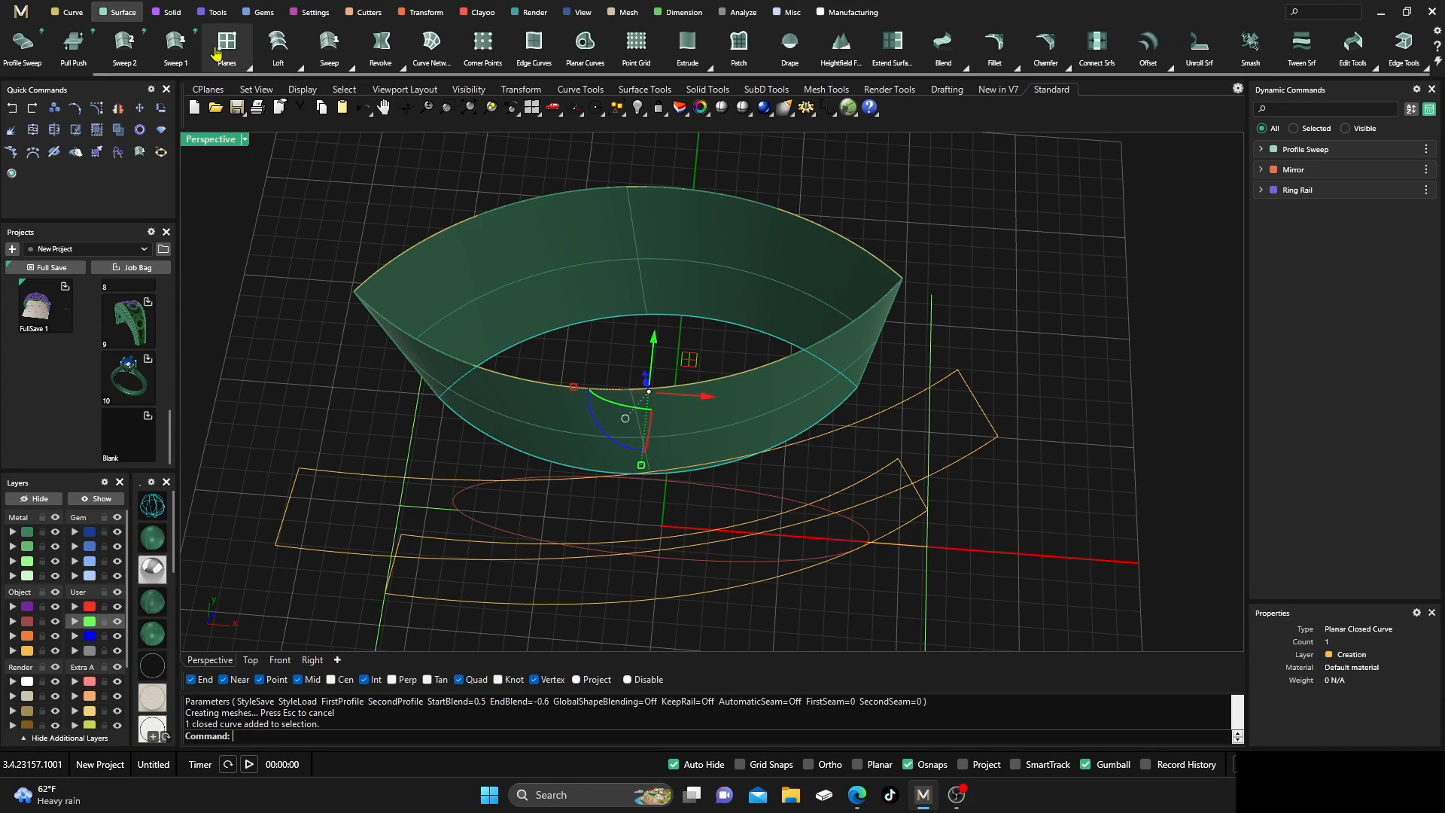
left_click(791, 15)
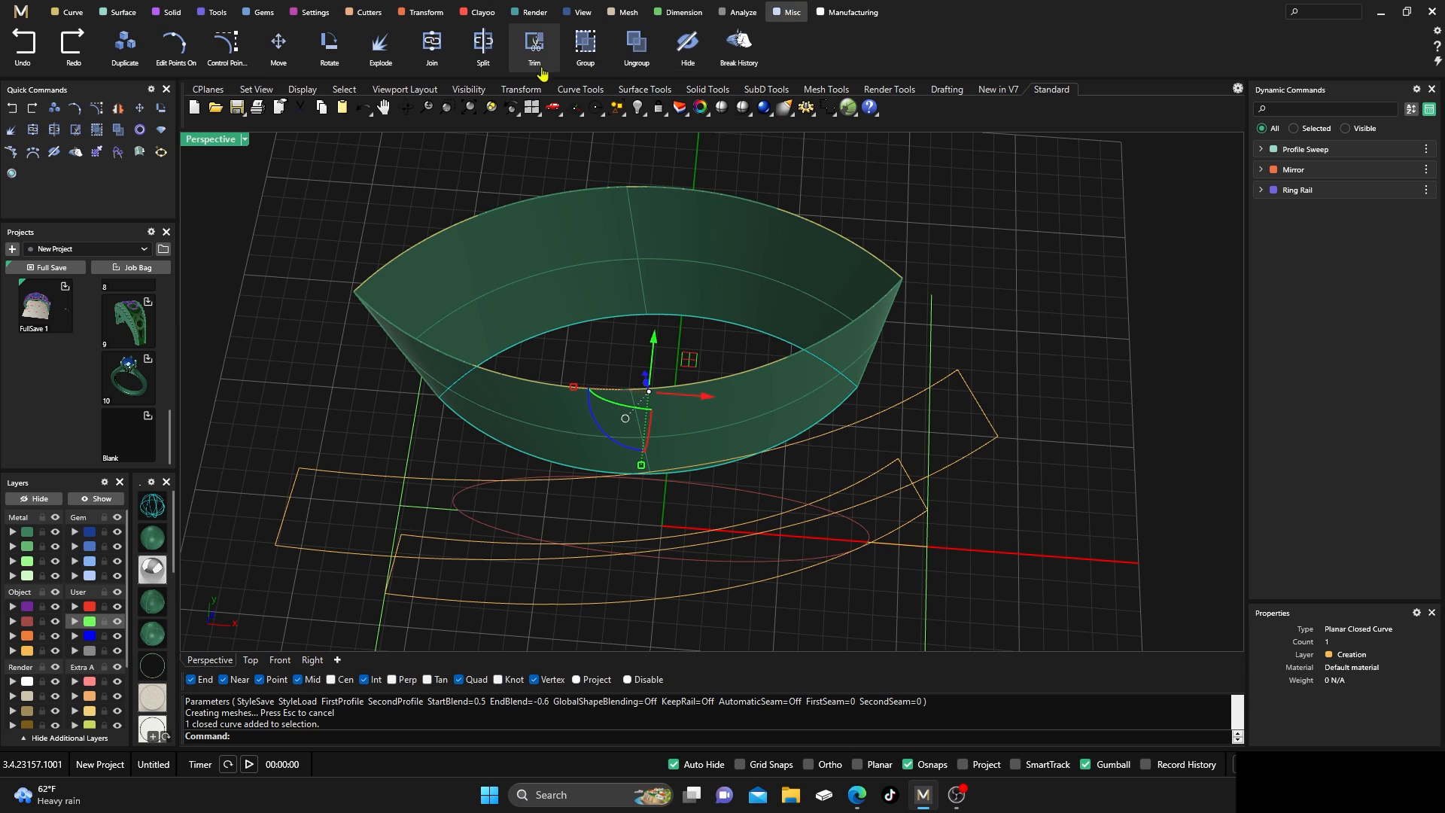
left_click(279, 45)
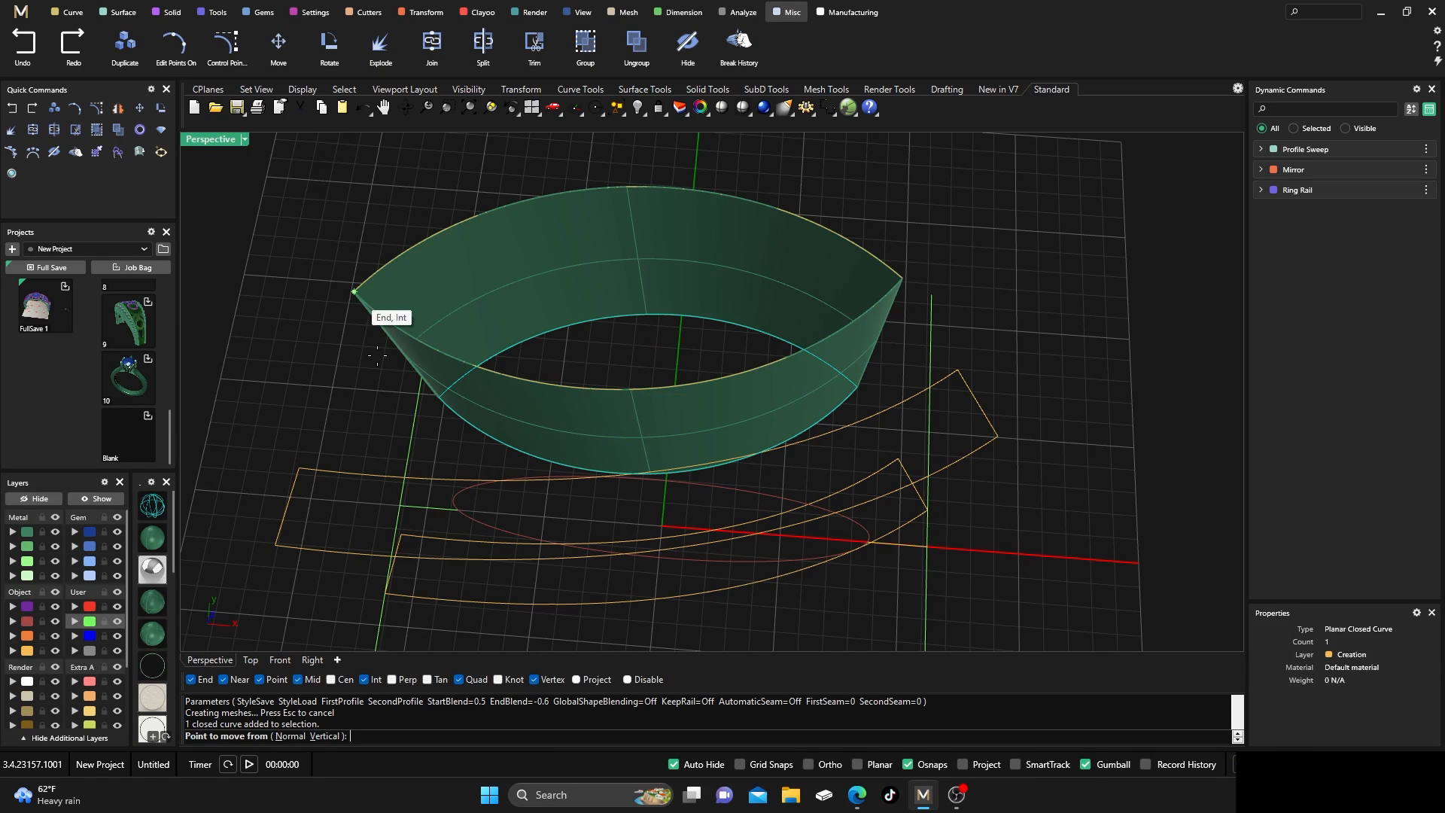
right_click_drag(430, 434, 465, 385)
scroll(418, 533, "up", 3)
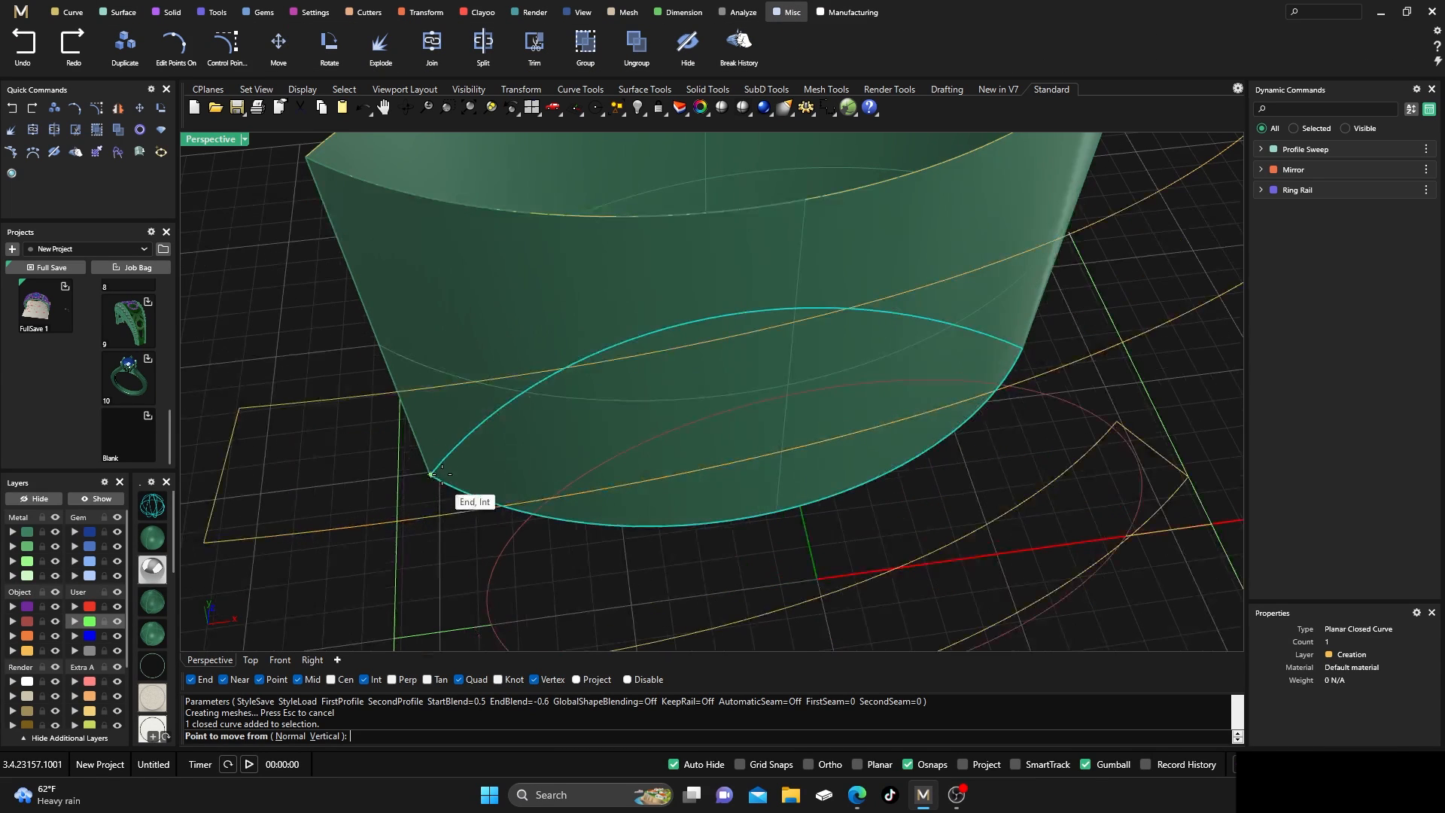
left_click(430, 472)
scroll(431, 473, "down", 5)
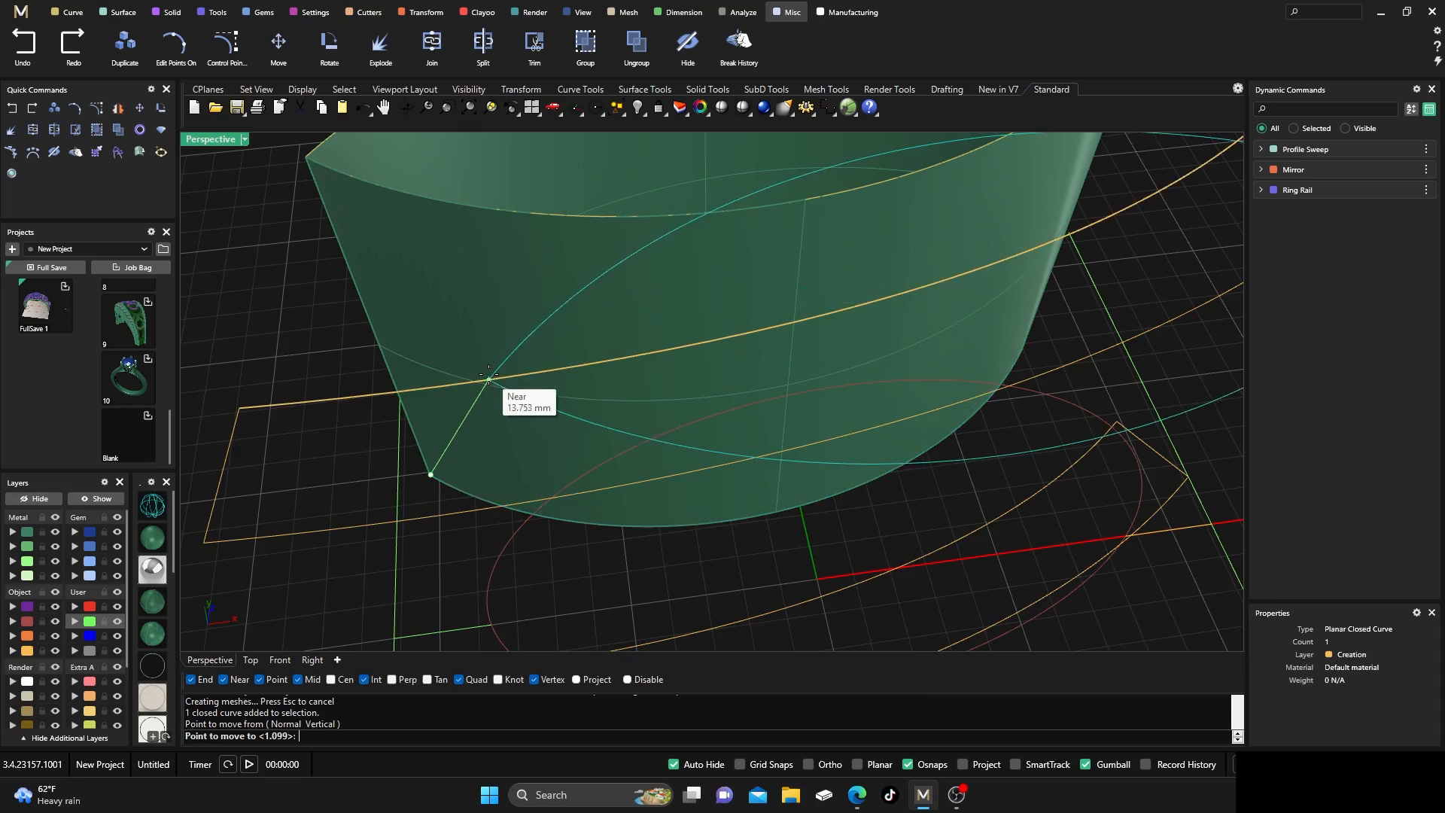
left_click(430, 478)
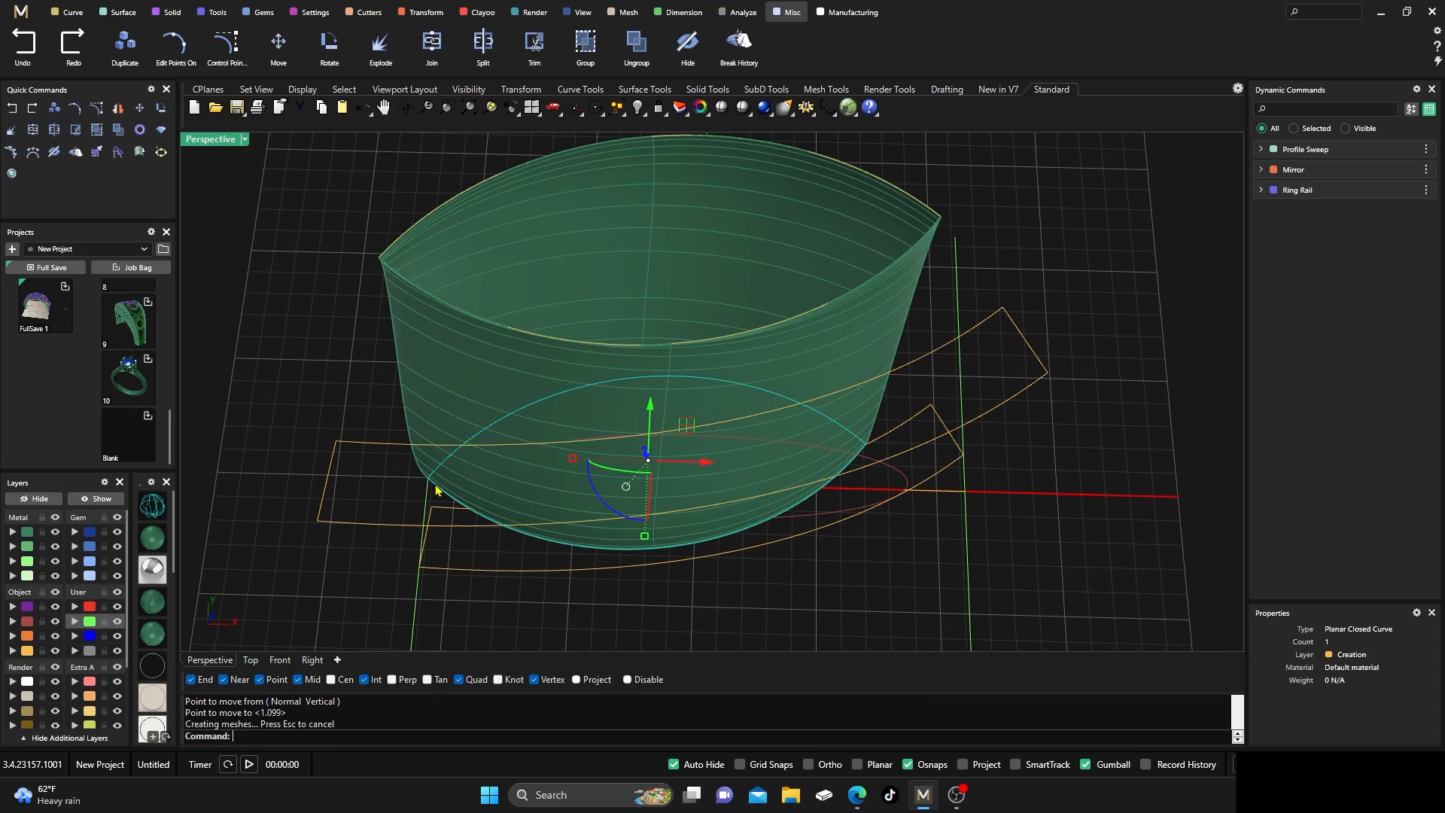
Edit the marquise Profile Sweep and set its Start Blend to 1
mouse_move(364, 415)
right_mouse_down()
mouse_move(462, 339)
mouse_move(394, 296)
mouse_move(445, 369)
mouse_move(363, 320)
right_mouse_up()
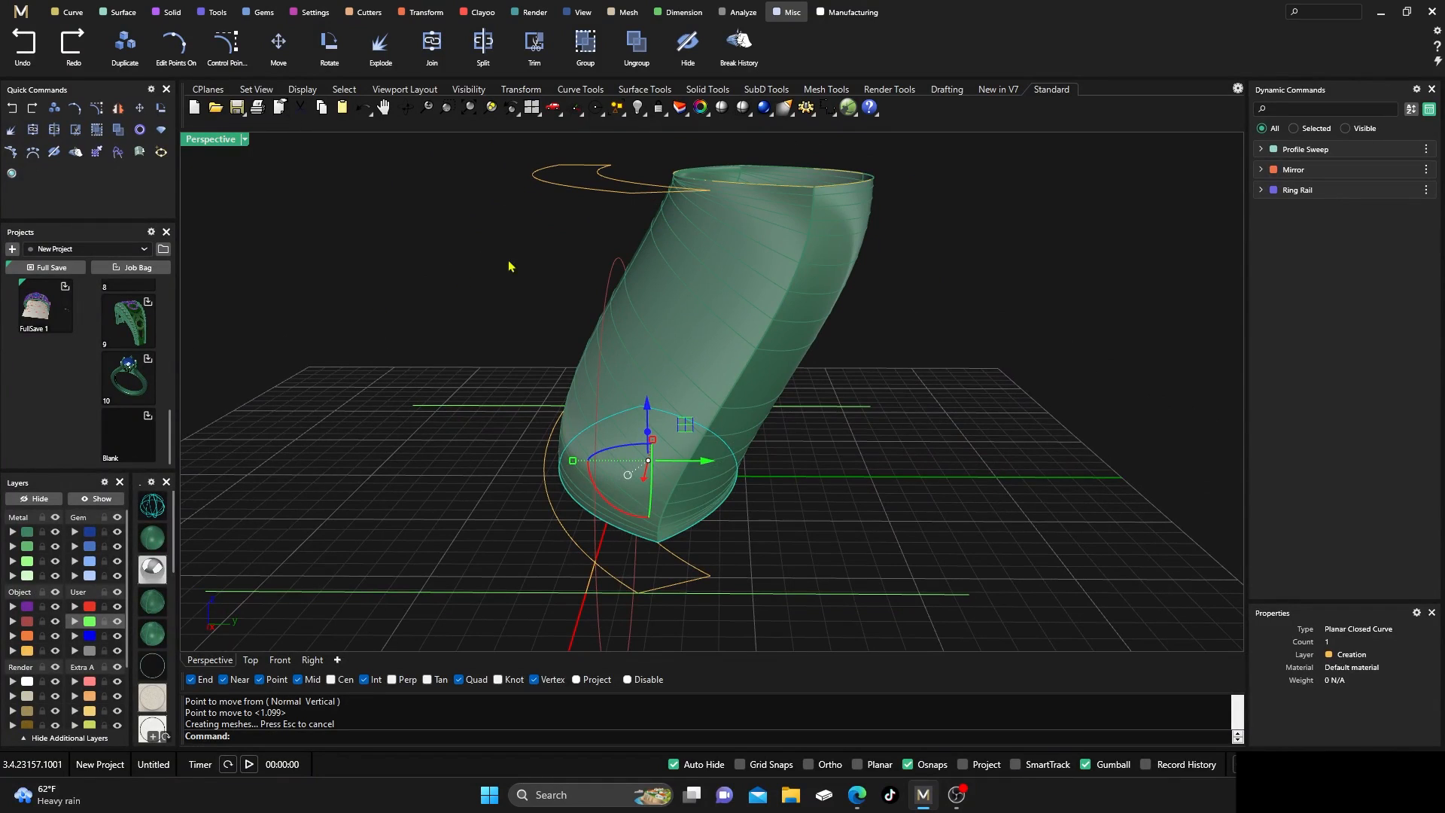
scroll(694, 193, "up", 3)
scroll(695, 183, "up", 5)
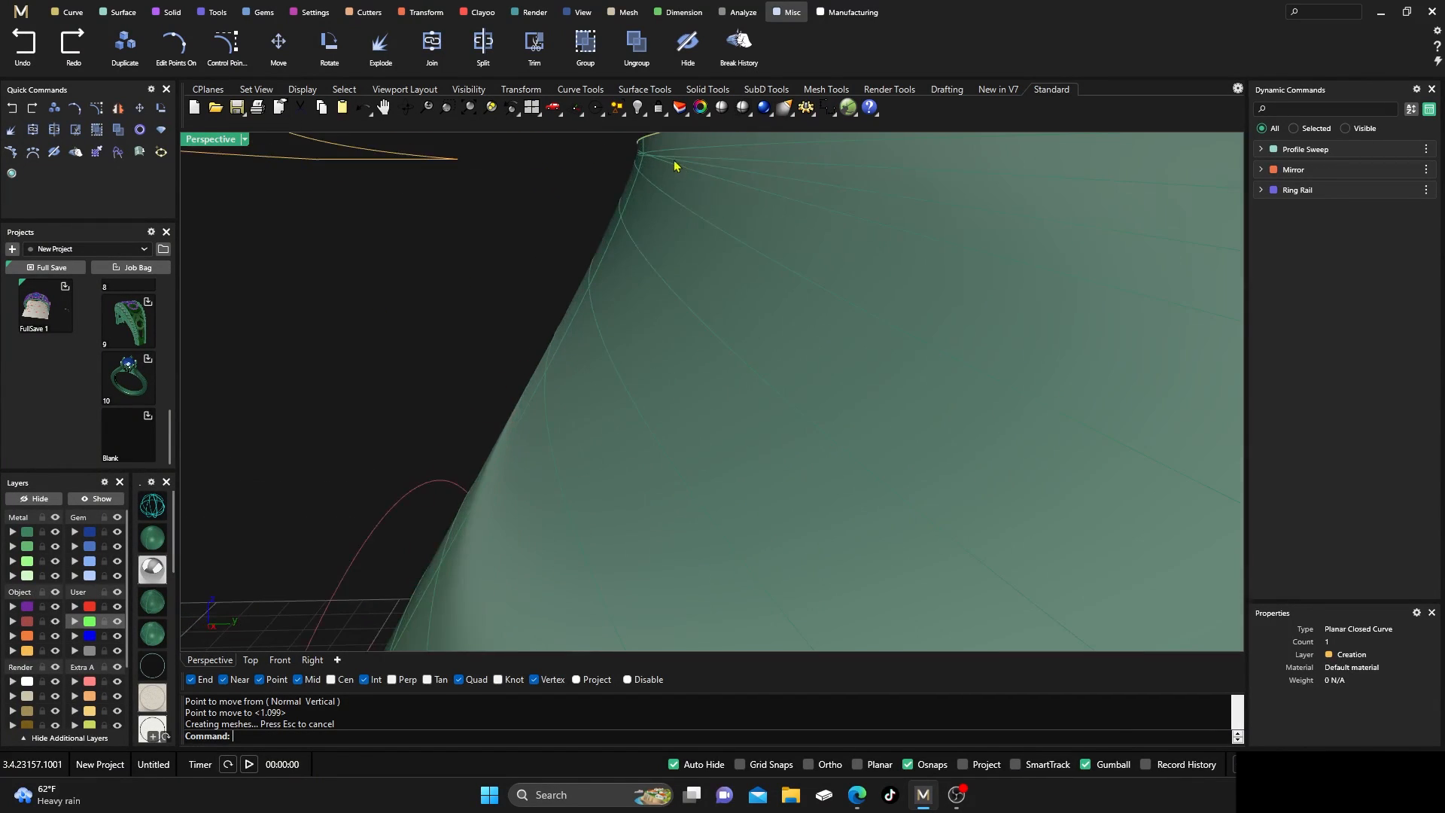
scroll(617, 162, "down", 8)
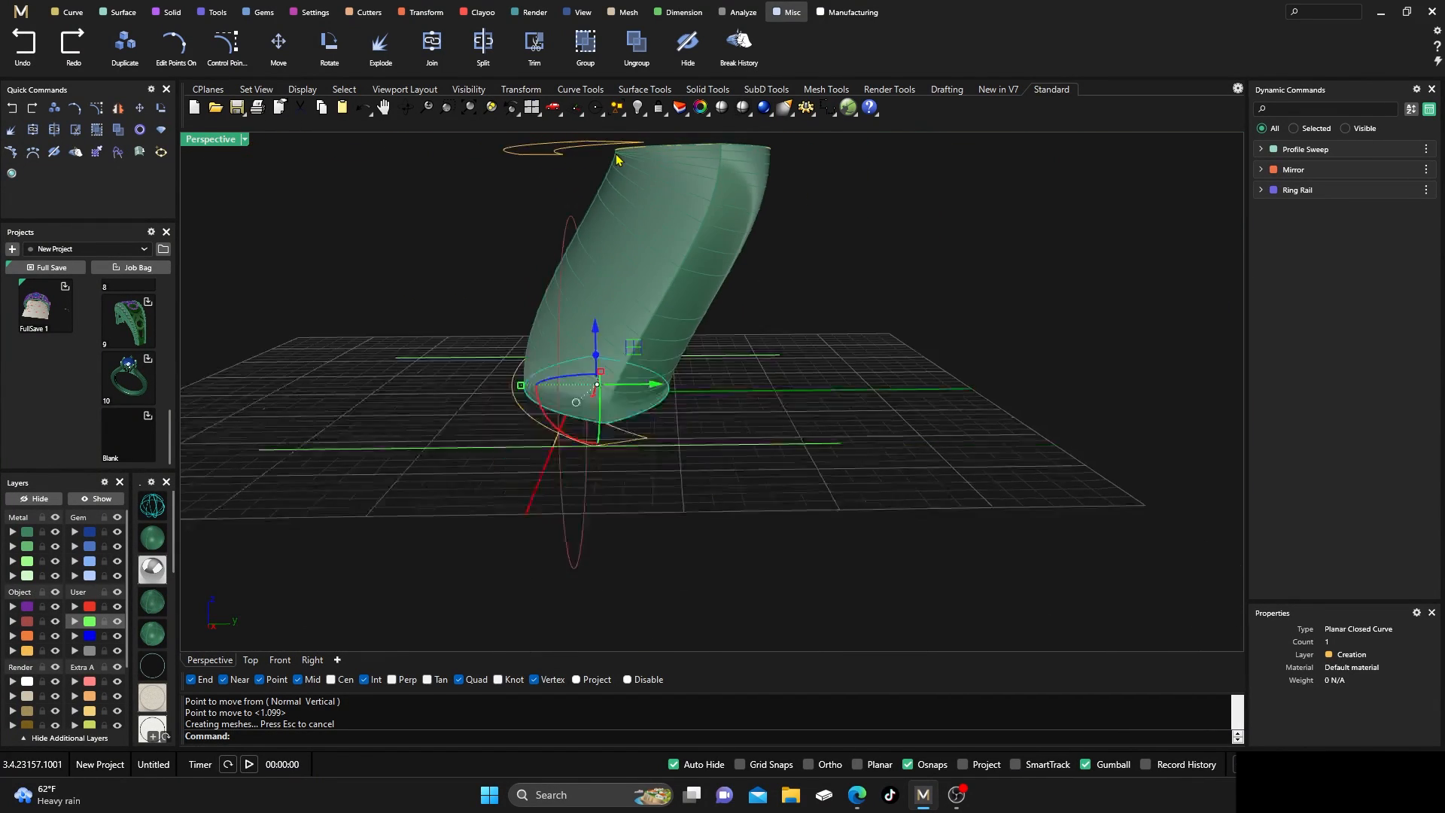
left_click(644, 227)
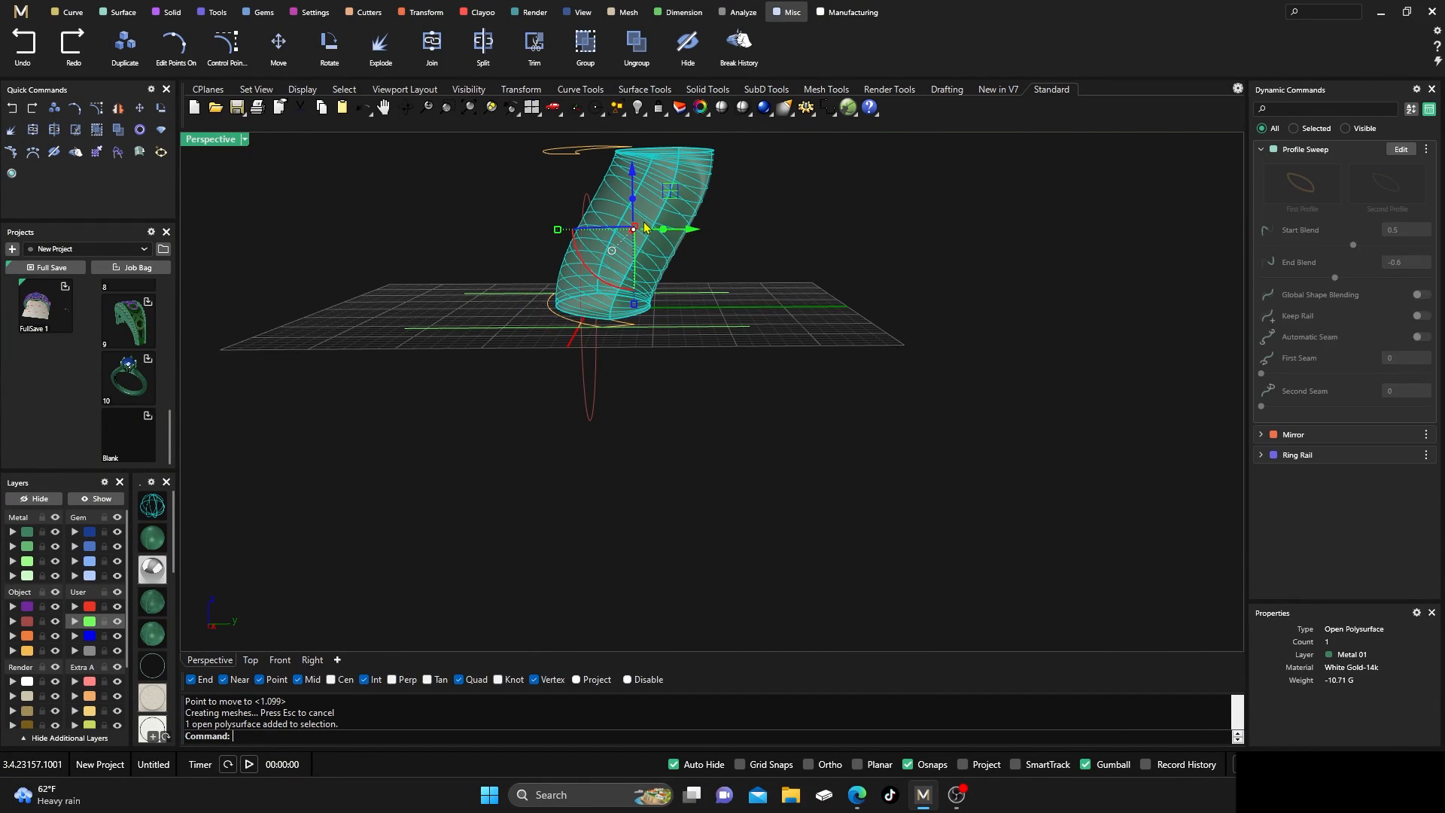
left_click(1400, 149)
scroll(637, 174, "up", 5)
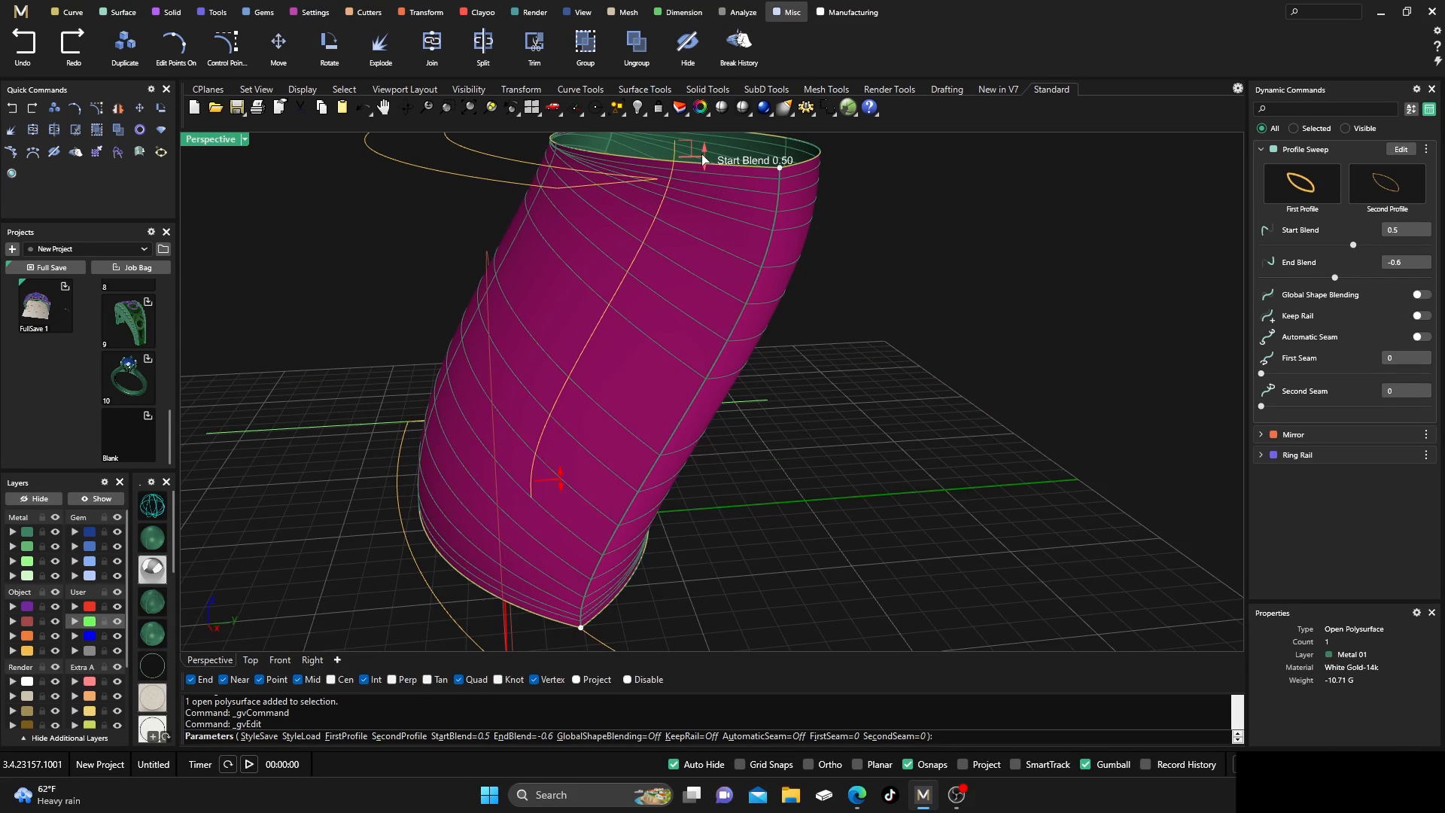
mouse_move(702, 160)
left_mouse_down()
mouse_move(693, 197)
mouse_move(688, 182)
left_mouse_up()
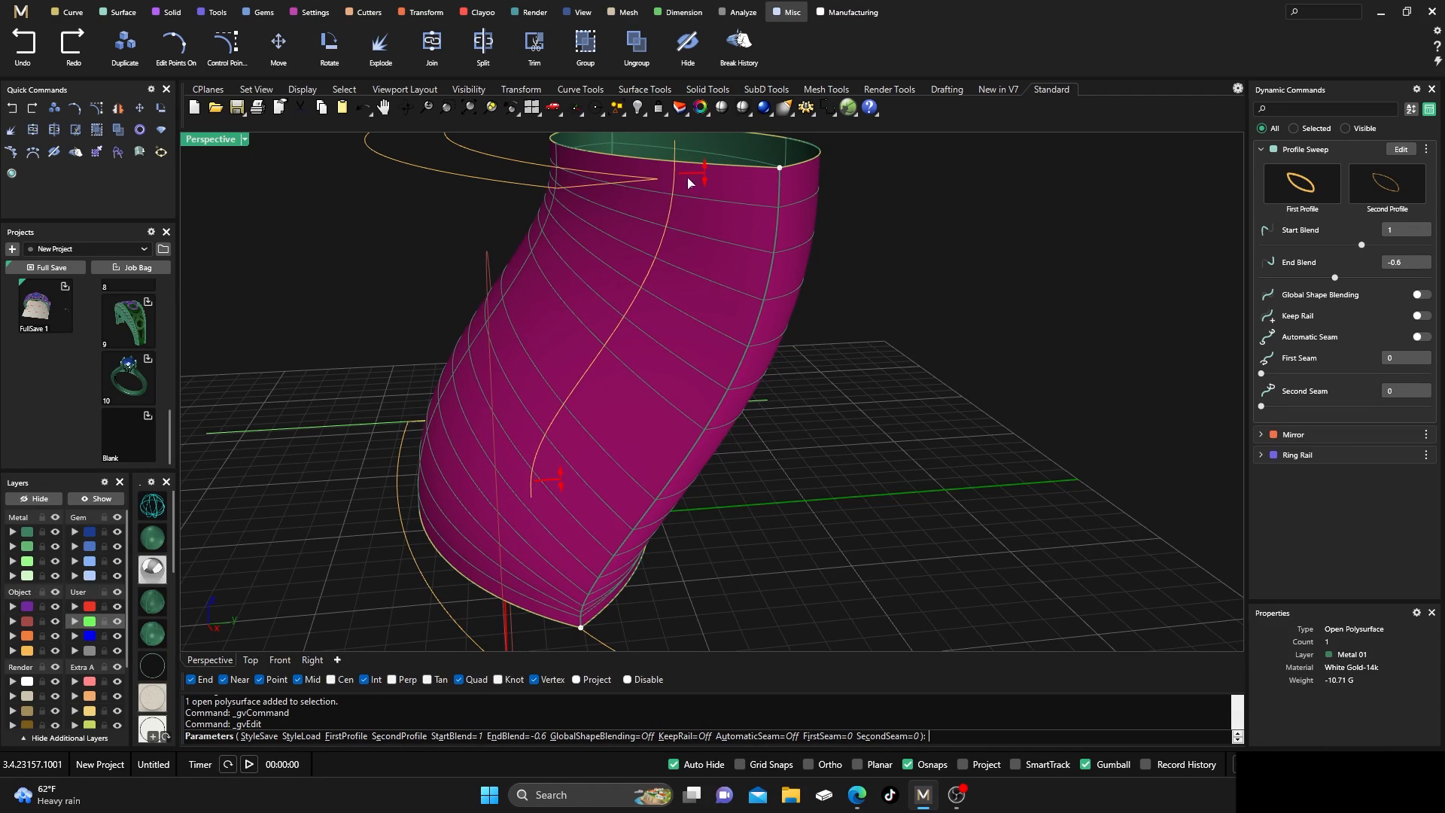
right_click(320, 294)
Rotate the lower marquise curve counterclockwise about its negative-X end, using its opposite end as first reference and placing the angle in the Top view
right_click_drag(319, 294, 609, 349)
scroll(498, 311, "down", 4)
scroll(619, 210, "up", 6)
scroll(562, 216, "down", 5)
scroll(560, 219, "down", 3)
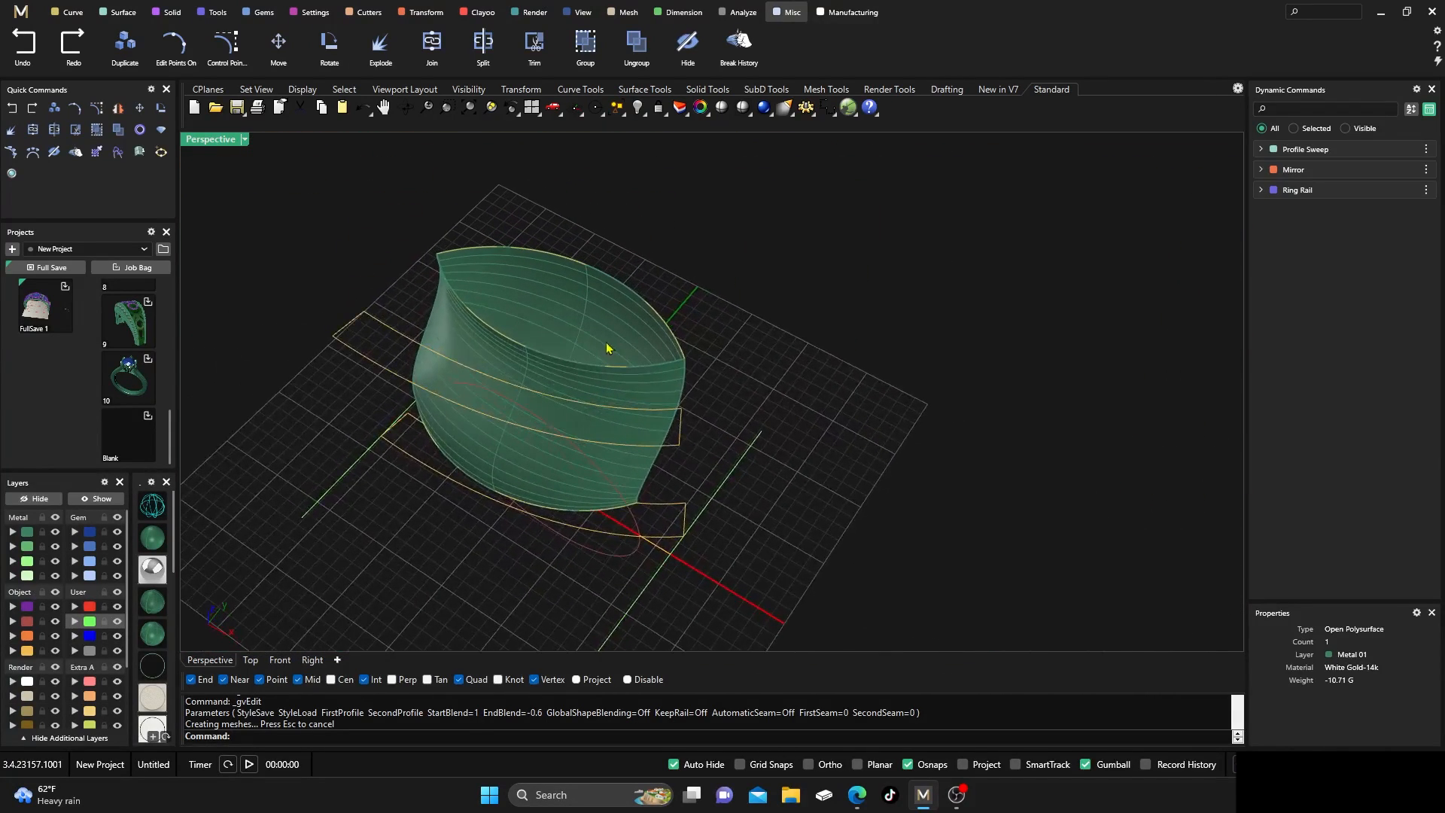
right_click_drag(470, 425, 531, 415)
scroll(540, 343, "down", 3)
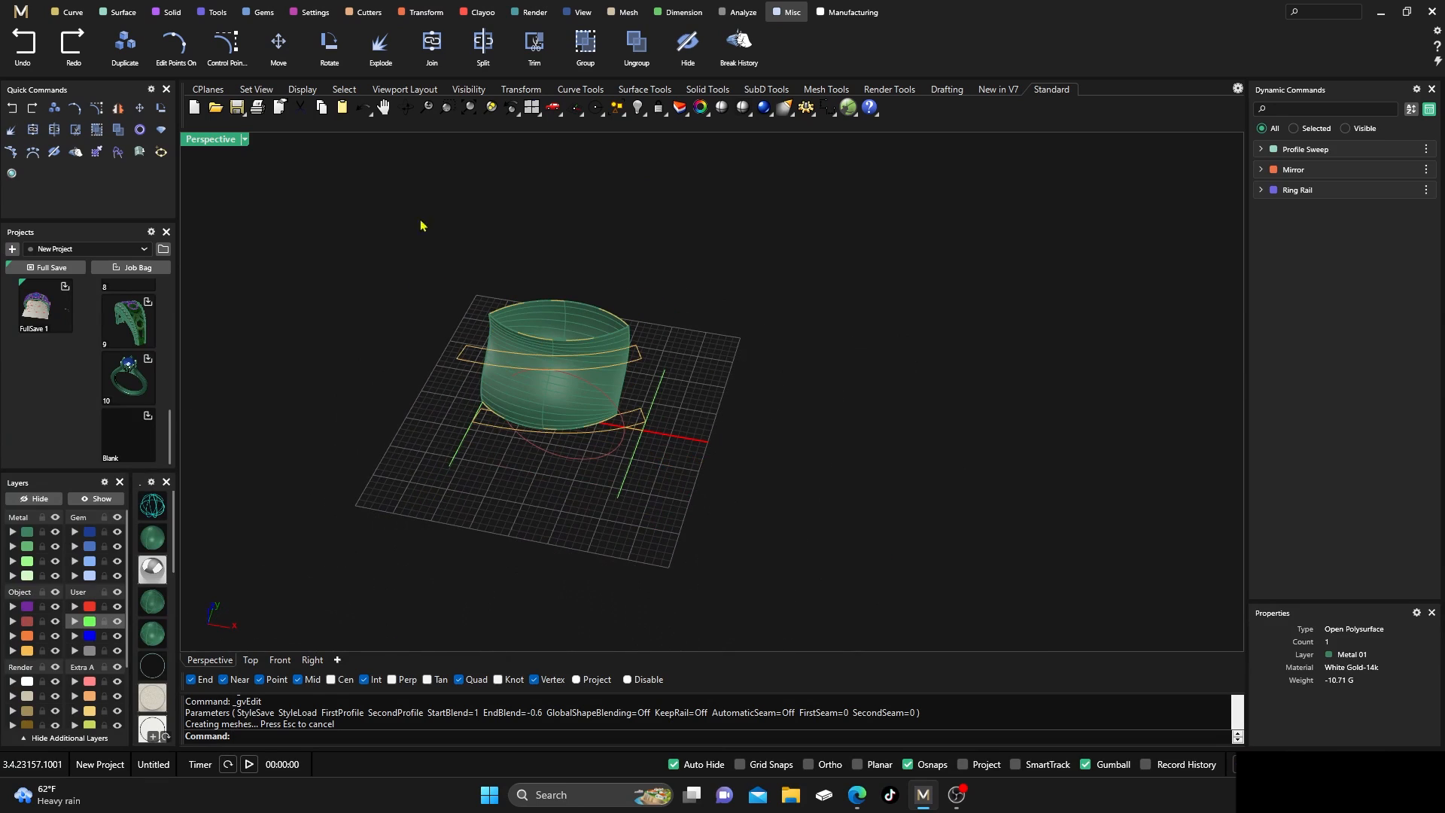
scroll(475, 425, "up", 6)
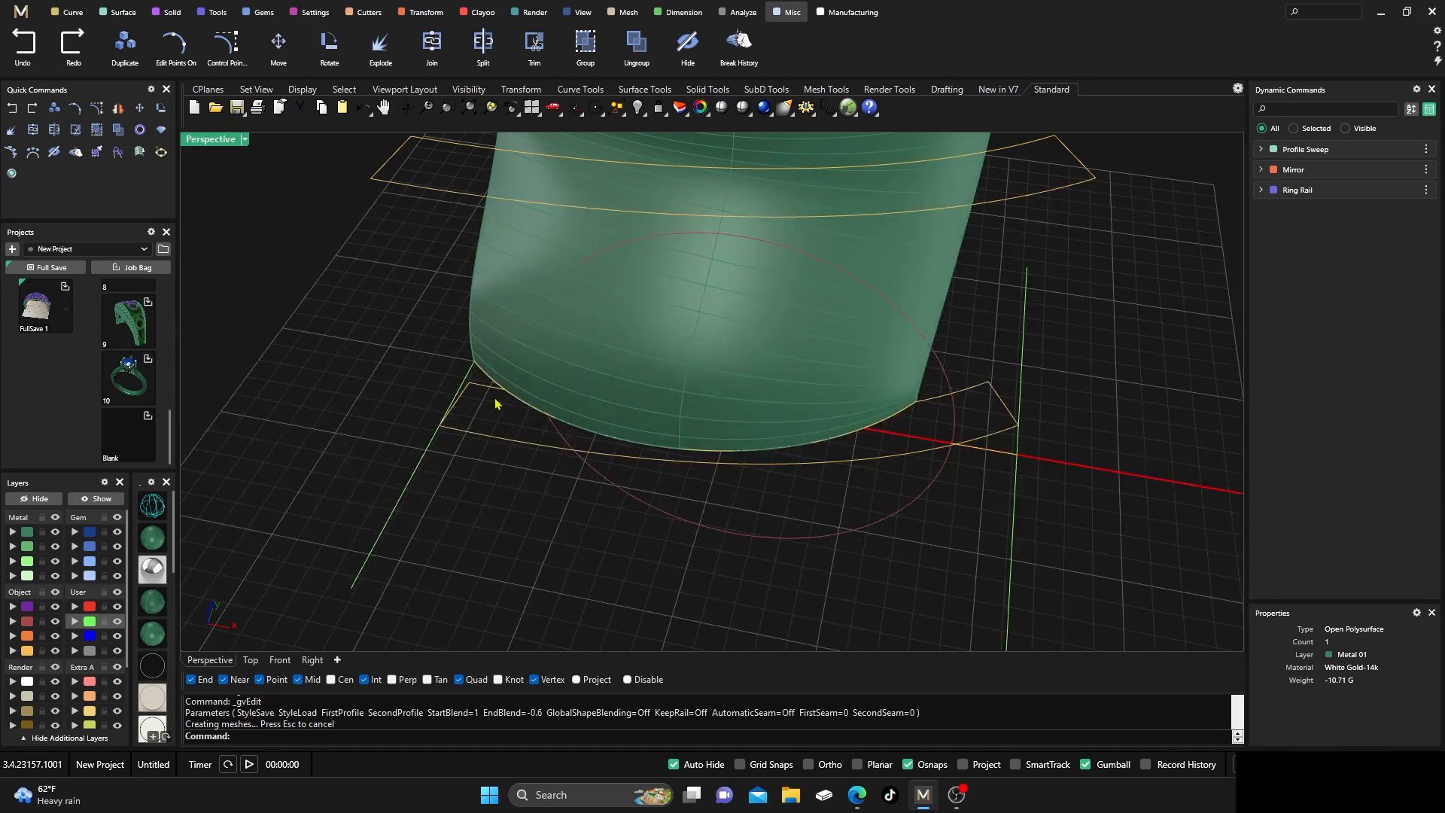
left_click(487, 379)
left_click(527, 414)
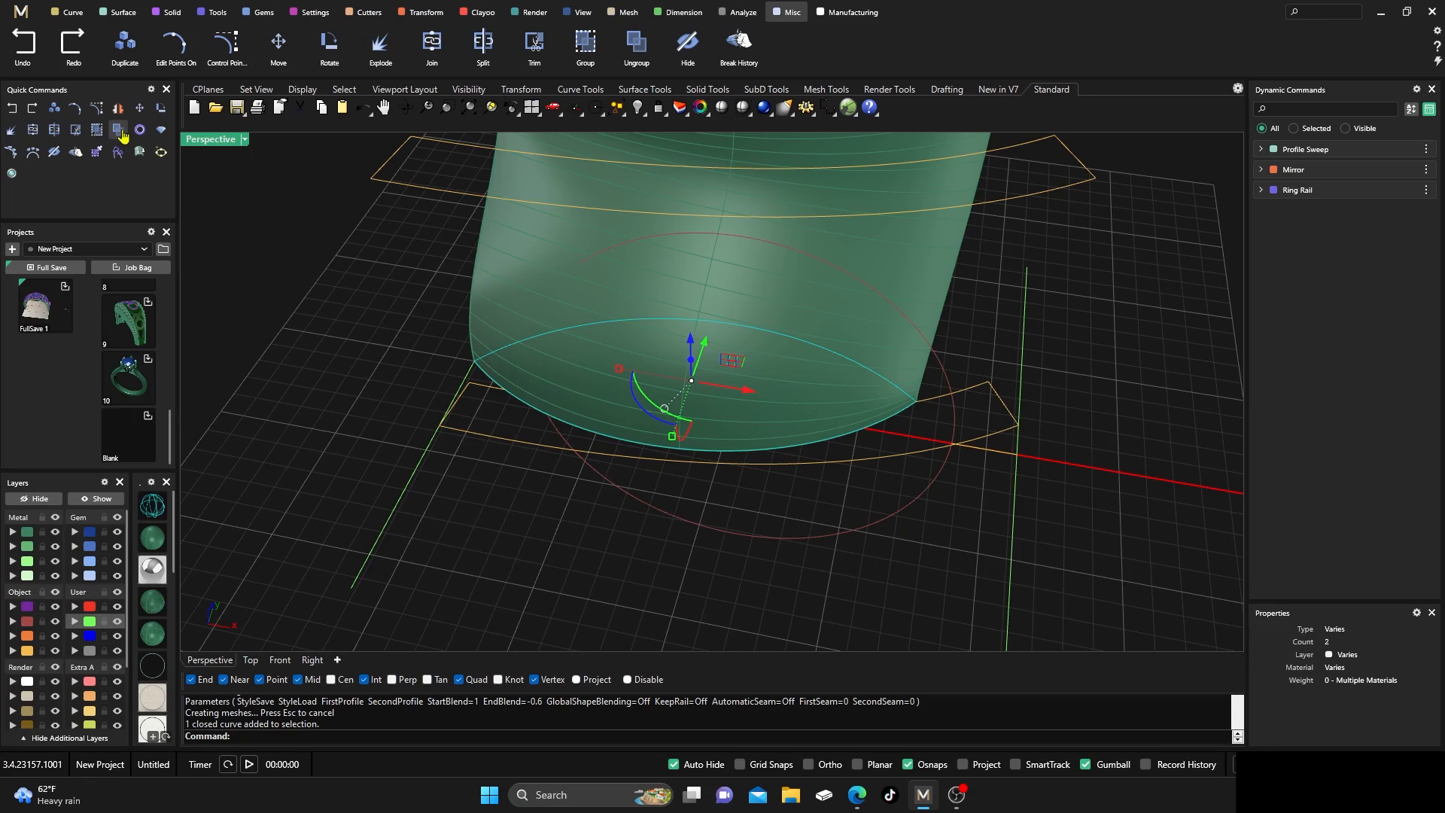
left_click(161, 112)
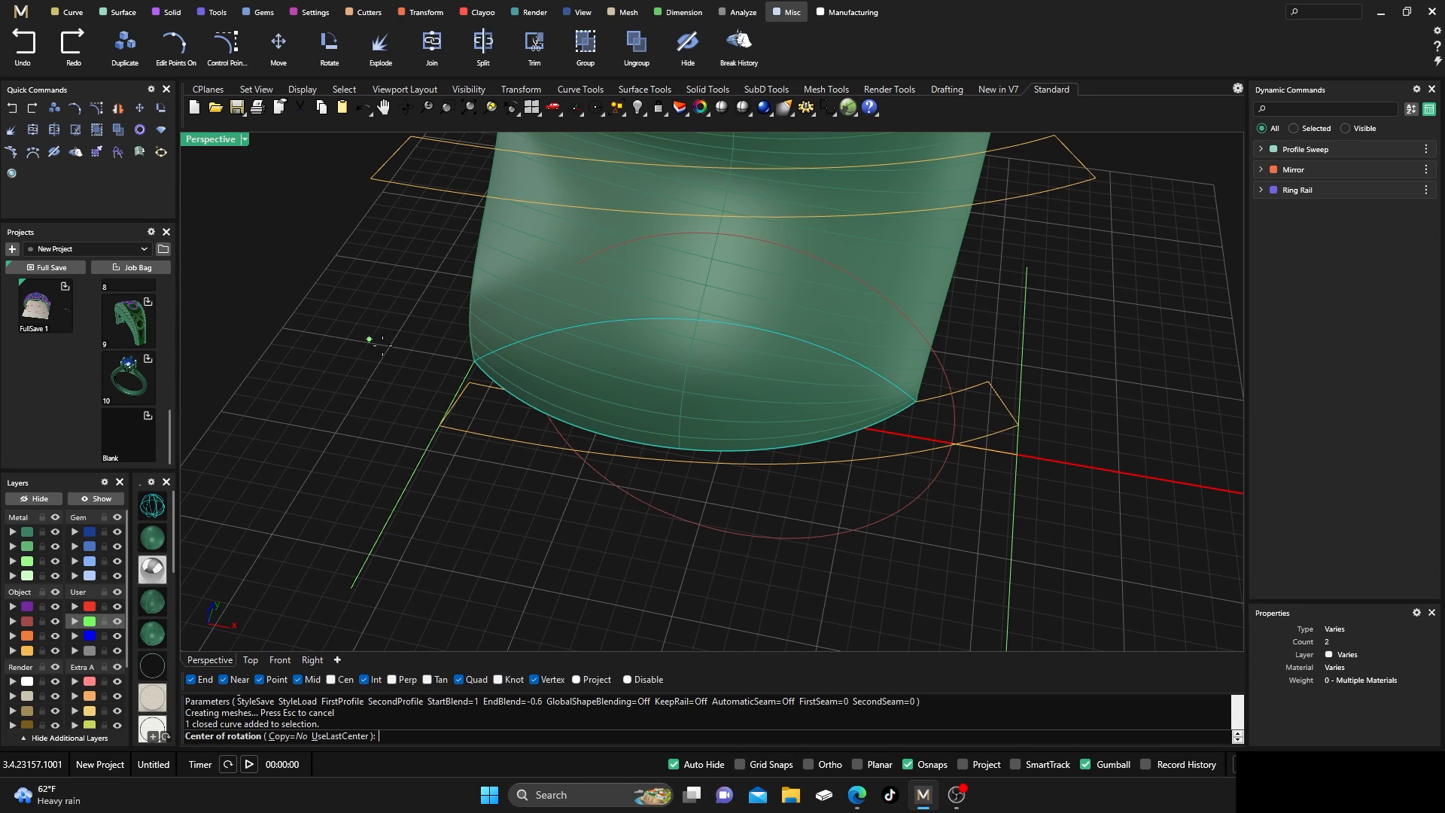
left_click(474, 362)
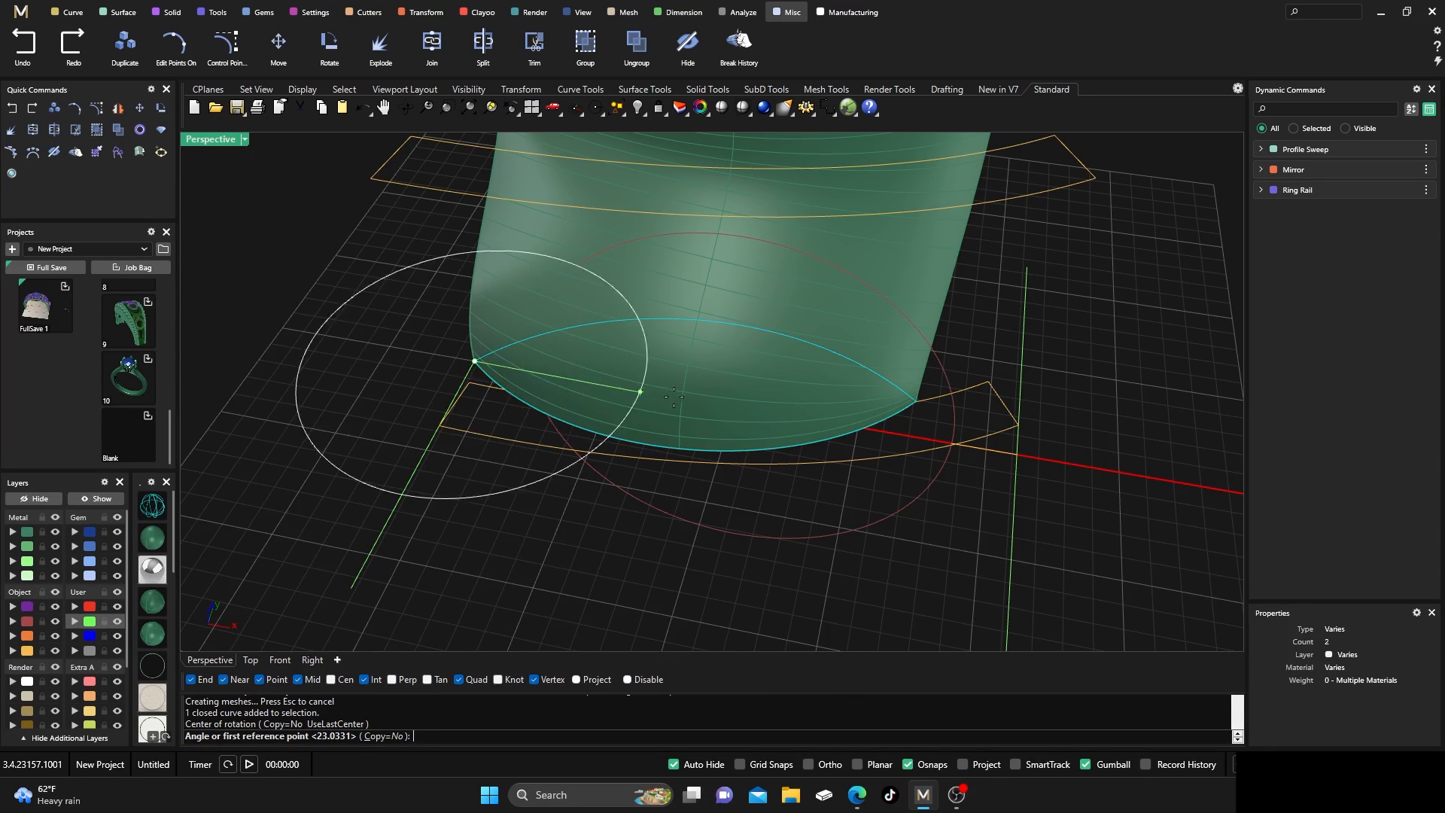
left_click(915, 401)
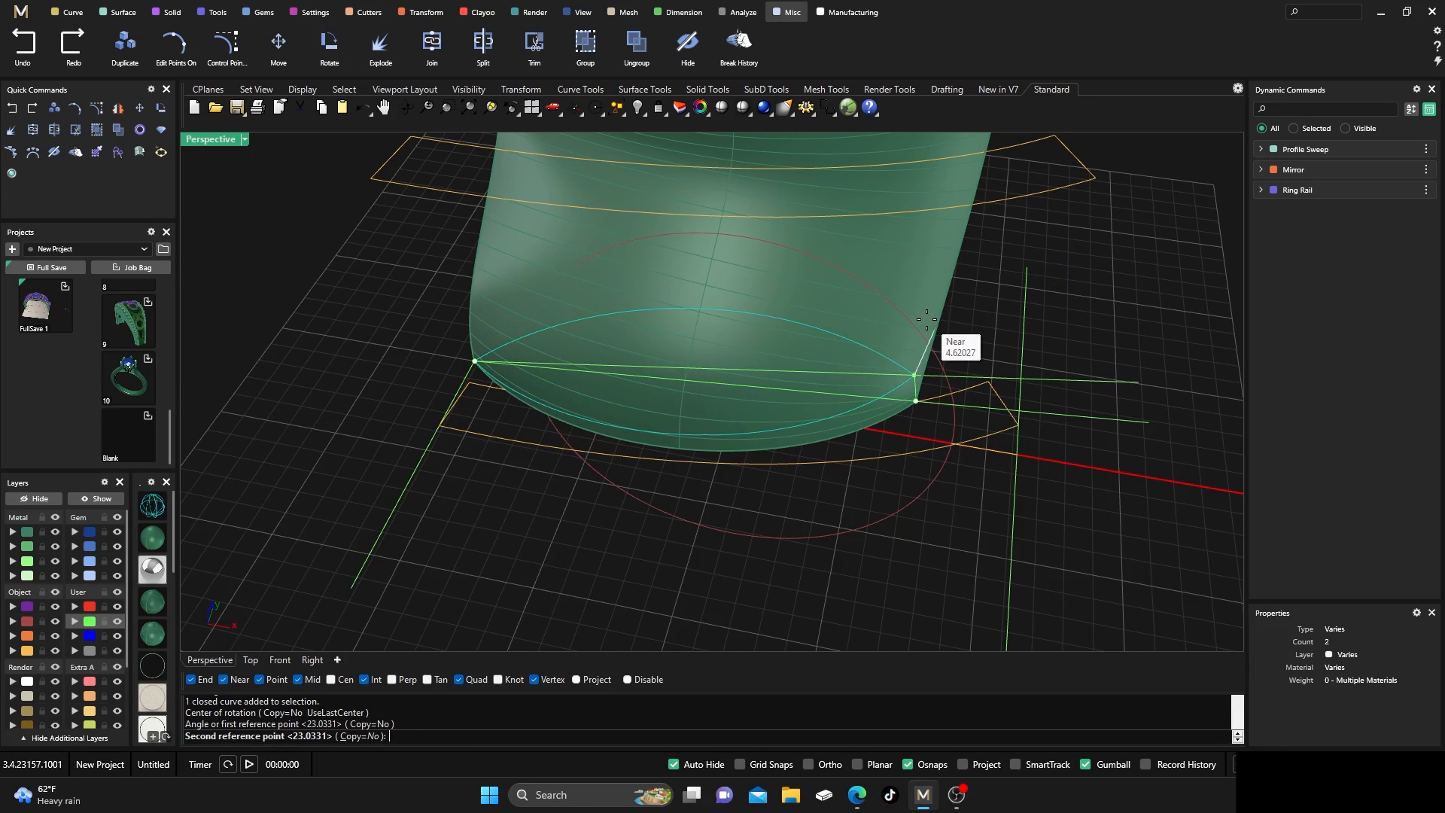
double_click(218, 139)
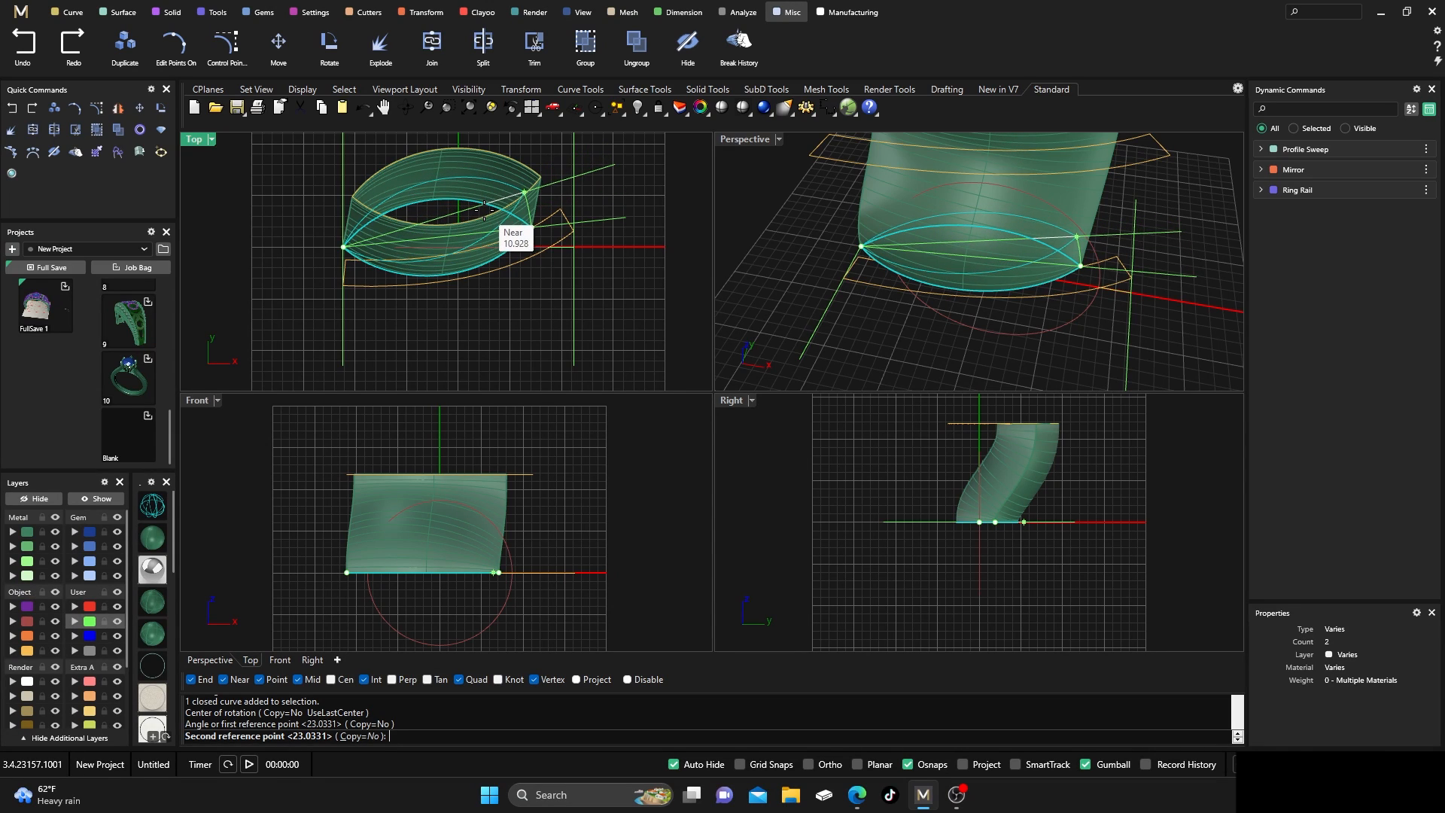
left_click(485, 214)
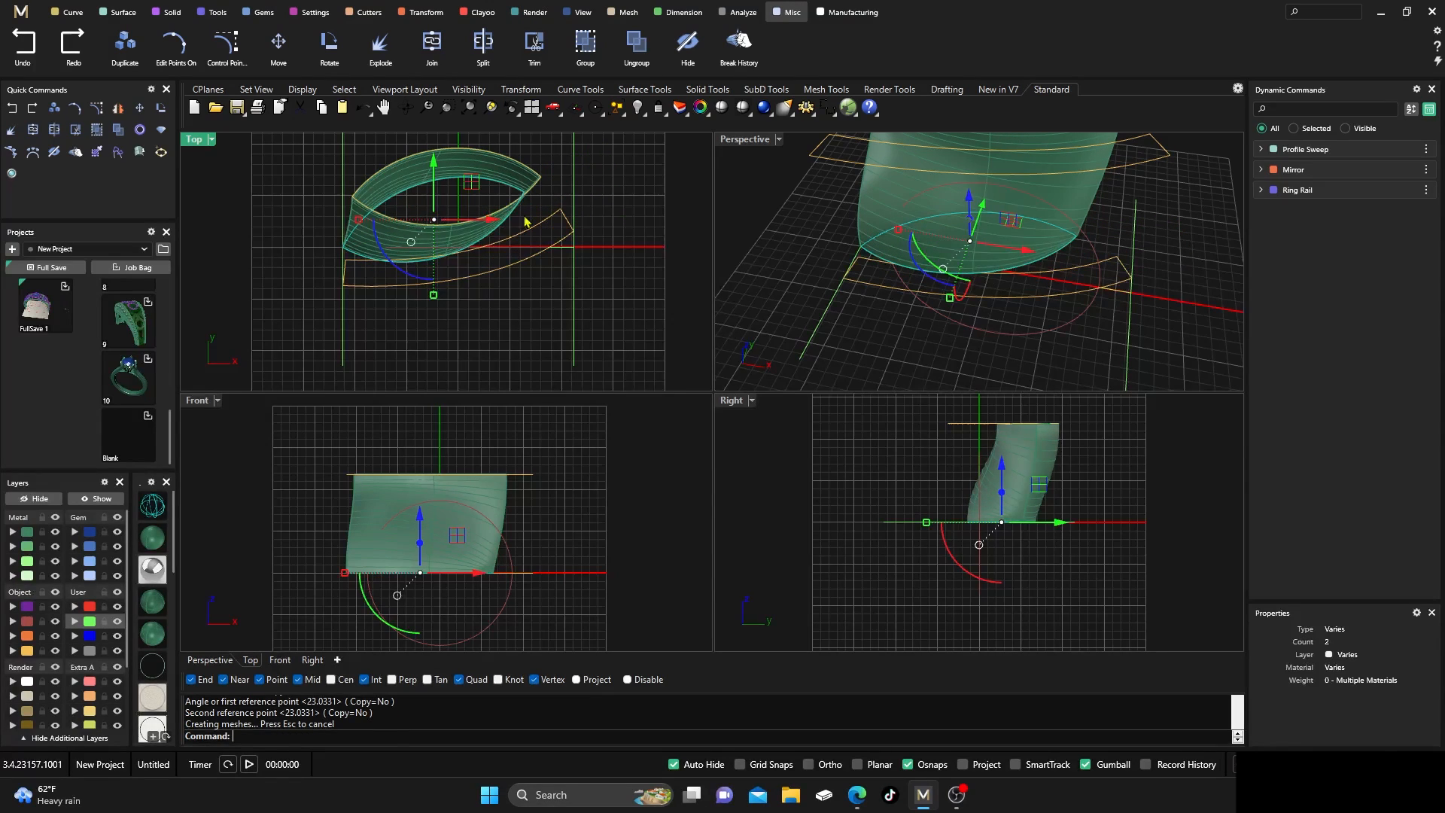
double_click(744, 140)
Move the inner negative-X corner point shared by the lower band profile's curves onto the lower marquise's end point on the guide line
scroll(617, 399, "down", 5)
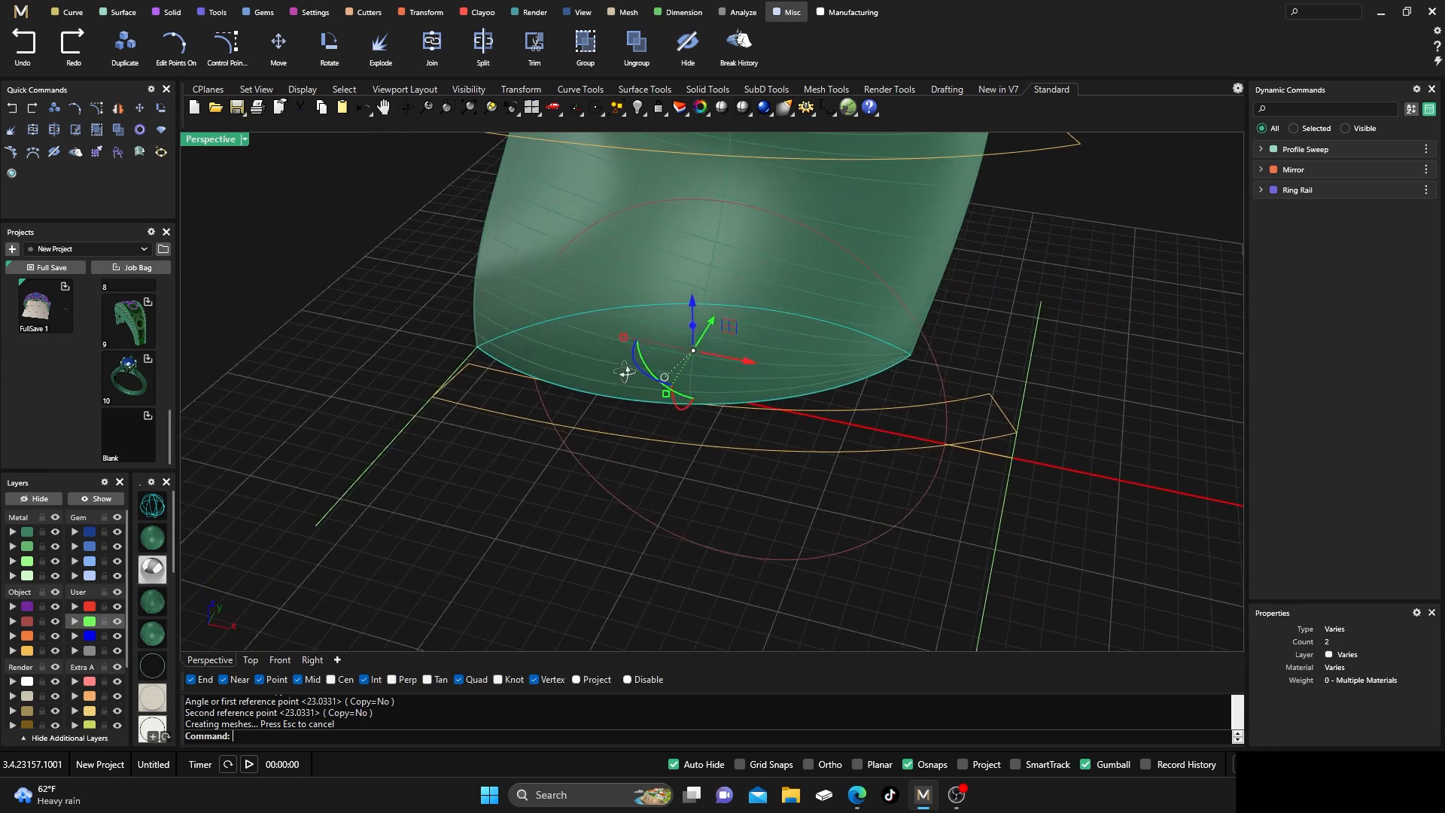
right_click_drag(618, 399, 622, 513)
key("Escape")
scroll(622, 512, "up", 3)
left_click(714, 419)
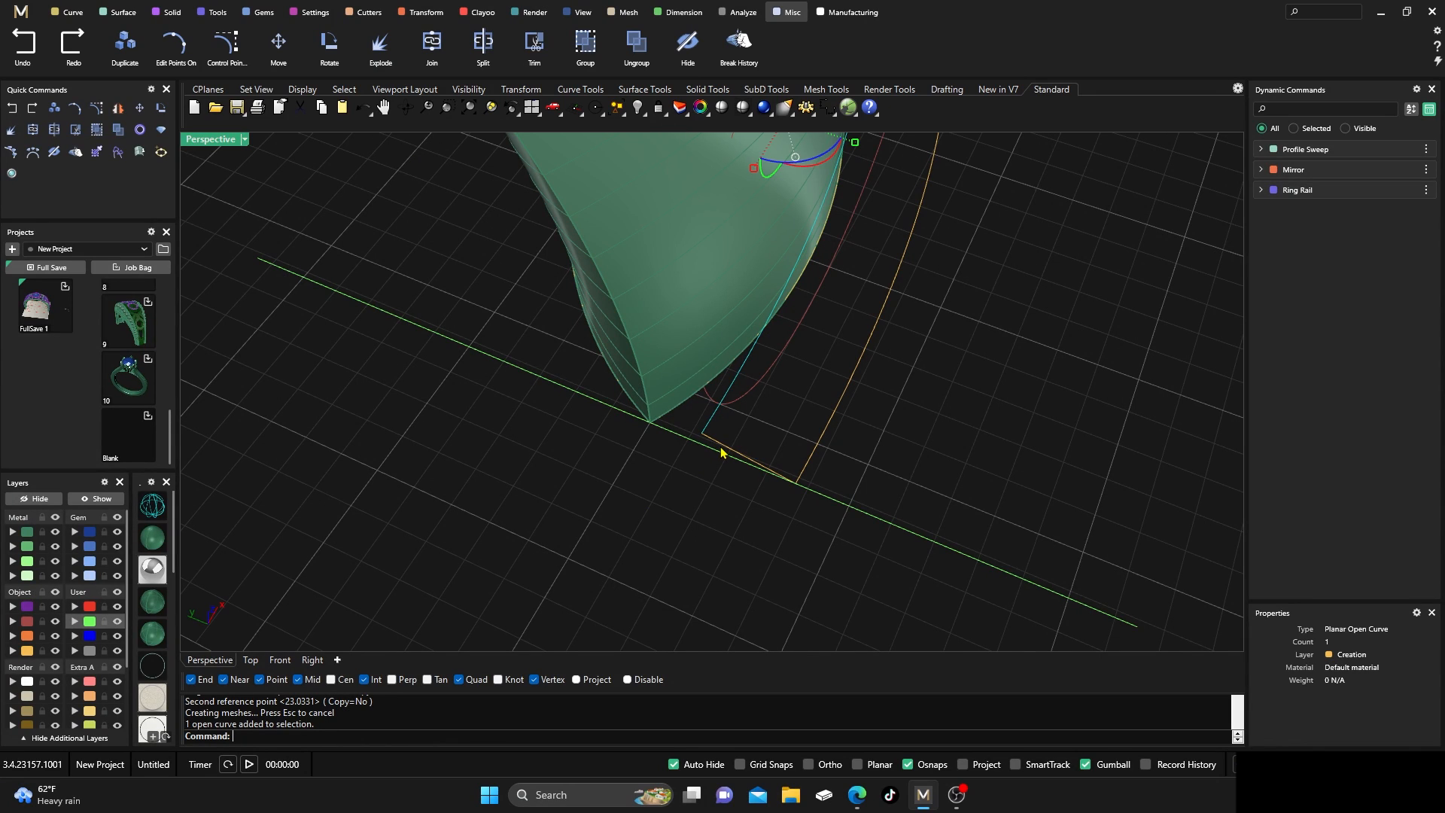
left_click(726, 449, "shift")
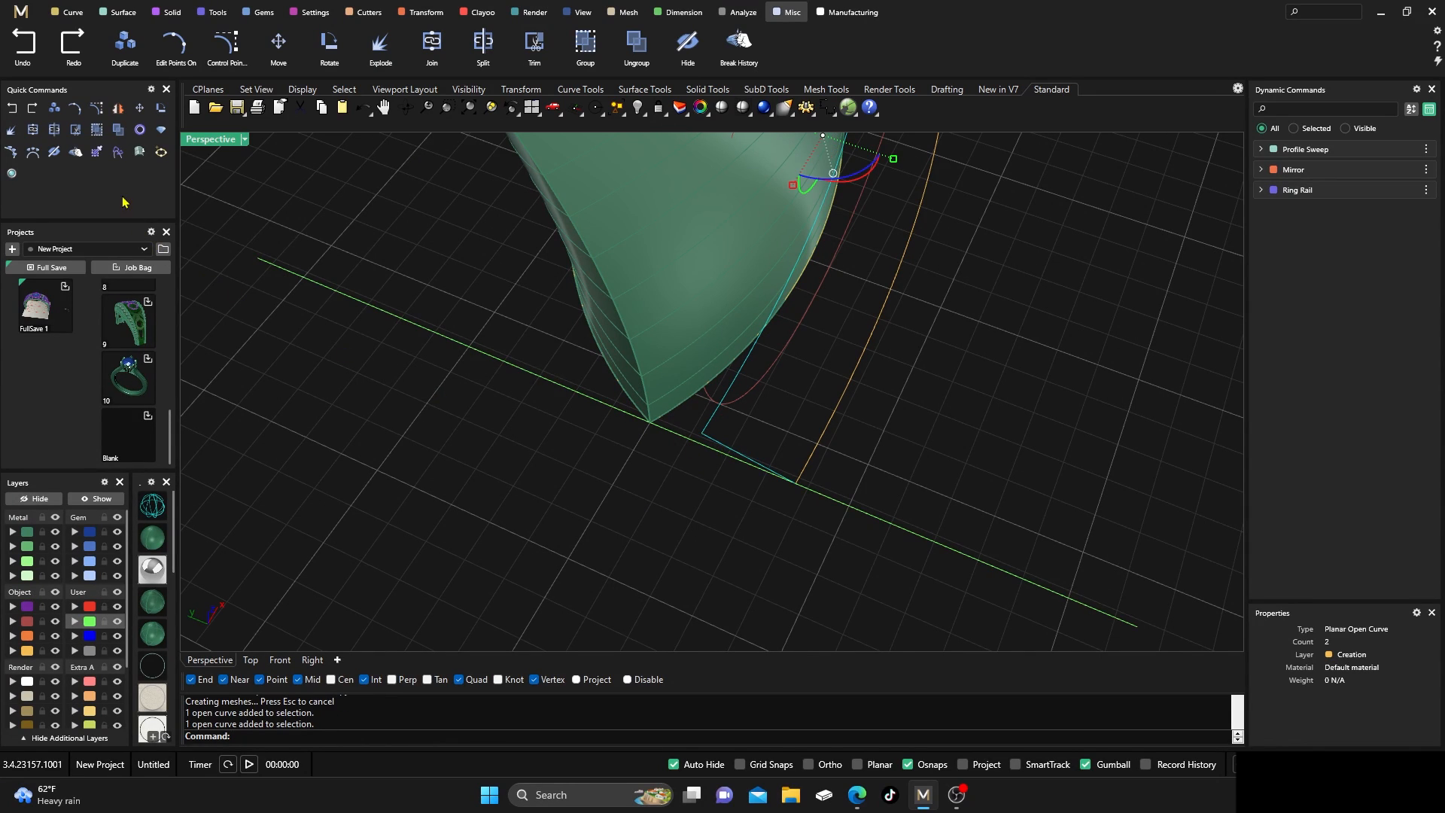
left_click(99, 127)
left_click_drag(713, 475, 695, 425)
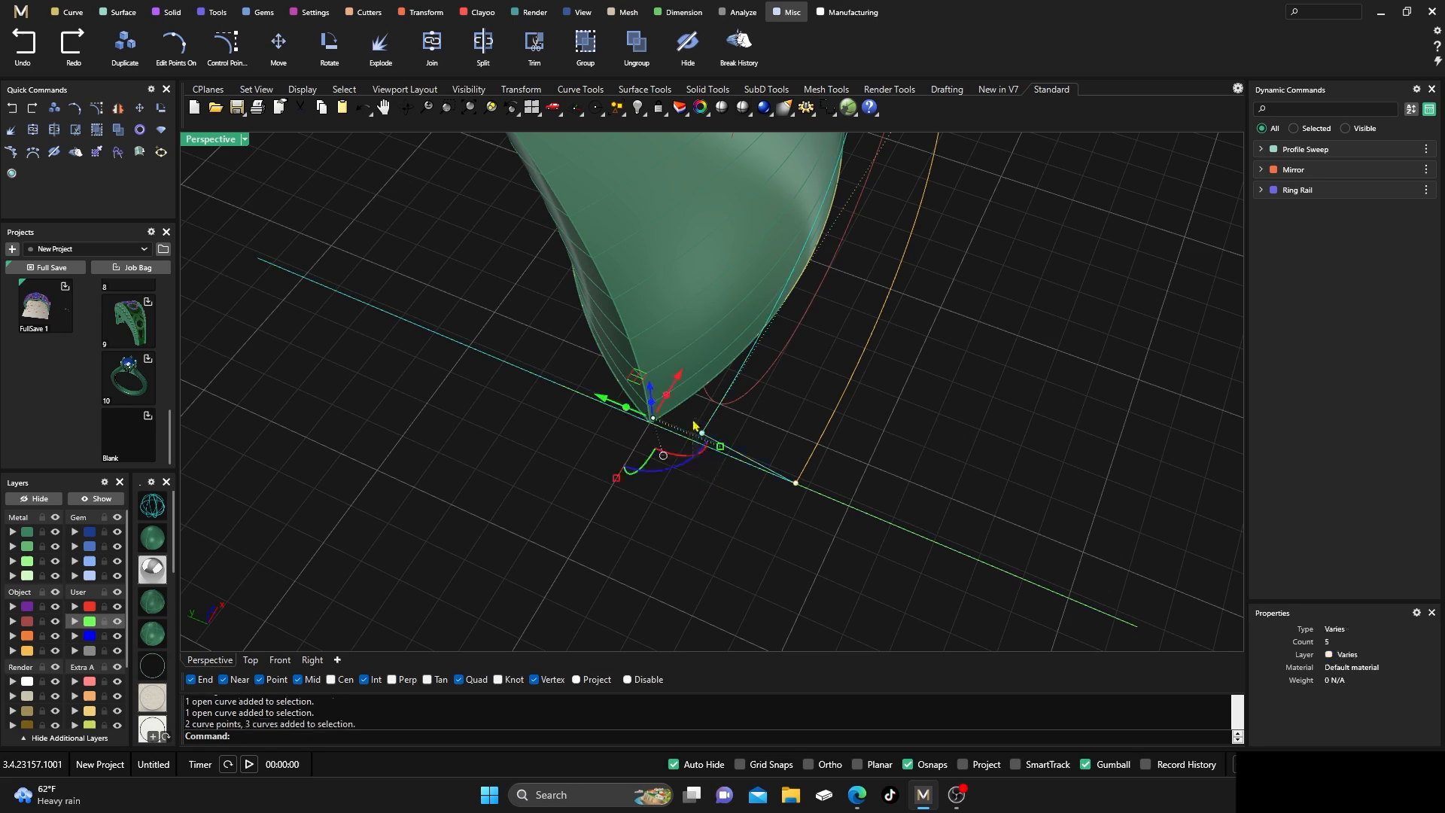
left_click(505, 361, "ctrl")
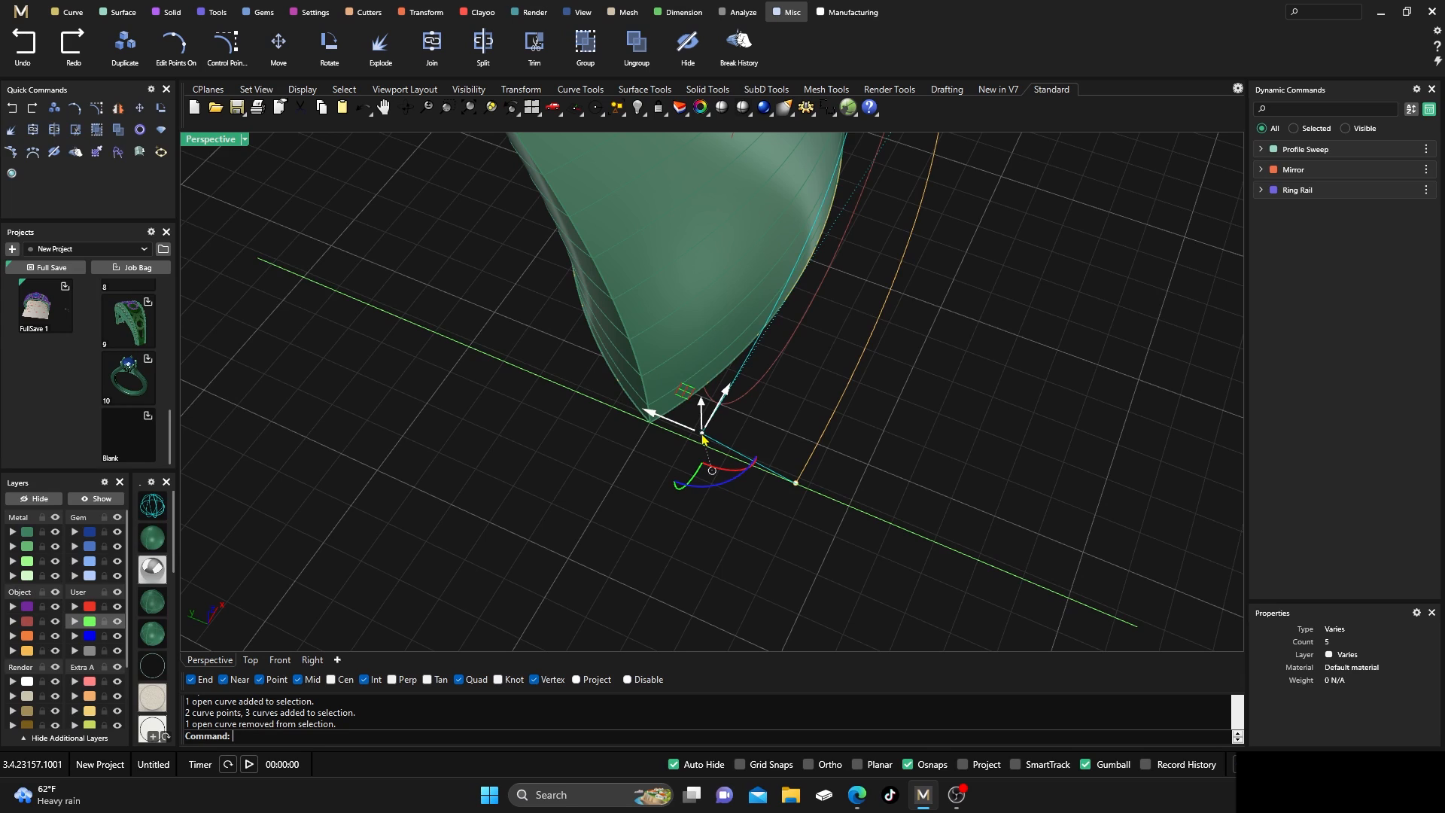
left_click_drag(702, 437, 650, 422)
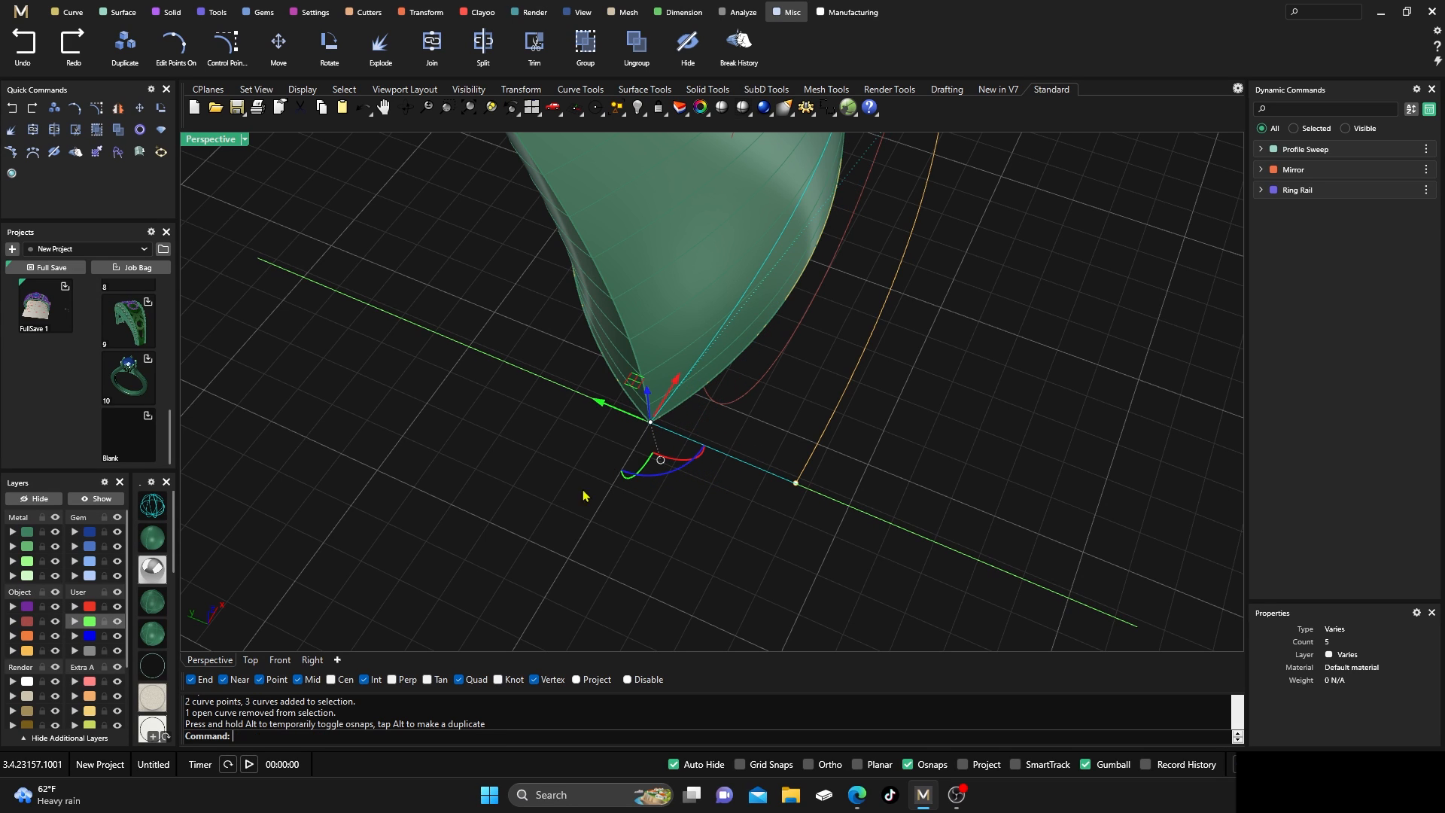
key("F10")
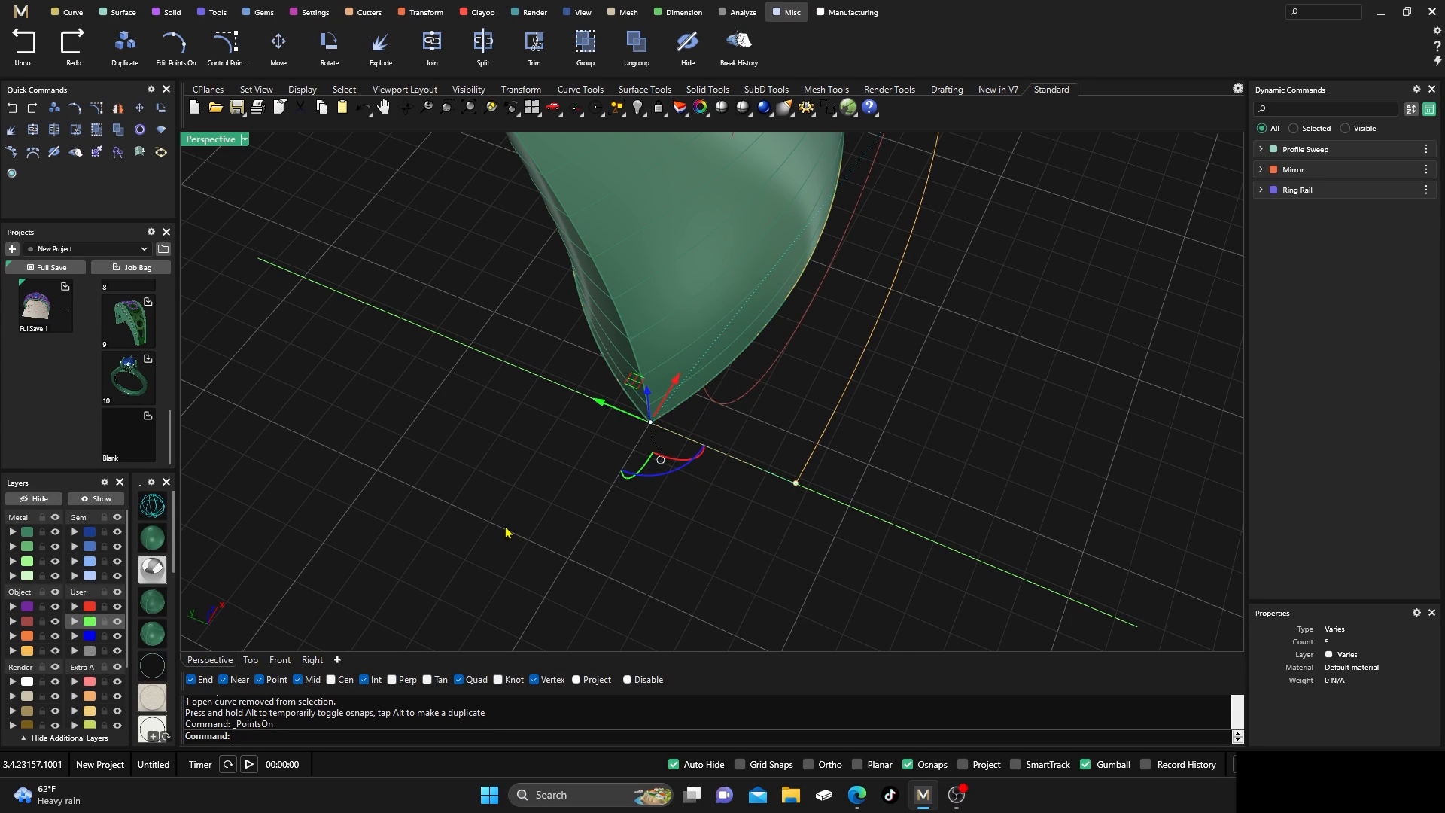
left_click(532, 525)
Move the green guide lines at both sides of the ring to the hidden User 04 layer
right_click_drag(532, 526, 519, 500)
scroll(488, 515, "down", 5)
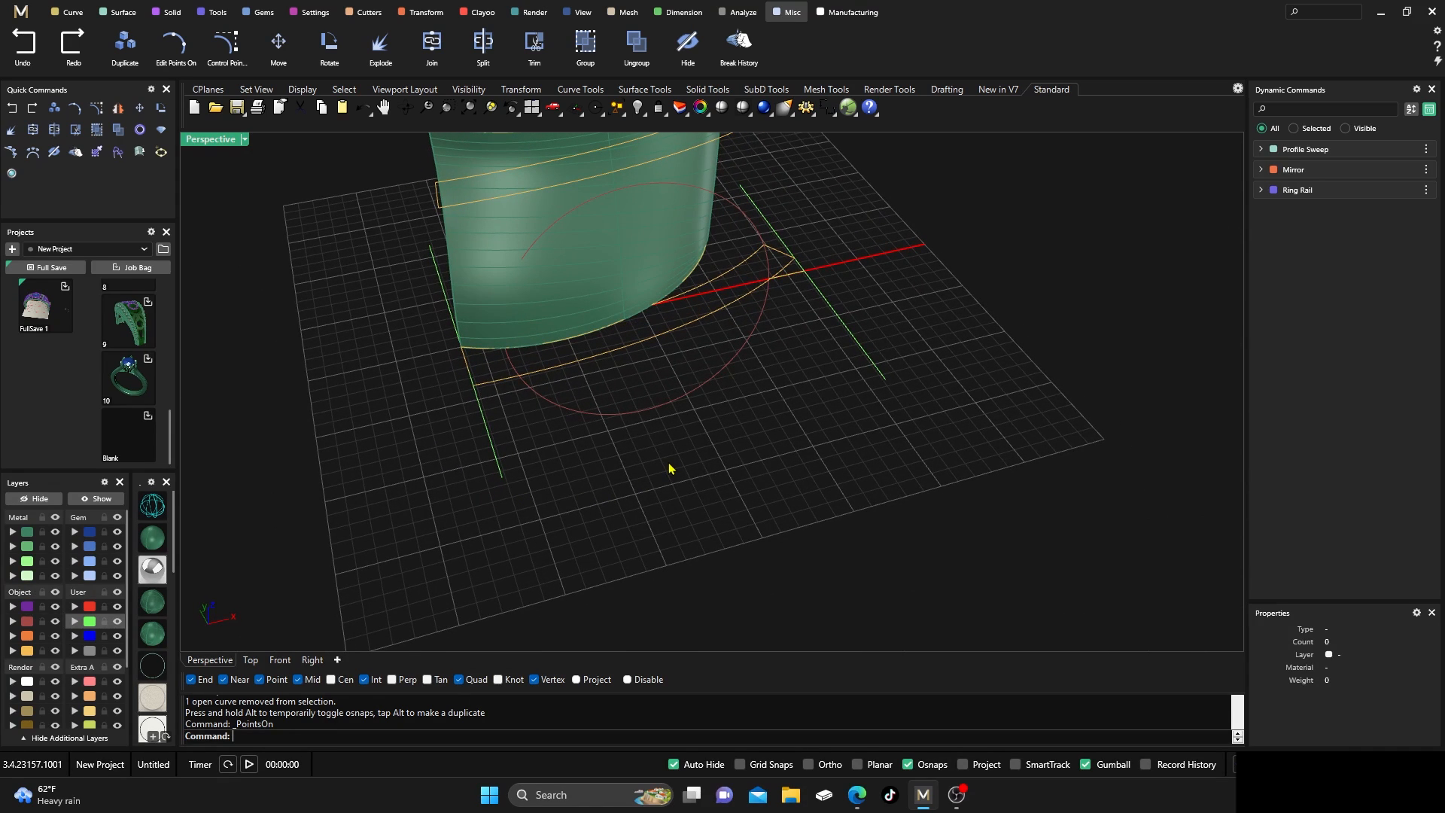
scroll(669, 468, "down", 5)
right_click_drag(669, 468, 683, 517)
left_click_drag(648, 566, 615, 533)
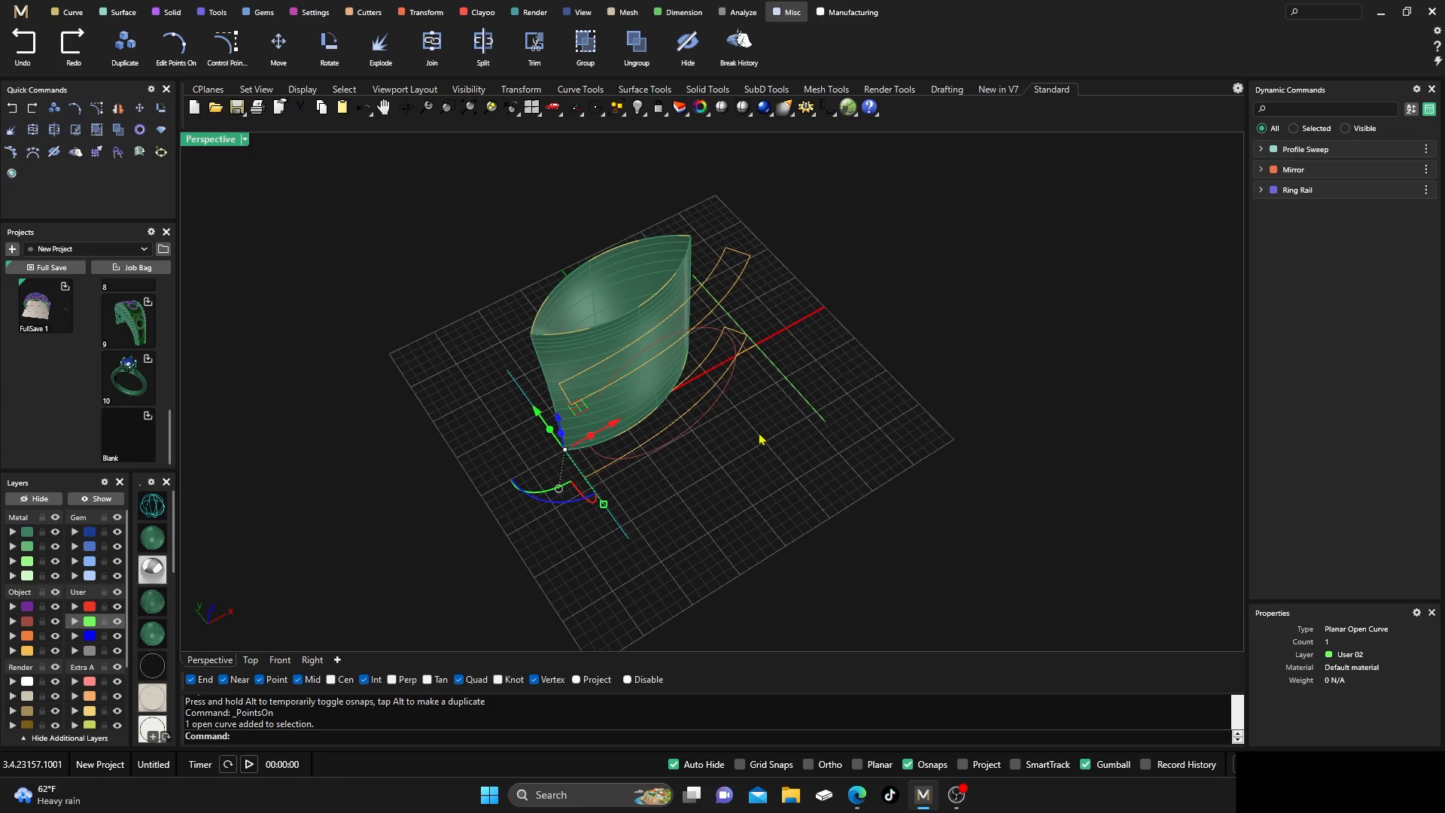
left_click(797, 402, "shift")
mouse_move(379, 511)
right_mouse_down()
mouse_move(433, 539)
mouse_move(387, 527)
right_mouse_up()
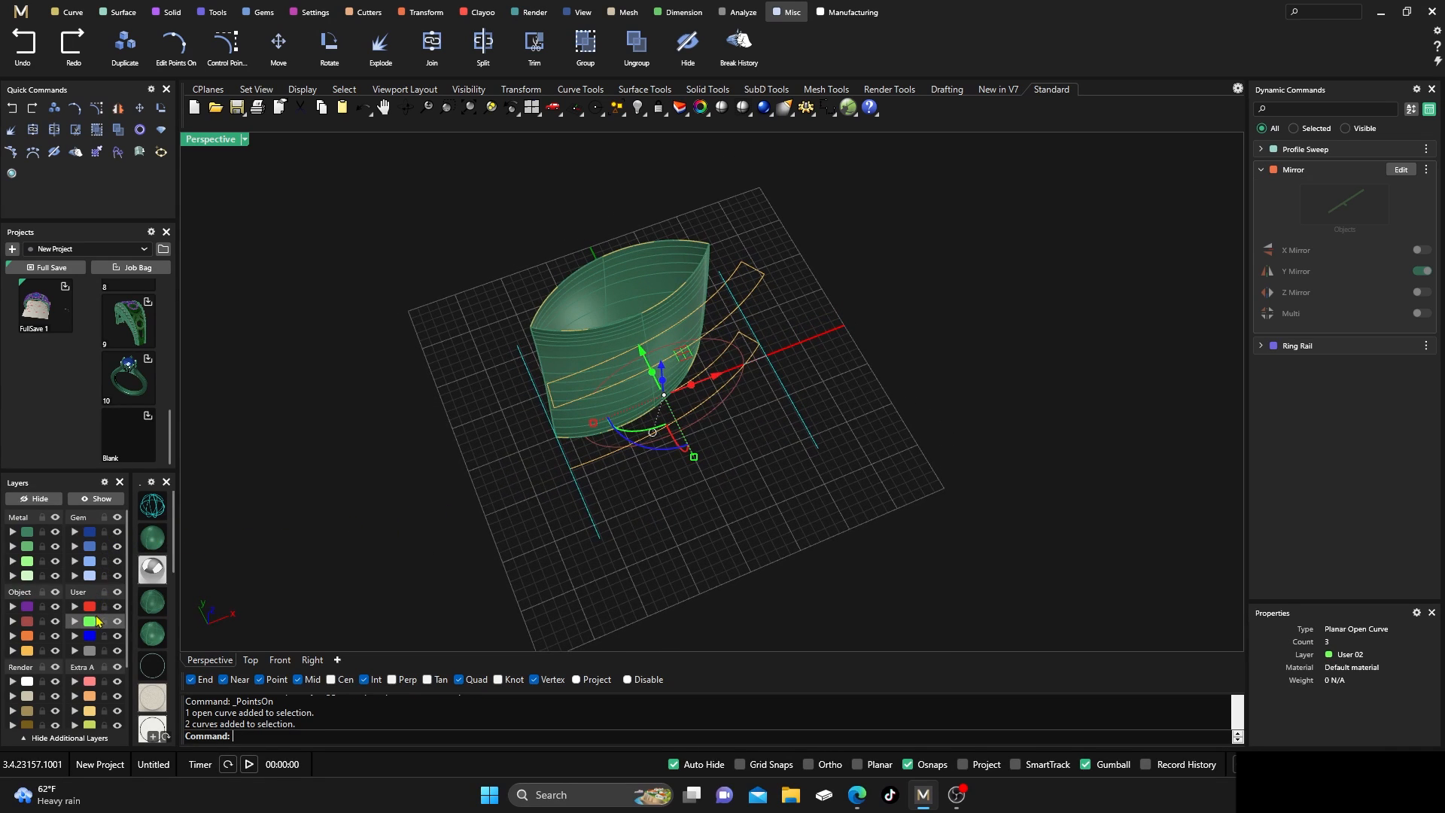
left_click(75, 651)
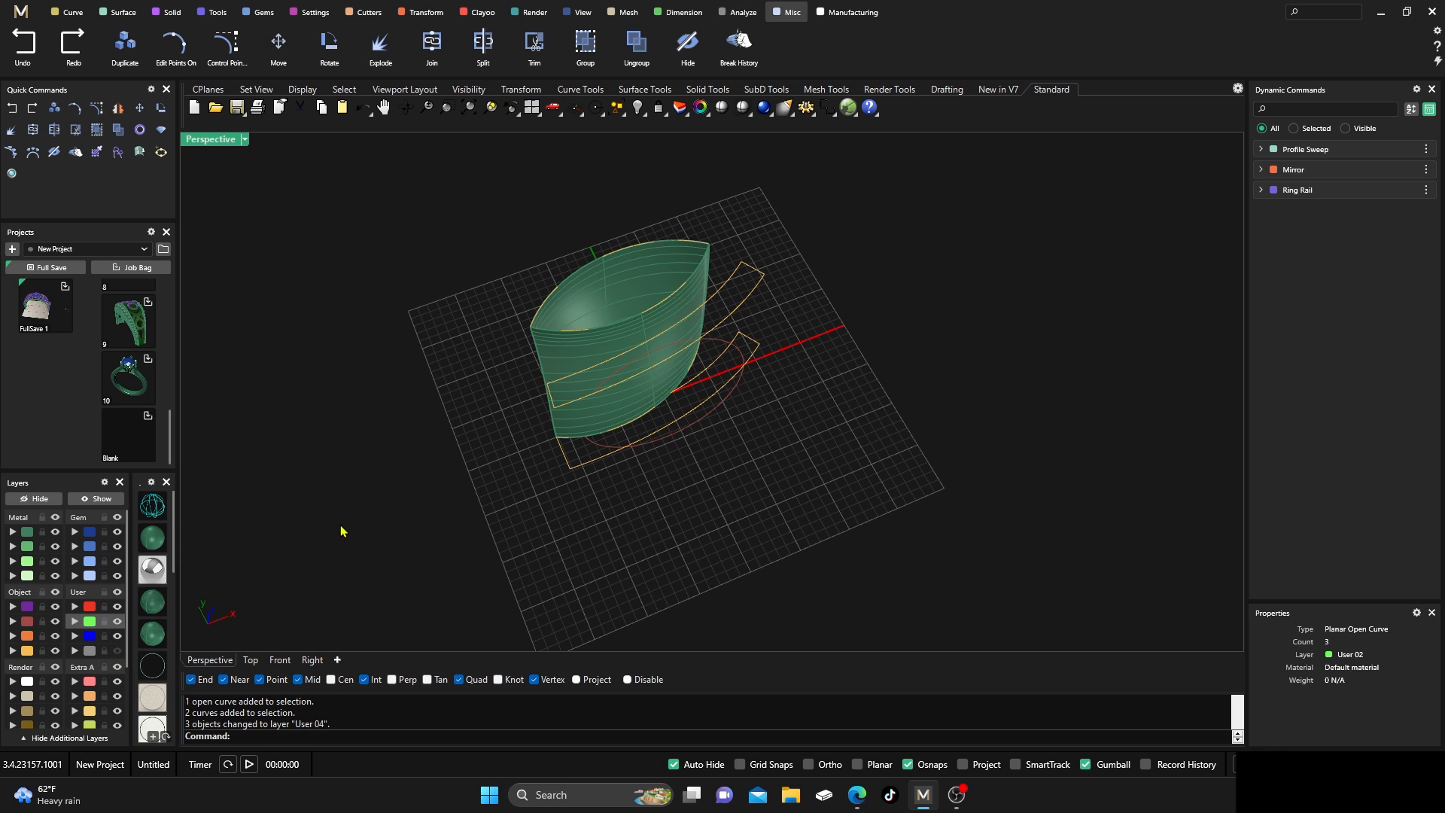
On the red User layer, draw two lines joining the upper and lower band profiles' inner and outer corners at the positive-X end
mouse_move(340, 531)
right_mouse_down()
mouse_move(351, 542)
mouse_move(326, 536)
right_mouse_up()
right_click_drag(485, 484, 601, 433)
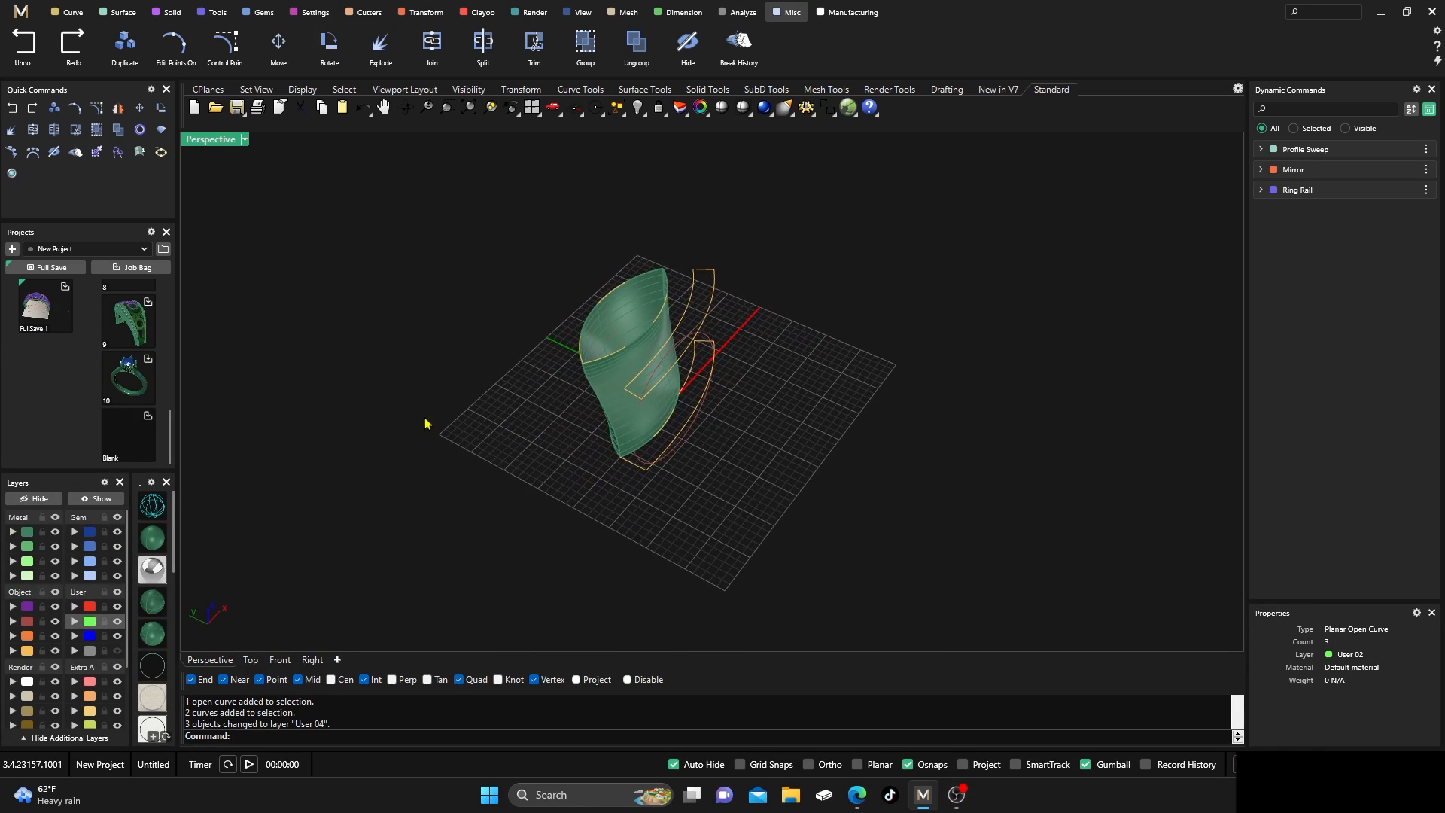
left_click(89, 608)
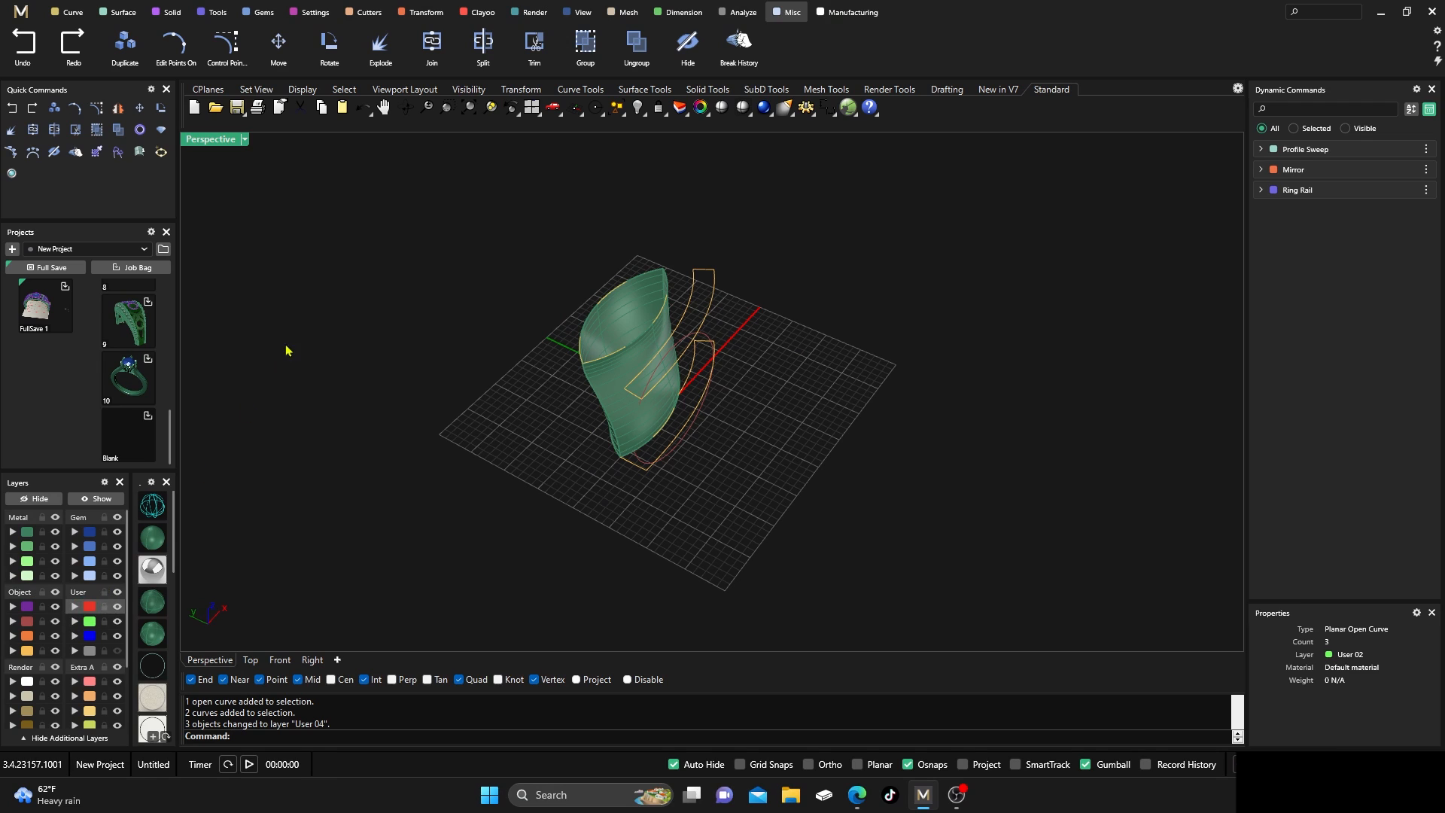
left_click(73, 12)
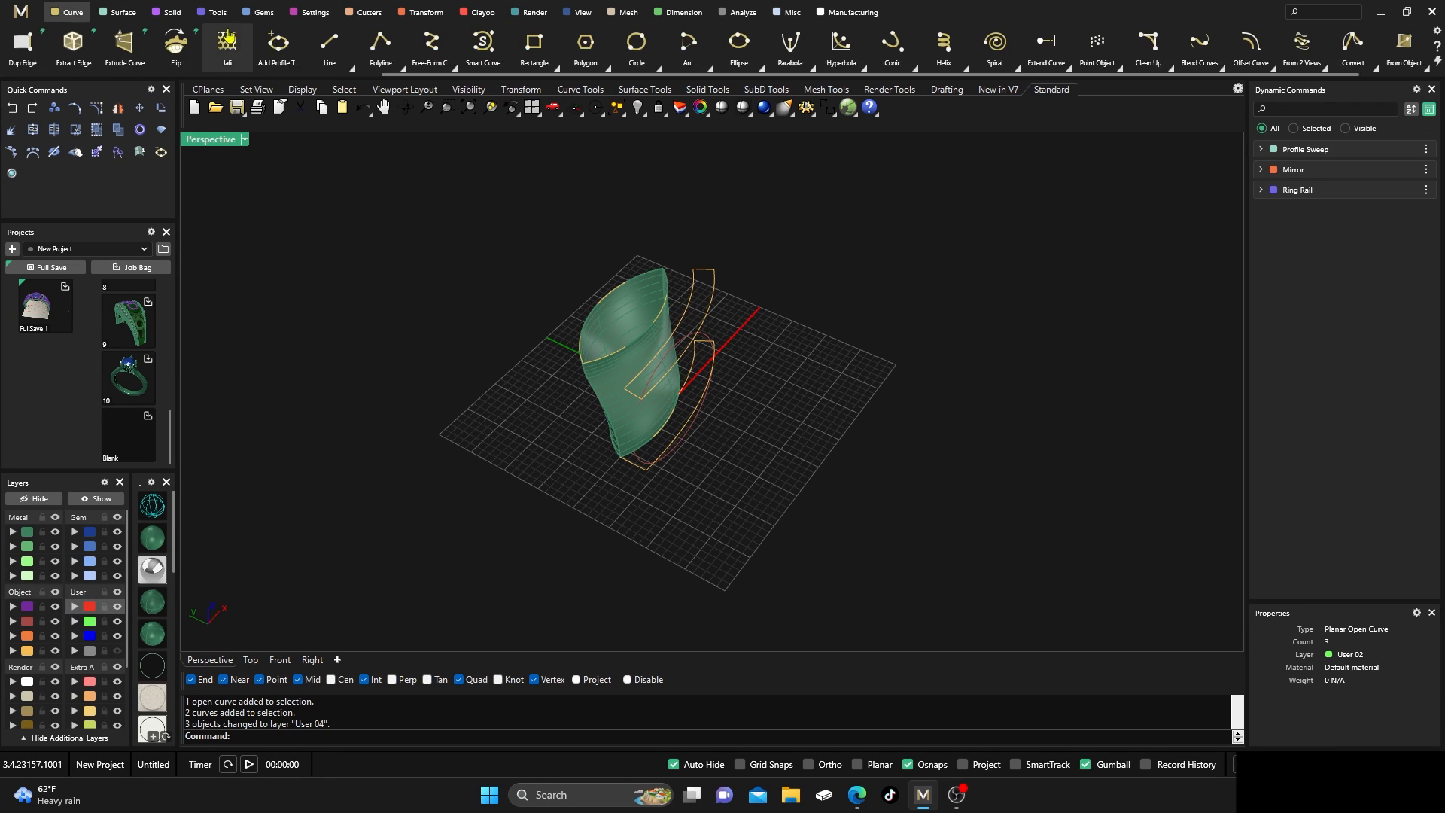
scroll(734, 329, "up", 5)
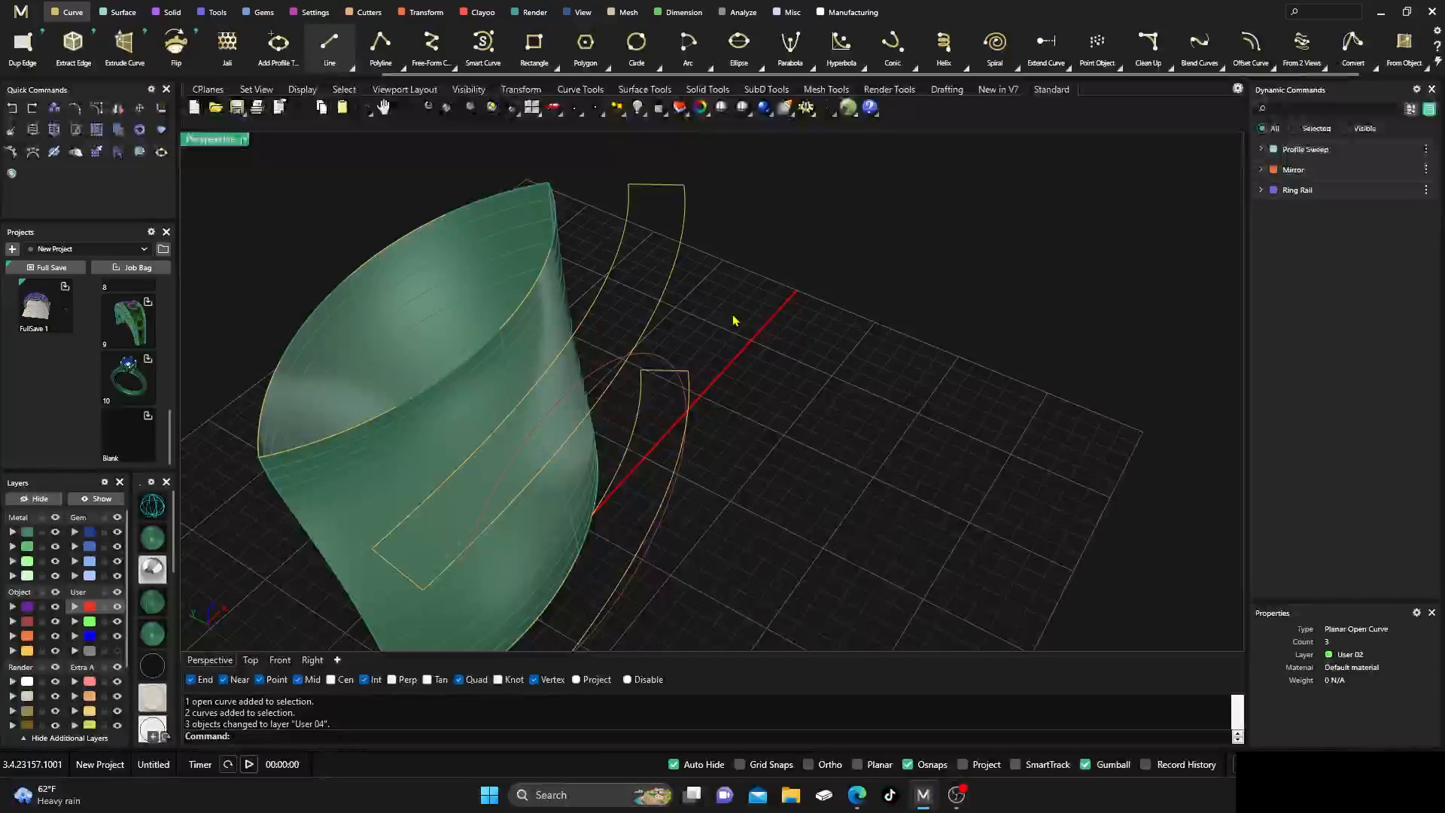
left_click(631, 184)
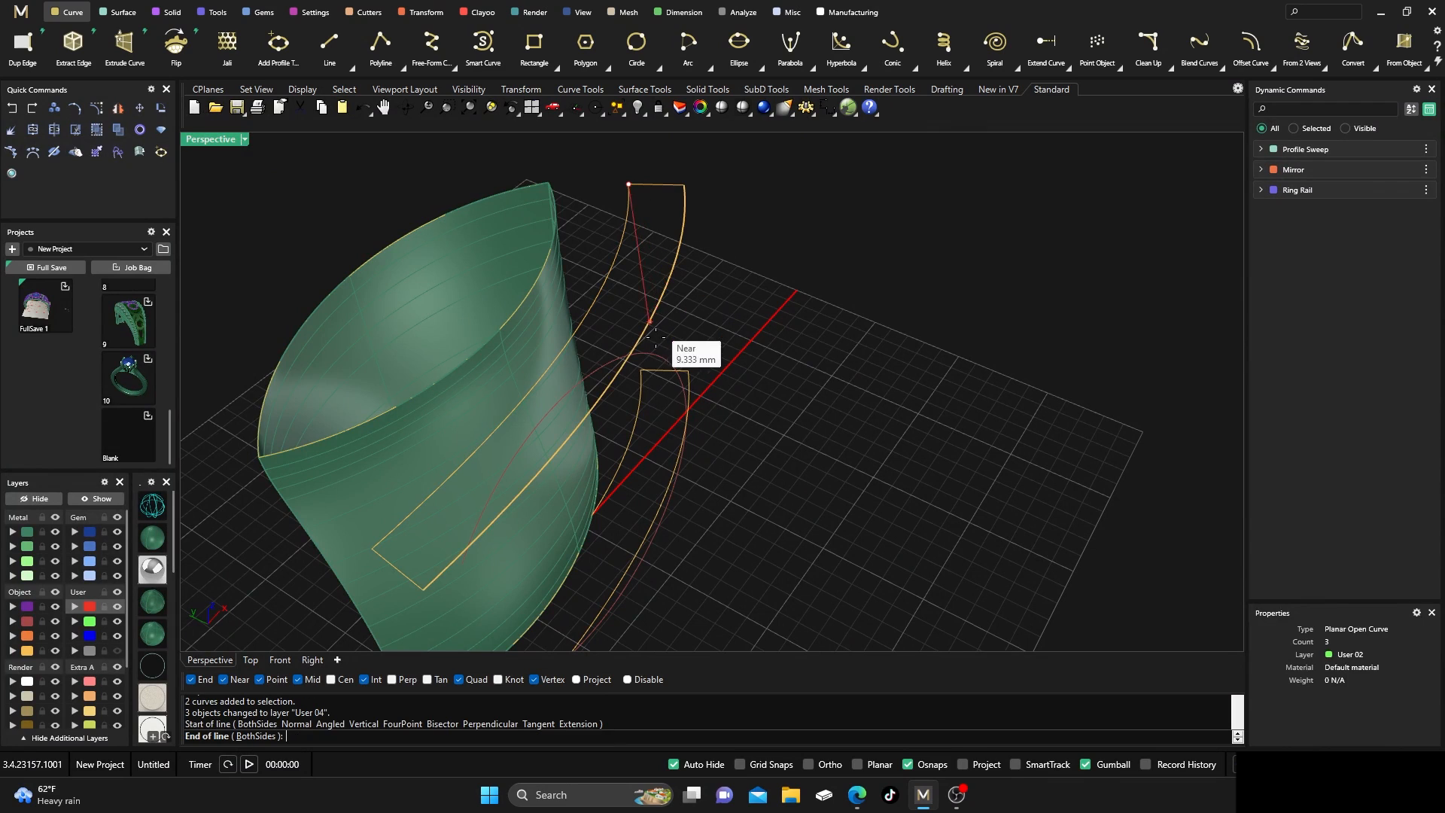
left_click(641, 370)
key("Return")
left_click(684, 184)
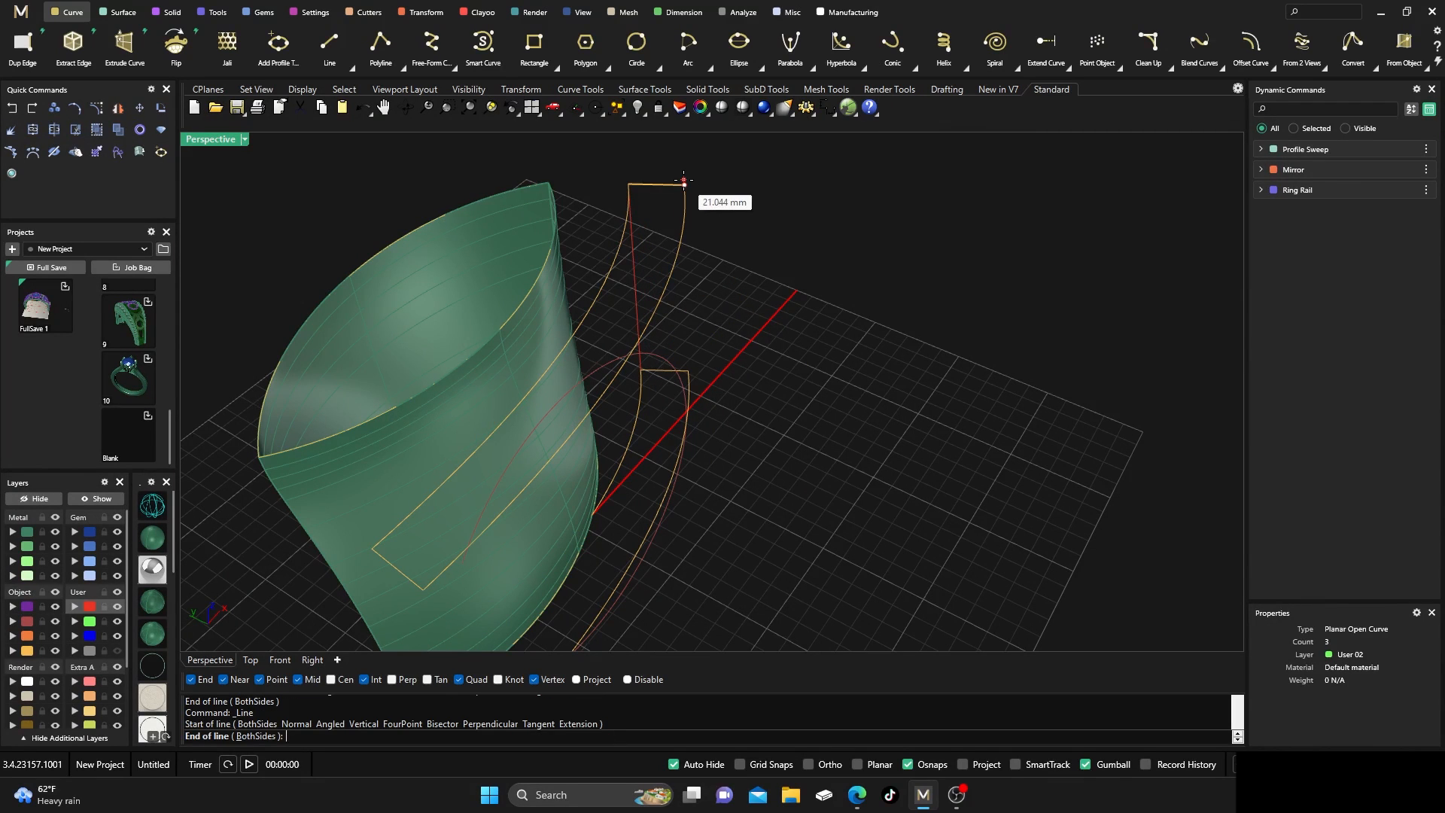
left_click(687, 371)
Draw the outer and inner corner lines between the band profiles at the negative-X end, hiding the marquise sweep's layer to reach the lower corner
scroll(847, 298, "down", 3)
right_click_drag(846, 299, 843, 387)
key("Return")
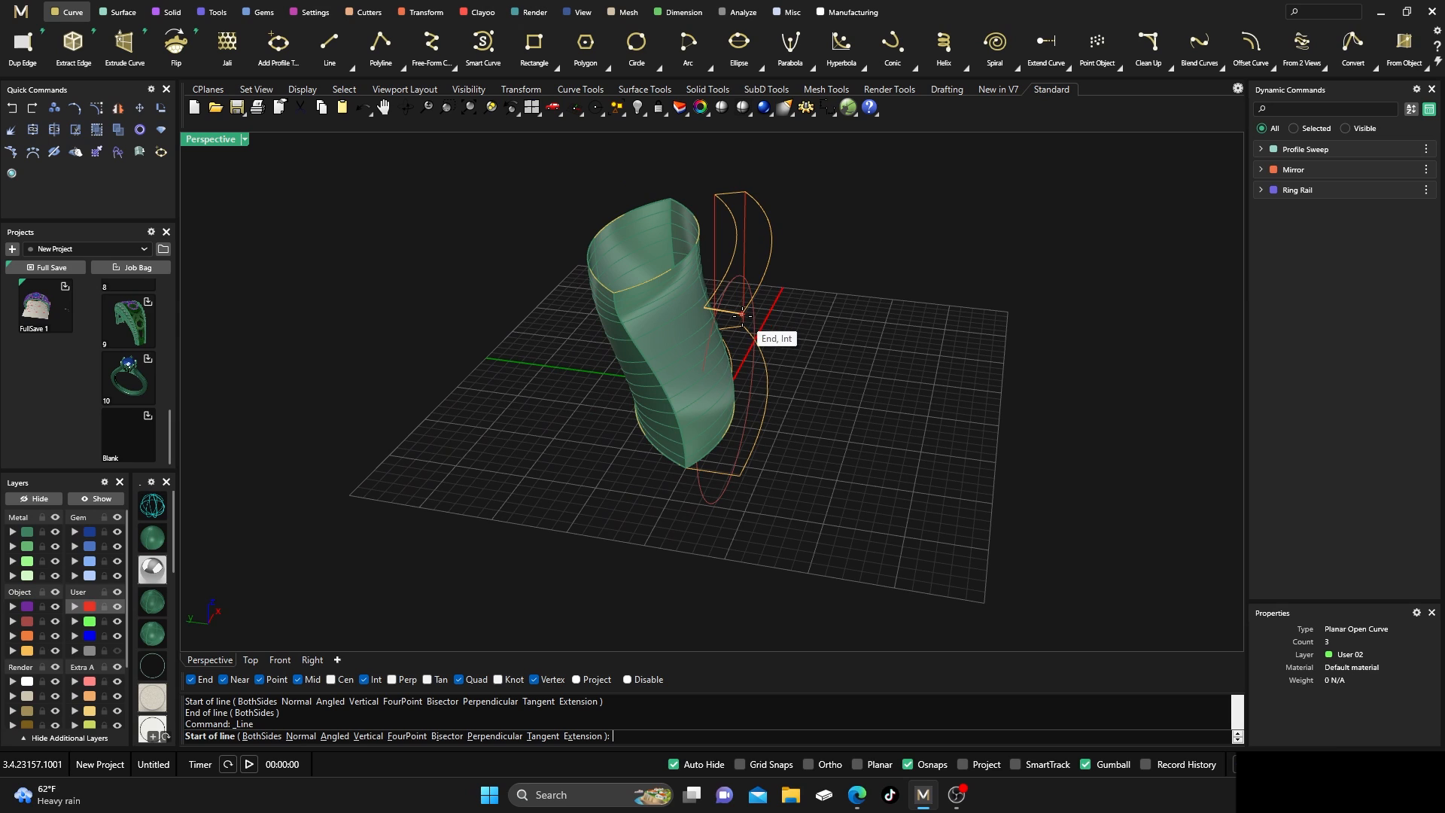
left_click(742, 314)
left_click(744, 471)
right_click_drag(743, 471, 836, 512)
key("Return")
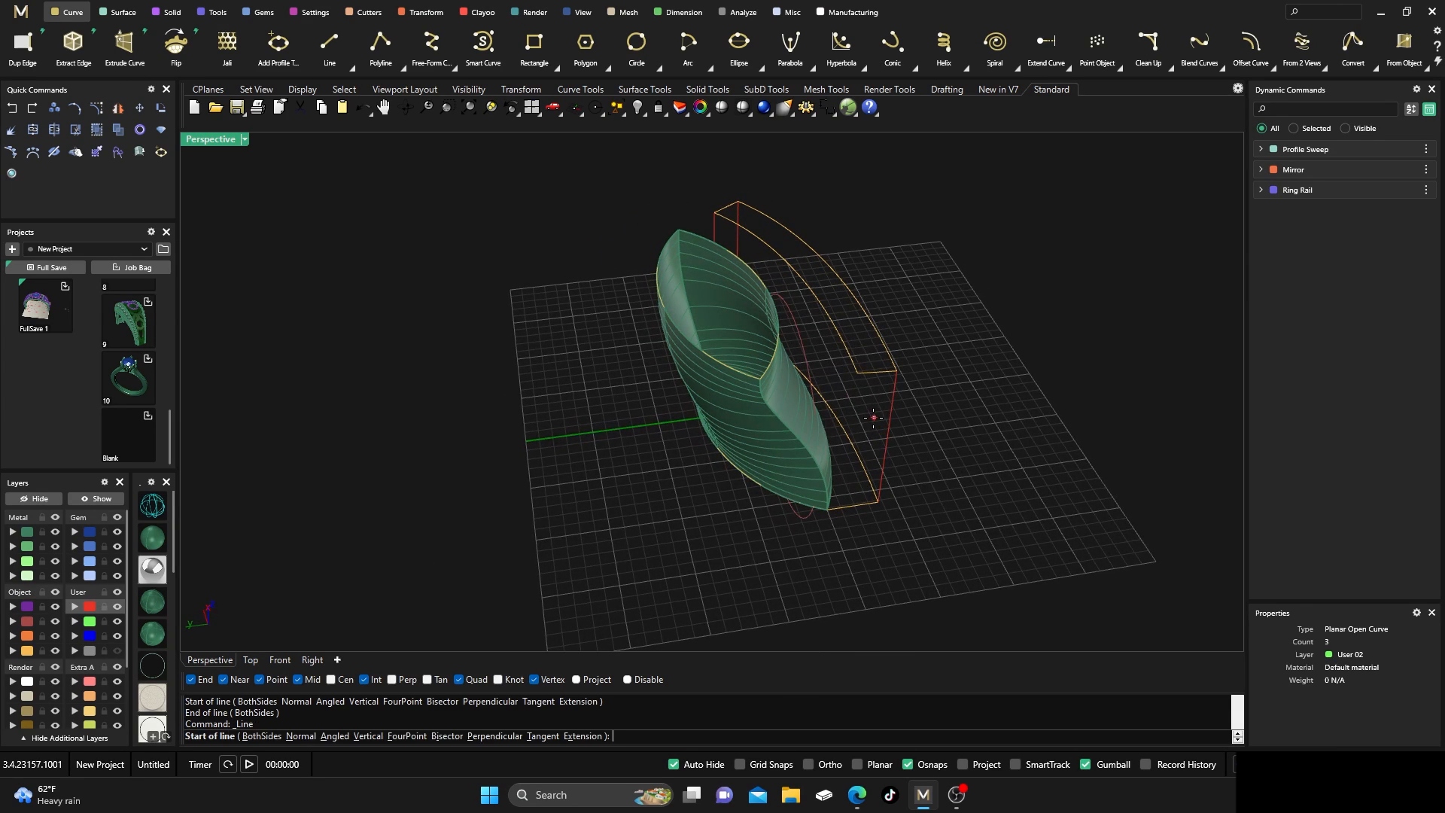
left_click(858, 375)
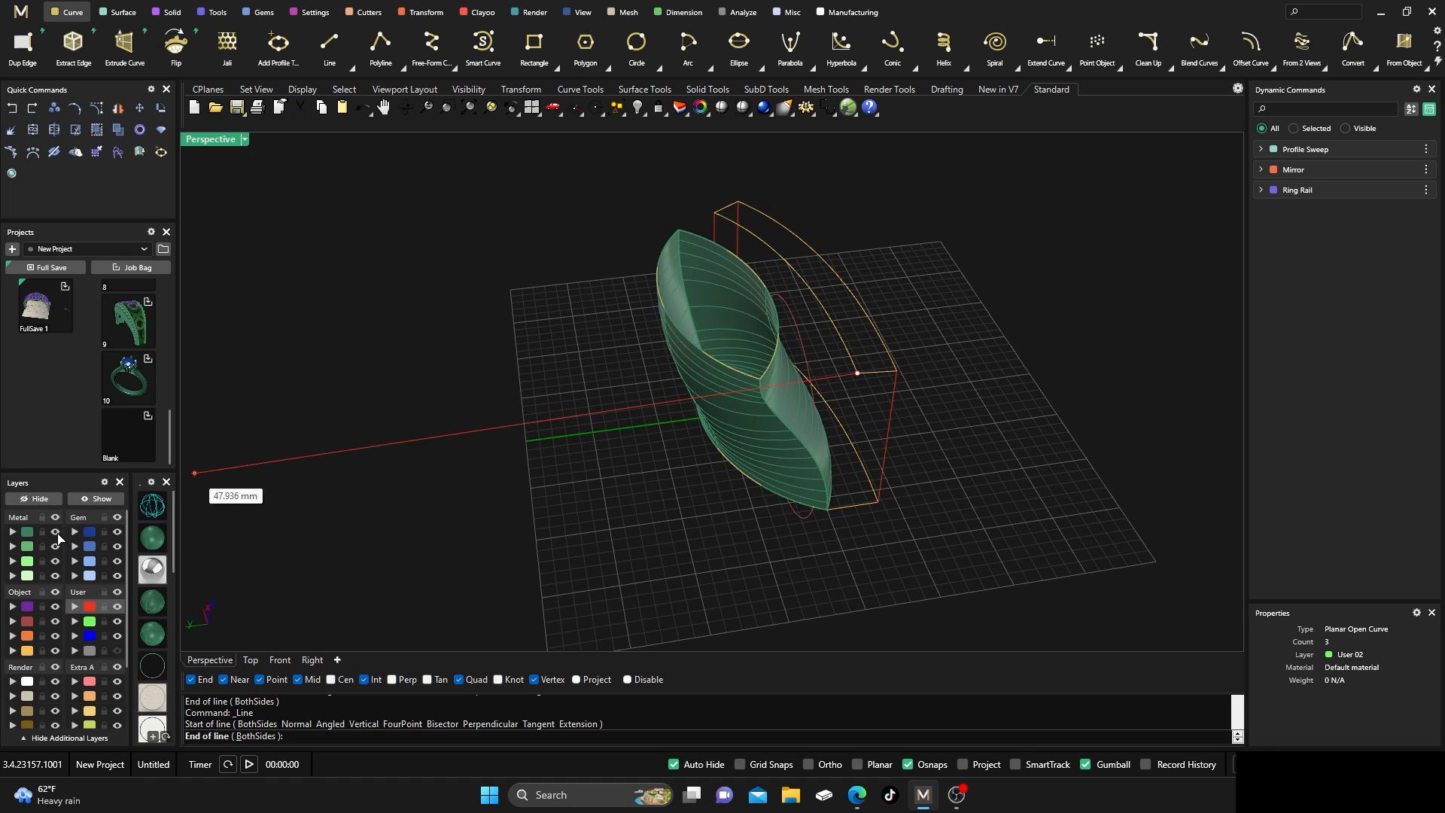
left_click(56, 533)
scroll(831, 506, "up", 5)
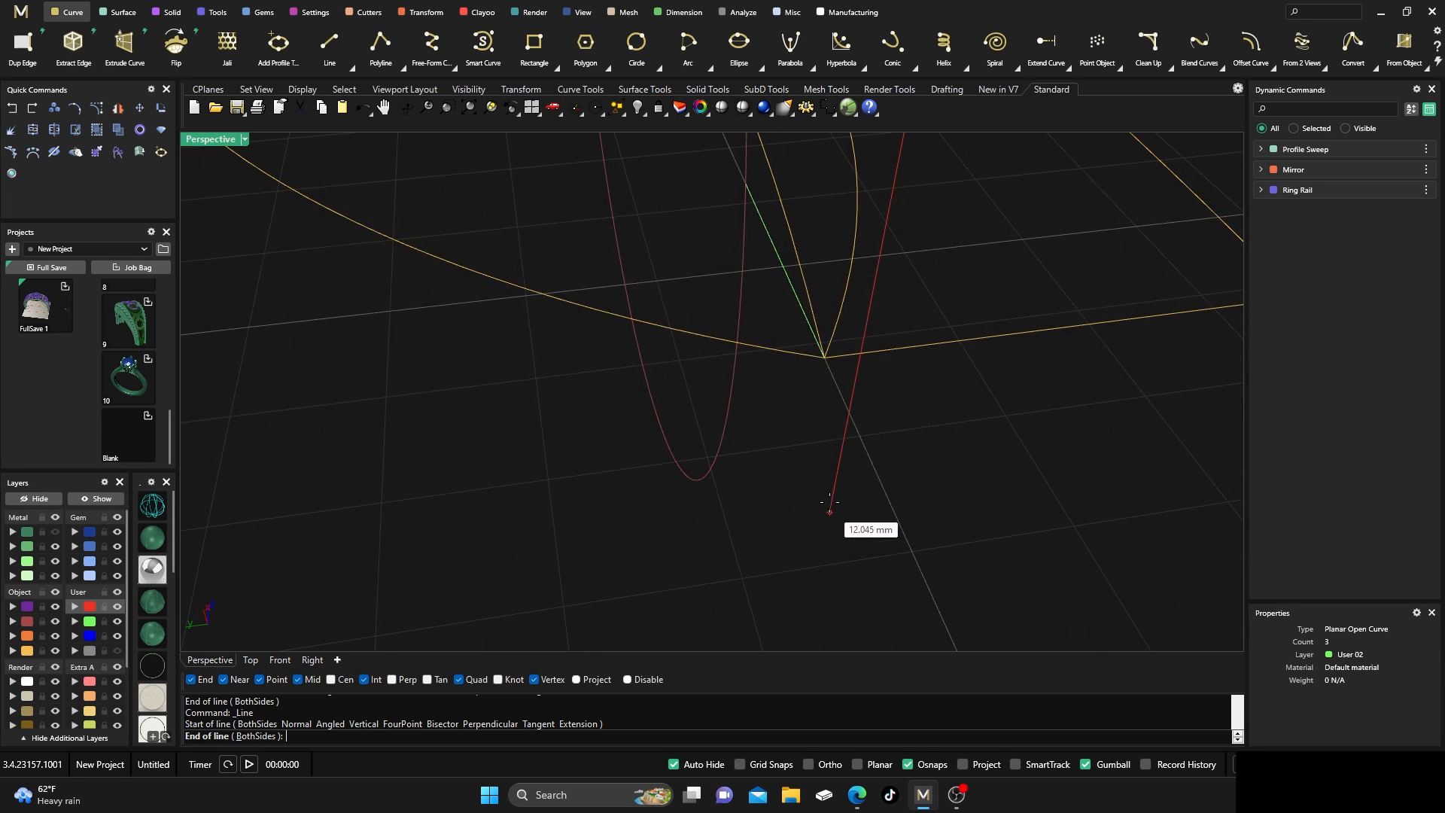
left_click(826, 357)
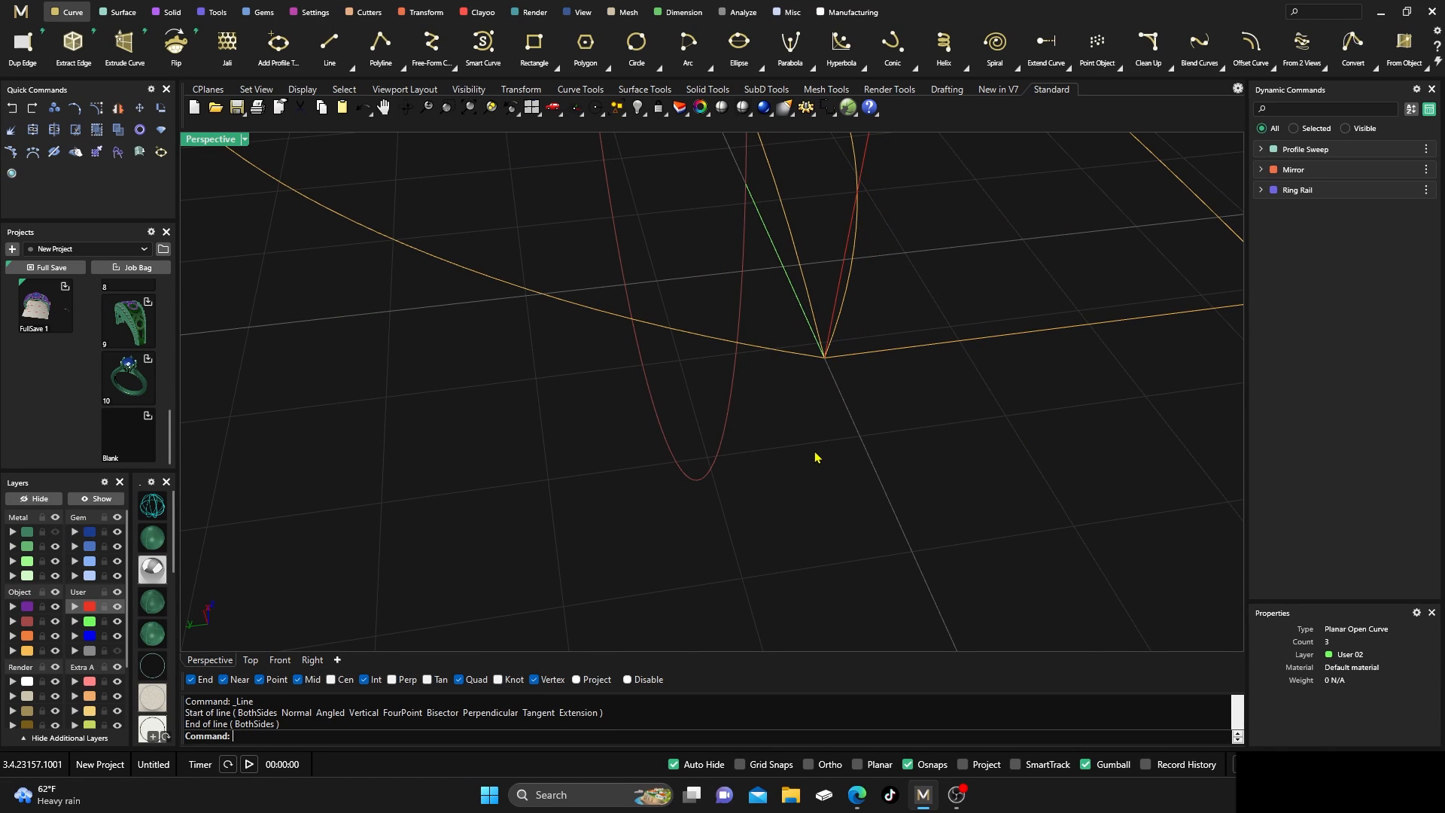
Rebuild the inner connecting line at the negative-X end with a point count of 3 and degree 2
right_click_drag(816, 455, 820, 341)
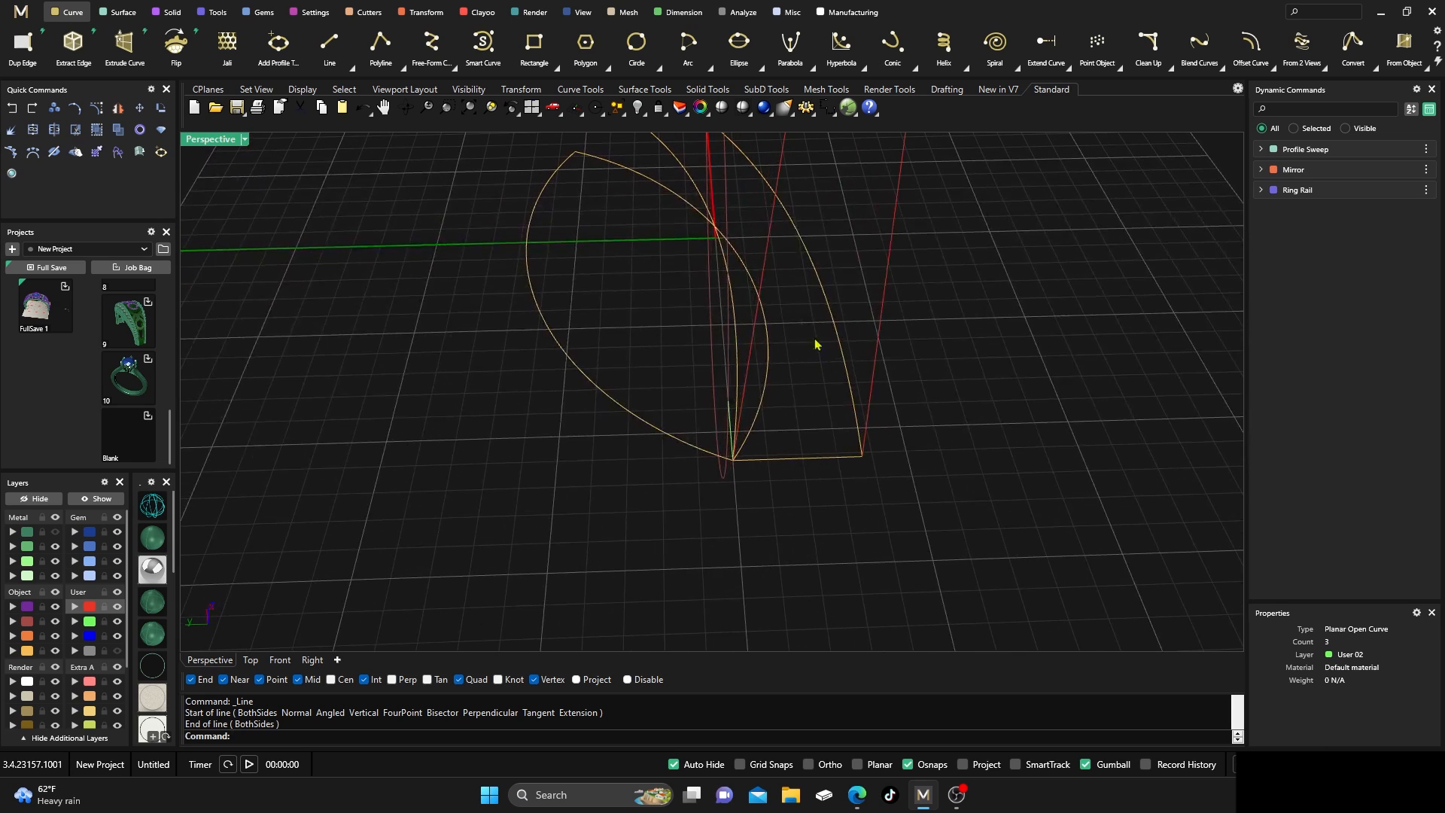
left_click(768, 239, "shift")
right_click_drag(596, 484, 561, 419)
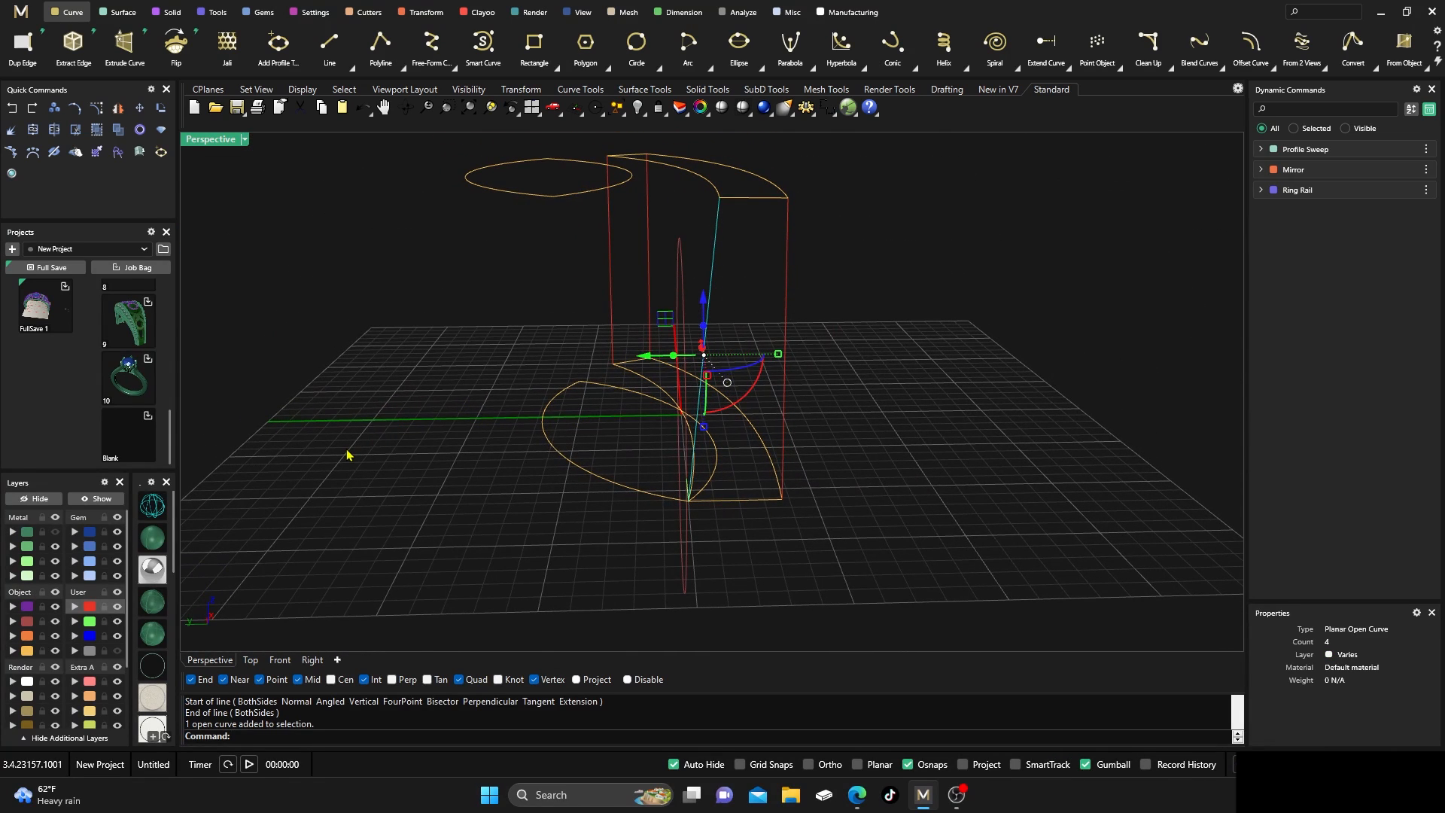
type("Rebuild")
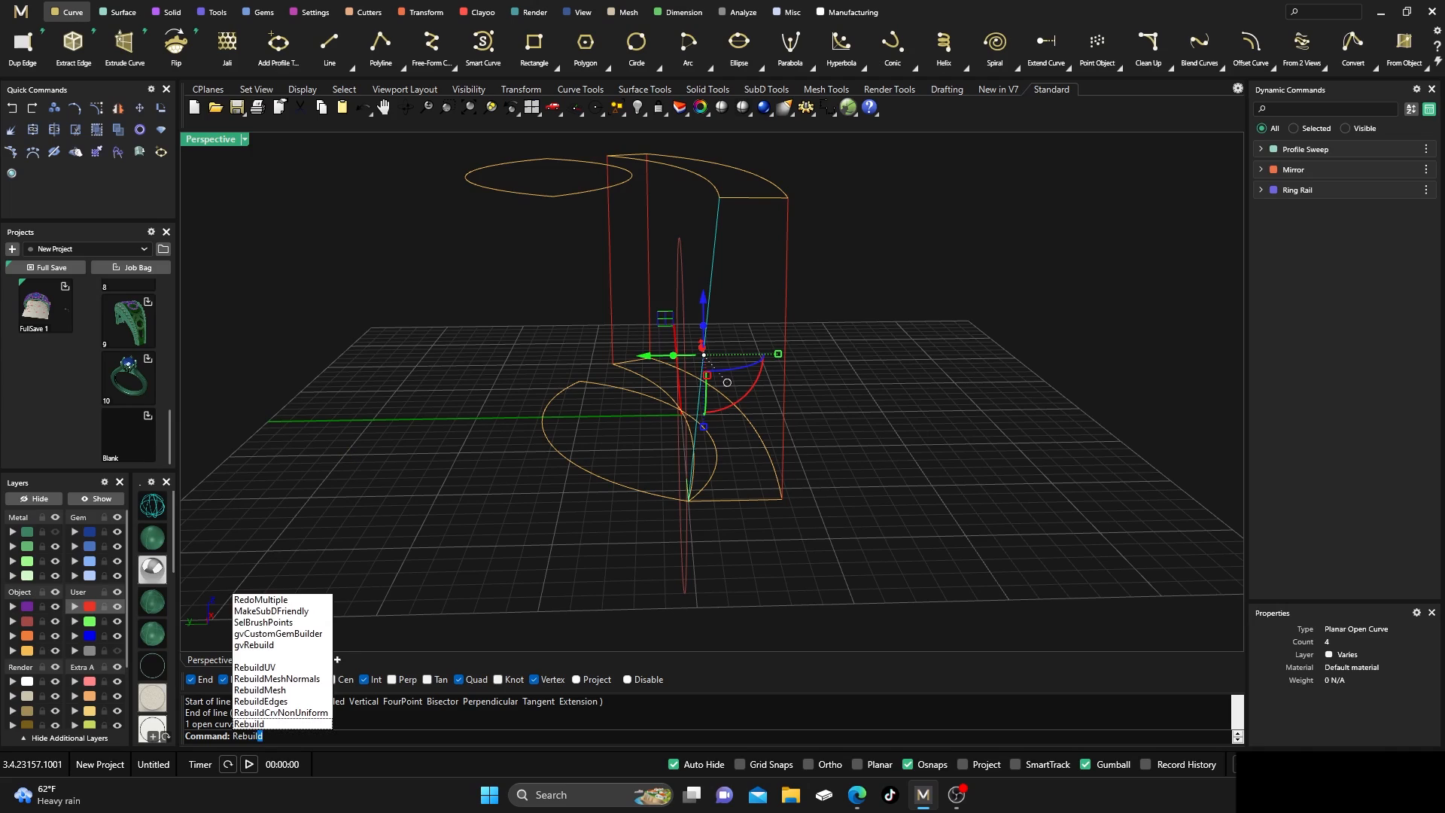
key("Return")
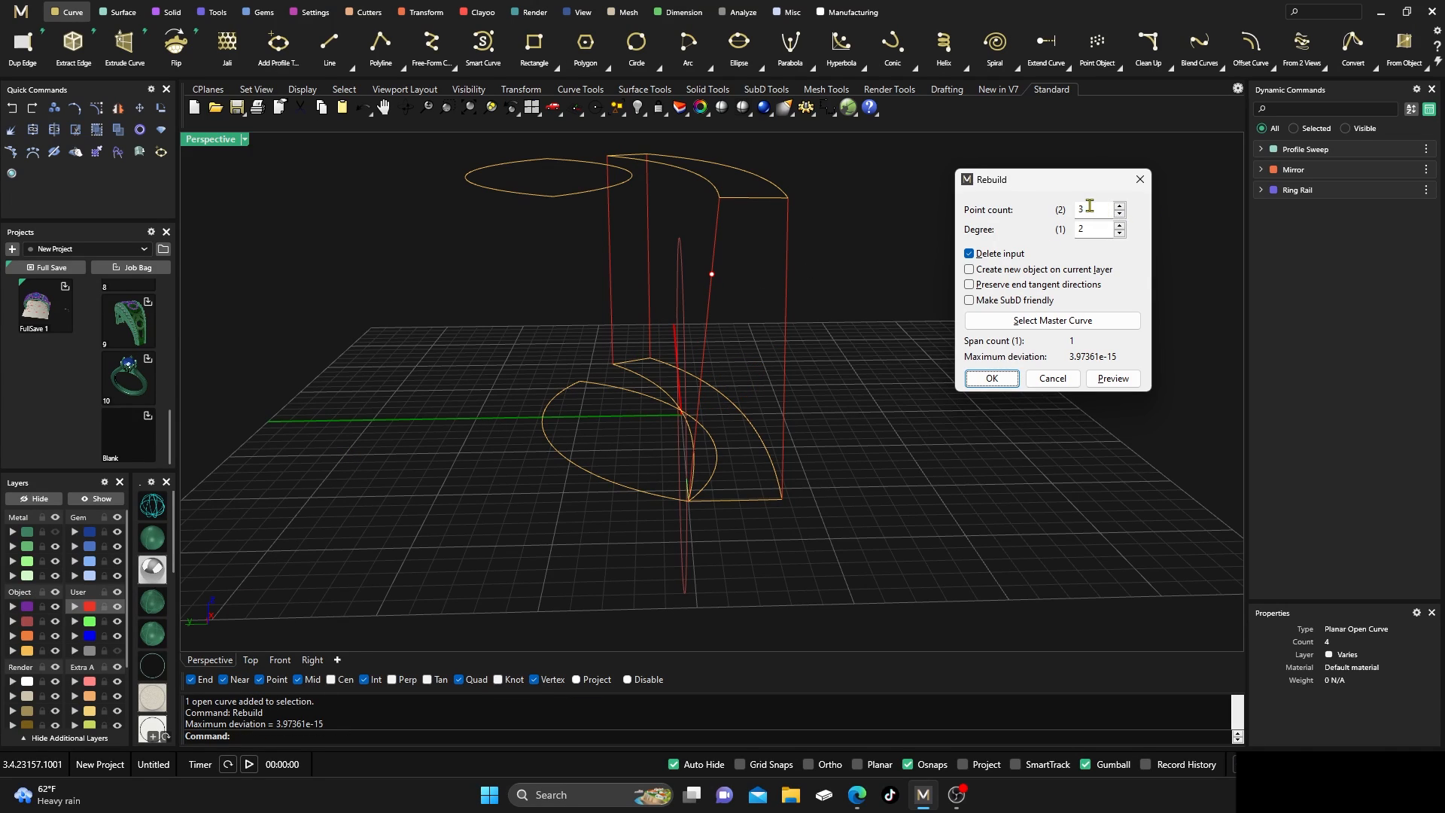
left_click(992, 378)
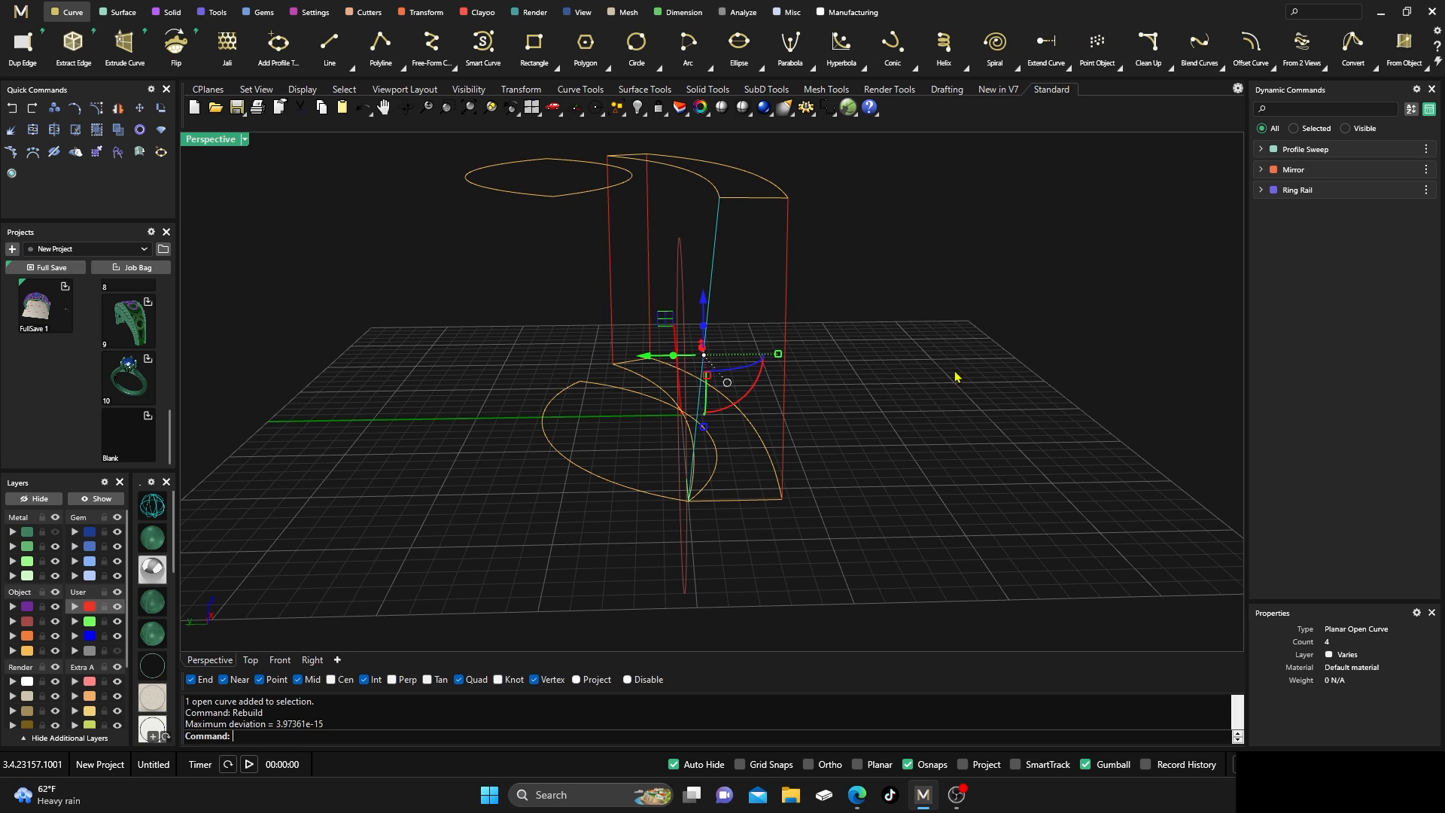
Bow the rebuilt connecting line by moving its middle control point in the negative Y direction, and turn its control points off
left_click(98, 112)
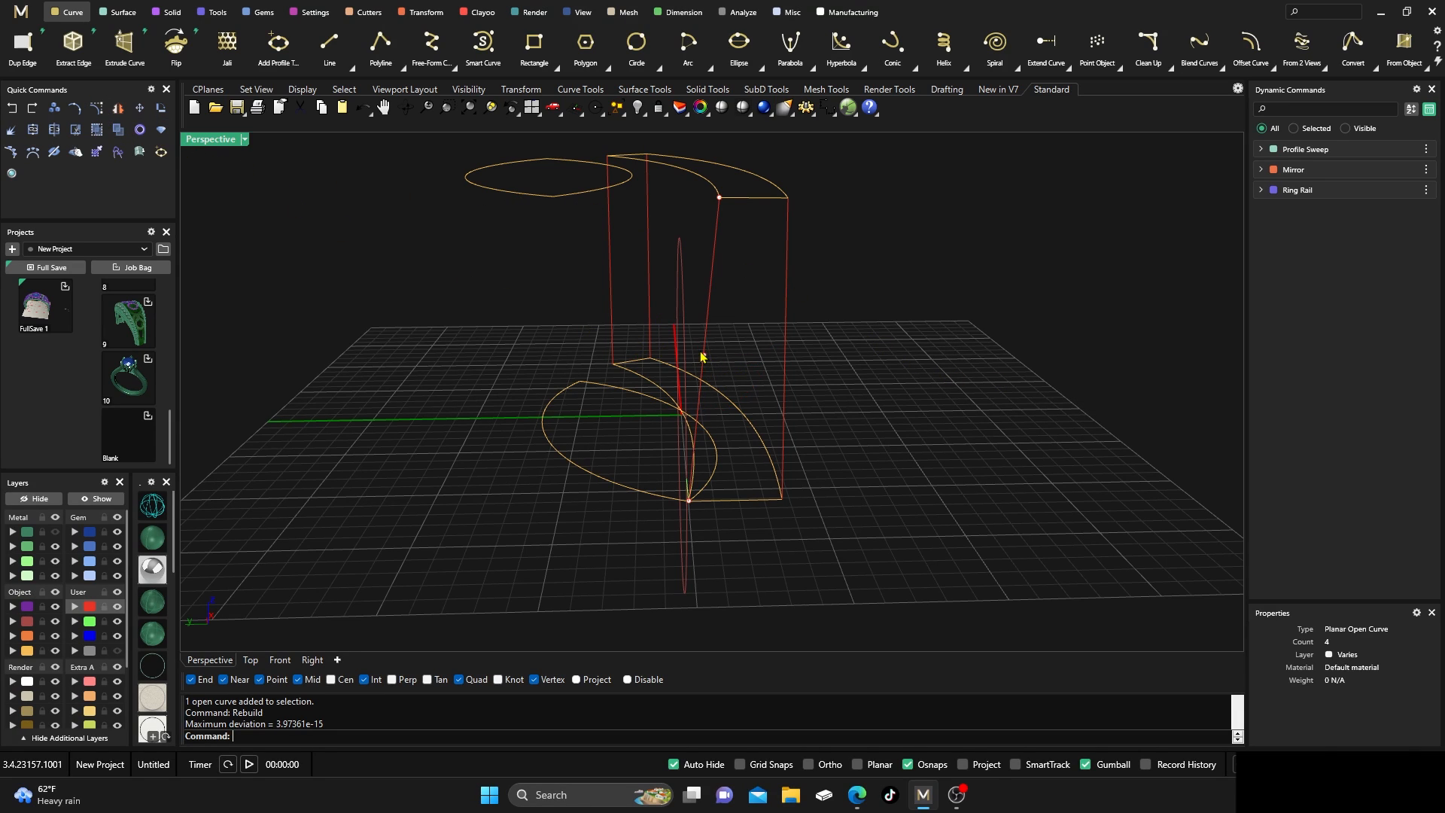
left_click(704, 357)
left_click_drag(644, 357, 664, 359)
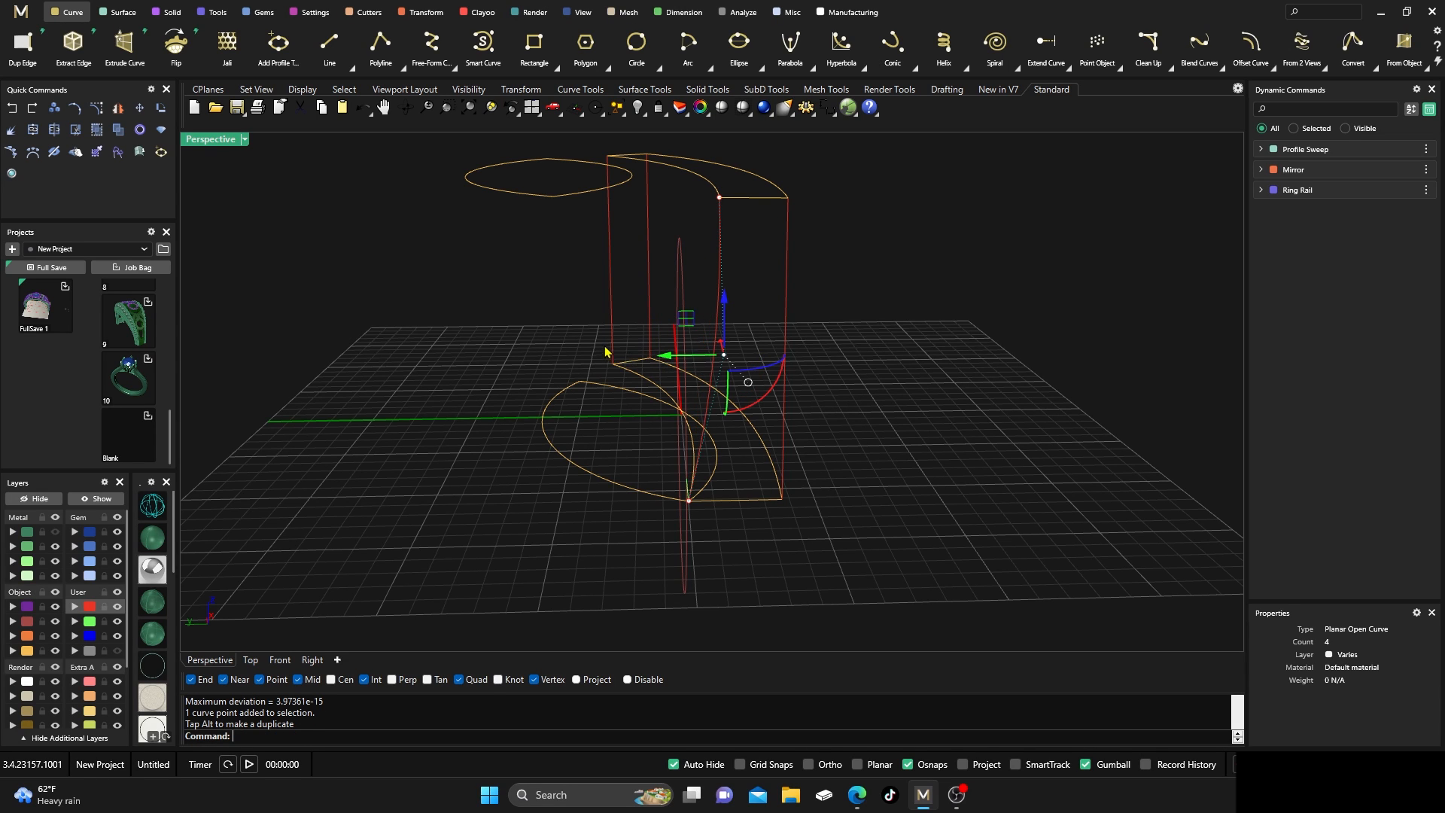
right_click_drag(664, 359, 516, 380)
left_click(511, 366)
key("F10")
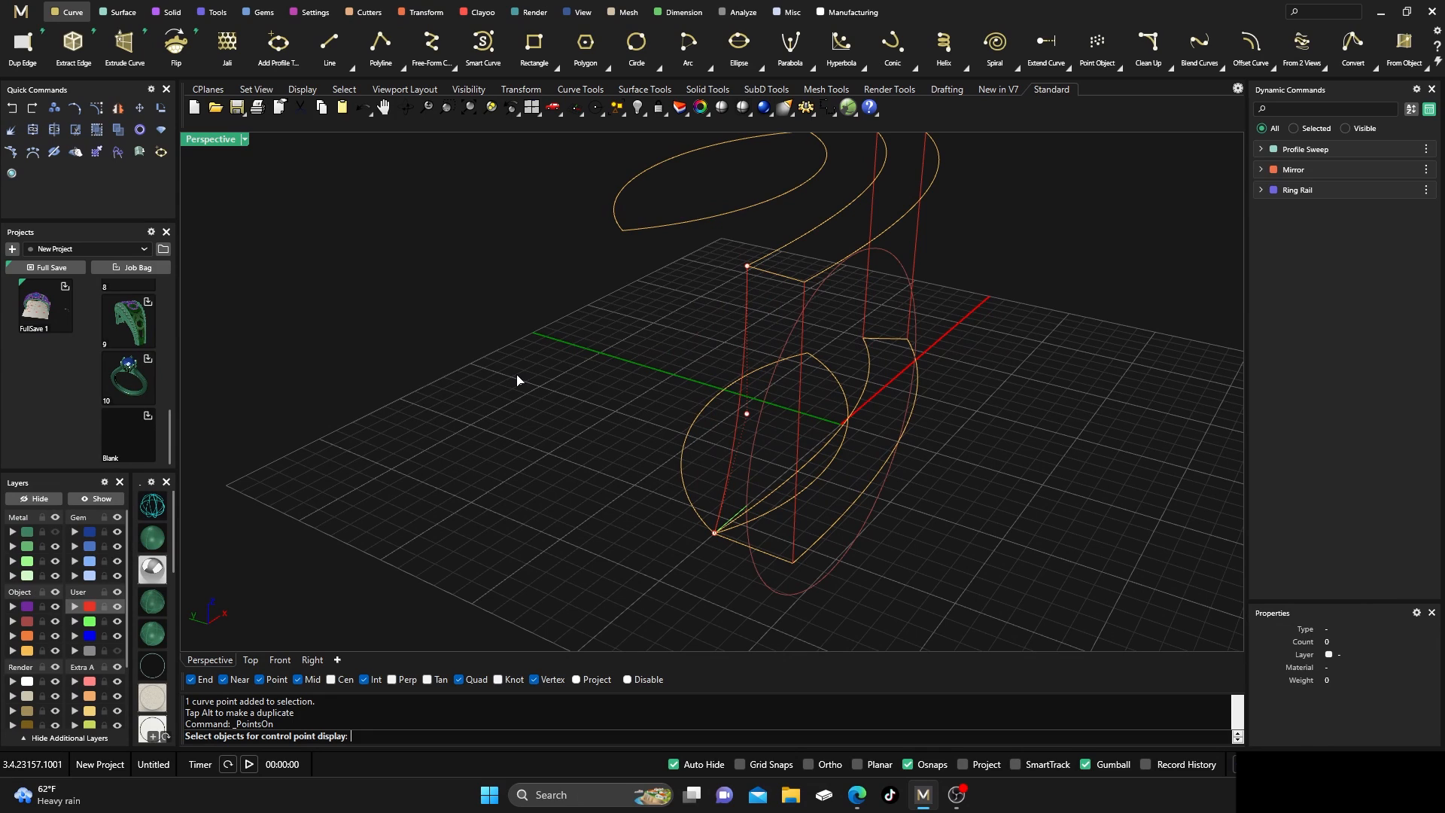
key("Escape")
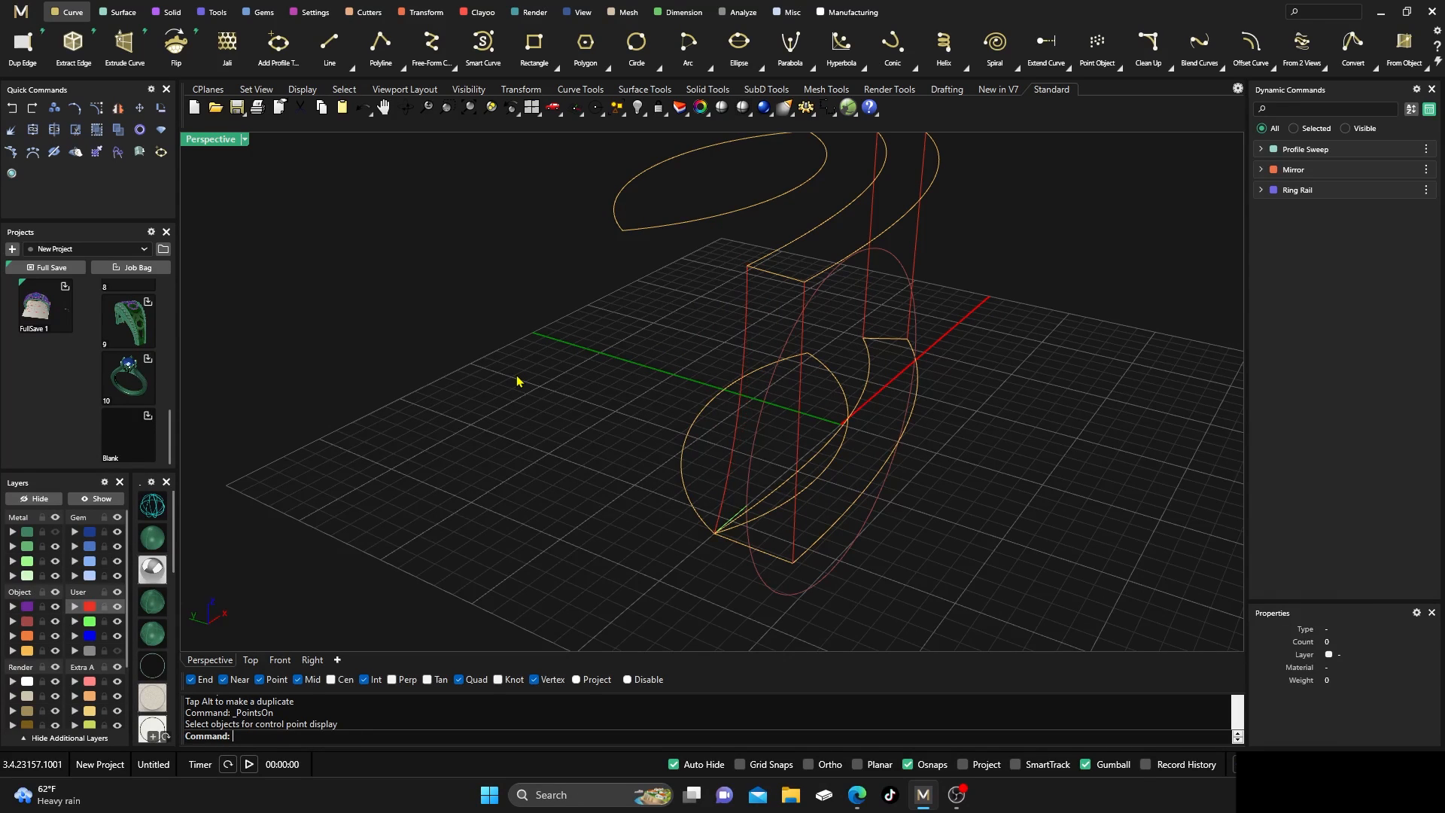
Sweep a two-rail surface between the two connecting lines at the band's positive-X end and assign it to the Metal 01 layer
scroll(517, 381, "down", 5)
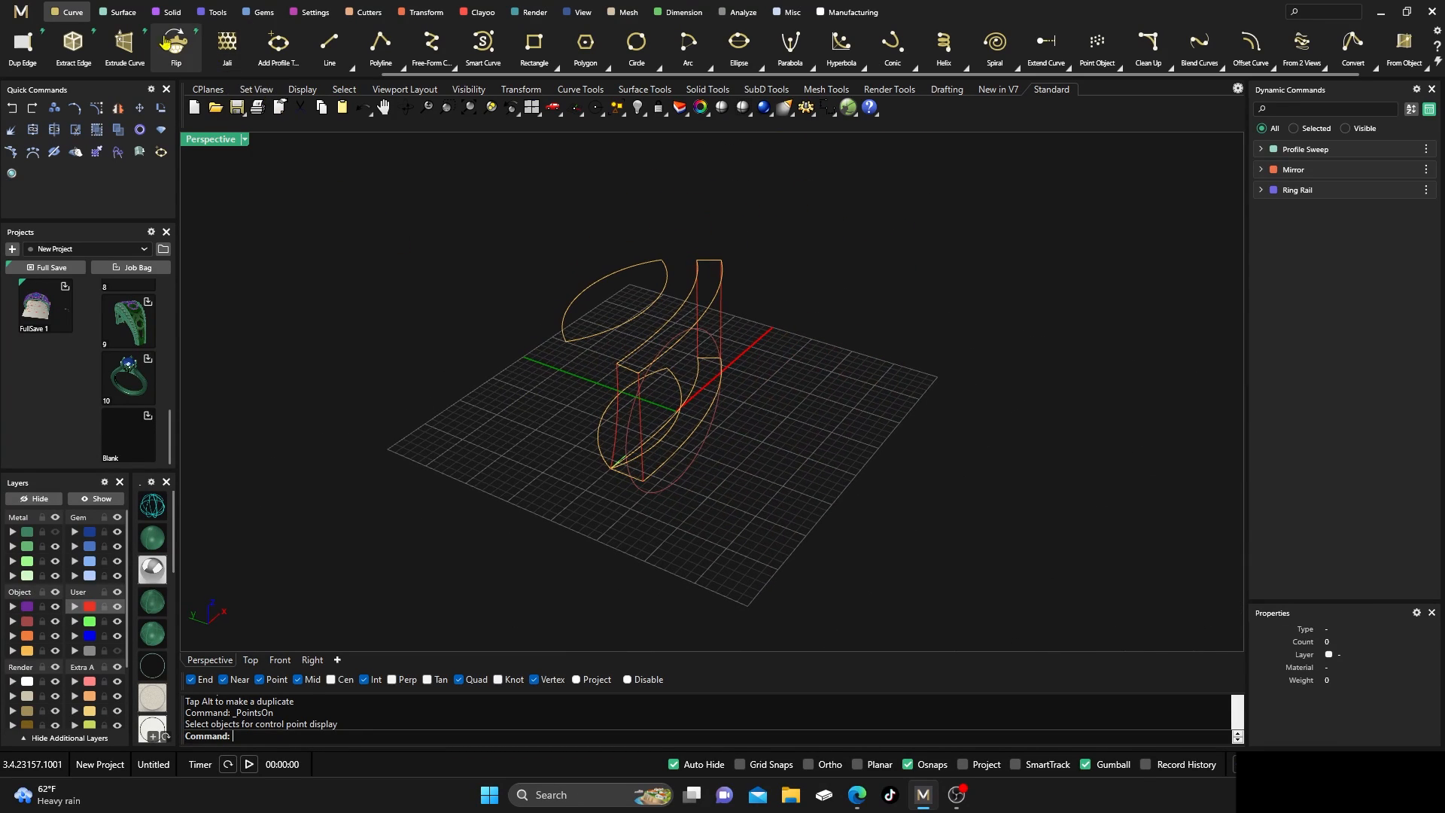
left_click(121, 12)
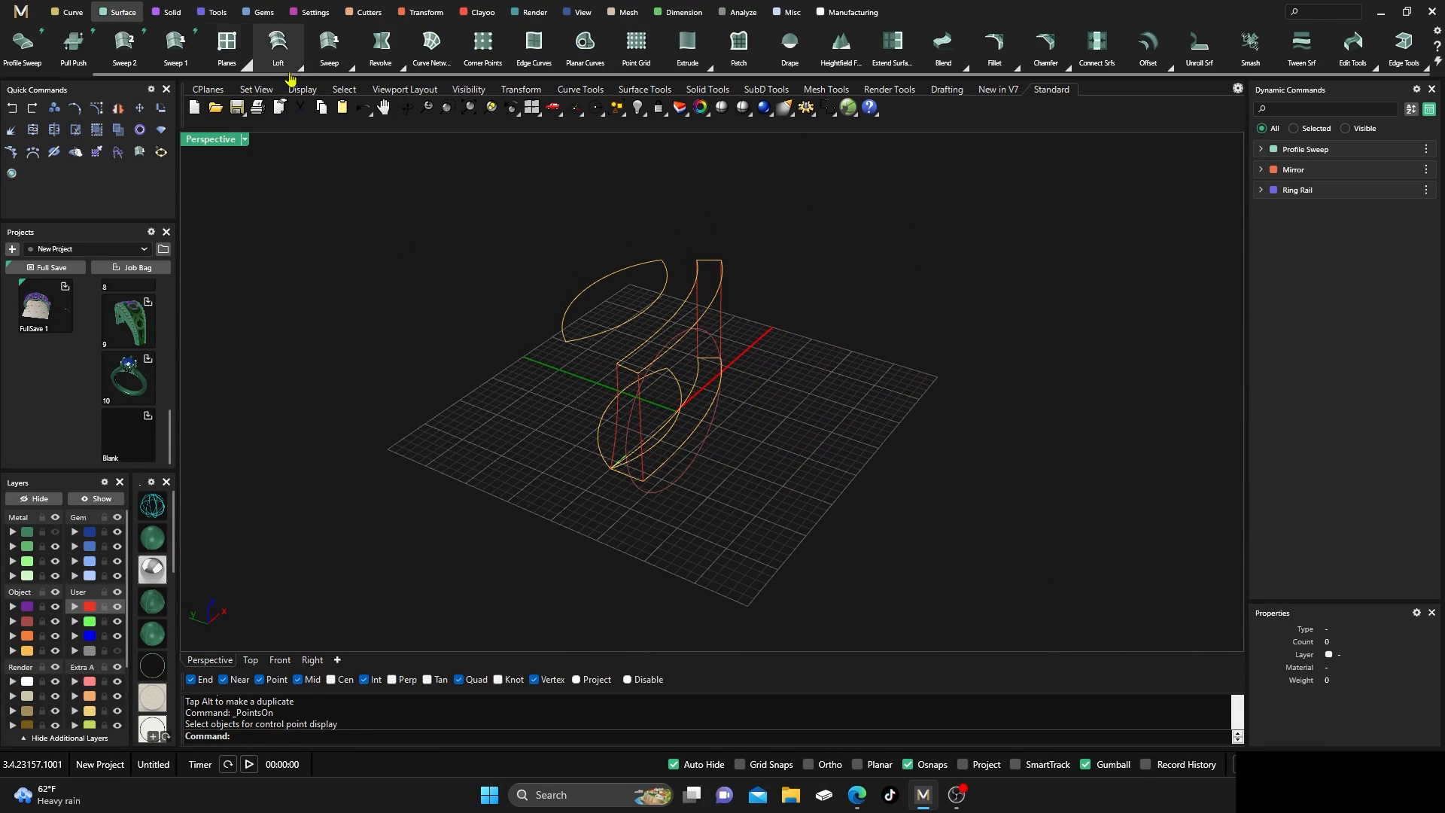
left_click(350, 68)
left_click(344, 93)
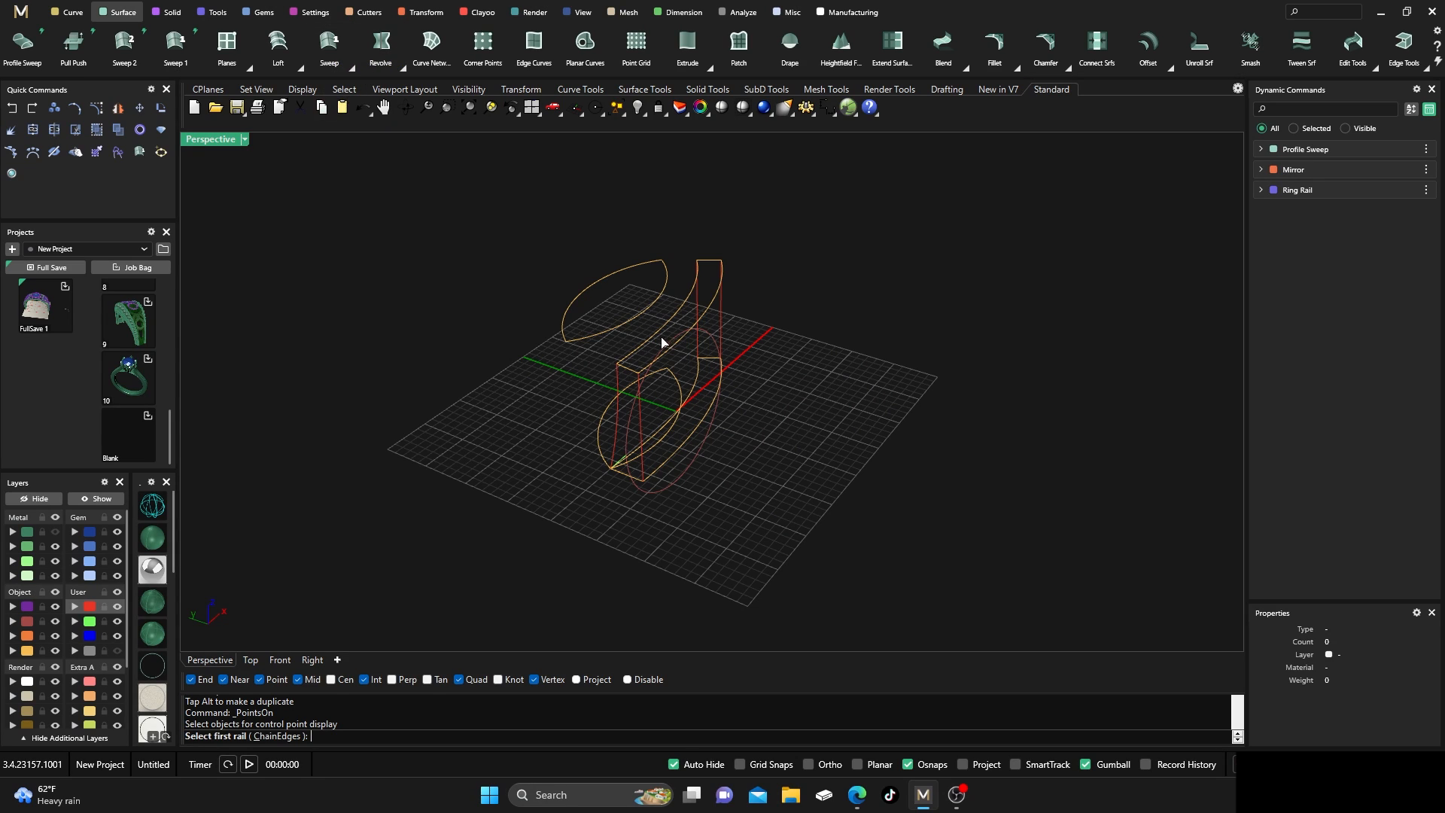
scroll(681, 331, "up", 3)
left_click(701, 248)
left_click(746, 298)
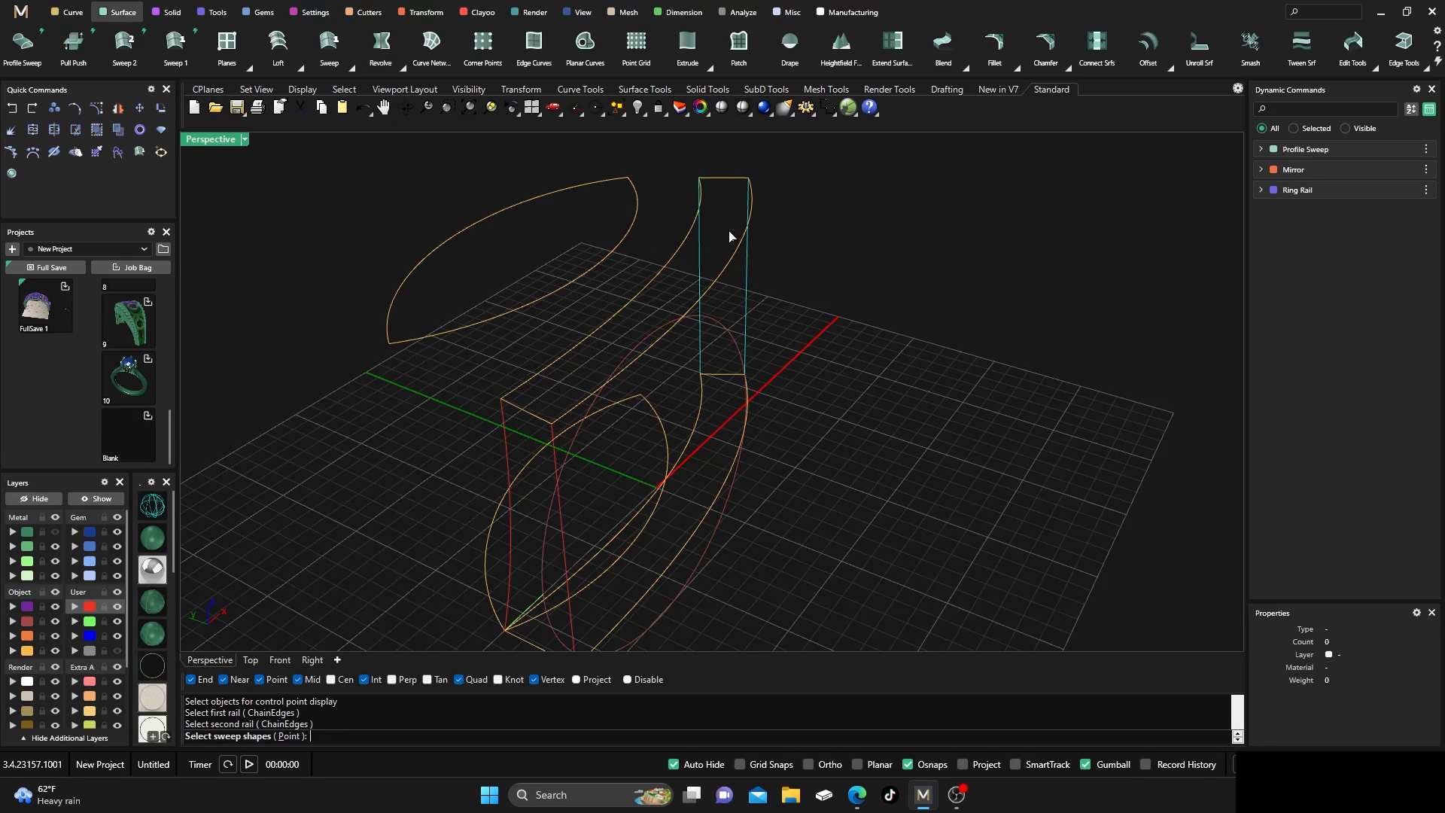
left_click(727, 178)
left_click(716, 372)
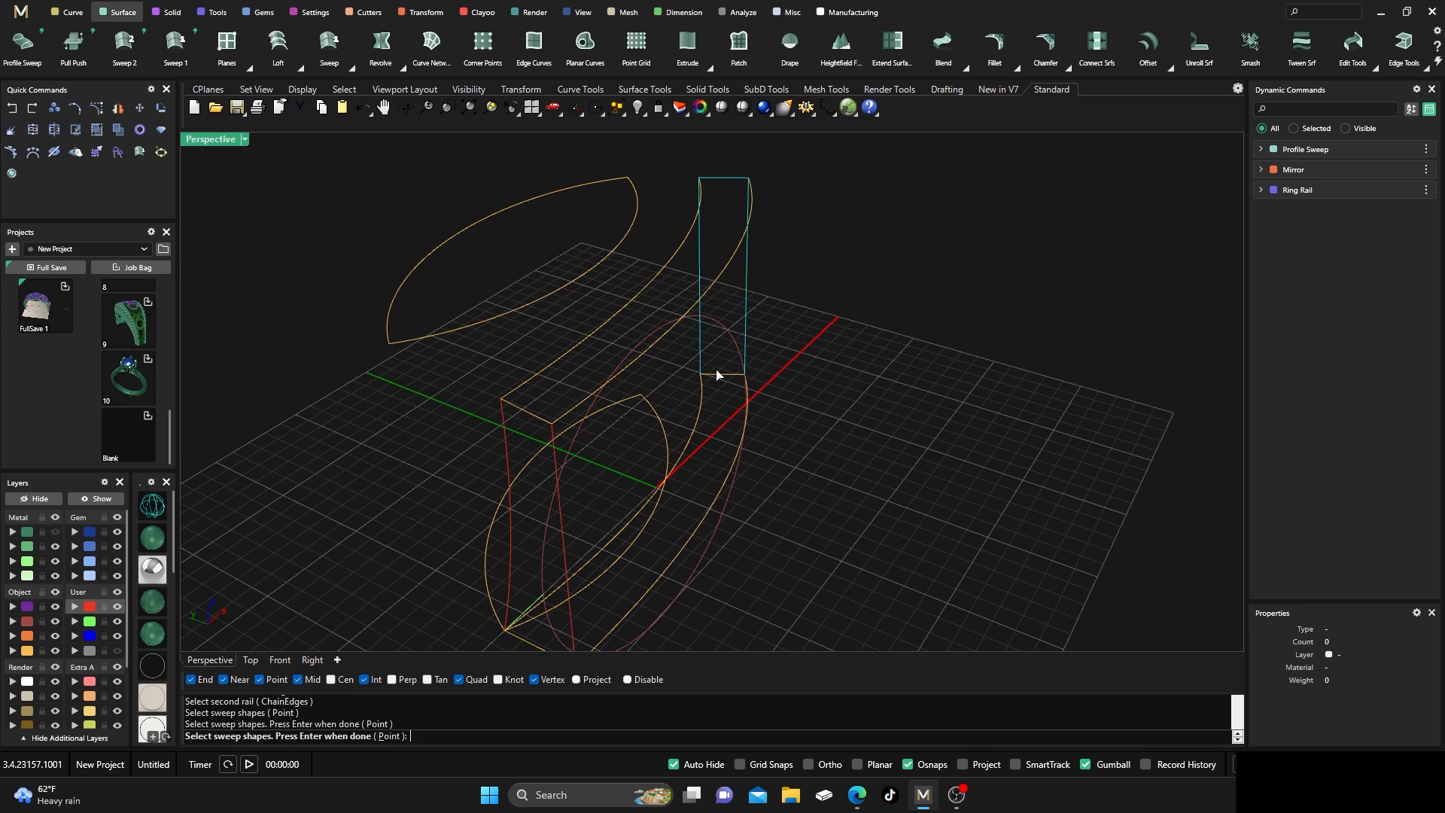
left_click(717, 373)
key("Return")
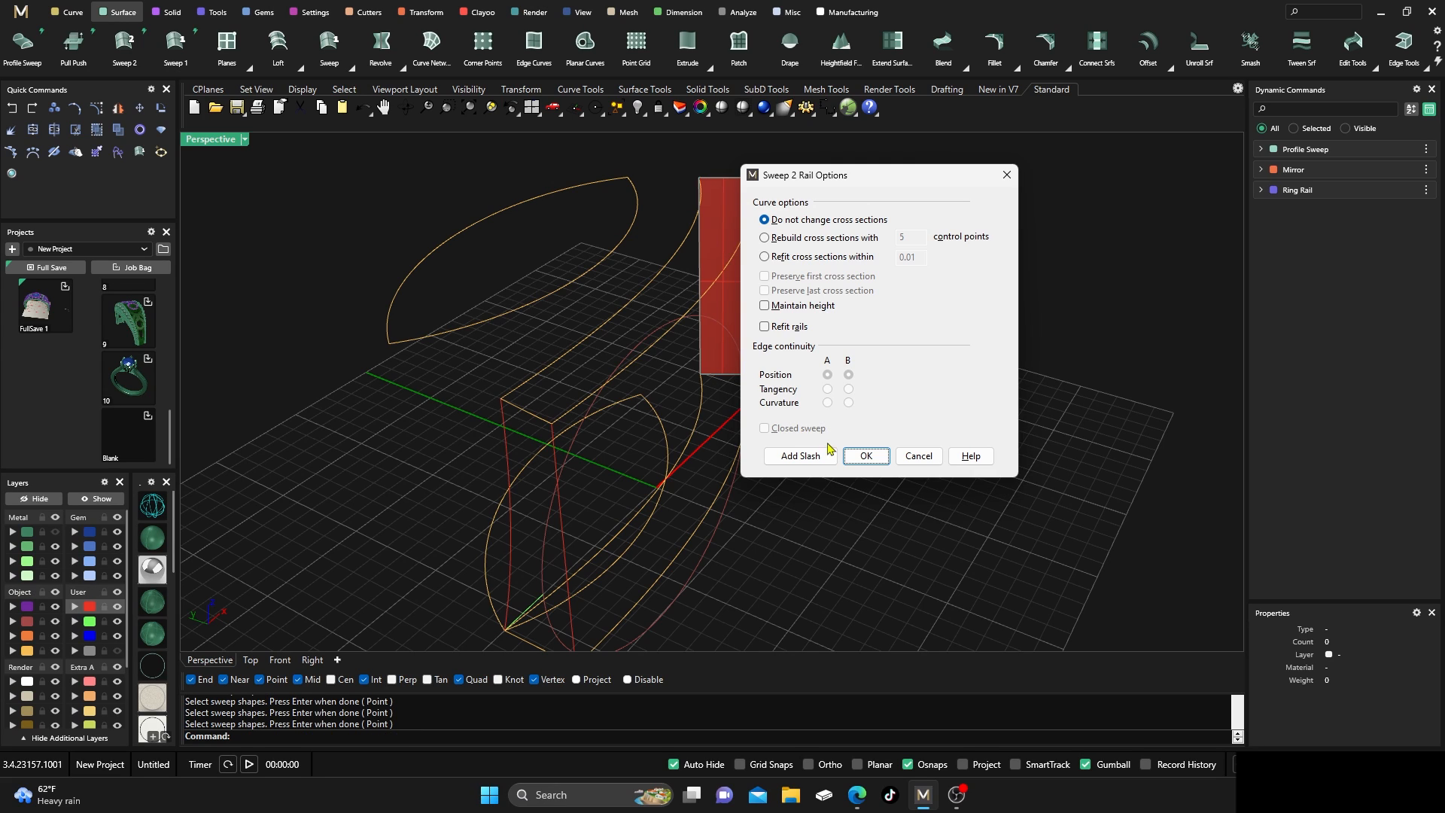
left_click(863, 455)
left_click(735, 243)
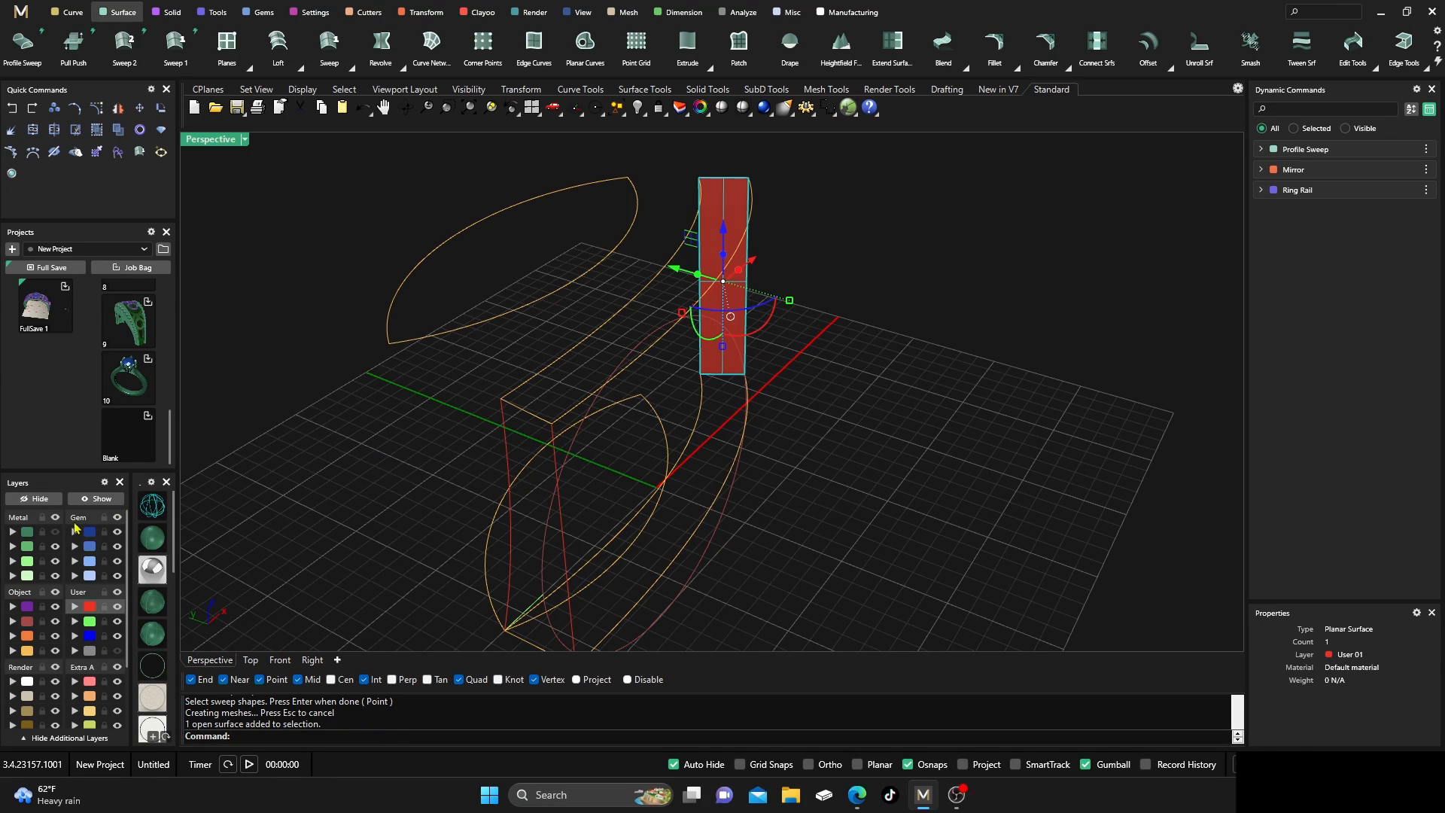
left_click(12, 533)
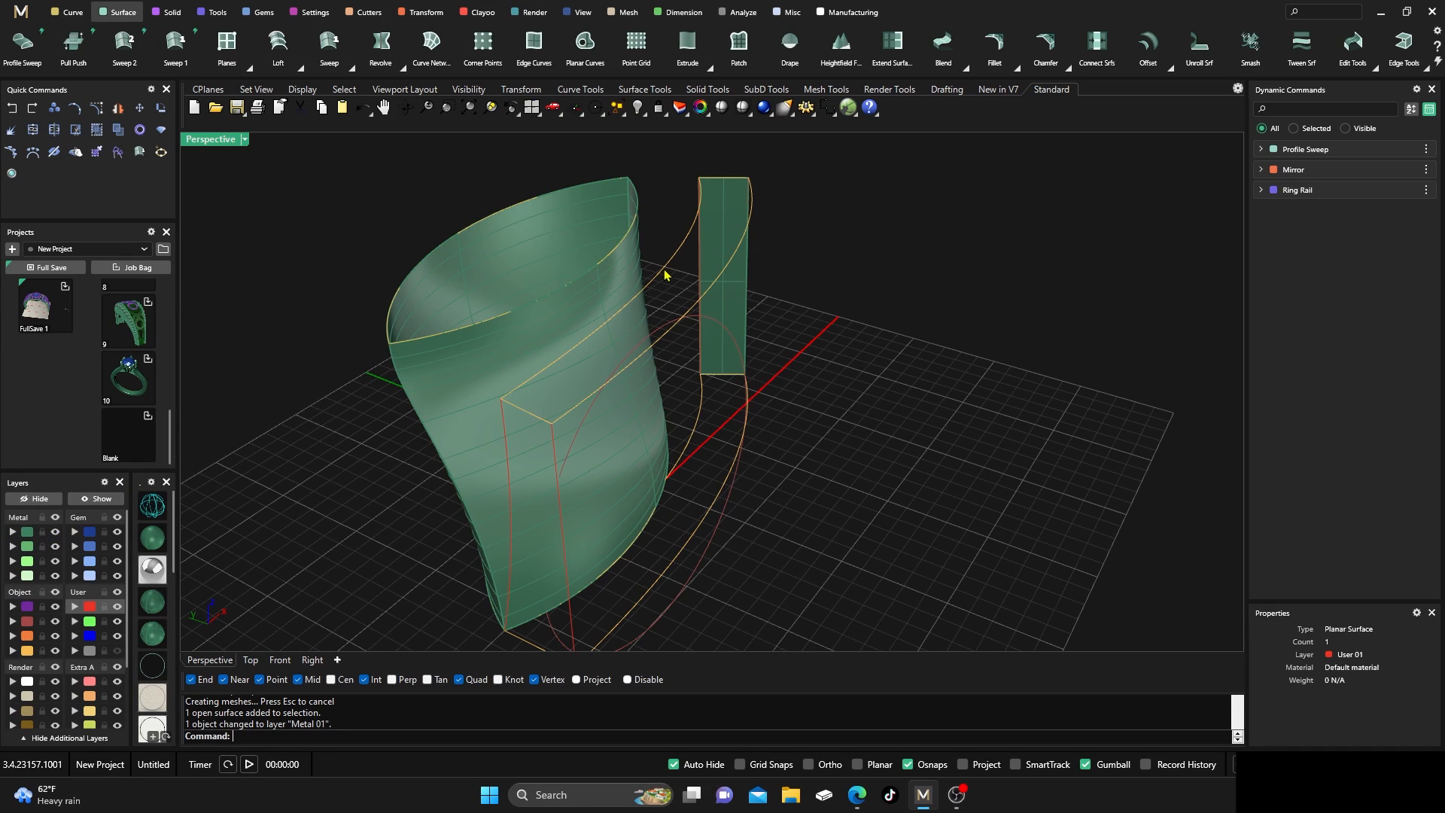
Create the band's outer wall with Sweep 2, using the lower and upper outer curves as rails and the outer corner lines as shapes
right_click_drag(852, 312, 862, 333)
right_click(861, 336)
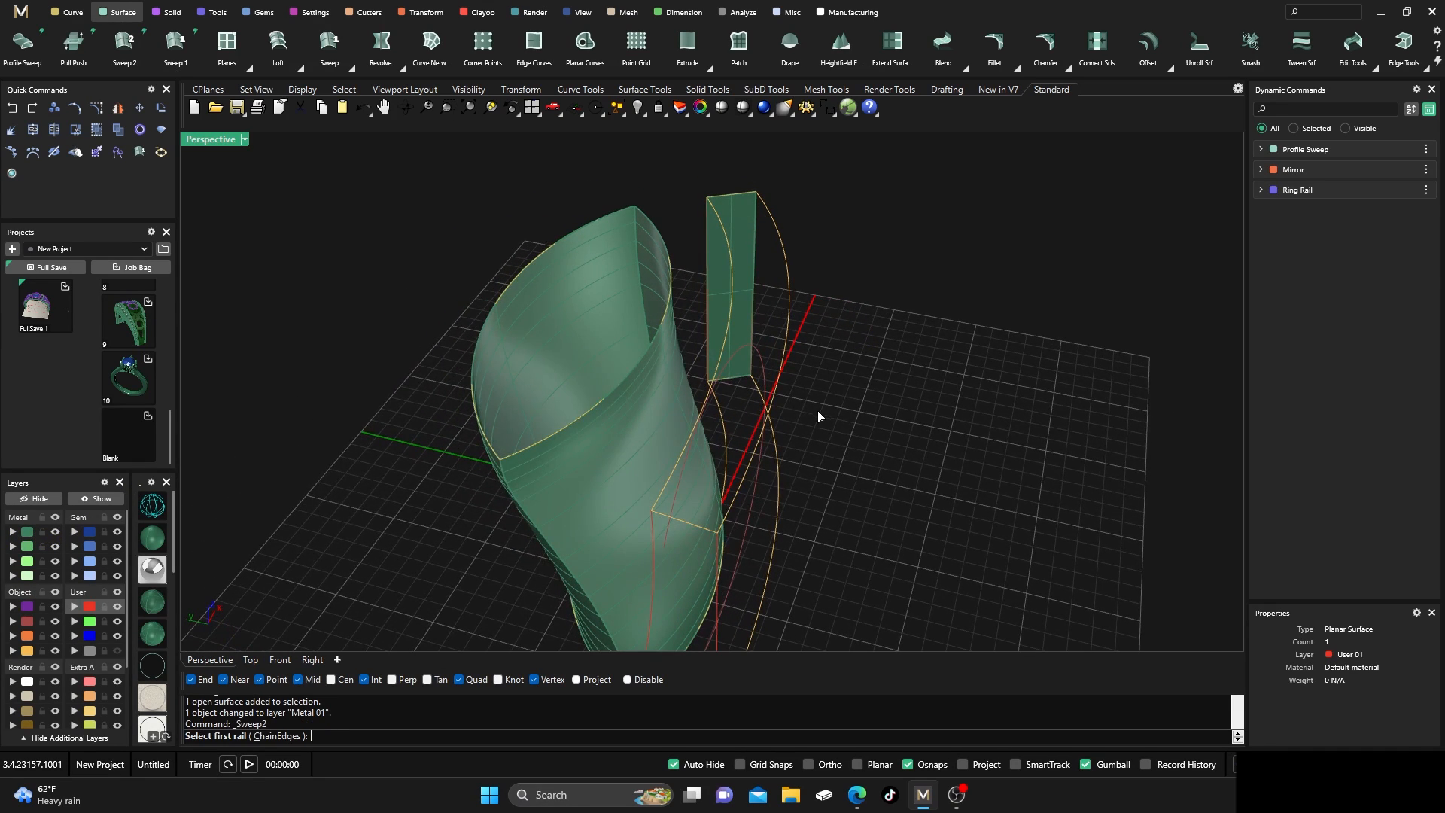
left_click(781, 476)
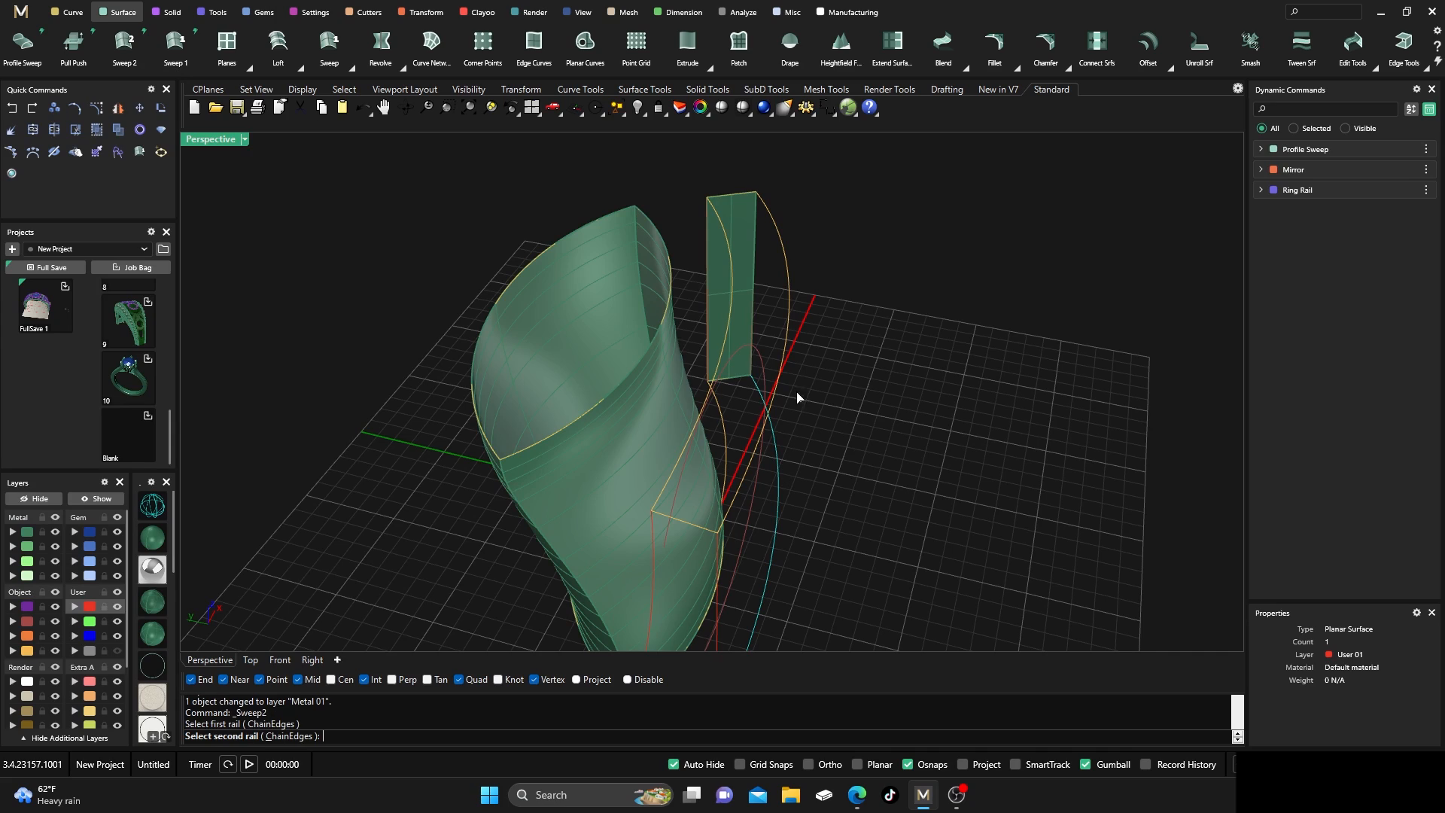
left_click(795, 284)
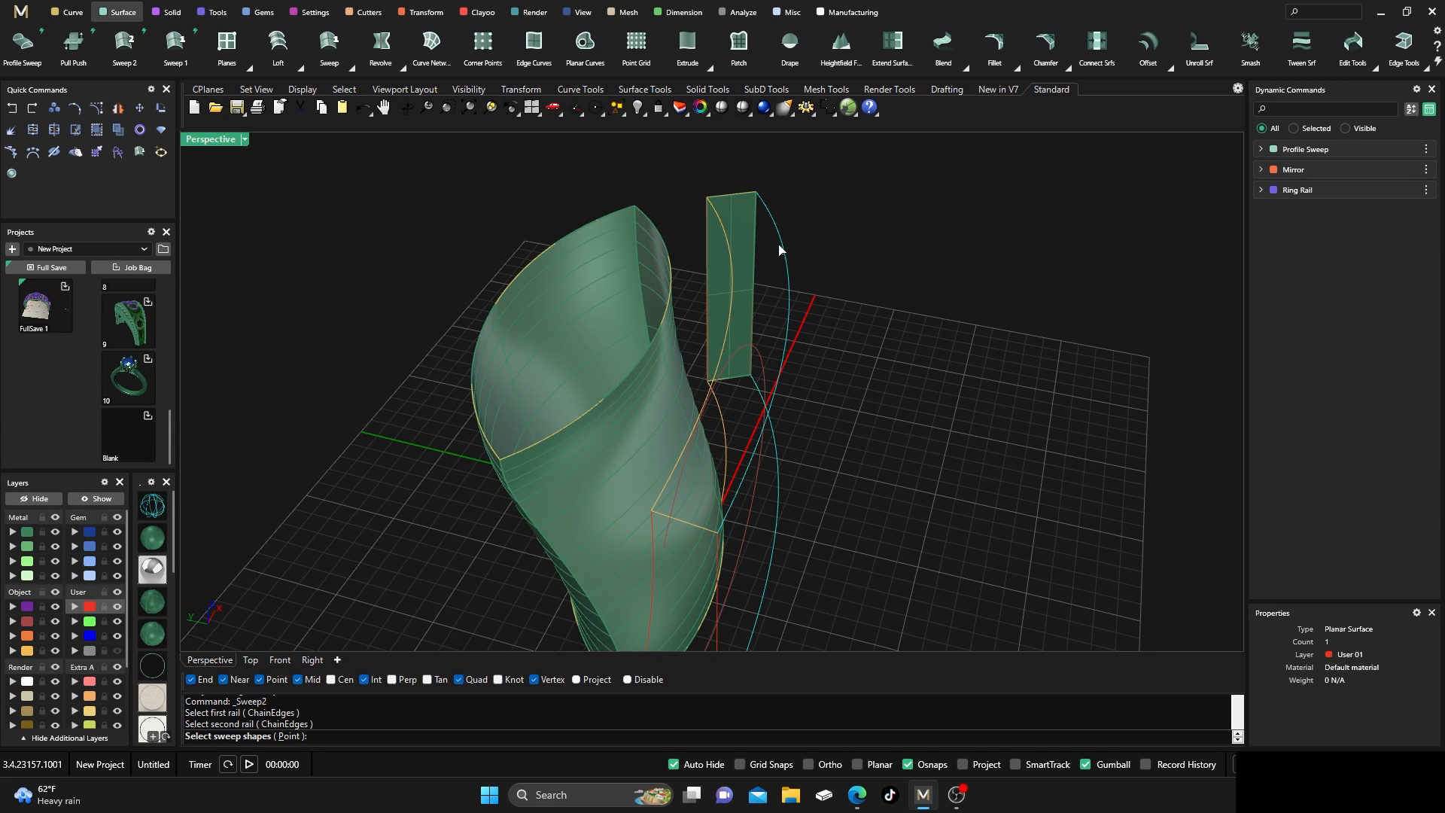
left_click(756, 229)
left_click(790, 273)
scroll(788, 251, "down", 2)
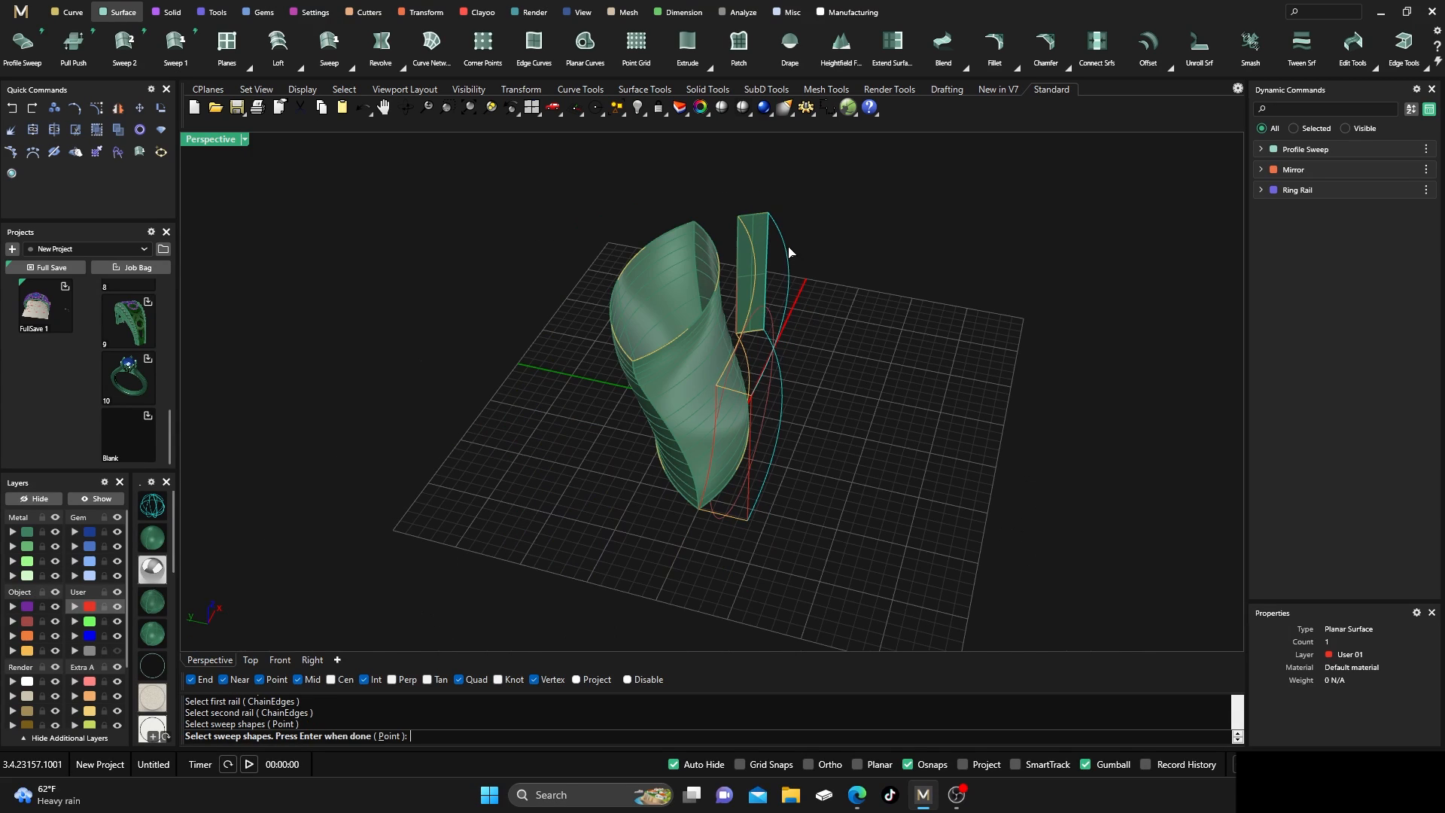
left_click(747, 500)
key("Return")
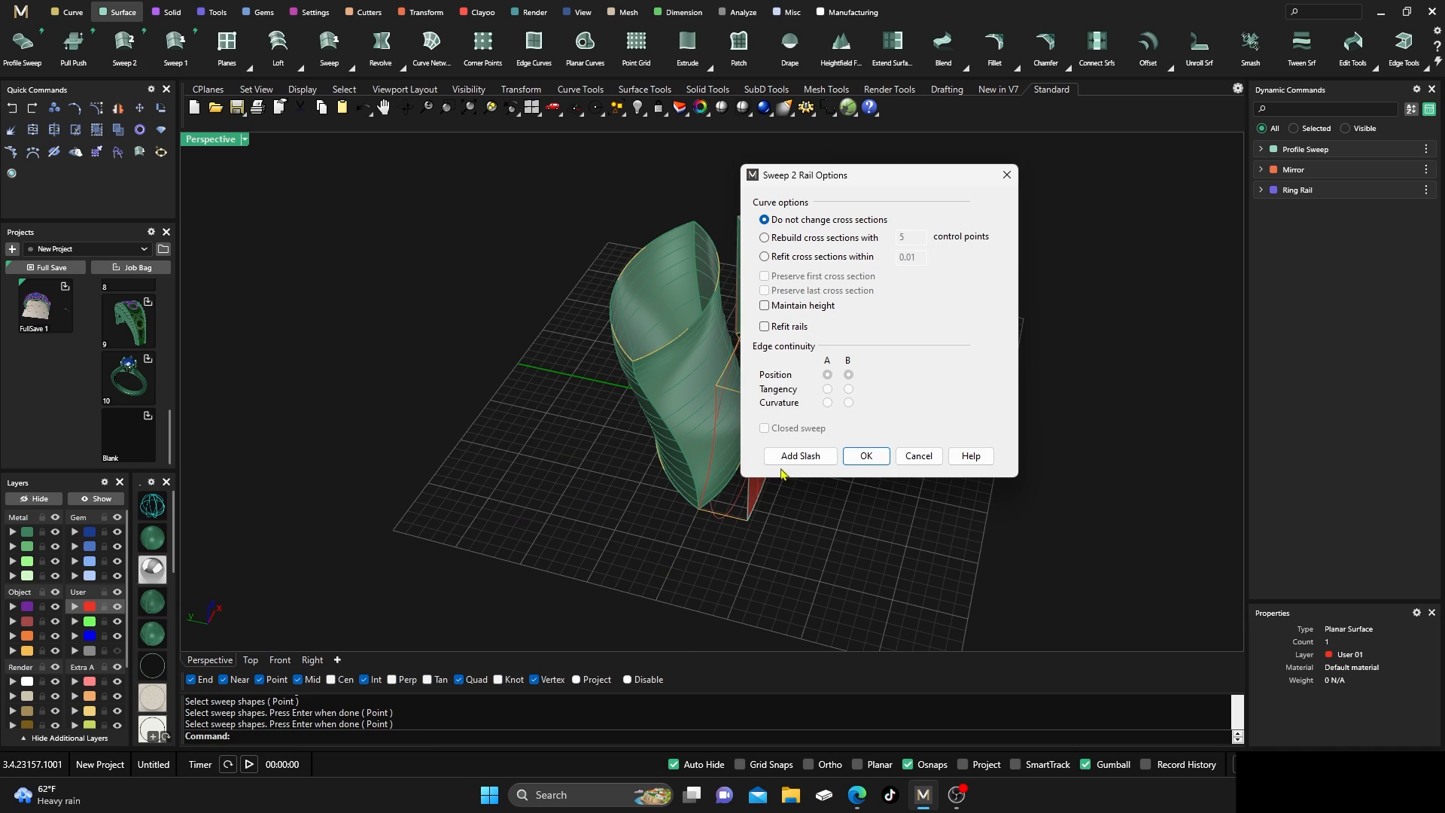
key("Return")
Create the band's inner wall with Sweep 2, using the upper and lower inner curves as rails and the inner corner lines as shapes
key("Return")
scroll(710, 208, "up", 3)
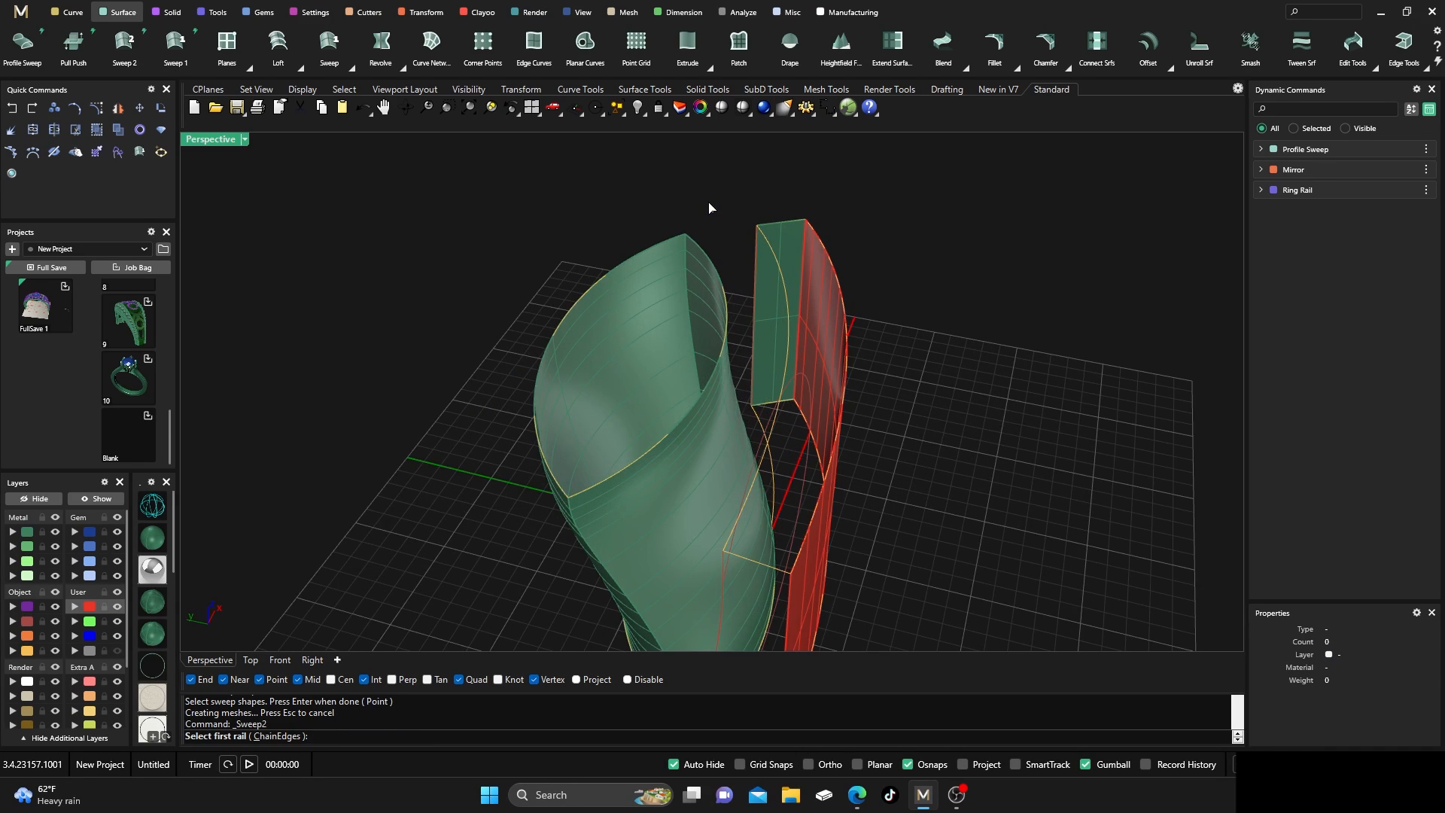
left_click(779, 274)
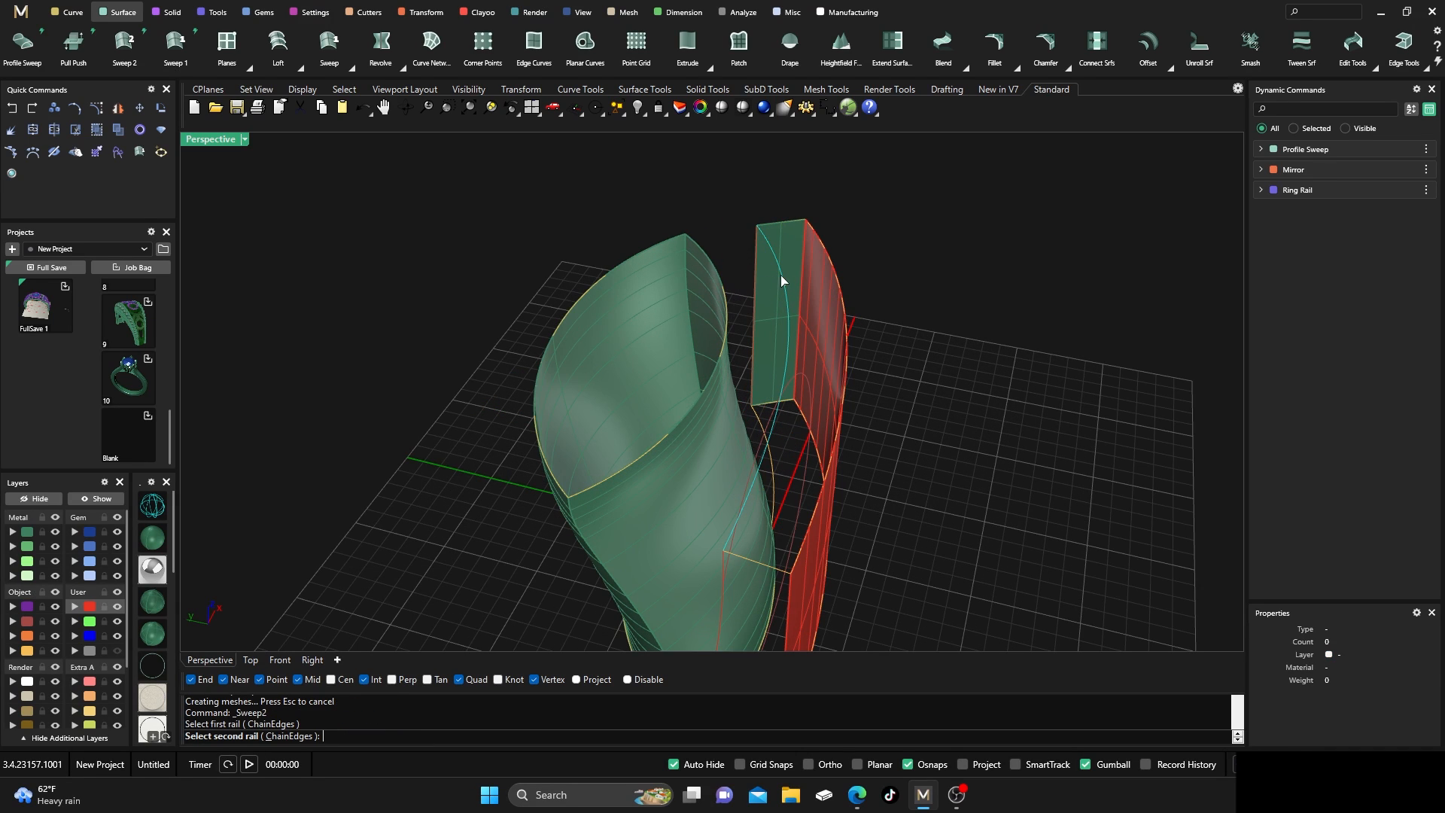
left_click(758, 421)
left_click(757, 339)
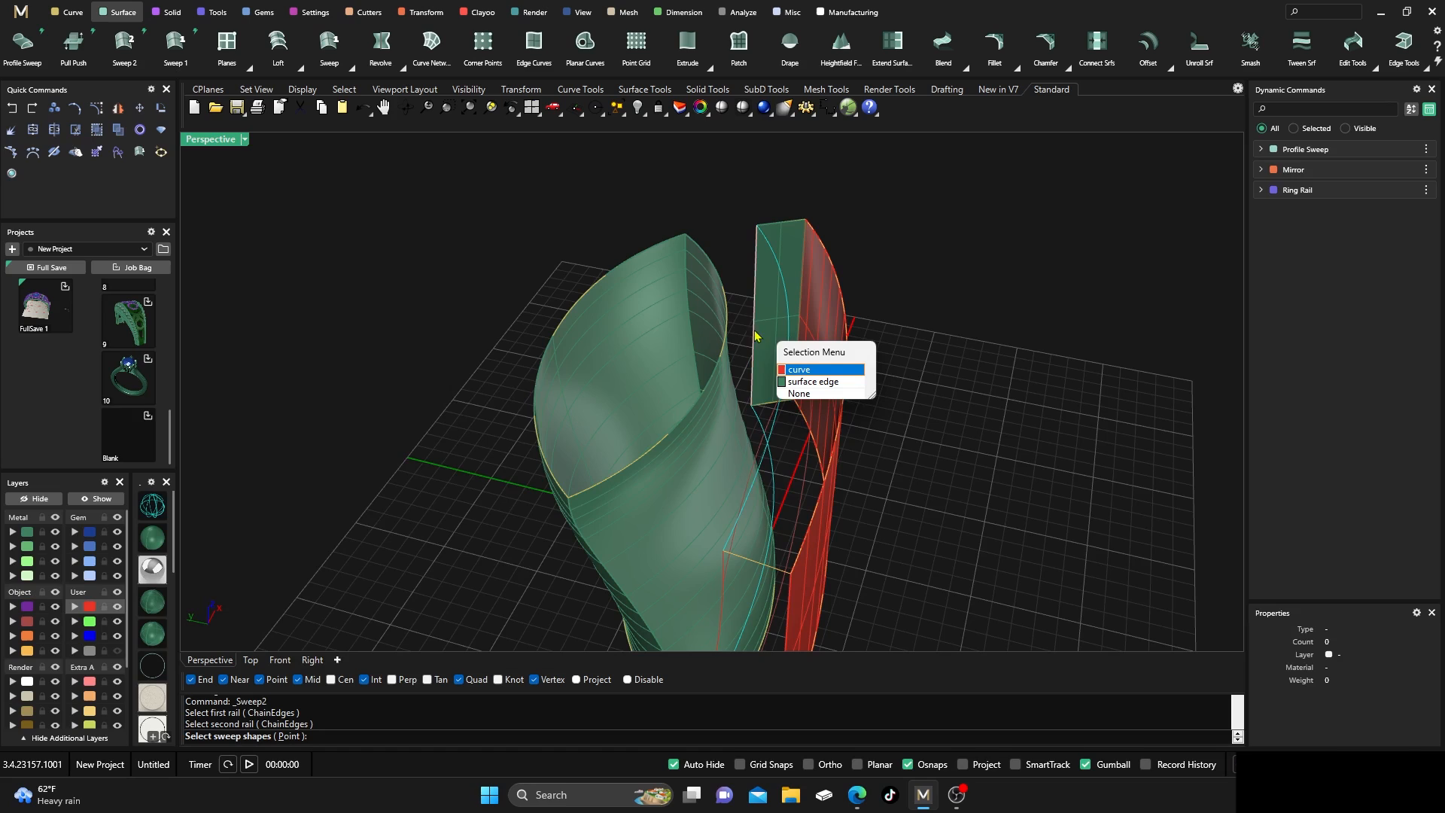
left_click(783, 373)
scroll(761, 330, "down", 4)
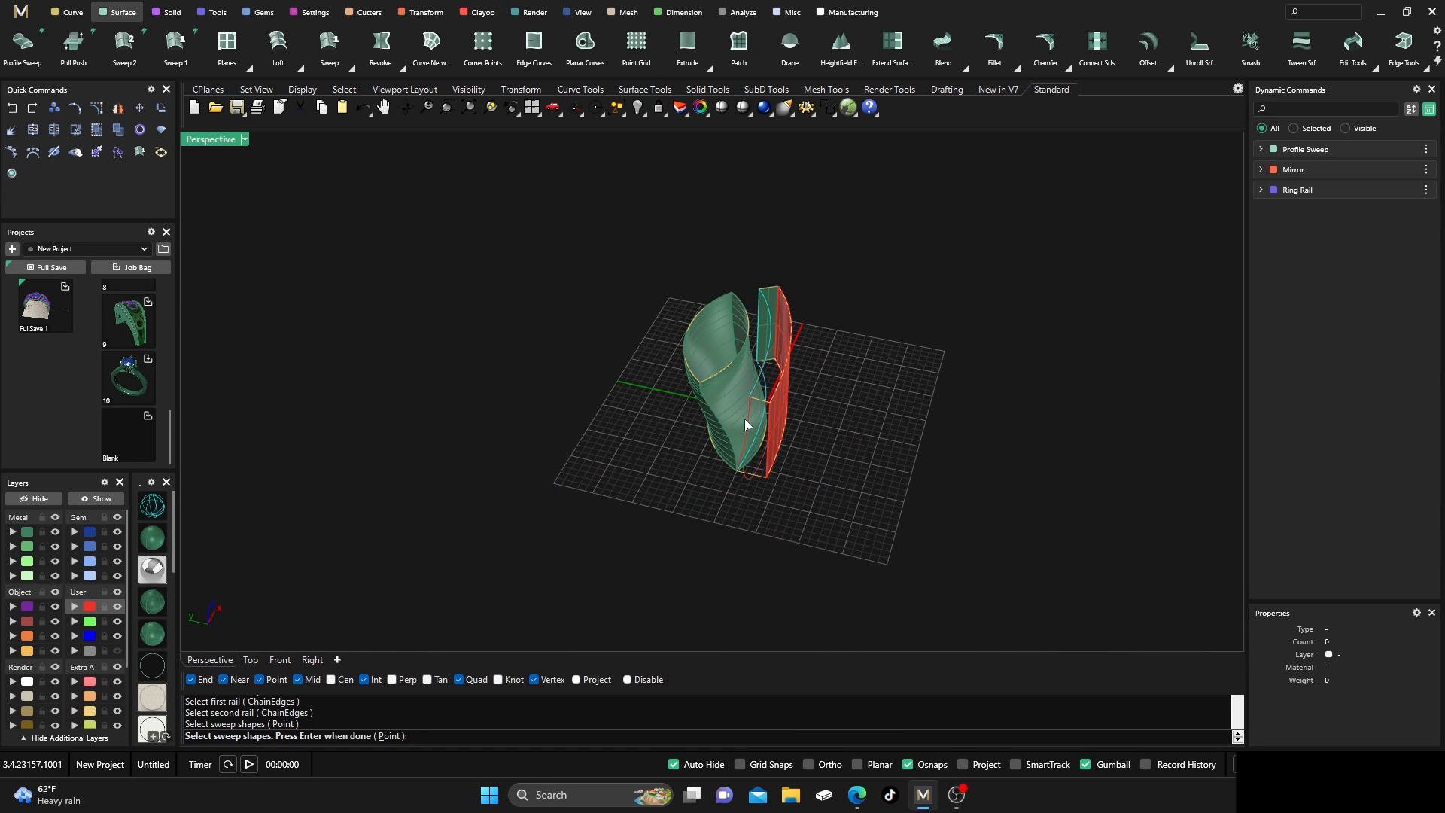
left_click(747, 425)
scroll(746, 425, "up", 5)
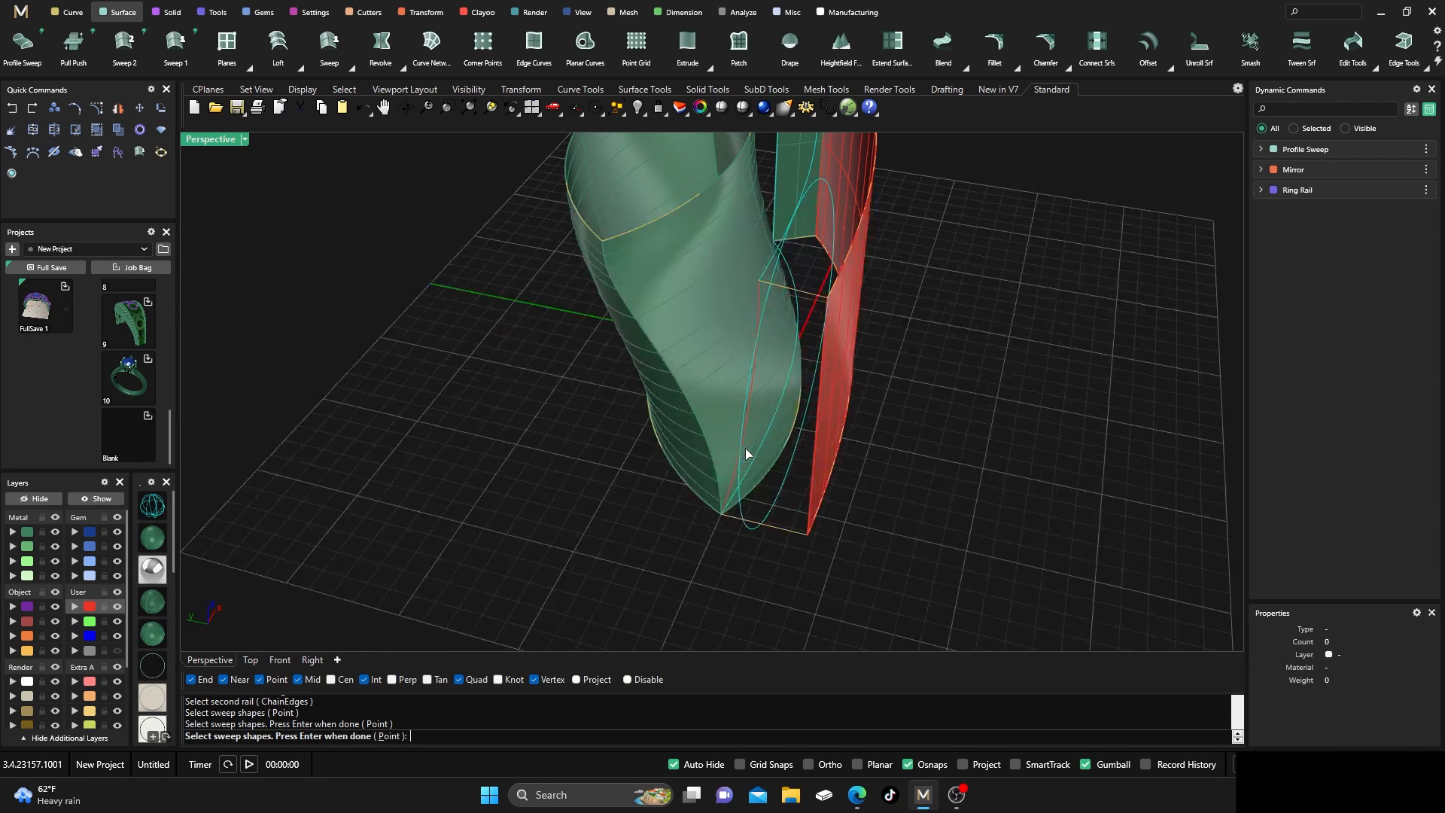
left_click(740, 501)
left_click(726, 488)
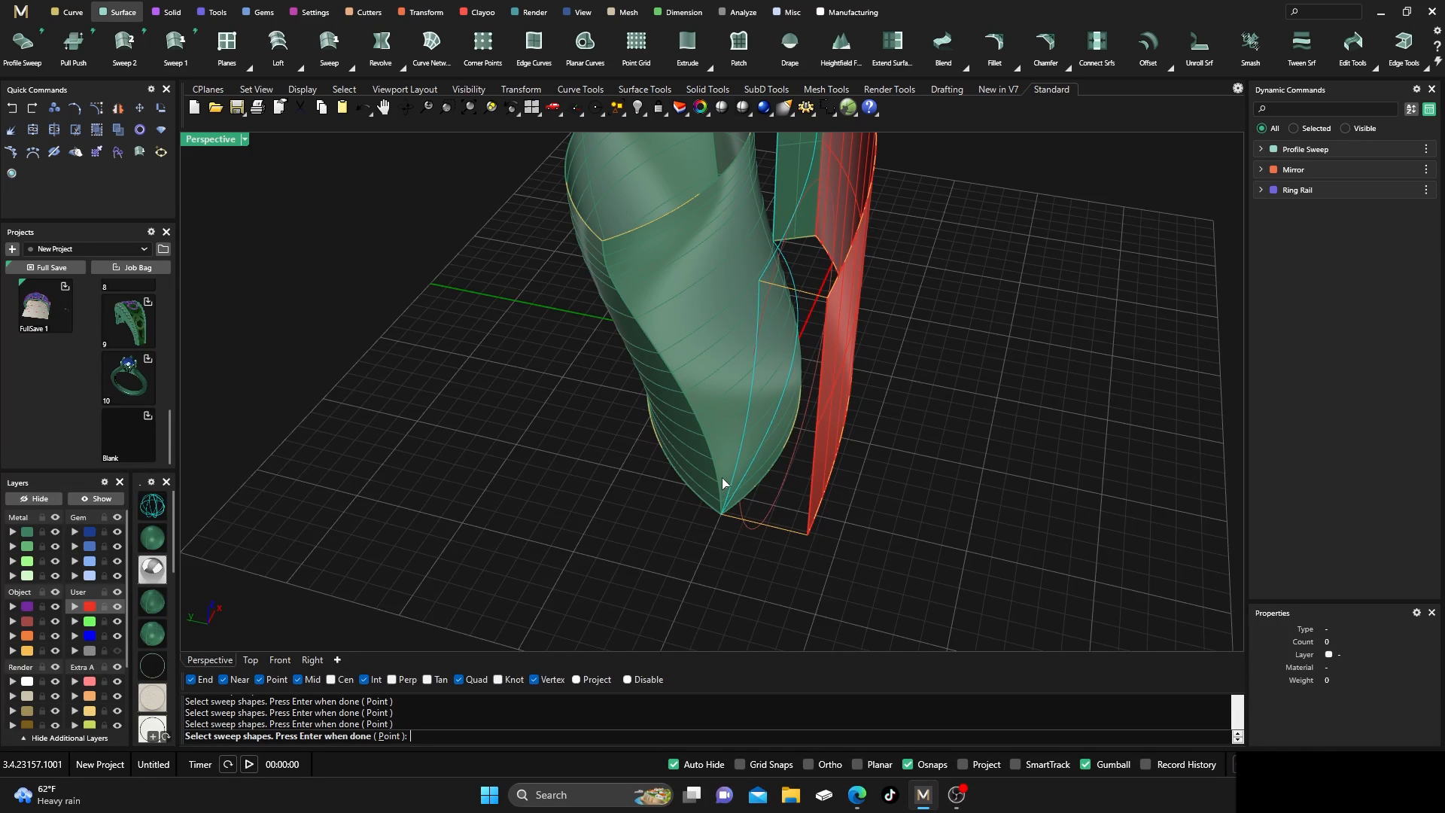
key("Return")
left_click(867, 463)
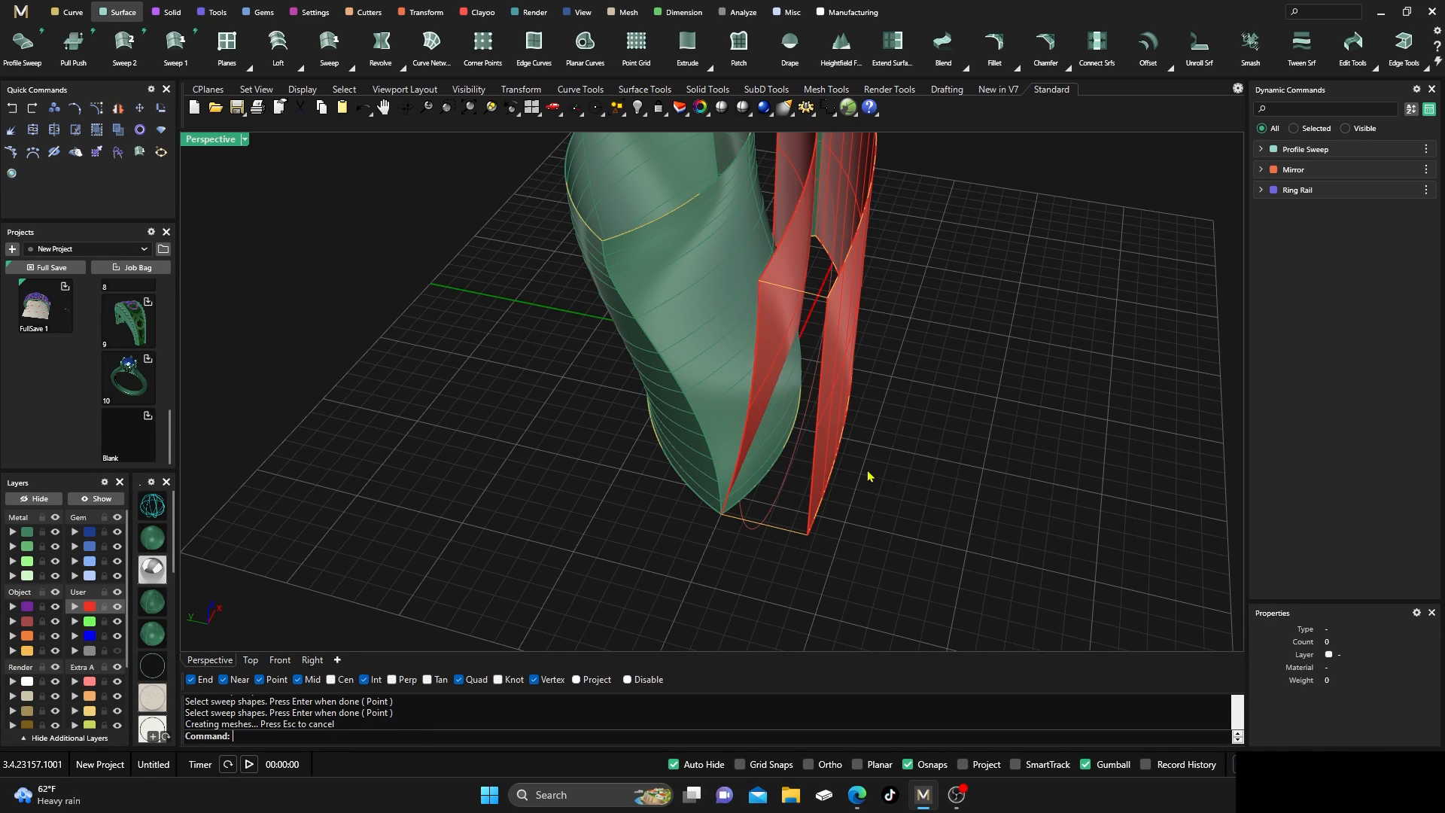
Move the outer and inner band wall surfaces to the Metal 02 layer and make that layer current
right_click_drag(867, 471, 927, 430)
right_click(924, 360)
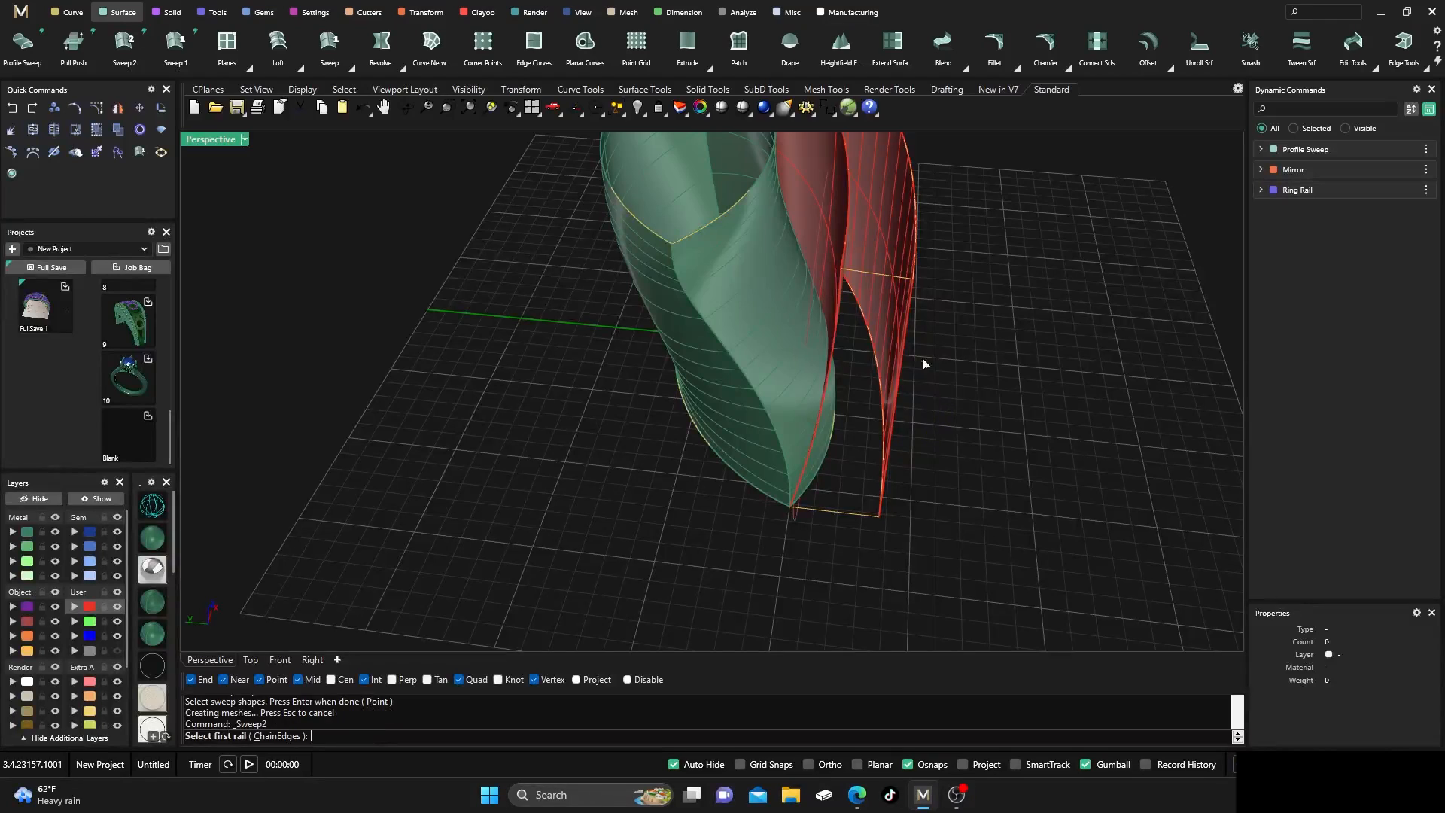
key("Escape")
left_click(889, 247)
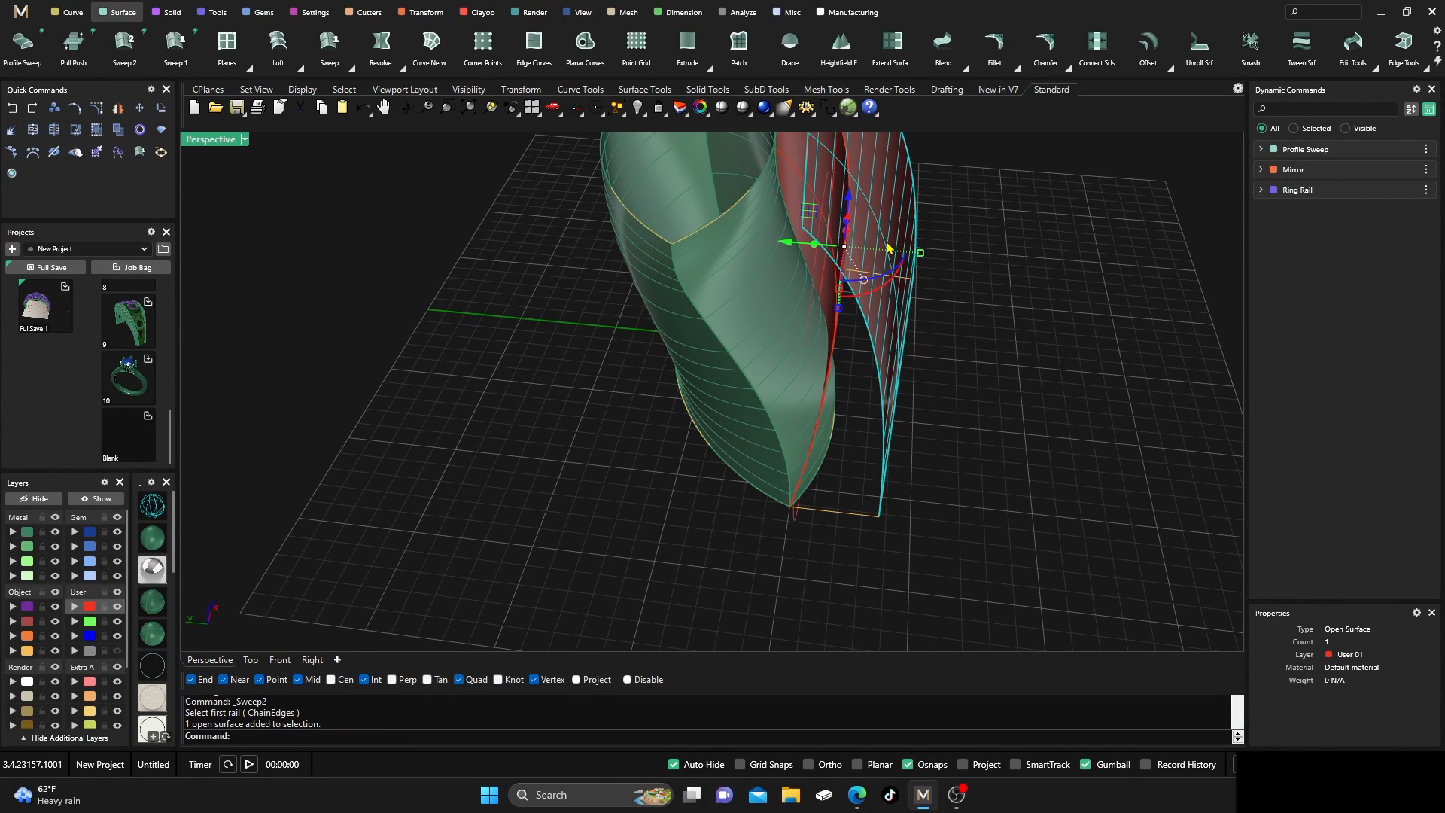
left_click(826, 196, "shift")
scroll(892, 412, "down", 6)
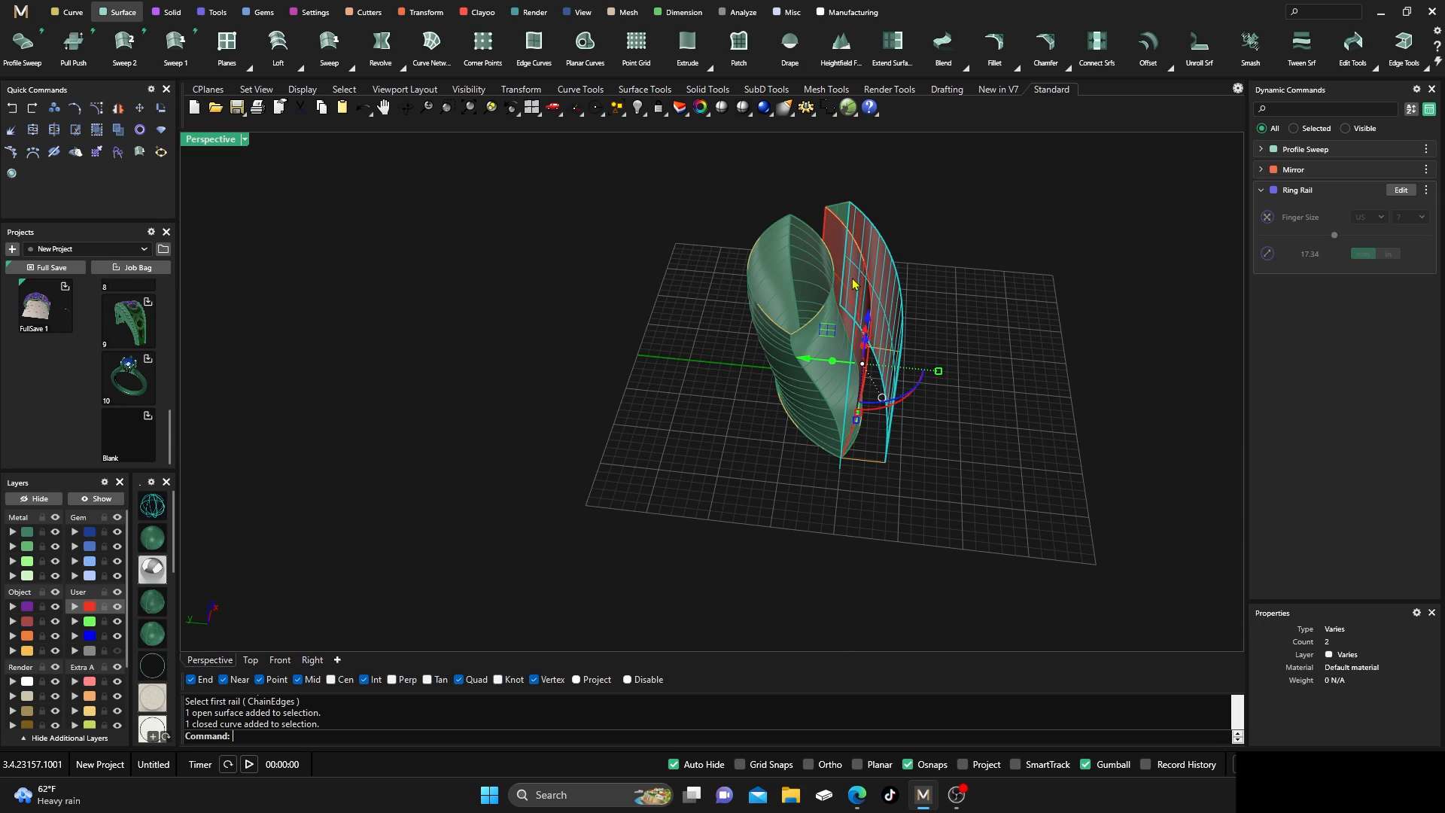
left_click(963, 281)
left_click(893, 271)
left_click(852, 268, "shift")
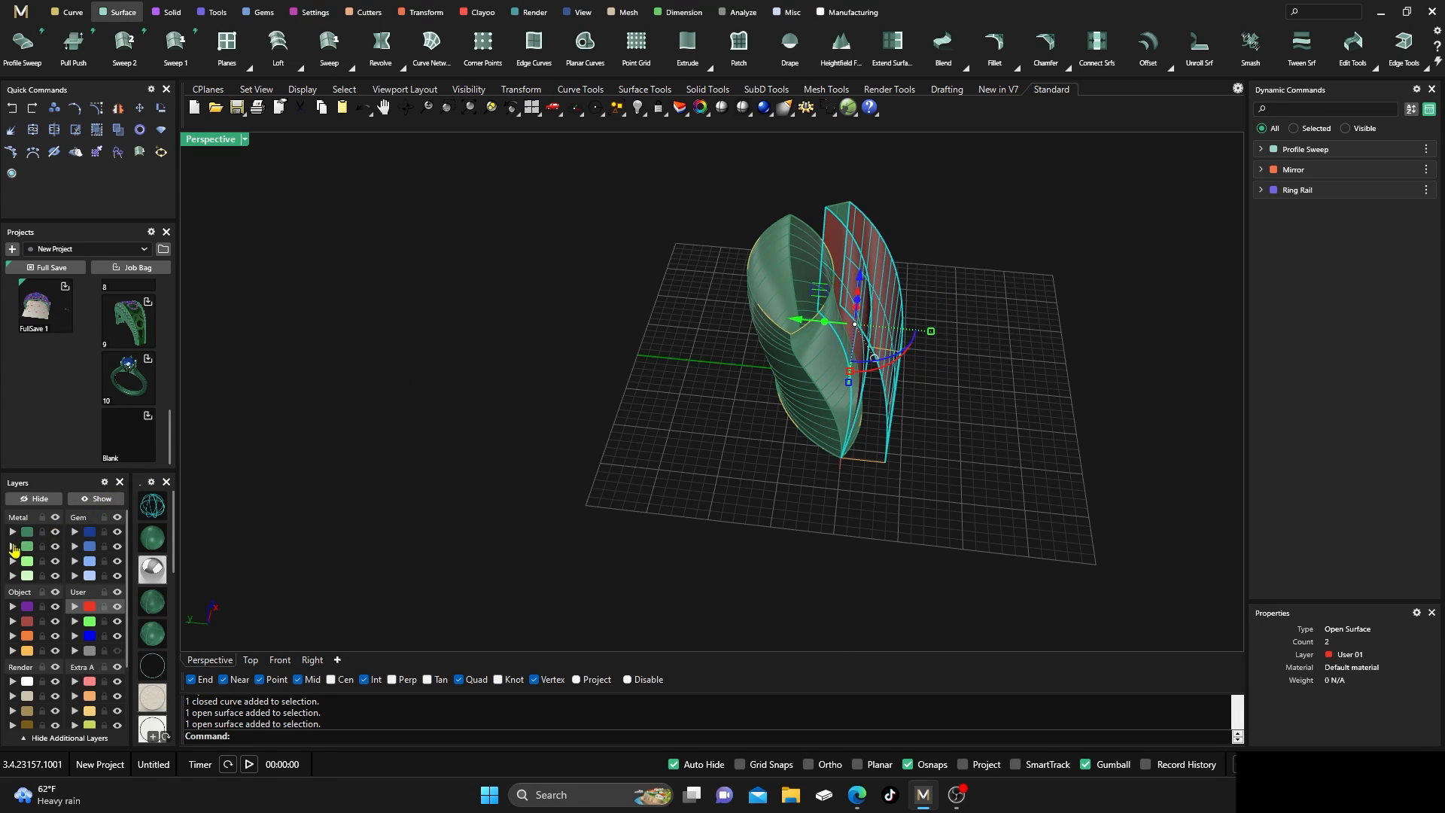
left_click(22, 548)
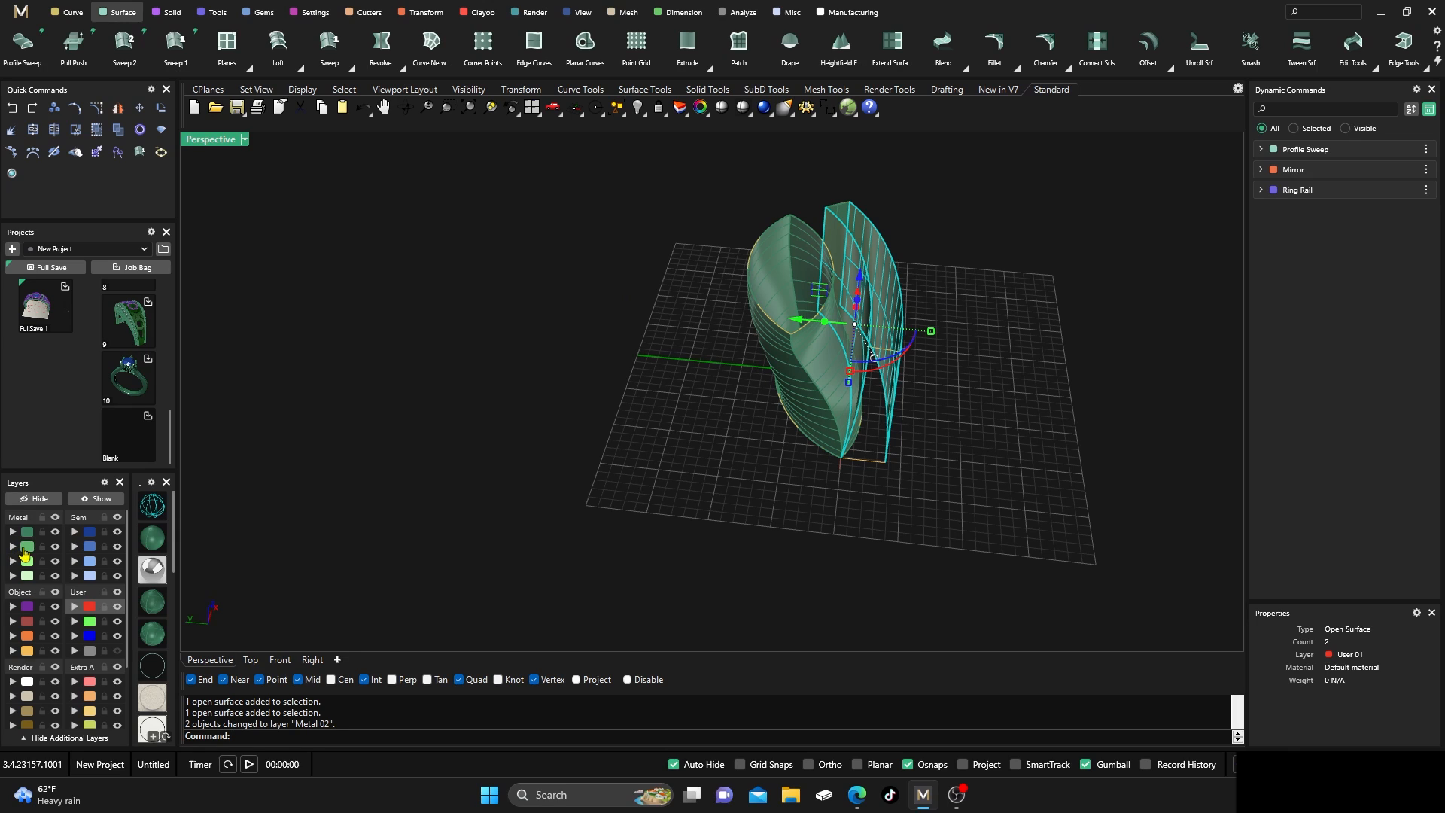
left_click(534, 397)
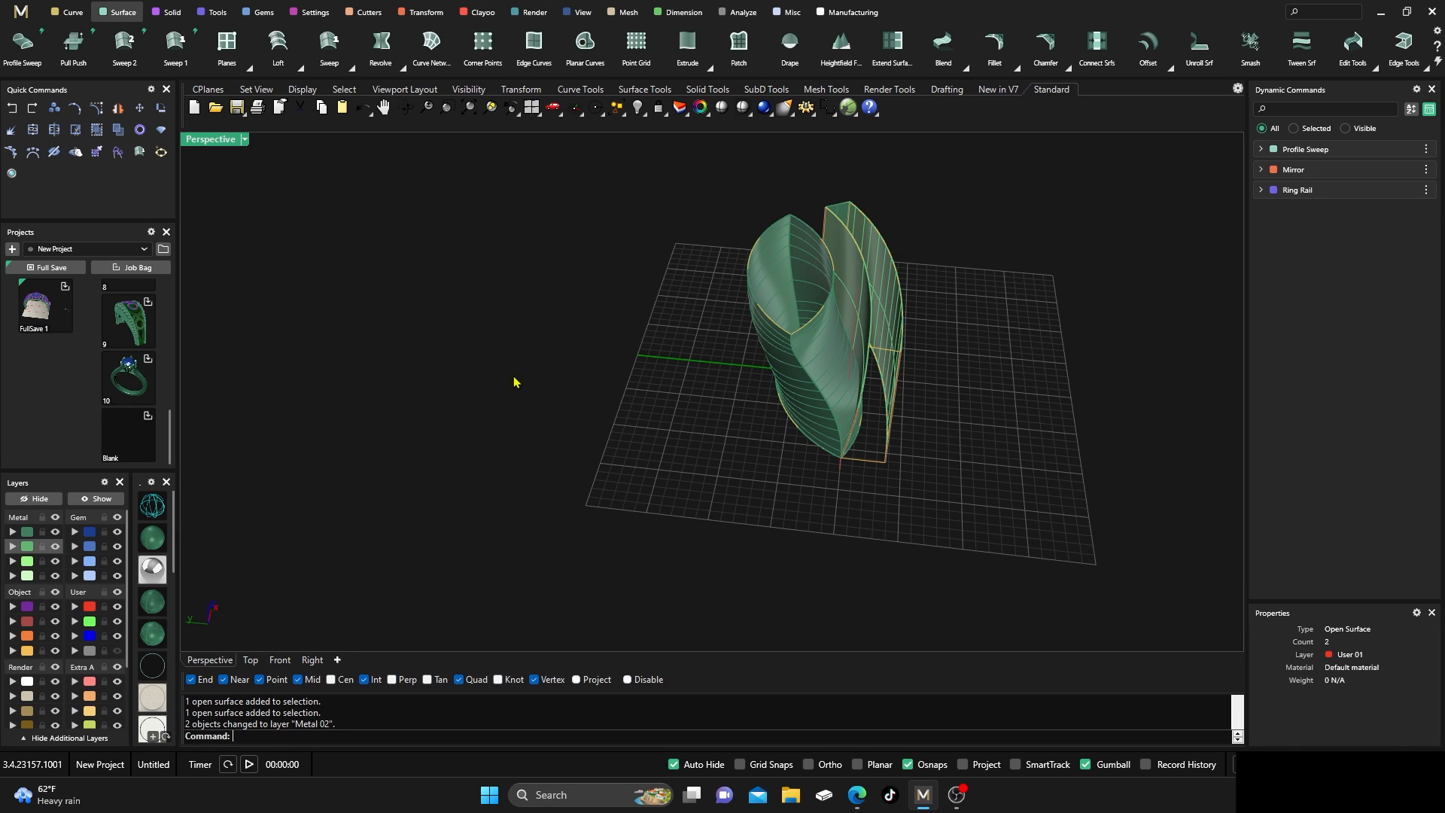
Close the band's negative-X end with Sweep 2, using its two connecting lines as rails and the upper and lower end segments as shapes
scroll(920, 435, "up", 3)
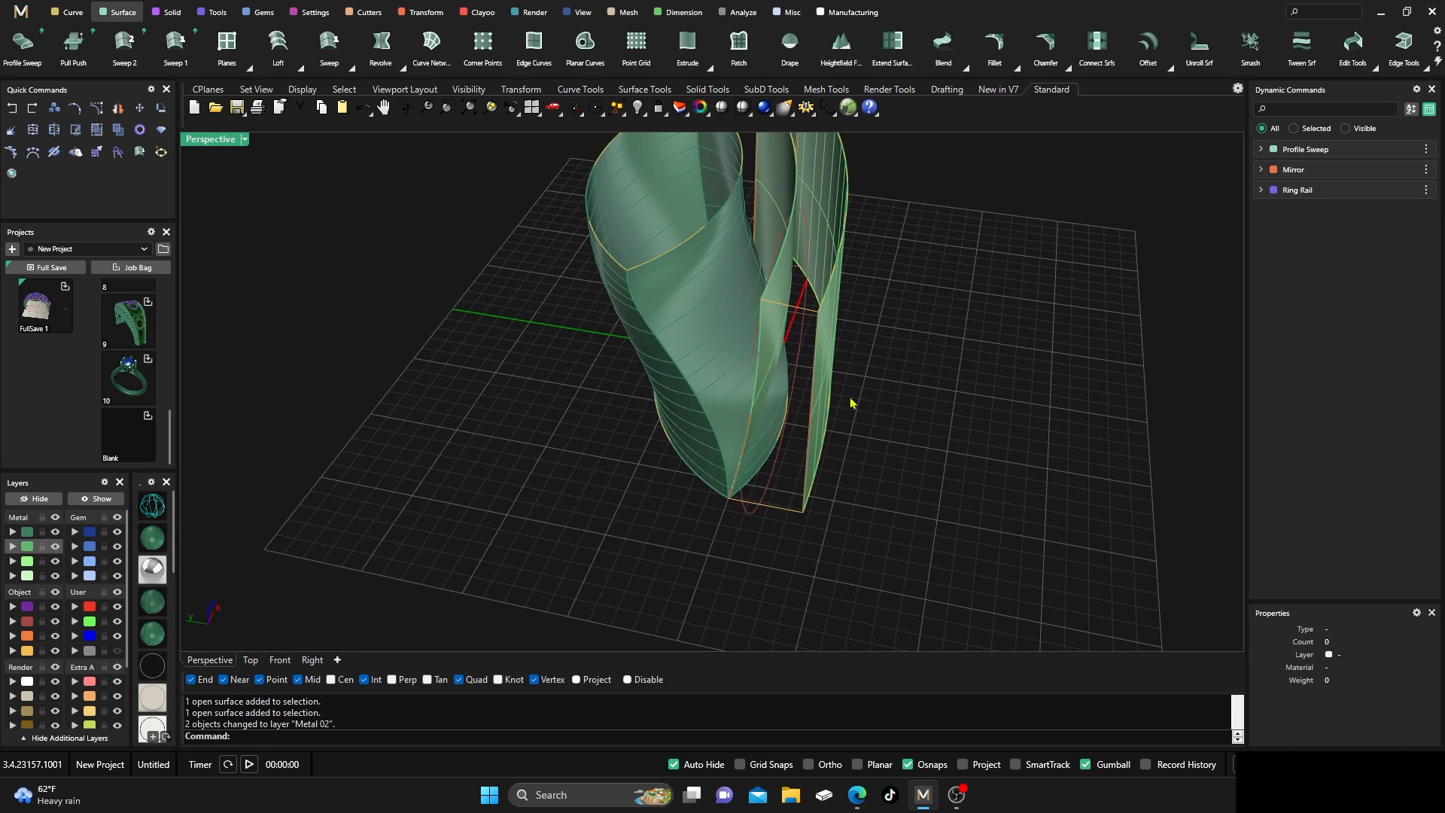
left_click(351, 70)
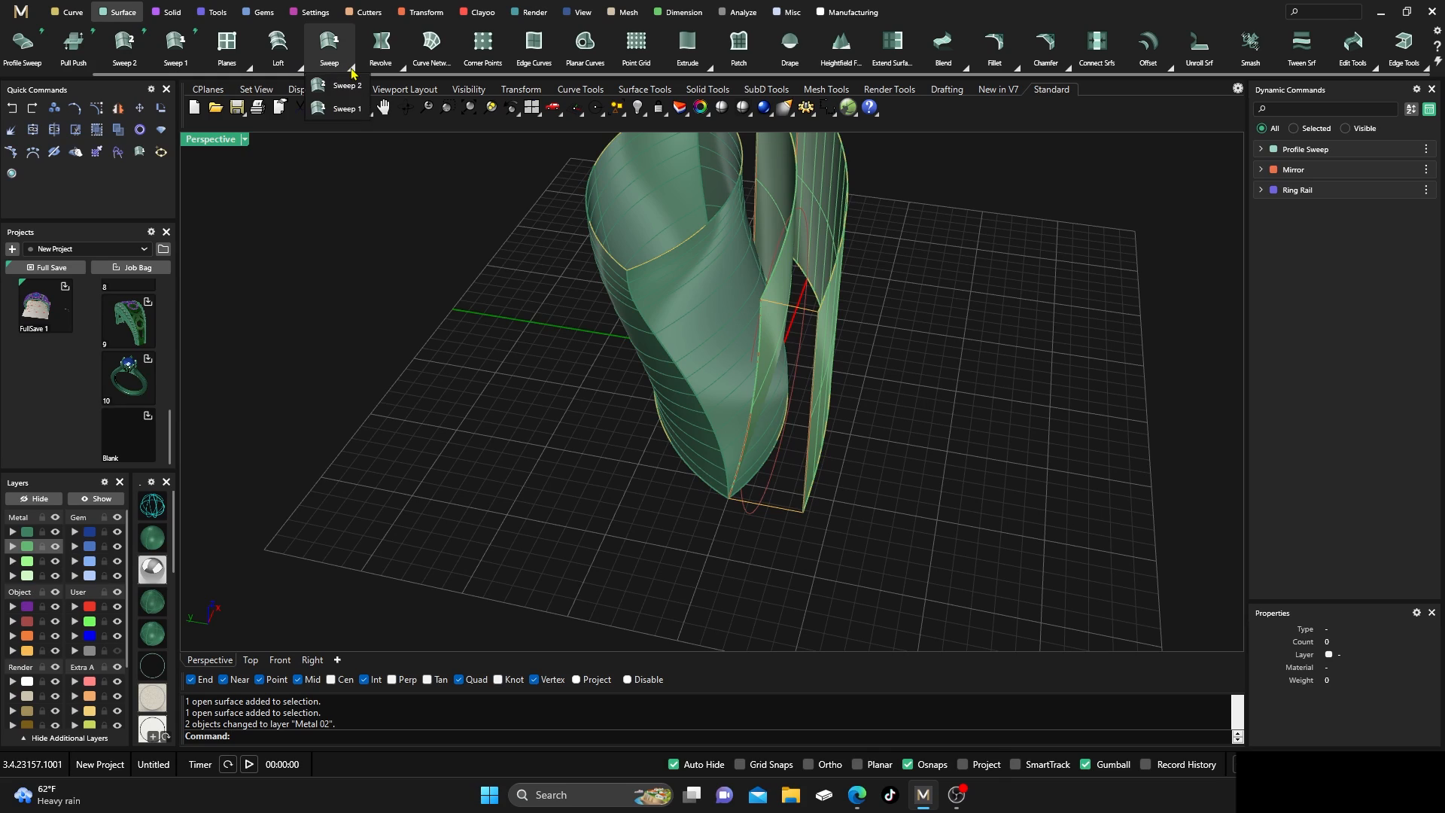
left_click(344, 86)
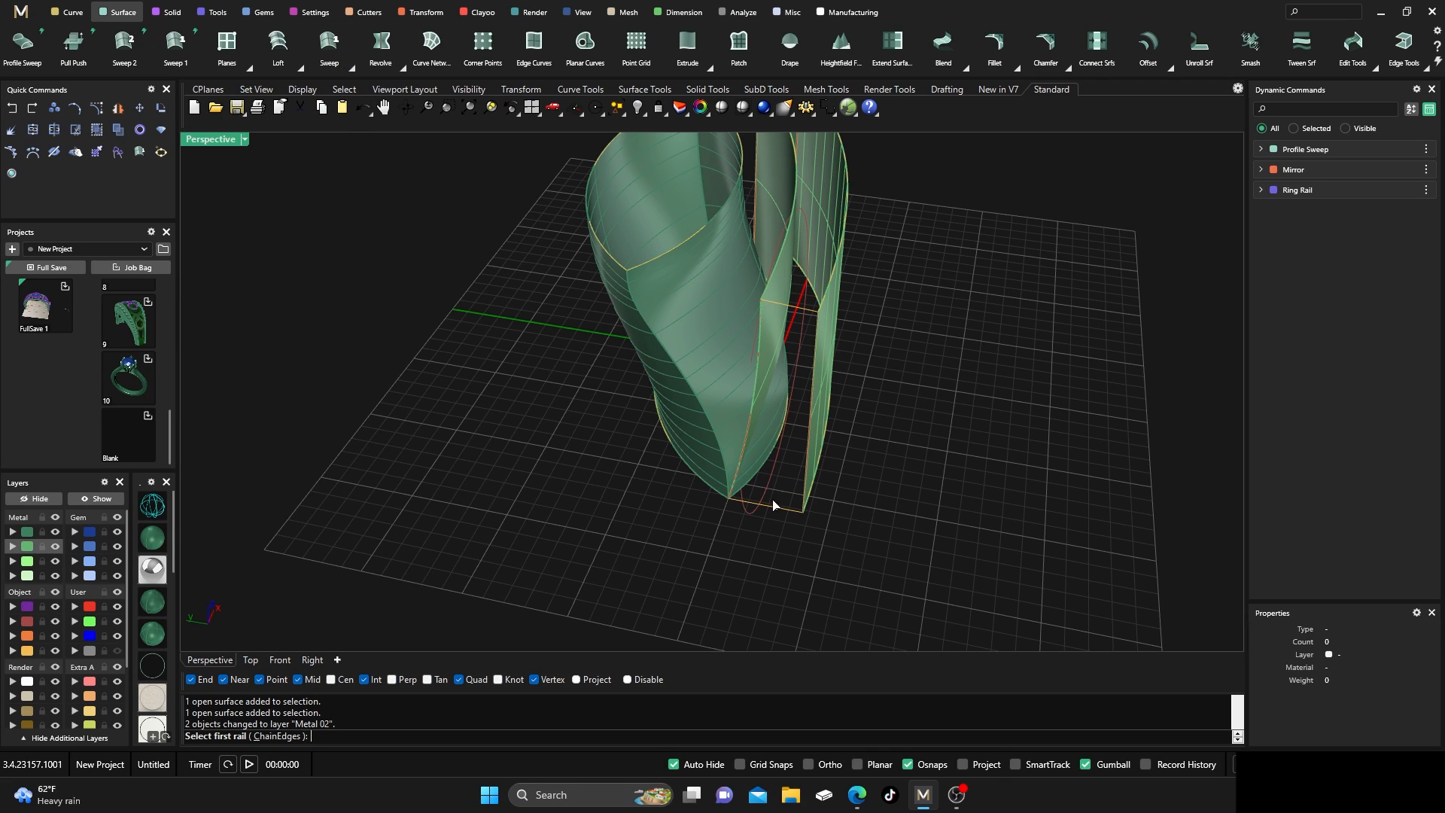
left_click(805, 470)
left_click(858, 504)
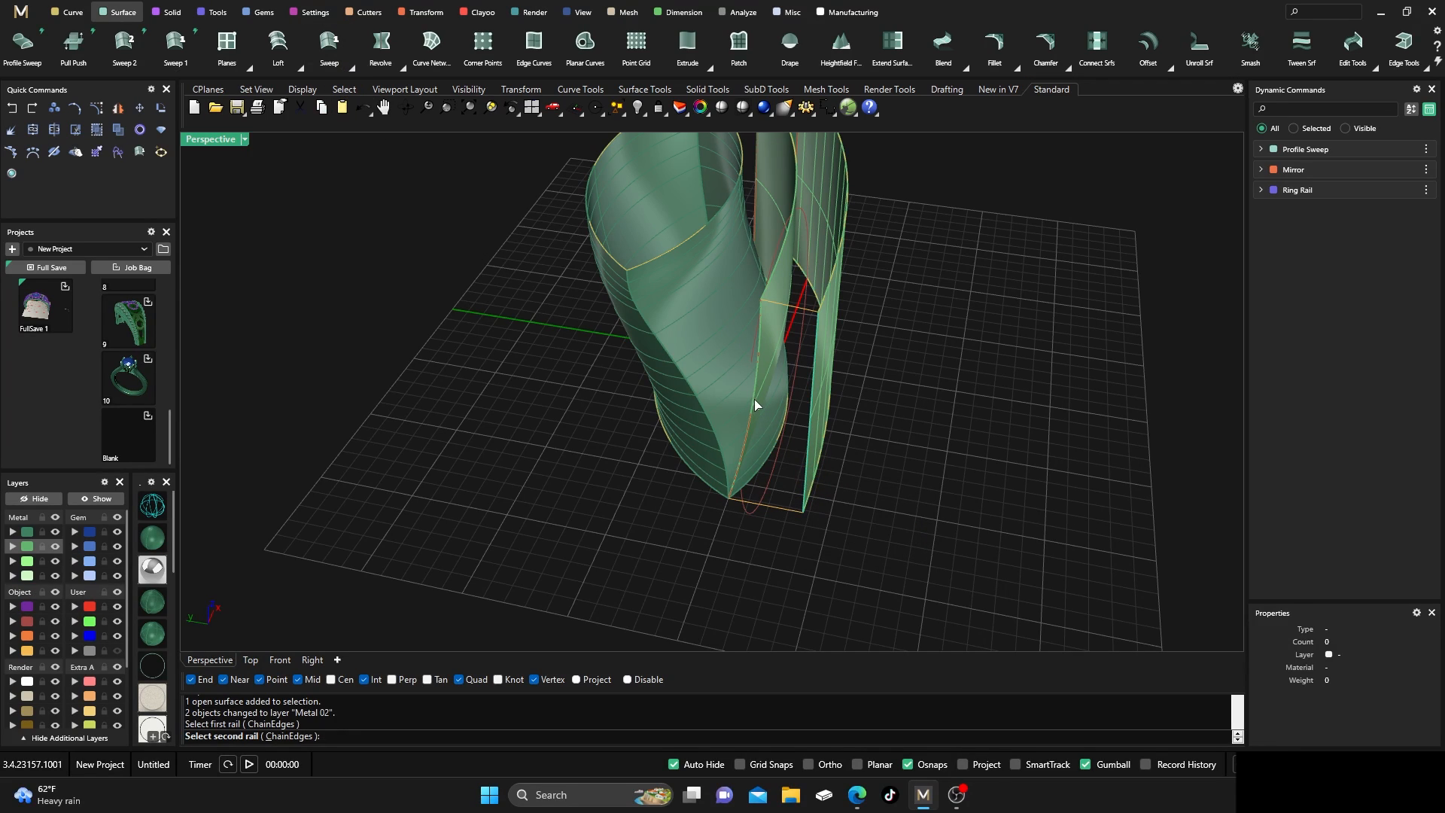
left_click(755, 400)
left_click(797, 444)
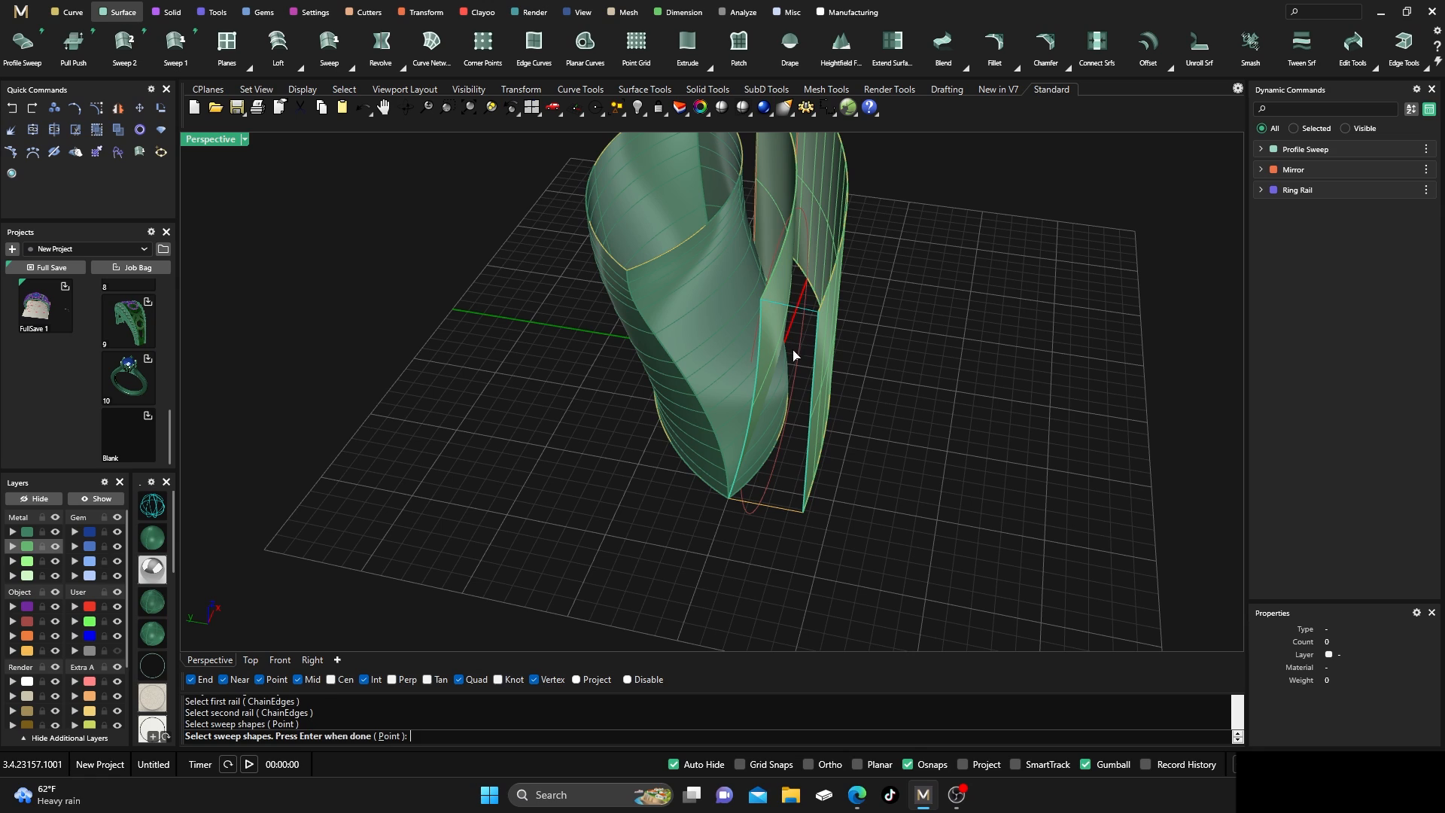
left_click(777, 509)
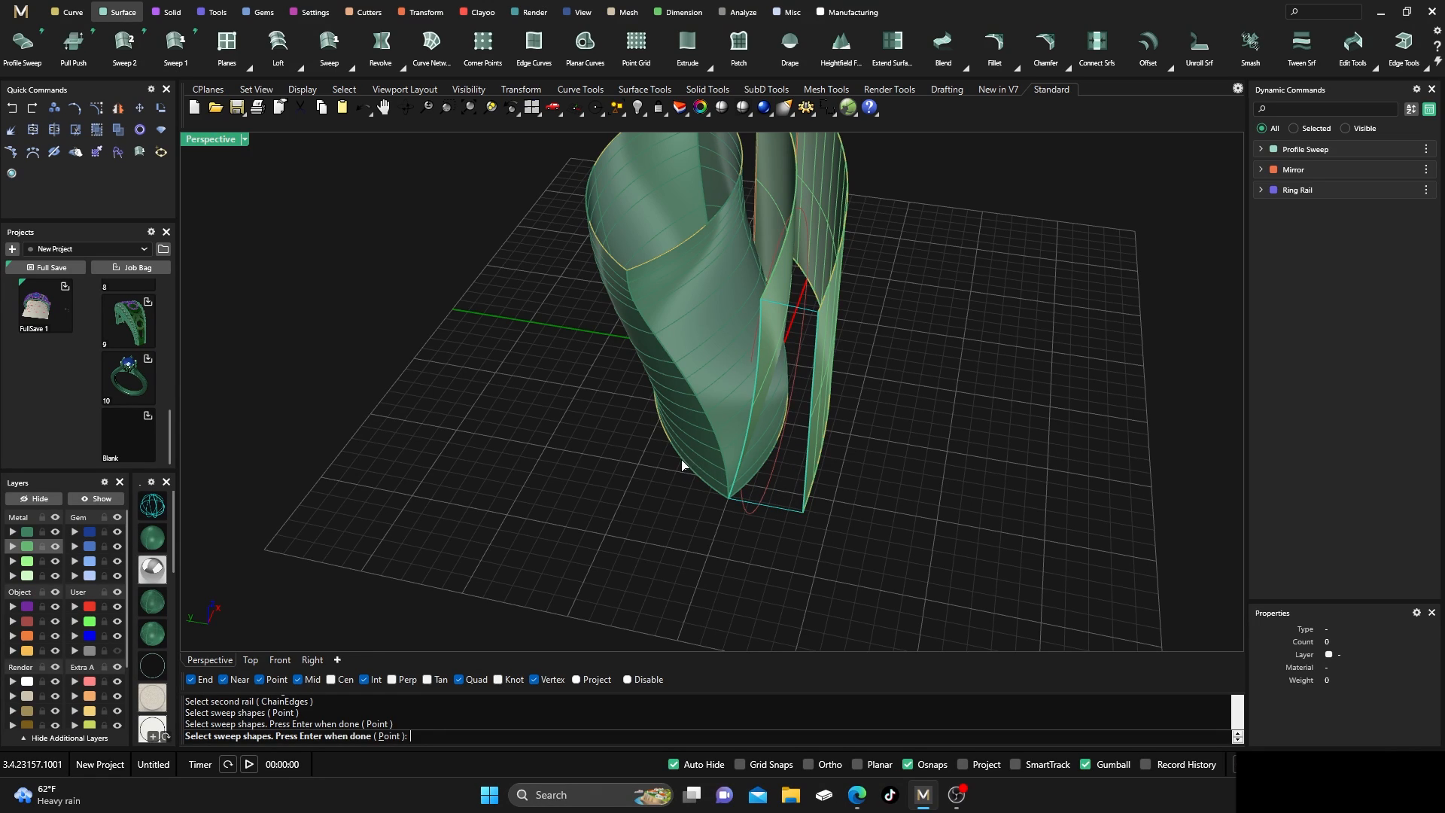
key("Return")
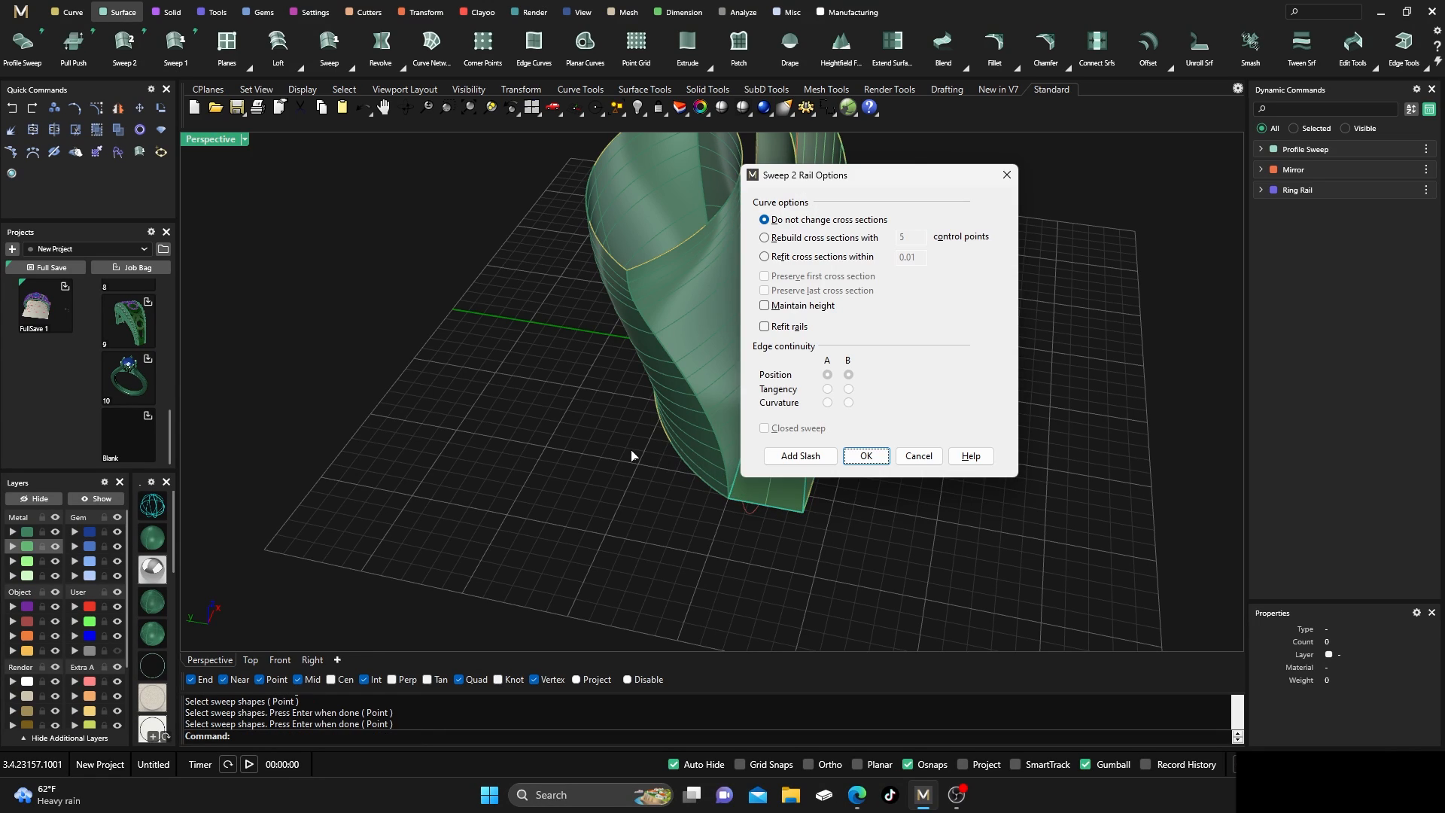
left_click(865, 455)
scroll(869, 526, "down", 4)
Cover the band's top with Sweep 2, using the upper outer and inner edges as rails and the two upper end segments as shapes
key("Return")
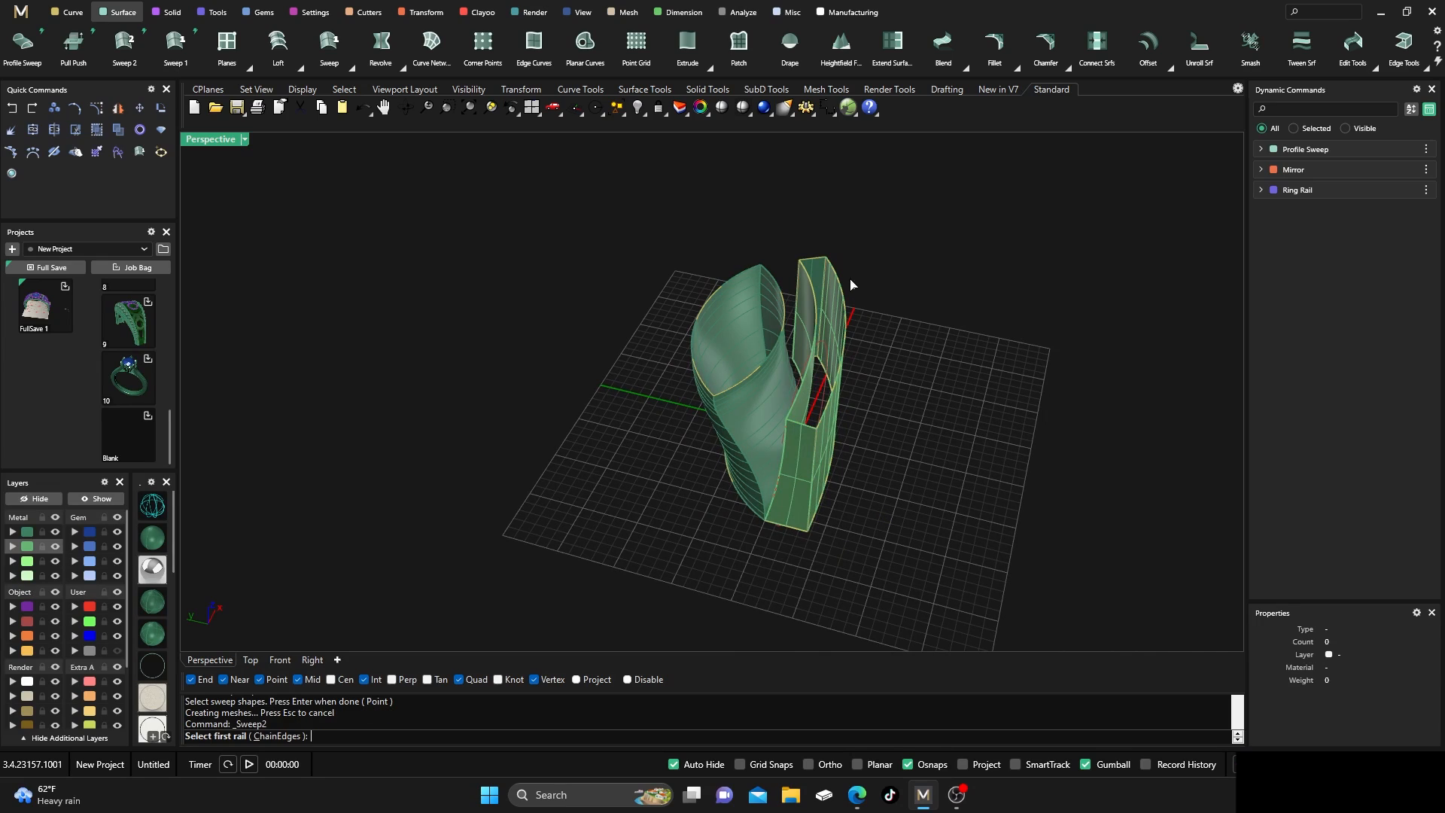
left_click(838, 275)
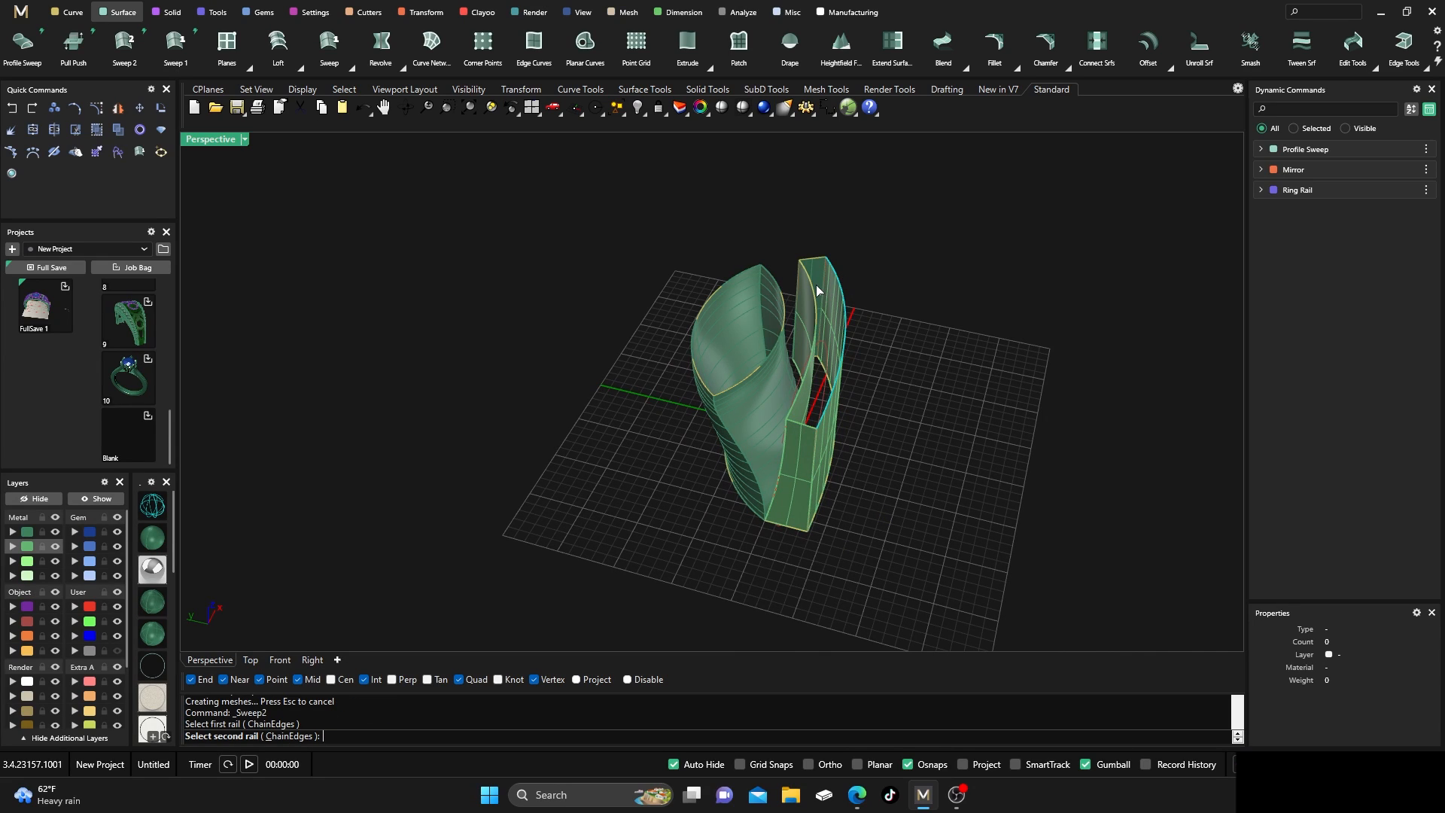
left_click(816, 284)
left_click(850, 322)
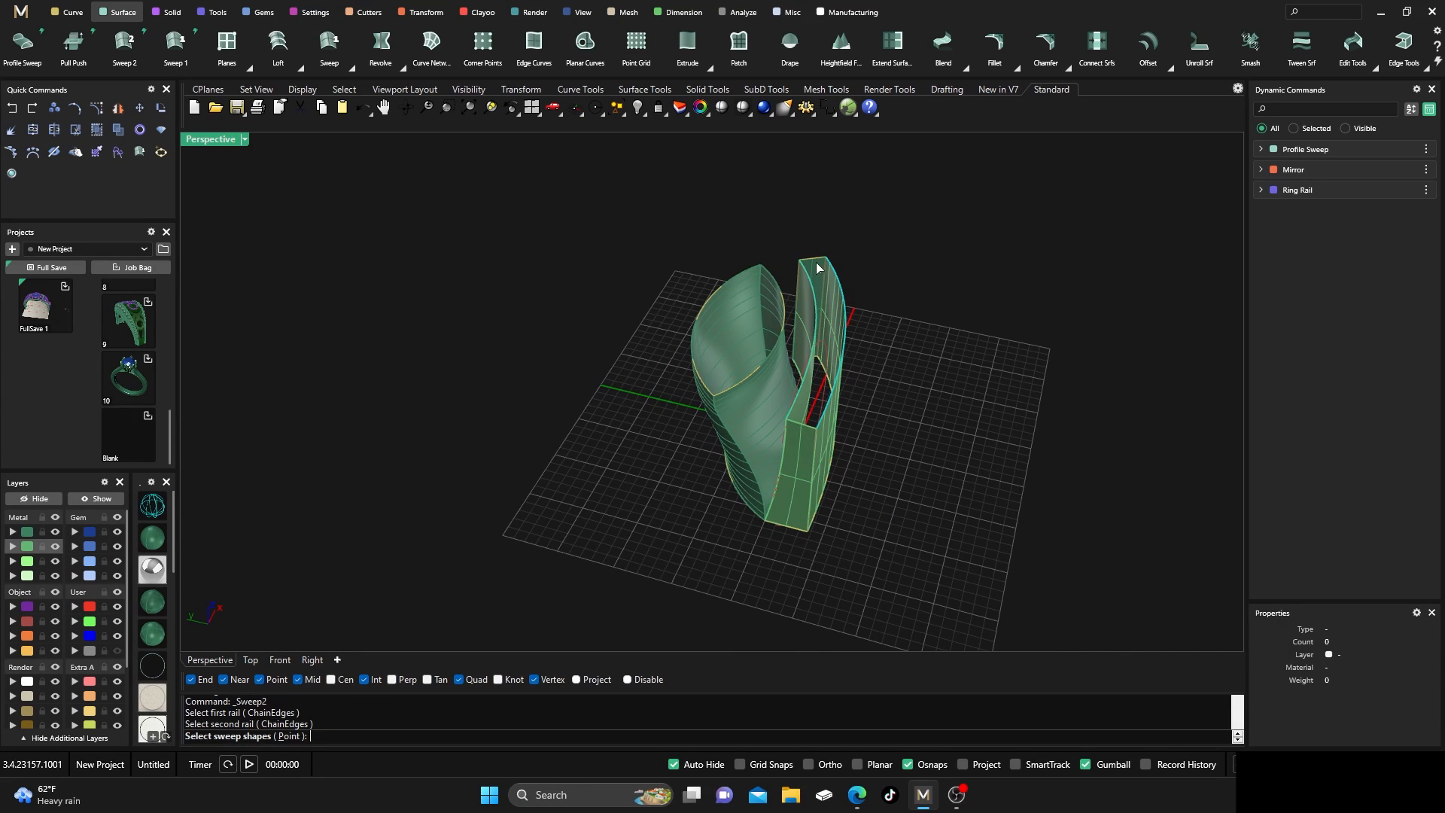
left_click(819, 268)
left_click(853, 301)
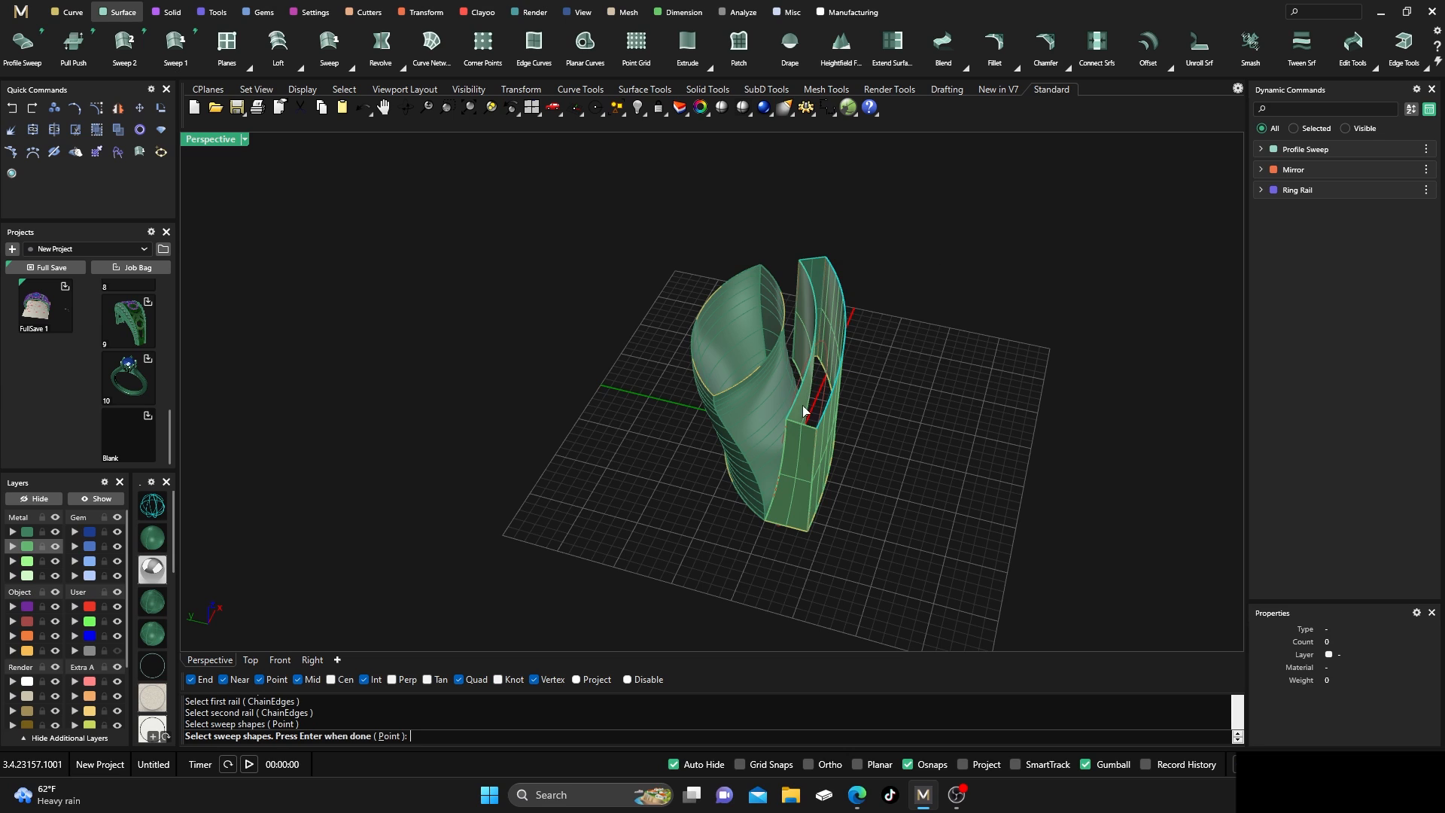
left_click(806, 429)
left_click(844, 460)
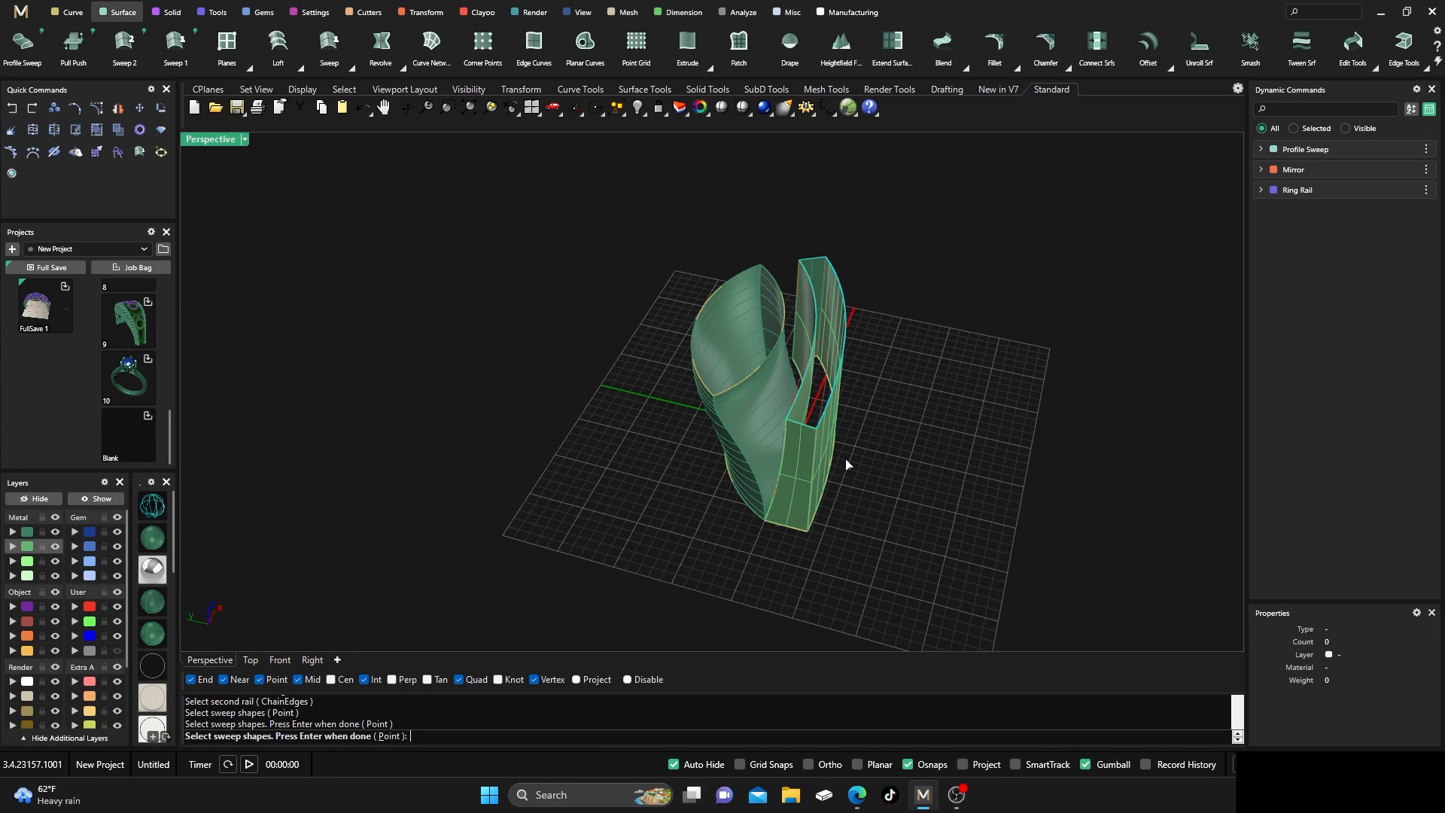
key("Return")
left_click(865, 455)
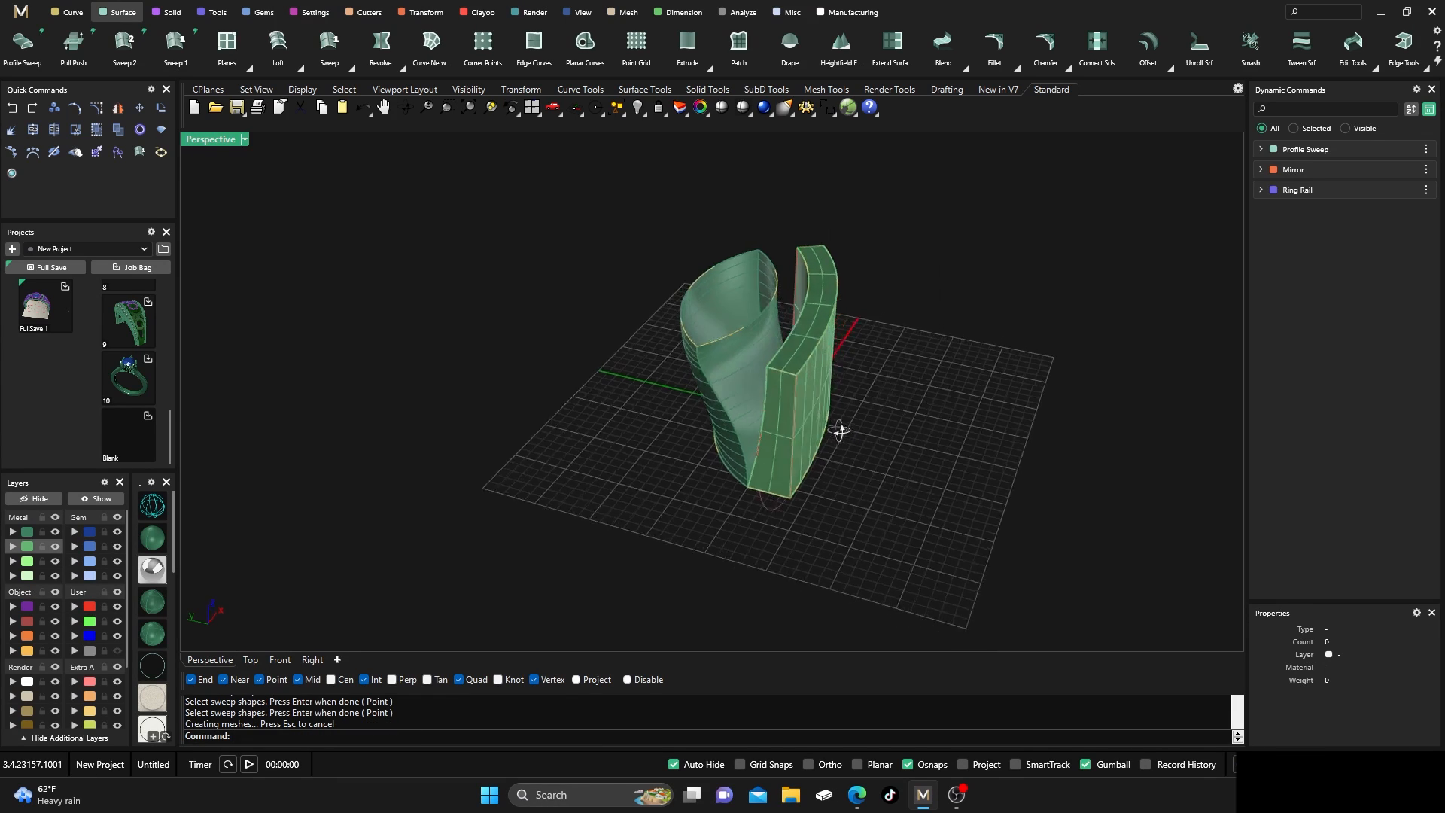
Select all the band surfaces on the Metal 02 layer and join them into one polysurface
right_click_drag(839, 429, 751, 463)
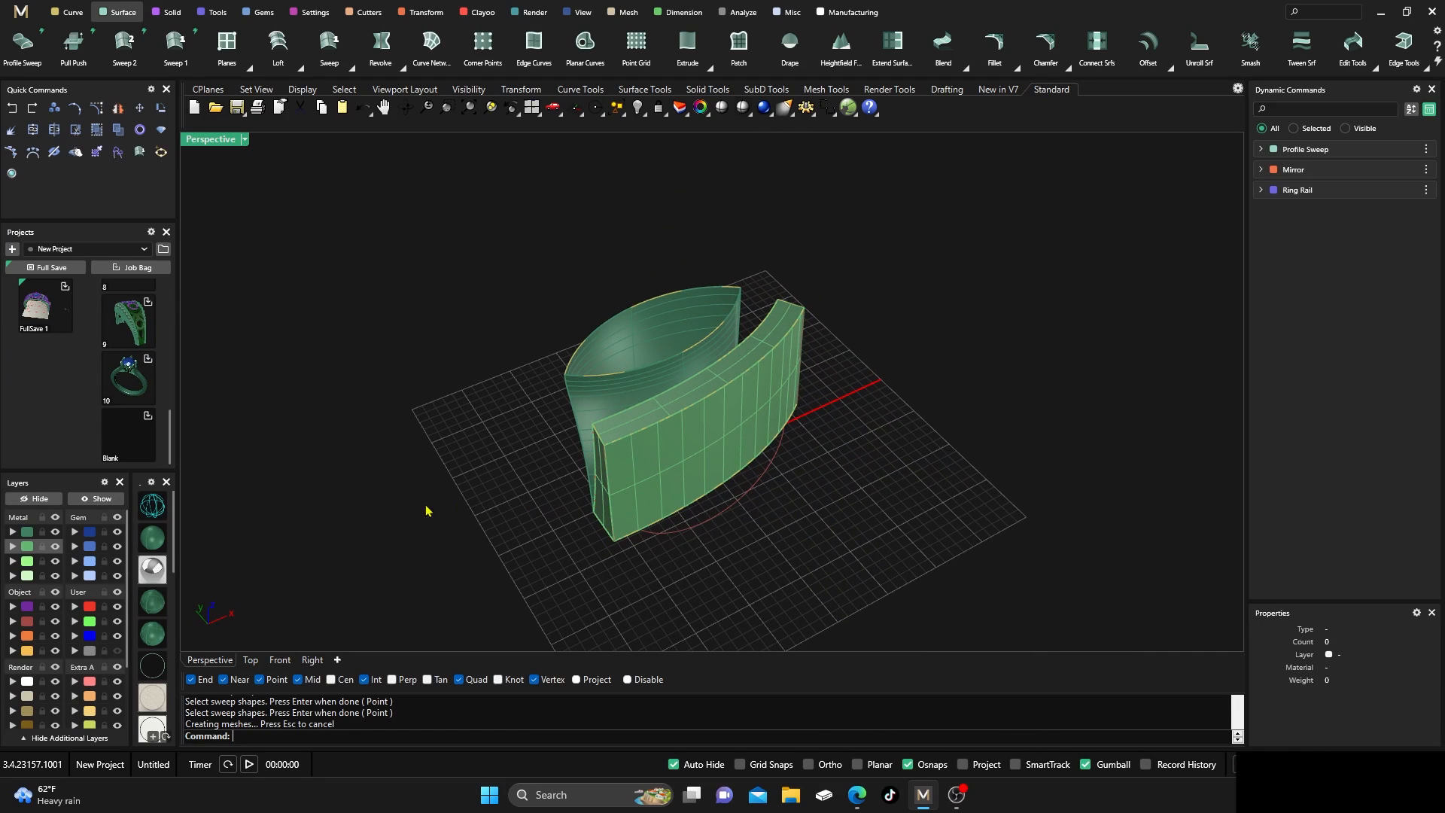
left_click(27, 547)
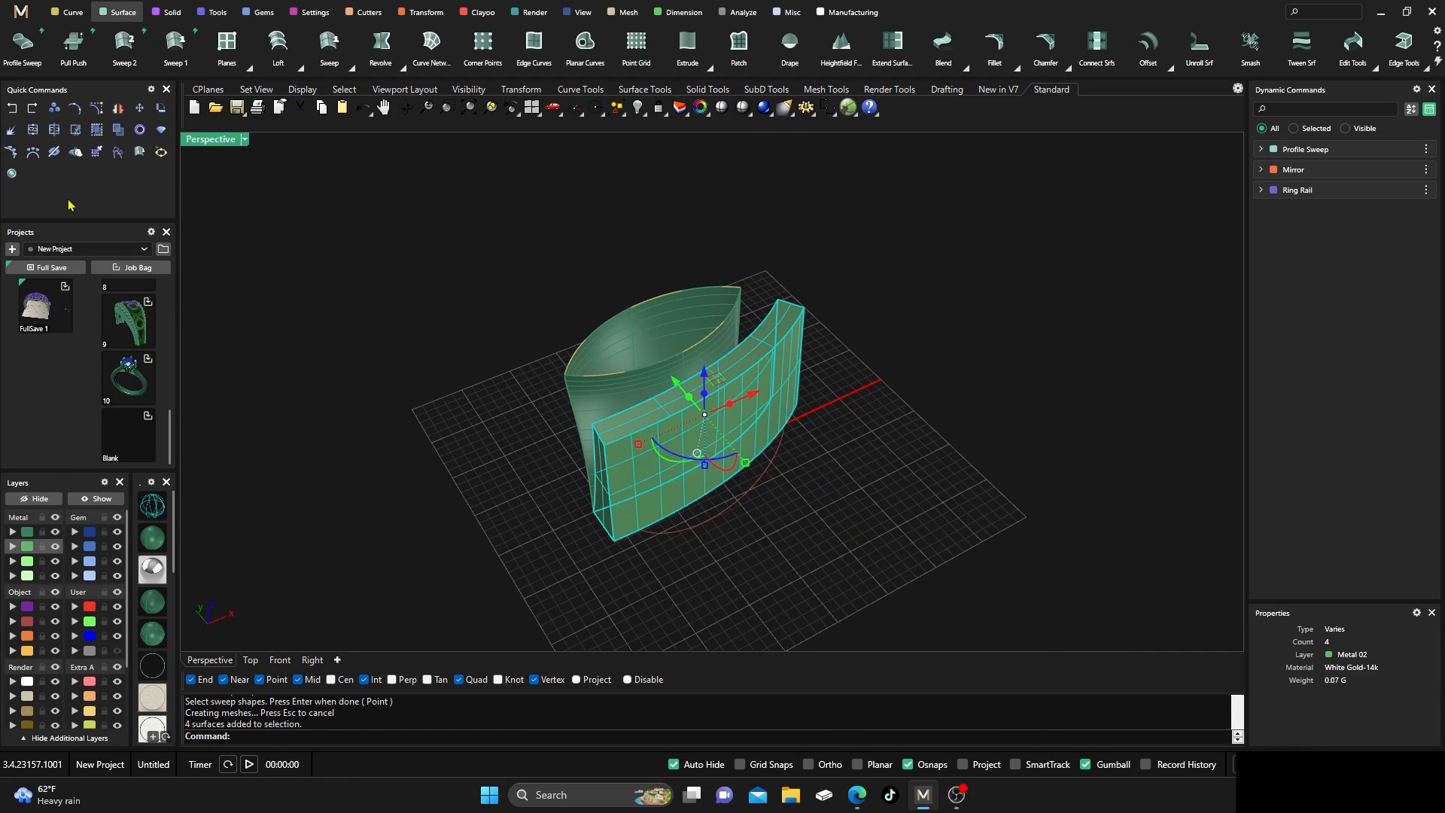
left_click(32, 132)
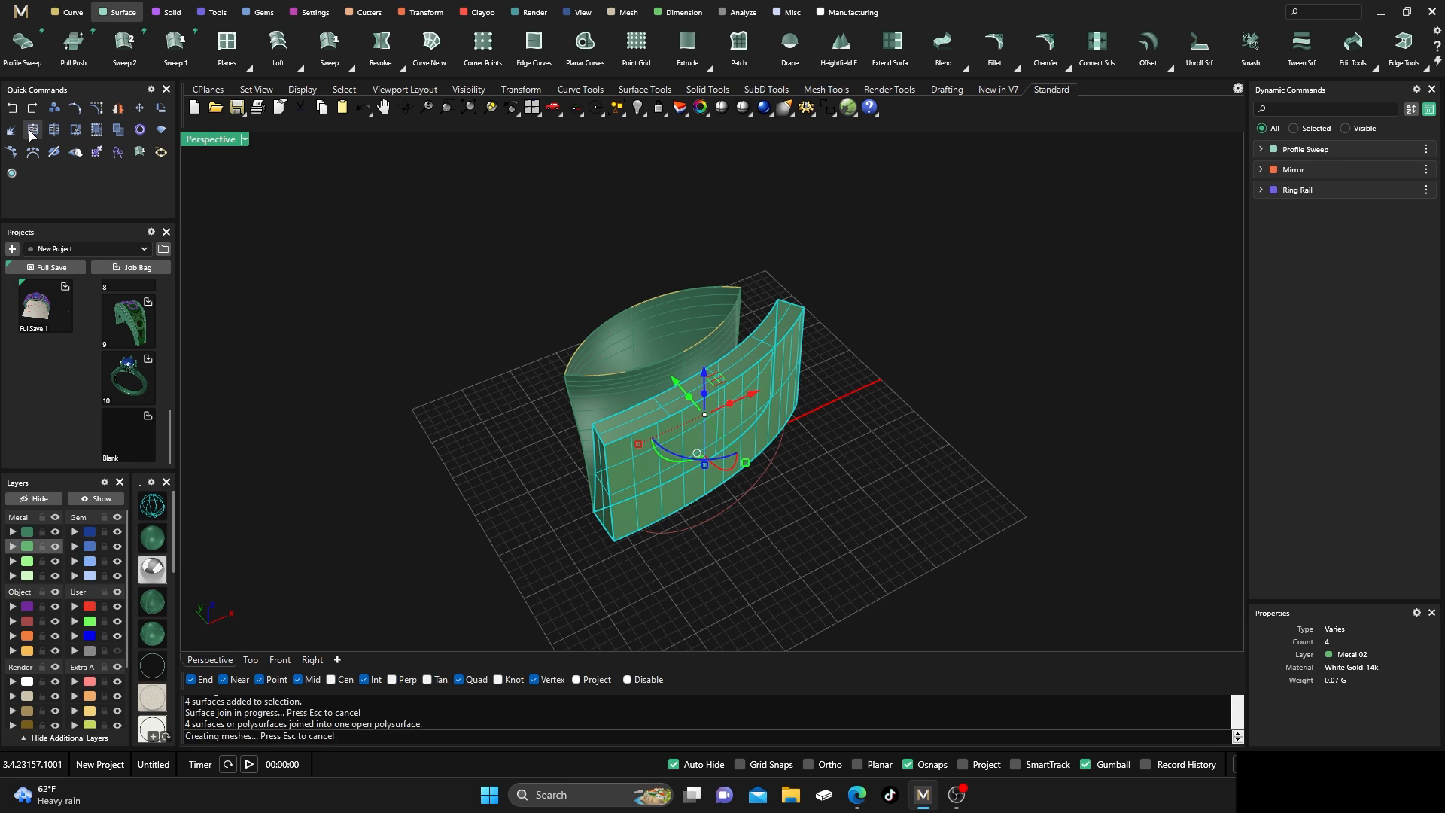
right_click_drag(664, 498, 677, 439)
left_click(532, 422)
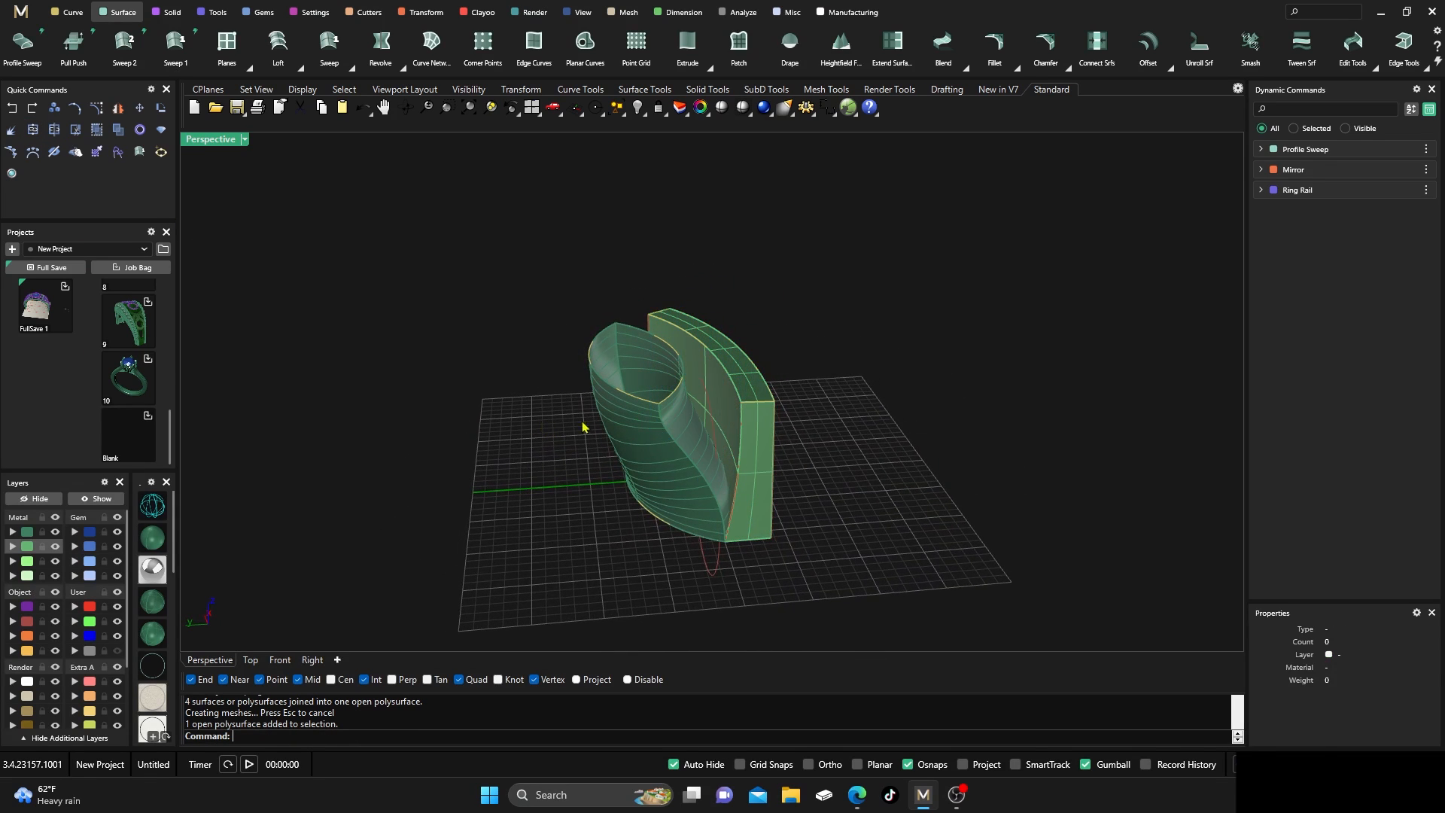
Cap the open upper and lower ends of the twisted marquise sweep
left_click(718, 404)
left_click(557, 375)
left_click(634, 427)
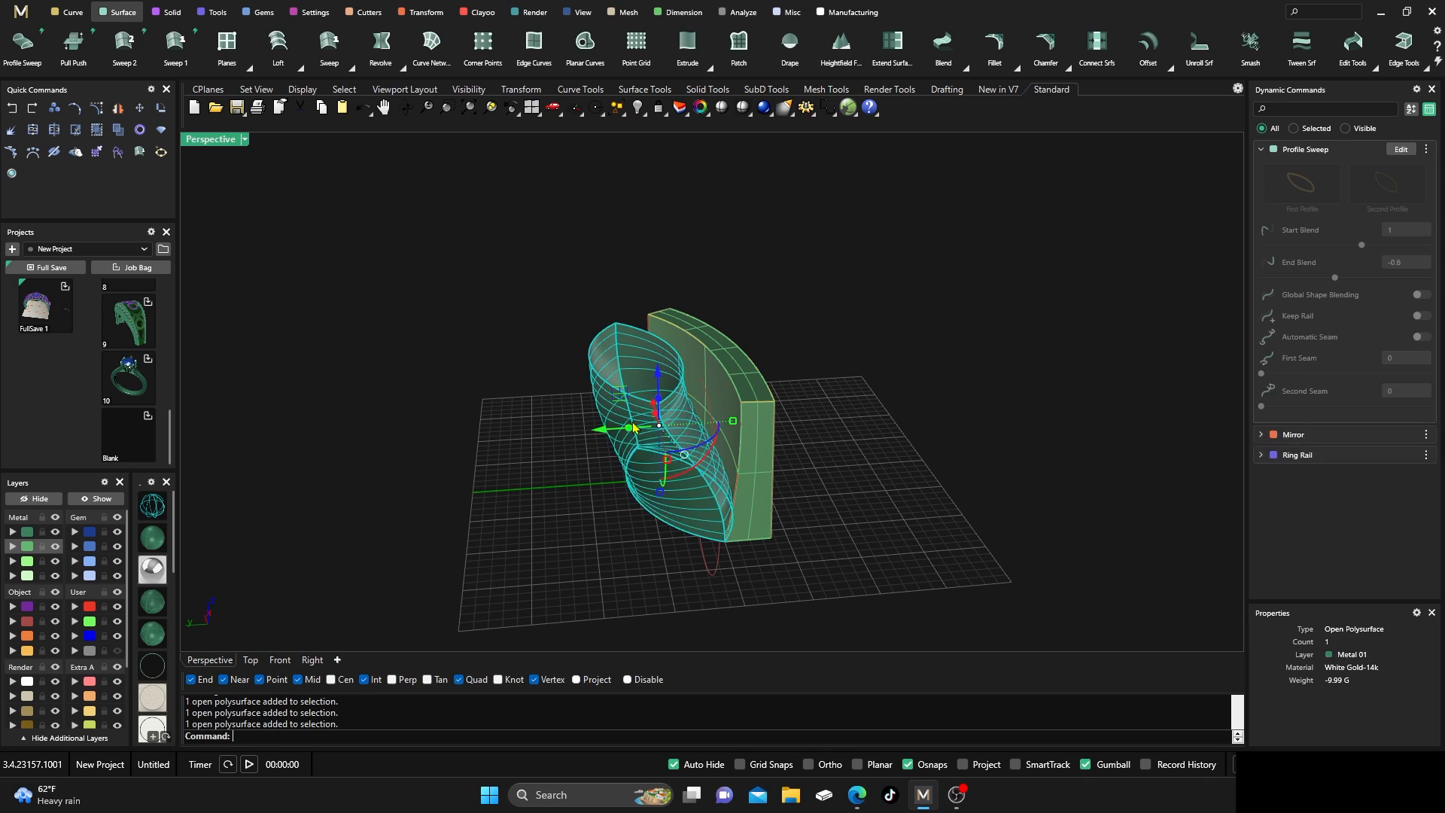
type("Cap")
key("Return")
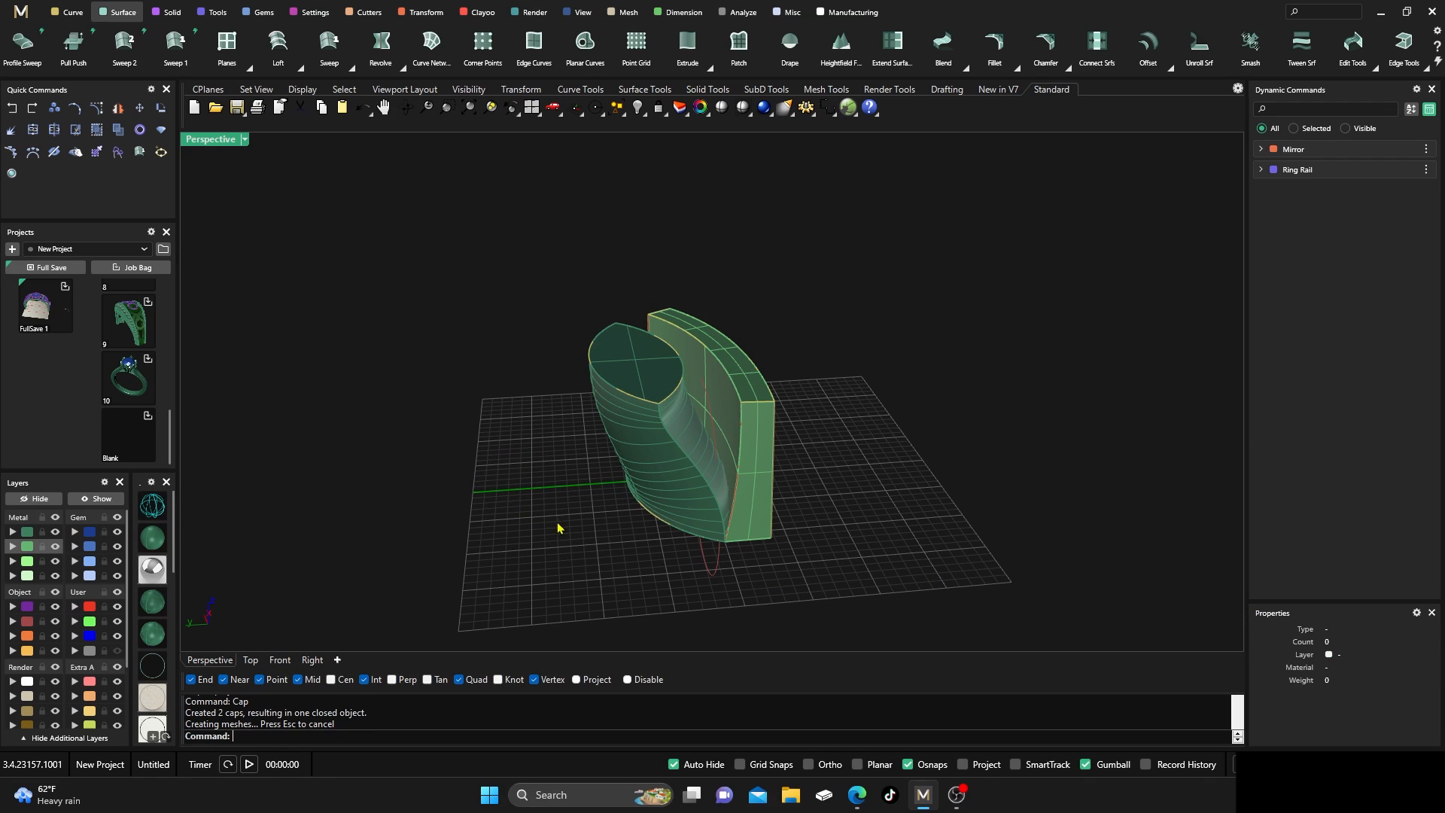
Try to cap the open underside of the joined band polysurface
right_click_drag(558, 526, 510, 493)
left_click(620, 396)
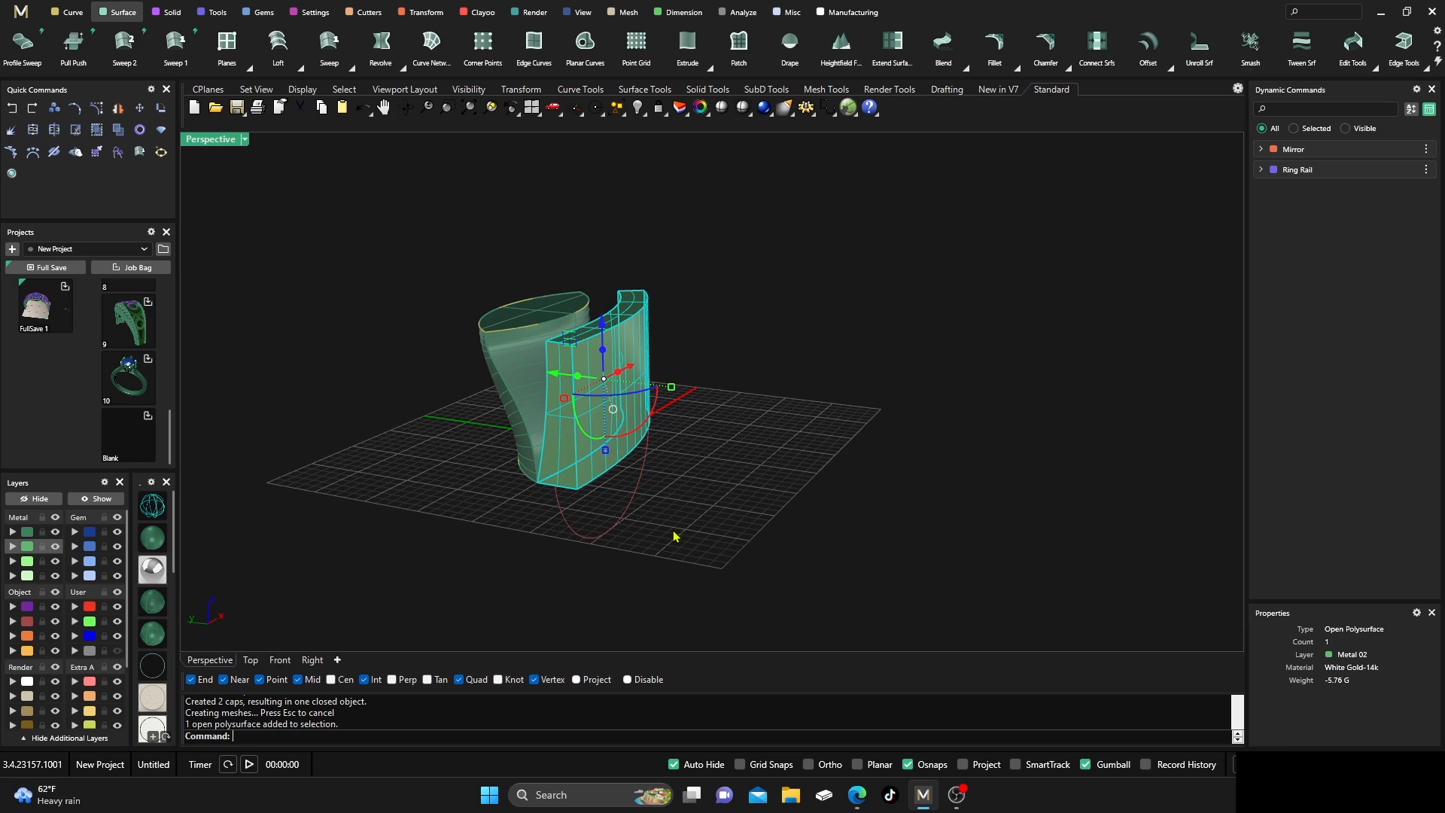
key("Return")
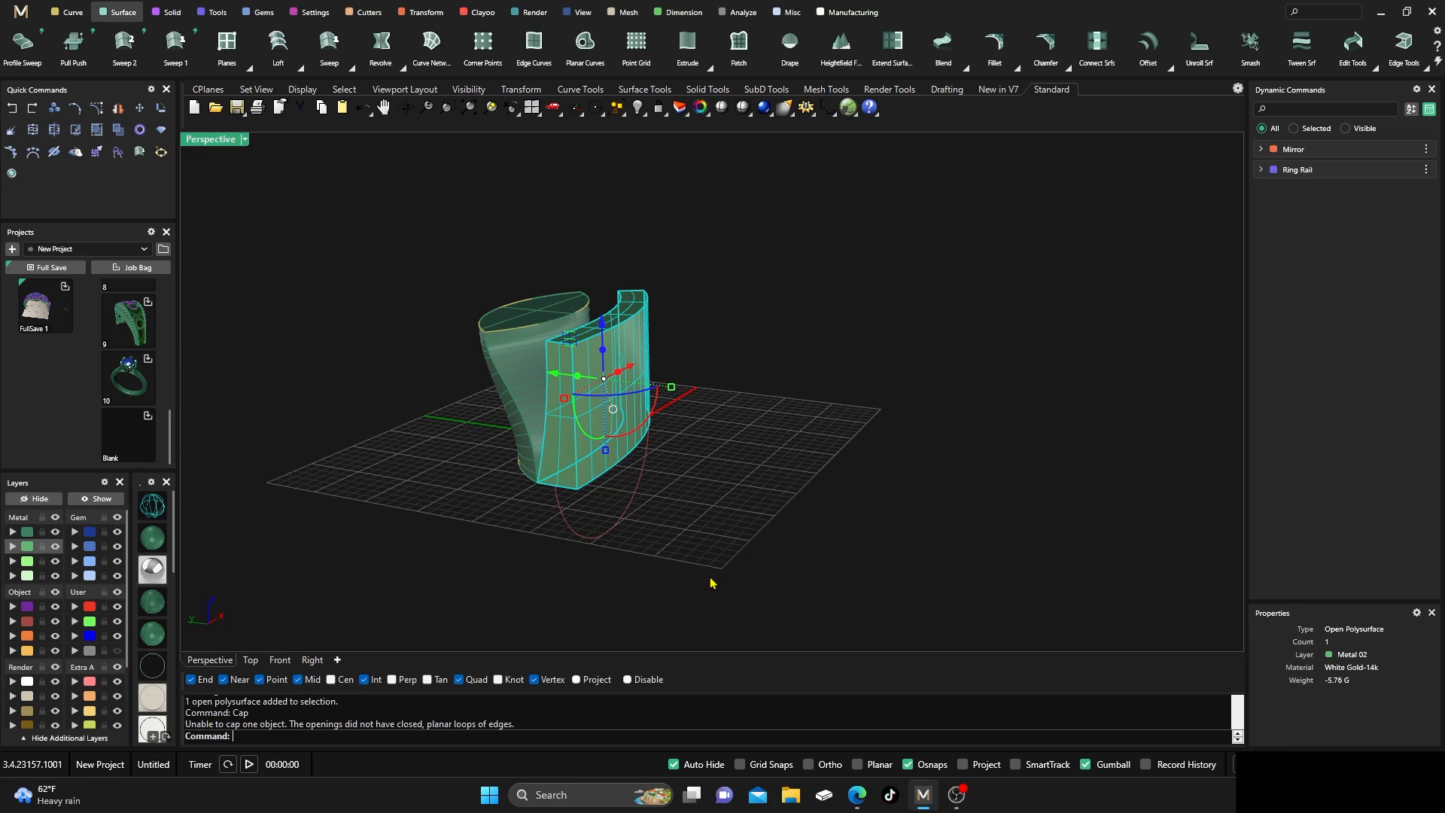
right_click_drag(745, 539, 761, 430)
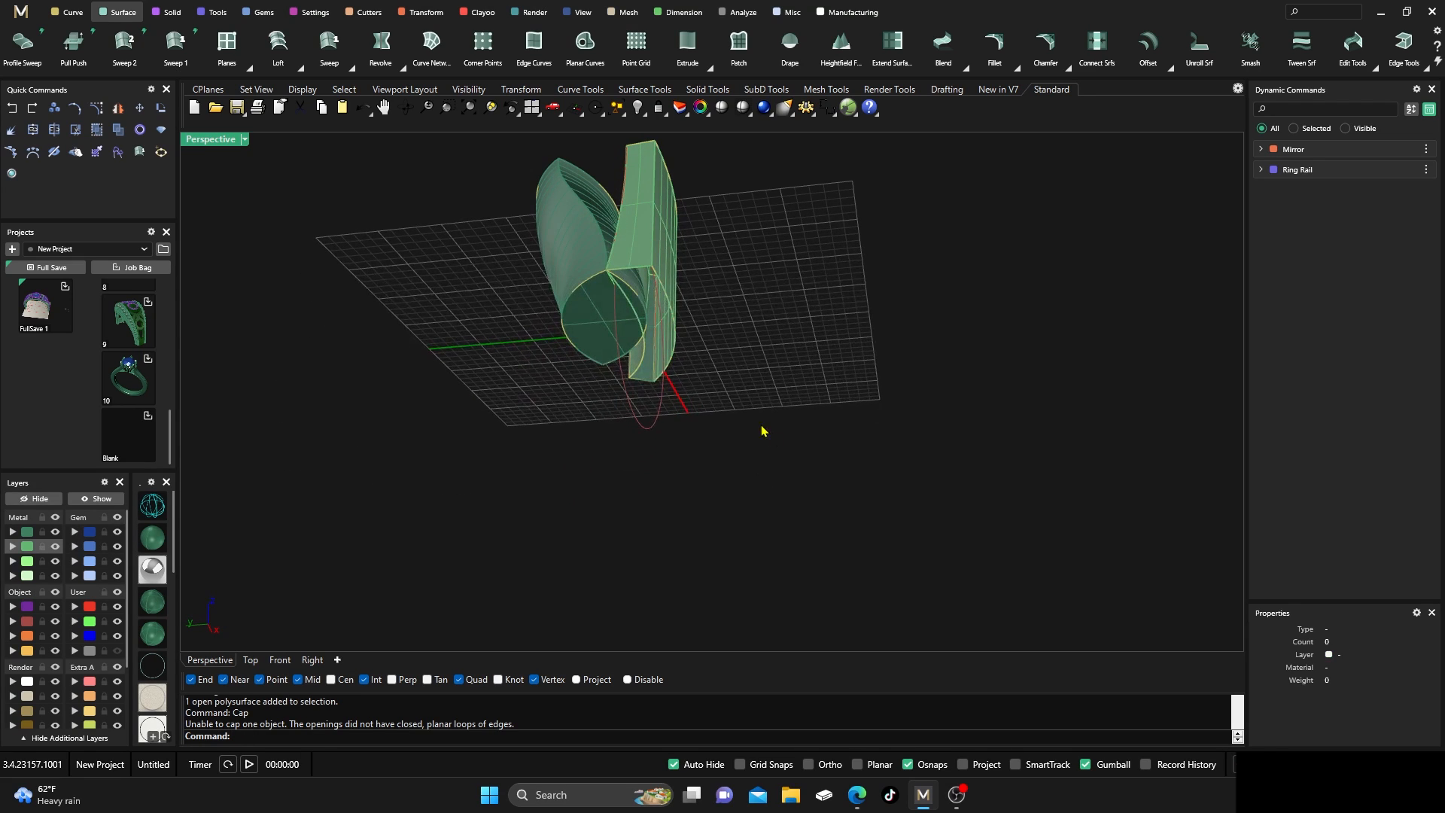
right_click_drag(749, 354, 702, 358)
left_click(671, 319)
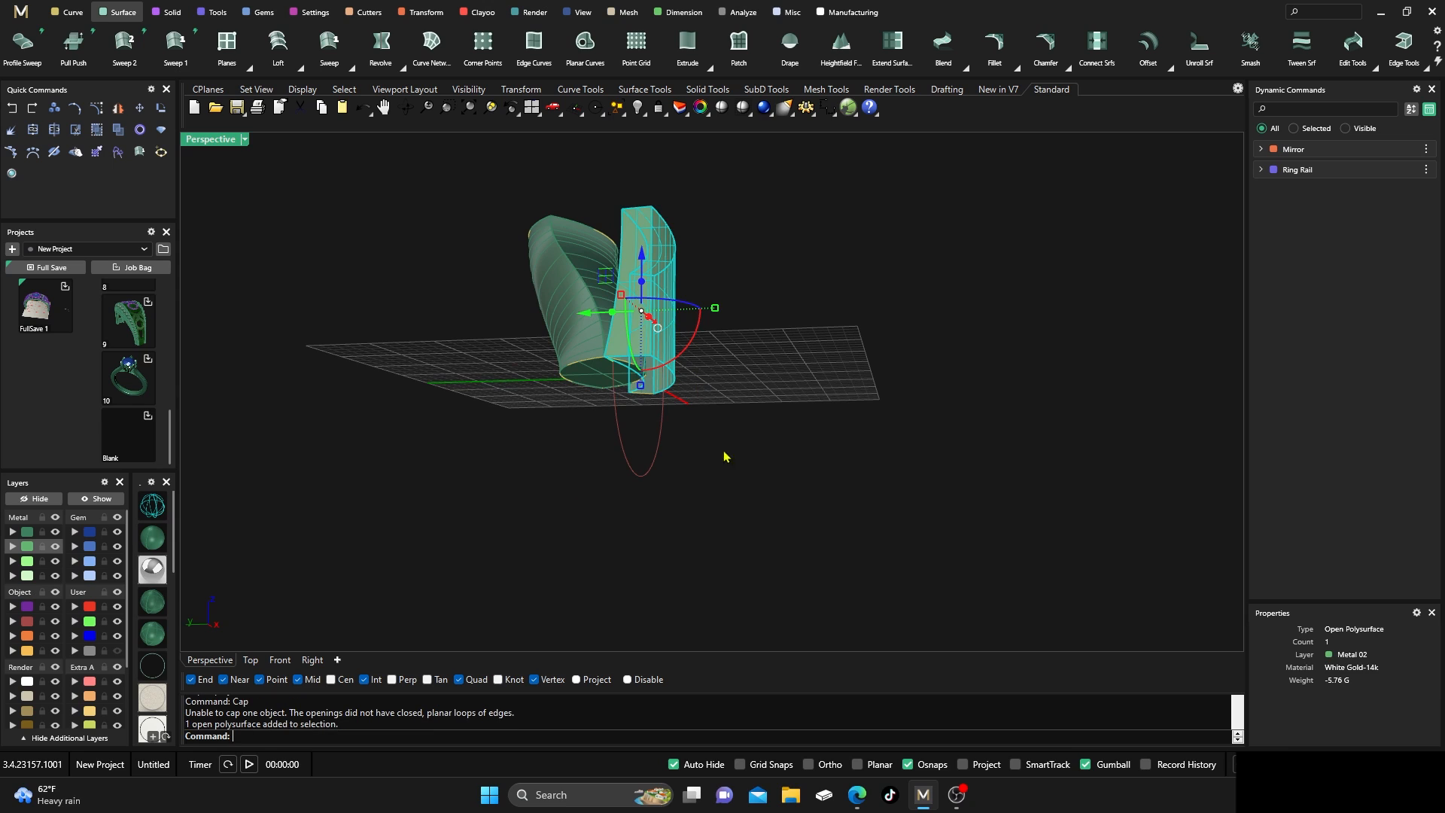
type("Cap")
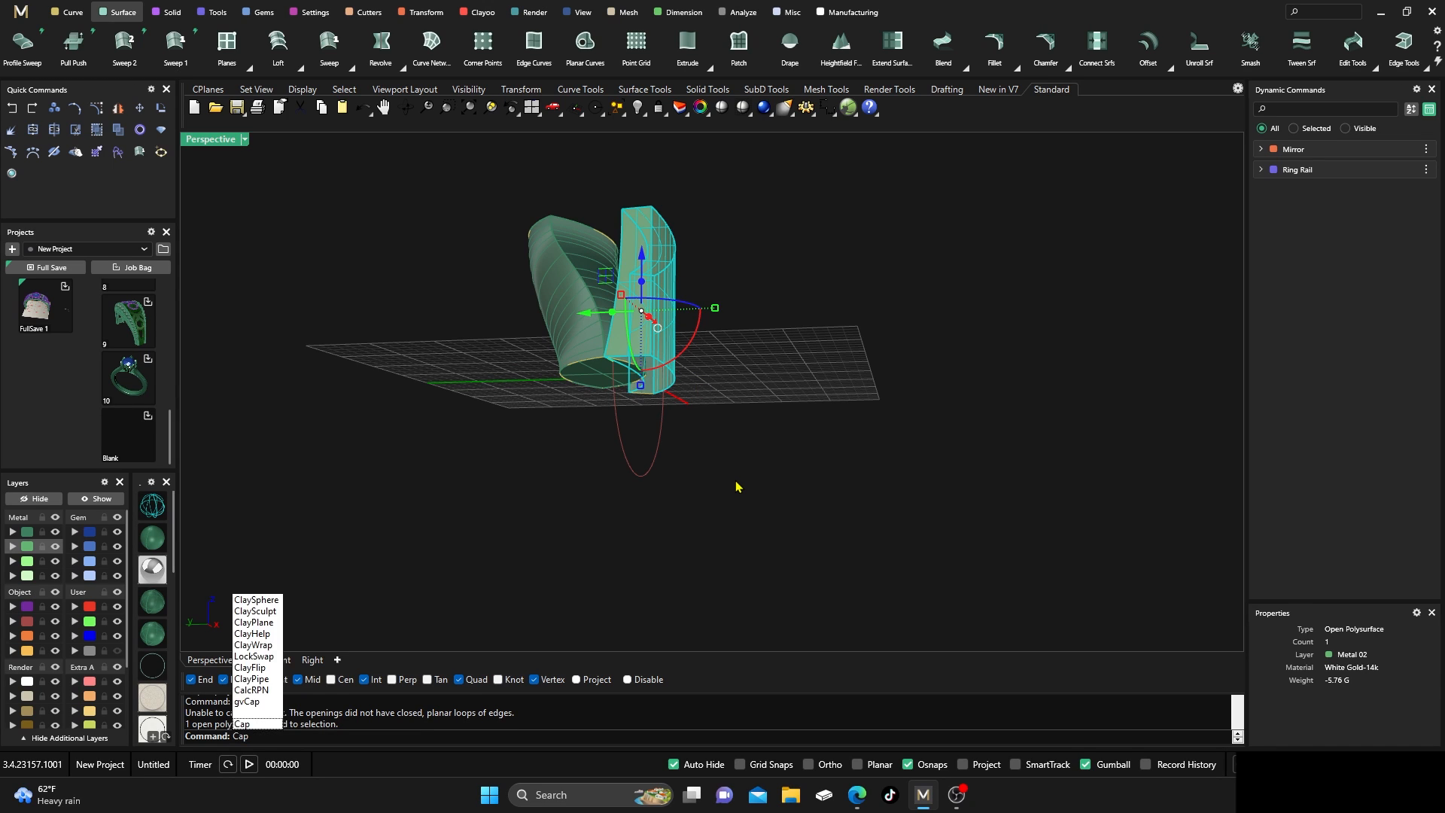
key("Return")
Hide the Metal 01 layer temporarily and examine the band from several sides for missing faces
left_click(709, 382)
scroll(709, 376, "up", 9)
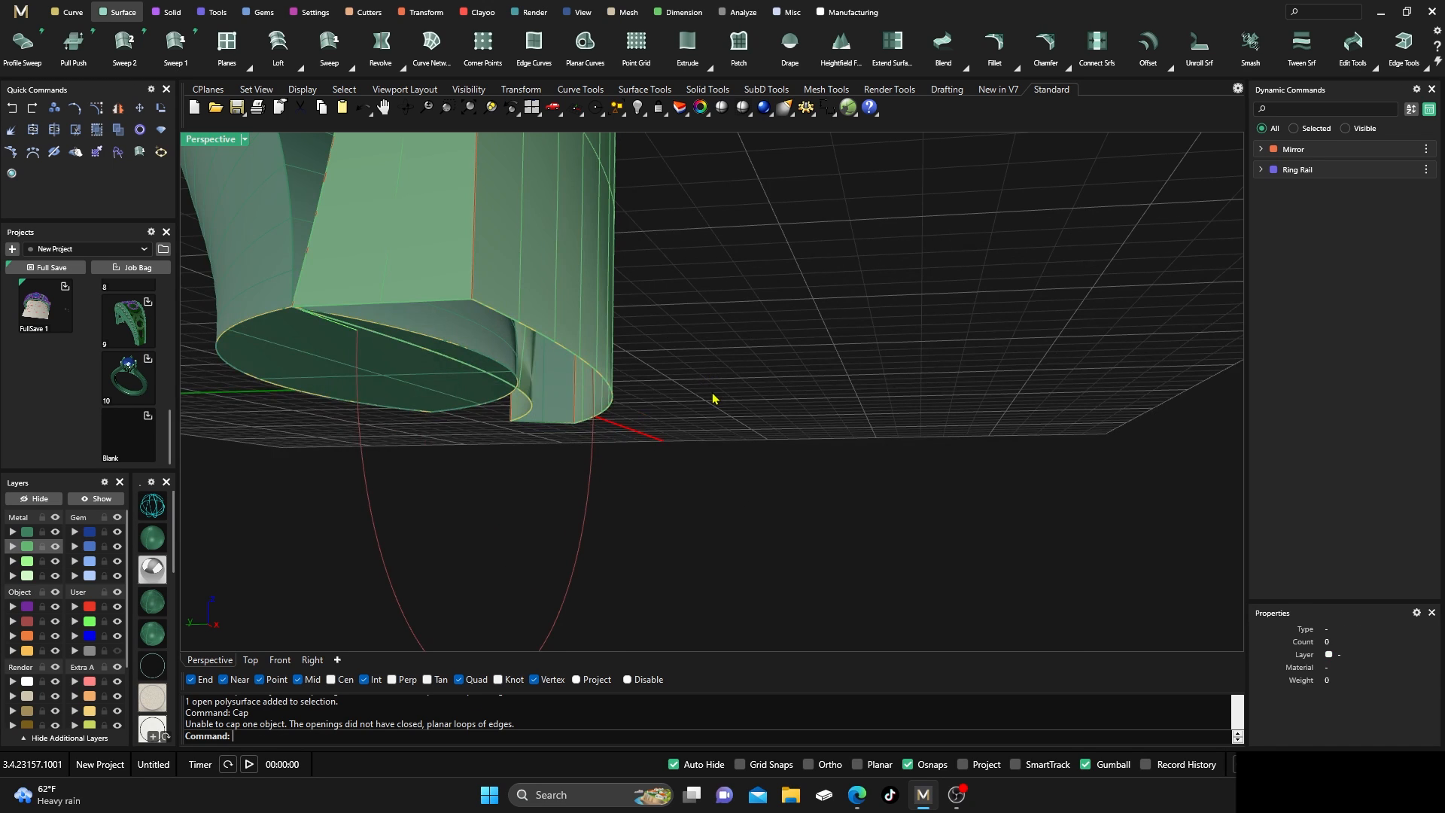
scroll(508, 363, "down", 6)
right_click_drag(510, 364, 523, 420)
left_click(54, 533)
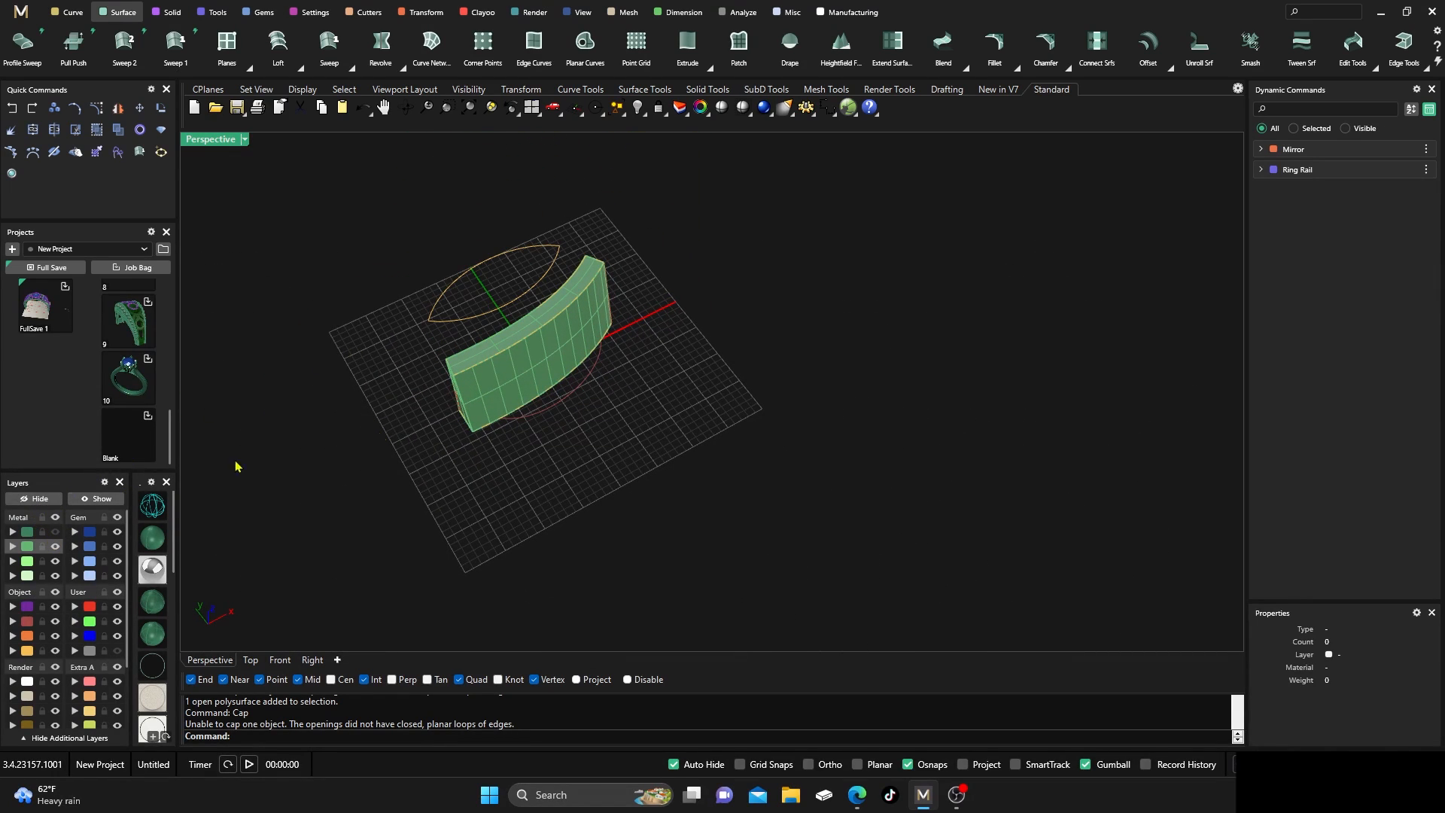
scroll(536, 323, "up", 12)
right_click_drag(647, 411, 562, 419)
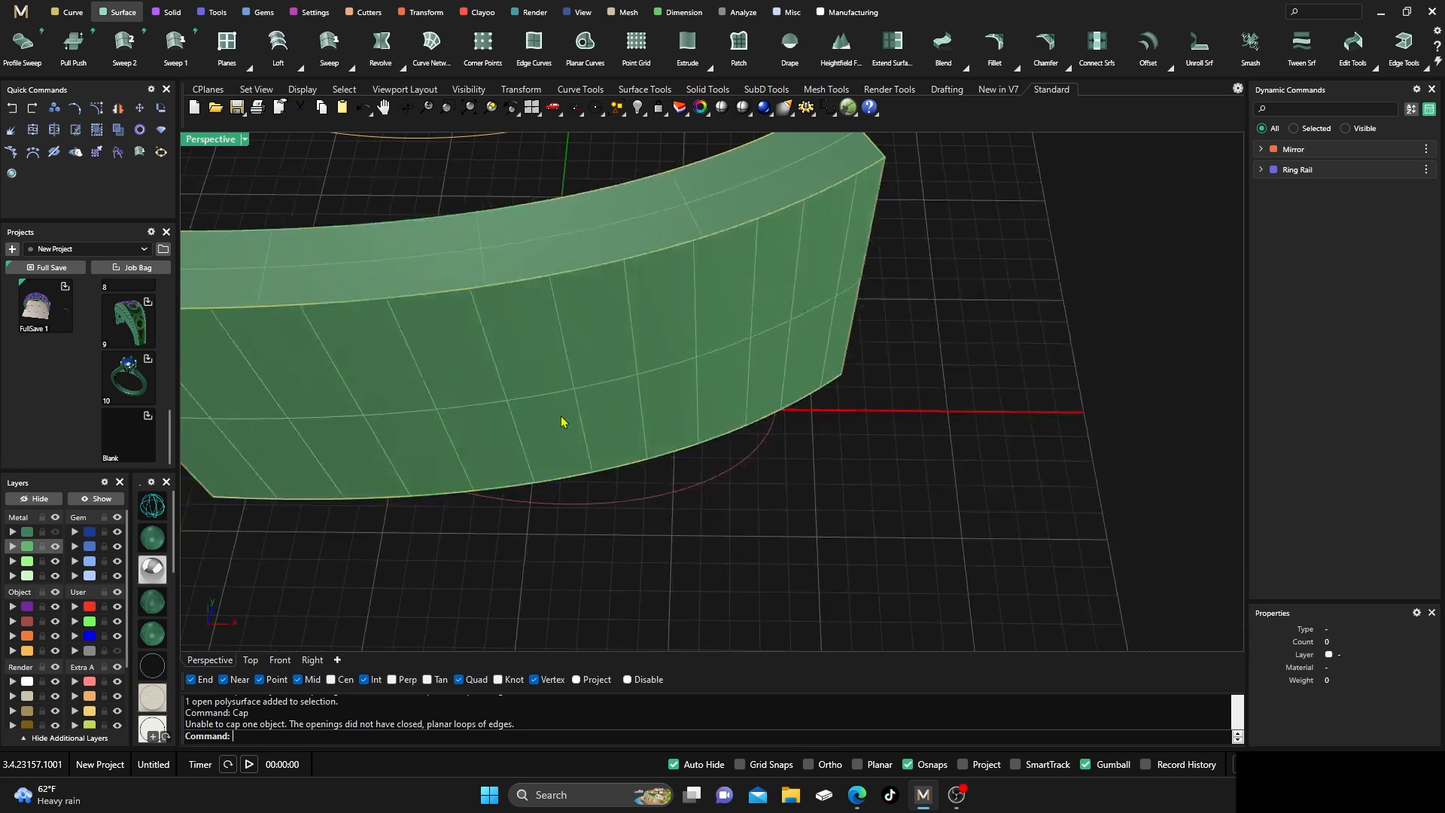
scroll(572, 419, "down", 6)
right_click_drag(698, 467, 636, 303)
scroll(636, 304, "down", 5)
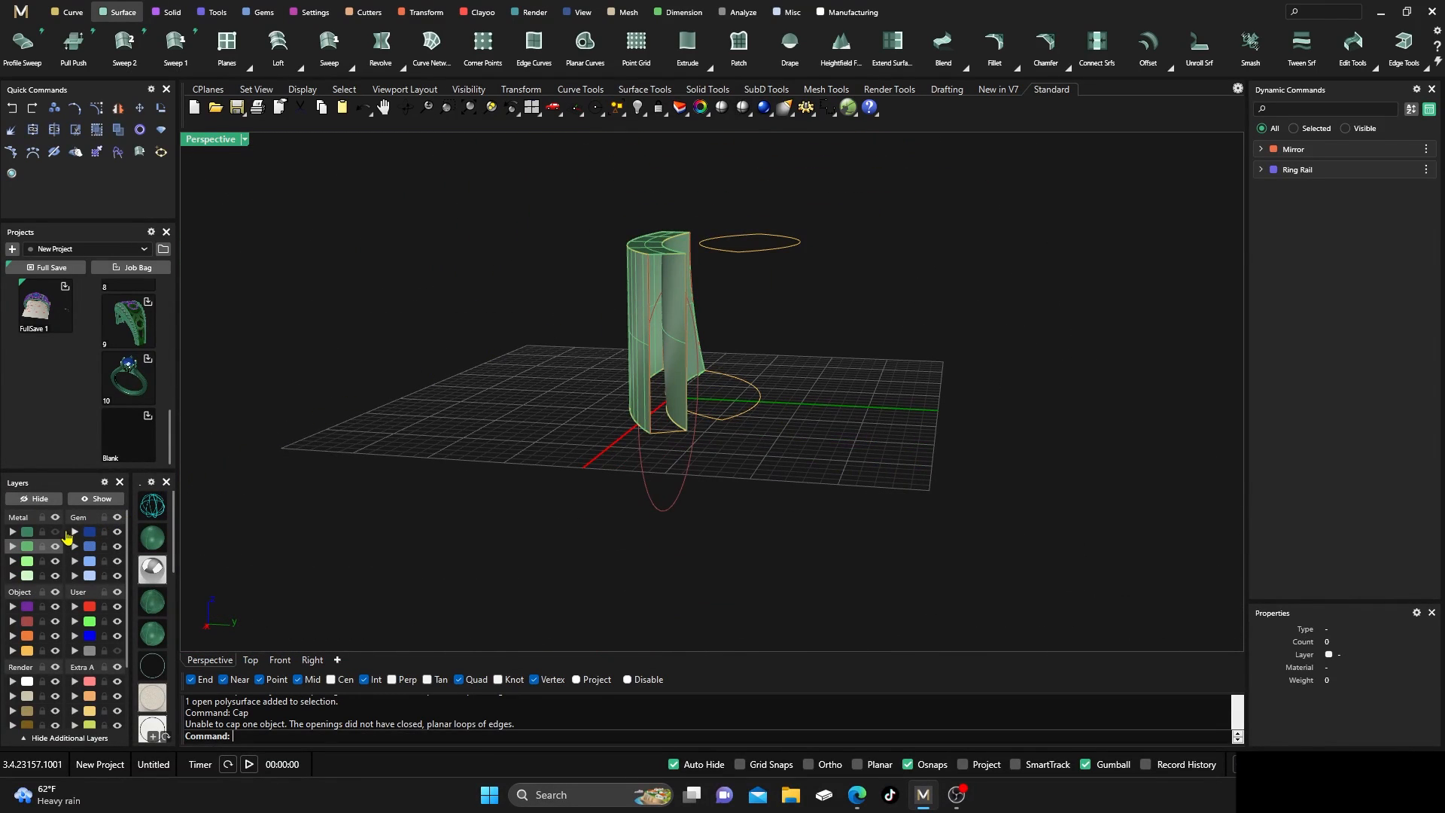
left_click(55, 533)
Join the planar end surface on the Metal 01 layer to the band polysurface
left_click(677, 301)
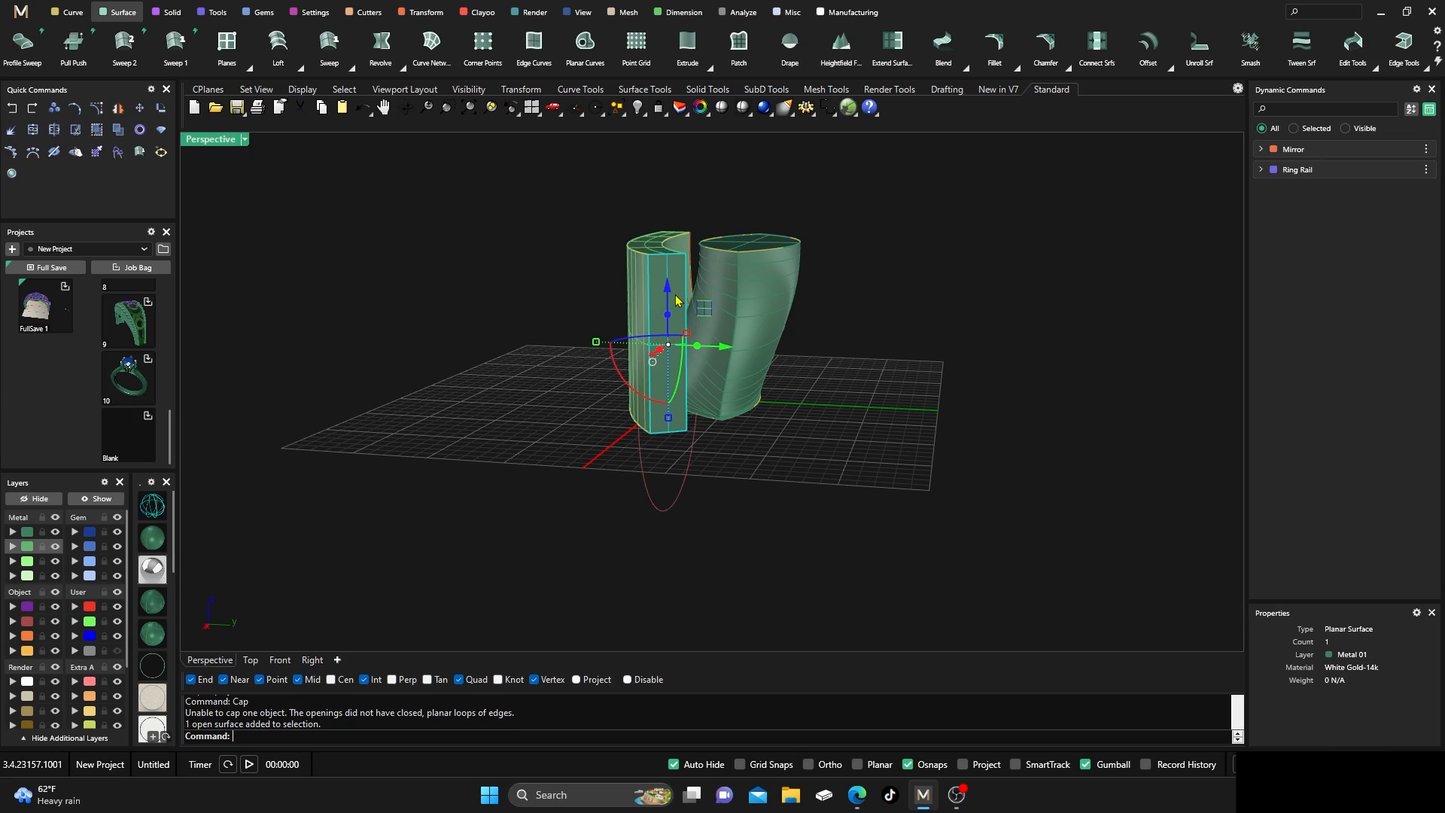
left_click(638, 292, "shift")
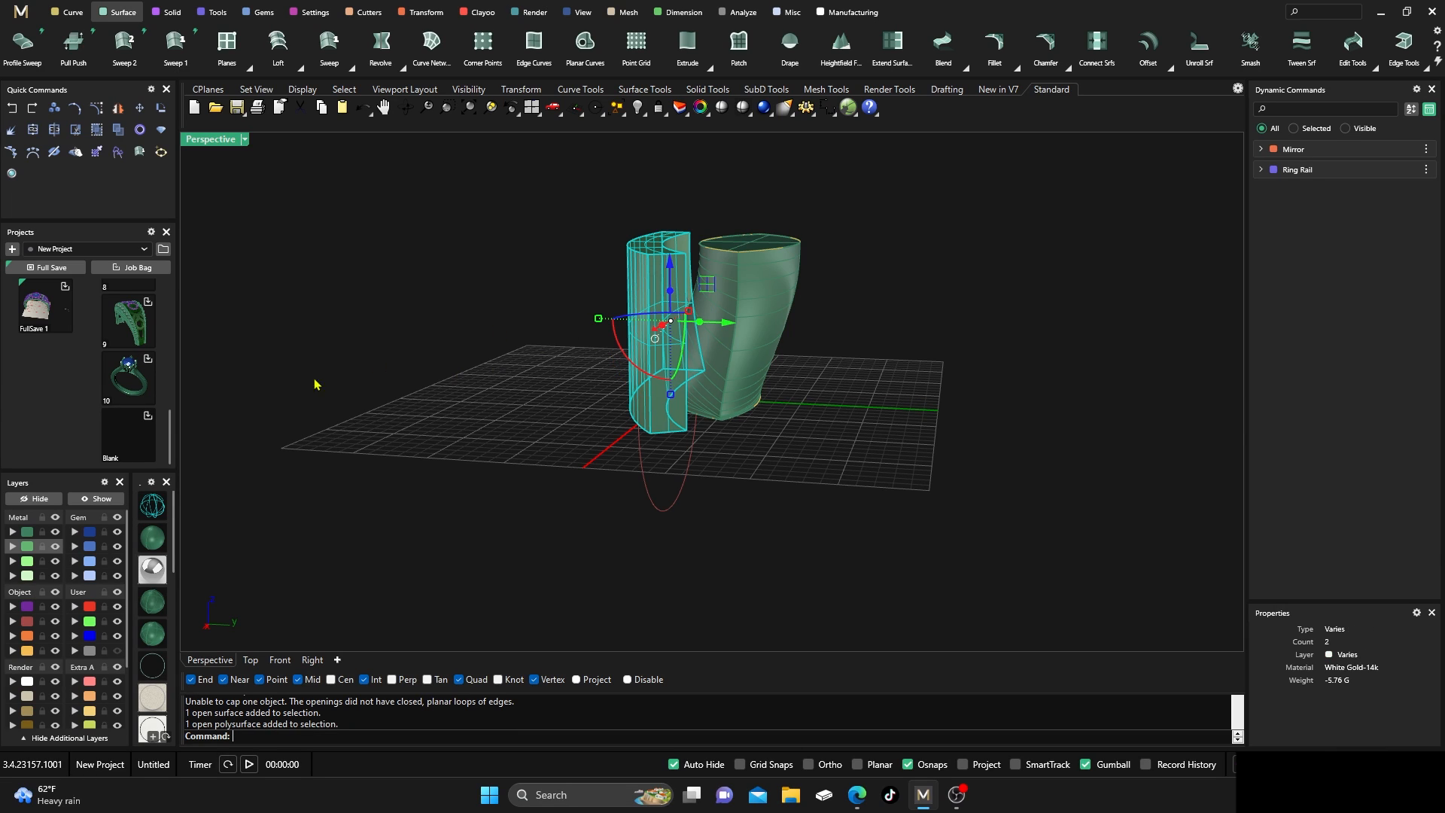
key("ctrl+j")
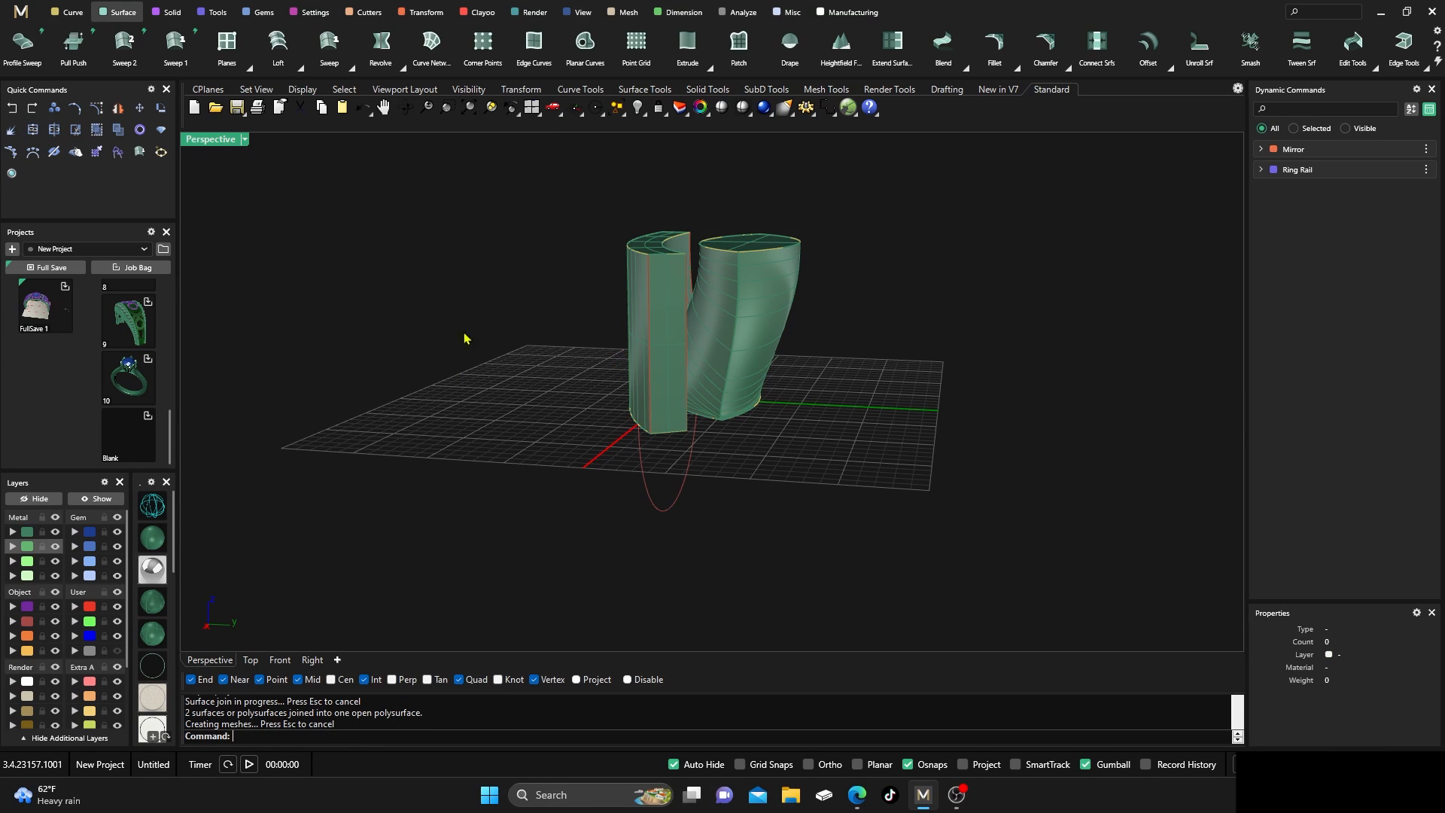
Cap the open underside of the joined band to close it into a solid
left_click(623, 349)
right_click_drag(623, 348, 563, 366)
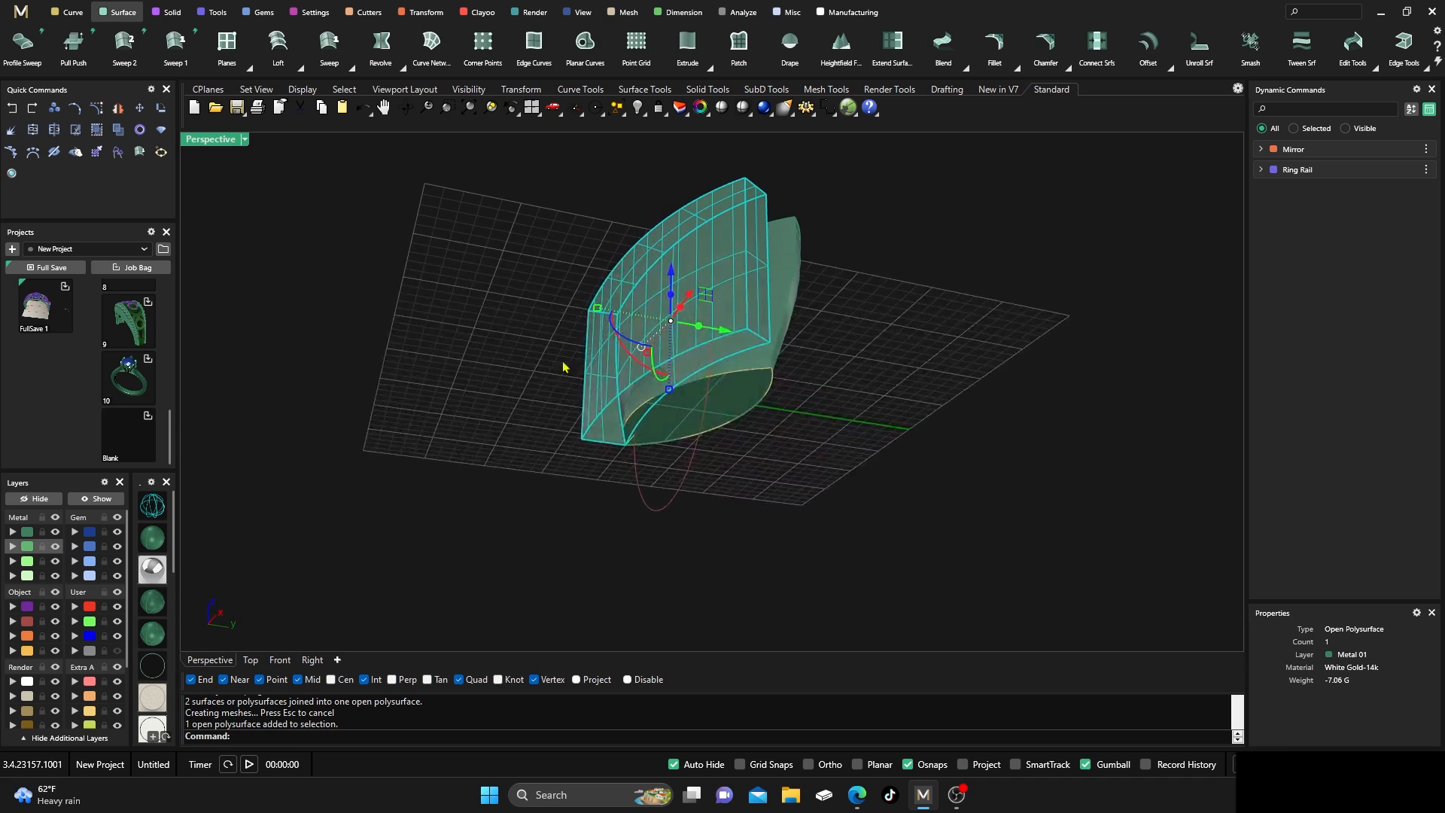
type("Cap")
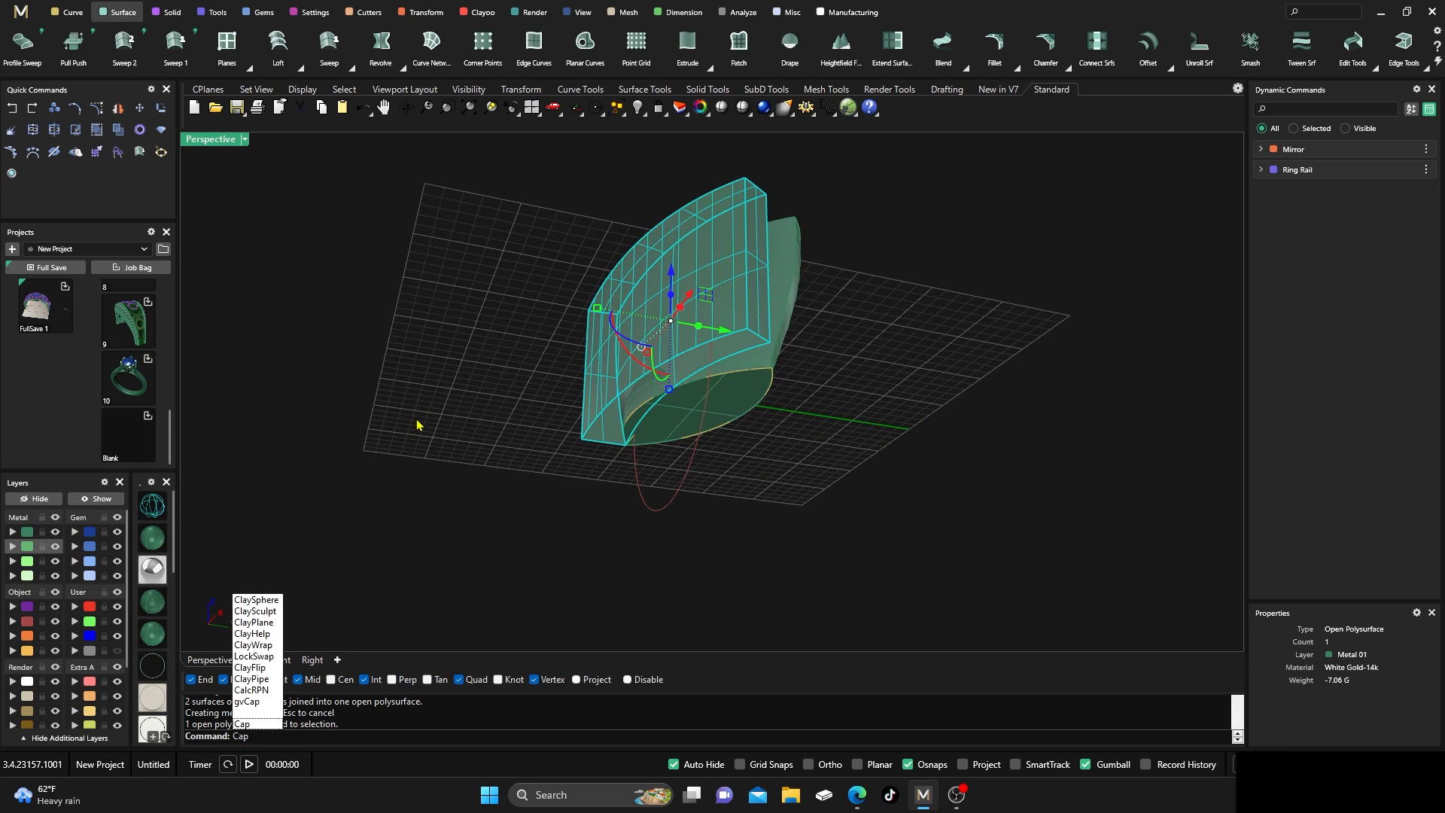
key("Return")
Examine the capped band and marquise bodies from different angles, checking in the object properties that each one is closed
right_click_drag(460, 401, 610, 292)
left_click(610, 292)
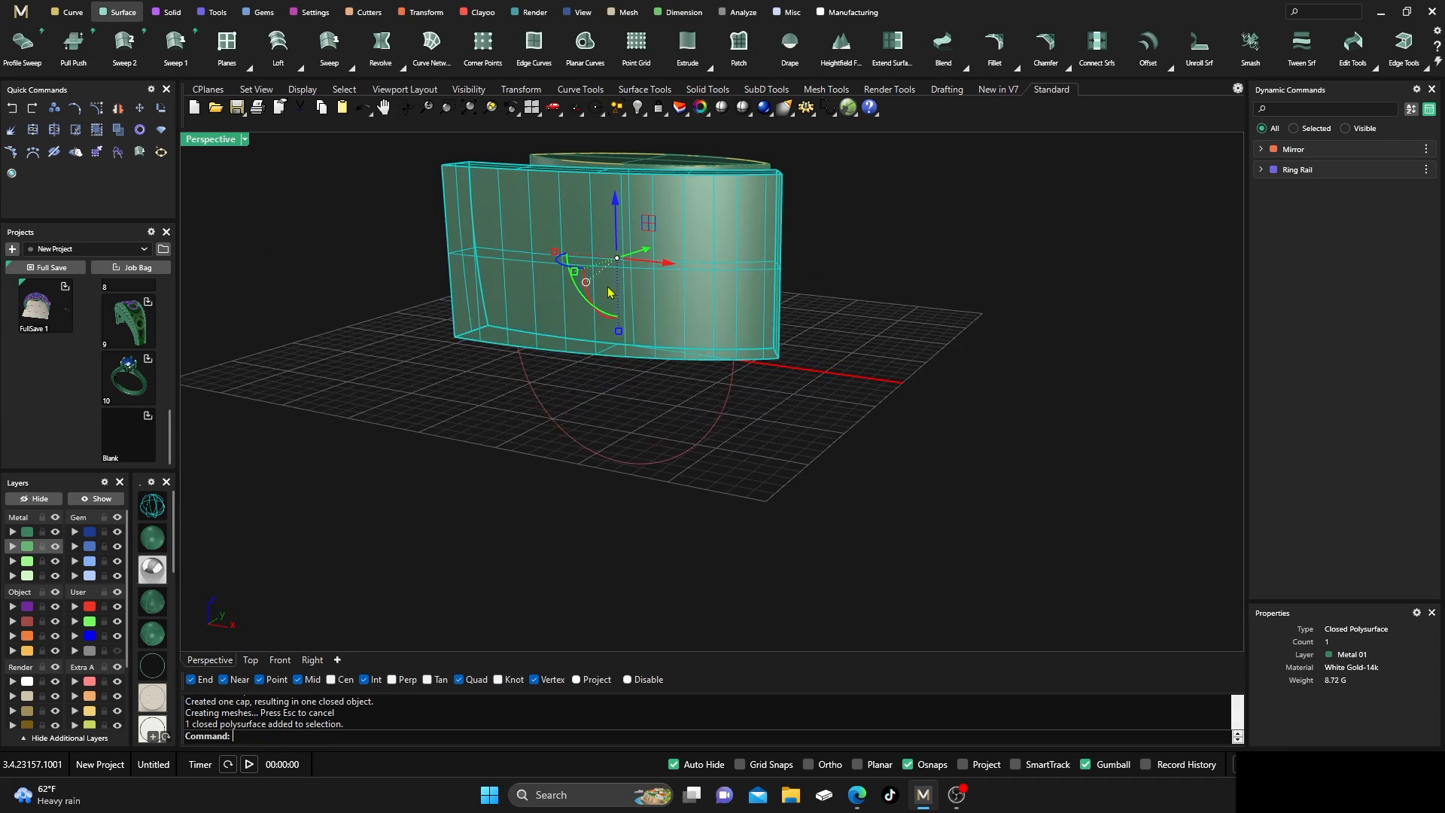
left_click(1016, 451)
right_click_drag(1017, 452, 969, 522)
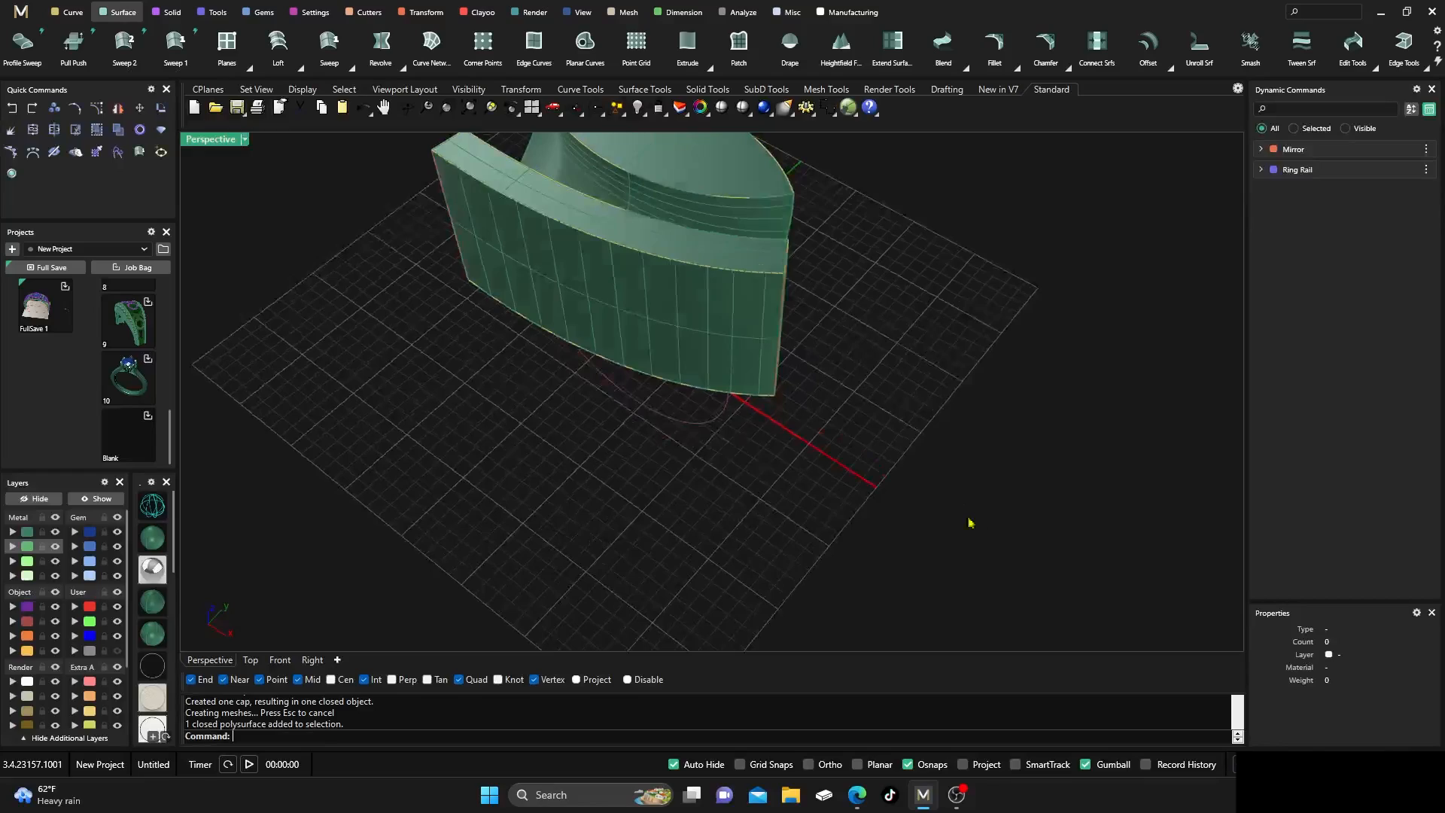
left_click(753, 218)
left_click(958, 416)
right_click_drag(864, 452, 798, 494)
scroll(557, 316, "up", 5)
right_click_drag(557, 317, 615, 374)
scroll(572, 268, "down", 5)
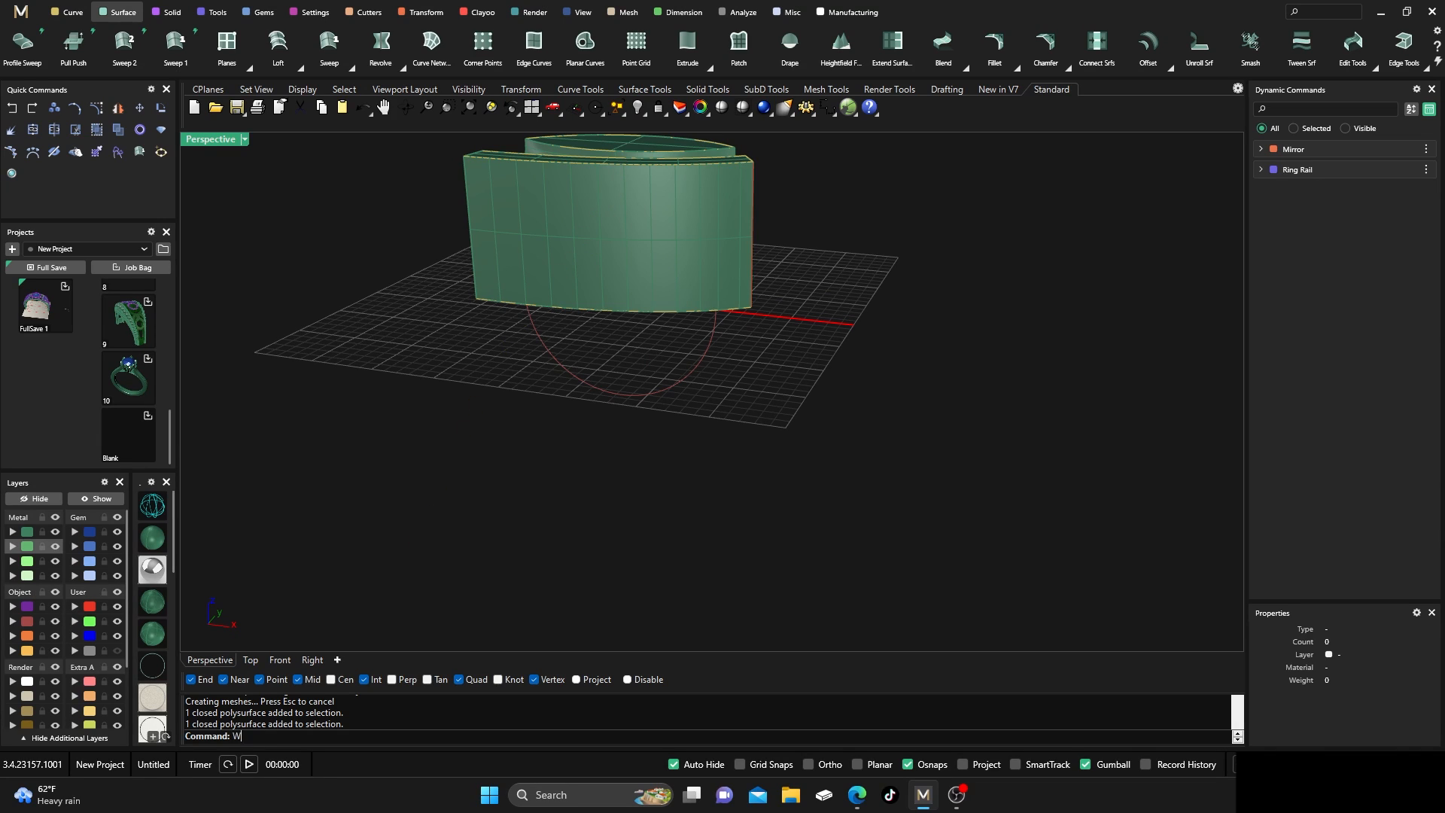
WireCut the band and marquise solids with the ring rail circle, cutting all the way through, with BothSides and KeepAll set to Yes
type("ireCut")
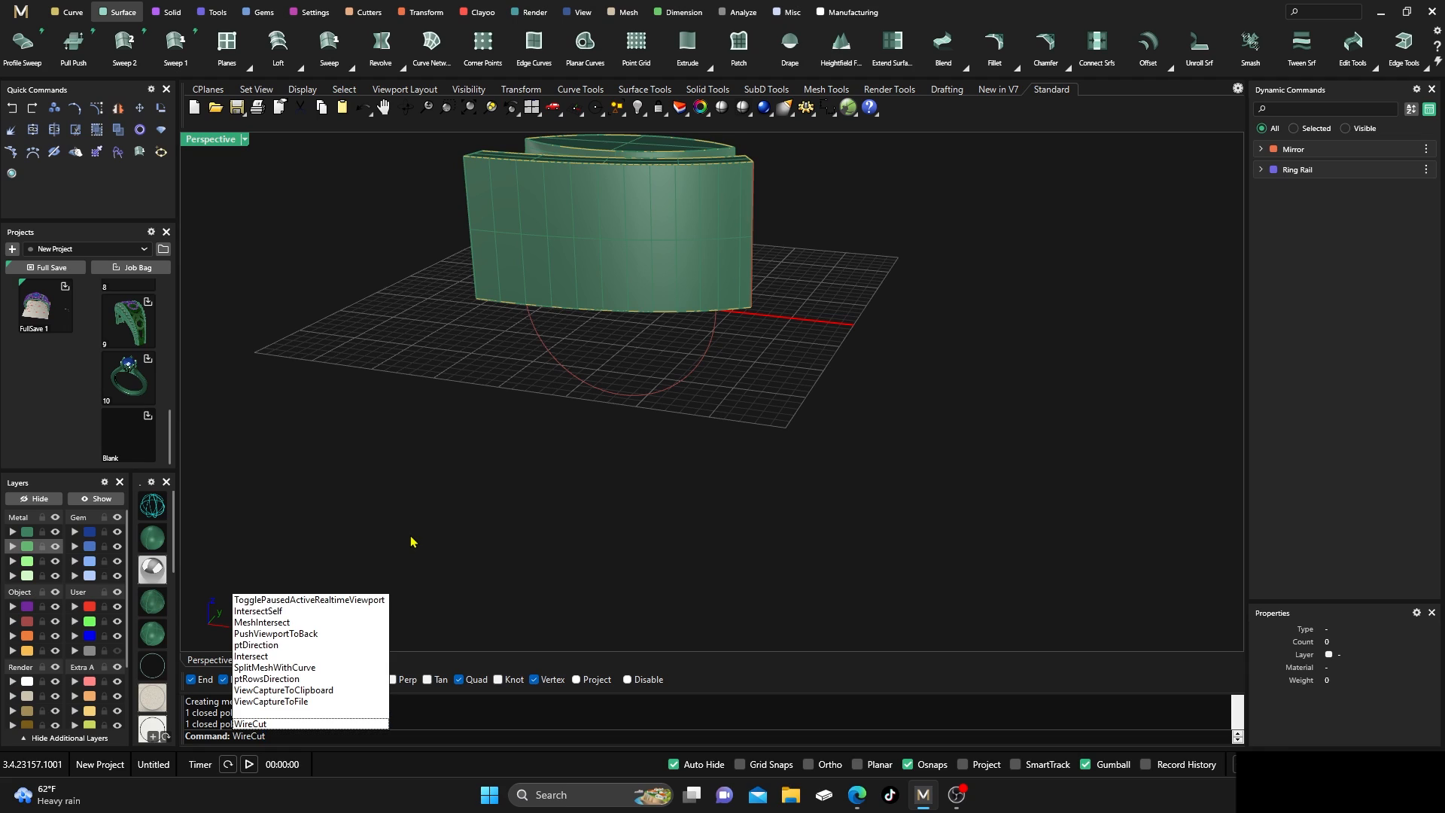
key("Return")
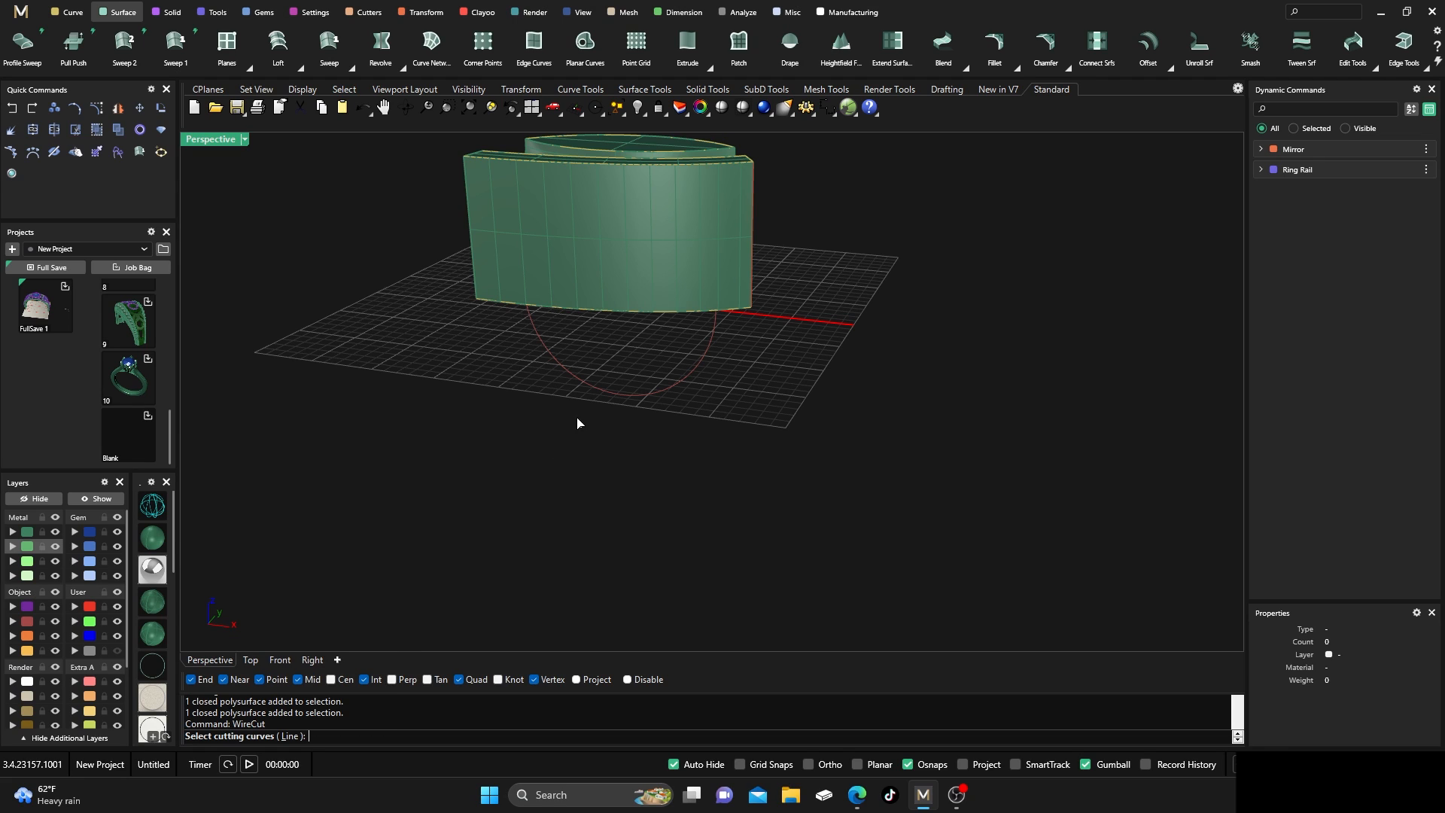
left_click(595, 397)
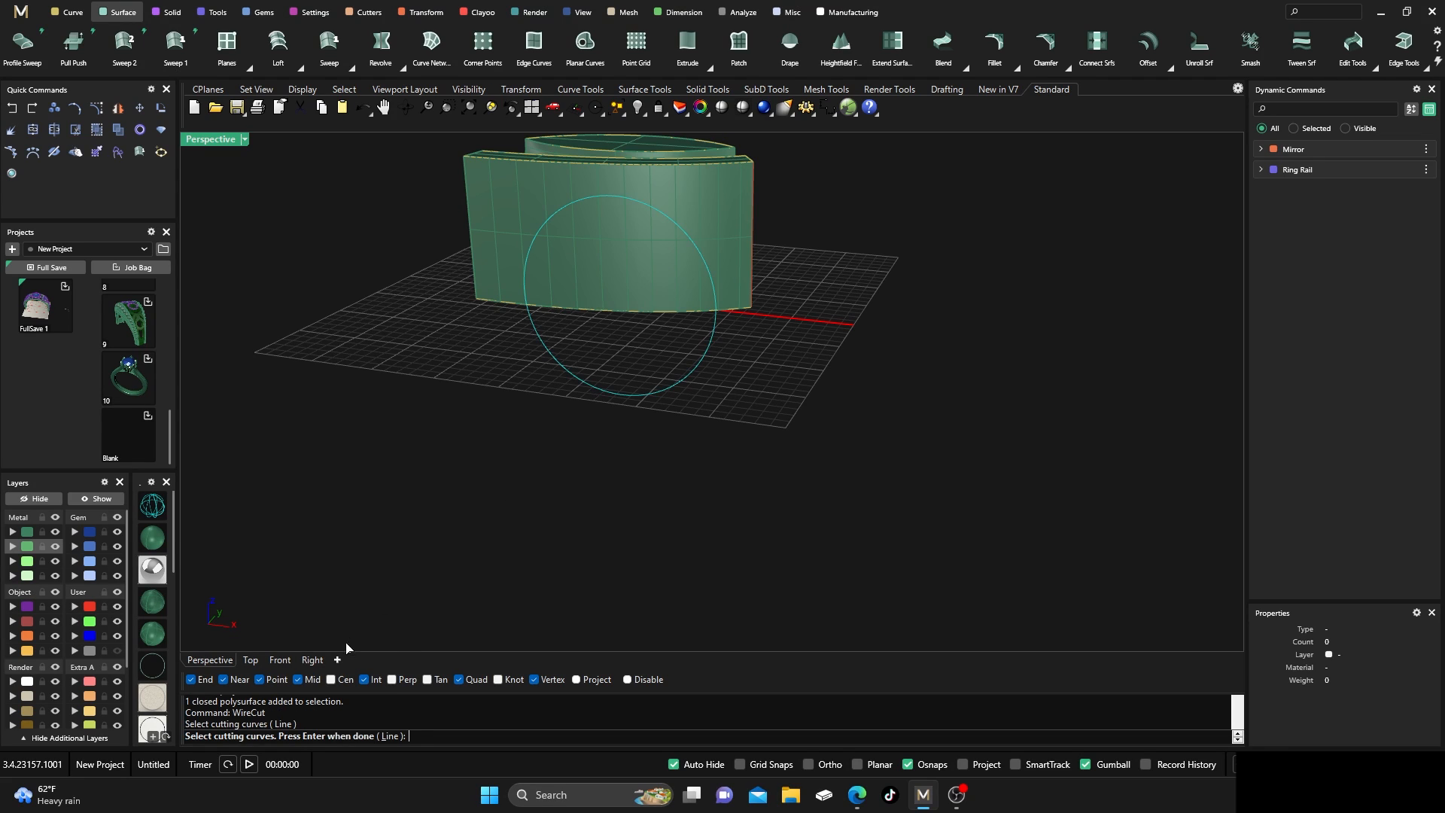
key("Return")
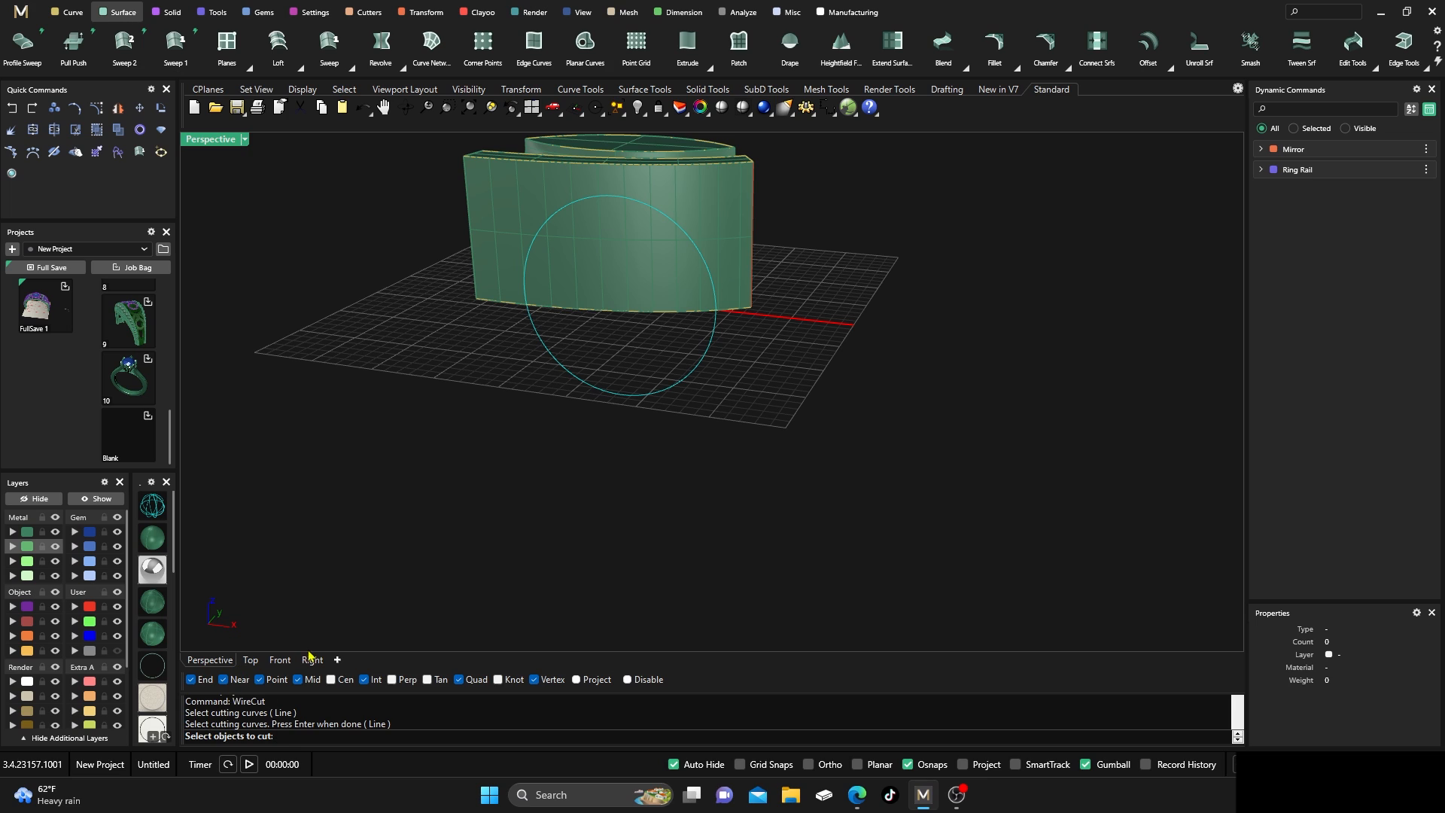
left_click(587, 242)
left_click(632, 145)
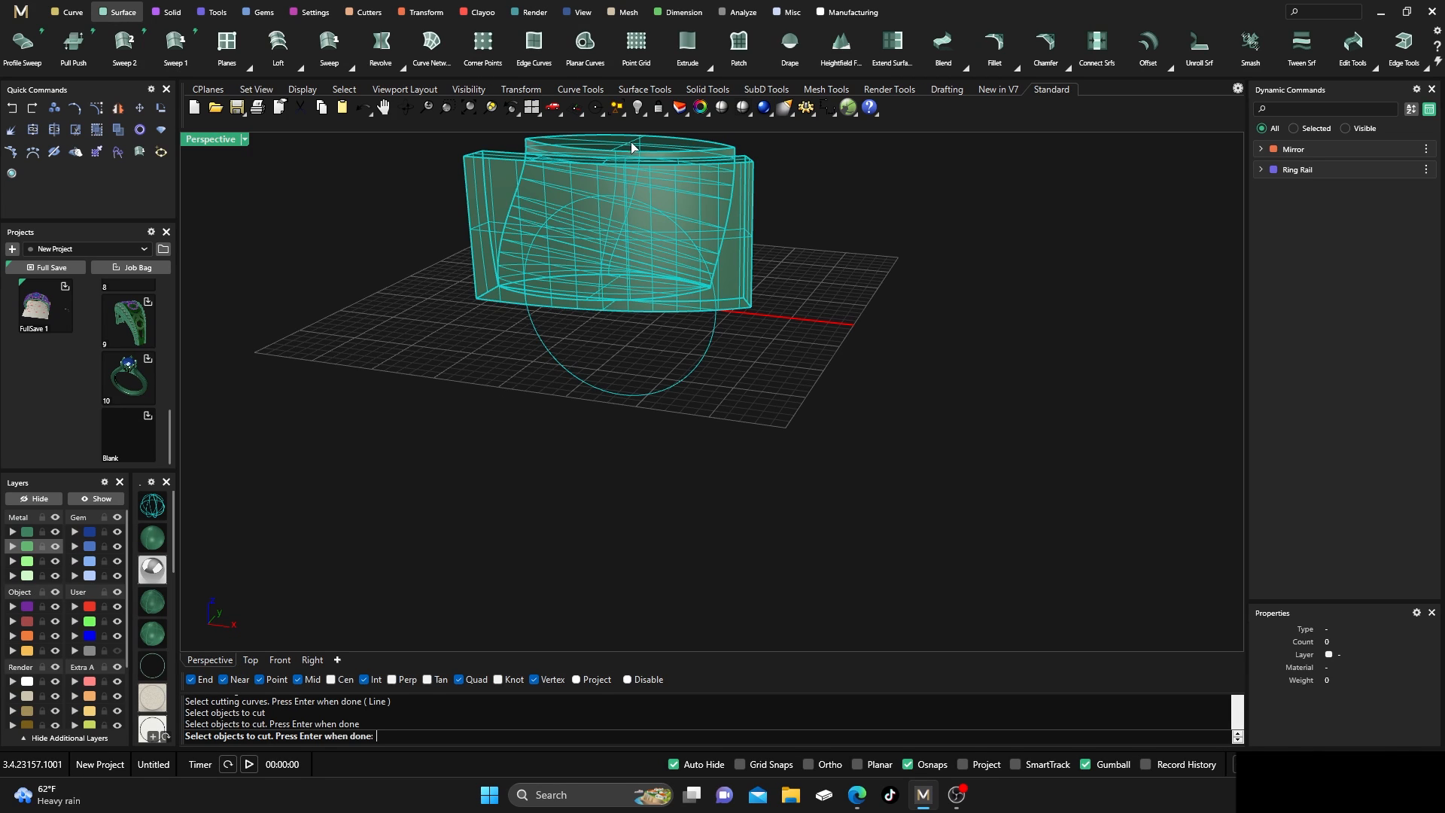
key("Return")
key("Return")
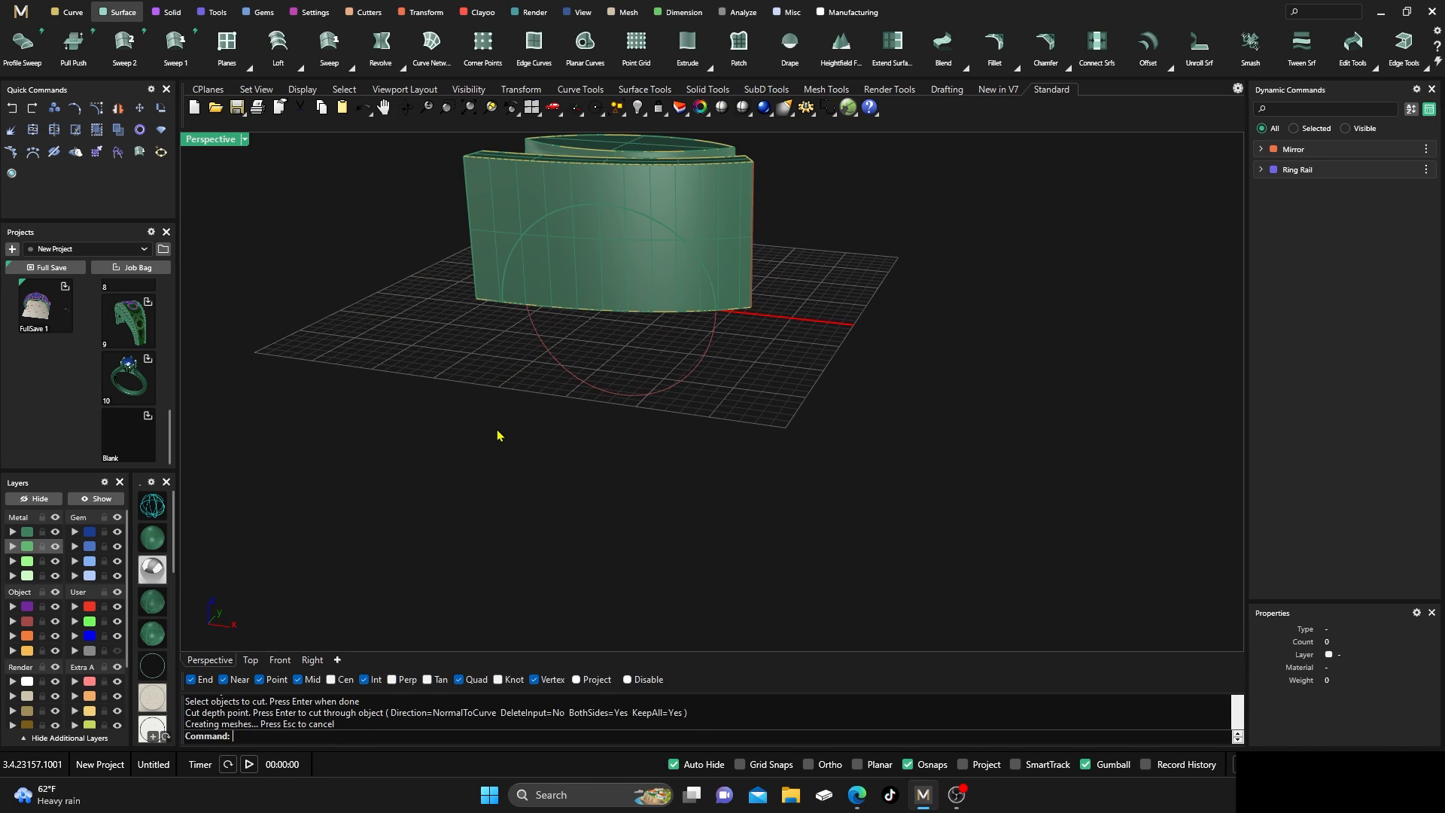
Delete the cut-out pieces inside the finger hole of the marquise and band solids
key("Delete")
left_click(629, 288)
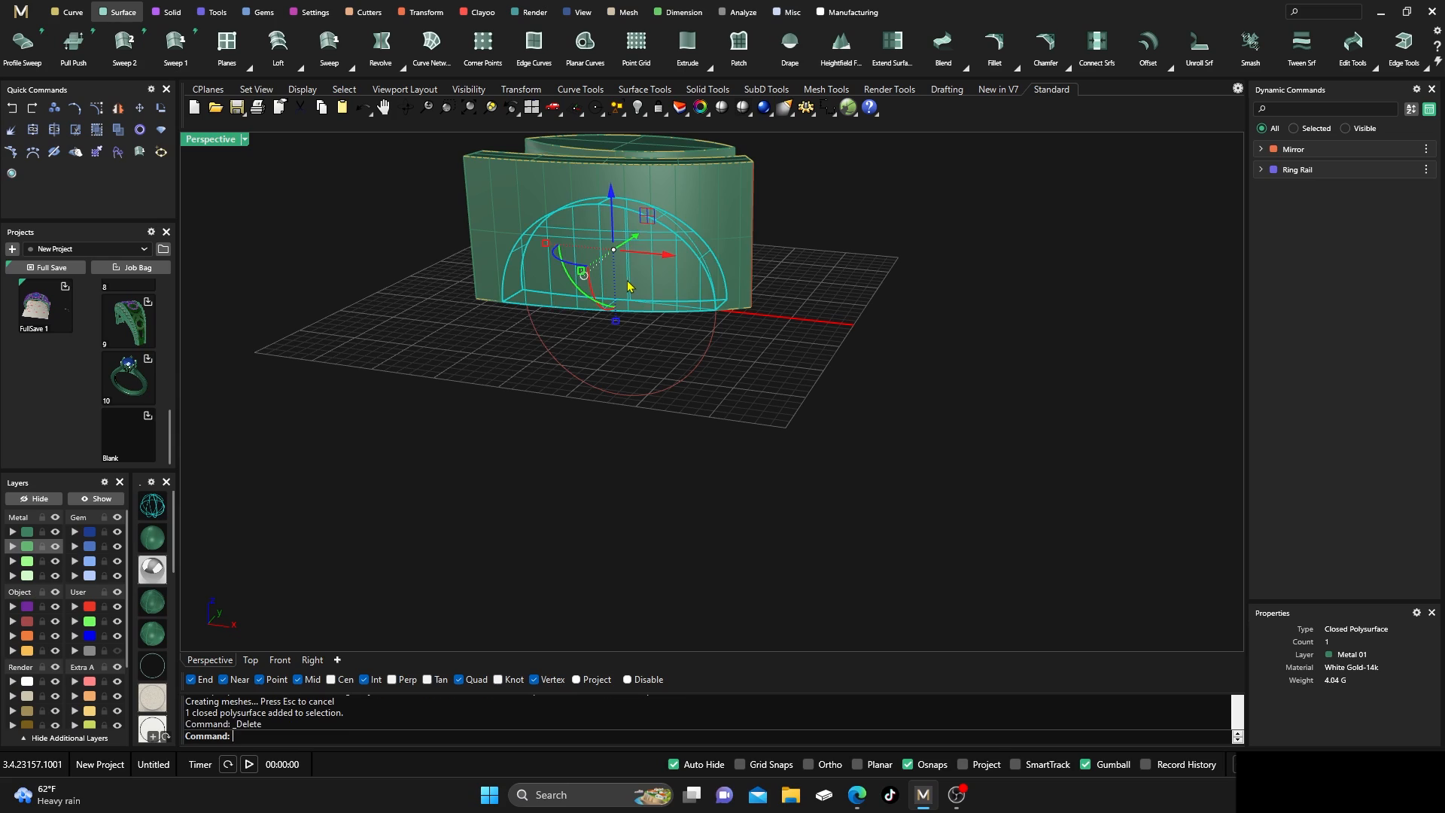
key("Delete")
Examine the cut marquise and band from several angles in a solid shaded display without isocurves
right_click_drag(633, 341, 629, 475)
scroll(578, 474, "up", 4)
scroll(593, 490, "down", 3)
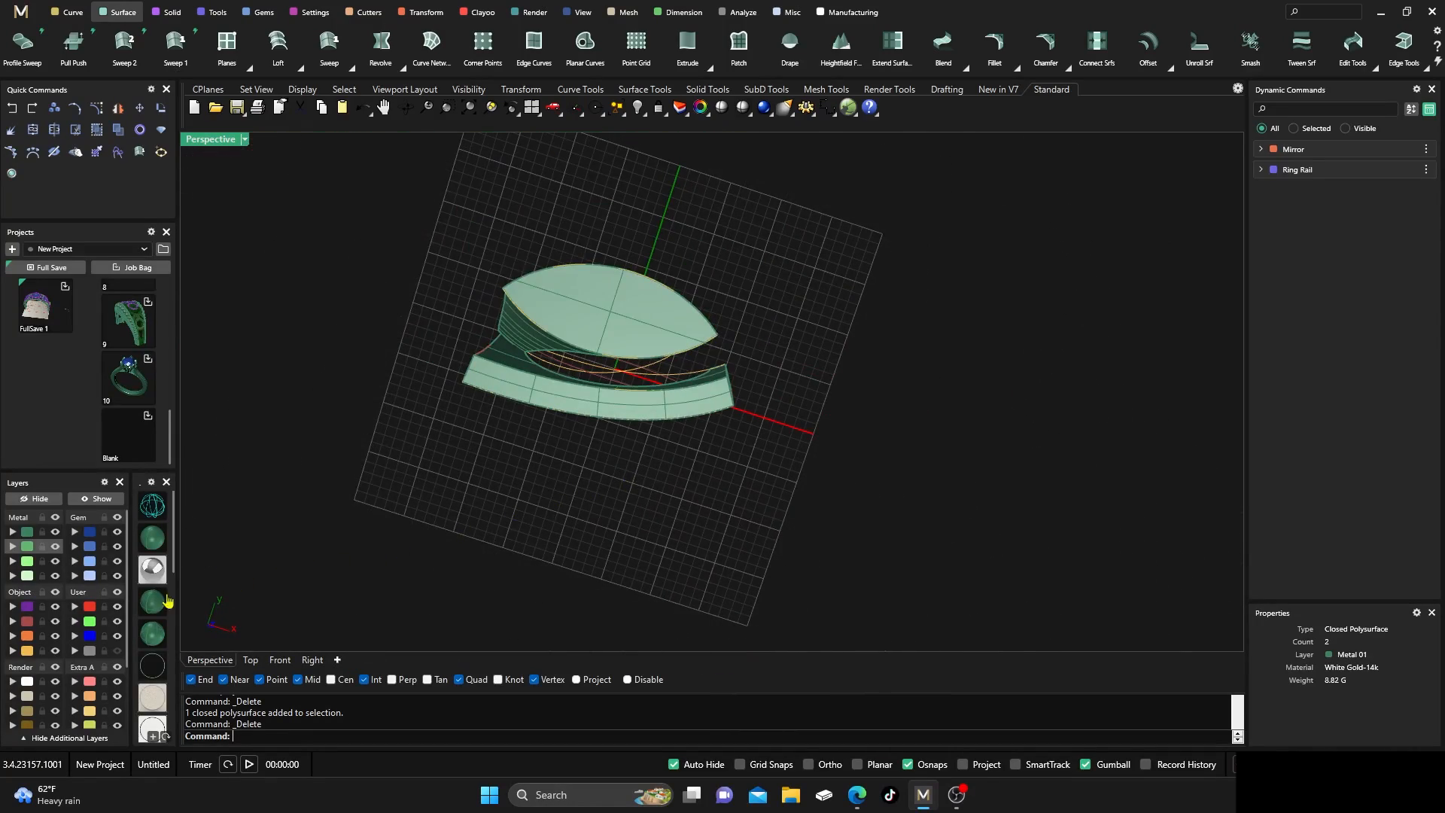
scroll(143, 611, "down", 5)
scroll(143, 612, "down", 3)
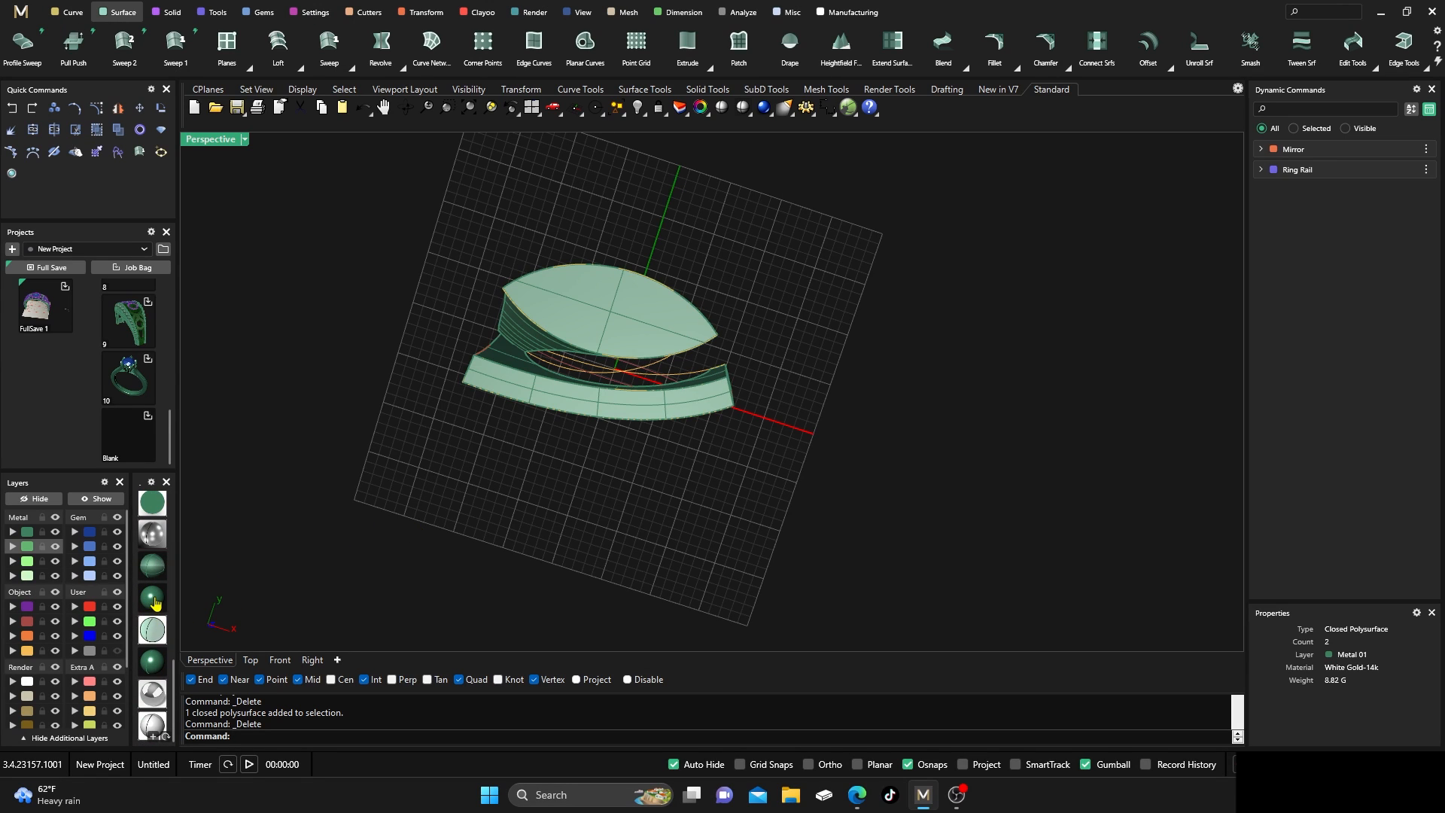
left_click(150, 599)
right_click_drag(437, 516, 380, 464)
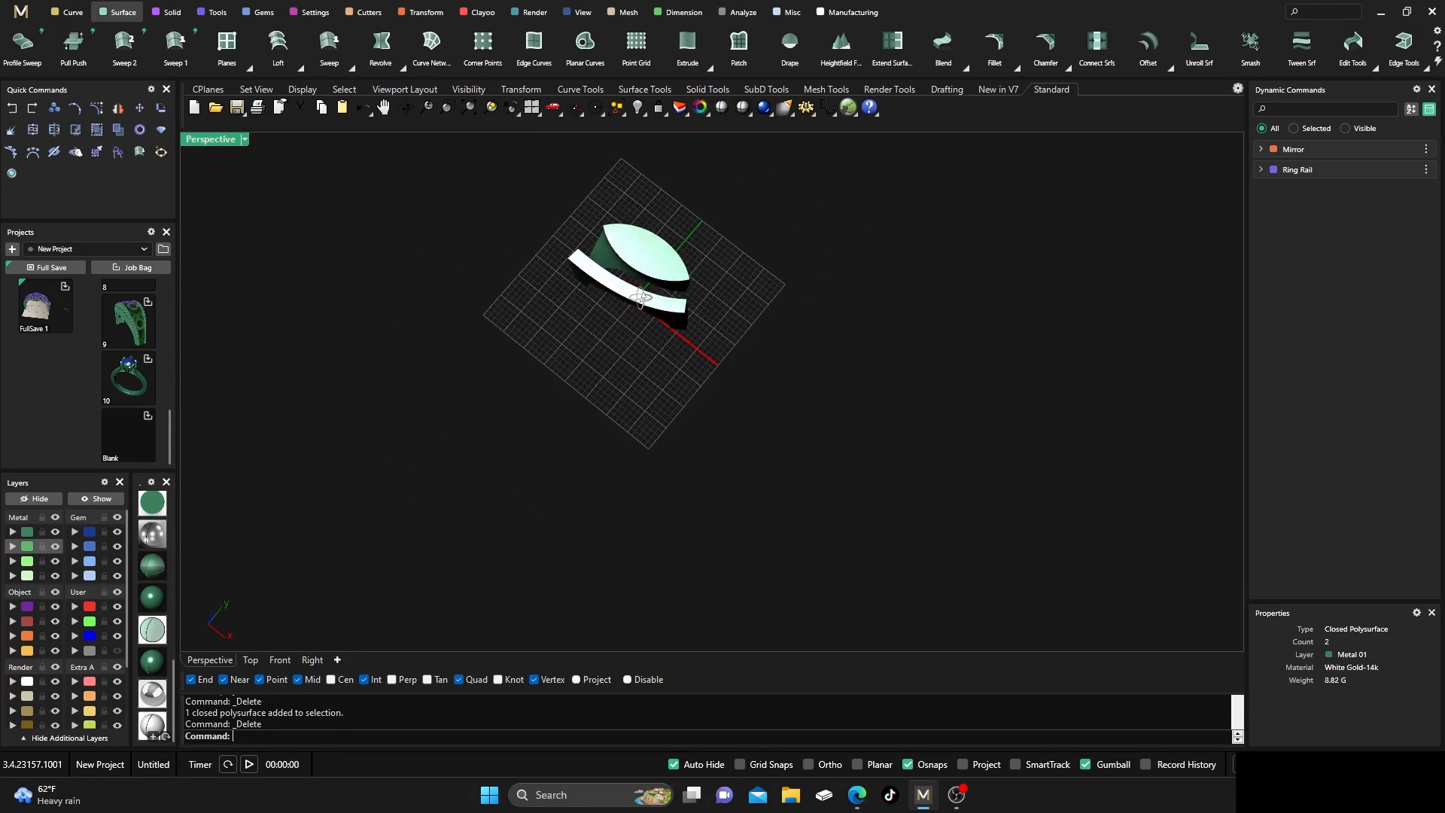
scroll(634, 301, "up", 3)
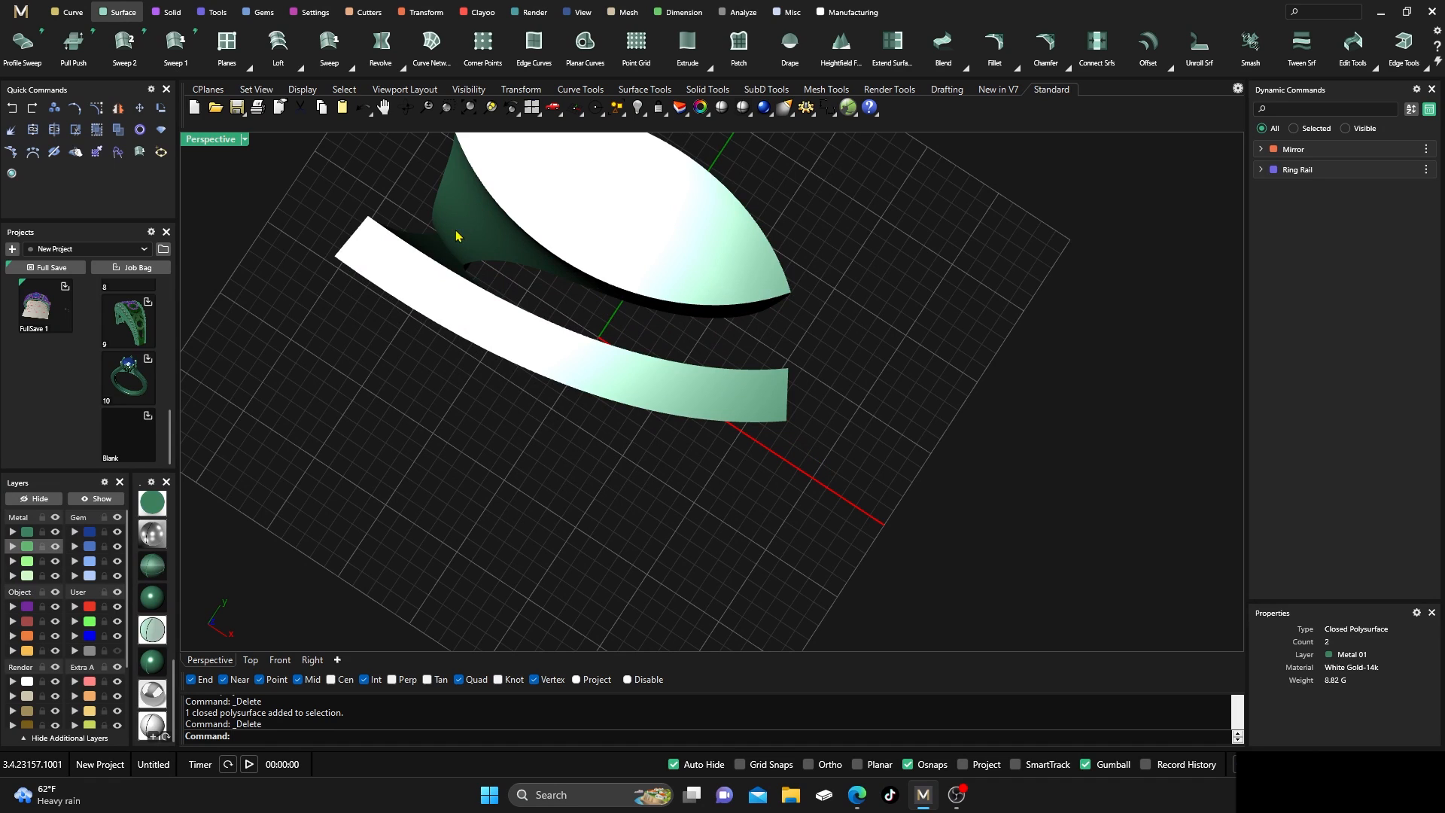
scroll(549, 291, "down", 3)
right_click_drag(549, 291, 698, 283)
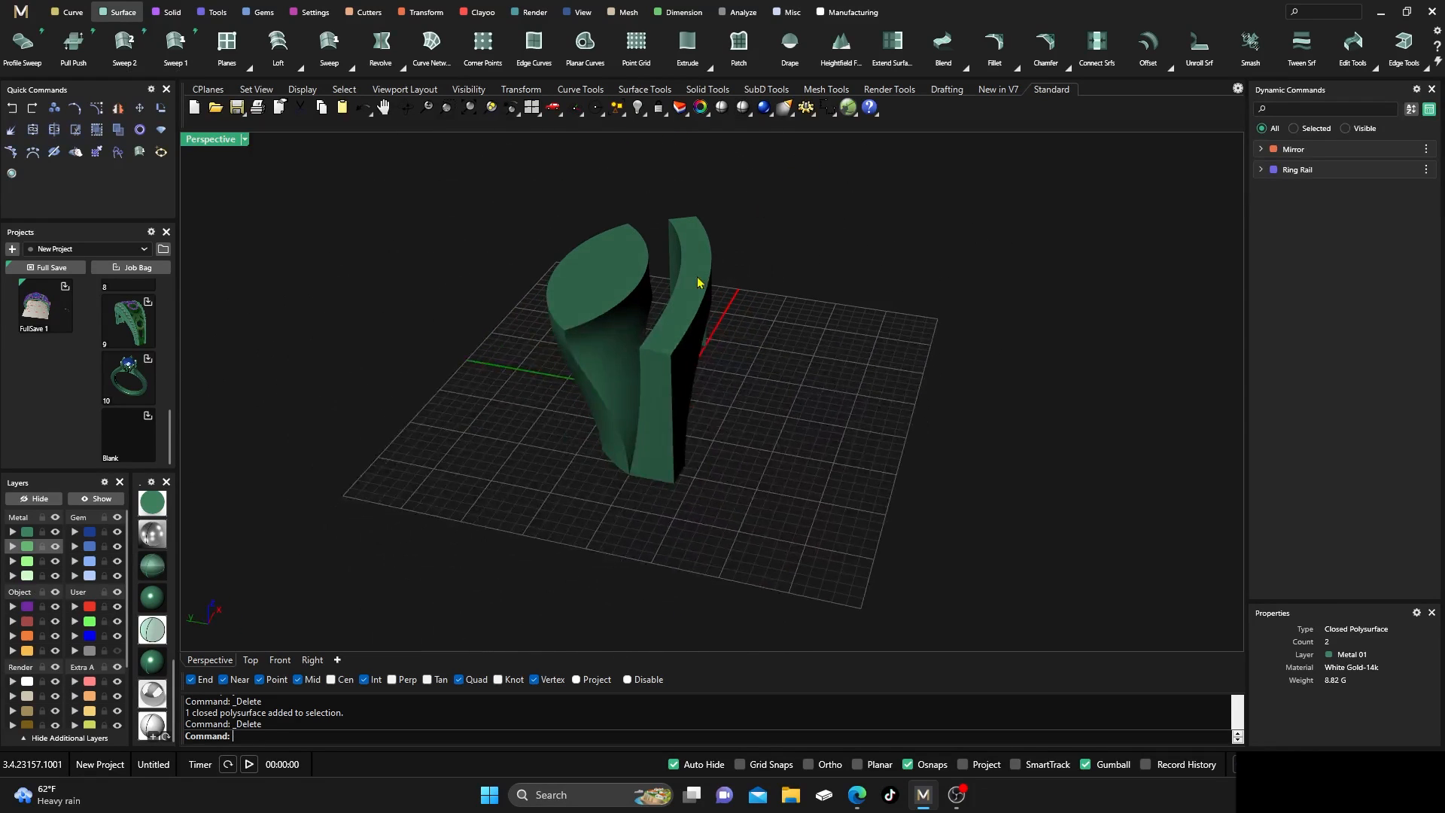
right_click_drag(606, 384, 642, 284)
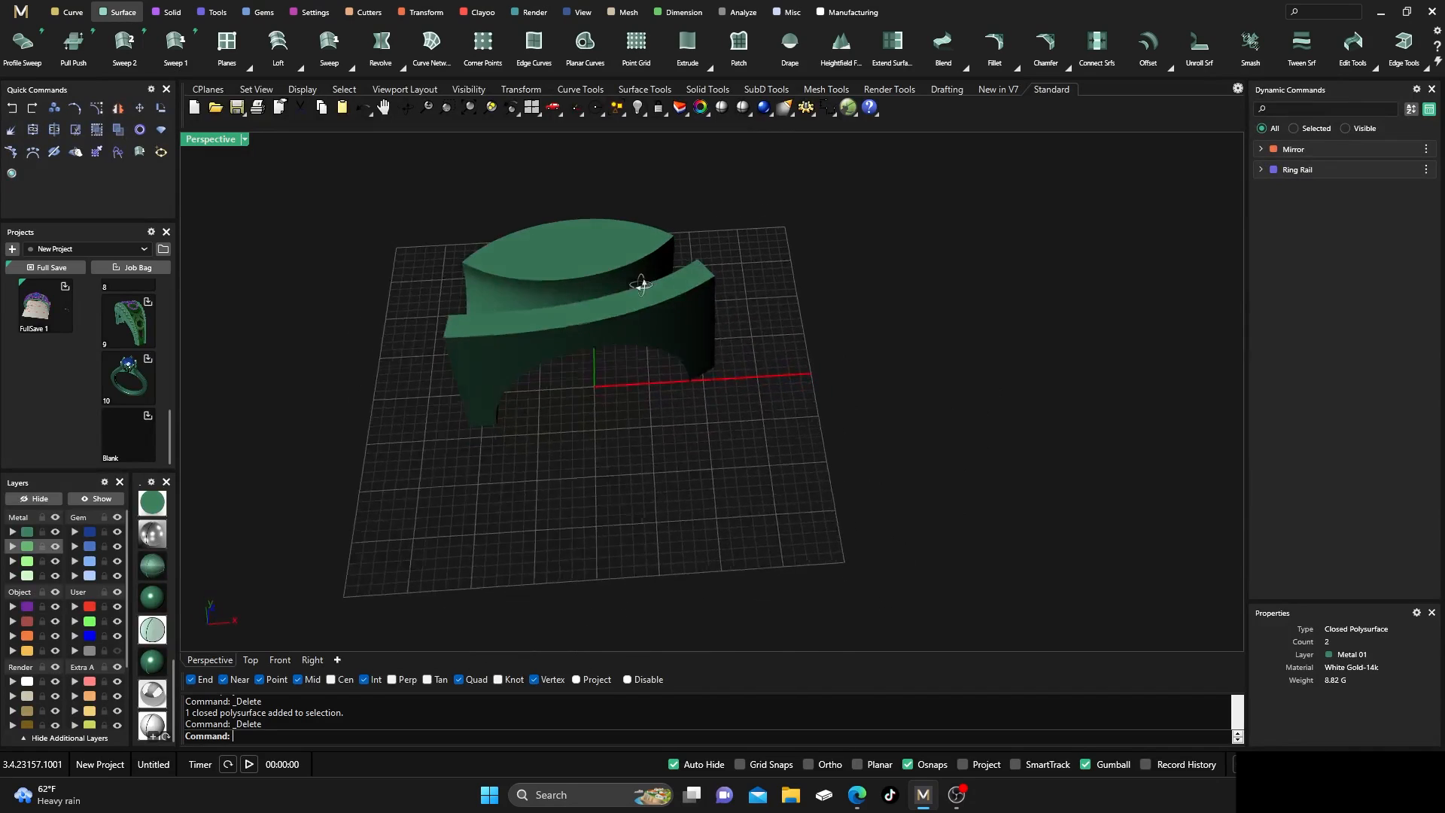
right_click_drag(646, 522, 614, 447)
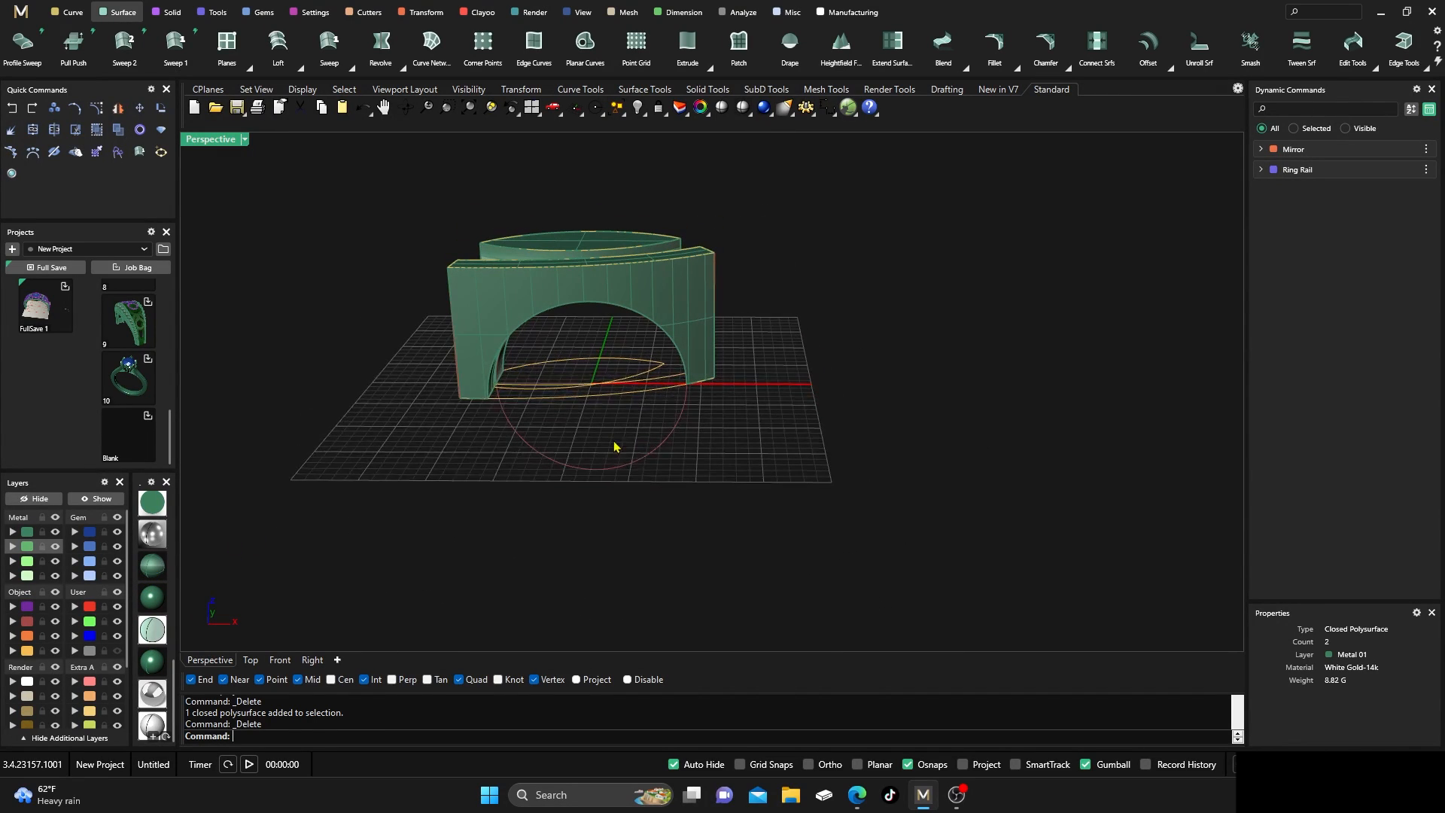
Move all curves on the fourth Object layer and the first User layer to the User 04 layer
left_click(27, 650)
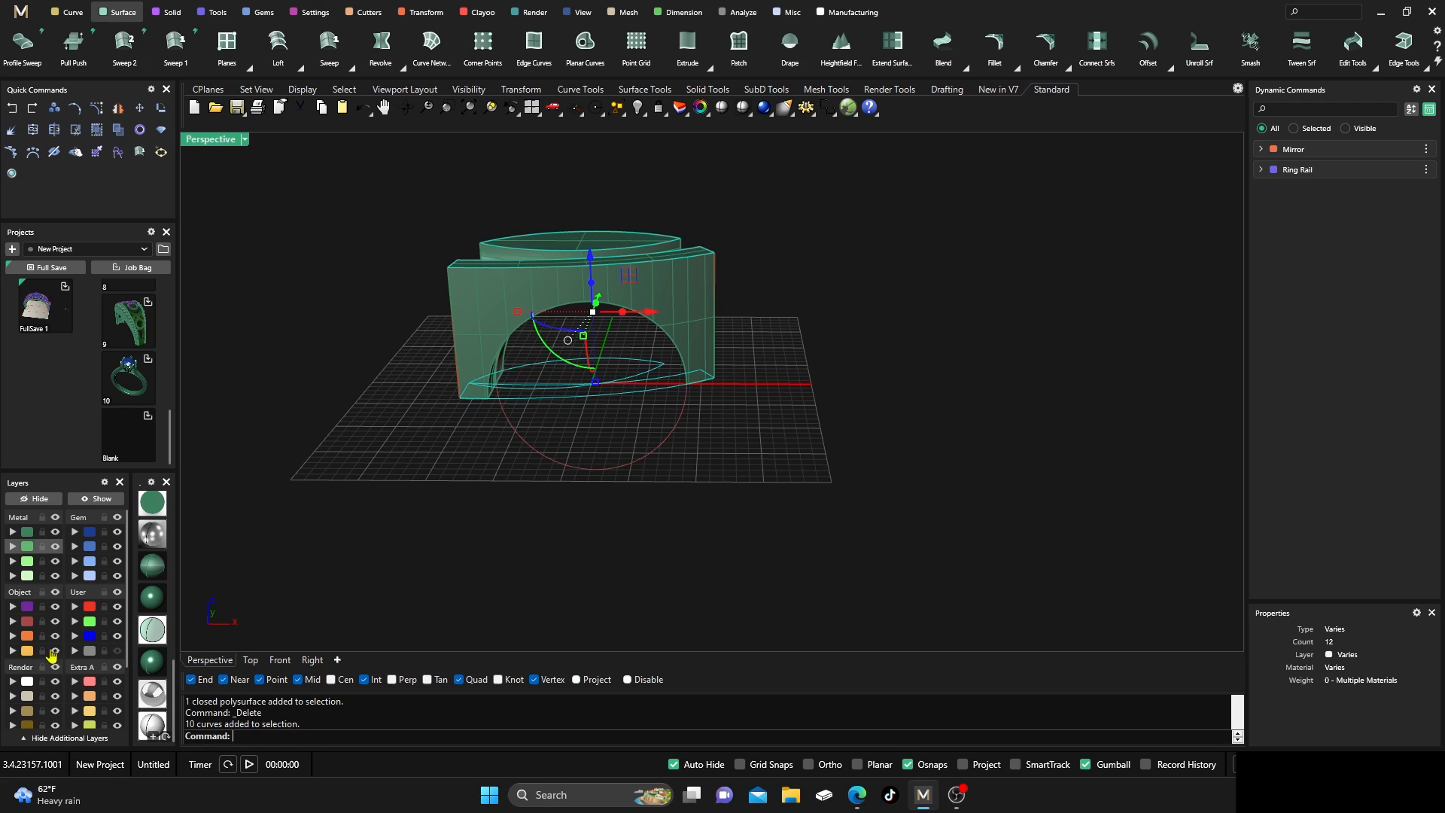
left_click(76, 652)
right_click_drag(430, 468, 437, 502)
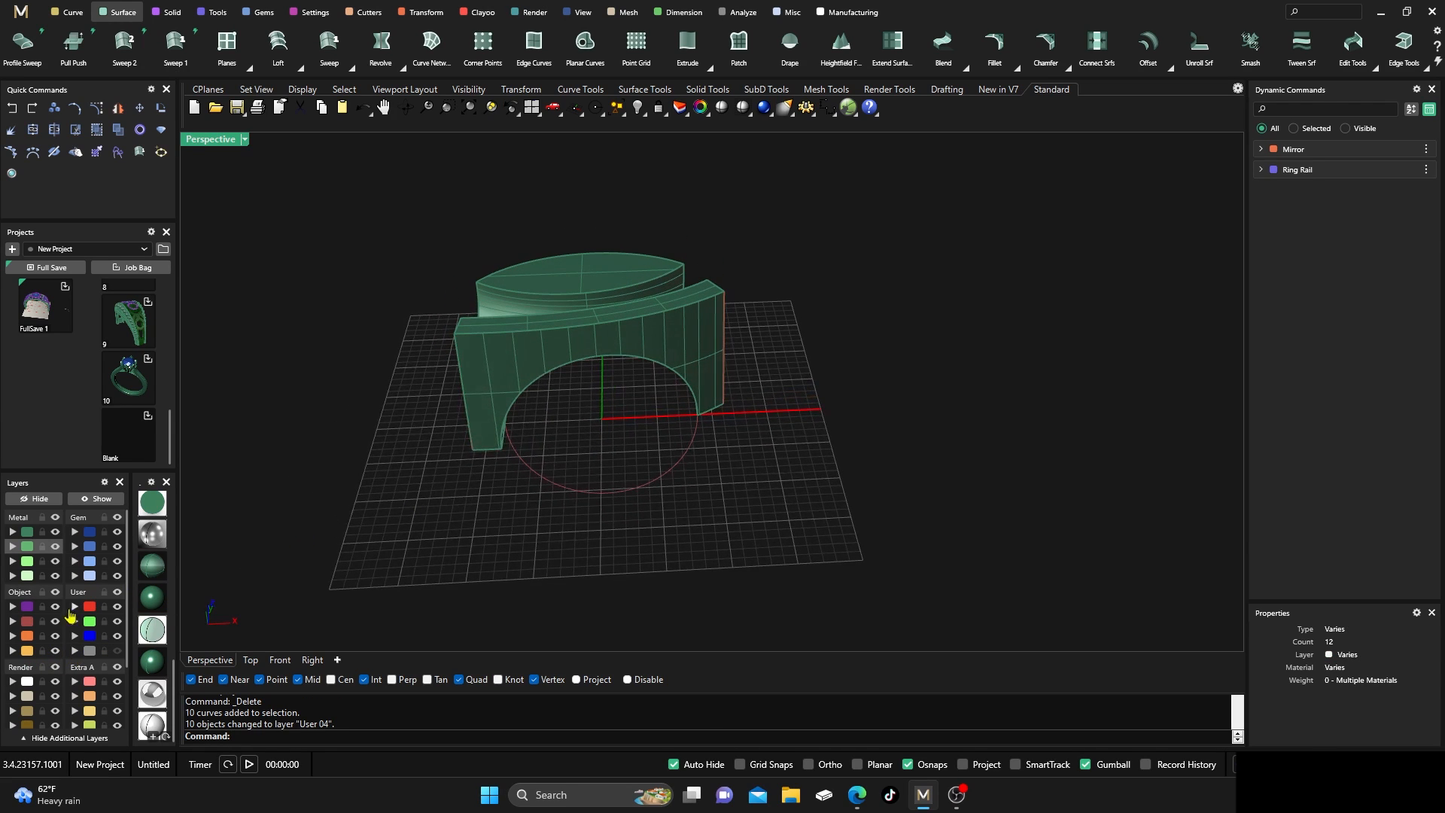
left_click(87, 608)
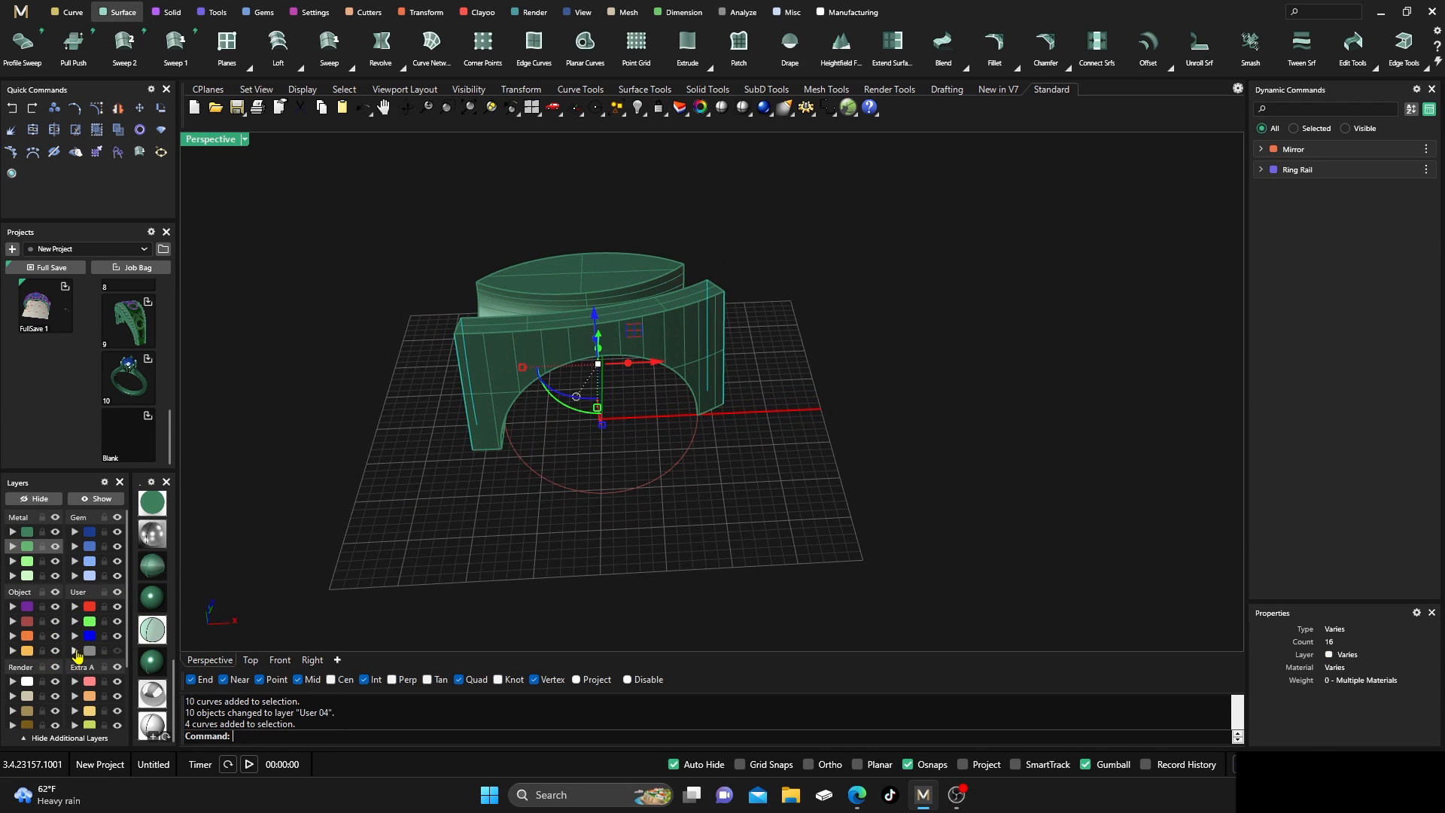
left_click(75, 651)
Try deleting the flat bottom end faces of the marquise and band, and undo the deletion
right_click_drag(454, 487, 490, 267)
scroll(510, 281, "up", 6)
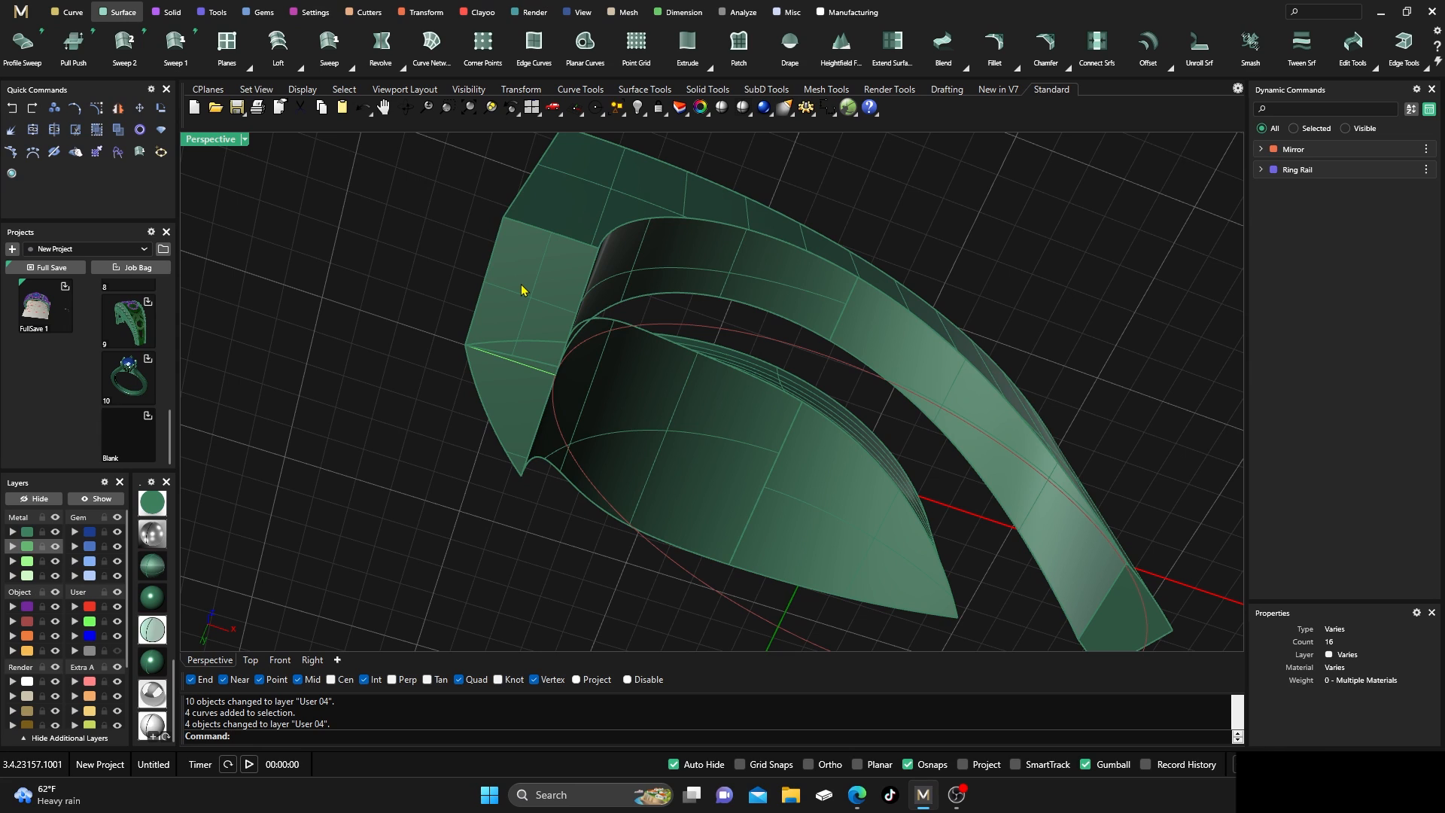
left_click(523, 290)
left_click(508, 391, "shift")
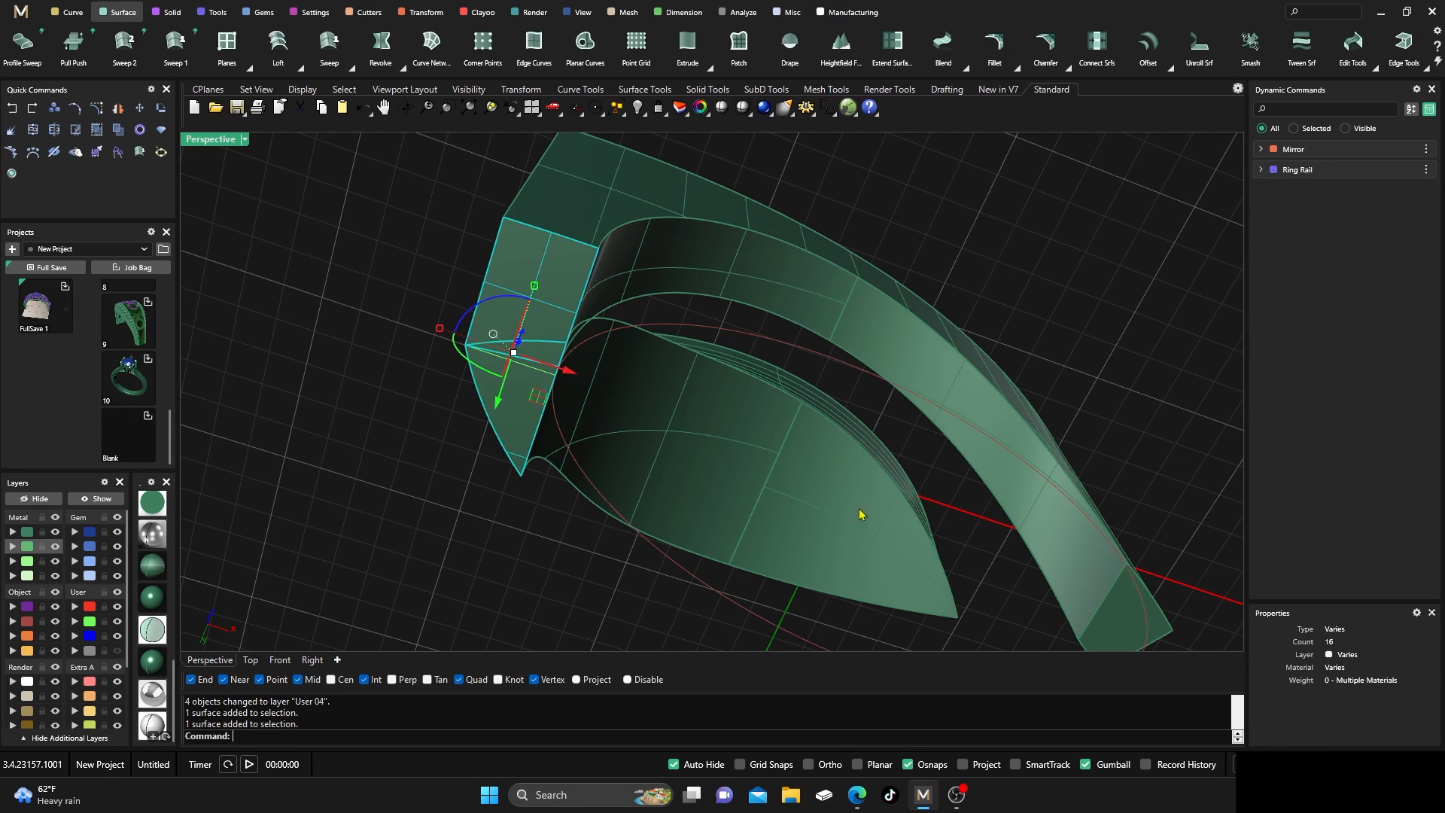
left_click(1116, 611, "shift")
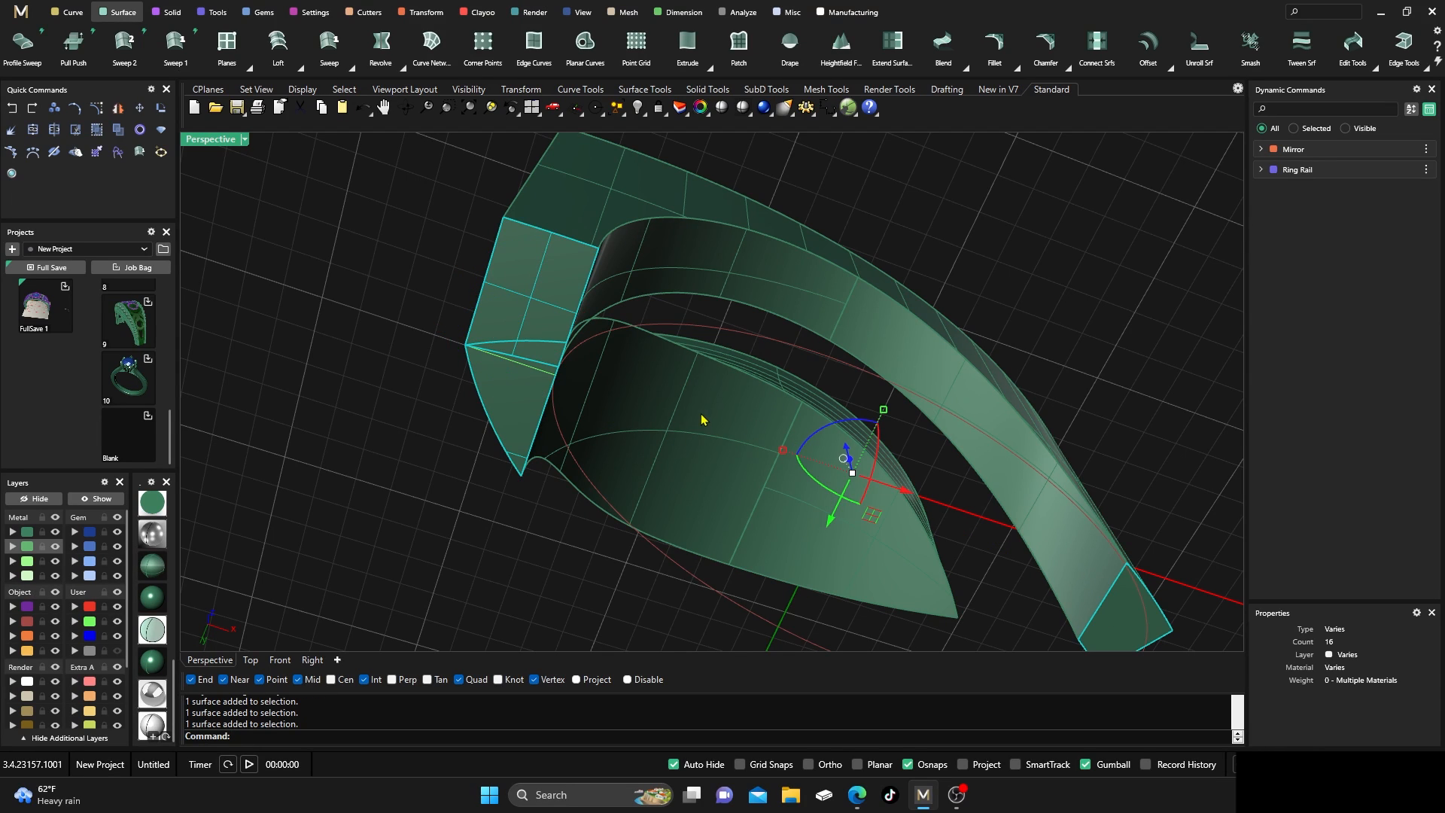
key("Delete")
right_click_drag(517, 326, 508, 392)
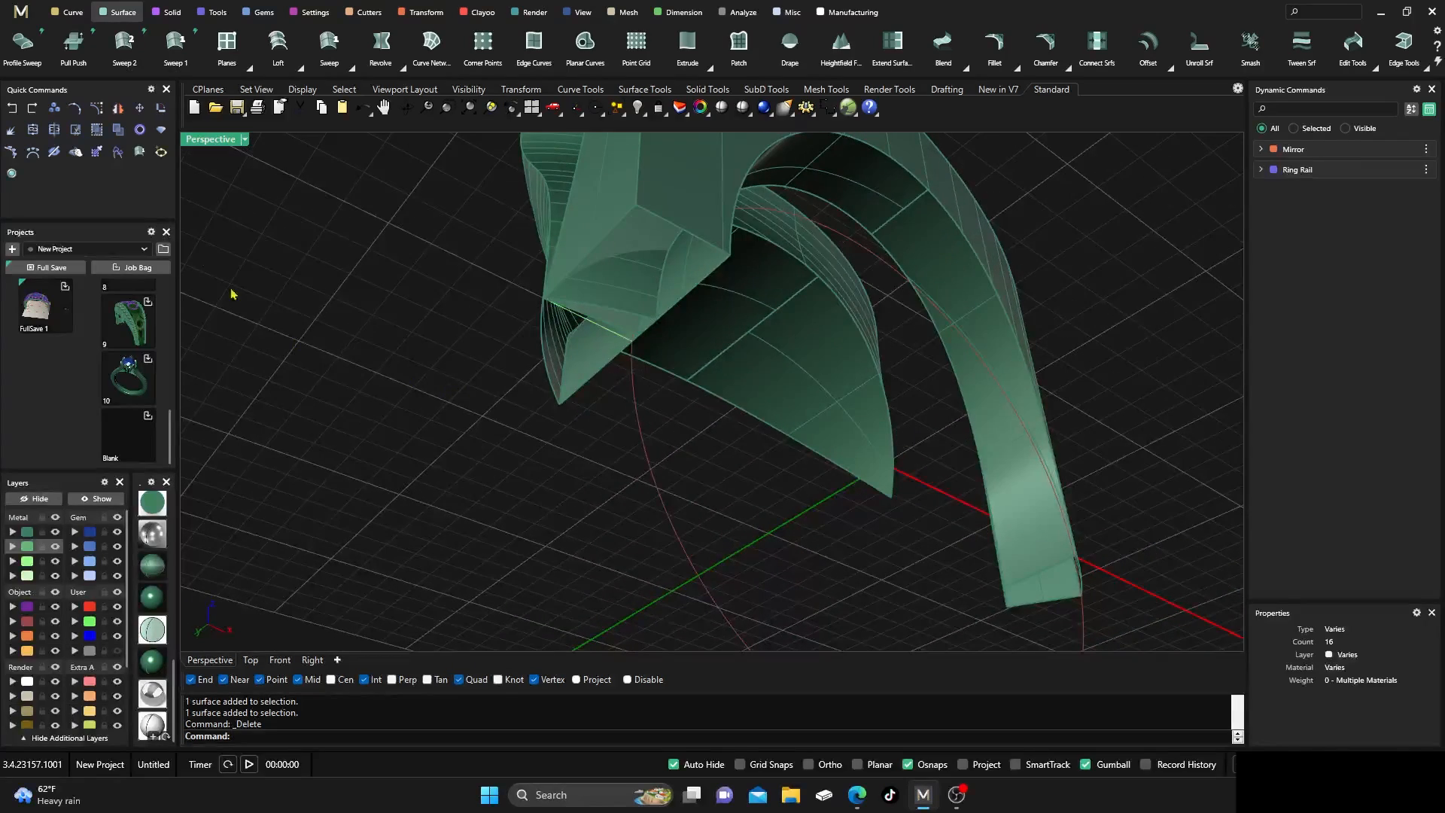
left_click(11, 109)
Check in the object properties that the cut marquise and band are still closed polysurfaces
left_click(542, 353)
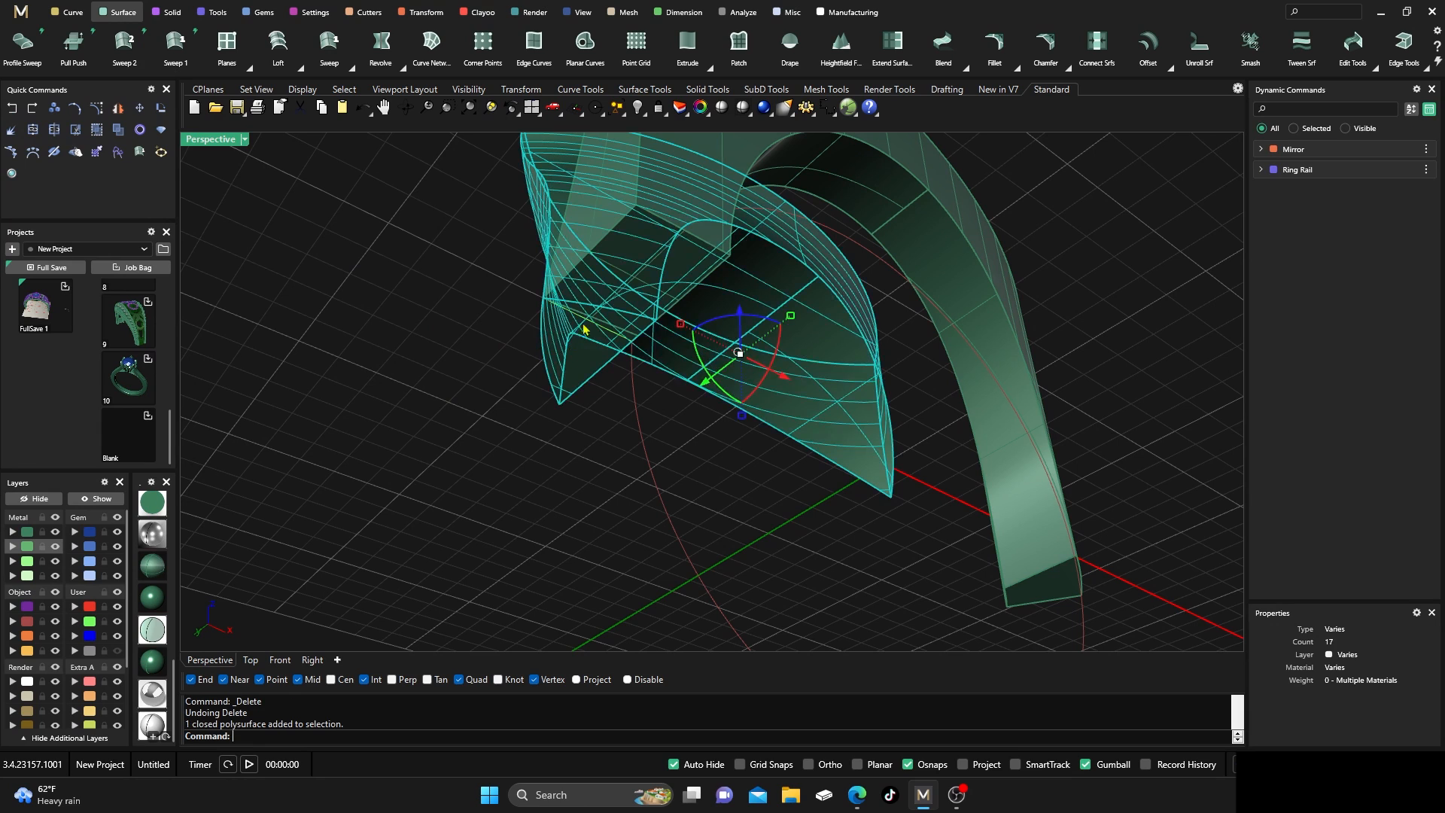
left_click(439, 350)
left_click(554, 366)
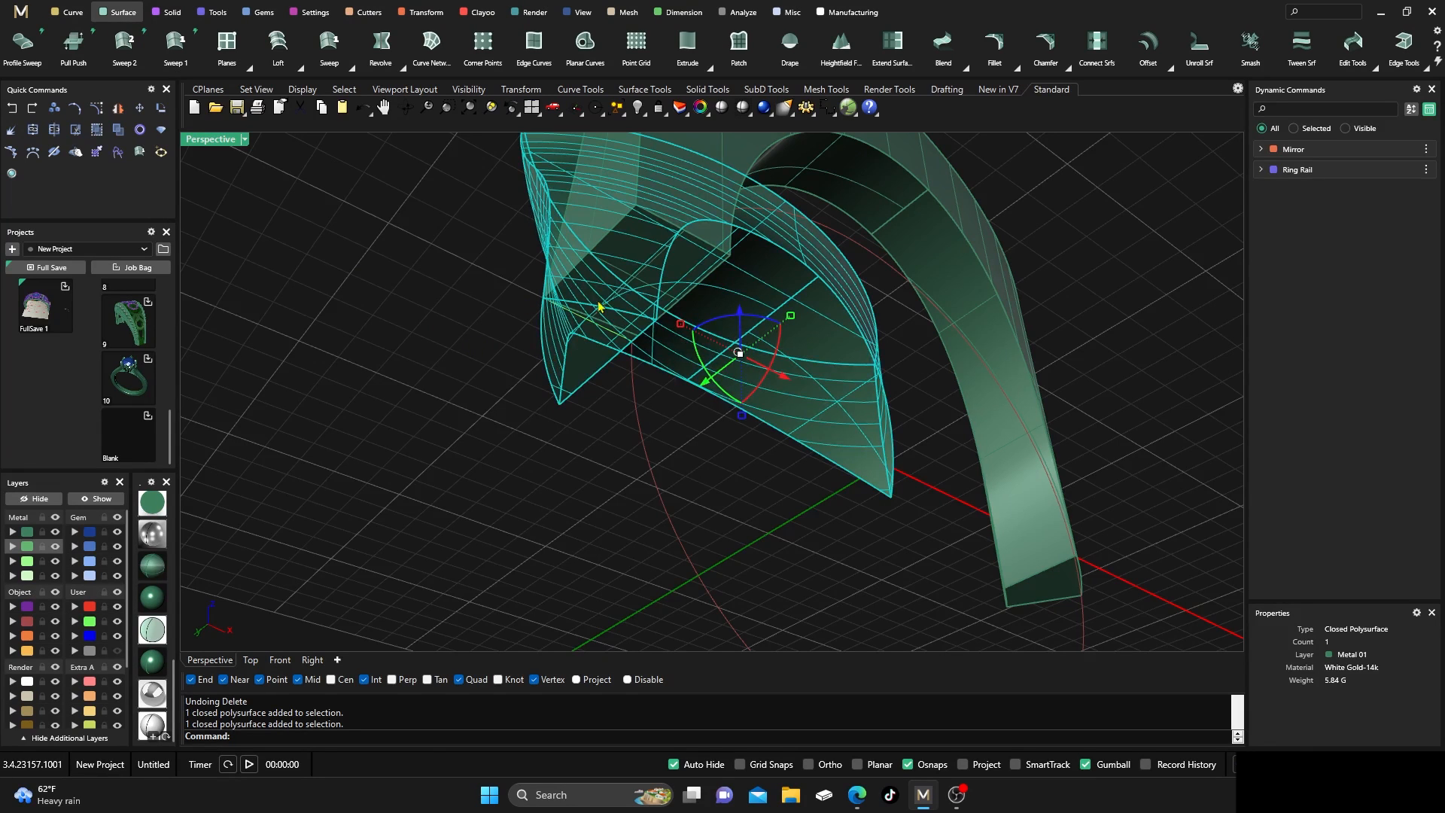
left_click(642, 263, "shift")
left_click(463, 275)
scroll(493, 297, "down", 6)
right_click_drag(495, 298, 436, 534)
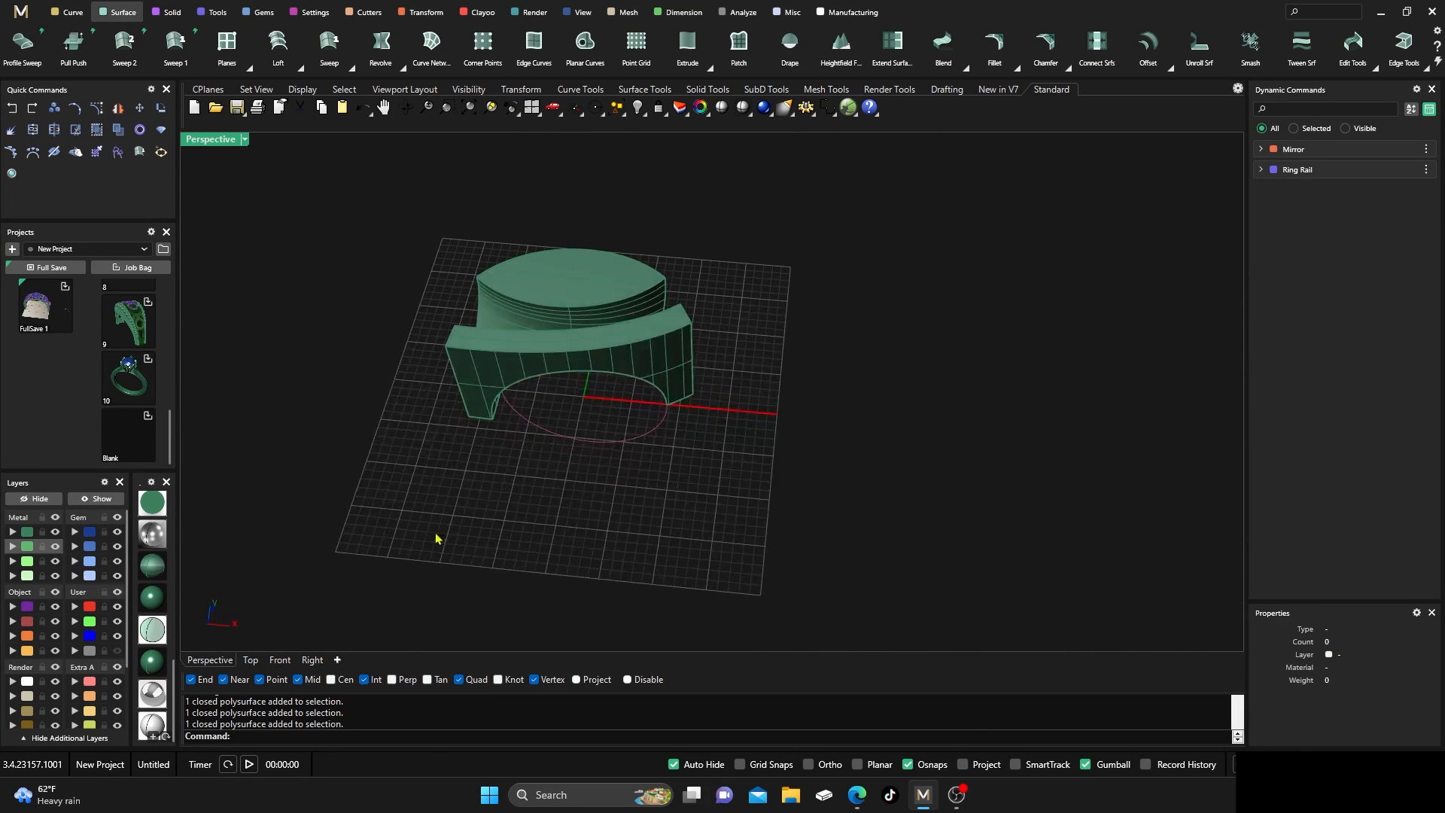
Boolean Union the marquise solid as first surface with the band solid as second surface
left_click(167, 12)
left_click(96, 45)
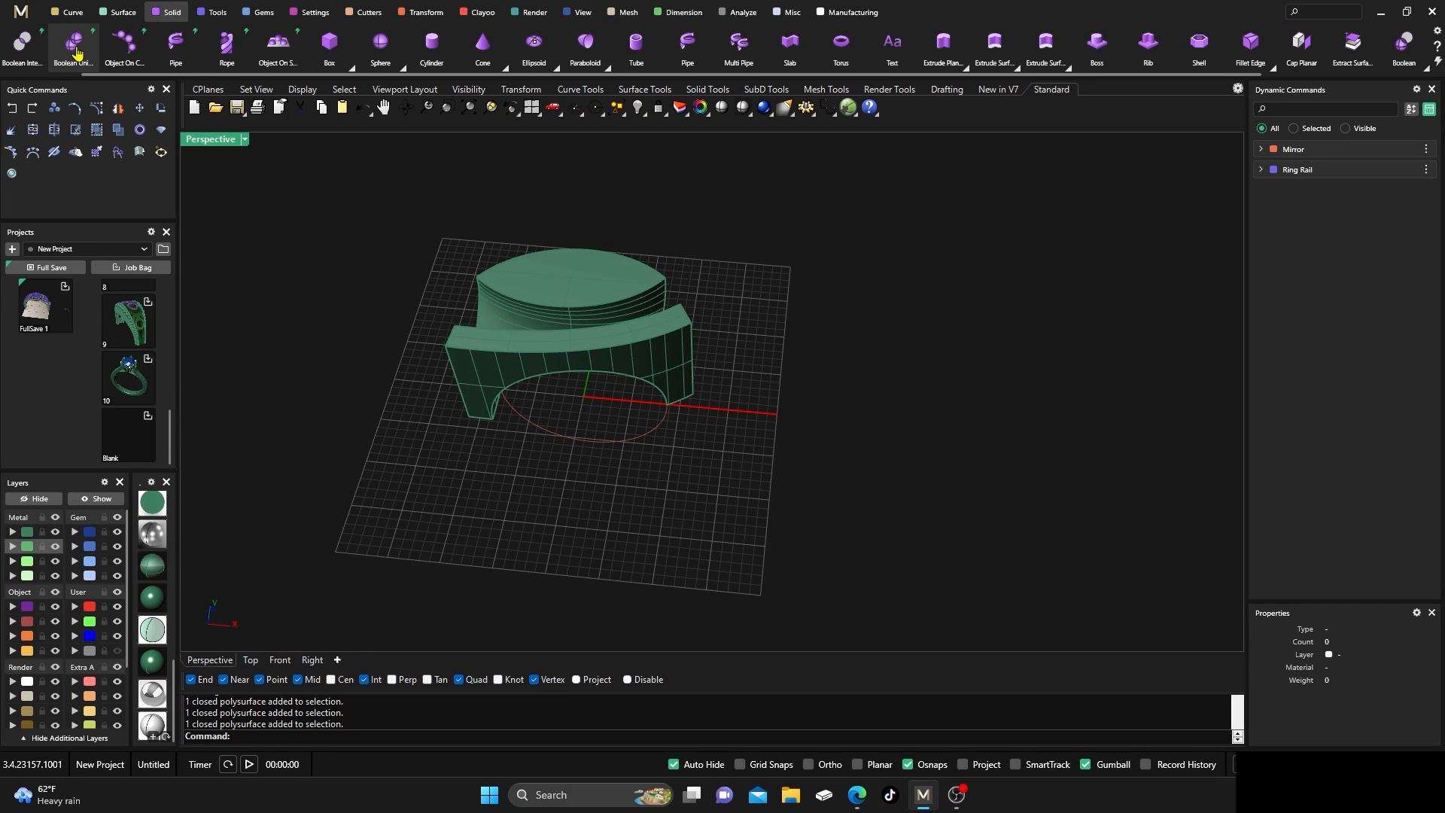
left_click(553, 283)
key("Return")
left_click(560, 352)
key("Return")
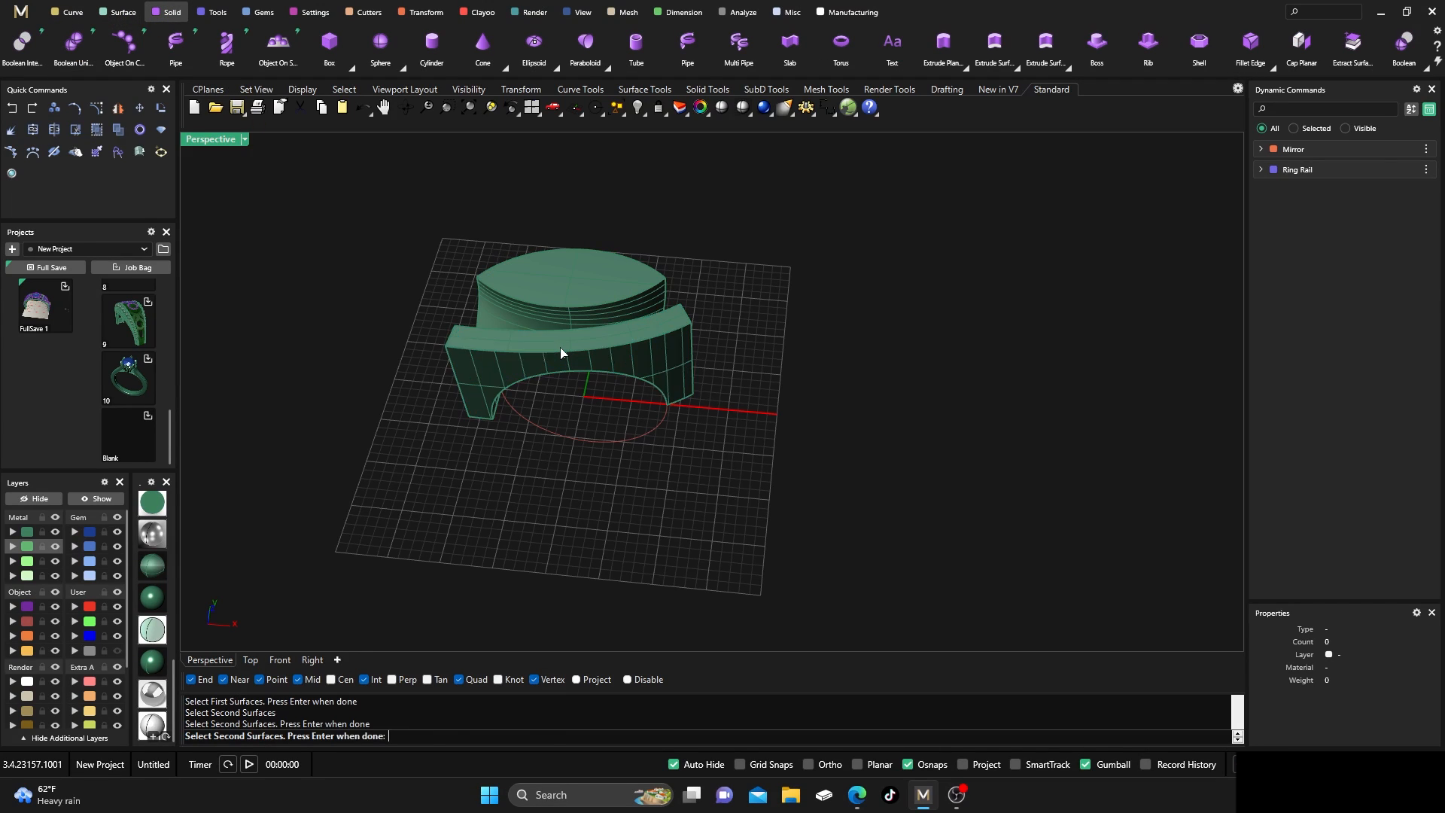
Delete the original band solid left in place by the Boolean union and select the united body
left_click(509, 344)
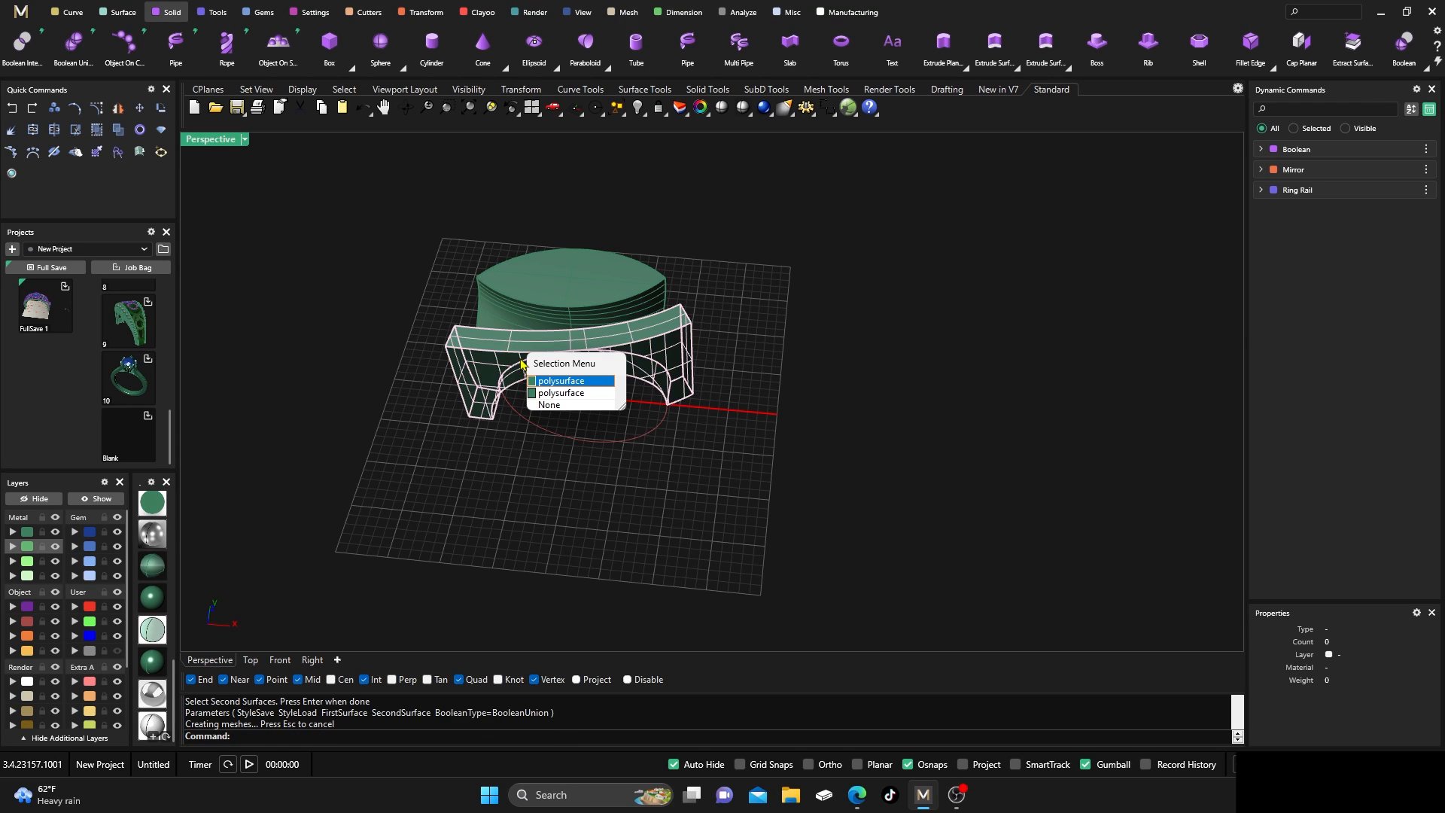
left_click(561, 381)
key("Delete")
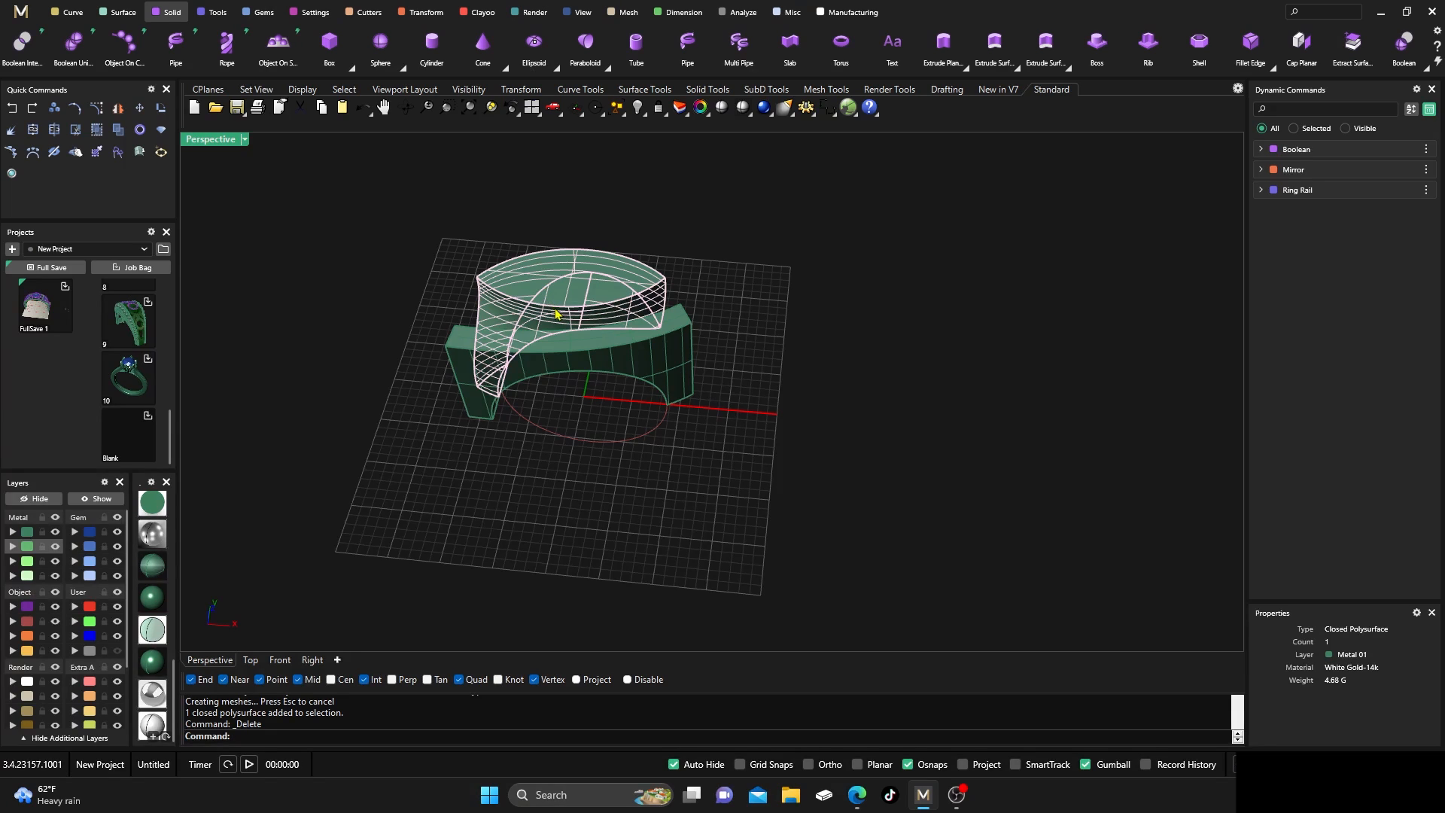
left_click(557, 334)
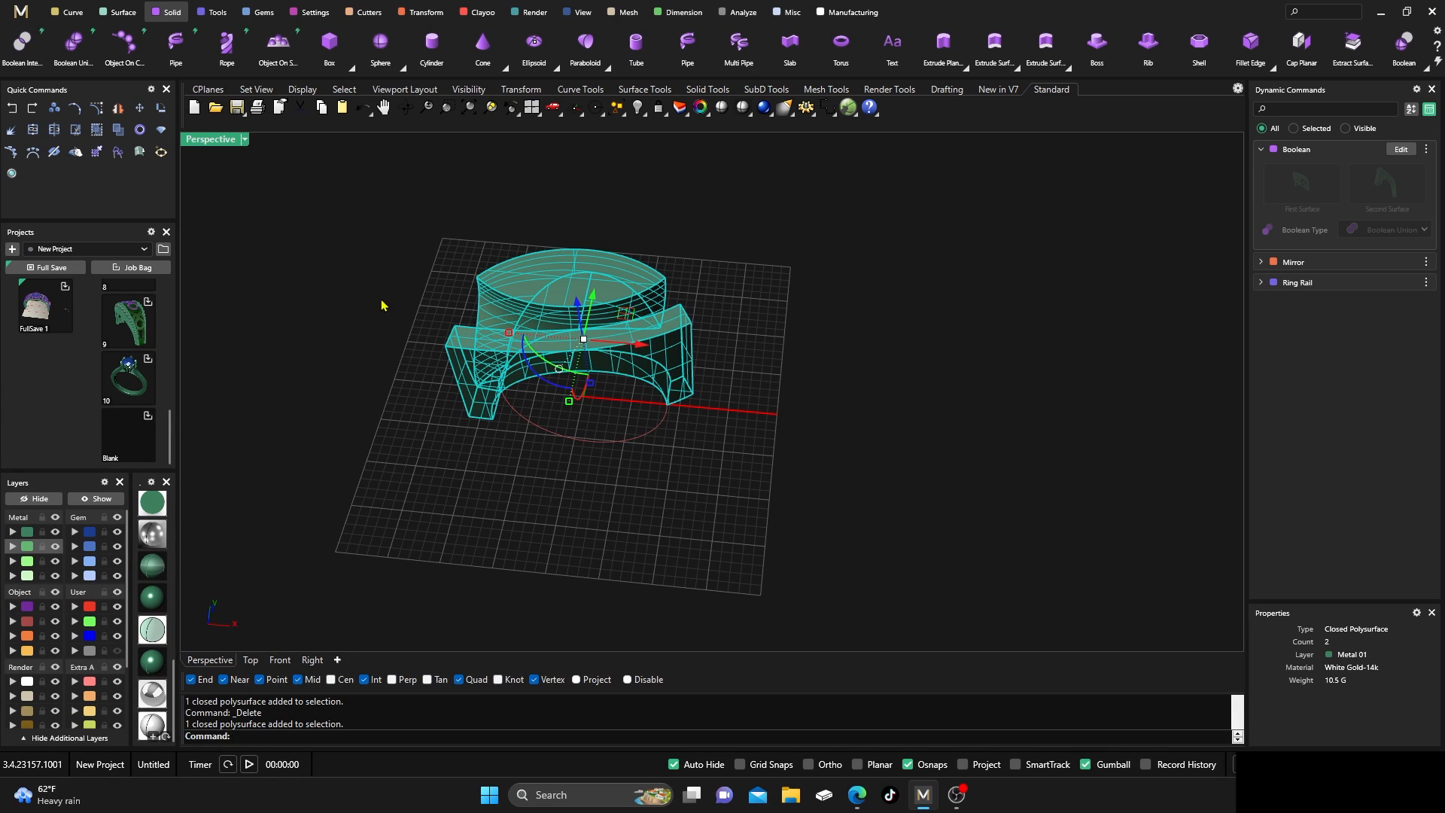
Select the adjoining flat bottom end faces of the marquise and band on the united body
right_click_drag(381, 306, 591, 190)
left_click(565, 217)
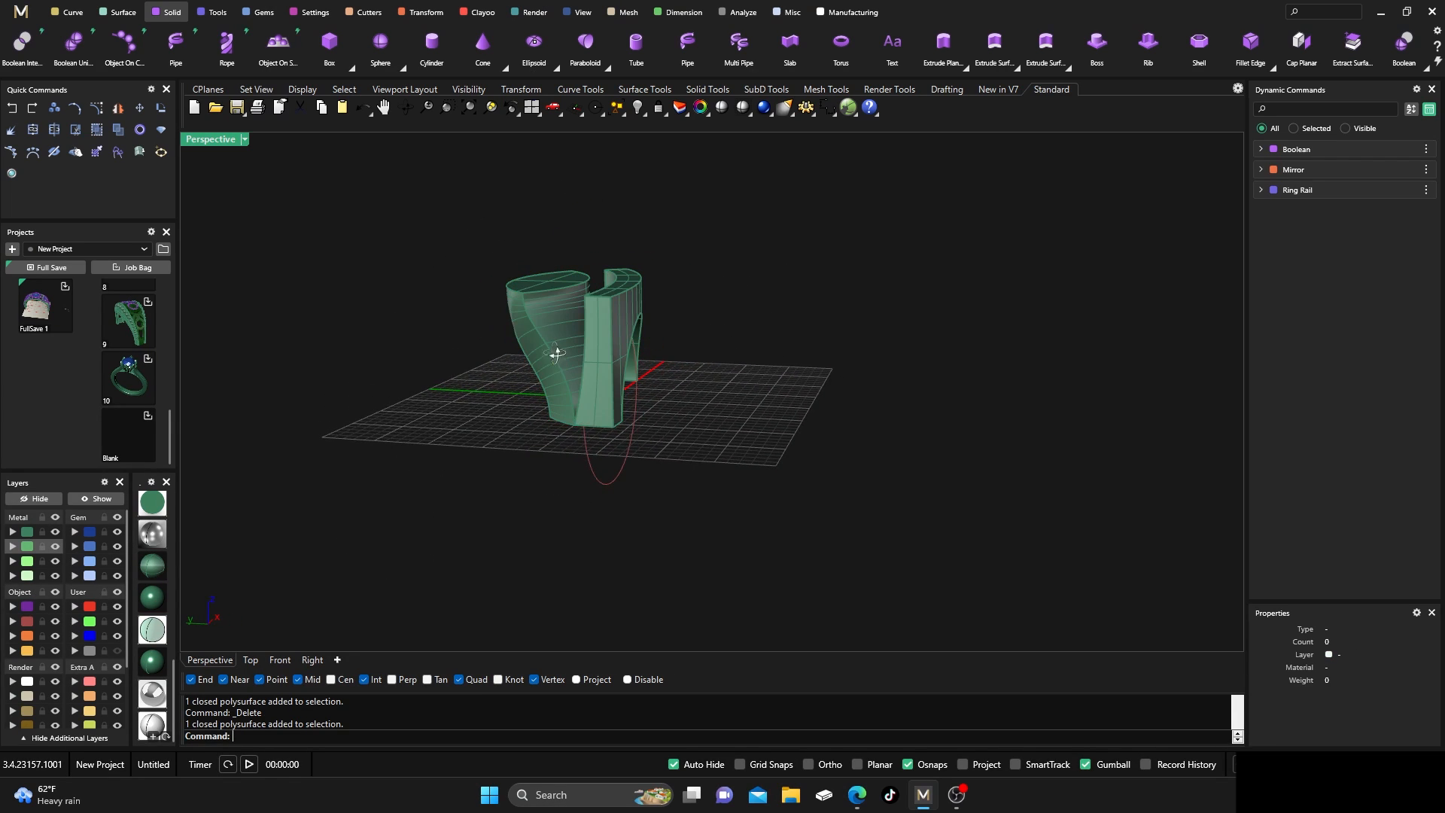
right_click_drag(555, 355, 598, 228)
scroll(595, 289, "up", 3)
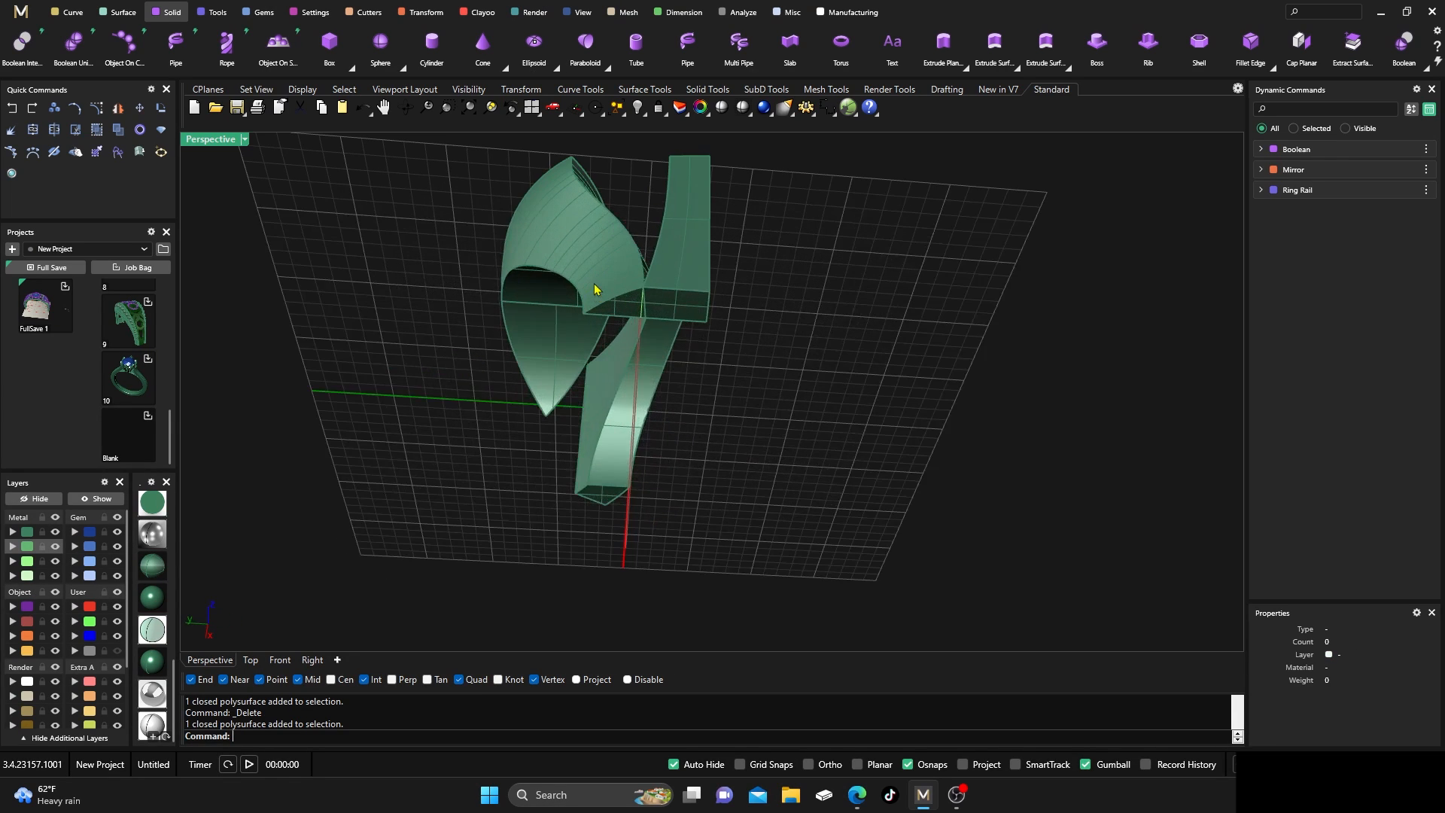
left_click(623, 310, "ctrl+shift")
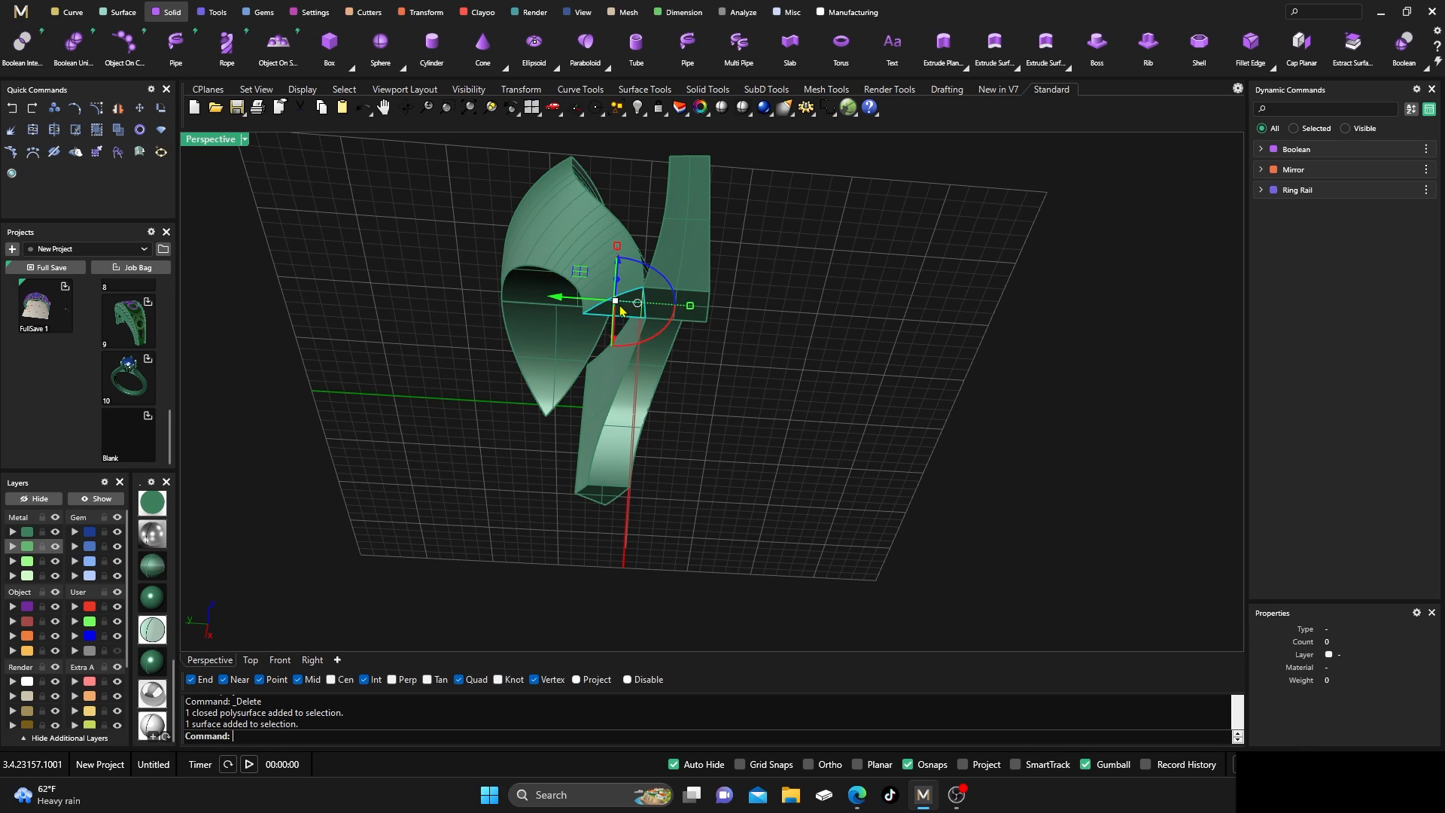
left_click(695, 316)
left_click(700, 299, "ctrl+shift")
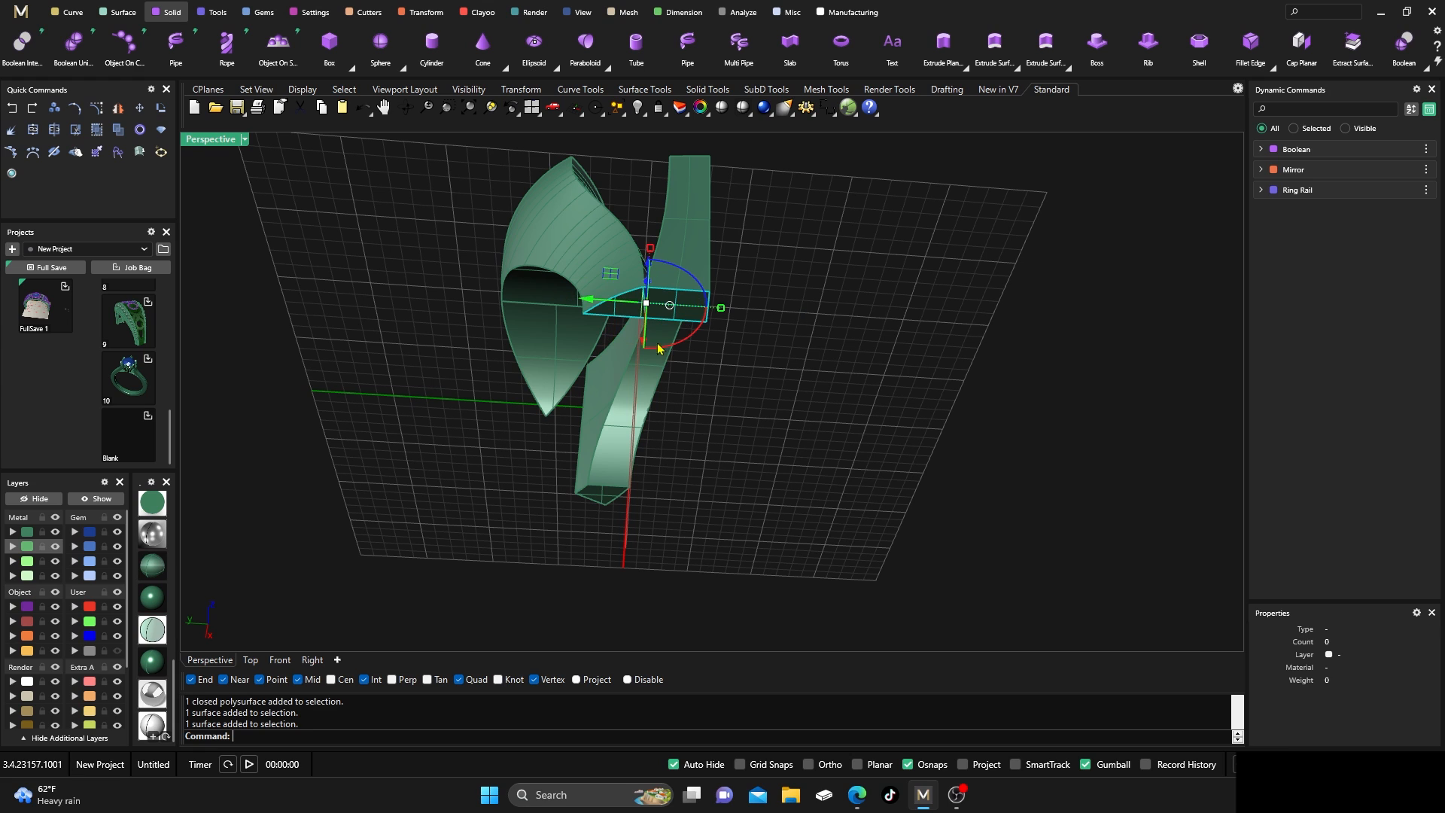
Delete the planar end faces that close off the lower ends of the upper ring body
left_click(608, 502, "ctrl+shift")
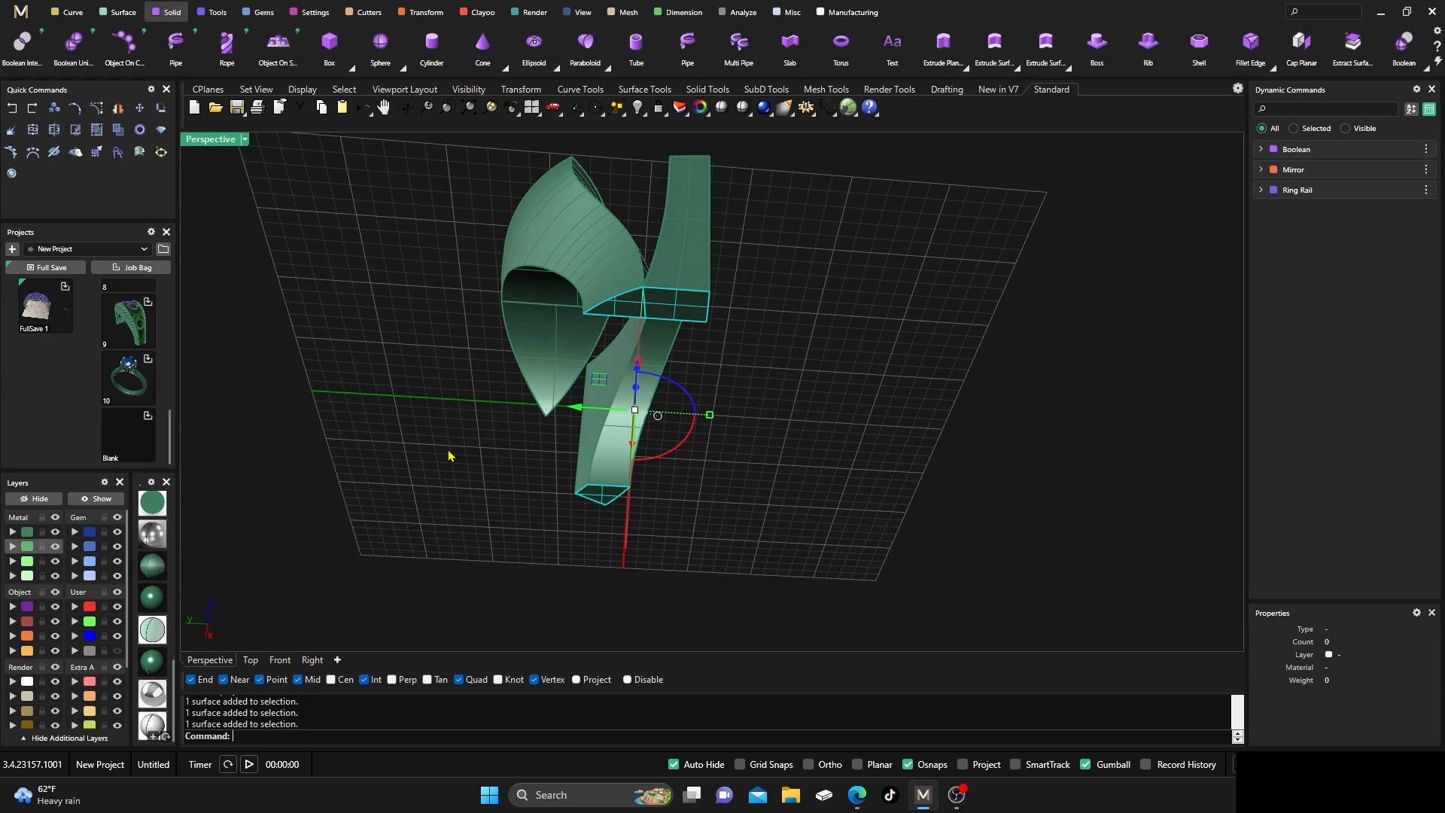
key("Delete")
right_click_drag(609, 338, 604, 304)
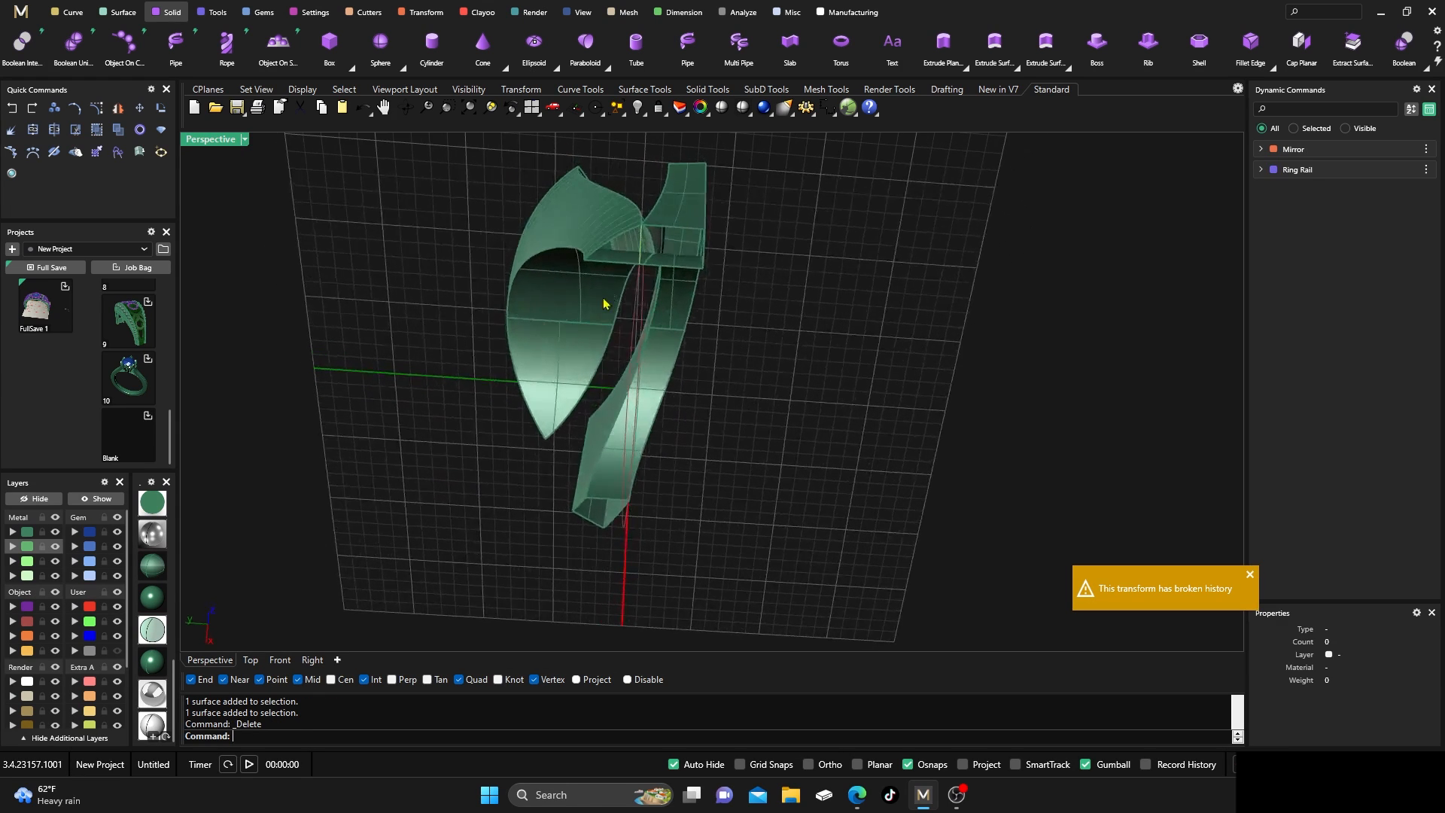
scroll(604, 304, "up", 3)
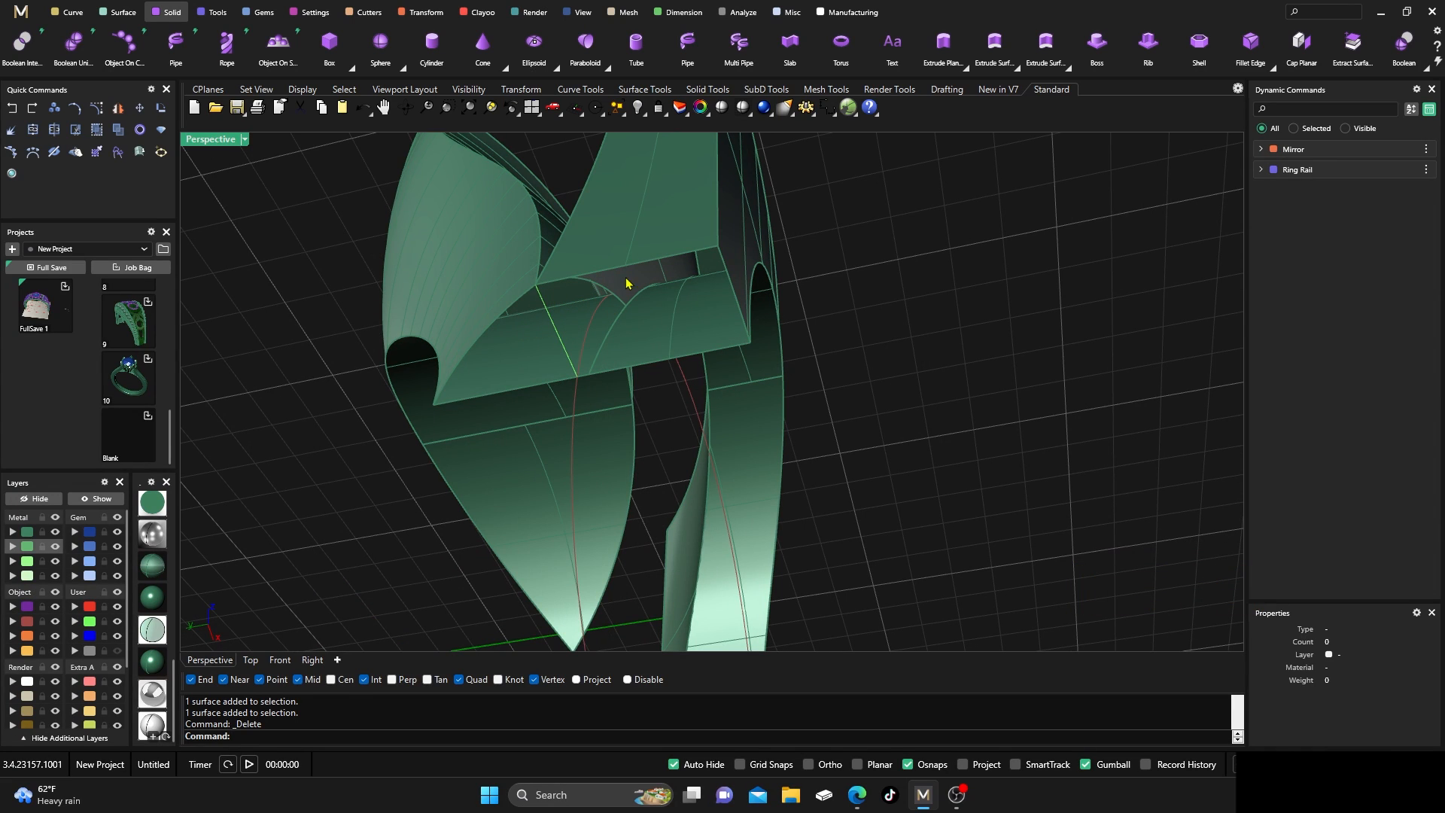
right_click_drag(589, 304, 670, 292)
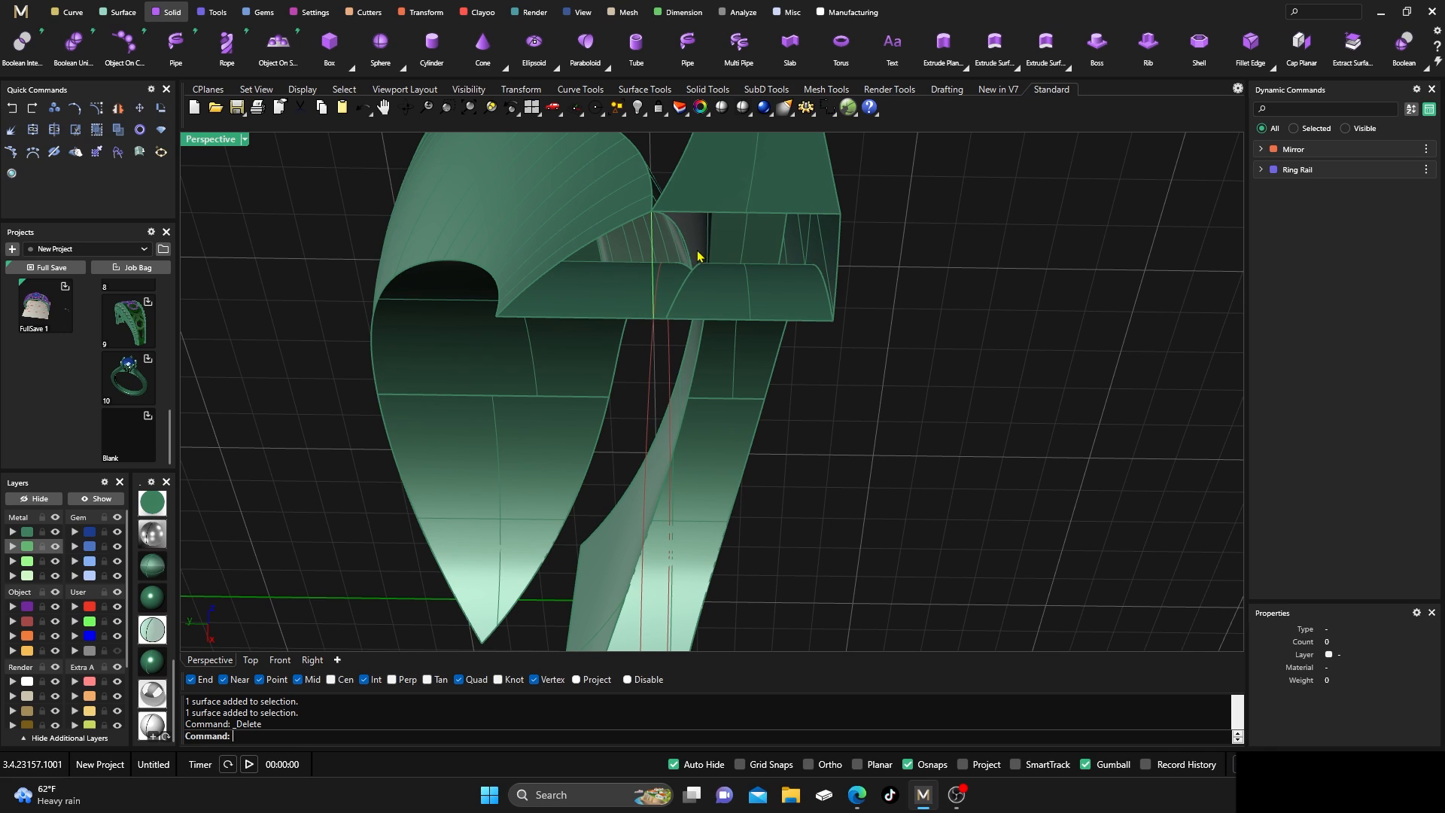
scroll(696, 254, "down", 5)
right_click_drag(694, 253, 592, 239)
scroll(734, 538, "up", 3)
scroll(736, 545, "down", 3)
scroll(667, 411, "down", 3)
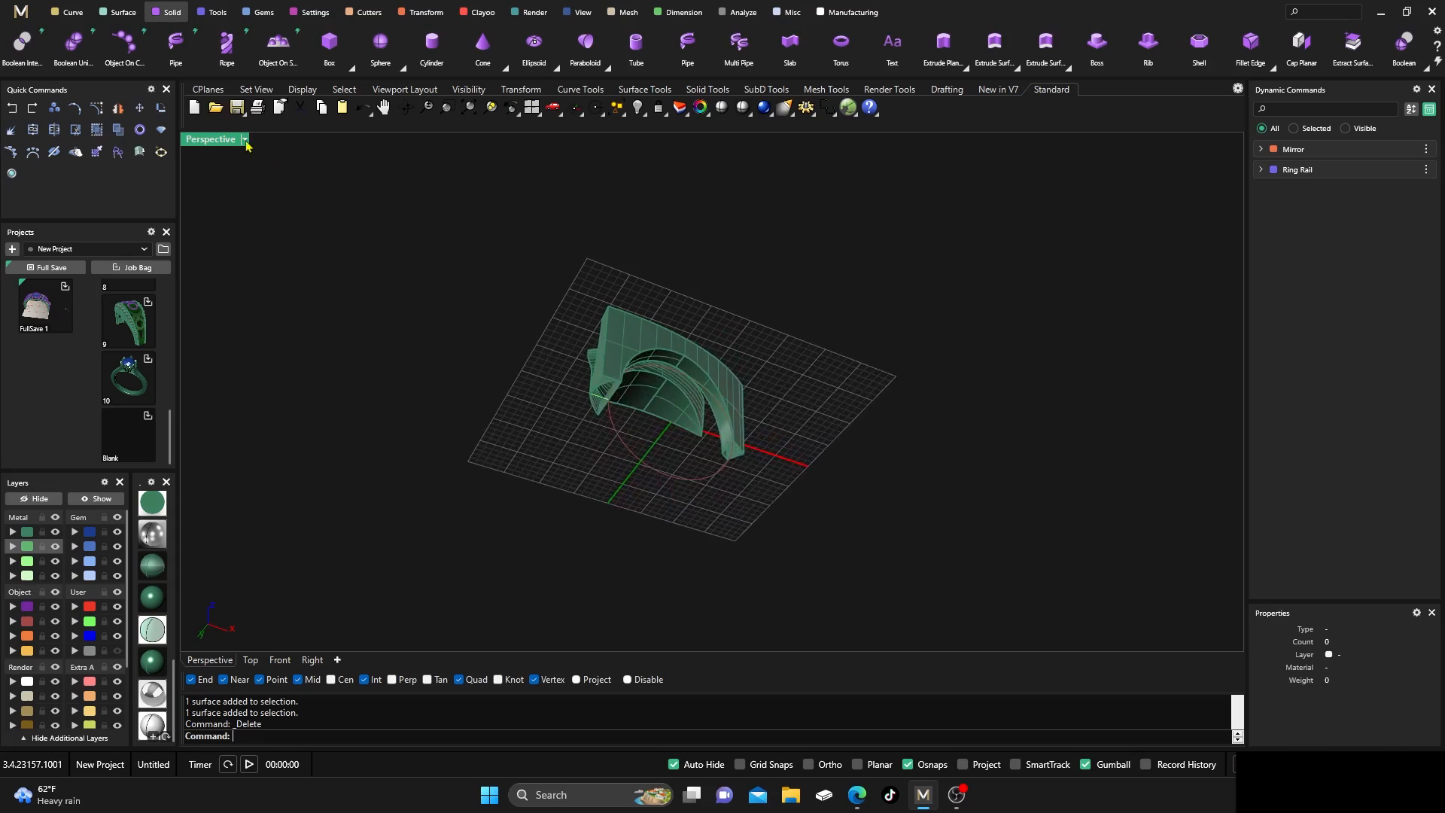
Start Duplicate Edge and pick the boundary edges around the wider open end of the ring body
left_click(68, 14)
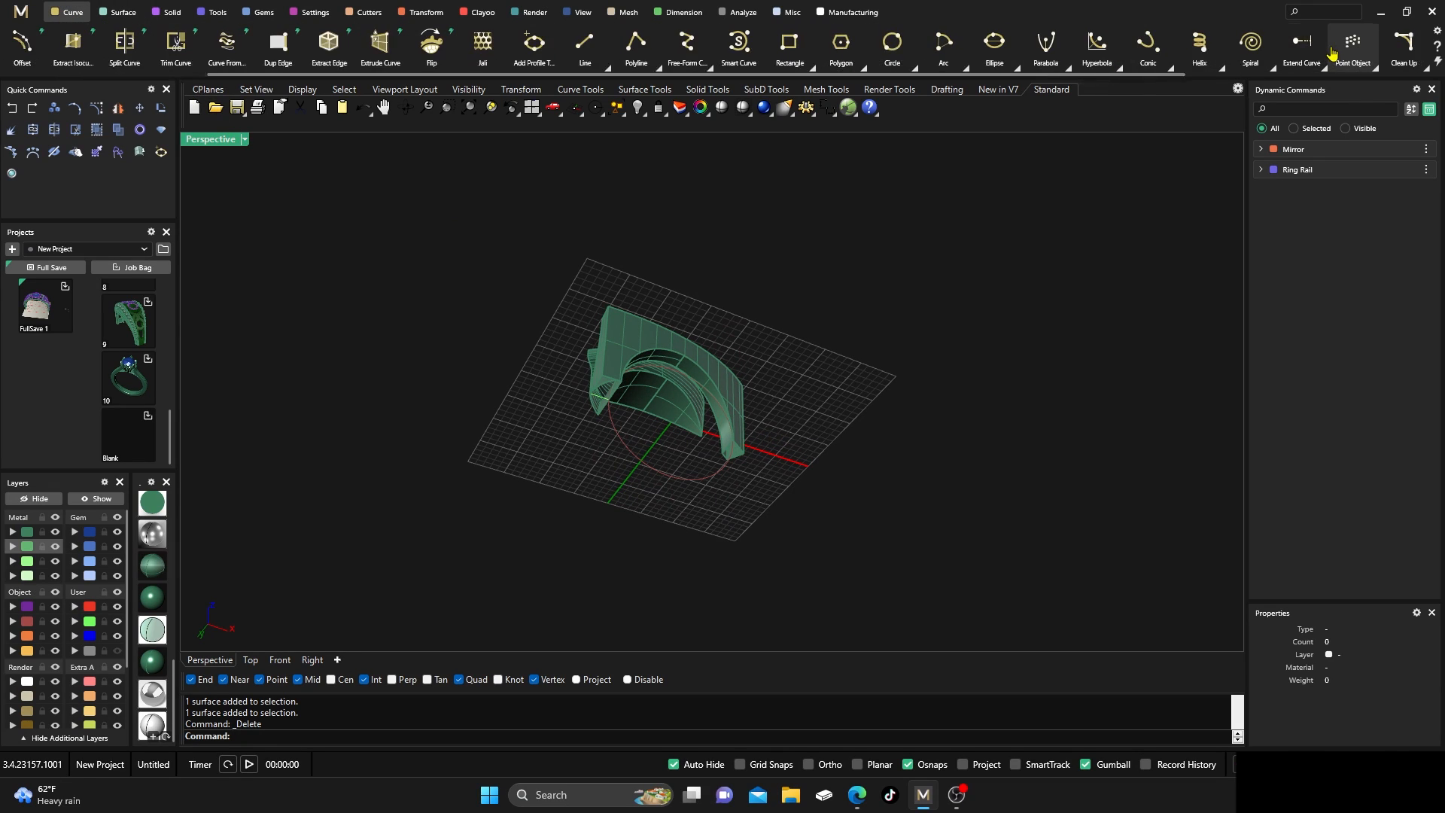
scroll(1332, 53, "right", 5)
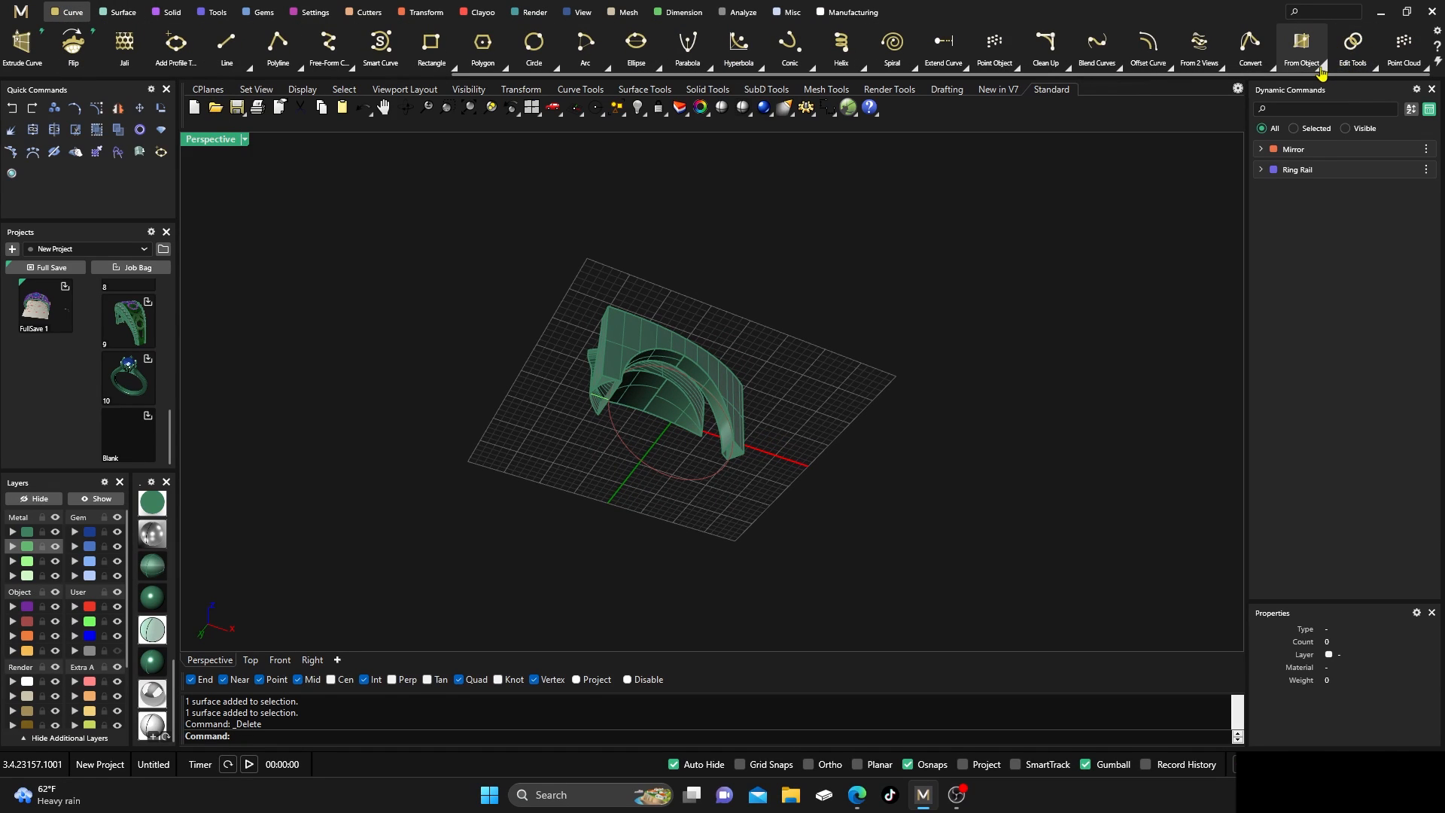
left_click(1323, 66)
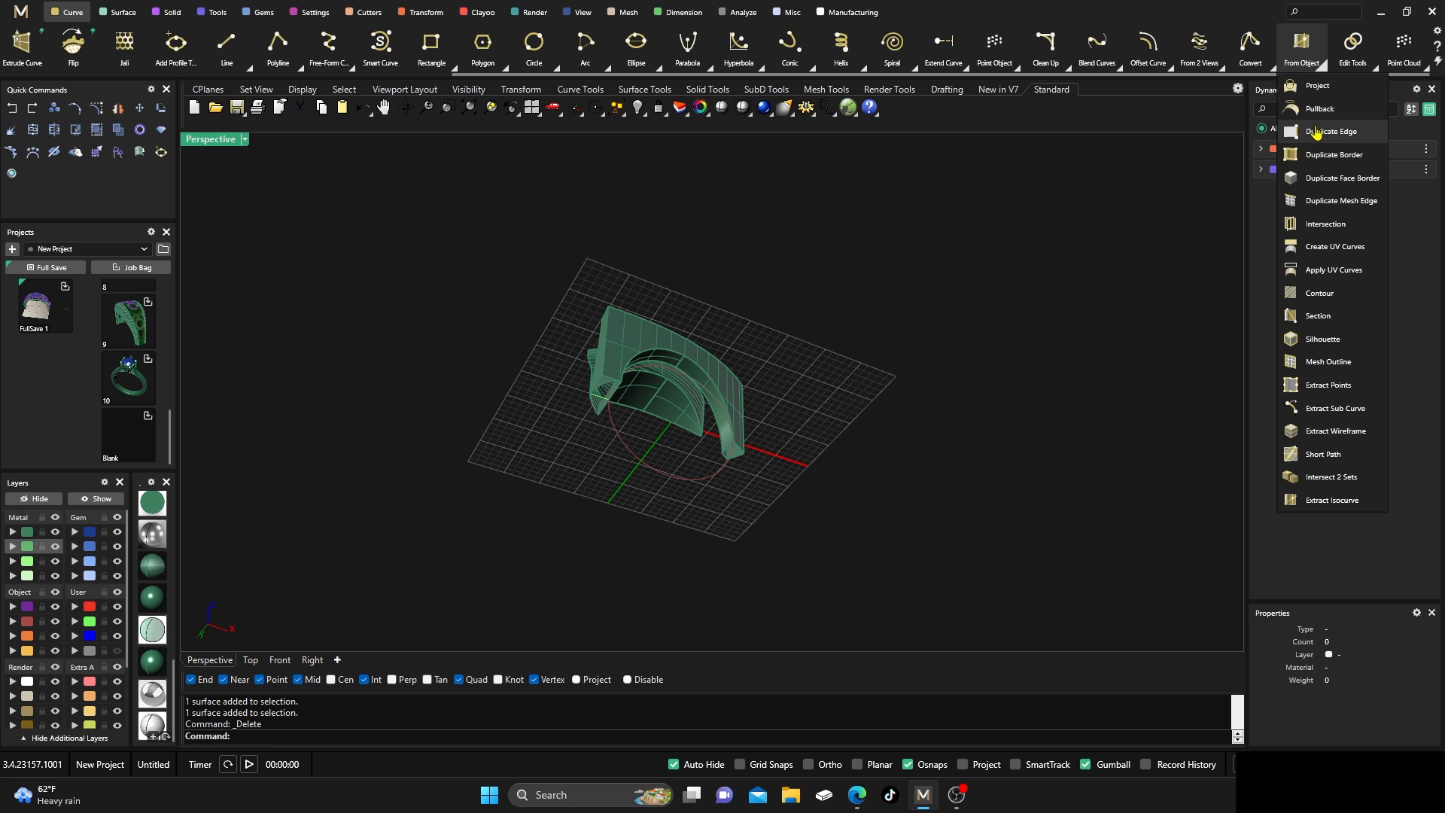
left_click(1331, 132)
right_click_drag(616, 461, 621, 431)
scroll(595, 346, "up", 5)
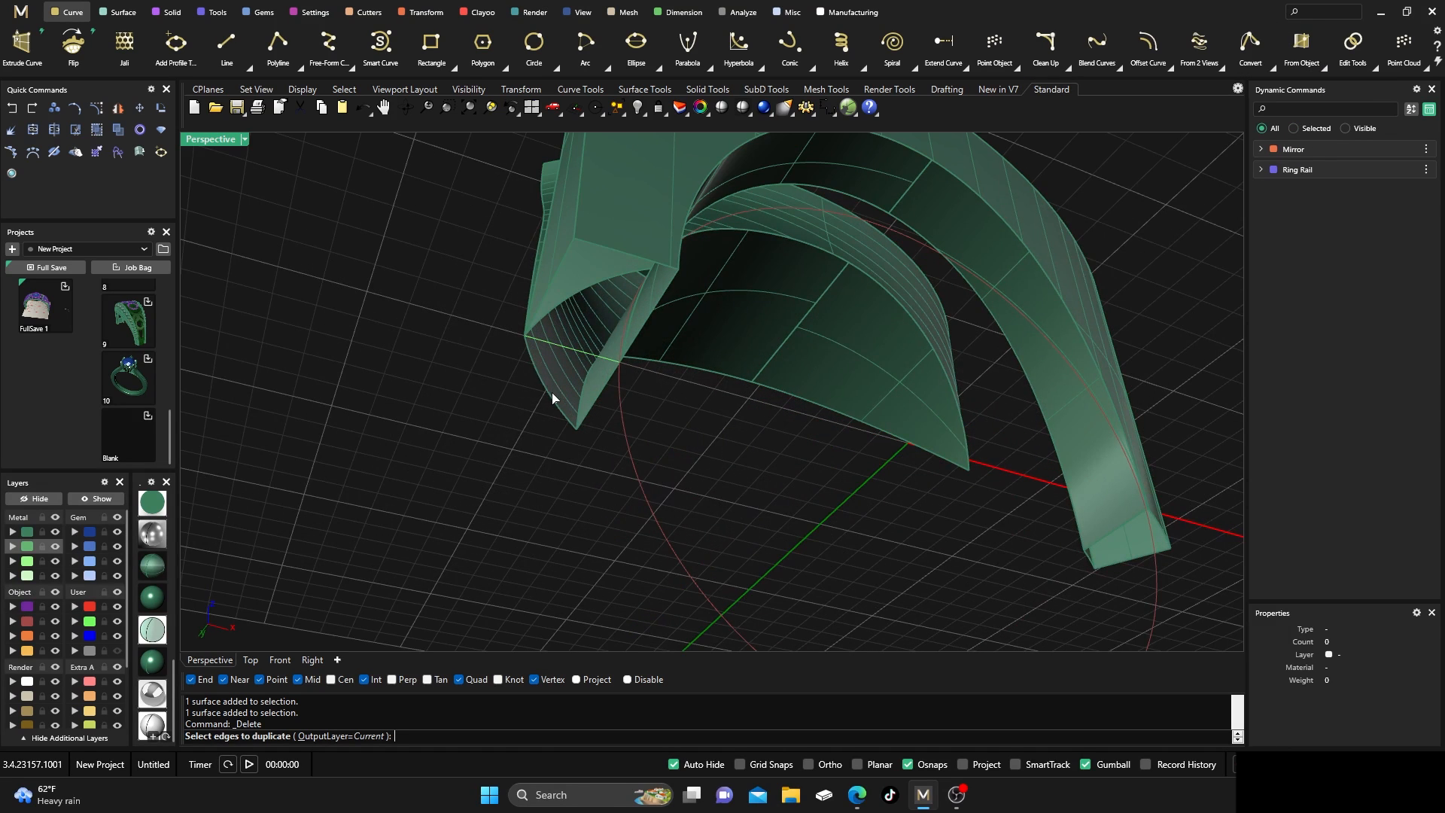
left_click(553, 397)
left_click(570, 305)
left_click(639, 333)
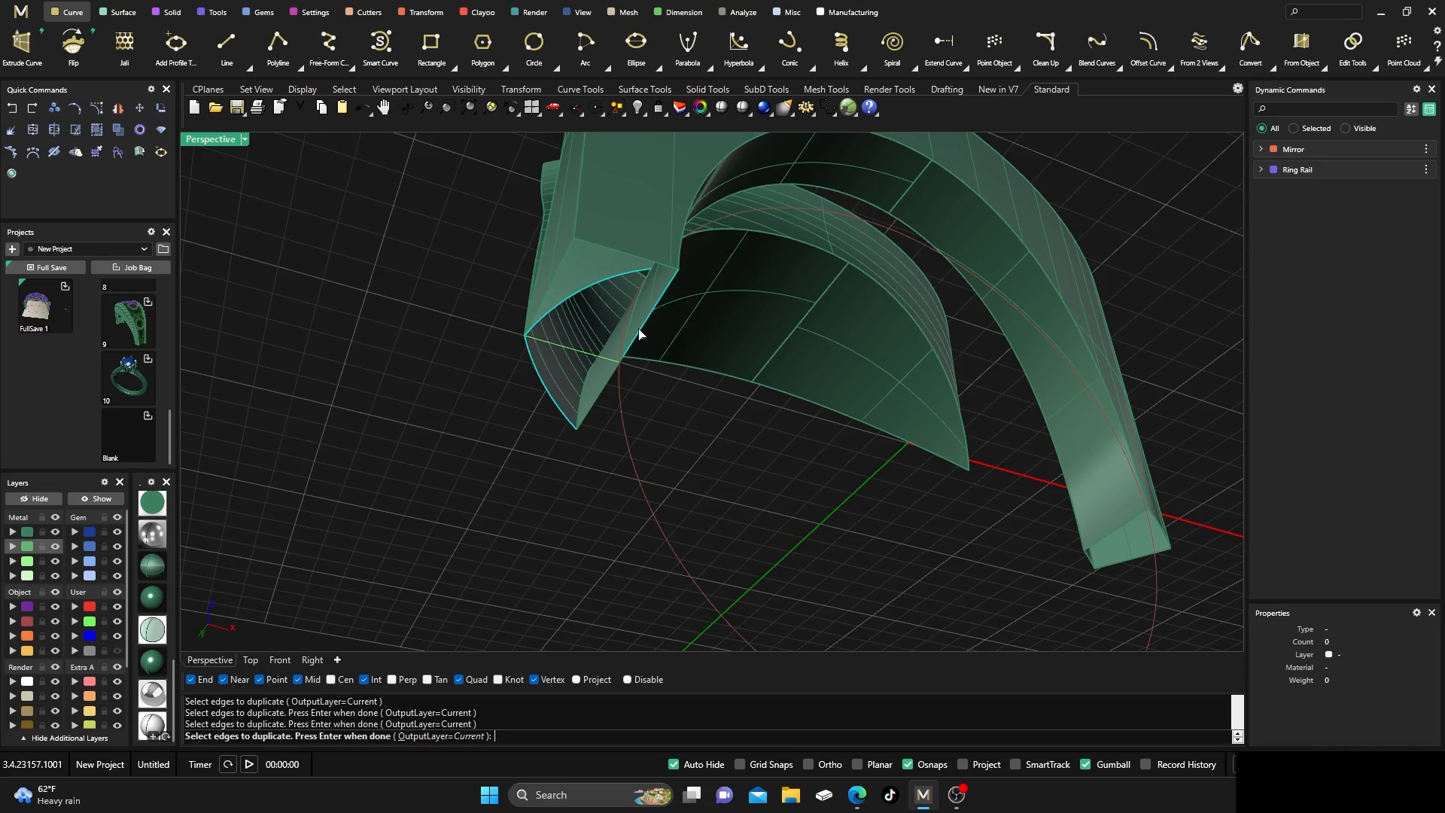
left_click(622, 256)
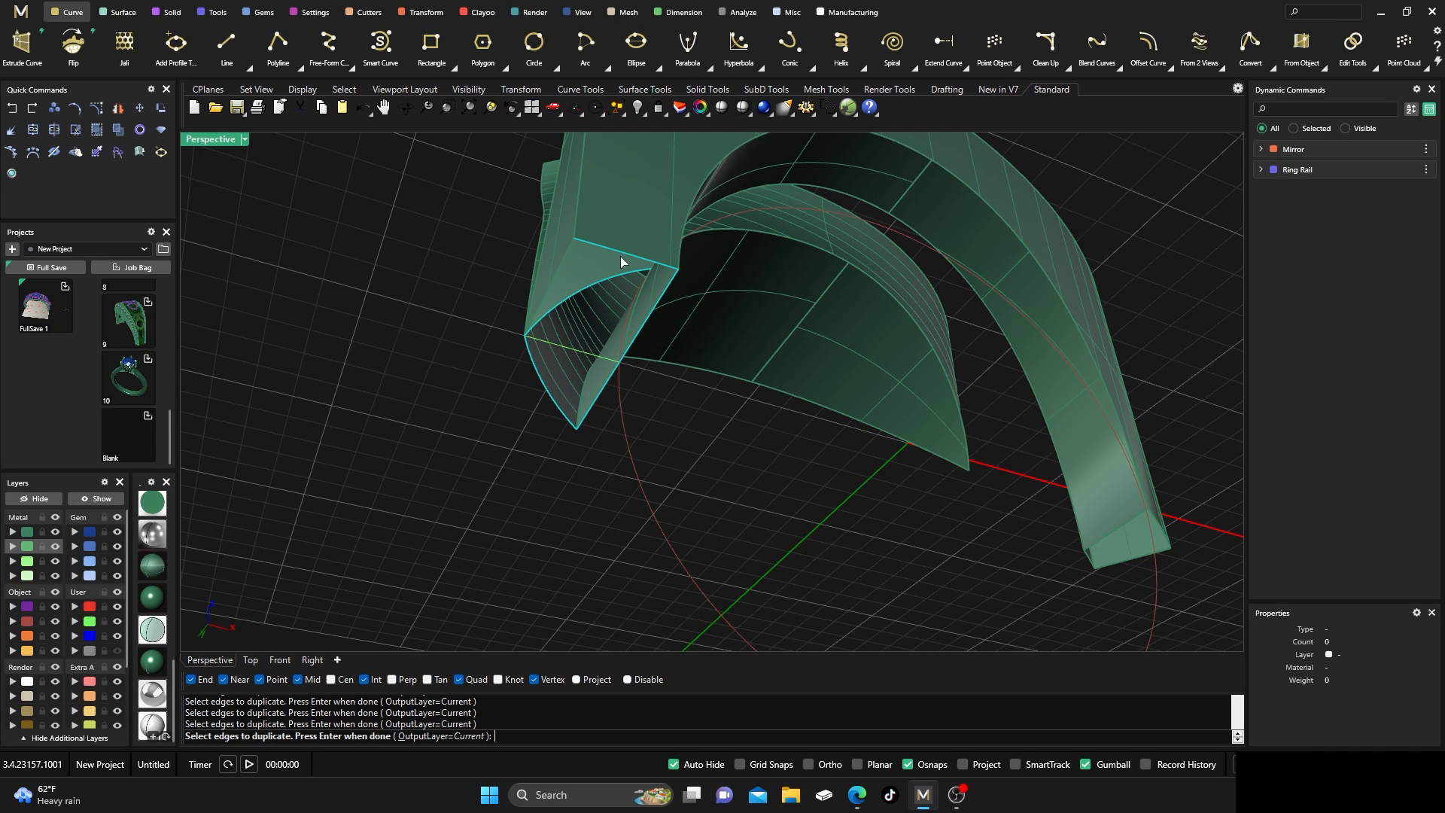
scroll(555, 325, "up", 5)
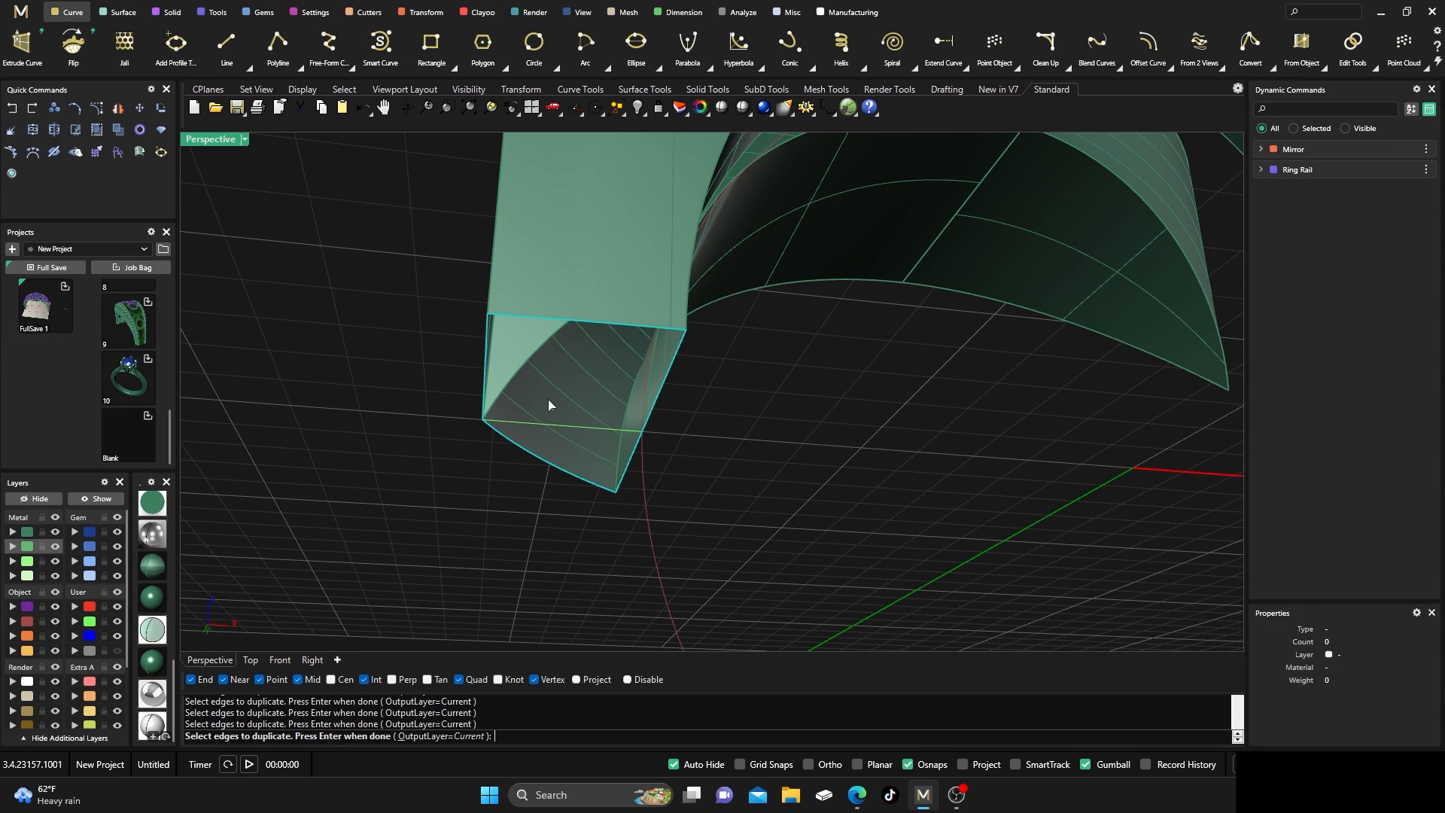
right_click_drag(549, 404, 610, 385)
scroll(434, 347, "down", 3)
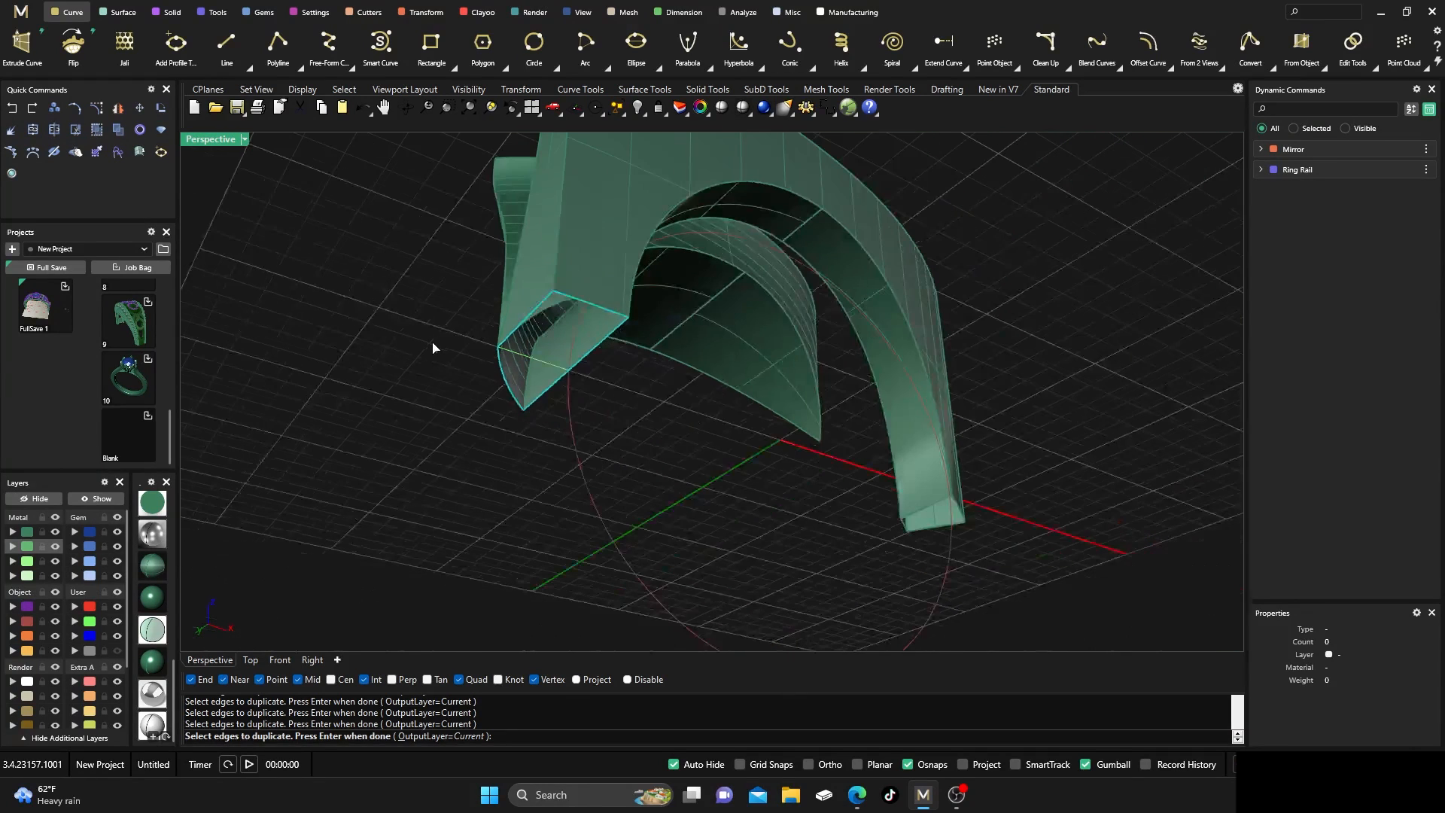
Add the boundary edges of the opposite open end, duplicate them all and join them into closed curves
scroll(942, 550, "up", 3)
left_click(876, 519)
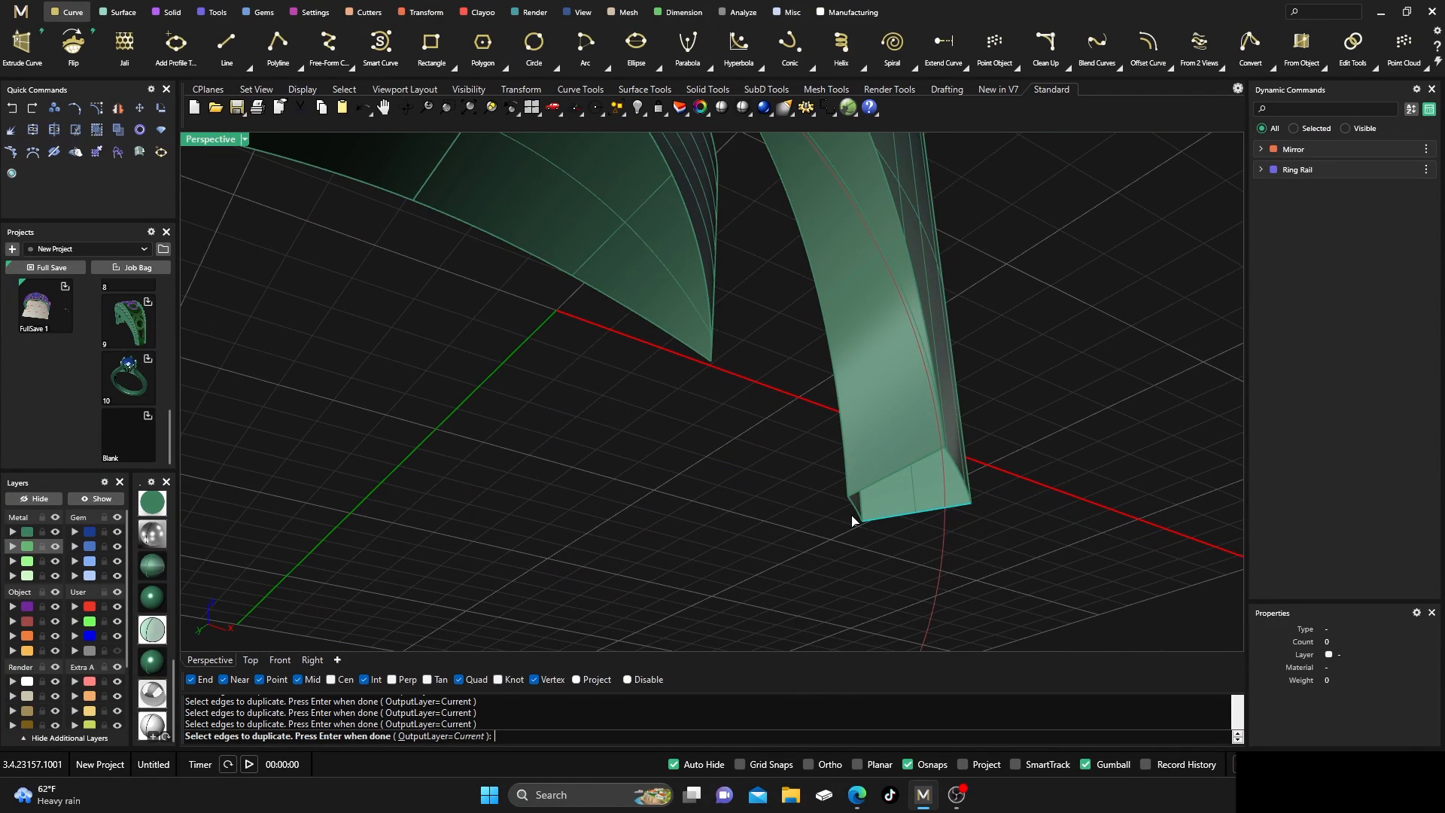
left_click(883, 482)
left_click(962, 486)
key("Return")
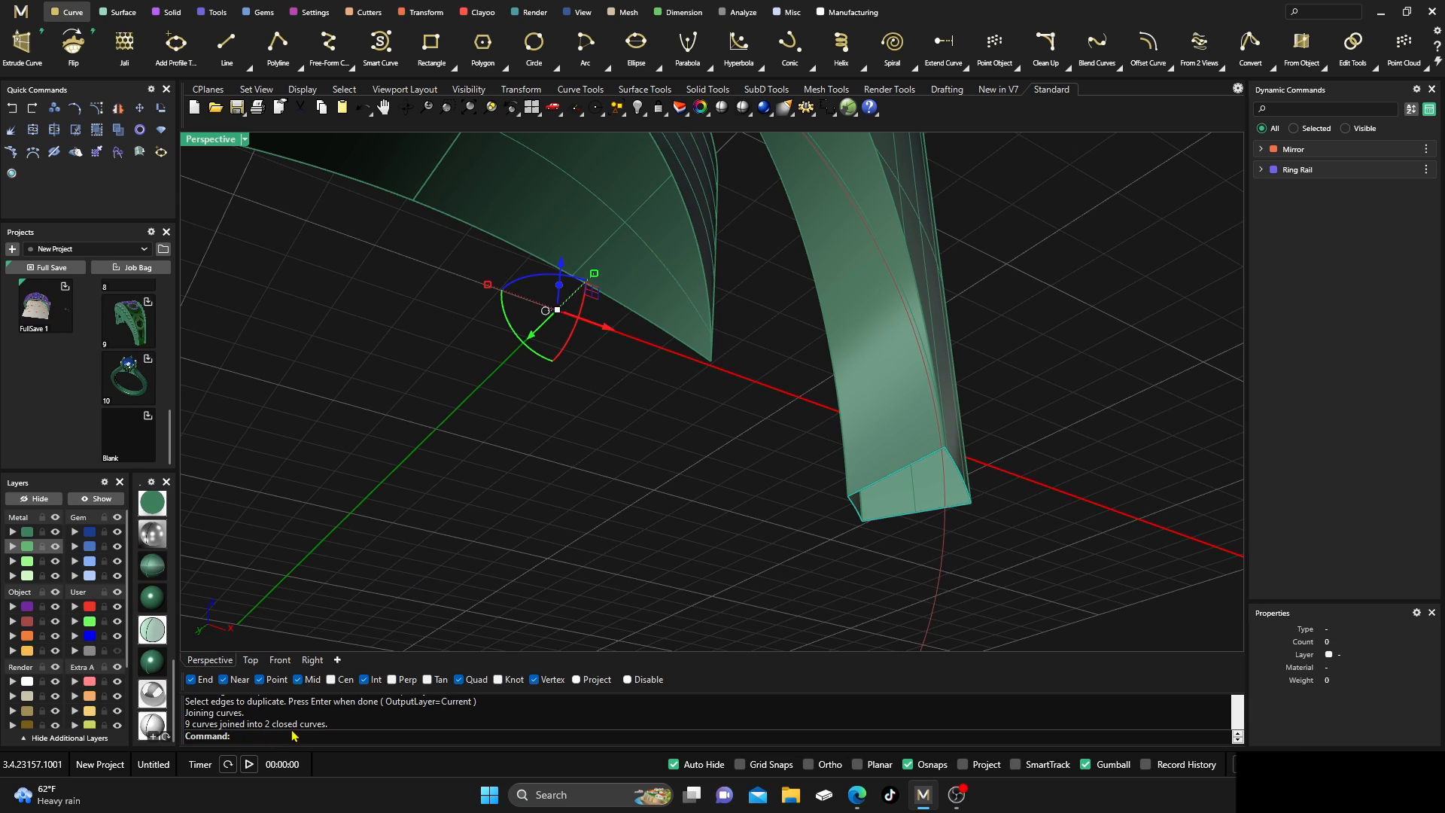
key("Escape")
Move the open construction line across the wider open end to layer User 04
scroll(652, 461, "down", 6)
right_click_drag(668, 460, 601, 504)
scroll(365, 383, "up", 3)
left_click(369, 379)
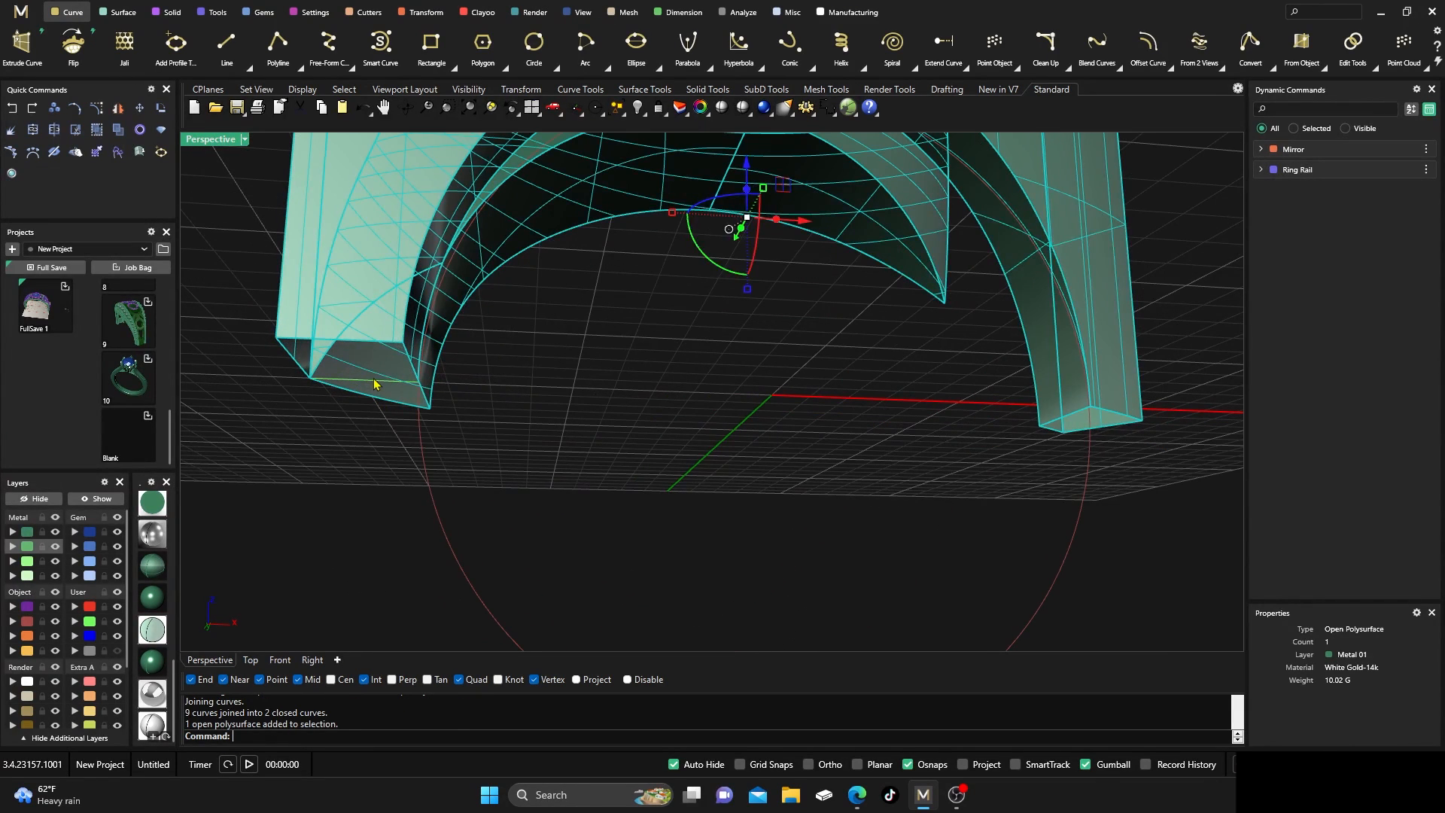
left_click(374, 384)
left_click(417, 418)
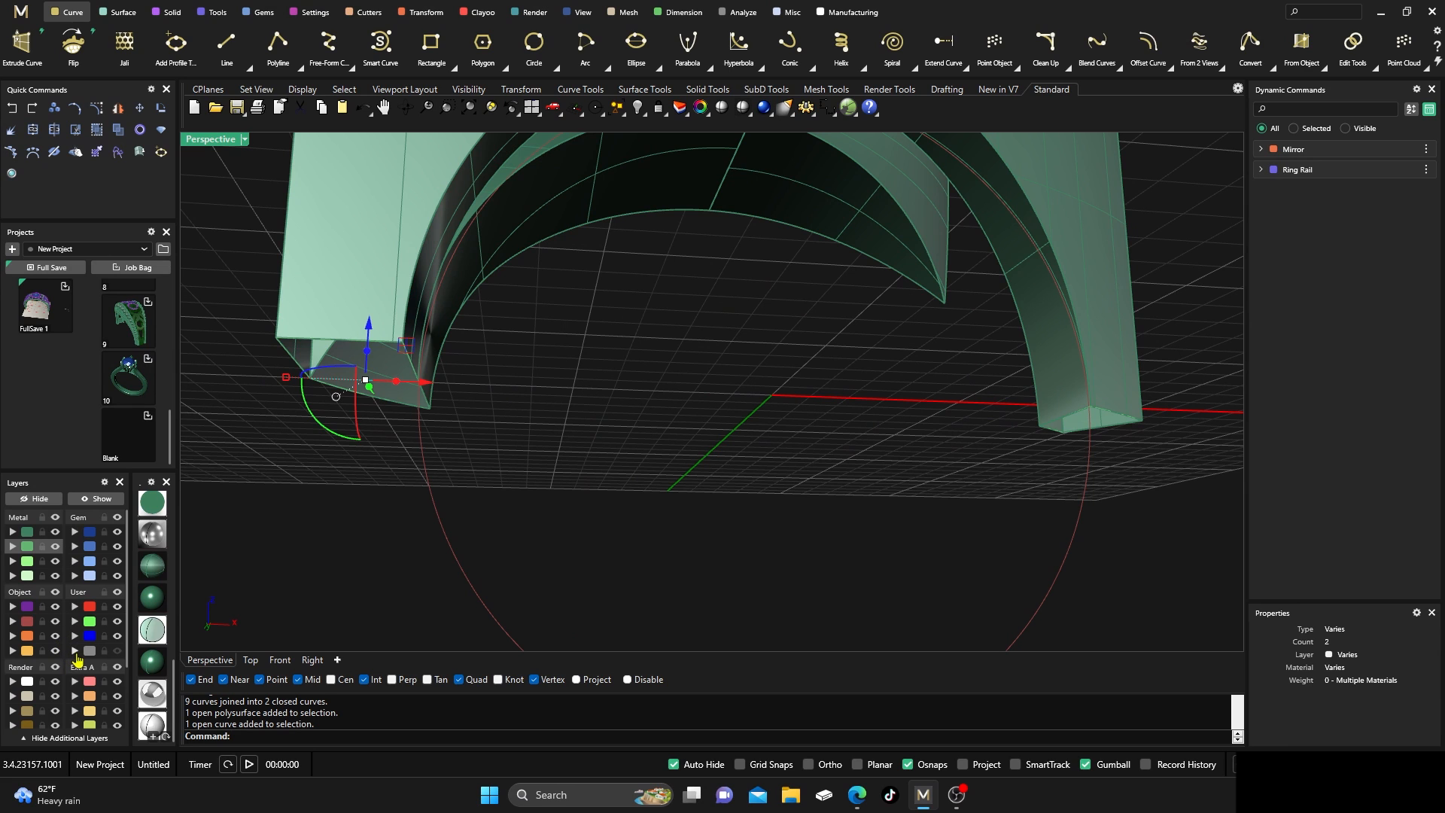
left_click(74, 651)
scroll(574, 433, "down", 1)
key("ctrl+j")
scroll(591, 422, "down", 5)
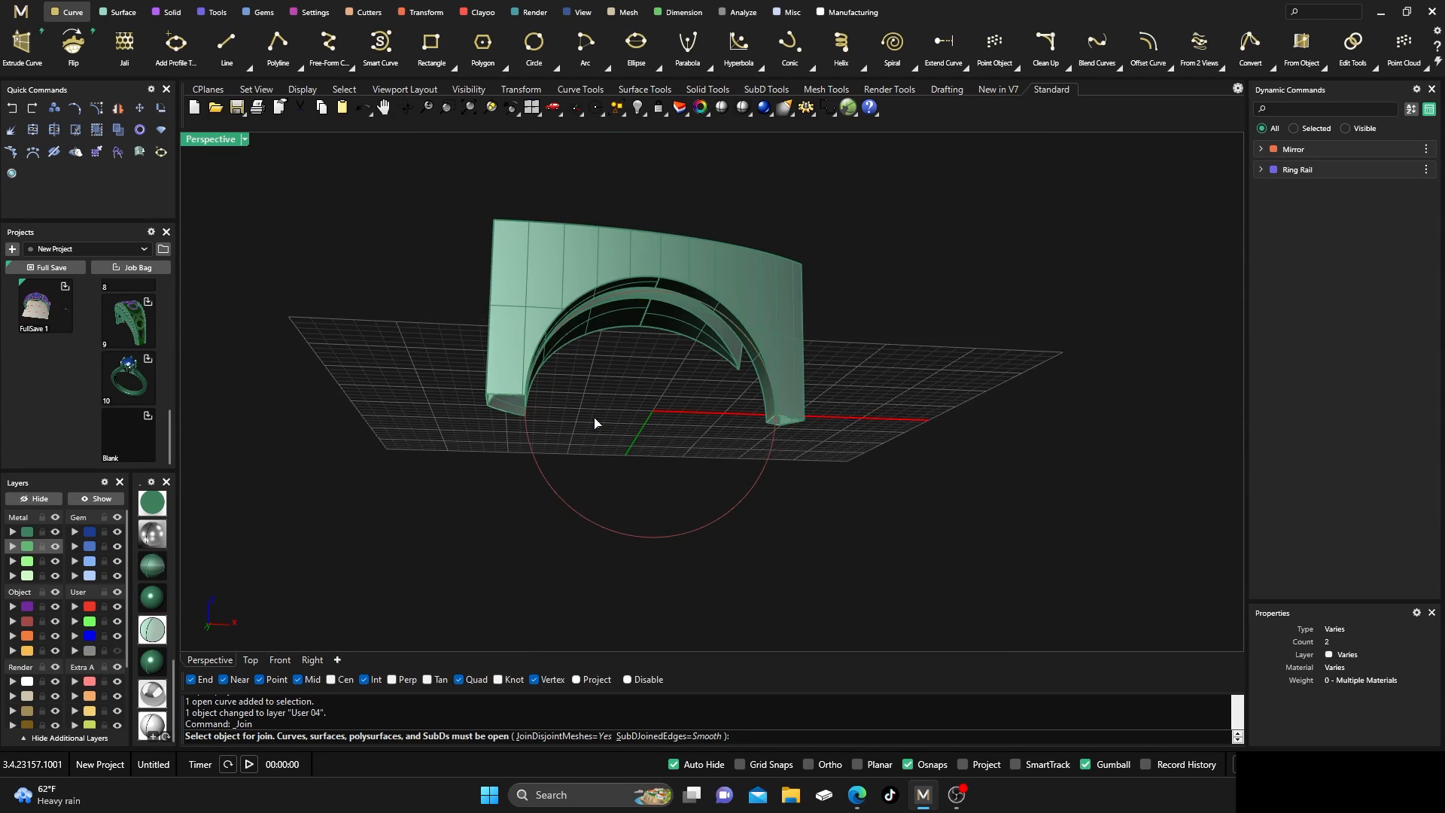
Move the two closed outline curves at the open ends to the Creation layer
right_click_drag(594, 419, 458, 381)
scroll(489, 399, "up", 3)
right_click_drag(587, 451, 525, 372)
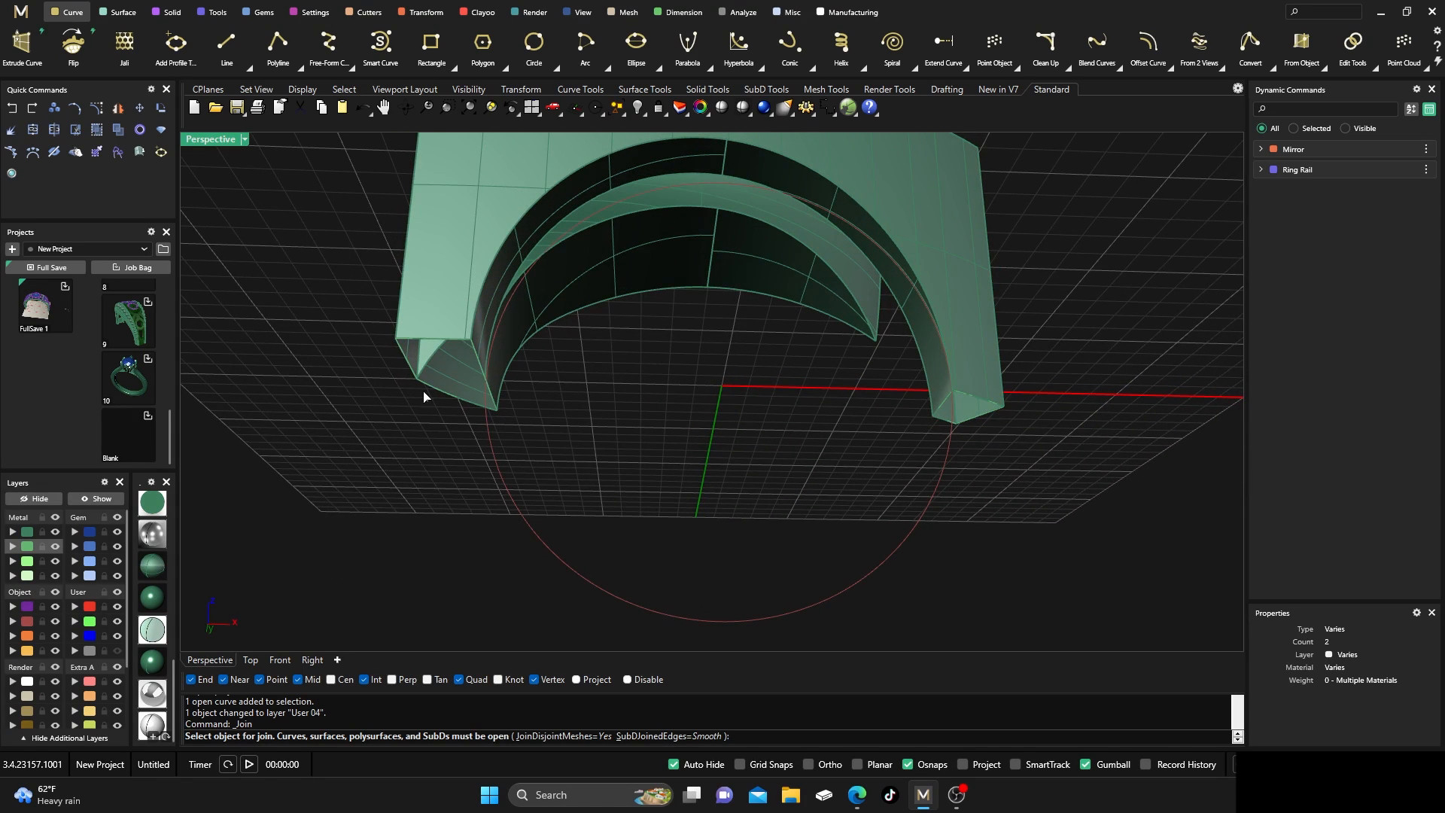
left_click_drag(367, 452, 548, 370)
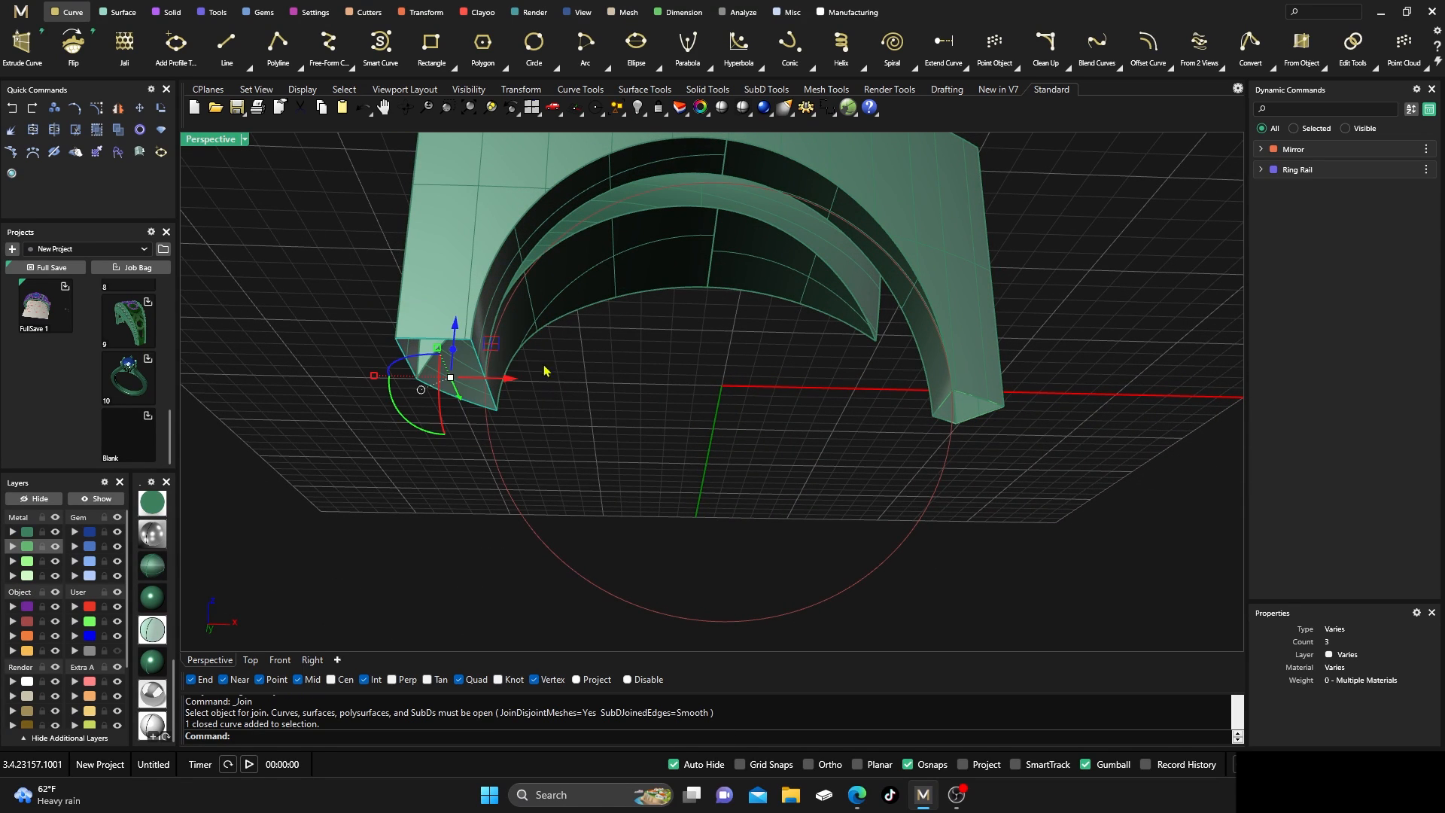
left_click_drag(795, 455, 1050, 380)
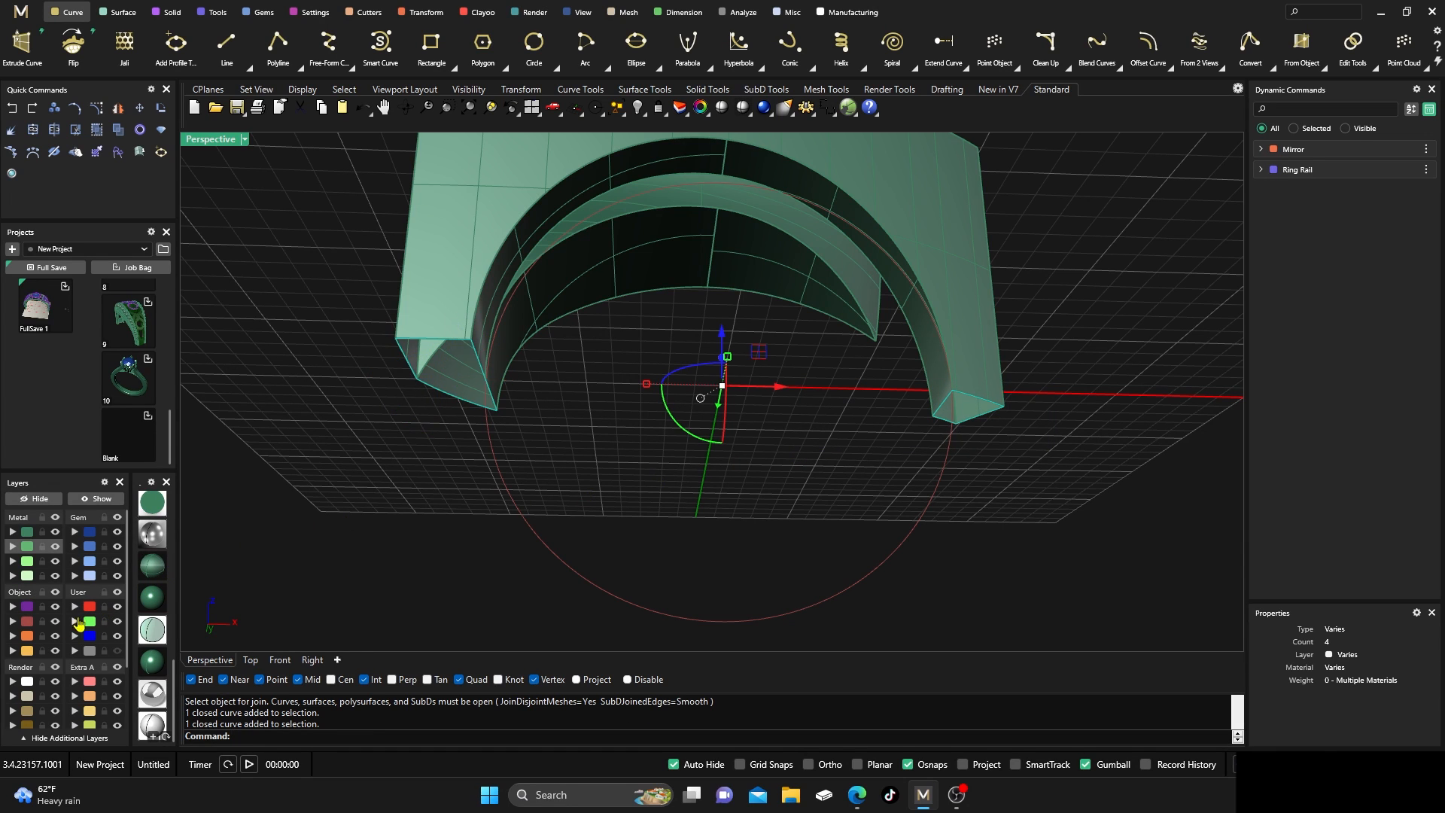
left_click(13, 651)
left_click(549, 472)
right_click_drag(549, 473, 438, 459)
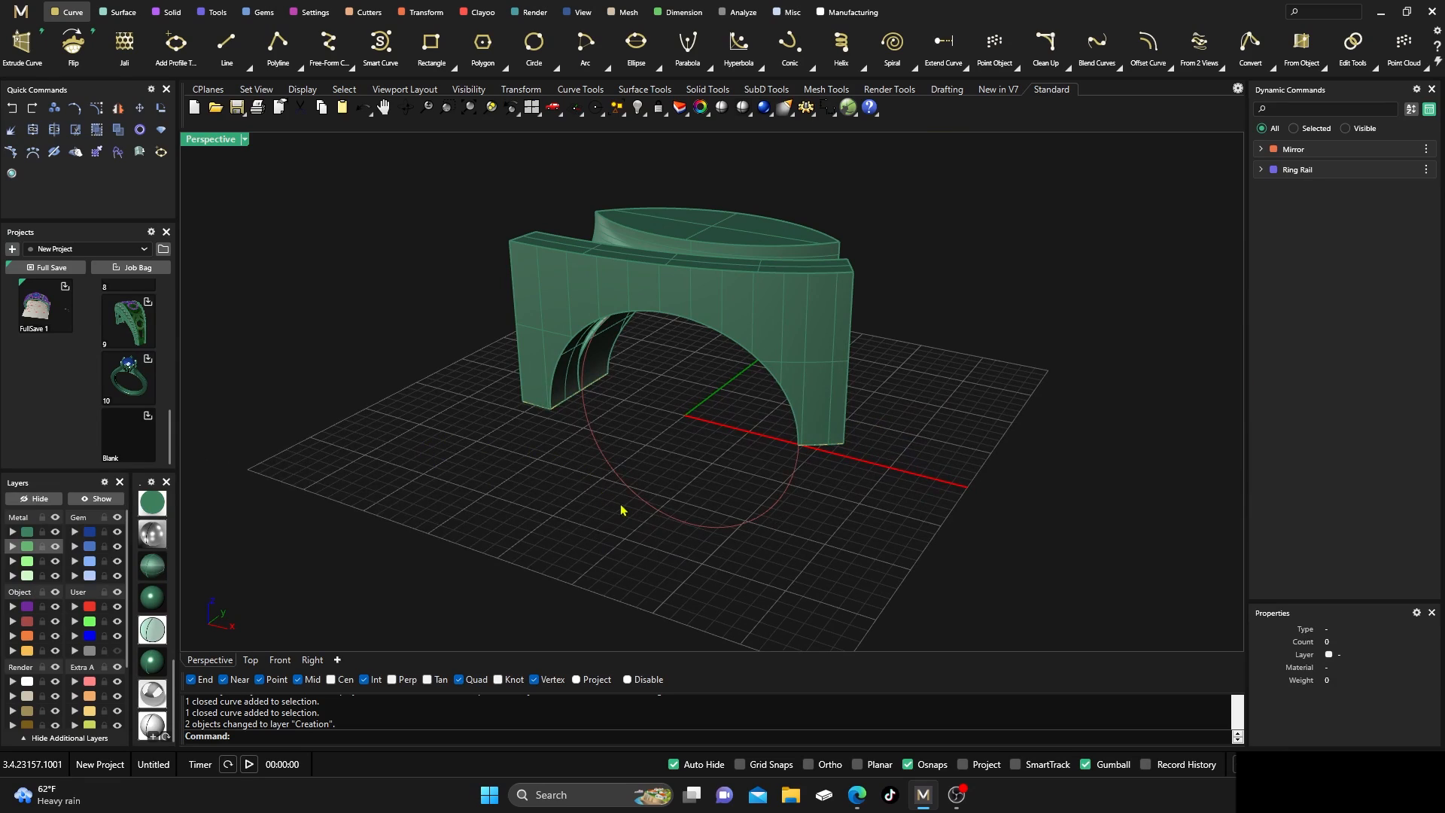
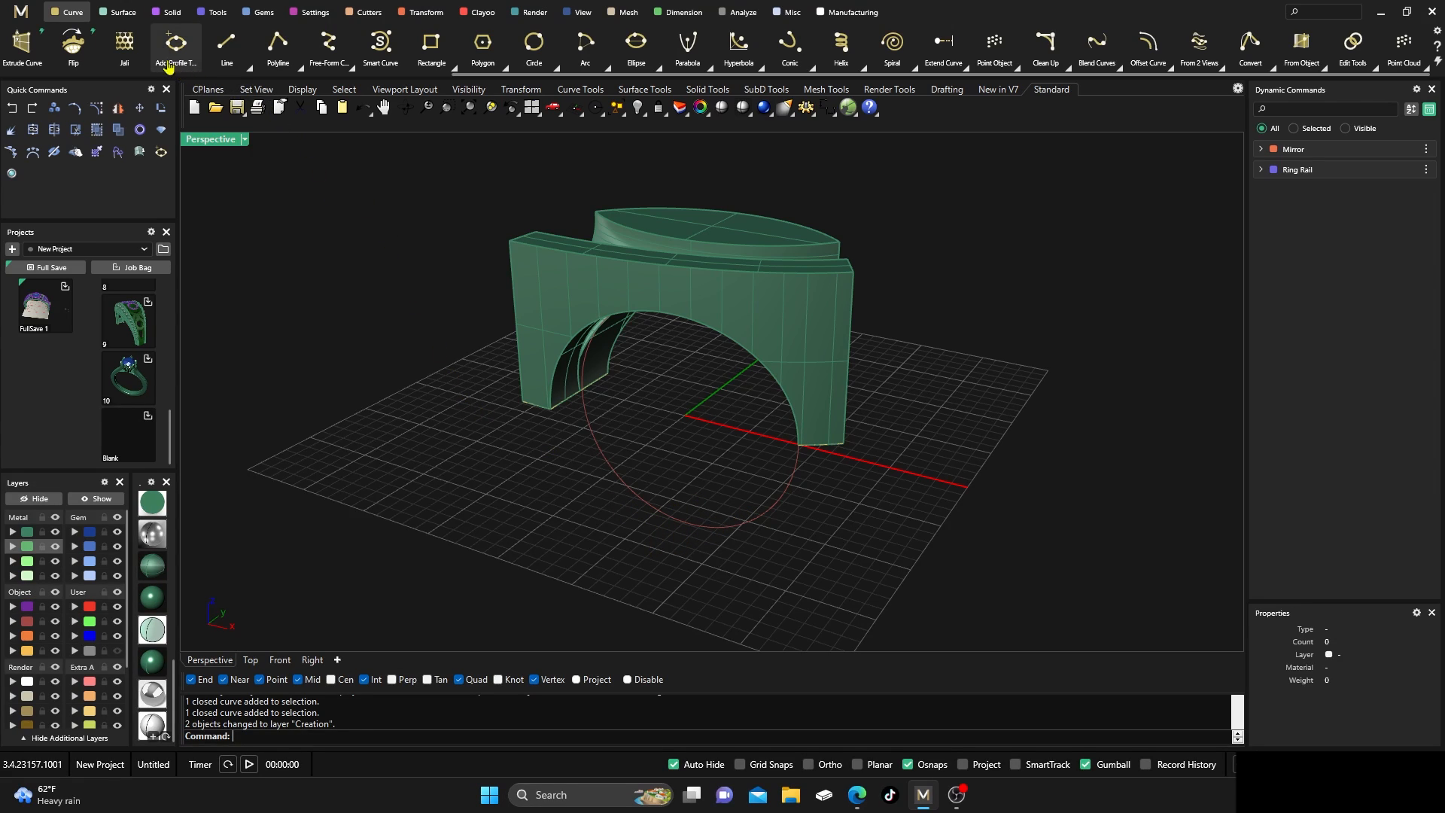
Set up a one-rail sweep along the ring rail circle, using the two closed end outlines as sweep shapes
left_click(131, 16)
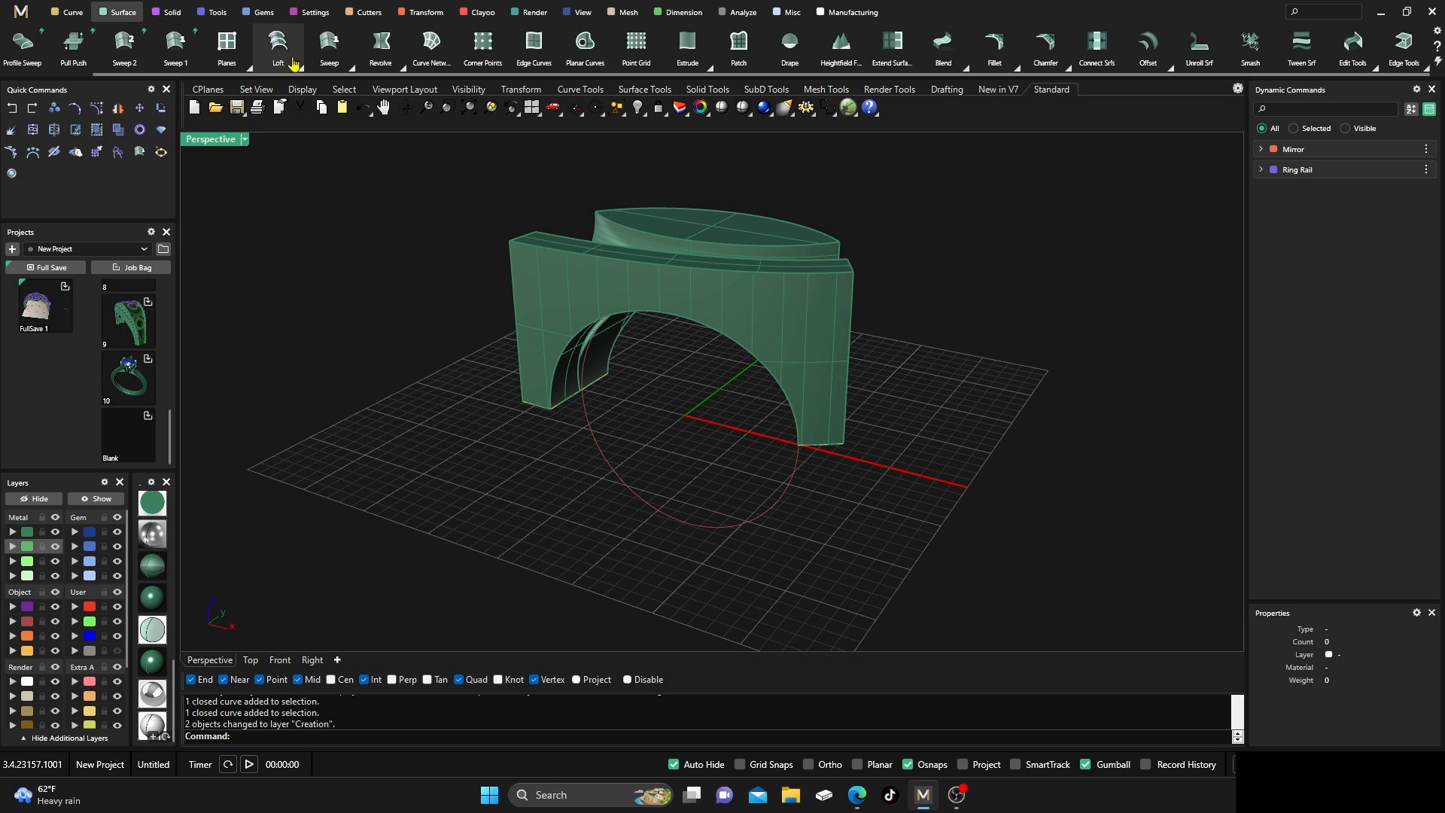
mouse_move(336, 53)
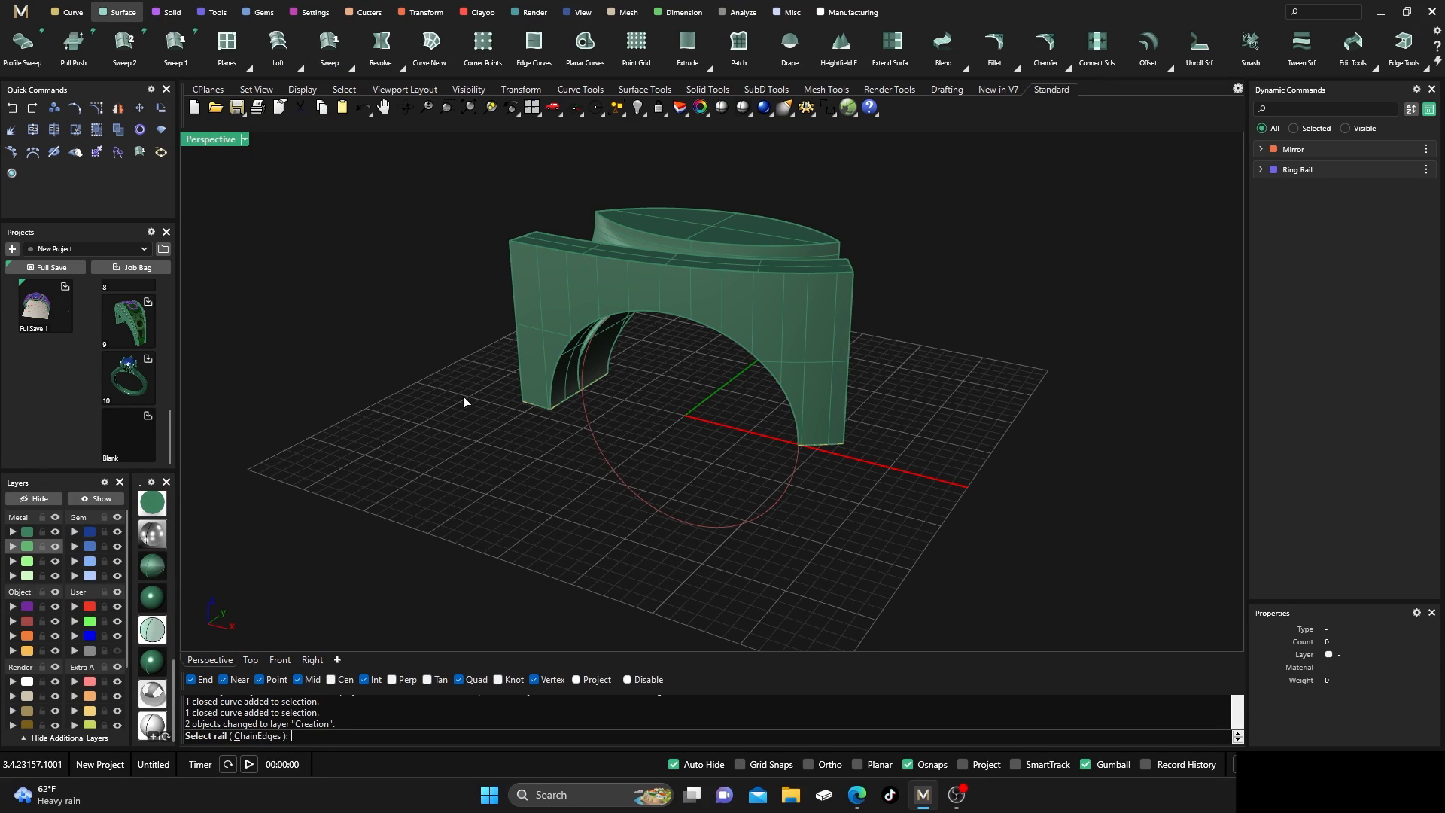
left_click(596, 470)
right_click_drag(584, 484, 565, 425)
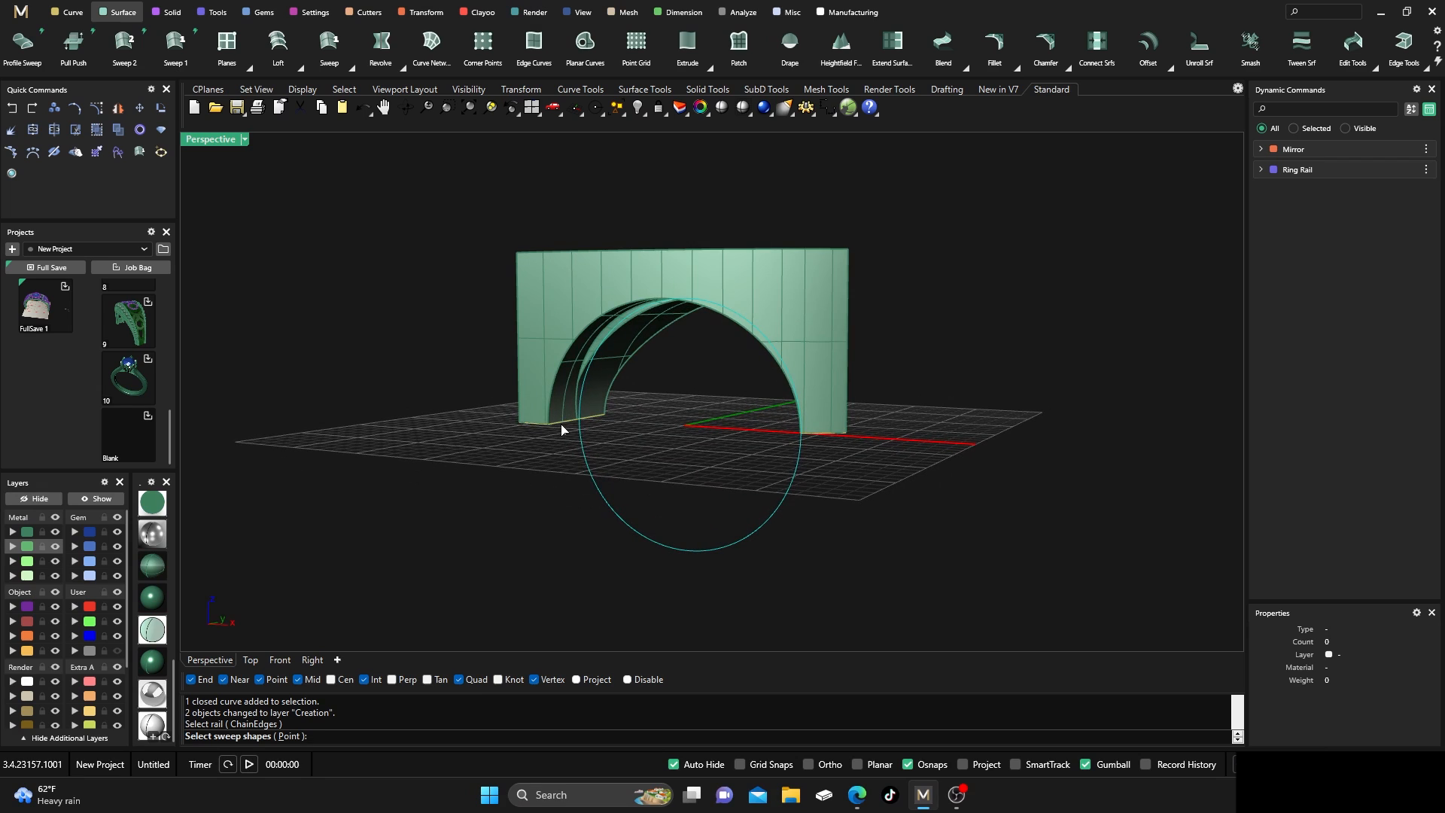
left_click(569, 439)
left_click(606, 465)
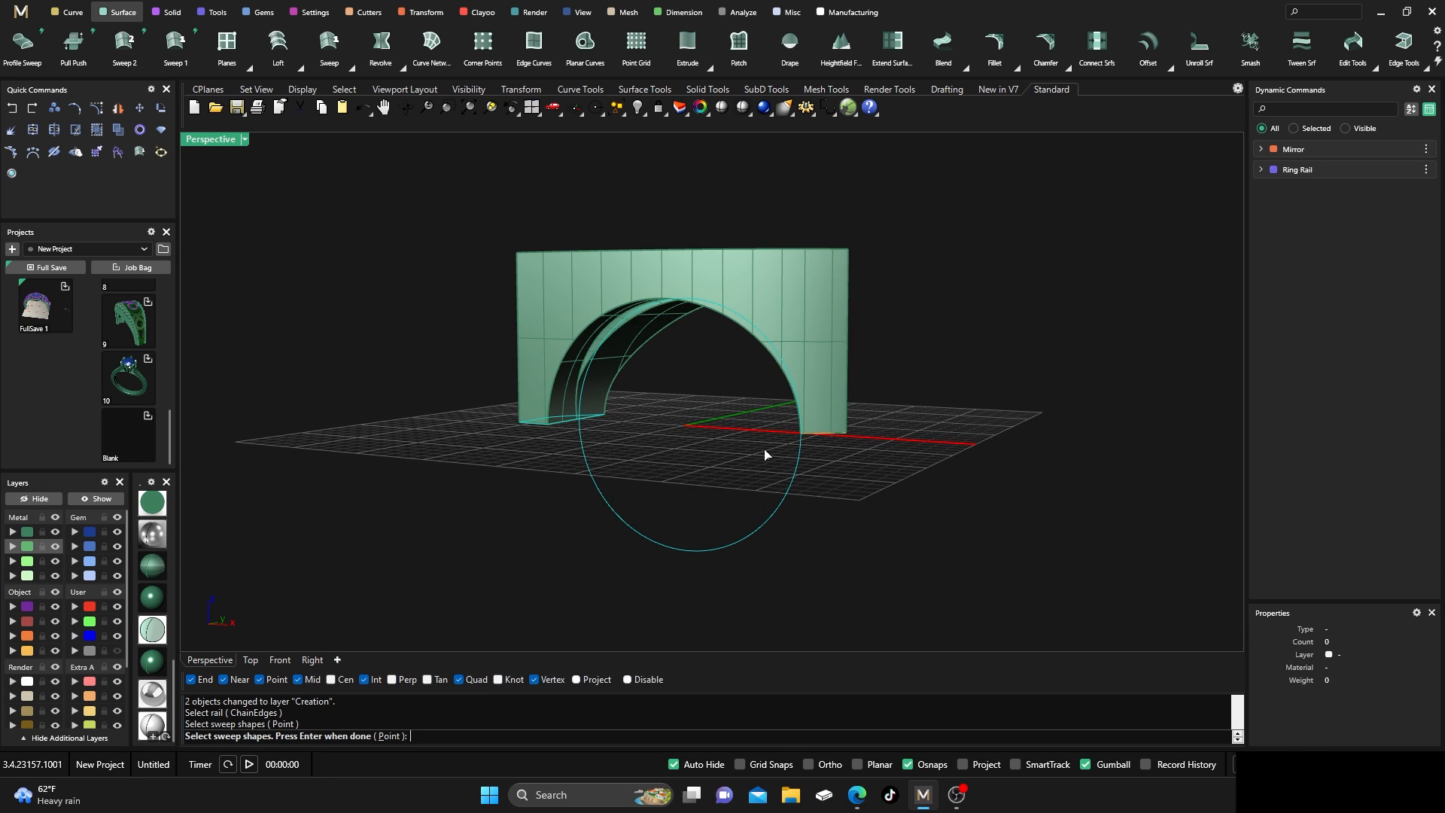
left_click(824, 442)
left_click(868, 477)
key("Return")
Align the seam points of both outlines at matching inner corners and create the Freeform sweep for the lower shank
right_click_drag(681, 425, 611, 458)
left_click_drag(531, 382, 589, 374)
right_click_drag(673, 479, 728, 490)
left_click_drag(800, 446, 809, 437)
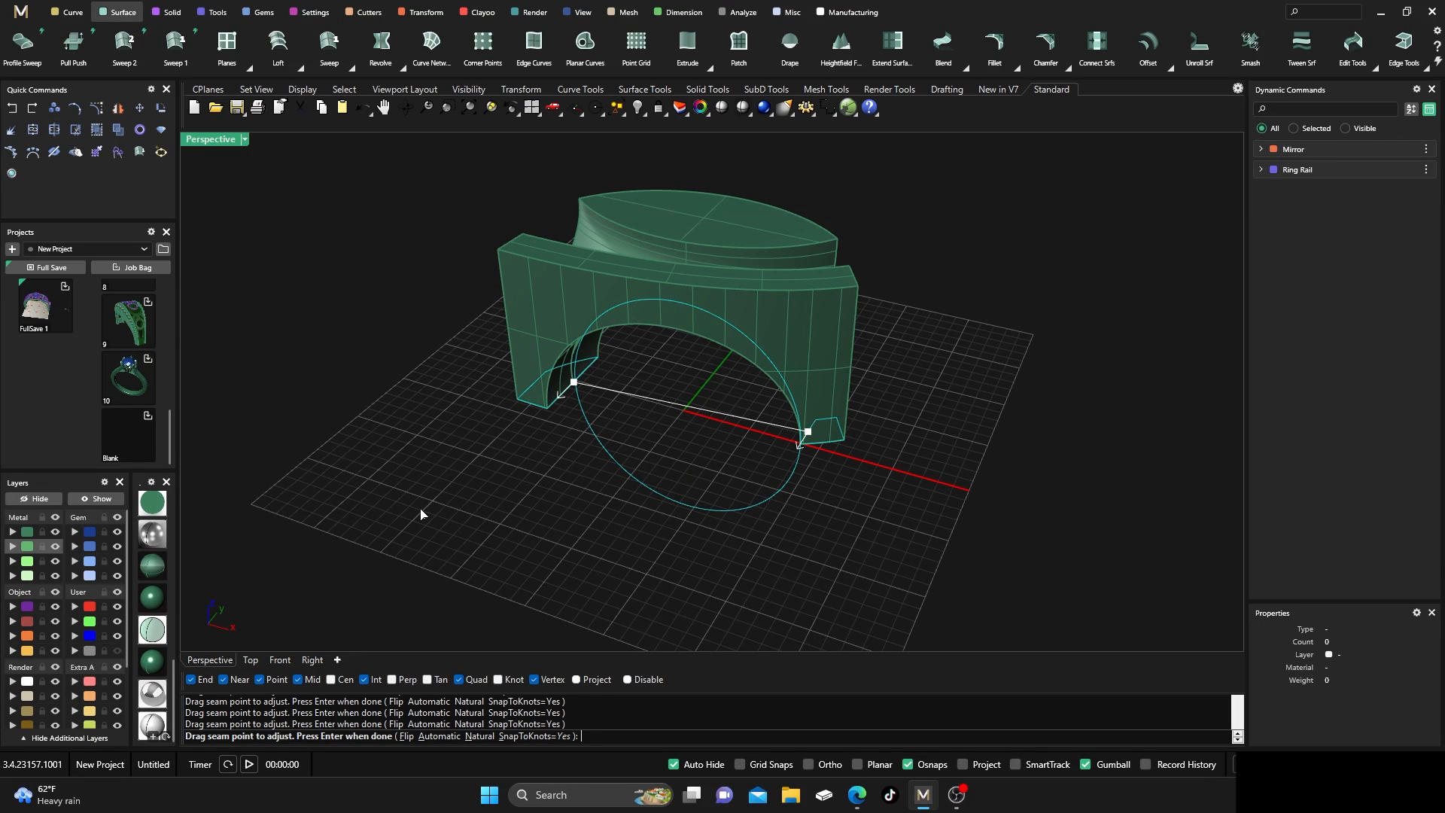
key("Return")
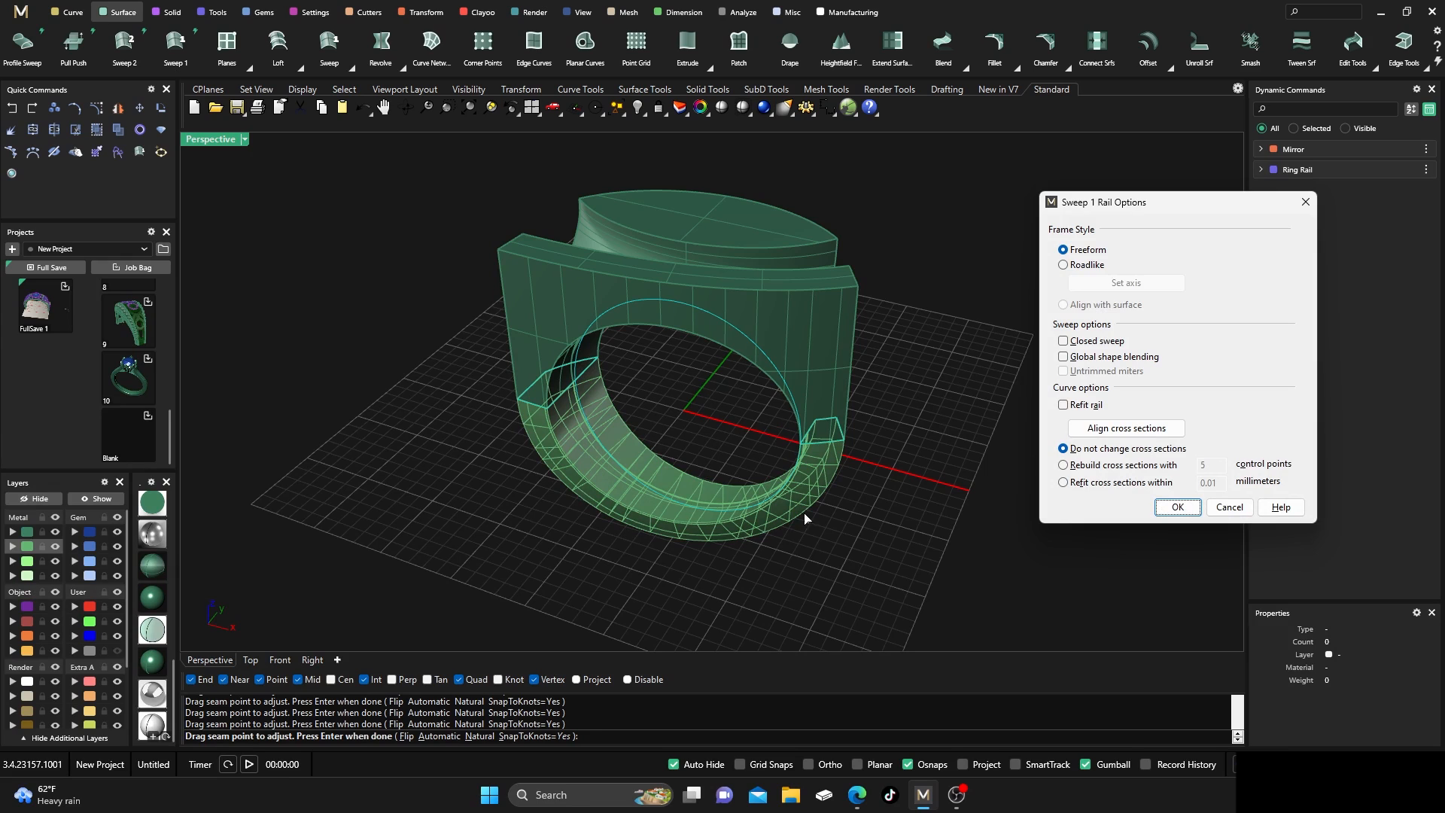
left_click(1178, 506)
Join the swept lower shank to the upper ring body and check the joined ring from all sides
right_click_drag(532, 526, 555, 492)
left_click(555, 493)
left_click(547, 372, "shift")
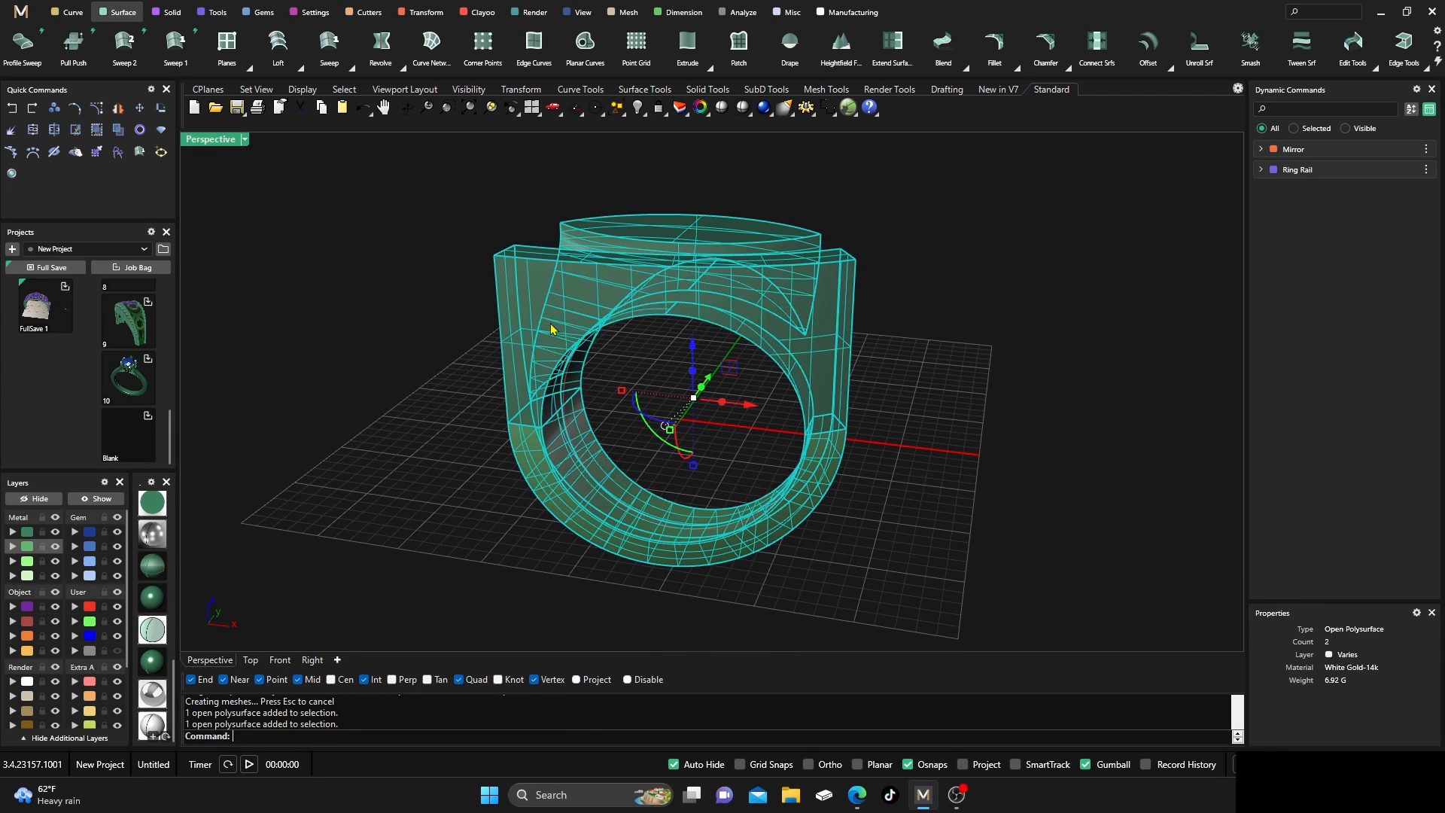
left_click(34, 131)
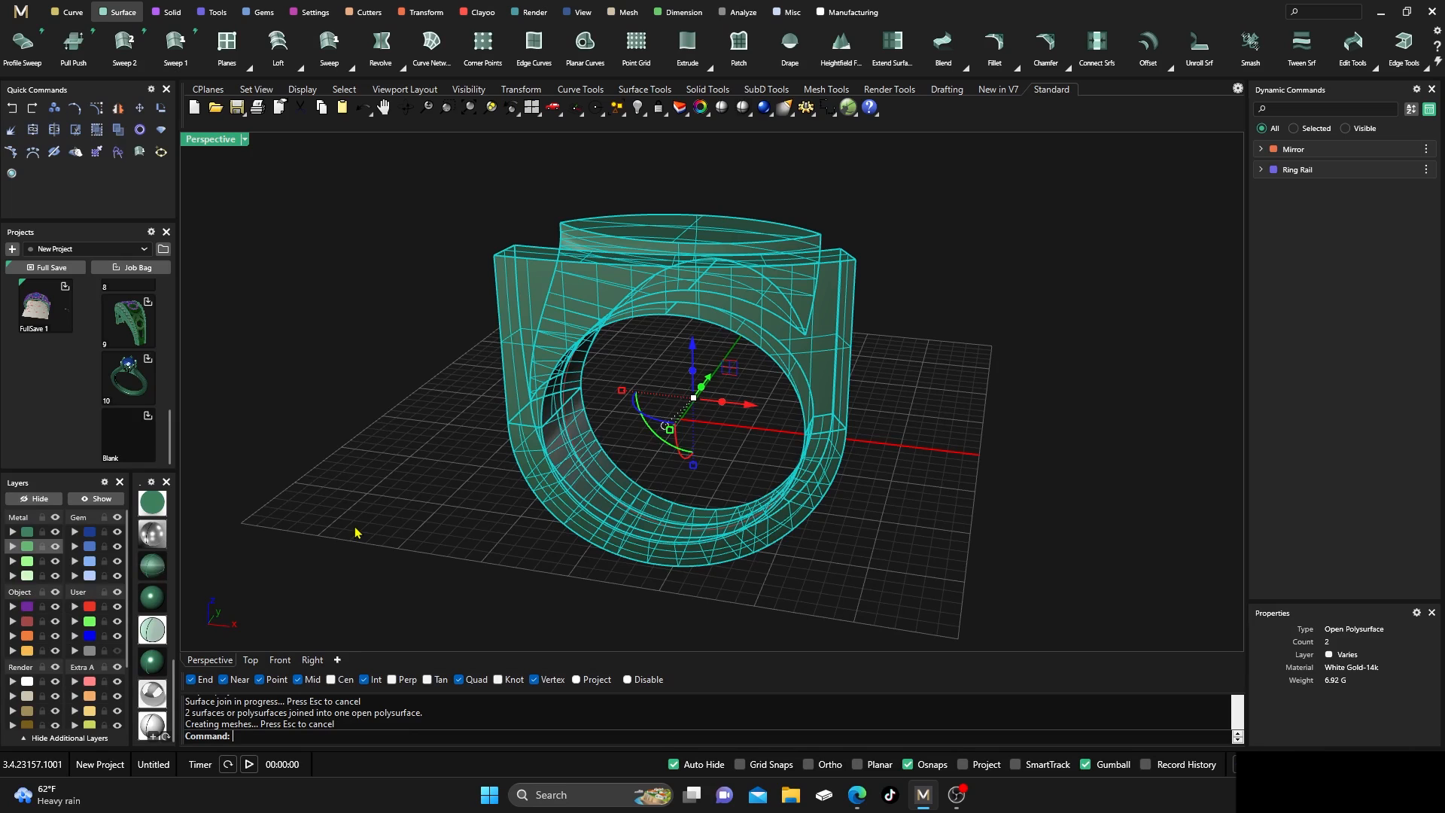
right_click_drag(389, 489, 381, 539)
left_click(386, 542)
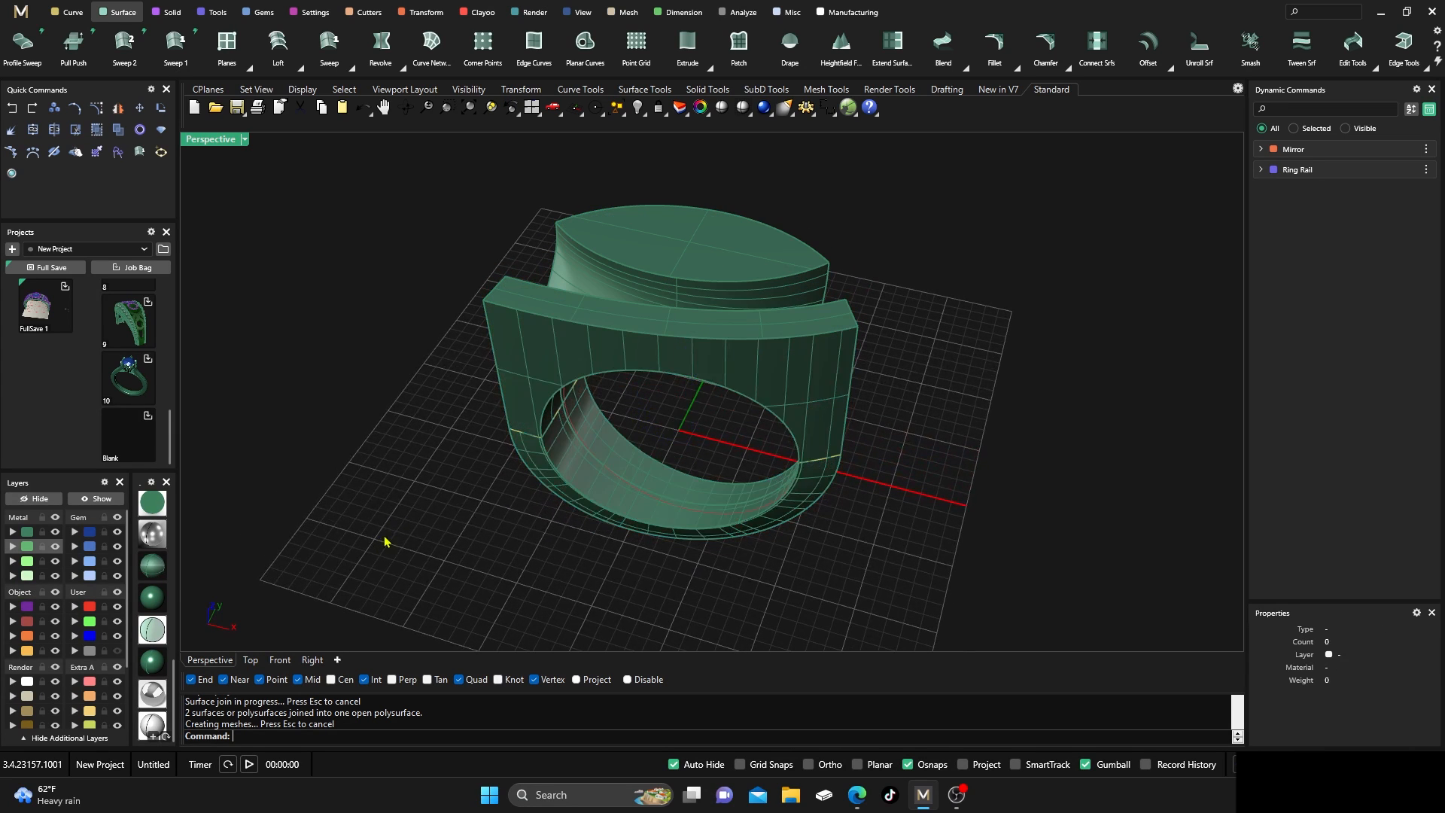
left_click(511, 370)
left_click(454, 450)
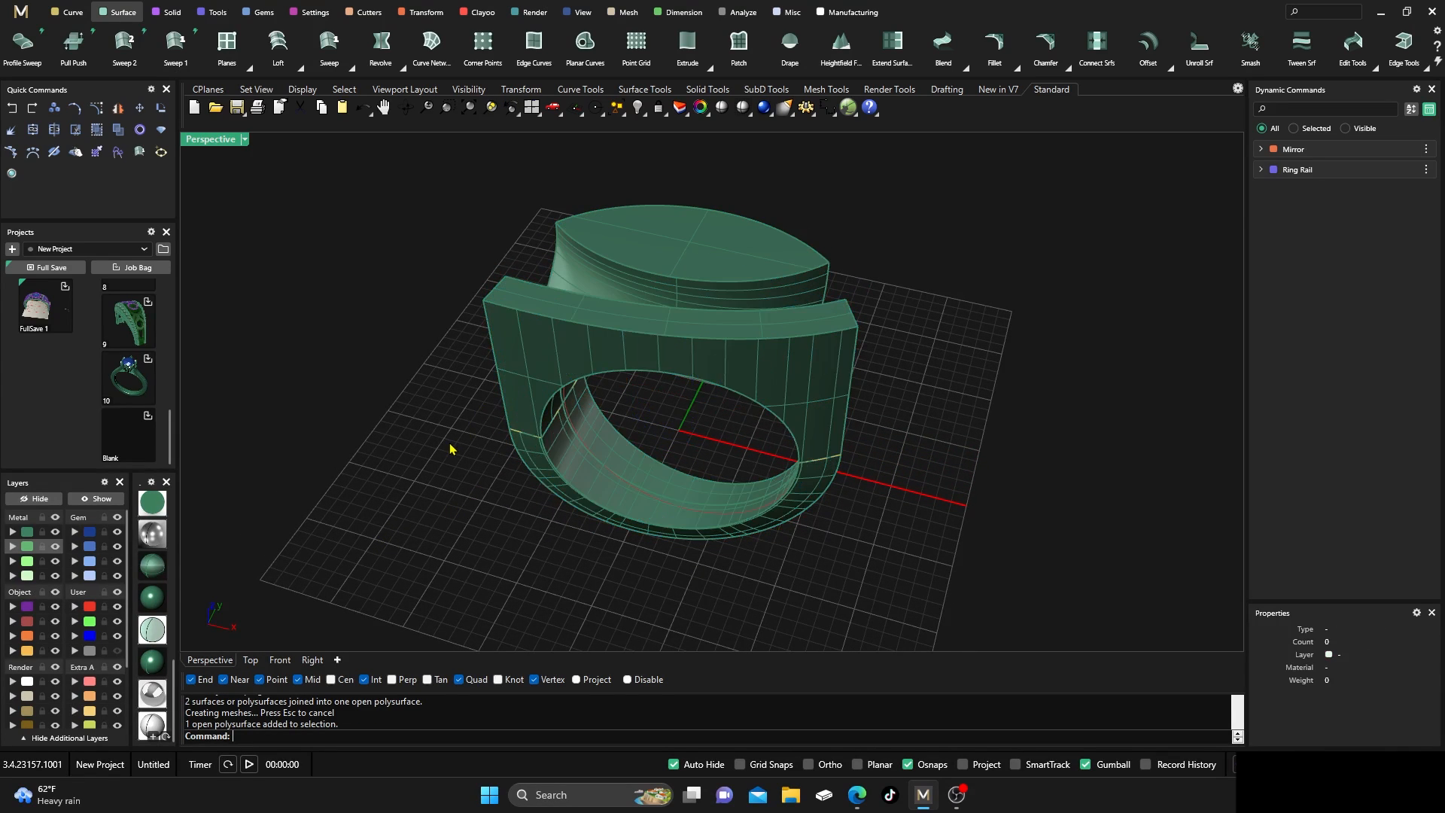
mouse_move(454, 495)
right_mouse_down()
mouse_move(700, 410)
mouse_move(691, 455)
right_mouse_up()
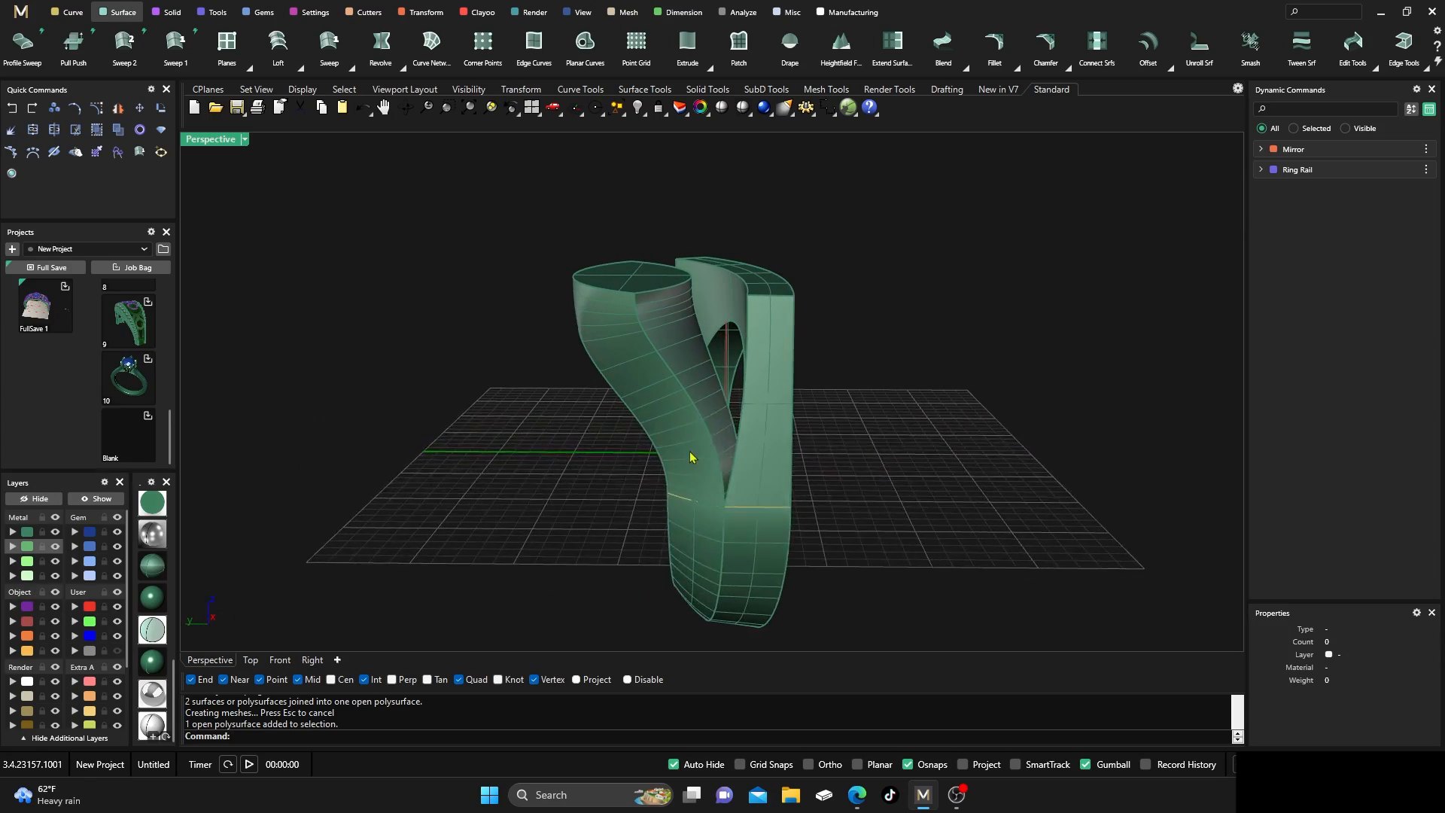
left_click(623, 490)
right_click_drag(623, 490, 744, 515)
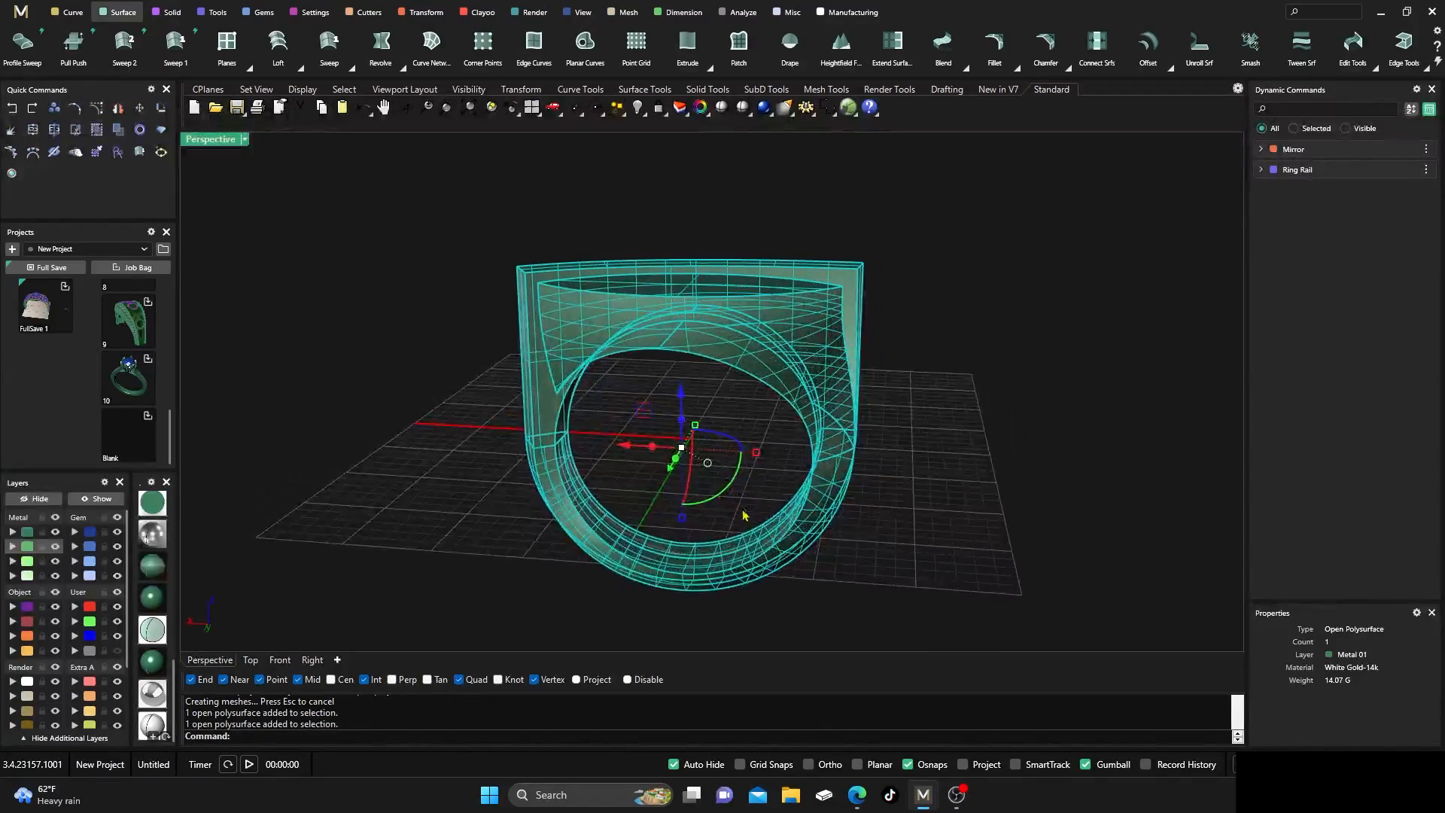
Show the naked edges of the joined ring and inspect the open seam inside the lower shank
right_click_drag(624, 468, 639, 297)
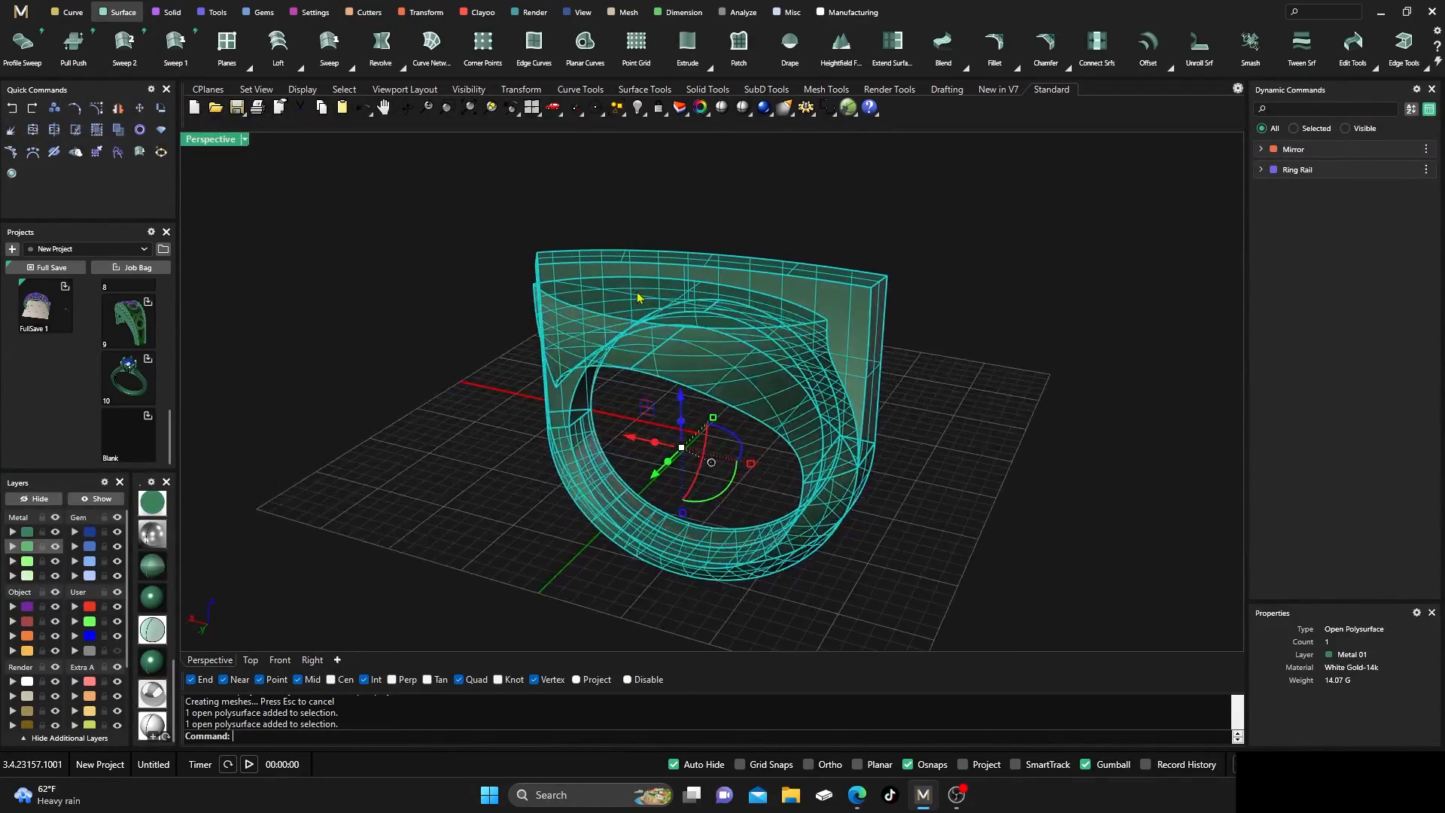
left_click(740, 15)
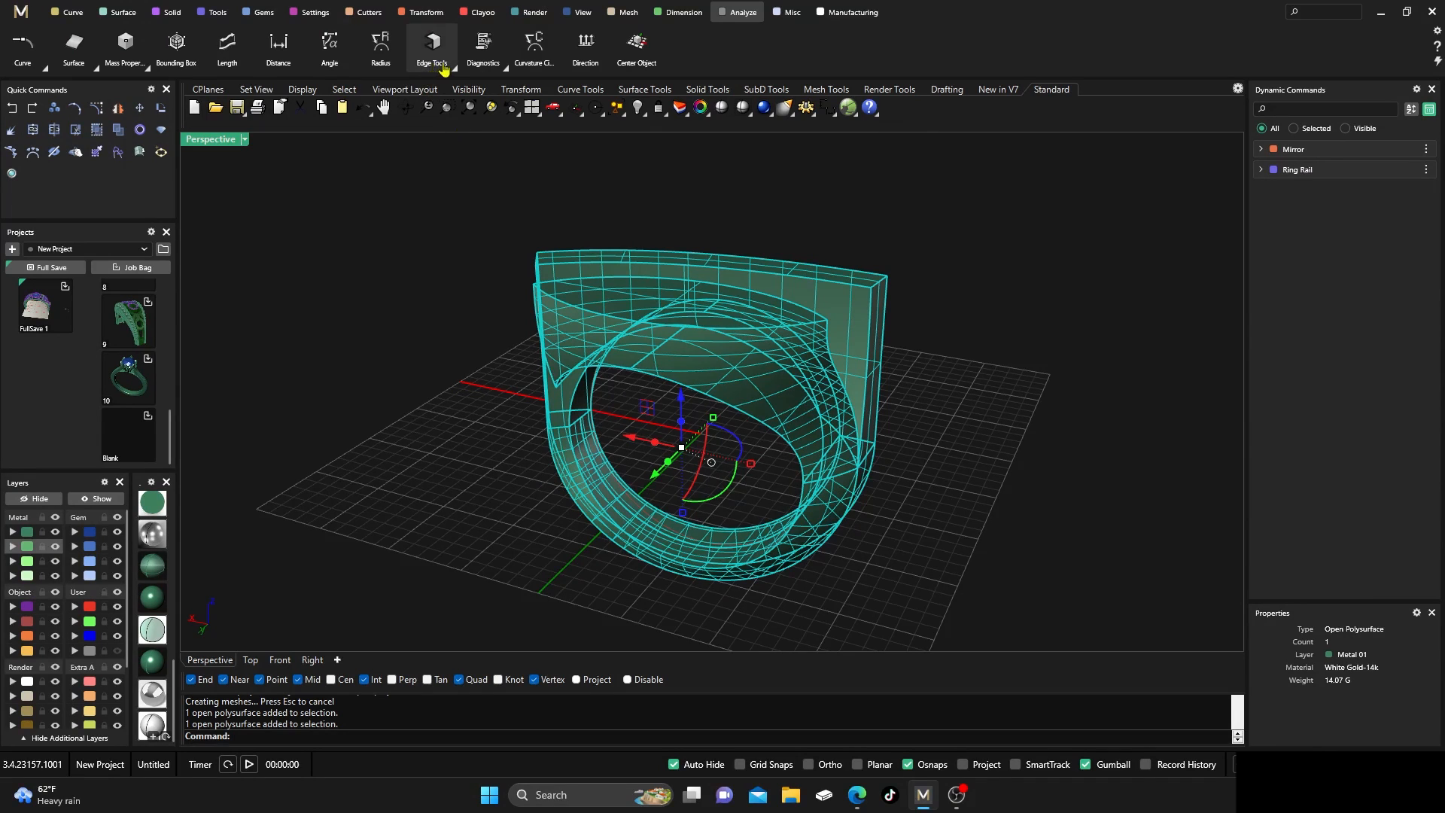
left_click(457, 74)
left_click(460, 128)
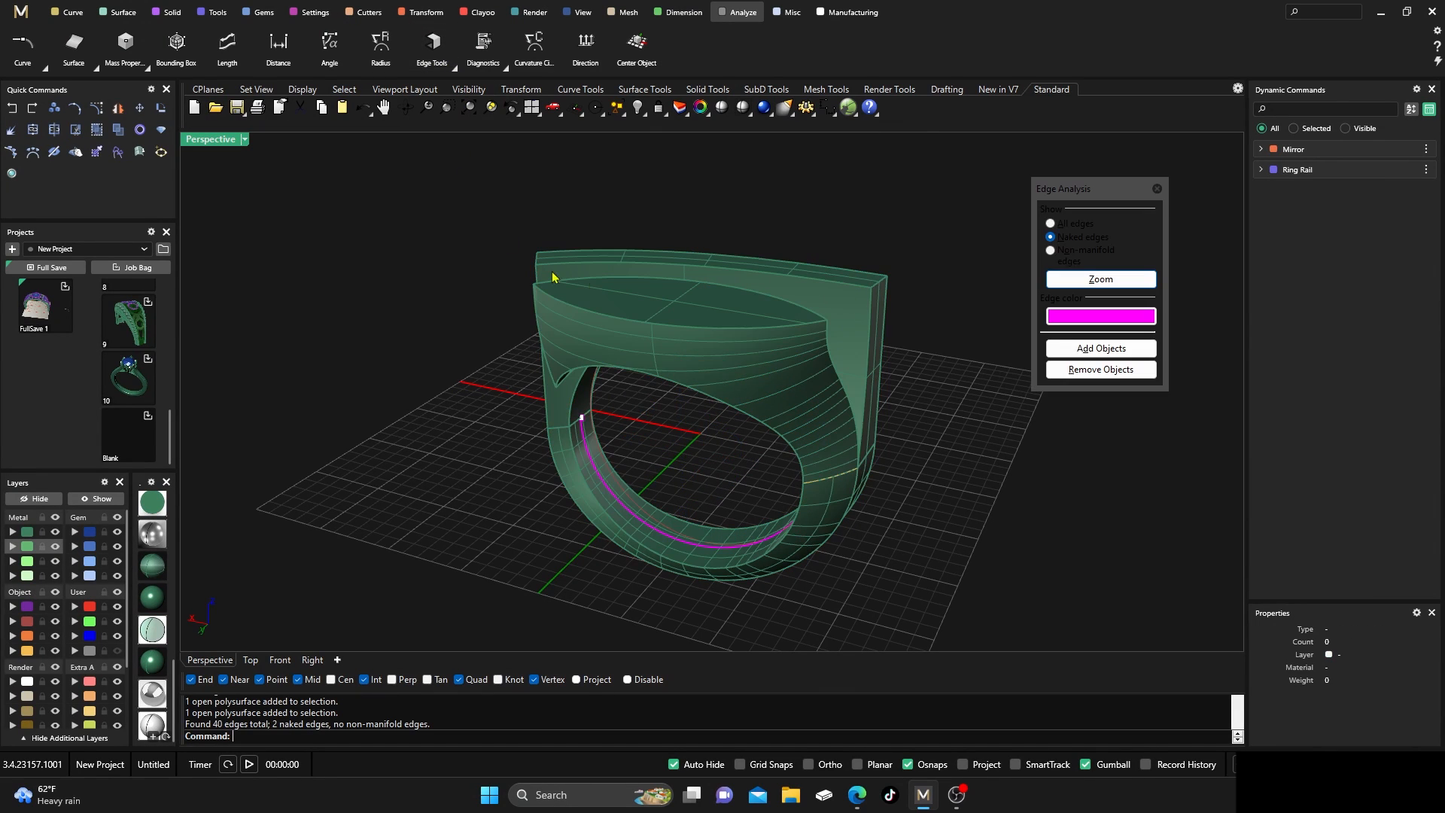
right_click_drag(702, 487, 690, 480)
right_click_drag(660, 485, 804, 503)
scroll(640, 481, "up", 5)
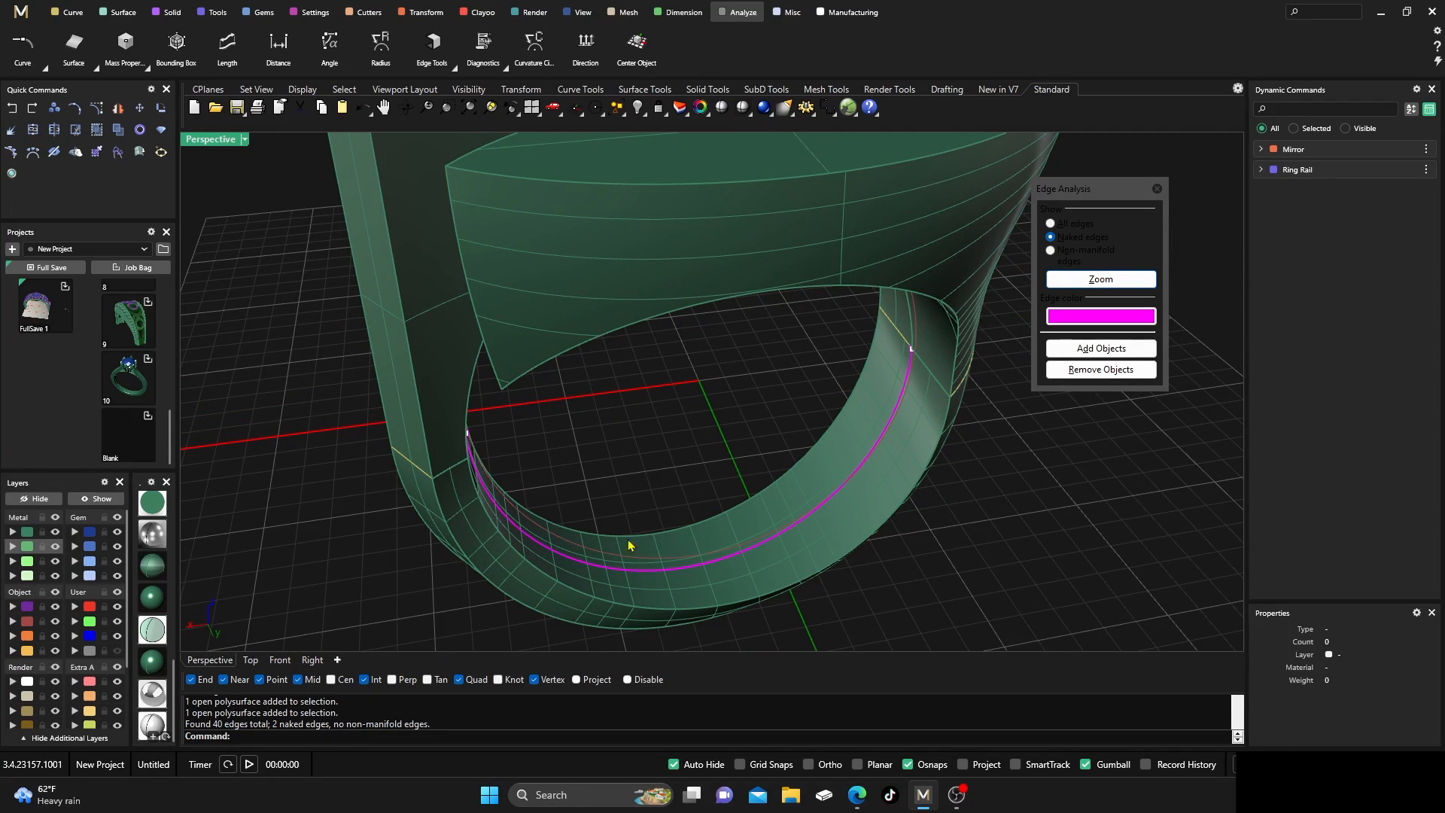
Join the two naked edges along the inside of the shank, accepting the required joining tolerance, and end the edge analysis
left_click(450, 63)
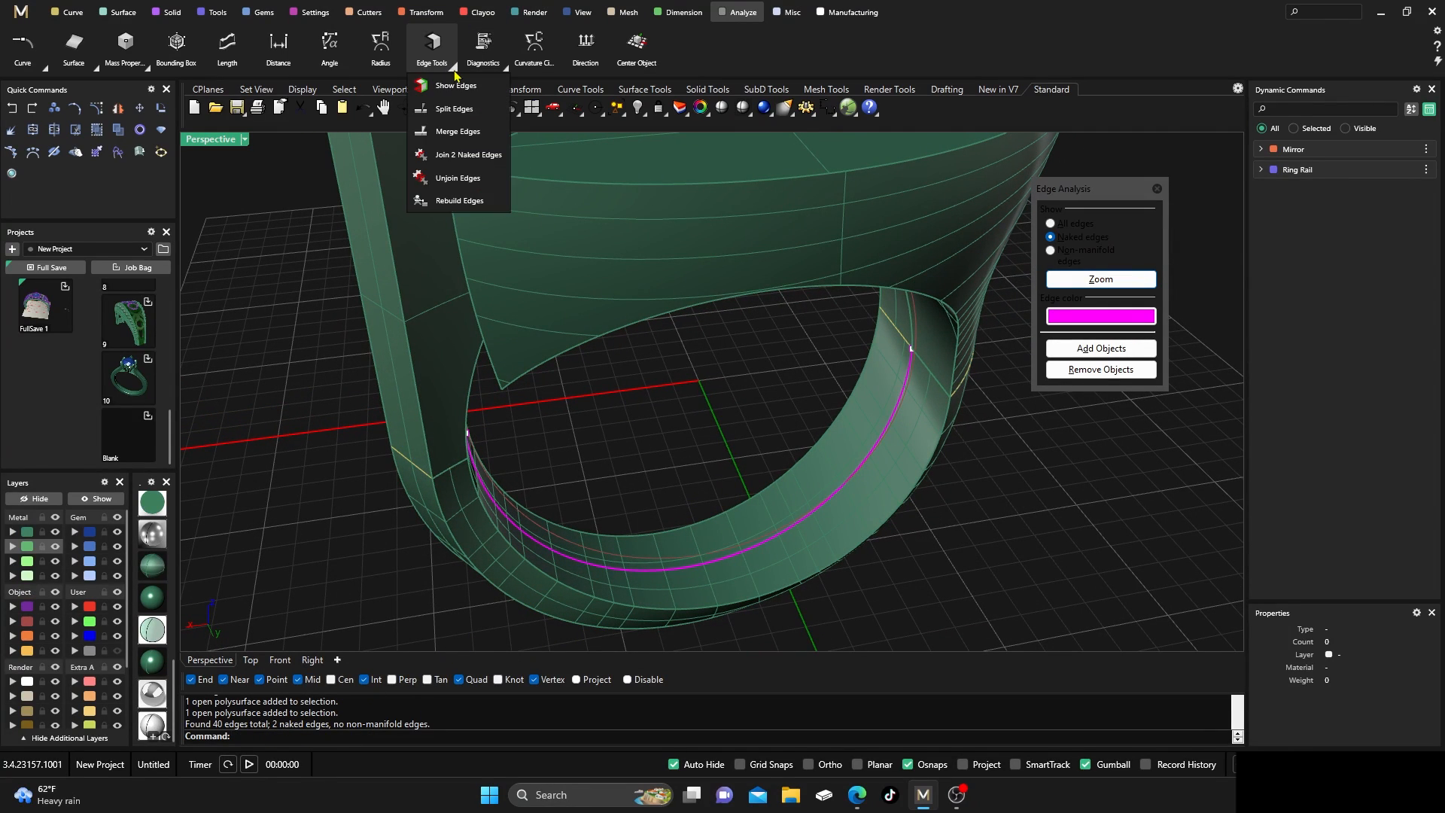
left_click(447, 159)
scroll(575, 549, "up", 5)
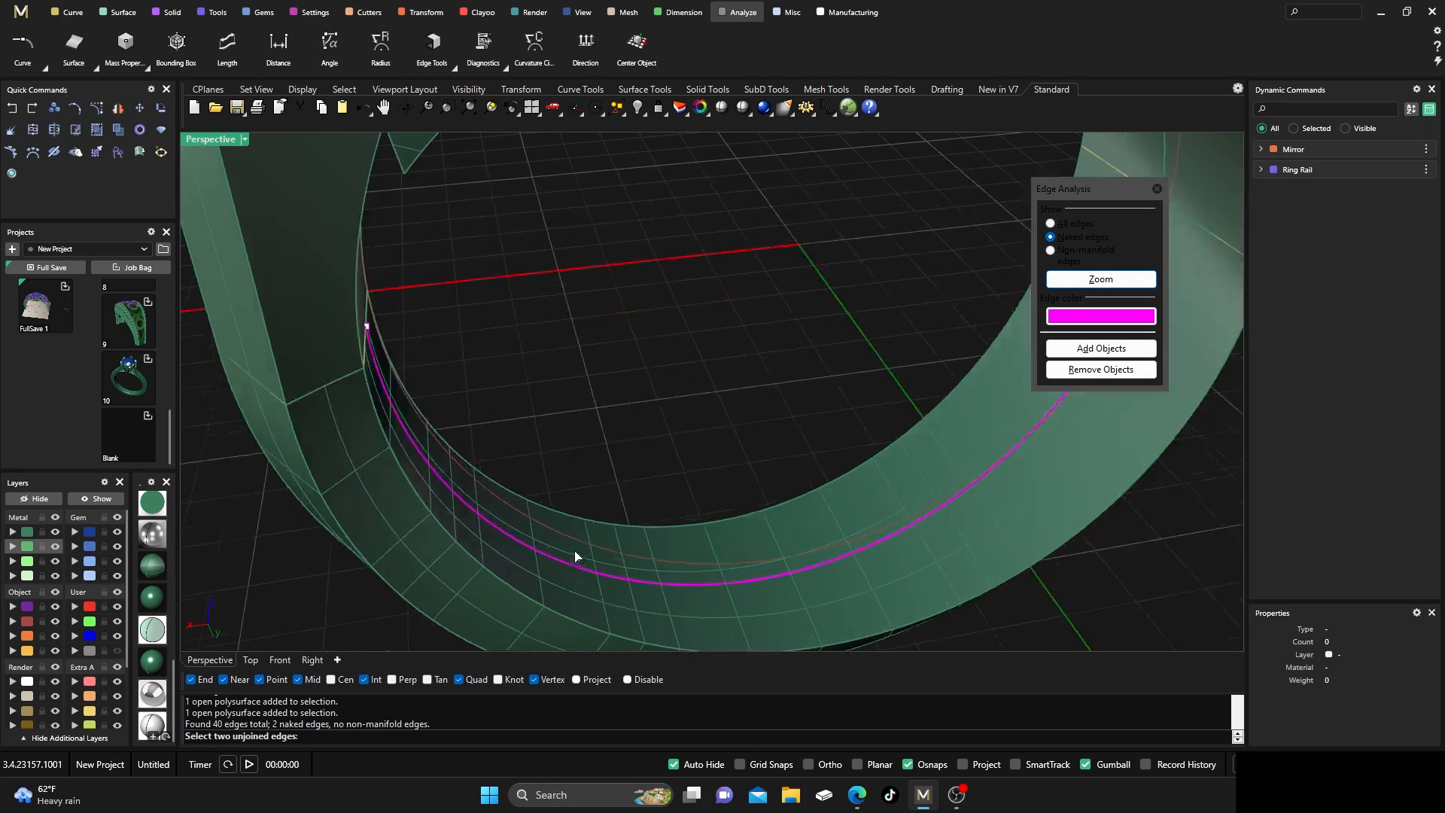
scroll(554, 516, "up", 3)
left_click(584, 512)
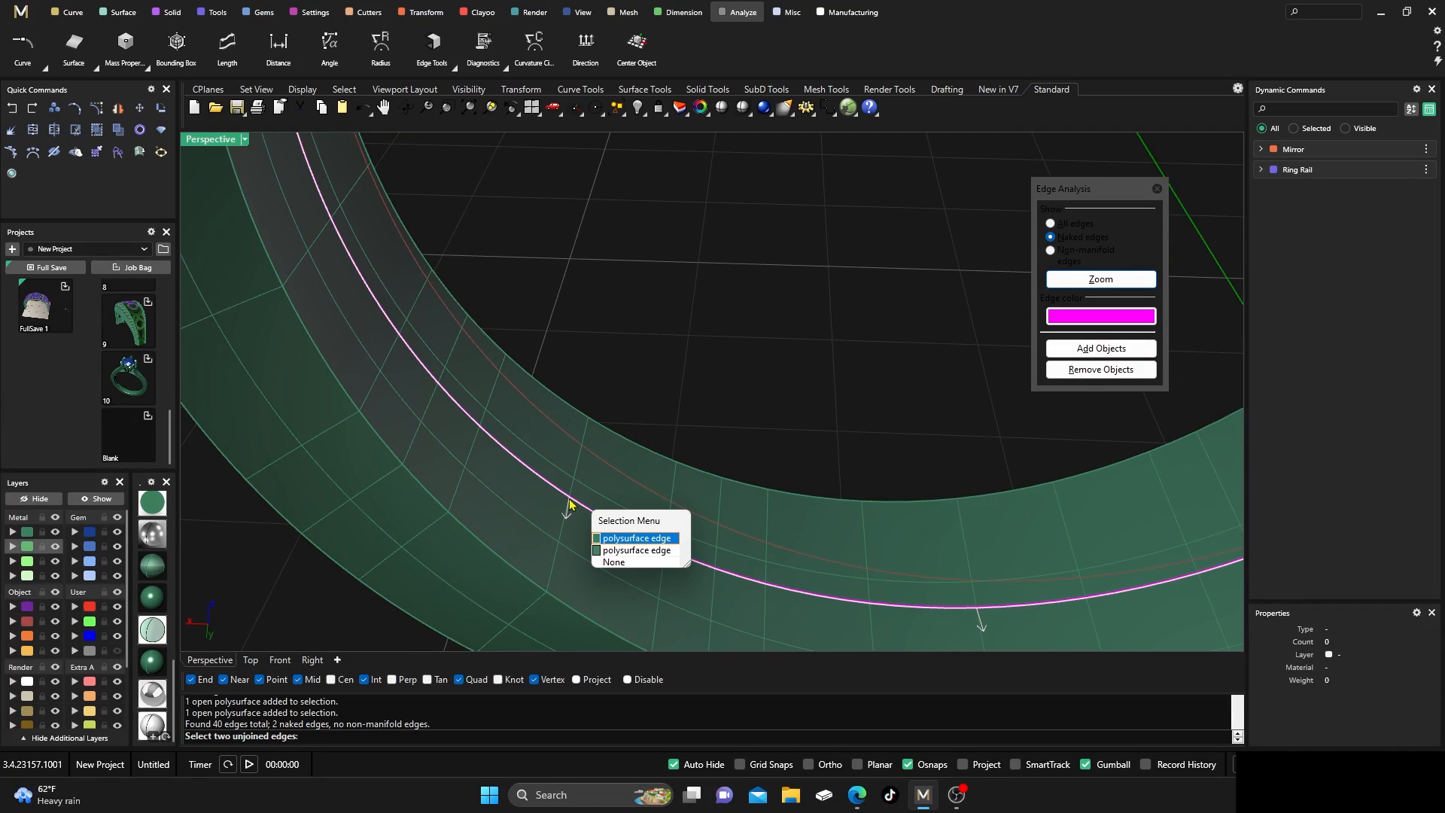
left_click(606, 539)
left_click(578, 505)
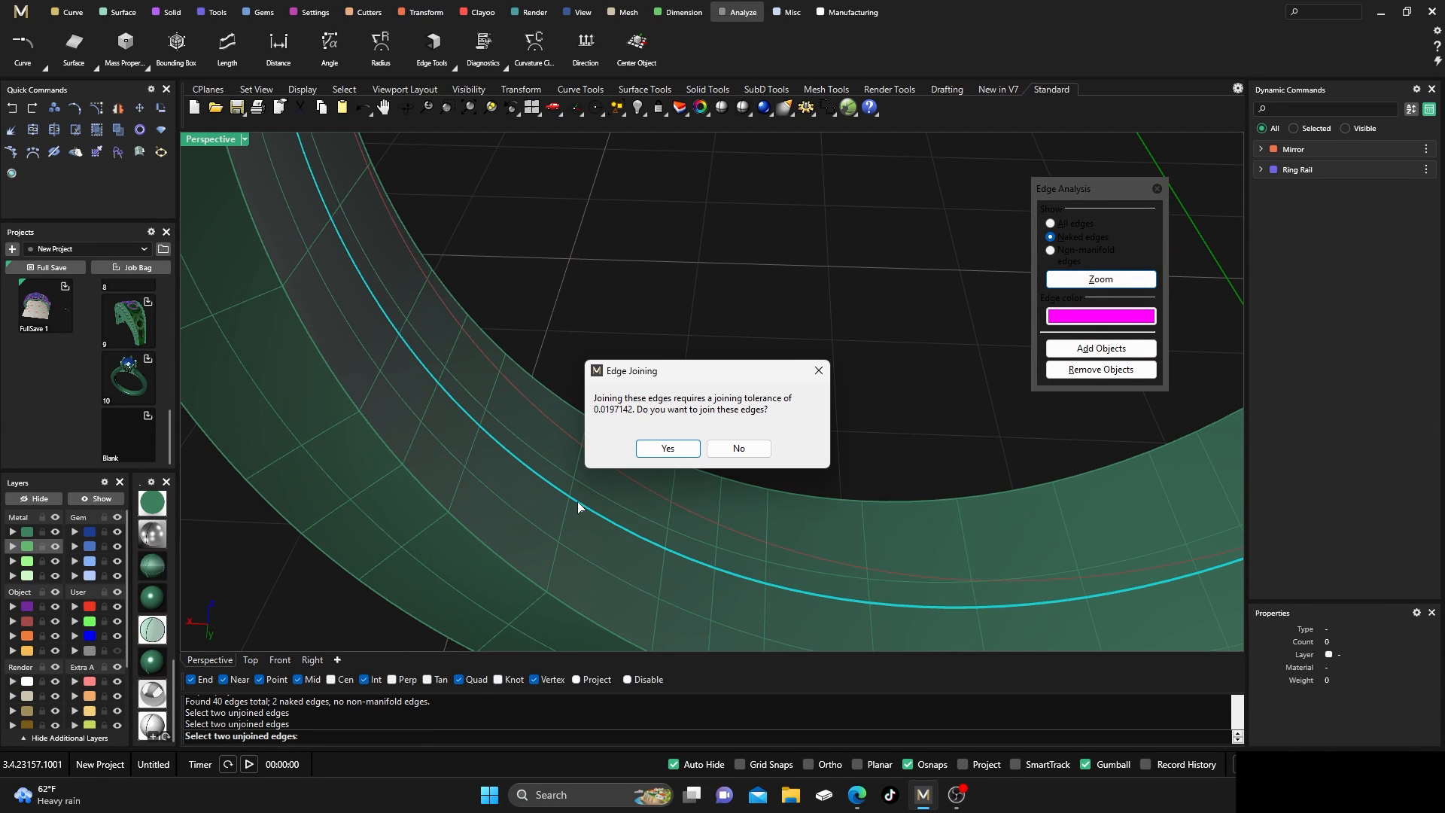
left_click(653, 450)
right_click_drag(649, 451, 603, 458)
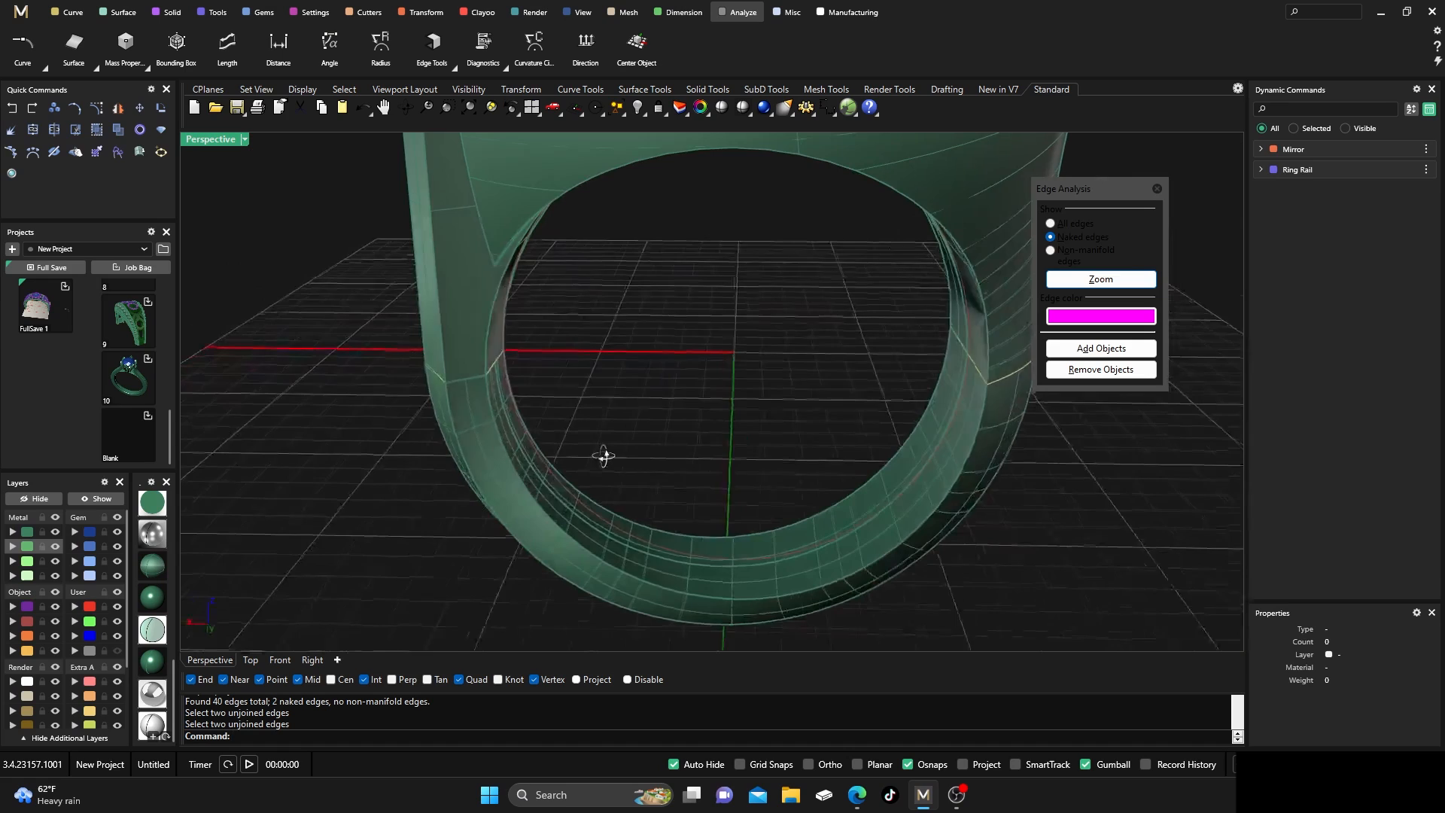
left_click(544, 518)
left_click(699, 310)
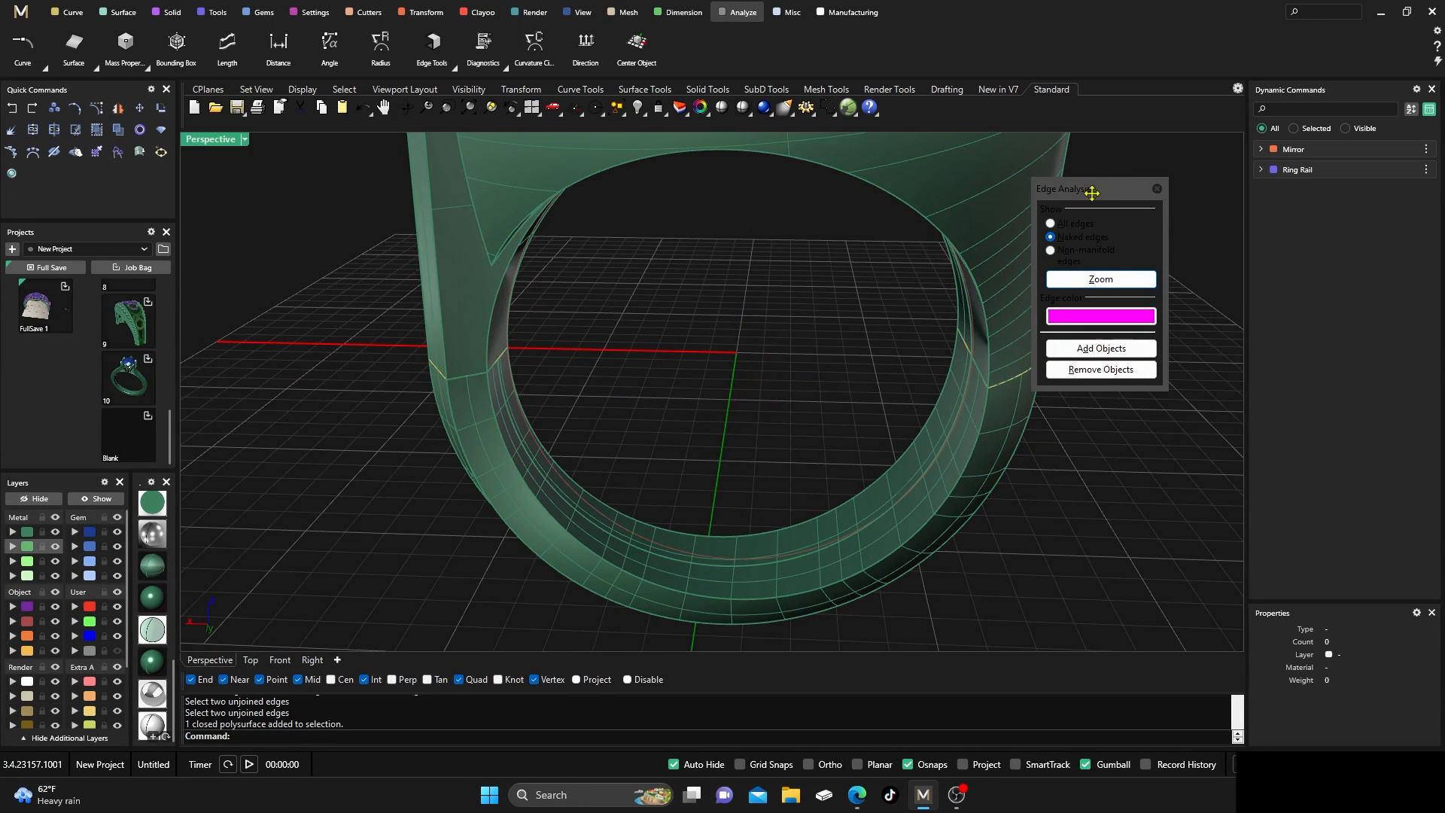
left_click(1157, 189)
Select the two closed outline curves on the Creation layer and move them to the User 04 layer
scroll(741, 365, "down", 5)
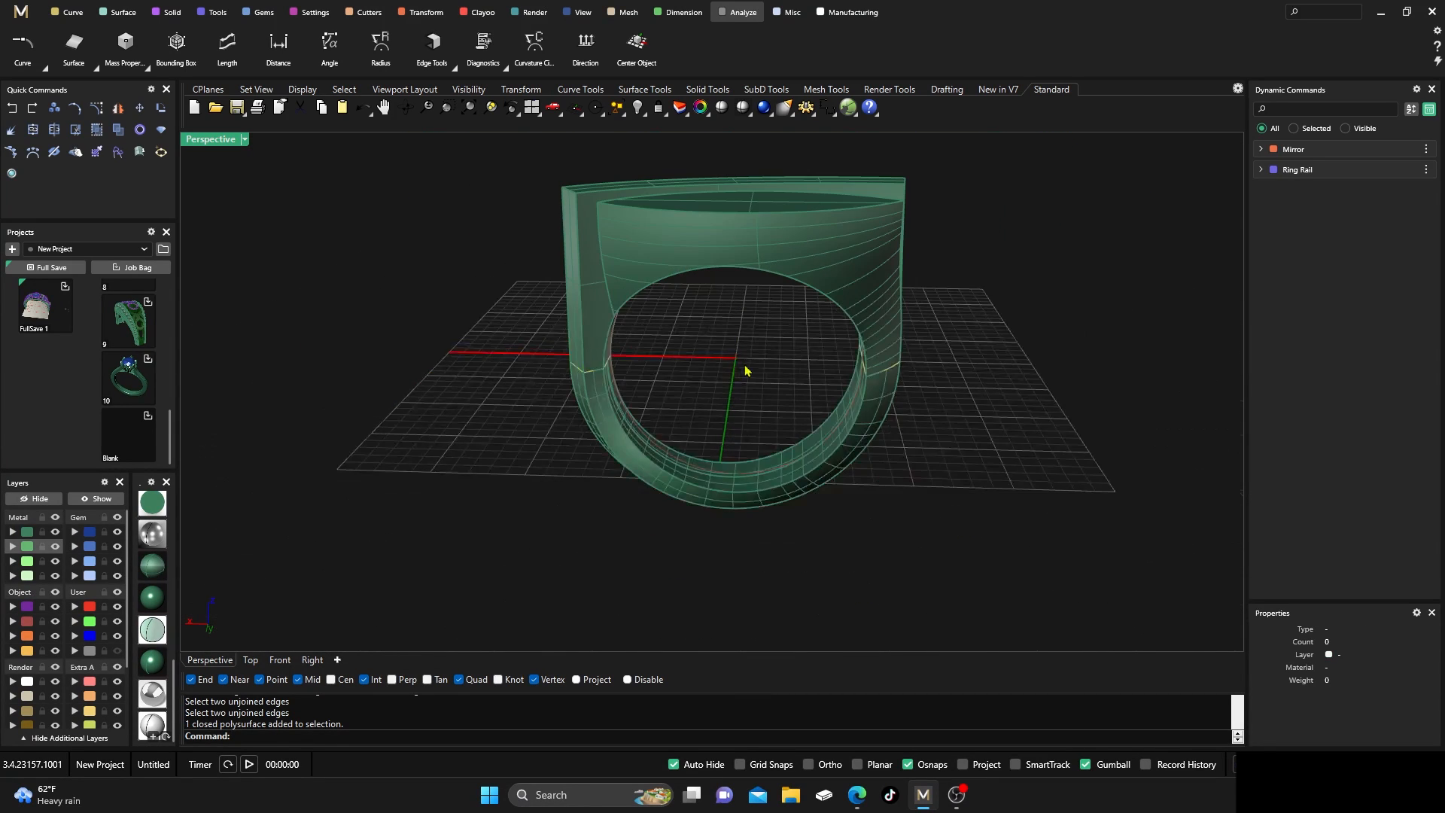
right_click_drag(748, 374, 455, 536)
scroll(539, 384, "up", 5)
right_click_drag(538, 384, 354, 398)
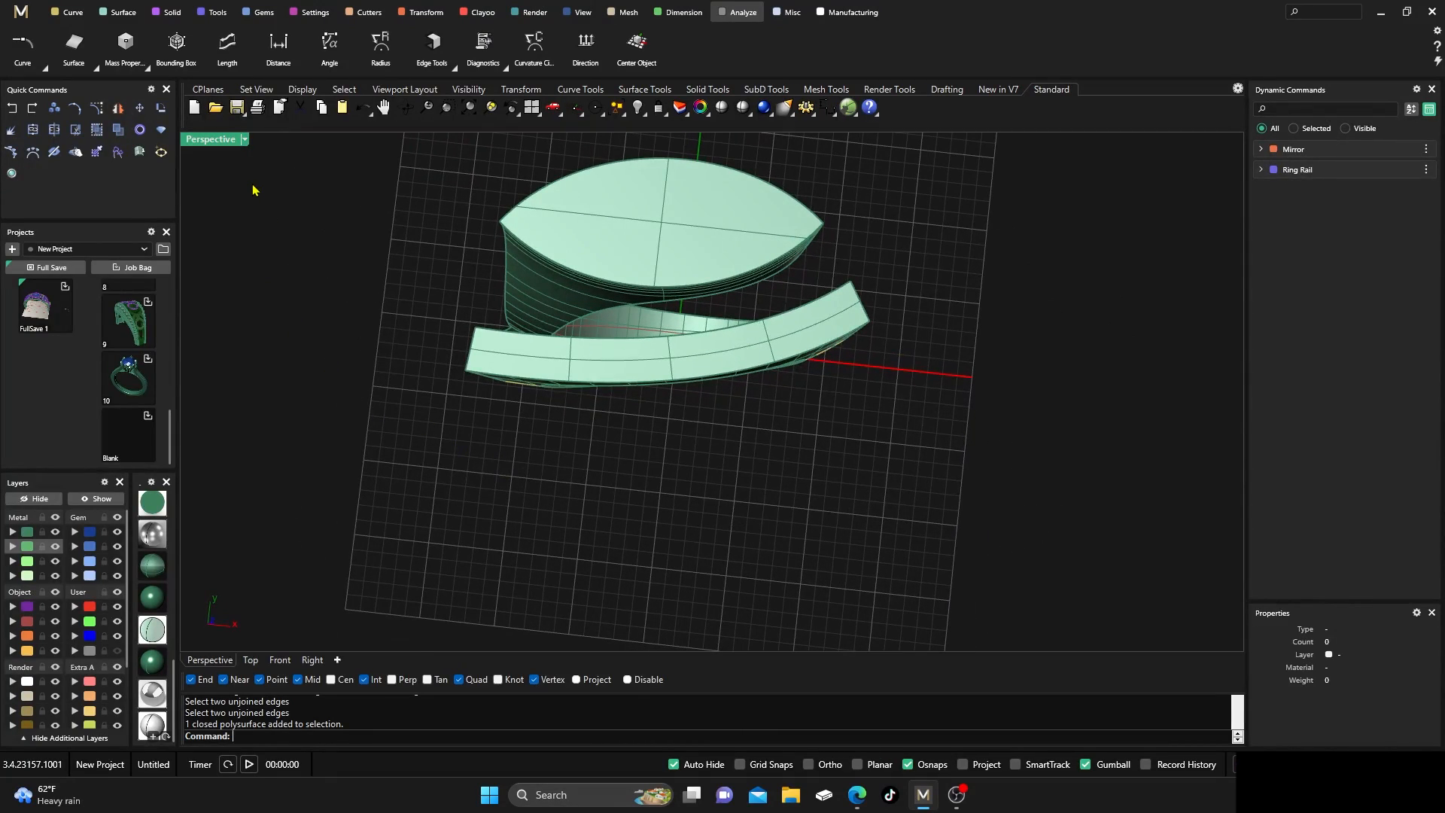
right_click_drag(491, 491, 536, 390)
left_click(27, 652)
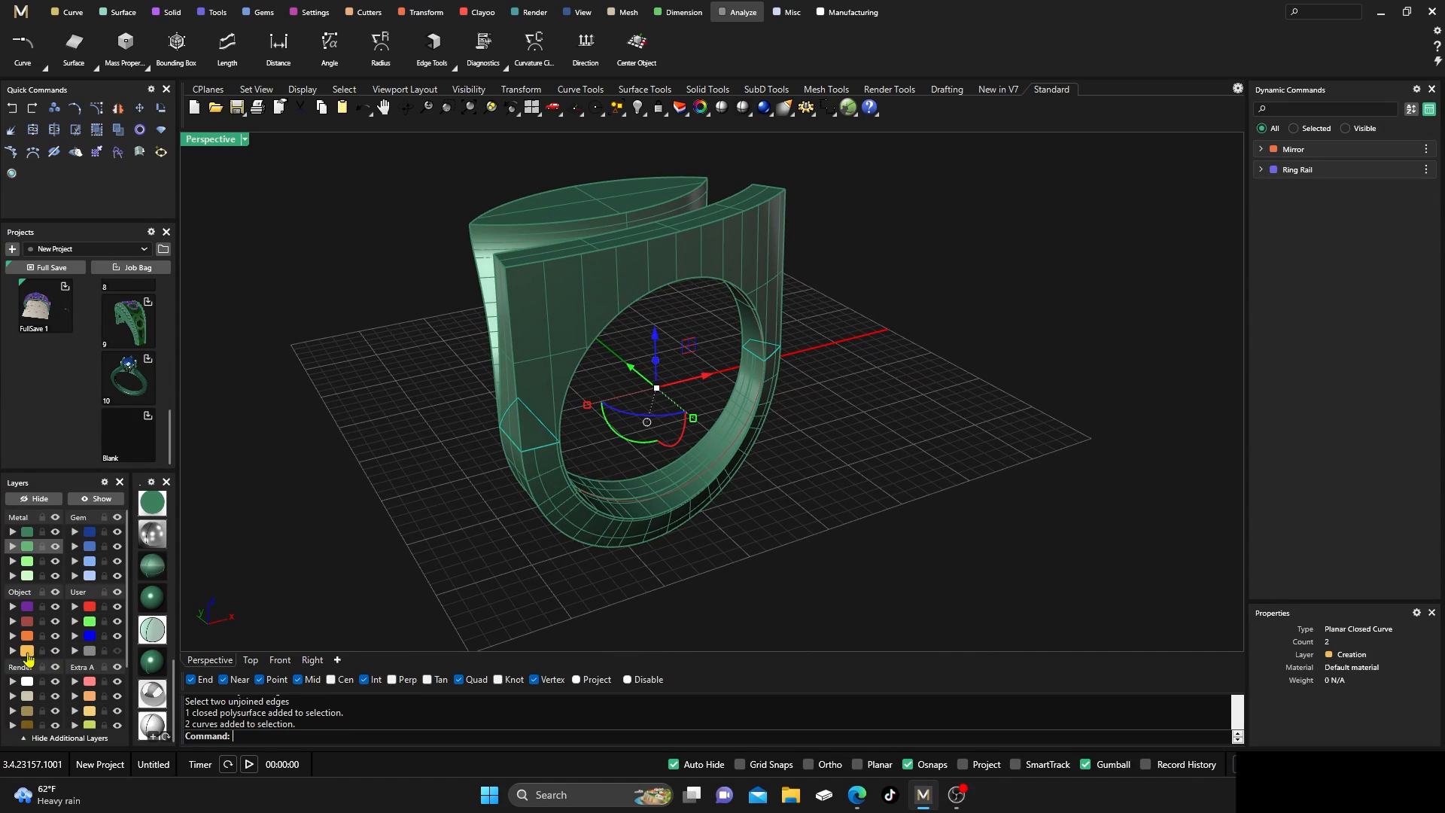
left_click(71, 652)
right_click_drag(407, 490, 452, 439)
scroll(527, 577, "down", 5)
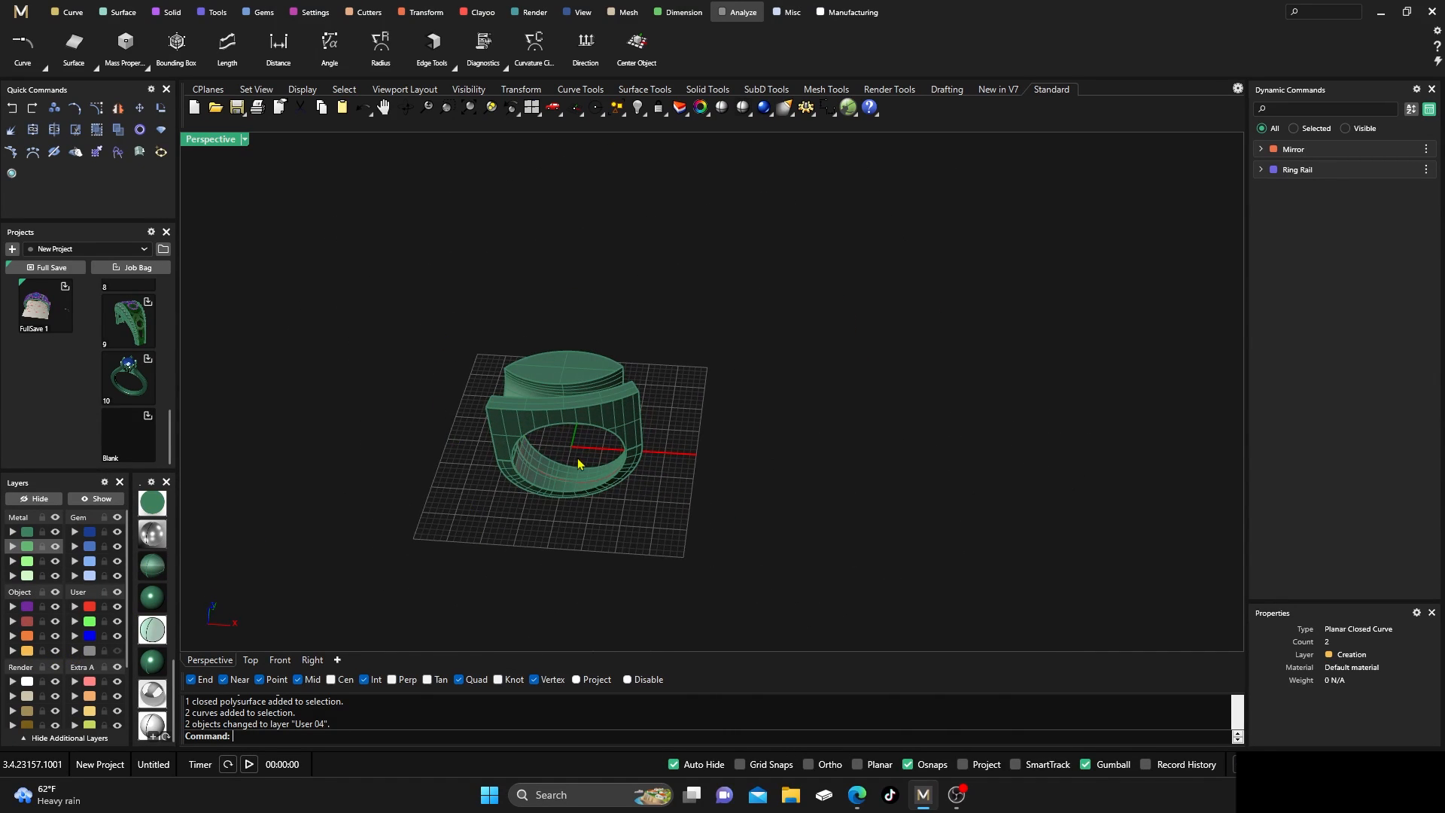
Blend all edges of the ring with a radius of 0.2
right_click_drag(578, 464, 513, 429)
scroll(680, 397, "up", 8)
mouse_move(692, 442)
right_mouse_down()
mouse_move(597, 334)
mouse_move(691, 434)
right_mouse_up()
left_click_drag(393, 182, 742, 513)
key("Escape")
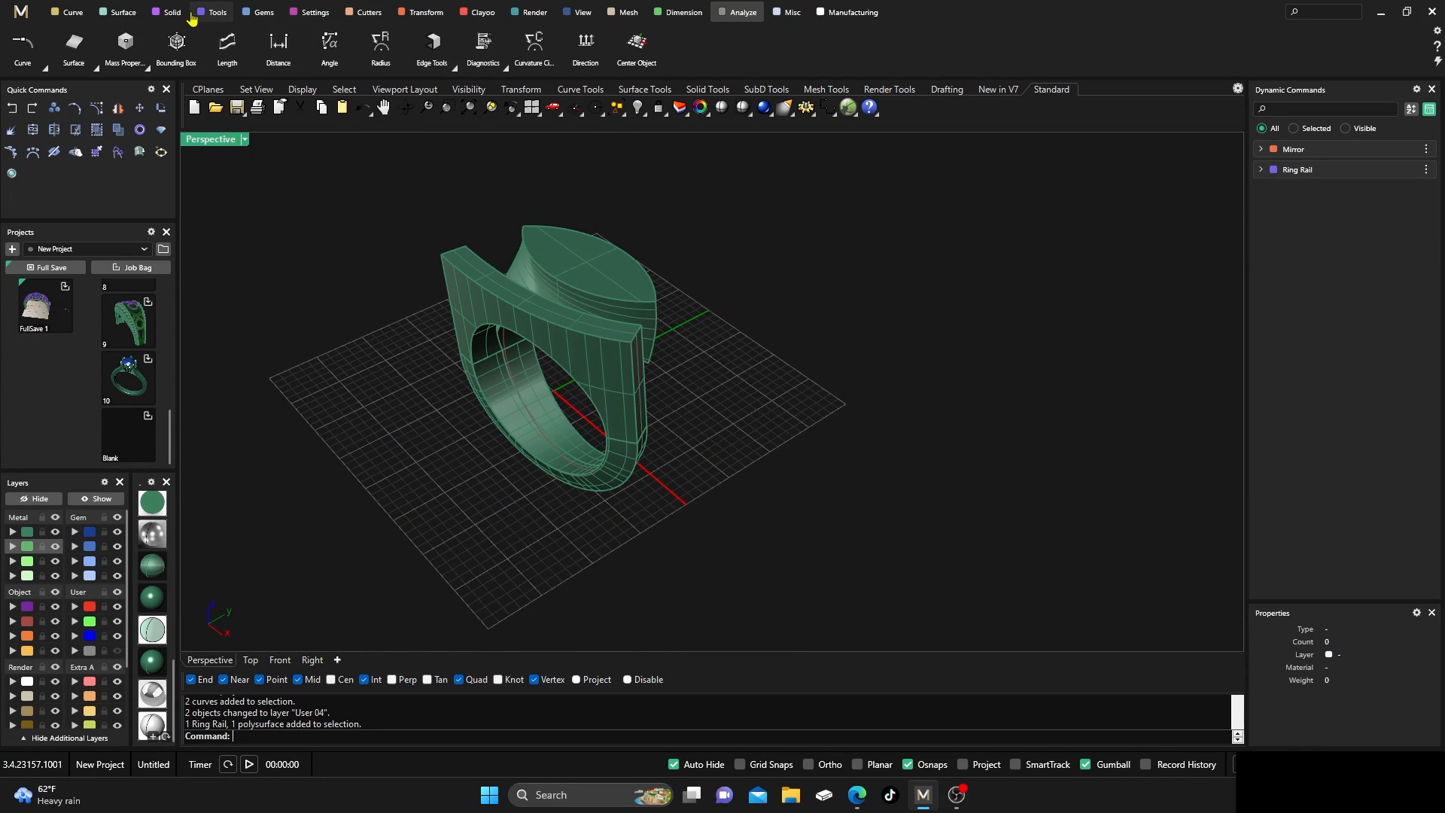
left_click(169, 12)
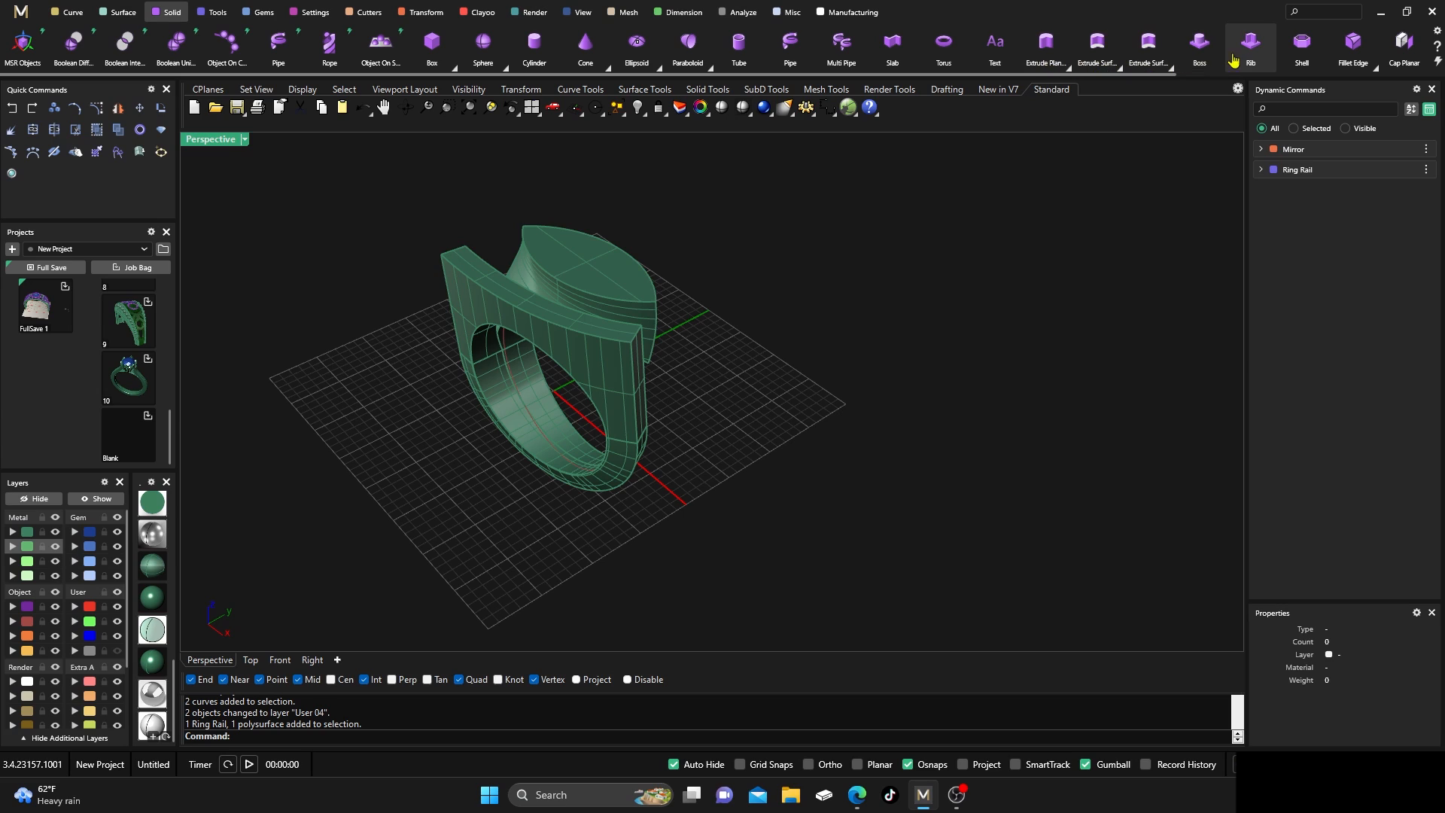
left_click(1374, 67)
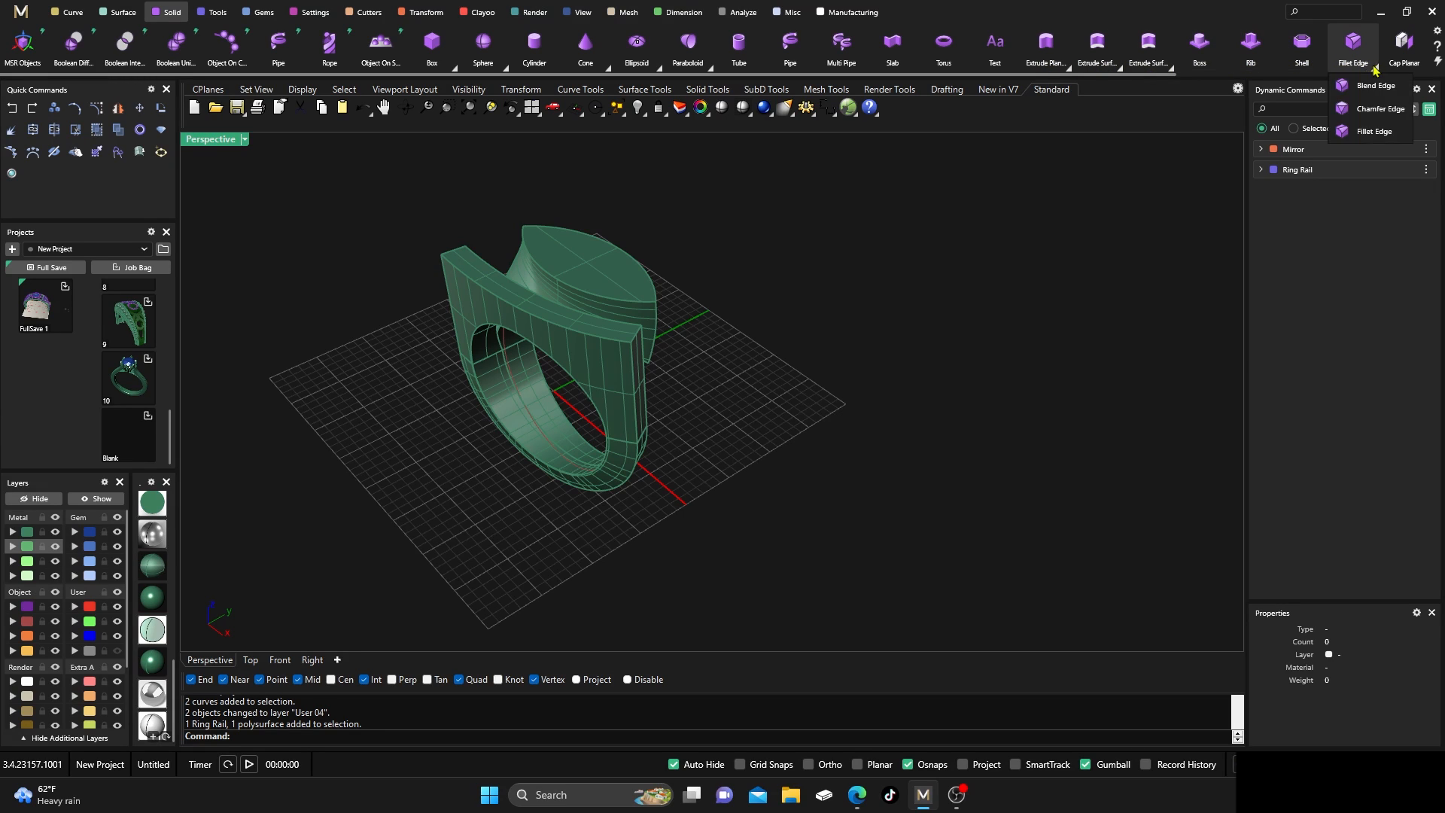
left_click(1364, 119)
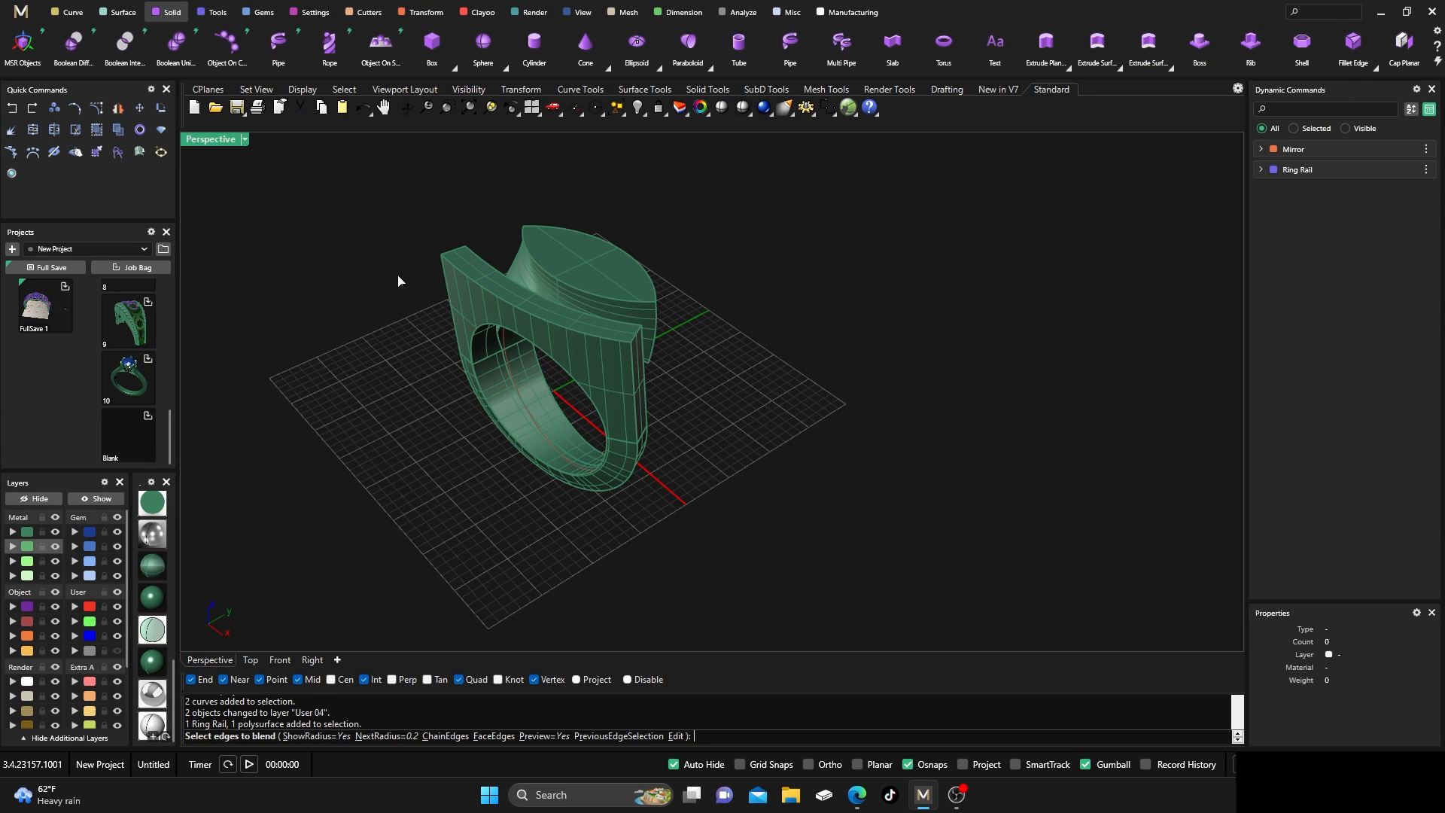
left_click_drag(385, 186, 758, 518)
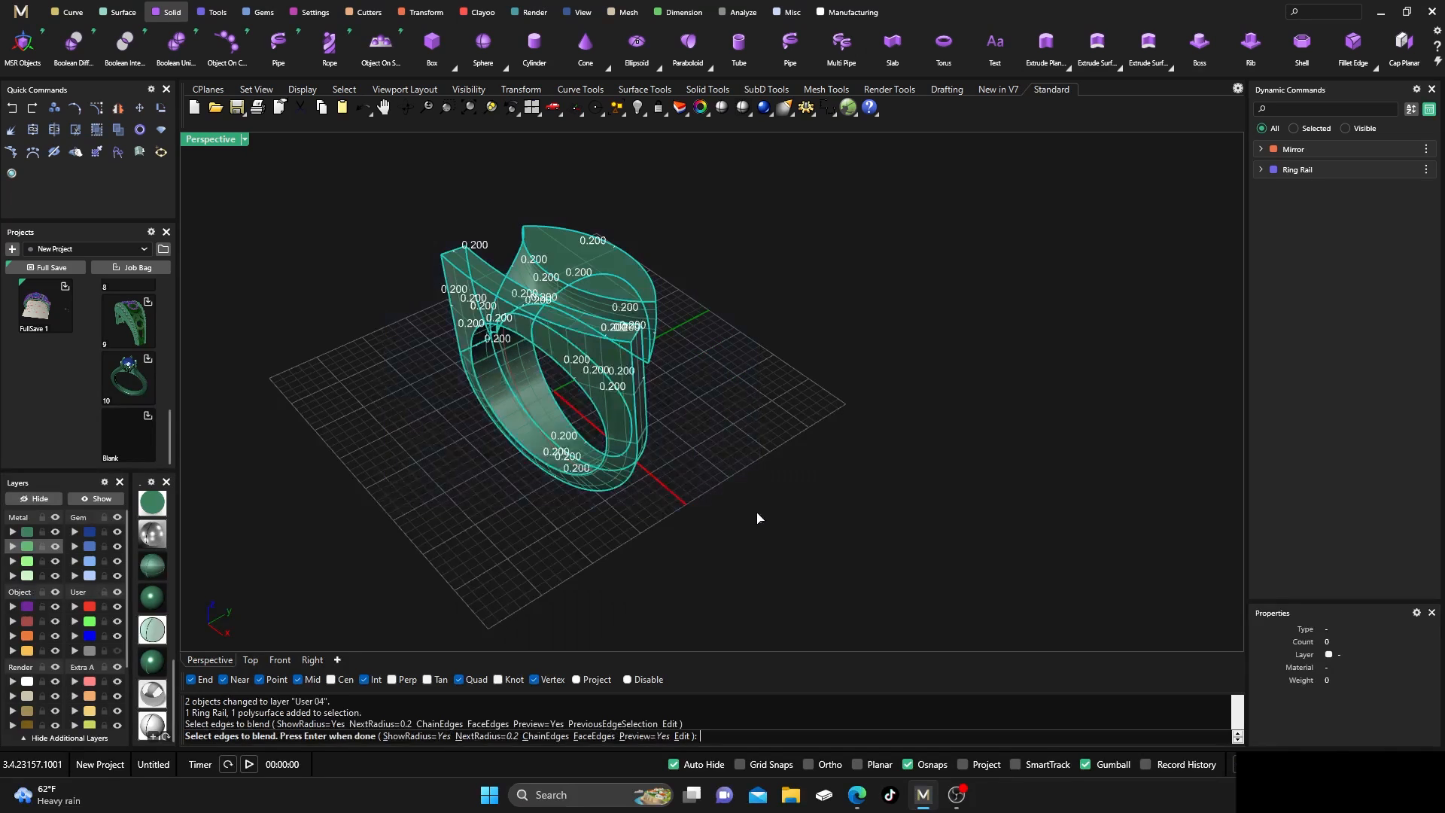
key("Return")
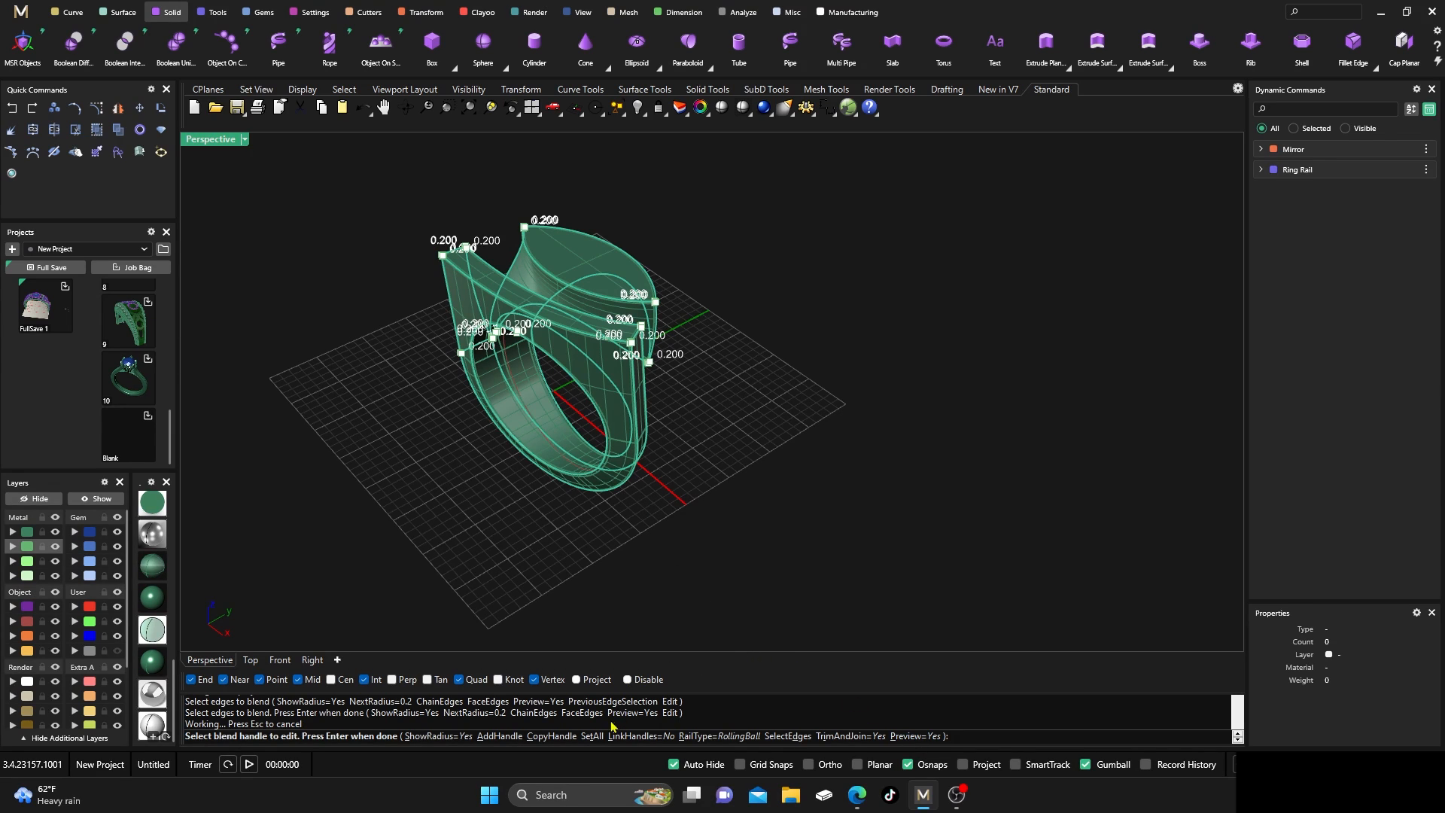
right_click_drag(566, 593, 542, 506)
scroll(636, 386, "up", 3)
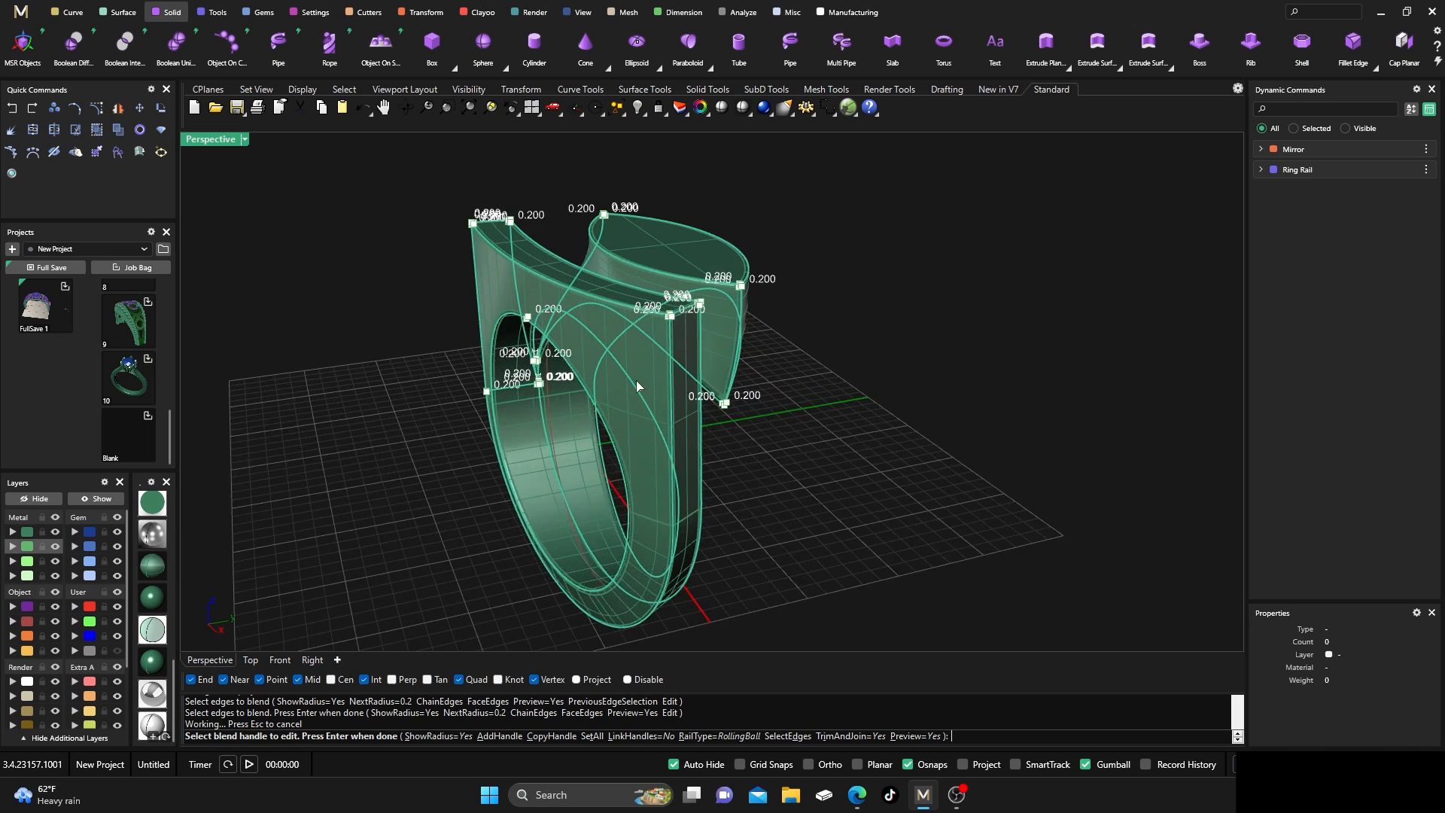
key("Return")
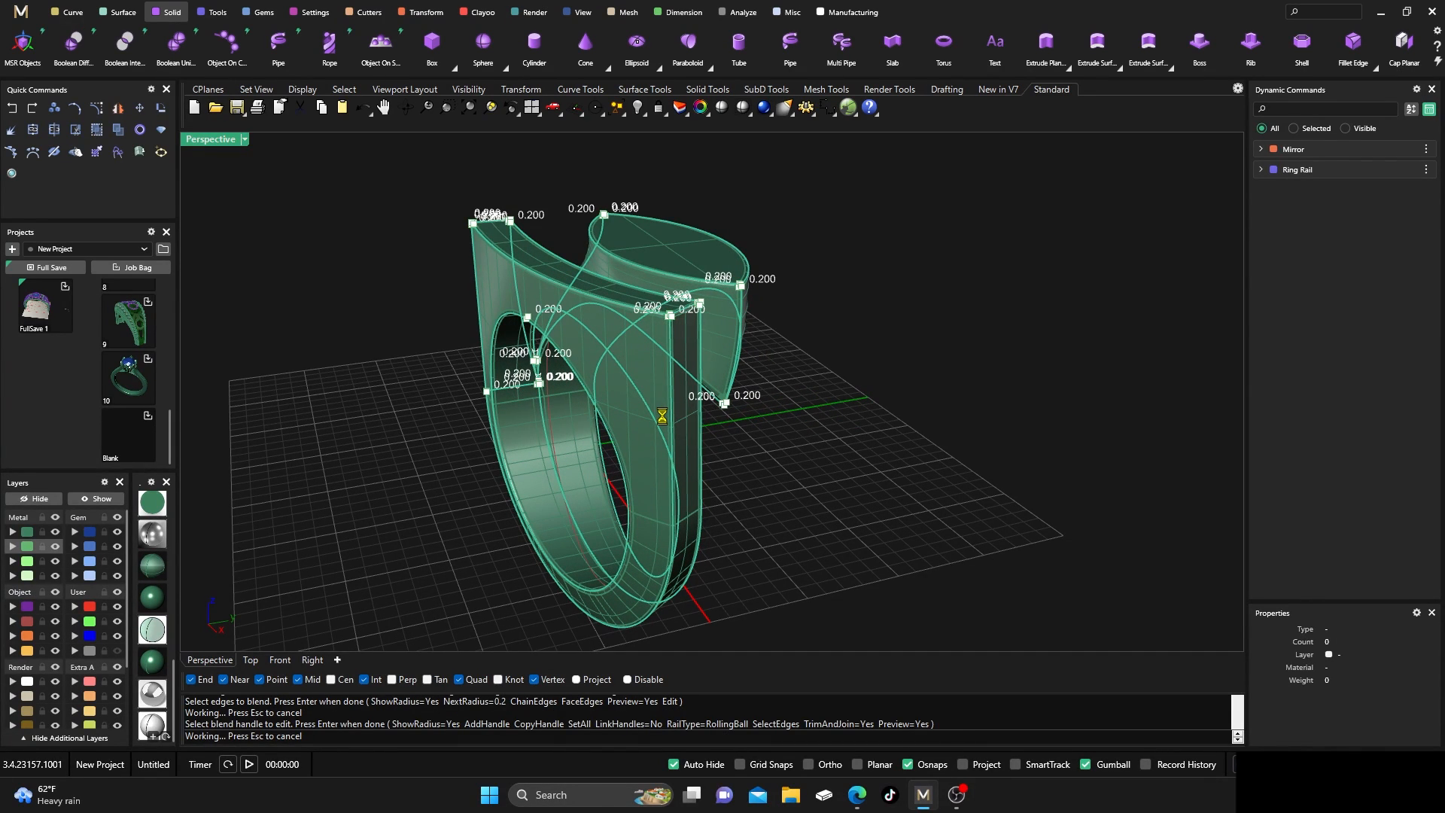
Select the blended ring and show its naked edges
left_click(659, 437)
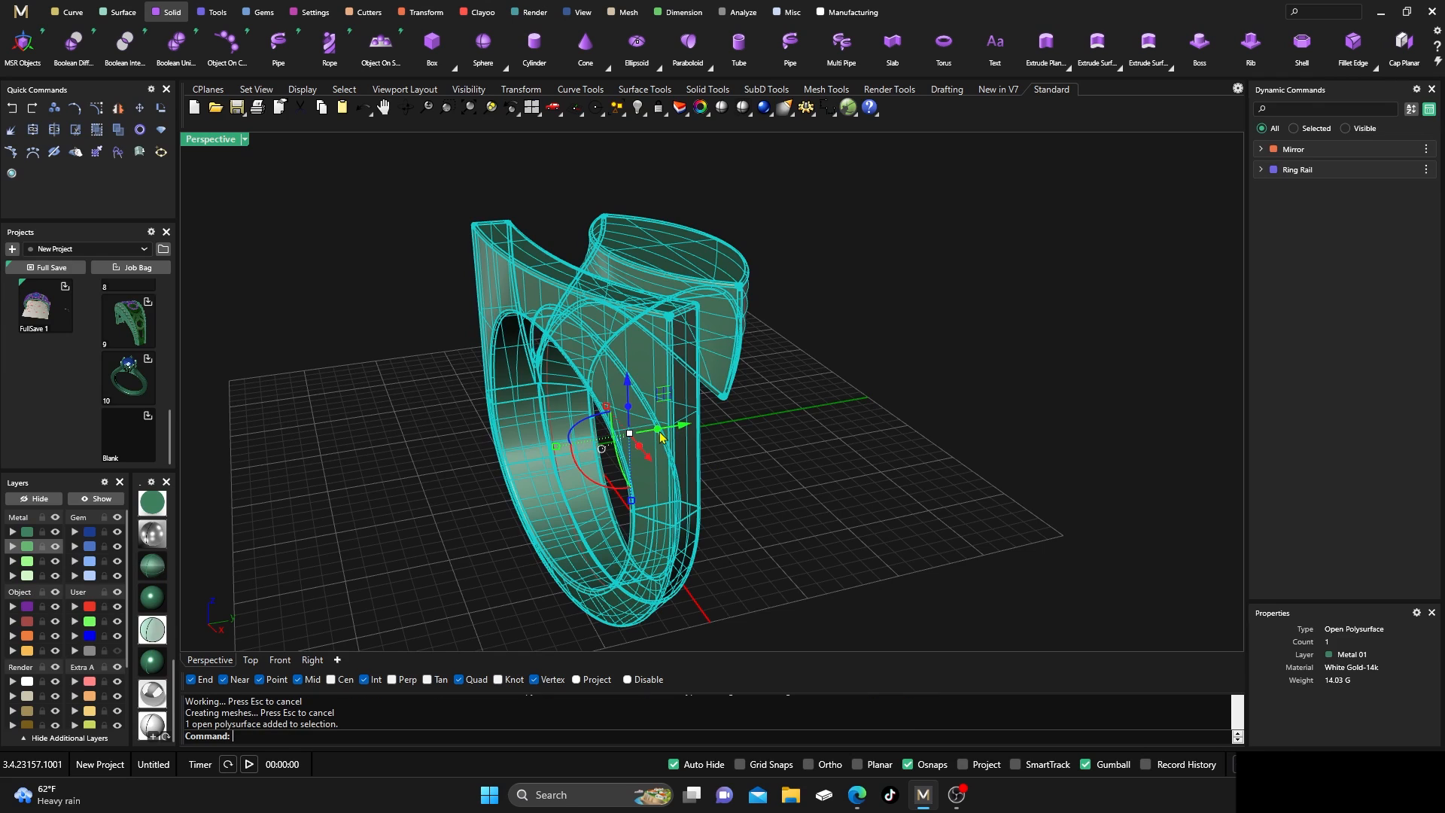
key("Escape")
right_click_drag(788, 486, 661, 413)
left_click(661, 413)
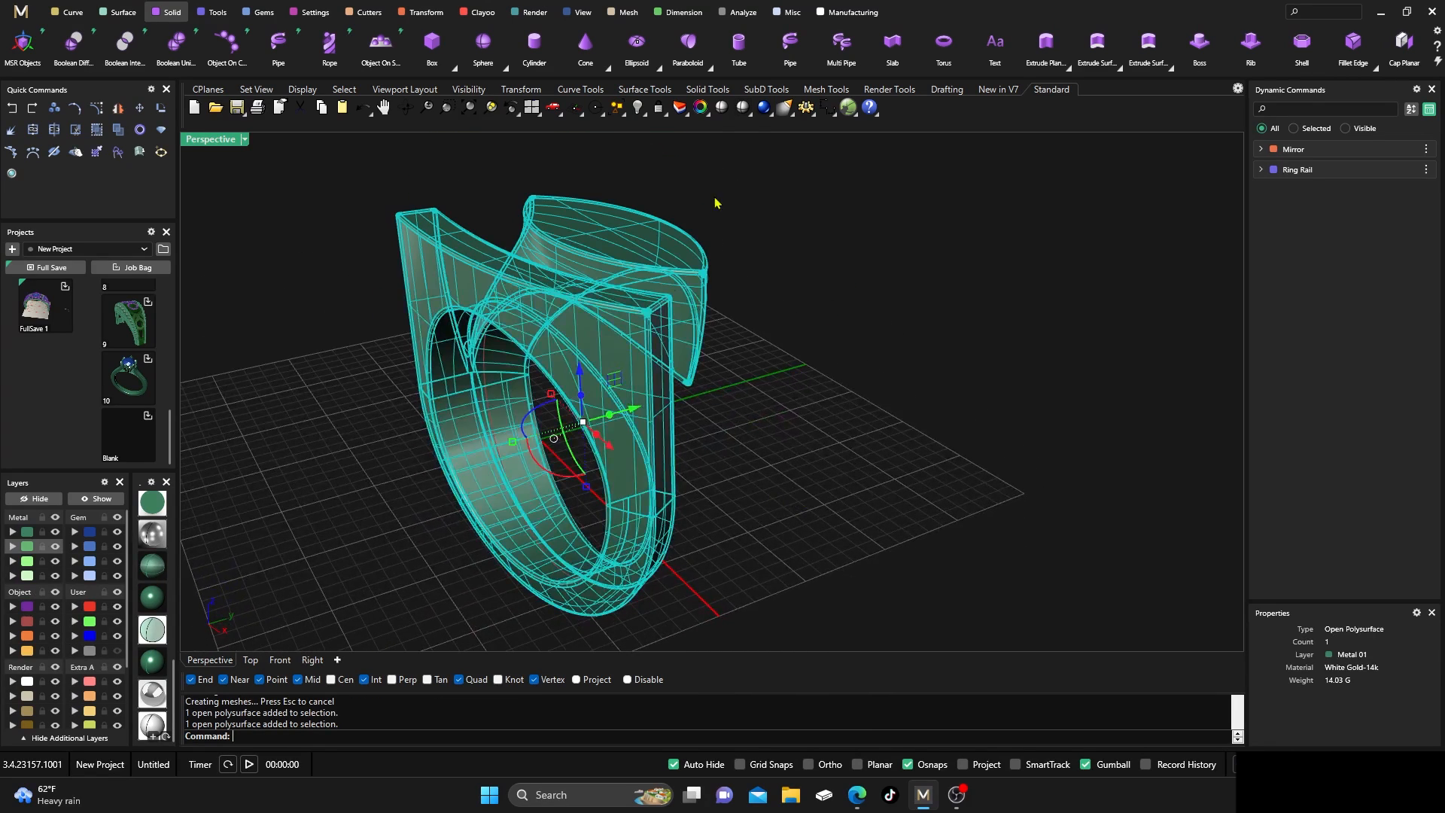
left_click(786, 13)
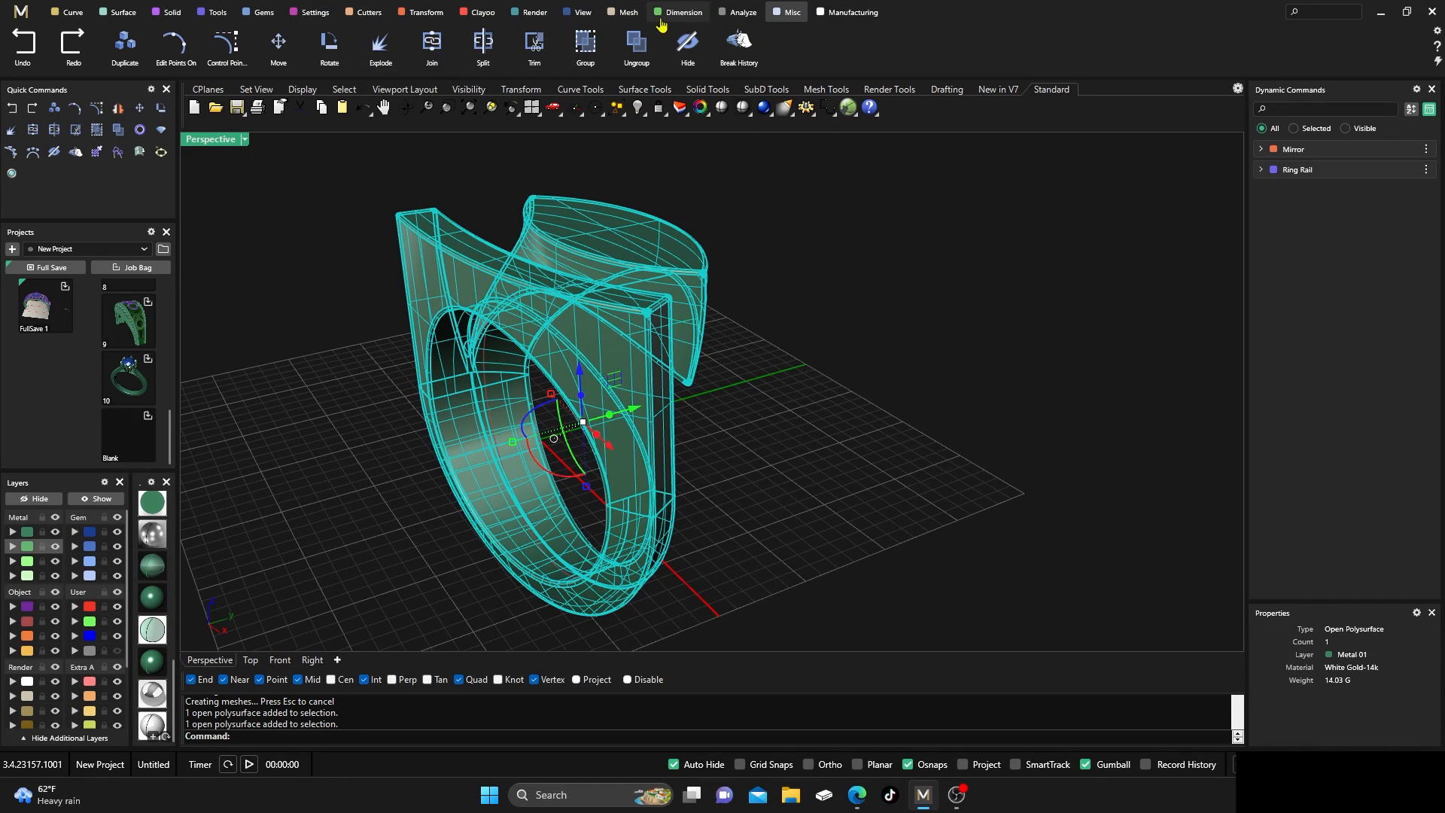
left_click(738, 12)
left_click(455, 67)
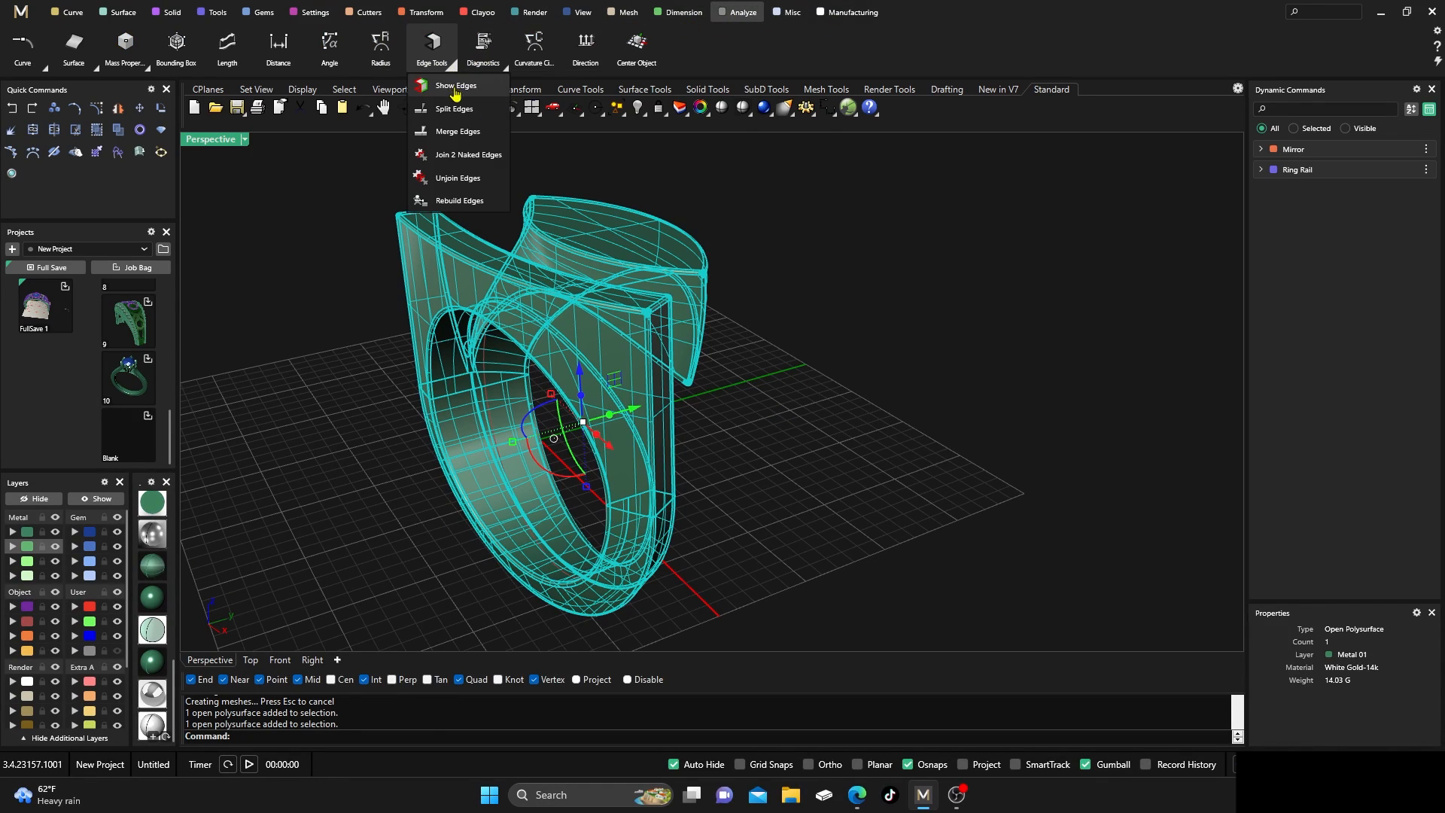
left_click(457, 104)
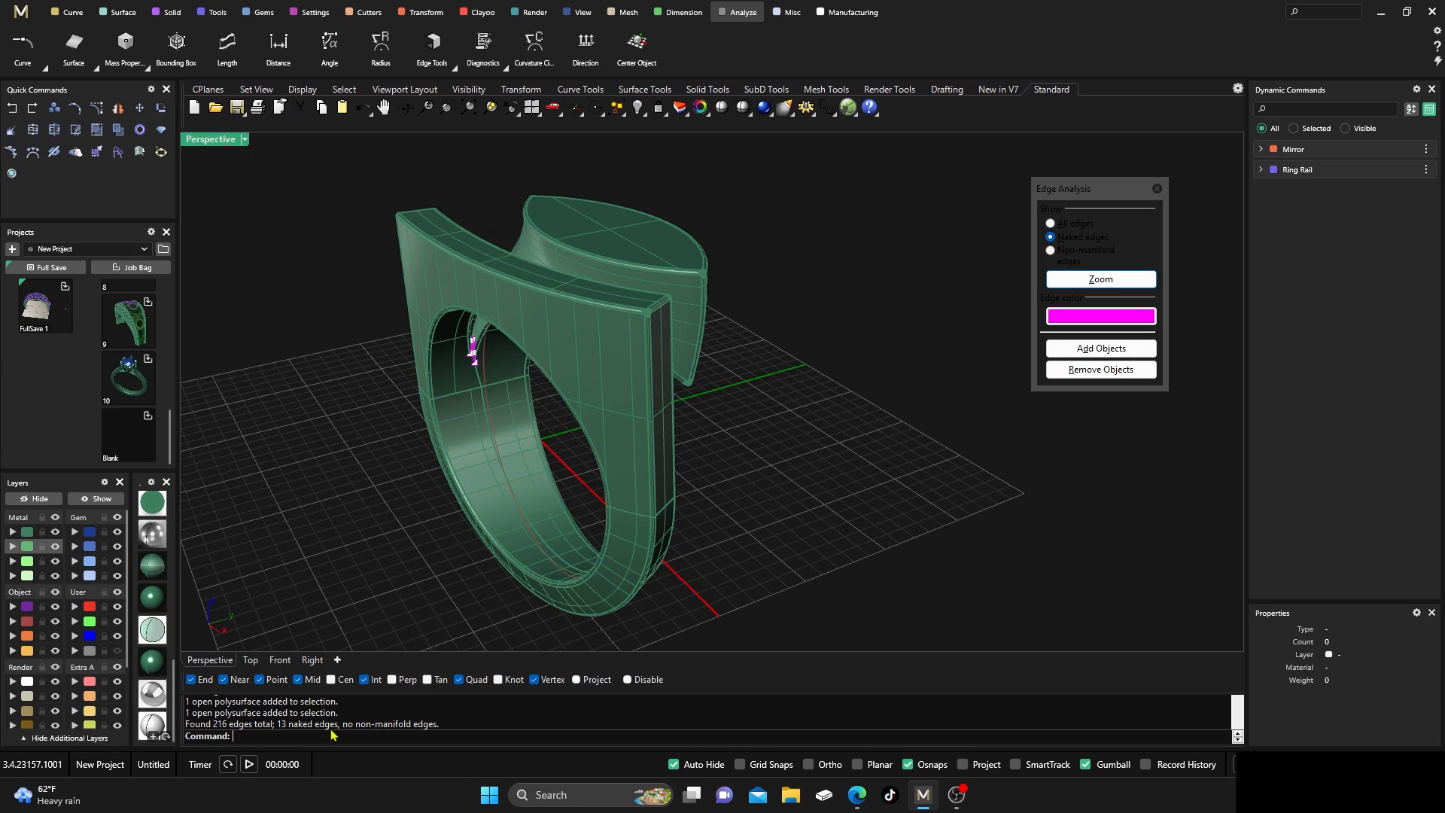
Examine the naked edges where the split meets the lower shank and close the edge analysis
scroll(484, 410, "up", 5)
right_click_drag(484, 410, 774, 377)
scroll(700, 341, "down", 10)
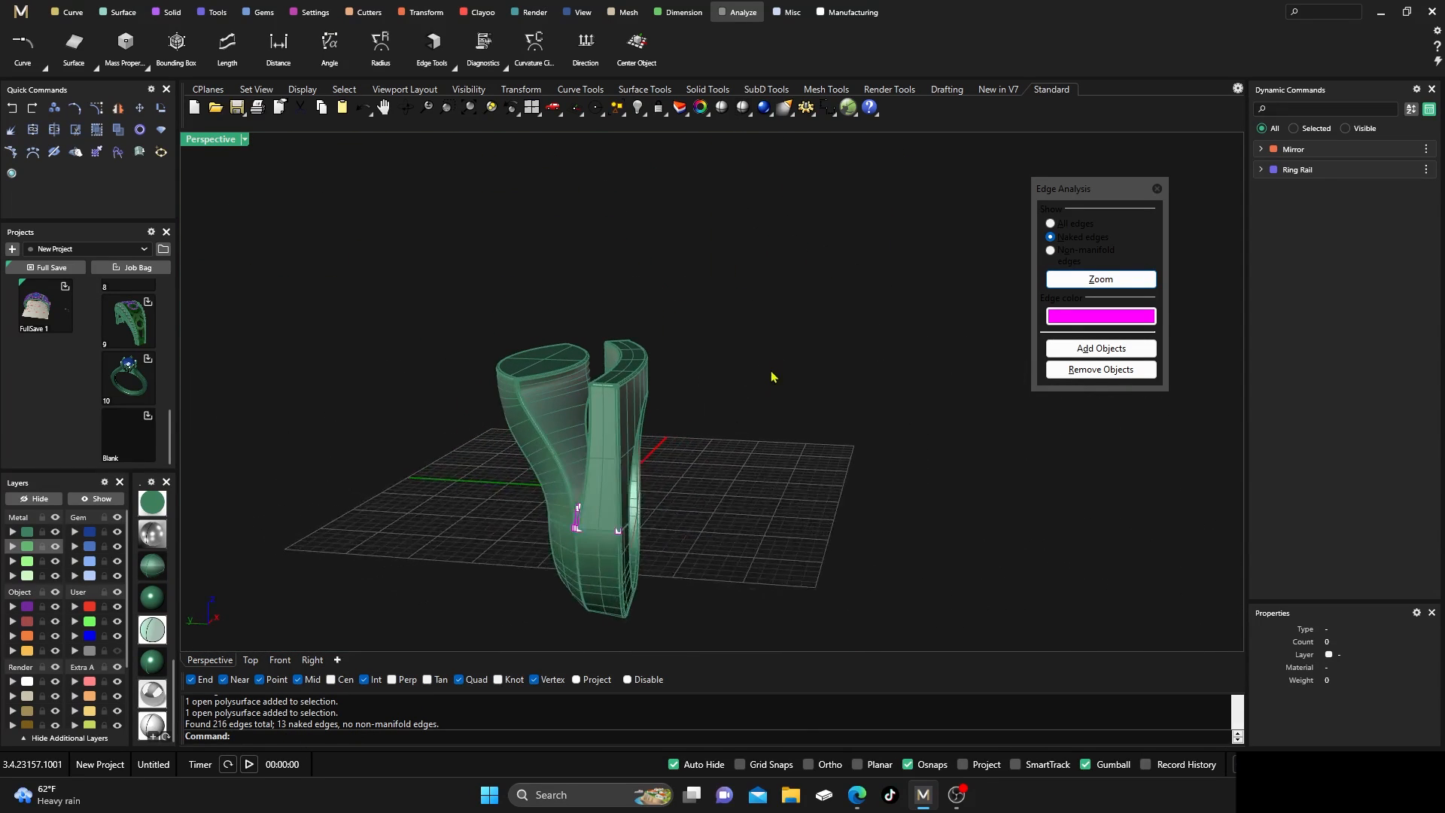
scroll(753, 565, "up", 6)
scroll(615, 548, "up", 6)
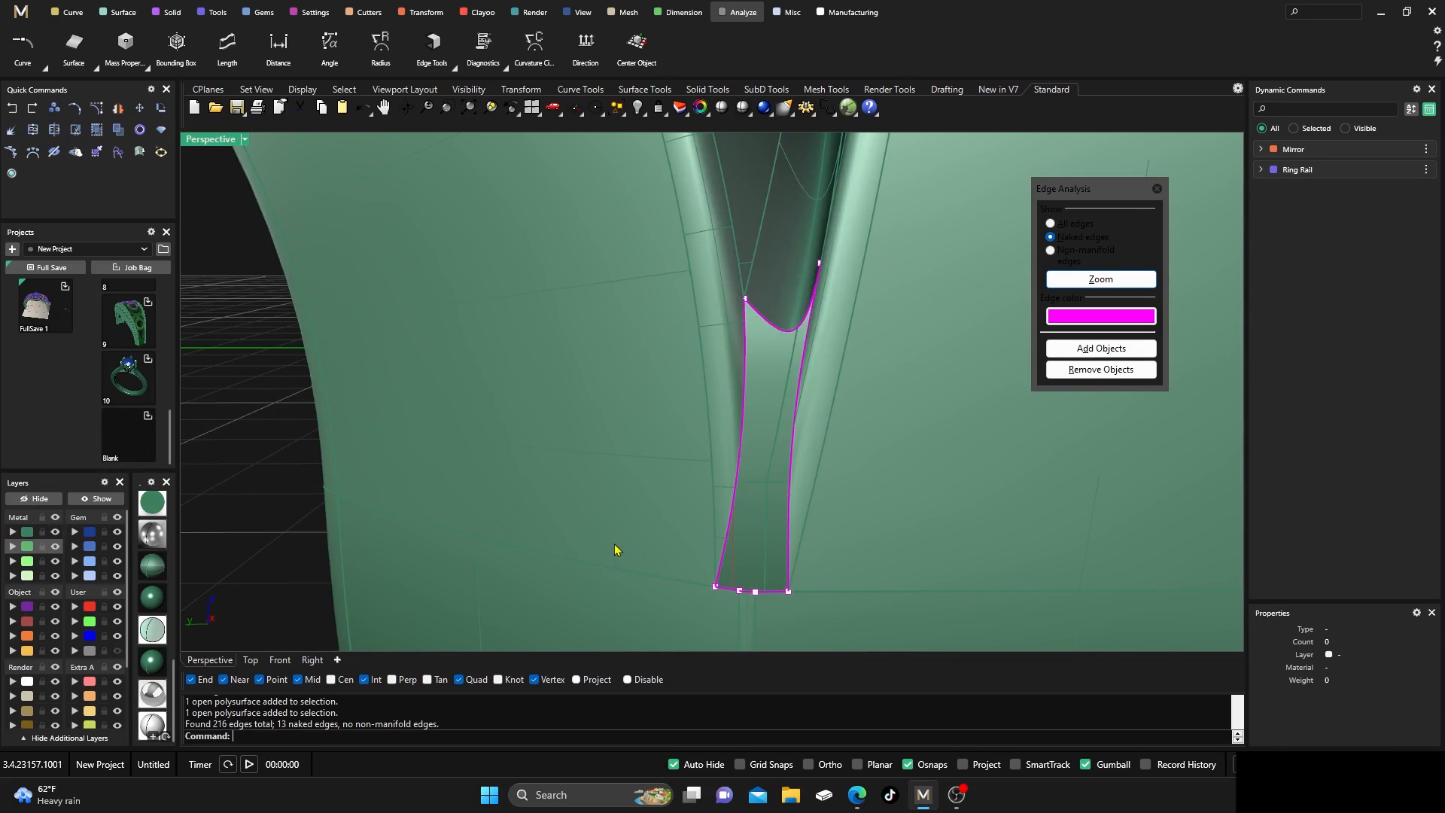
scroll(616, 549, "down", 4)
right_click_drag(616, 549, 623, 539)
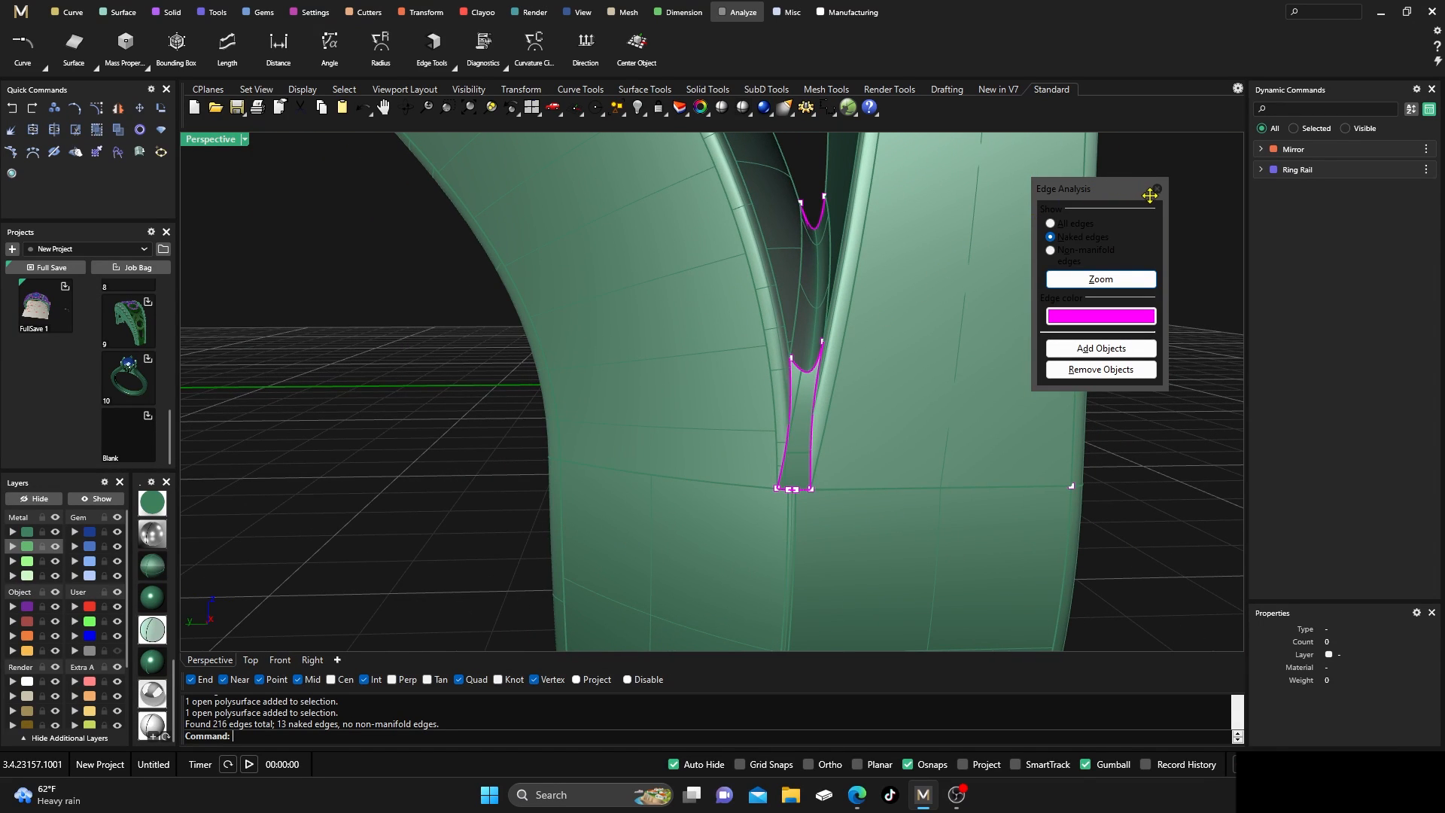
left_click(1156, 189)
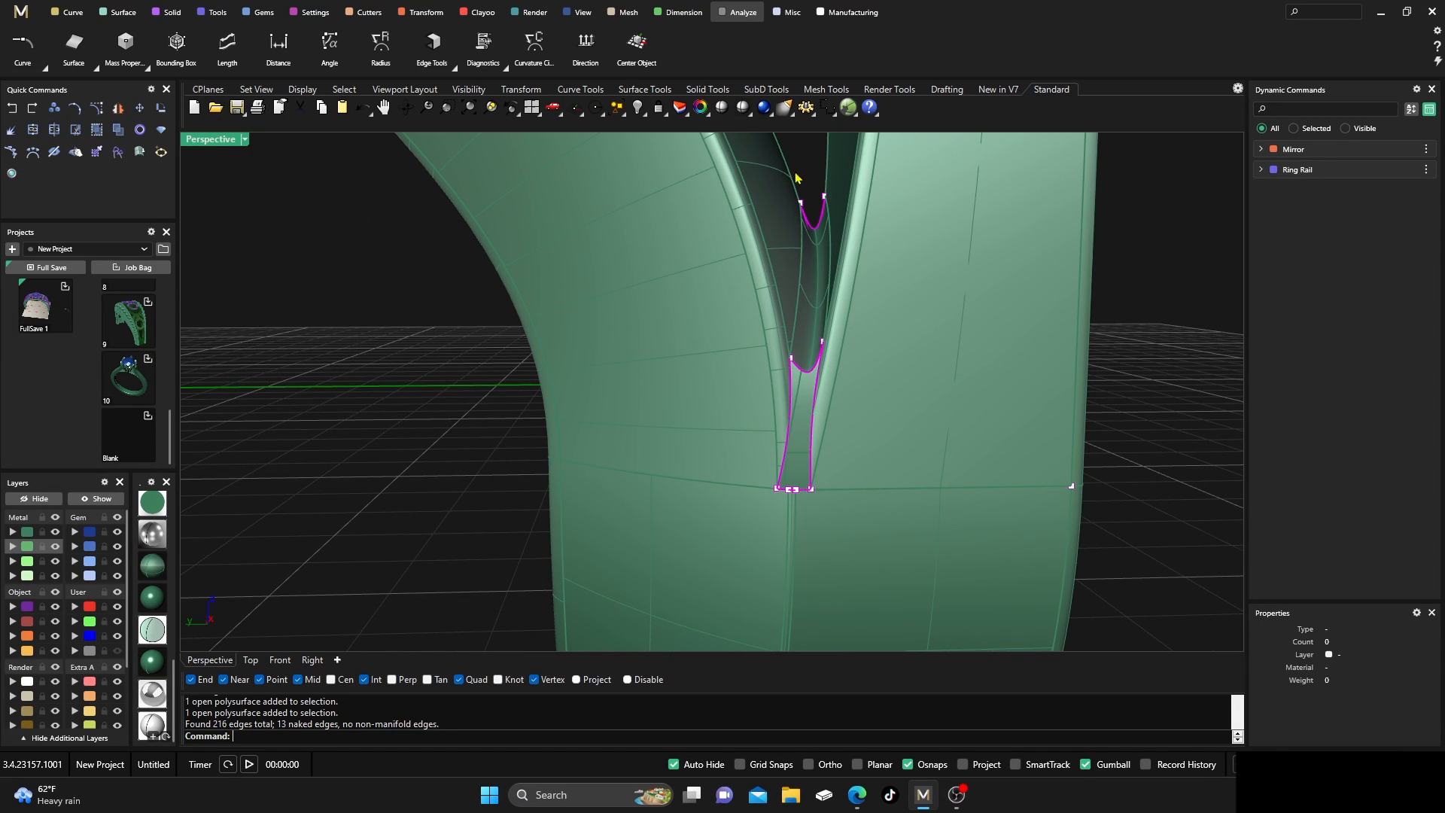
Undo the edge blend on the ring and check the sharp-edged split junction
left_click(15, 110)
scroll(611, 441, "down", 6)
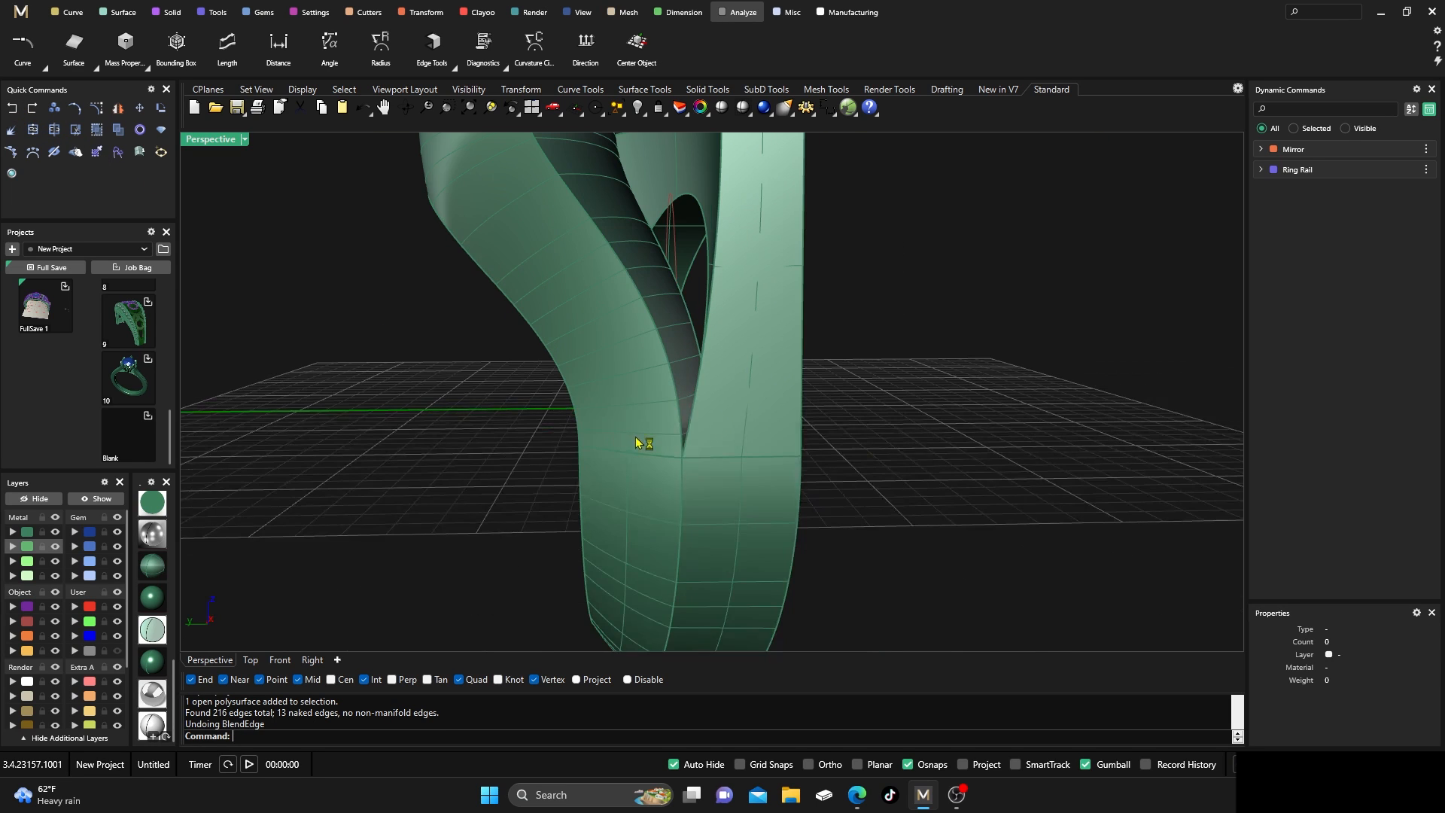
right_click_drag(645, 444, 648, 466)
scroll(718, 524, "up", 6)
scroll(794, 490, "down", 6)
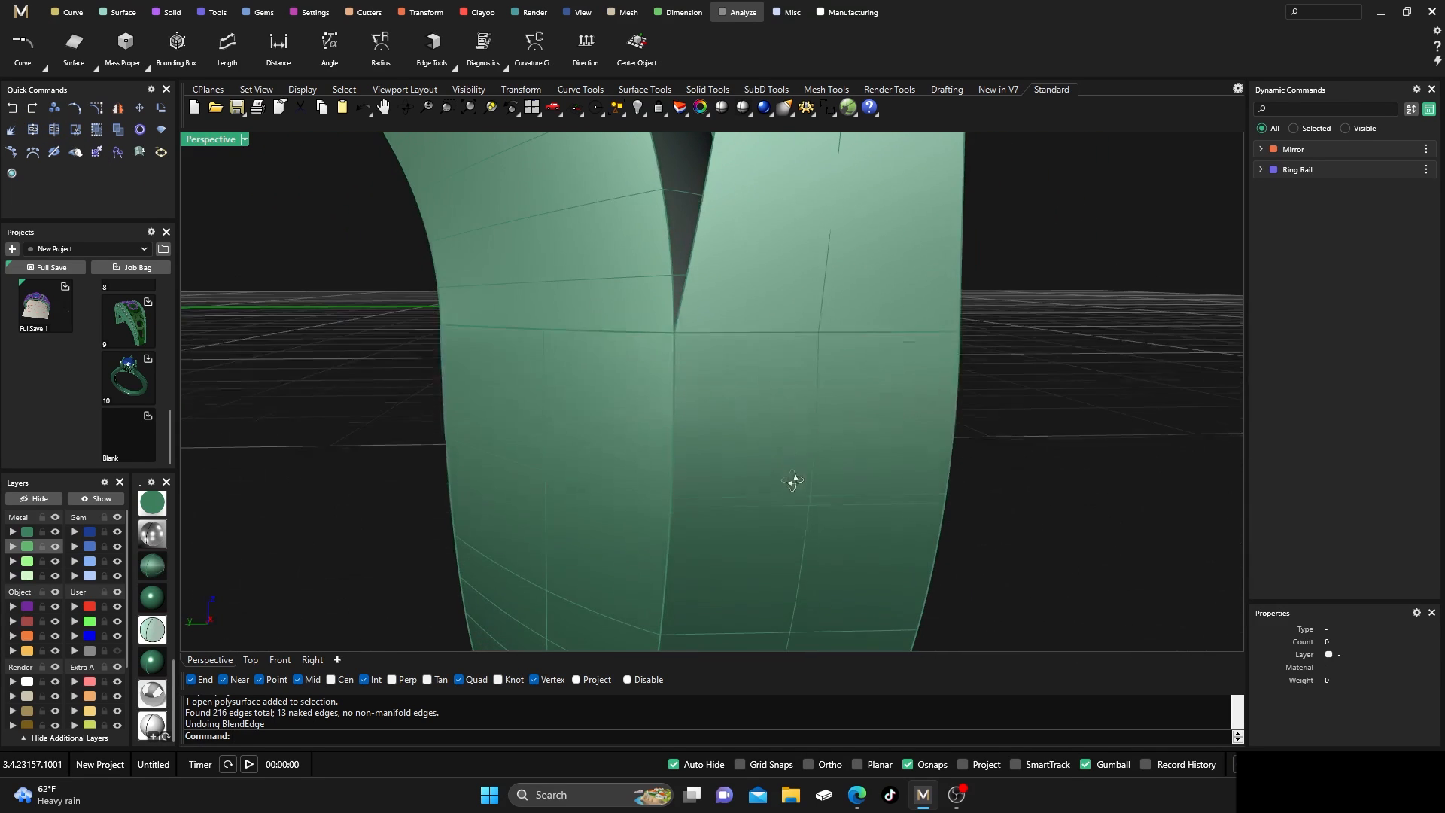
right_click_drag(793, 490, 709, 529)
scroll(711, 520, "down", 5)
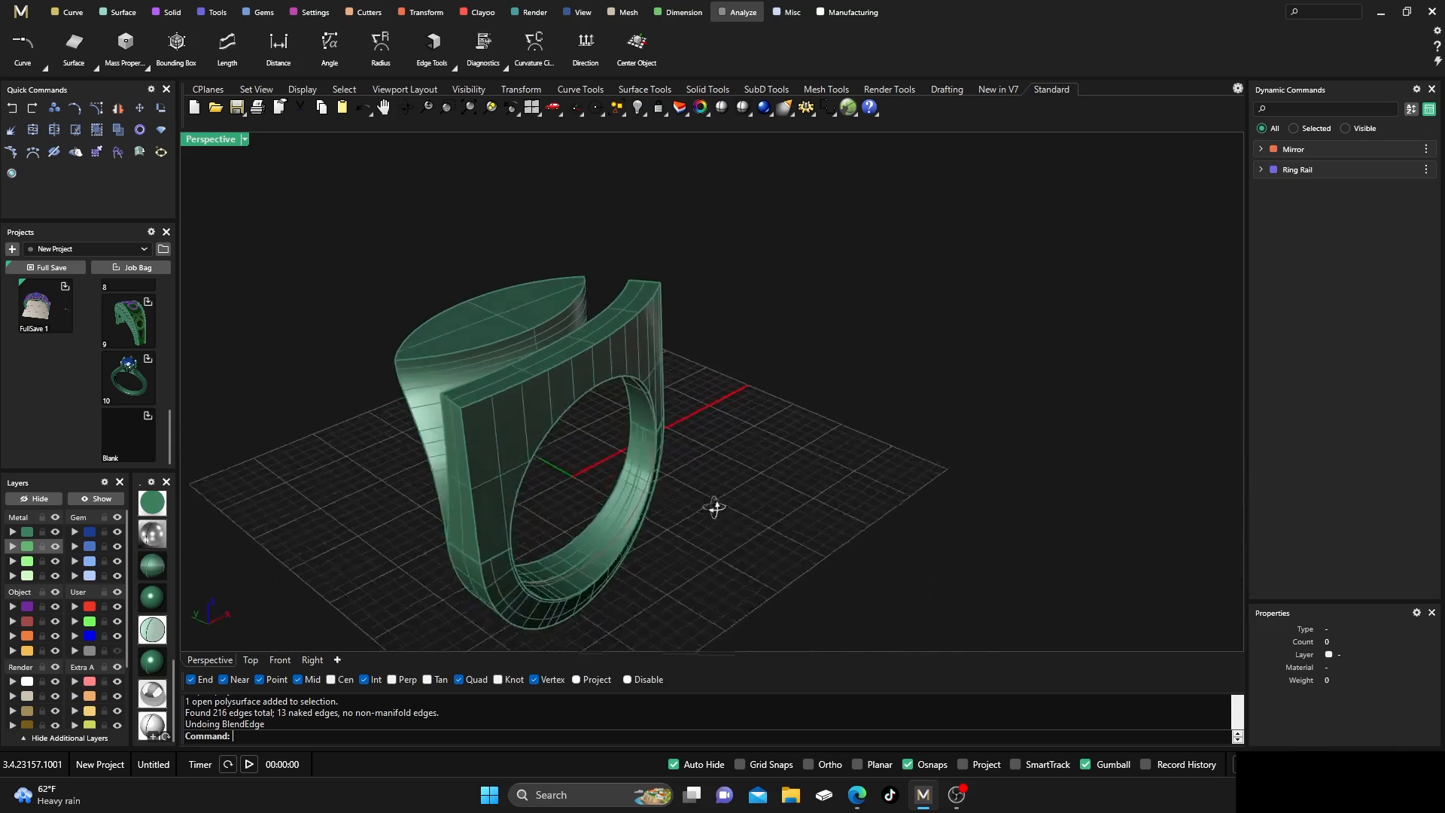
left_click(71, 12)
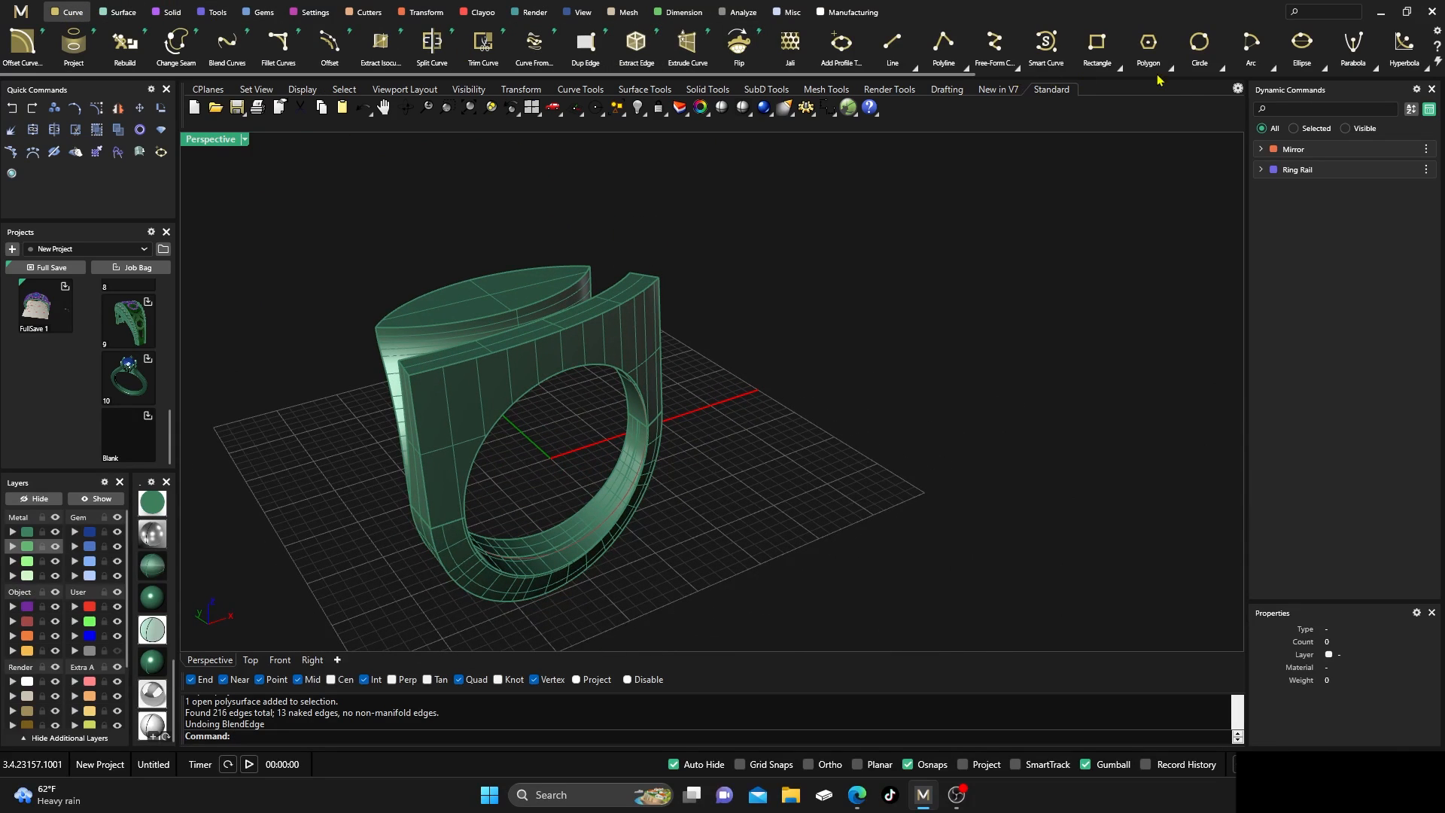
Start an edge blend of radius 0.2 on the flat upper side's top and vertical edges, the split edges and the pointed top
left_click(164, 12)
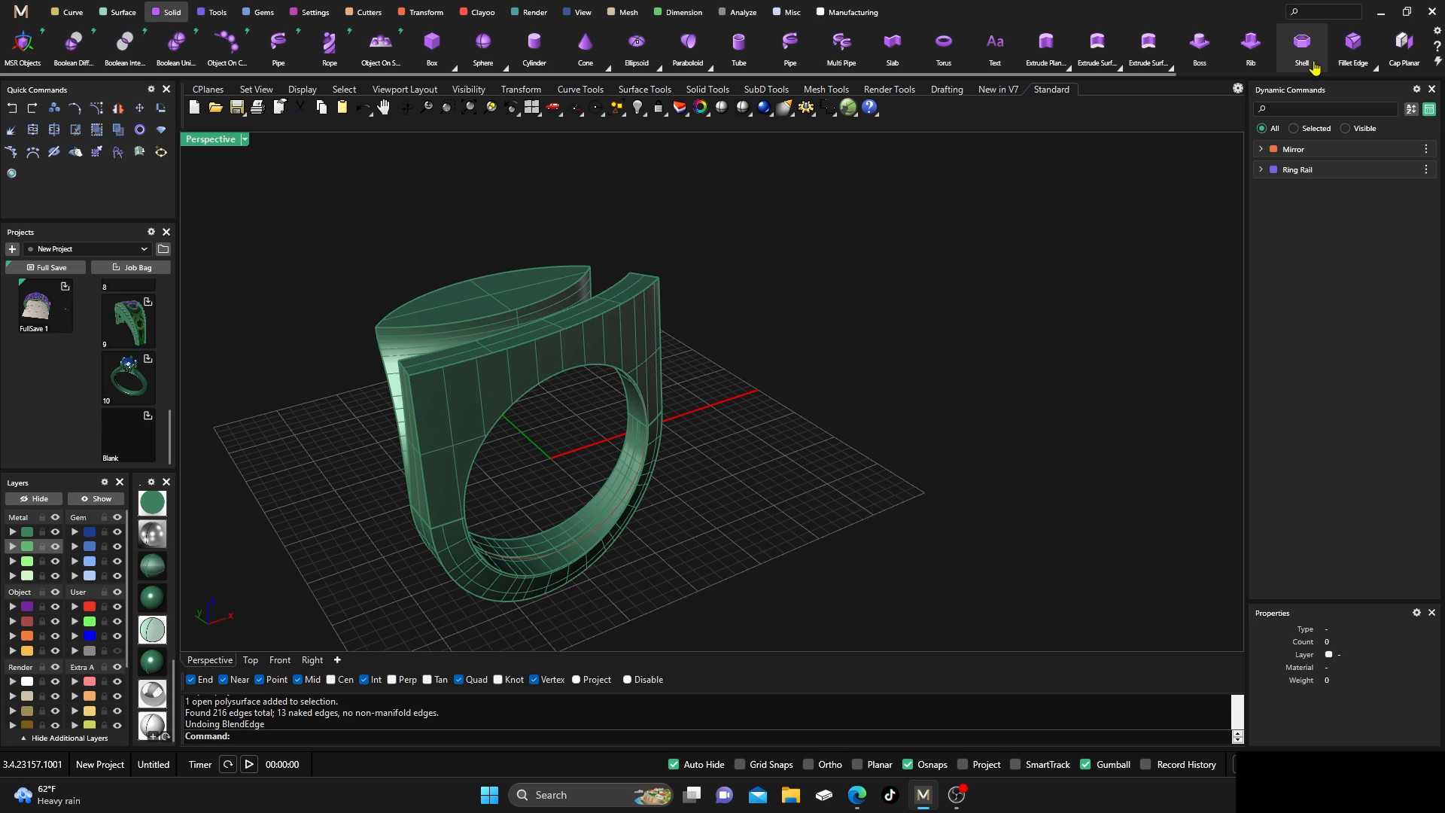
left_click(1374, 66)
left_click(1364, 86)
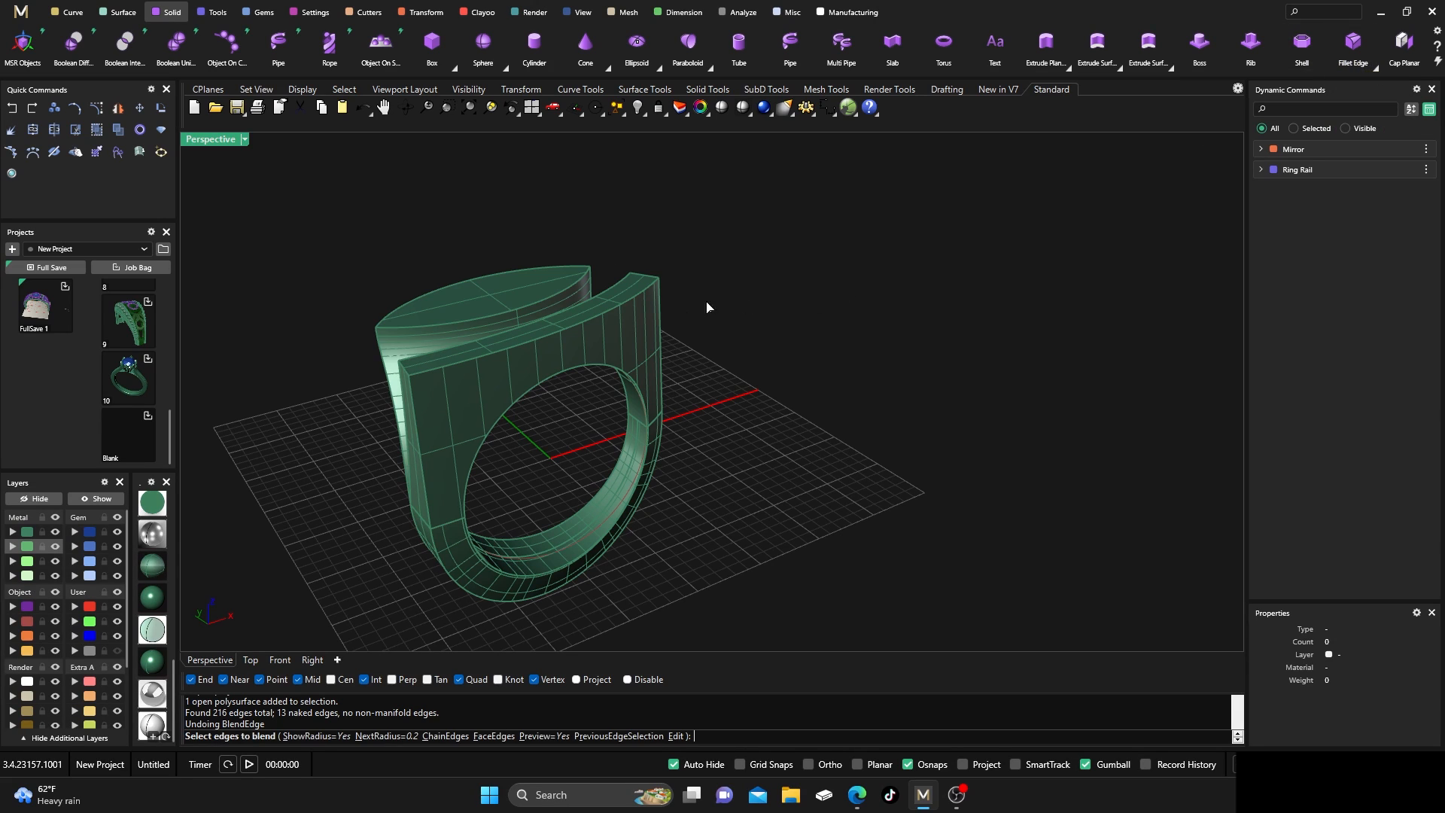
left_click(442, 367)
left_click(409, 375)
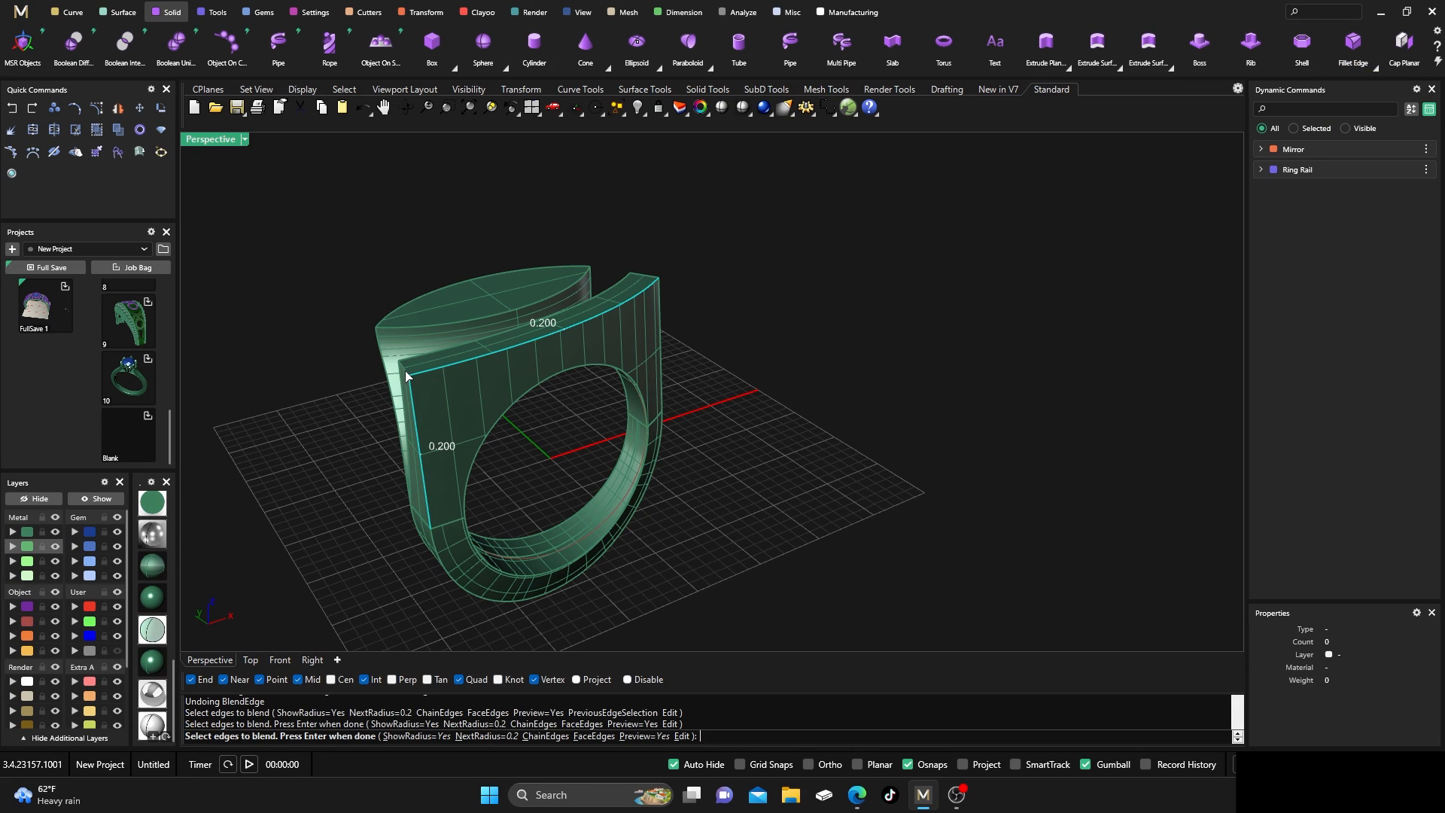
left_click(418, 356)
right_click_drag(399, 370, 553, 406)
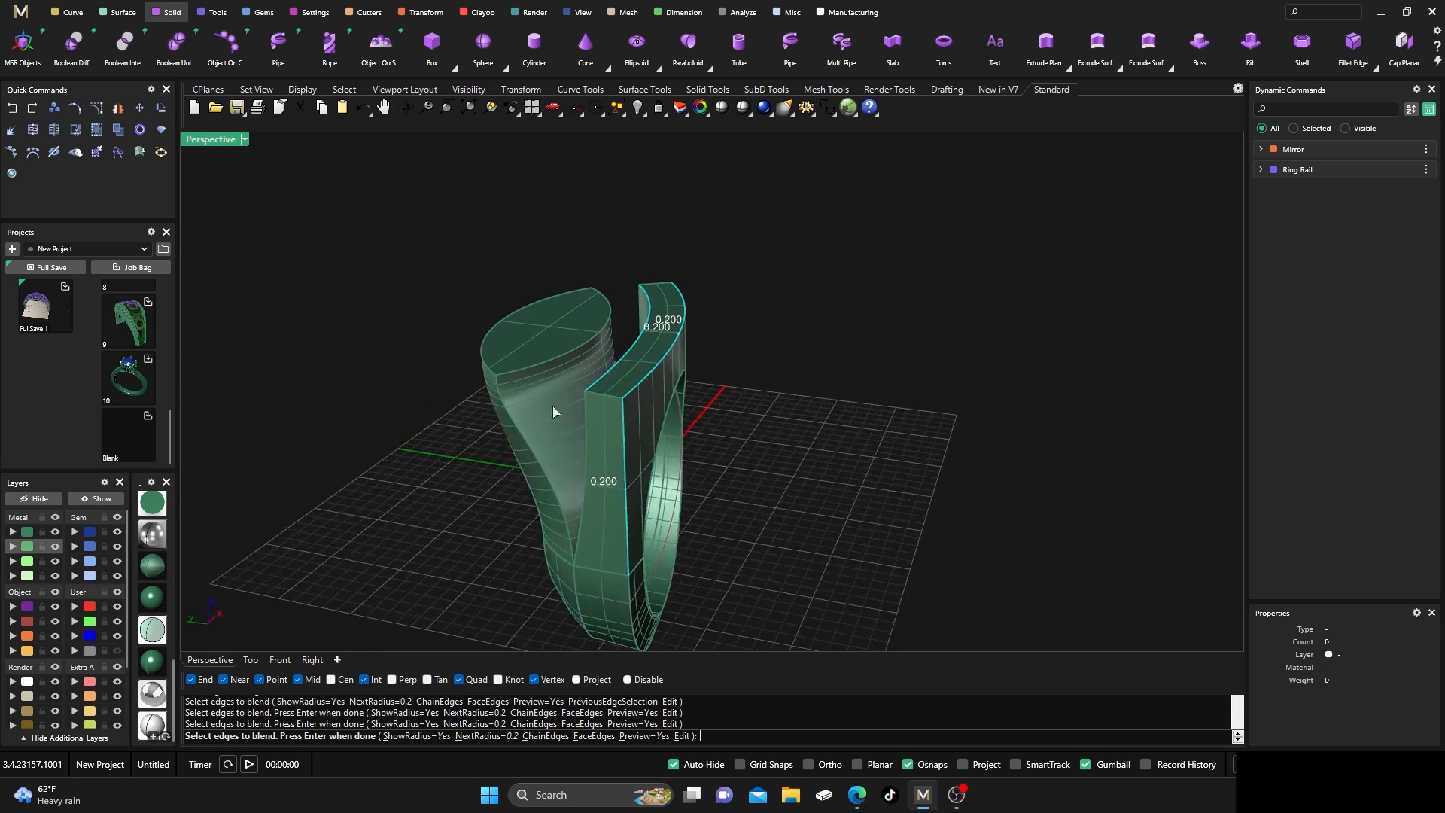
left_click(588, 410)
left_click(520, 419)
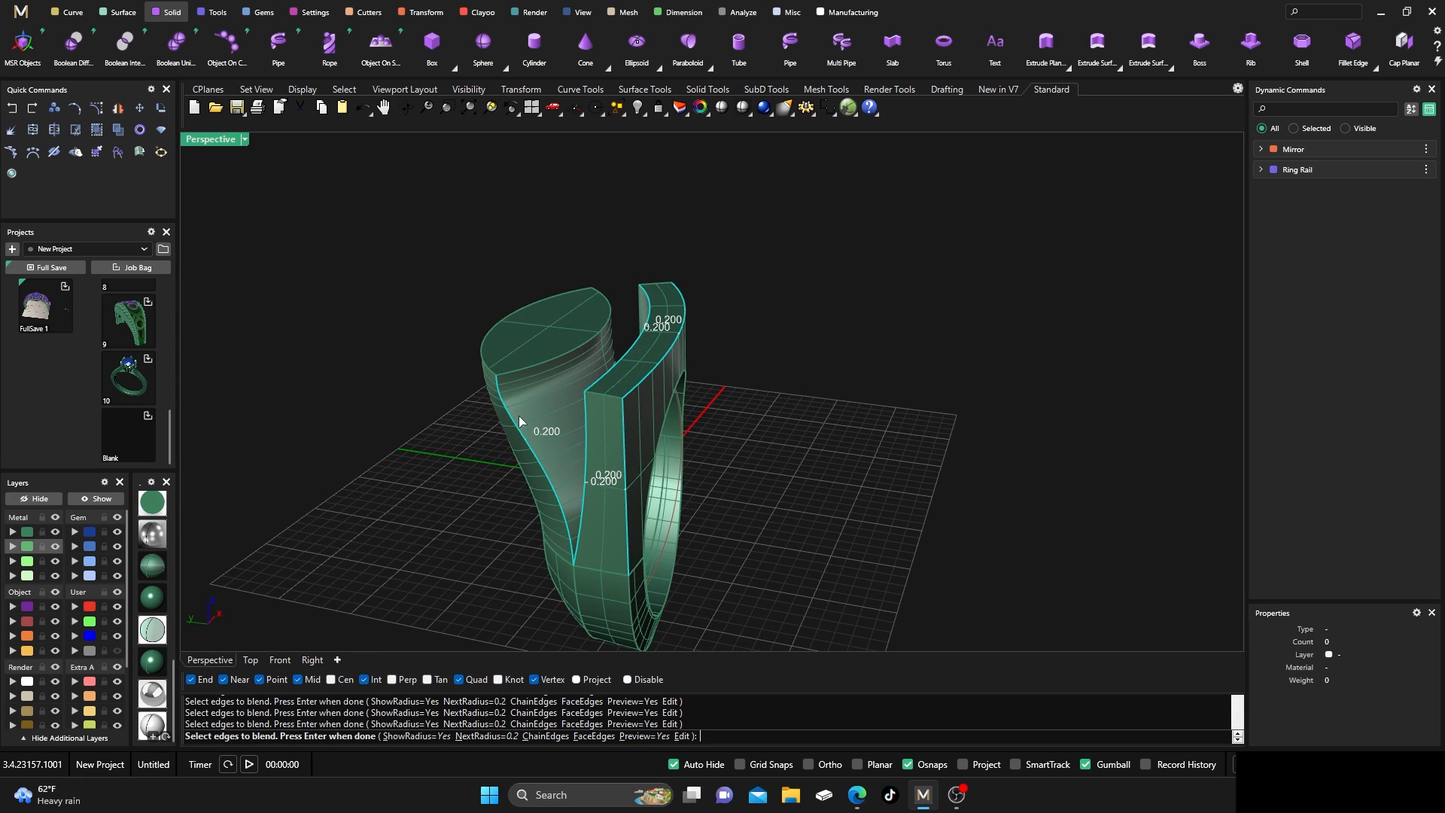
left_click(490, 367)
Add the remaining pointed-top edges, the opposite split edges and the outer shank edges to the 0.2 blend selection
right_click_drag(497, 429, 926, 410)
left_click(798, 338)
left_click(810, 336)
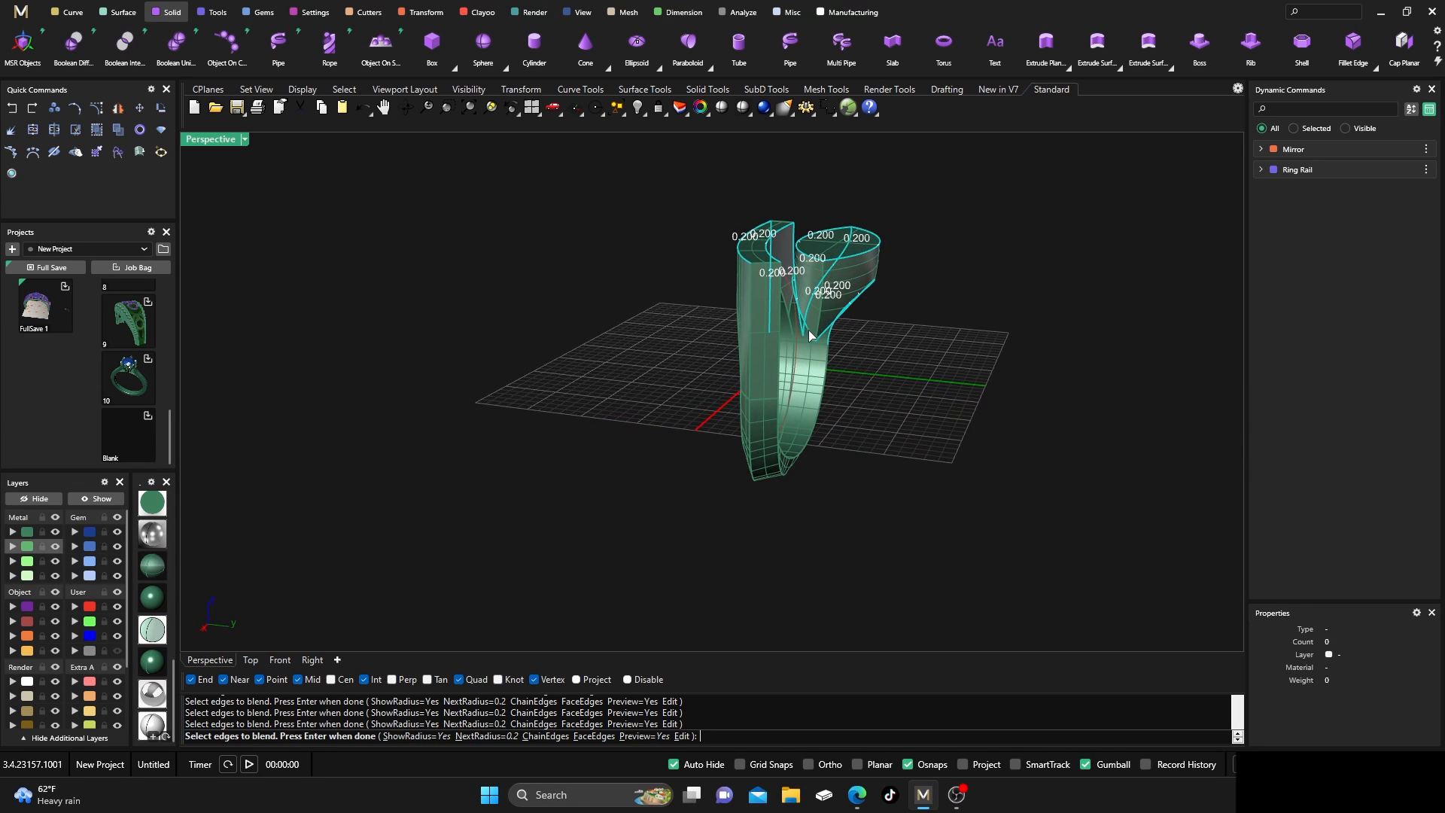
left_click(779, 390)
right_click_drag(746, 396, 733, 370)
left_click(733, 369)
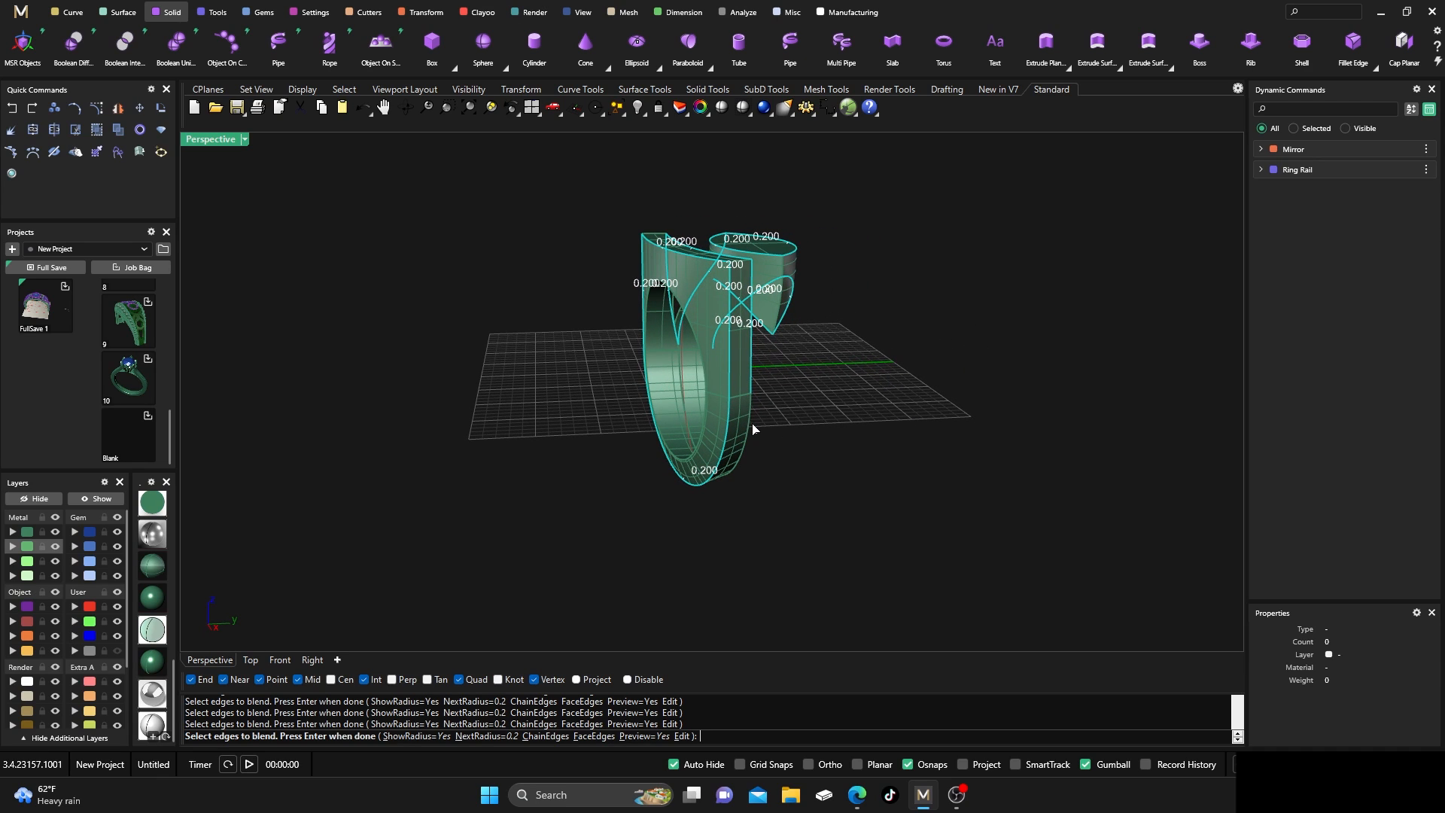
left_click(717, 395)
left_click(706, 376)
Include the finger-hole edges and the flat side's remaining end edge in the 0.2 blend selection
mouse_move(641, 464)
right_mouse_down()
mouse_move(735, 461)
mouse_move(644, 443)
right_mouse_up()
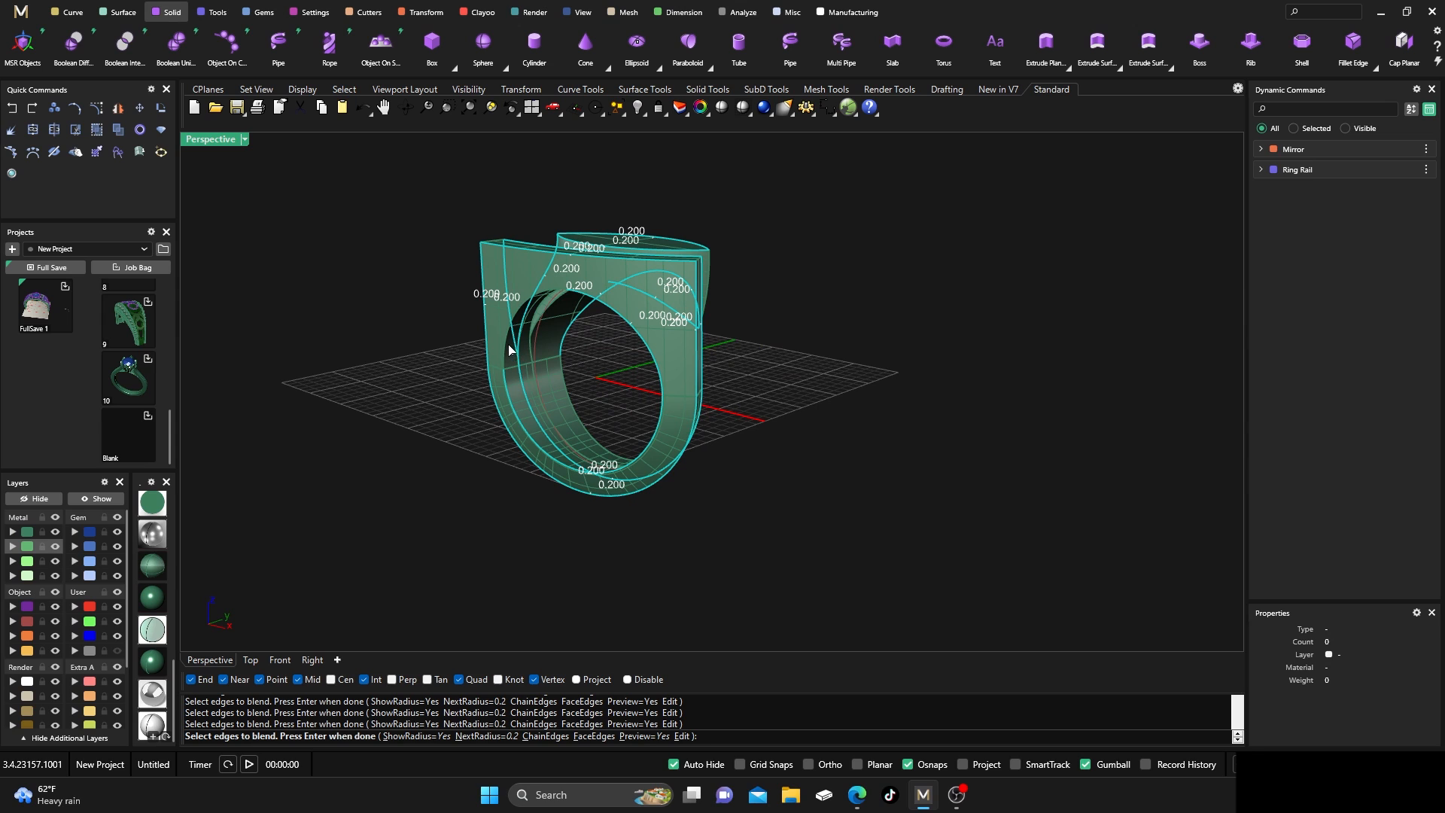
right_click_drag(592, 337, 615, 383)
right_click_drag(394, 434, 649, 504)
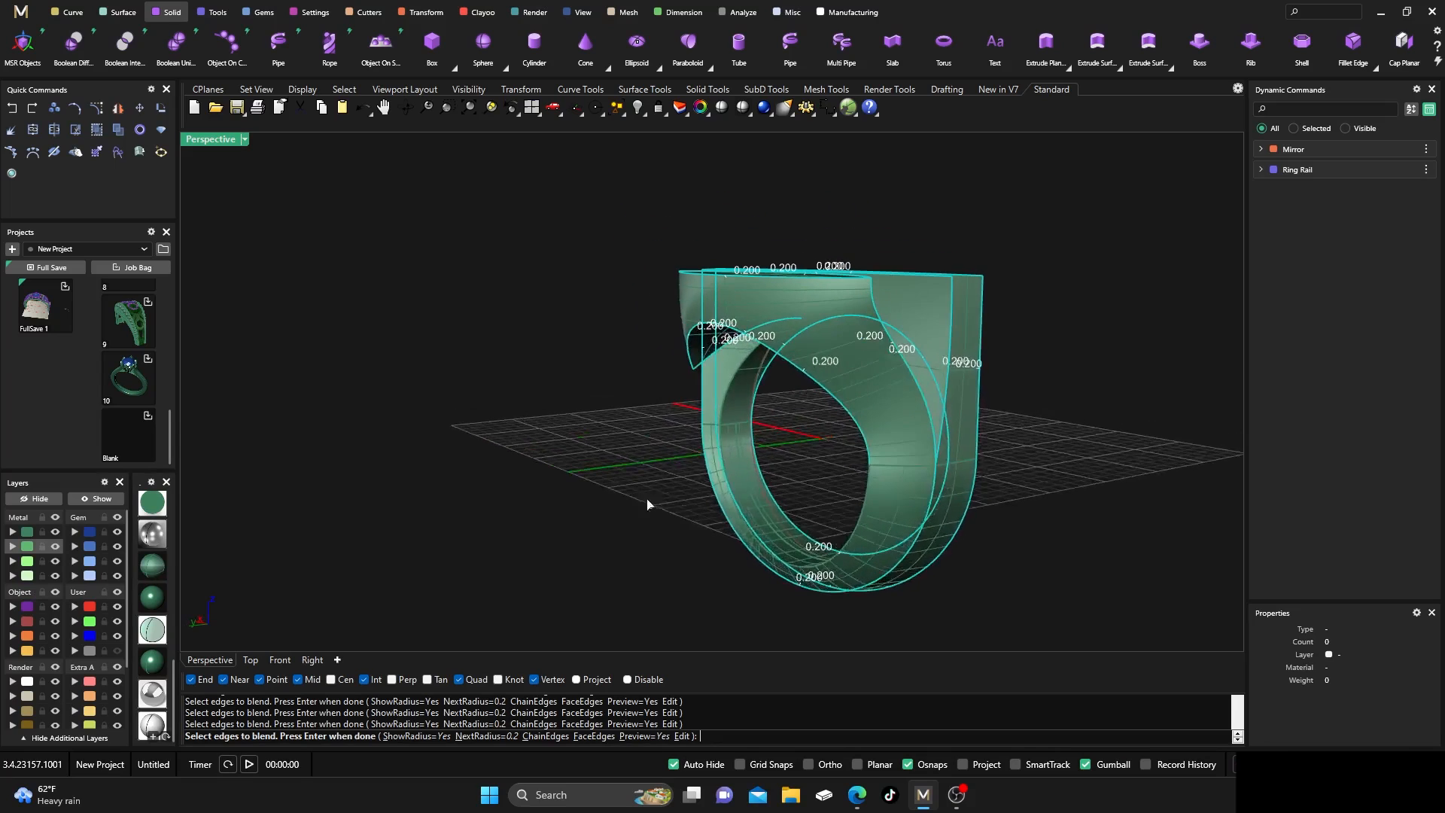
left_click(732, 384)
right_click_drag(744, 526, 420, 413)
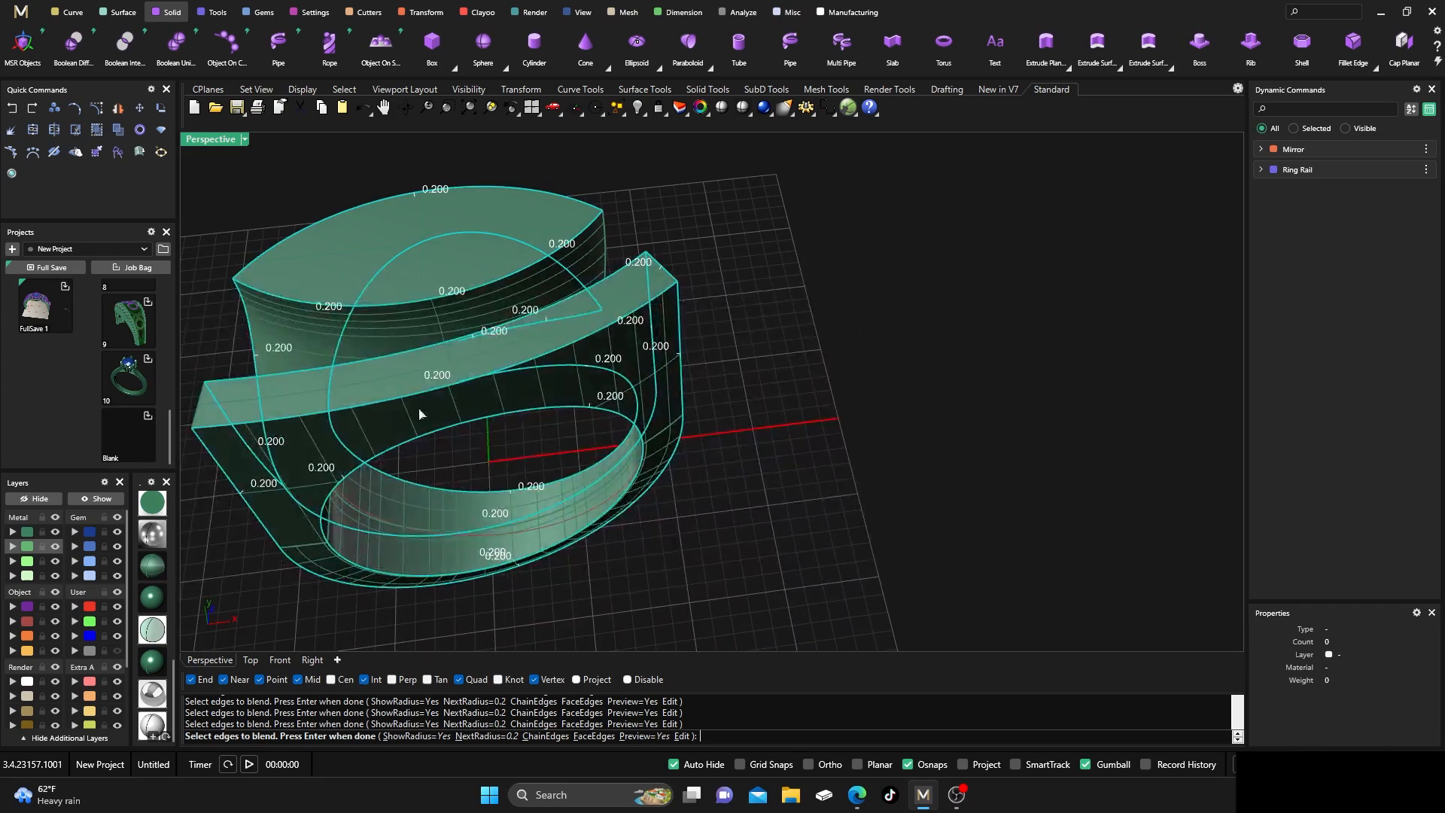
left_click(204, 400)
Complete the edge selection inside the finger hole and apply the 0.2 blend to all picked edges
right_click_drag(562, 506, 507, 490)
scroll(697, 365, "up", 3)
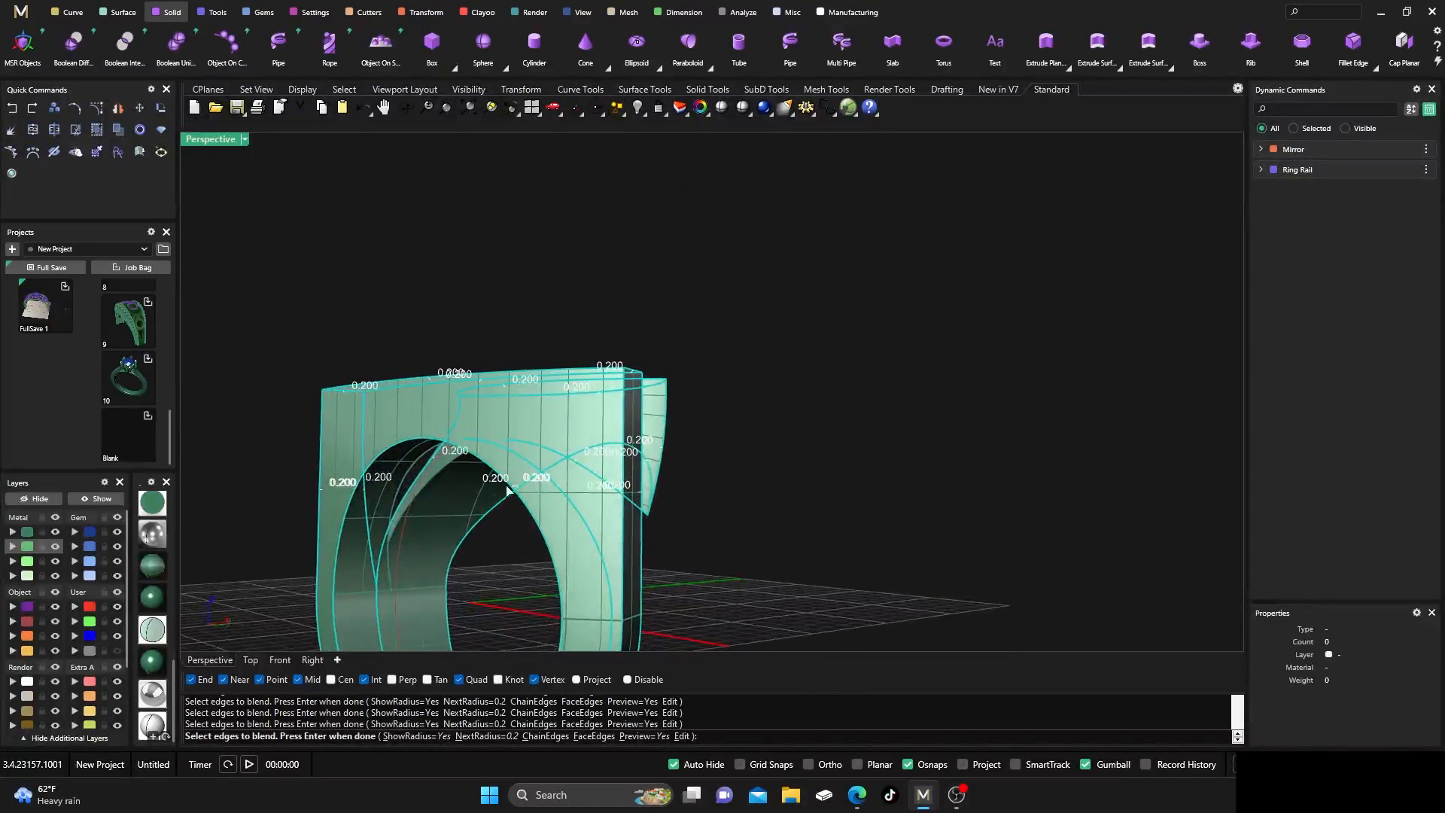
left_click(439, 478)
key("Return")
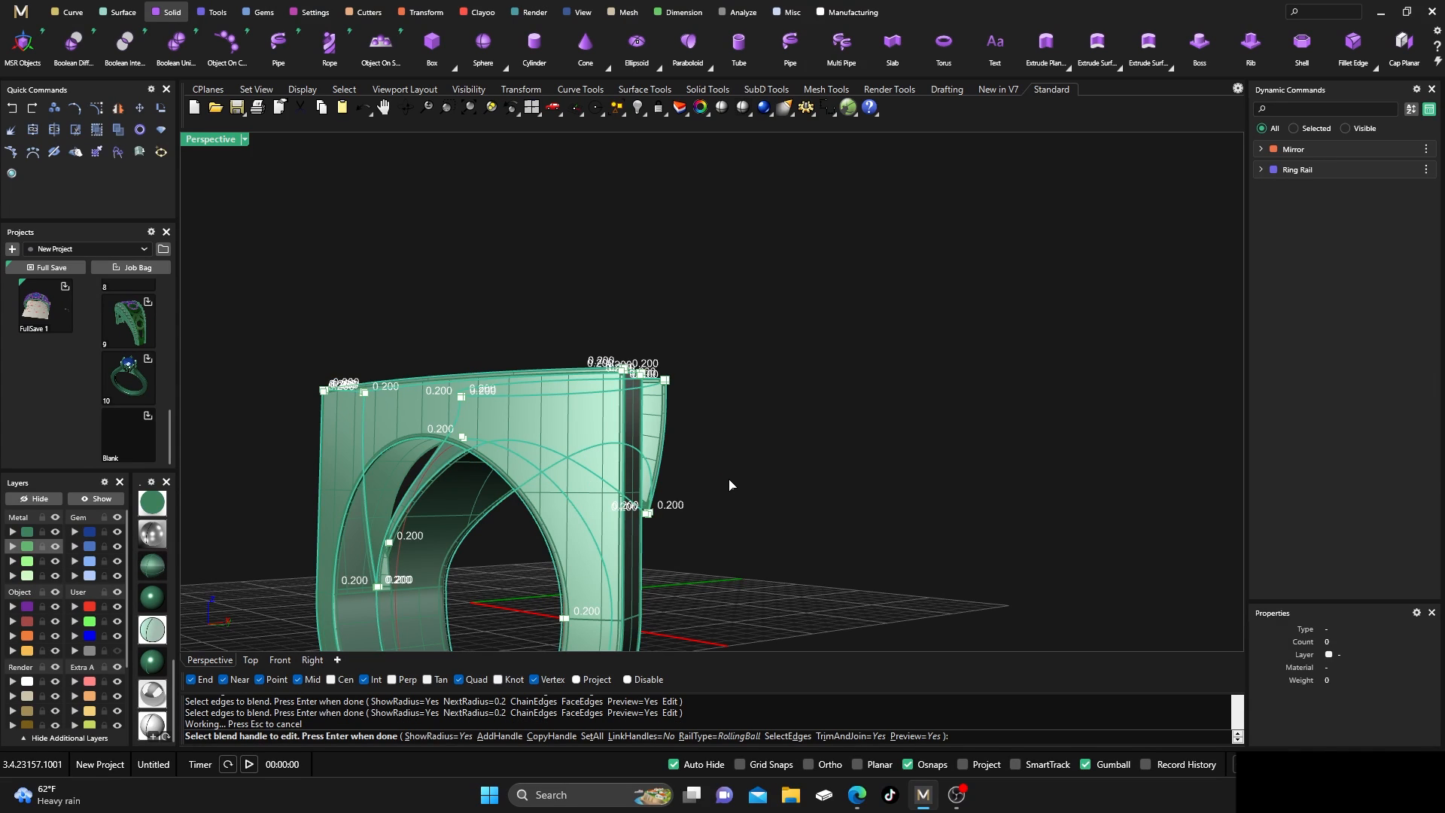
right_click_drag(730, 484, 792, 510)
scroll(730, 489, "up", 3)
key("Return")
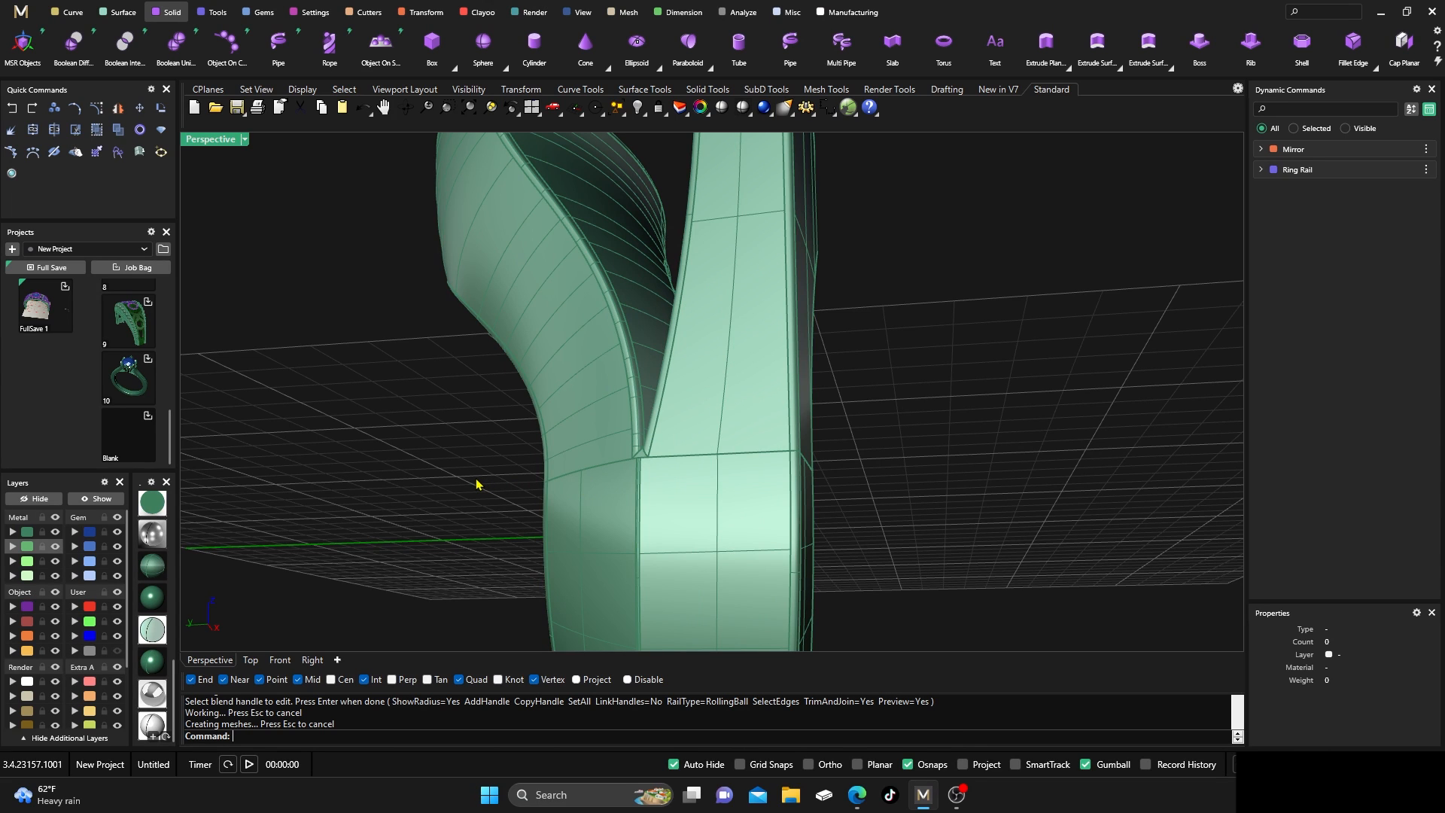
Select the blended ring and run an edge analysis for naked edges
scroll(476, 484, "down", 10)
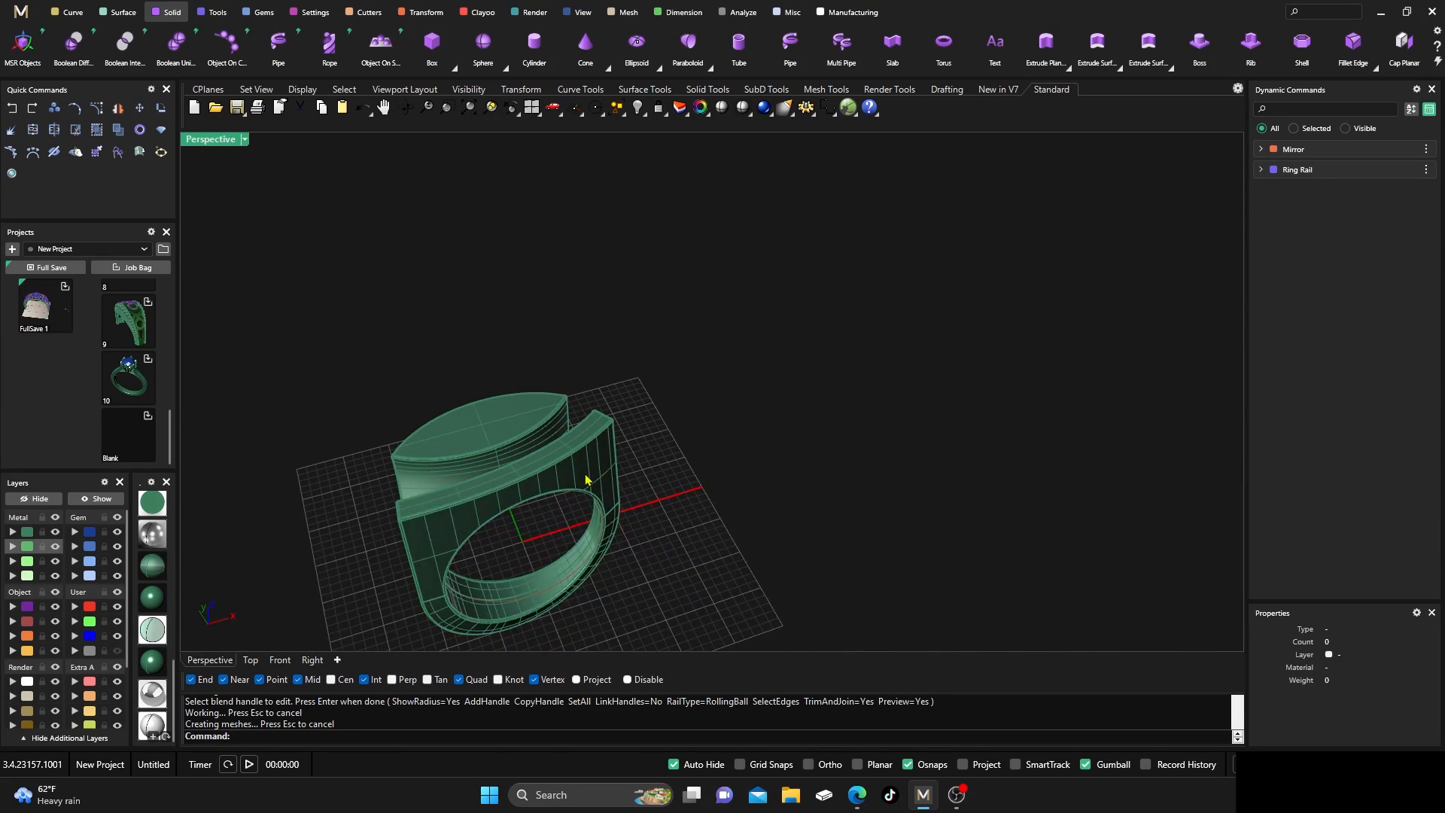
left_click(586, 479)
left_click(788, 12)
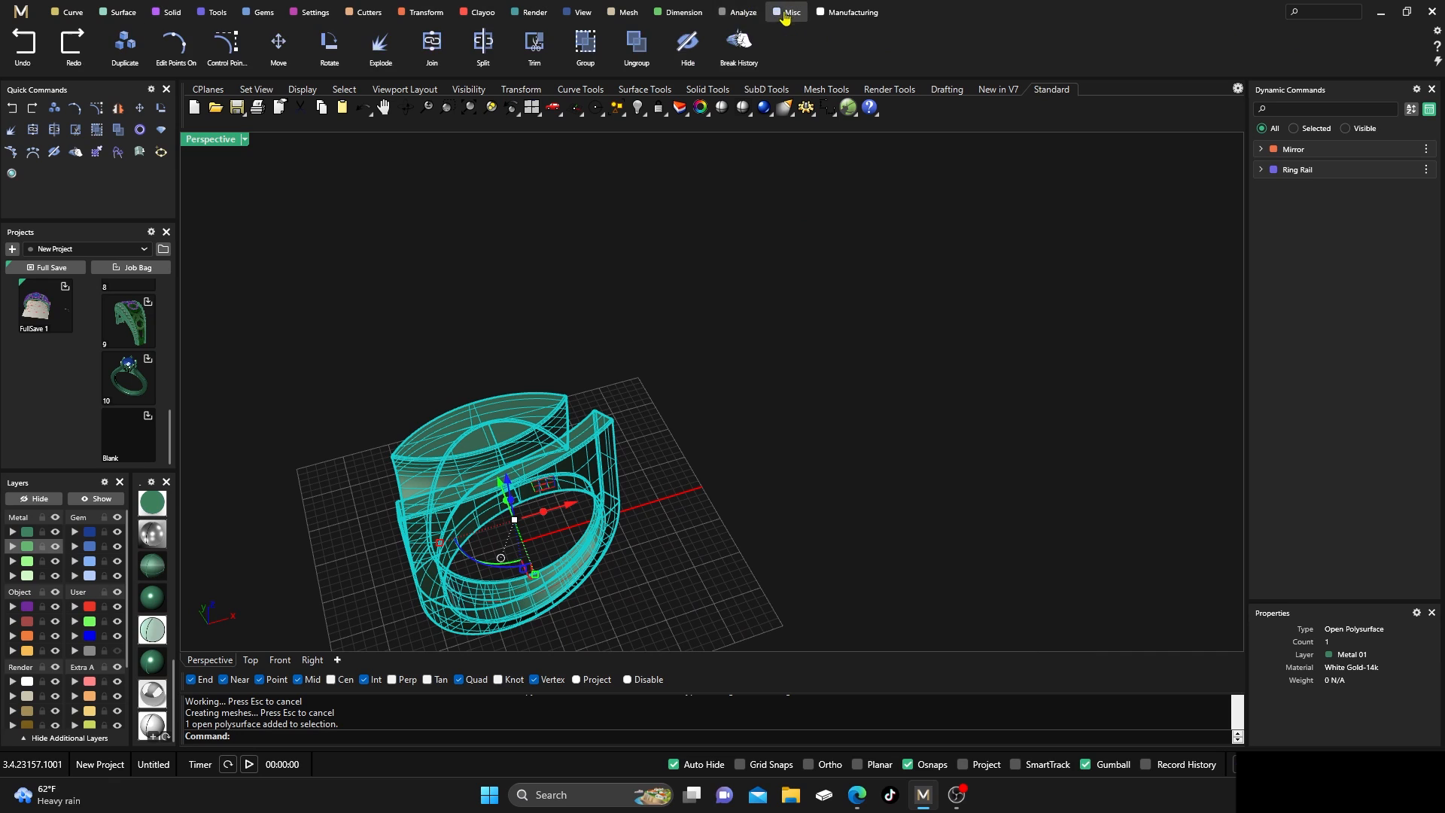
left_click(729, 13)
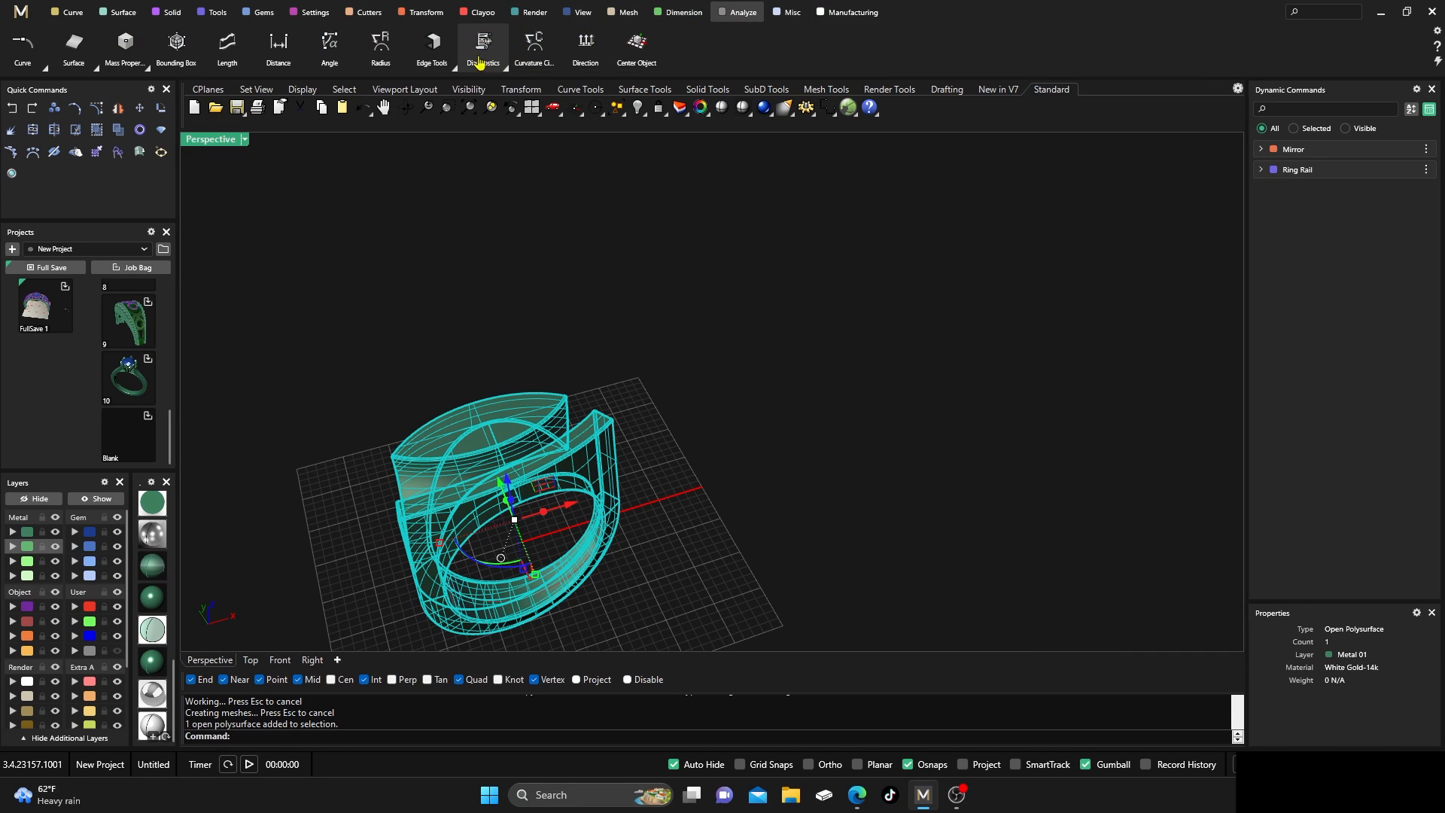
left_click(454, 67)
left_click(451, 132)
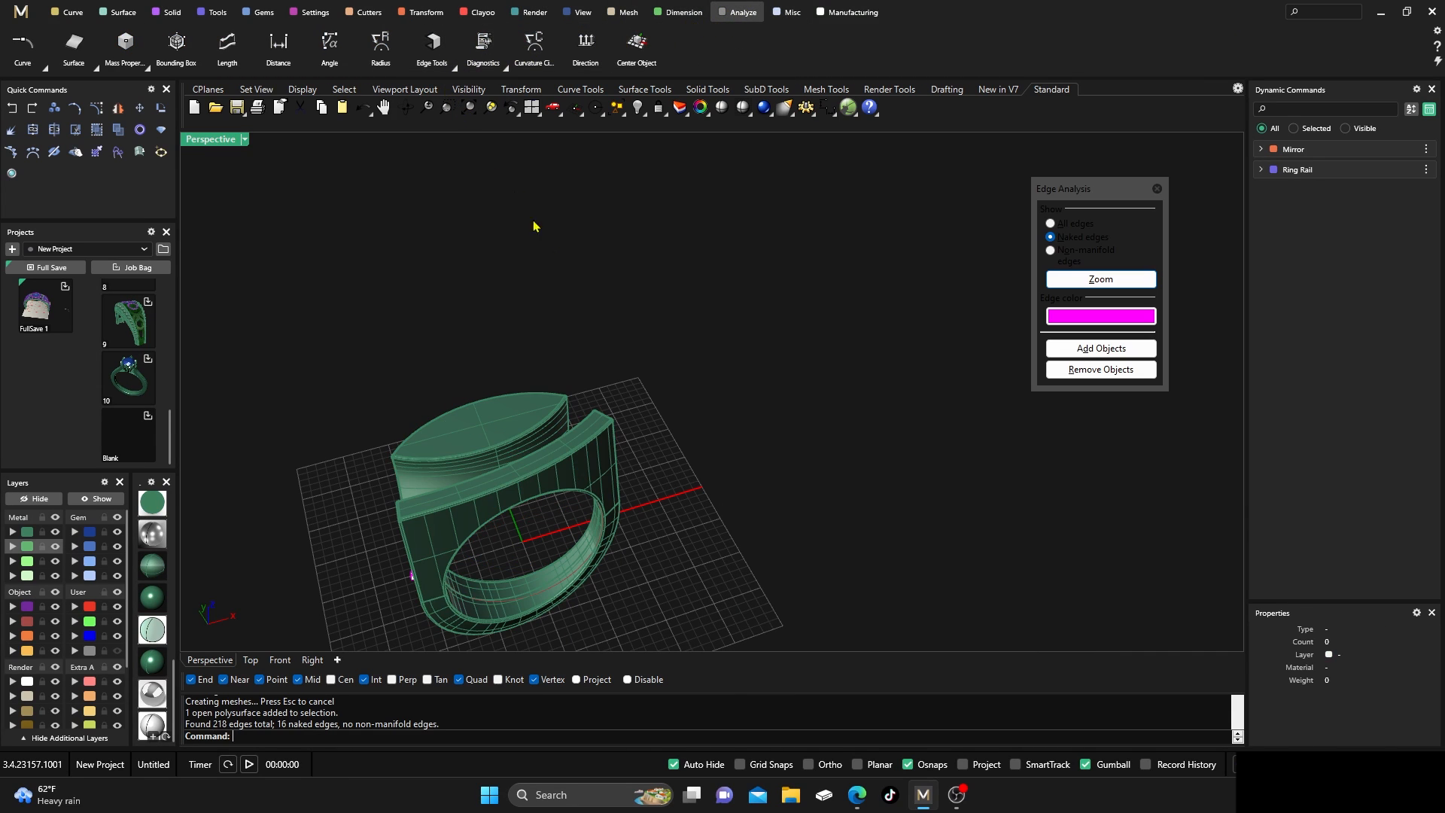
Examine the naked edges at the split junction and along the finger hole
right_click_drag(583, 507, 688, 395)
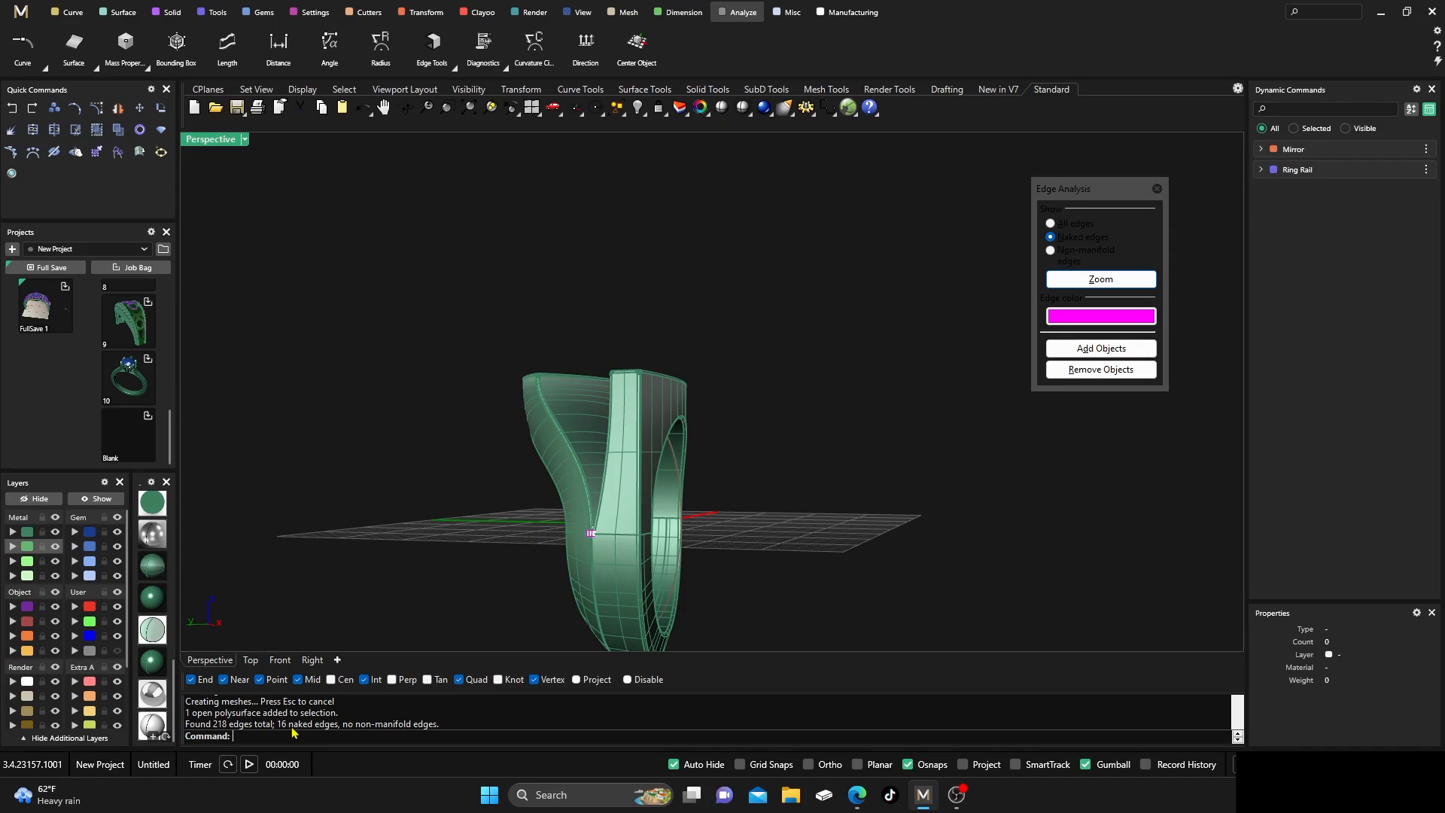
scroll(506, 584, "up", 8)
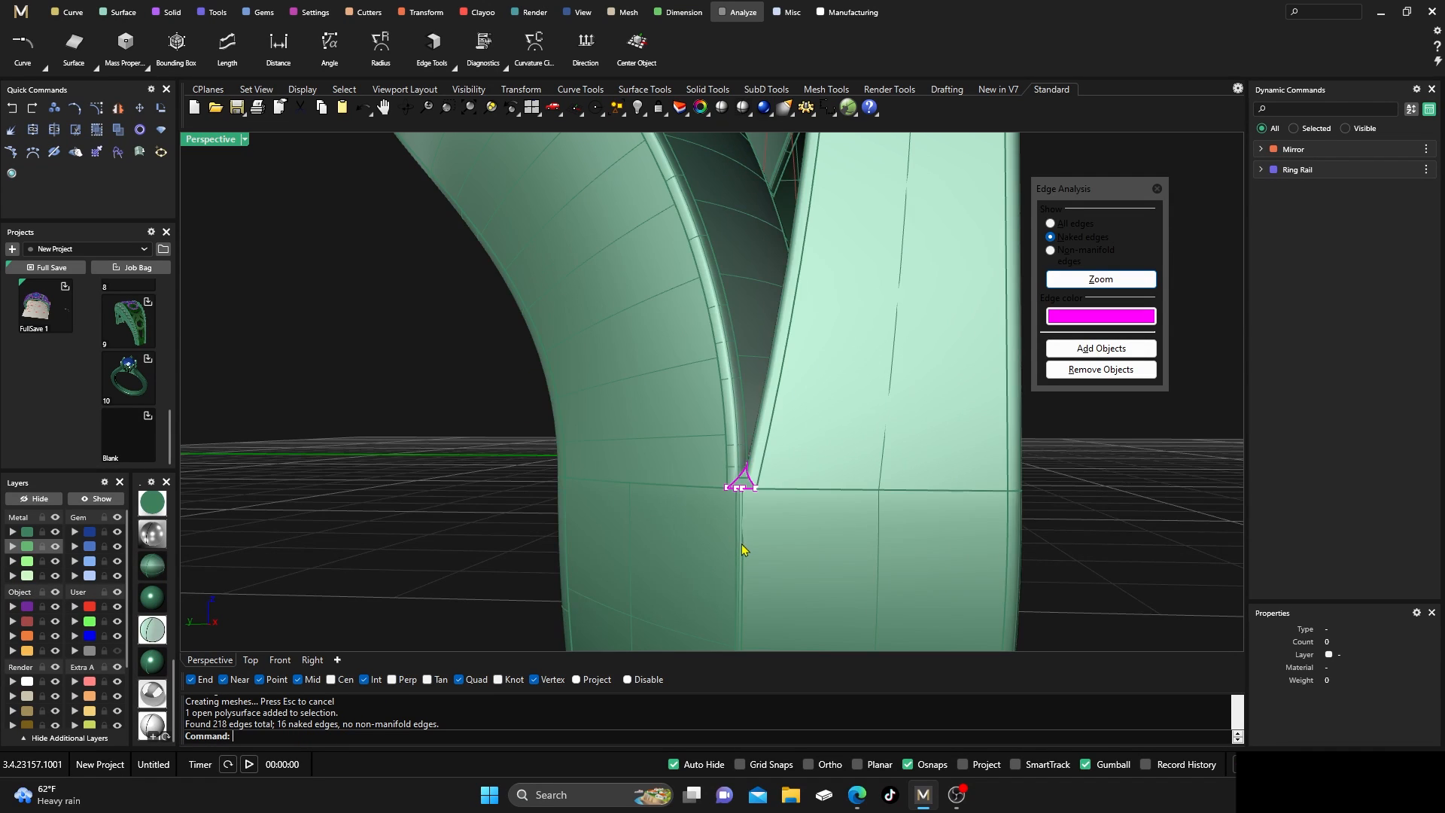
scroll(767, 528, "down", 8)
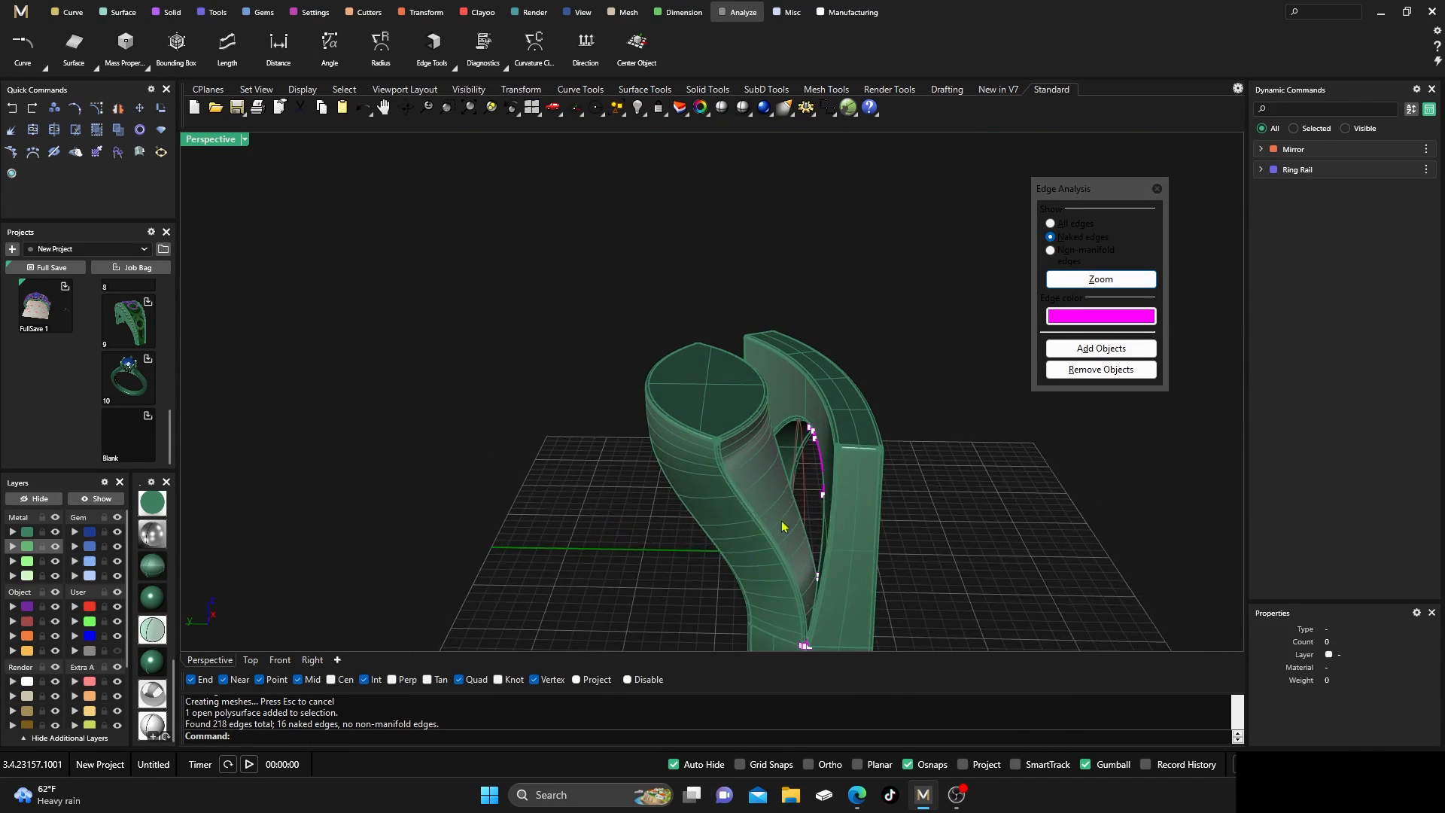
scroll(881, 397, "up", 8)
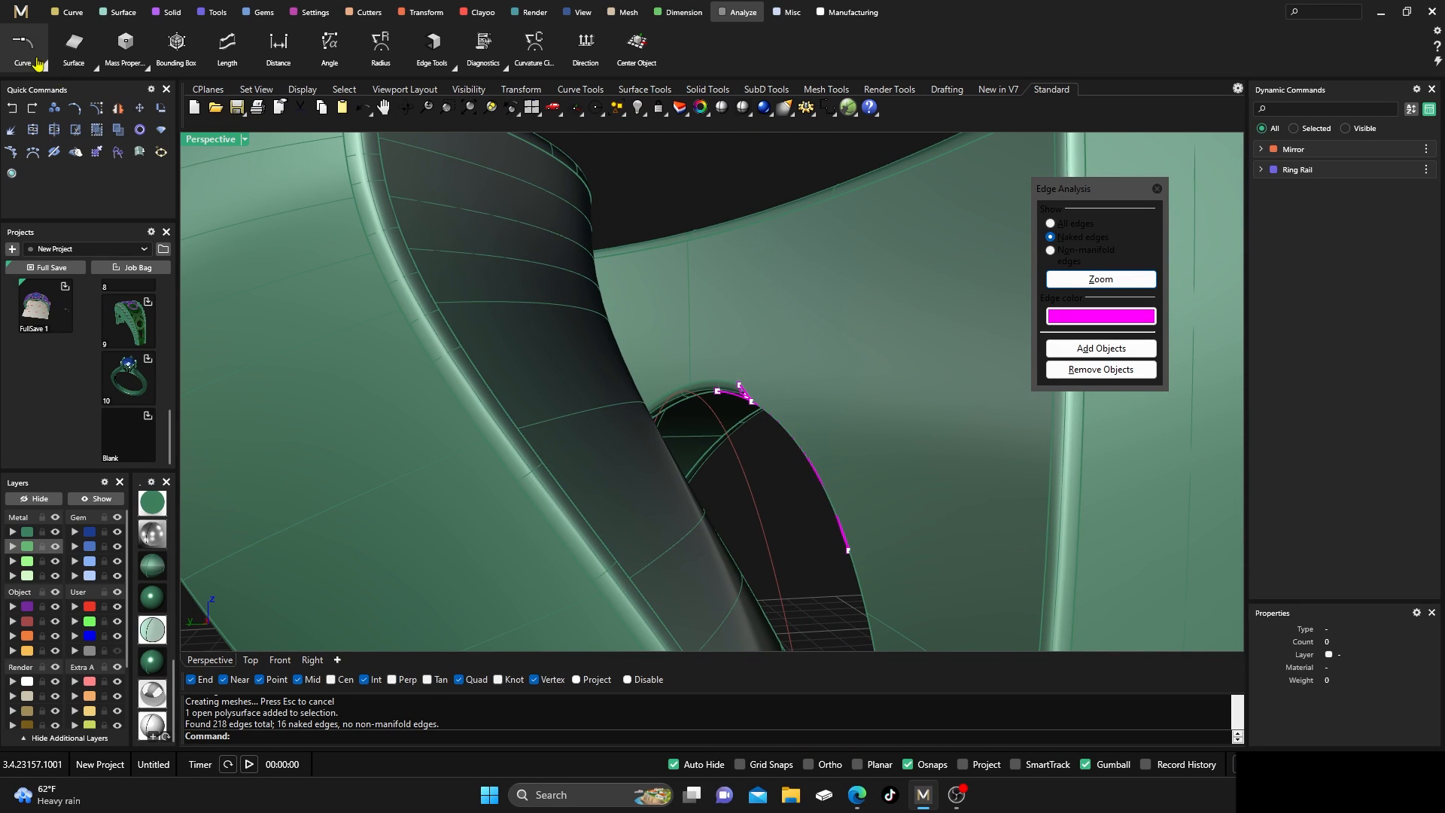
Undo the latest edge blend on the ring and close the edge analysis
left_click(12, 113)
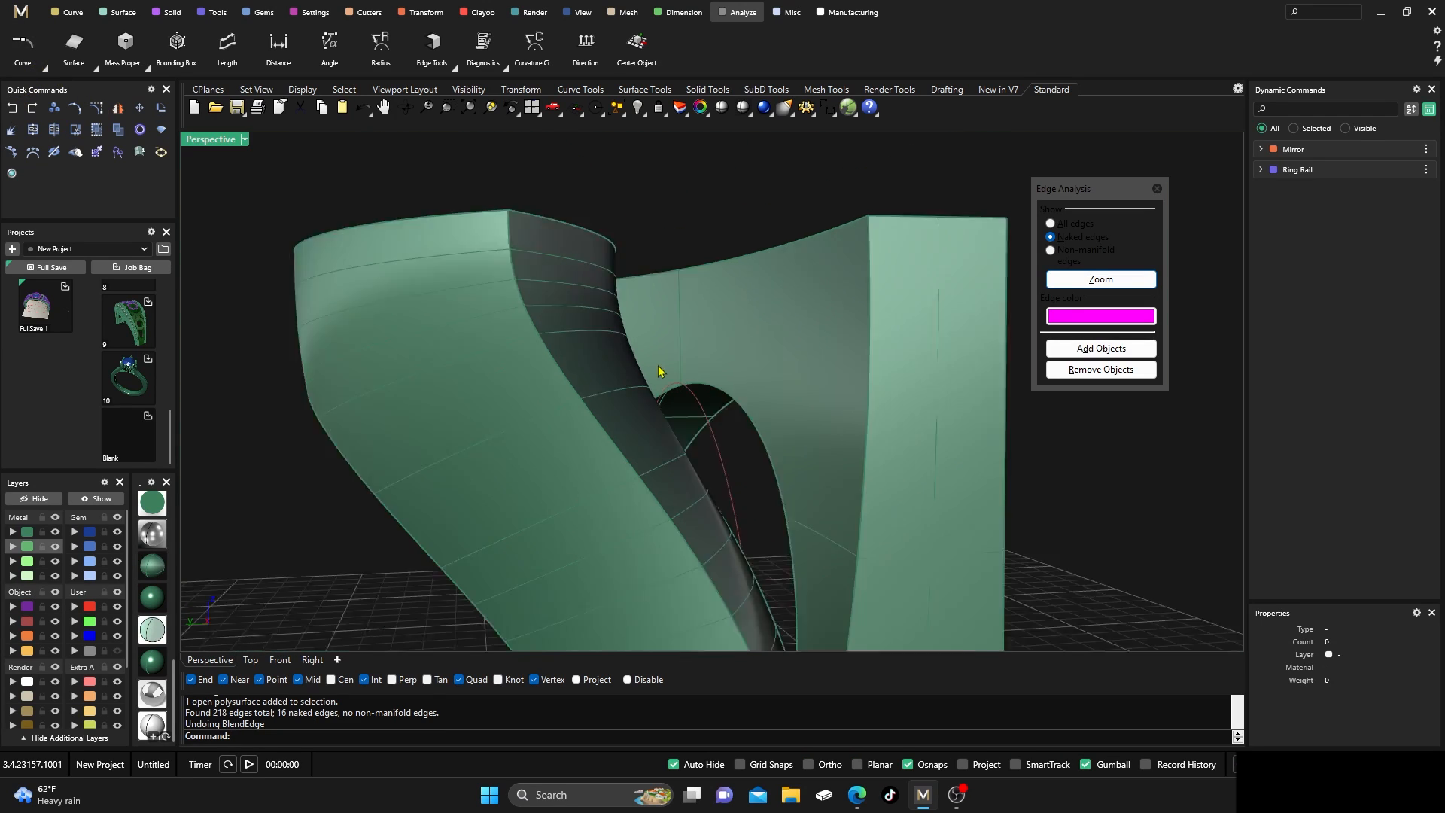
left_click(1157, 190)
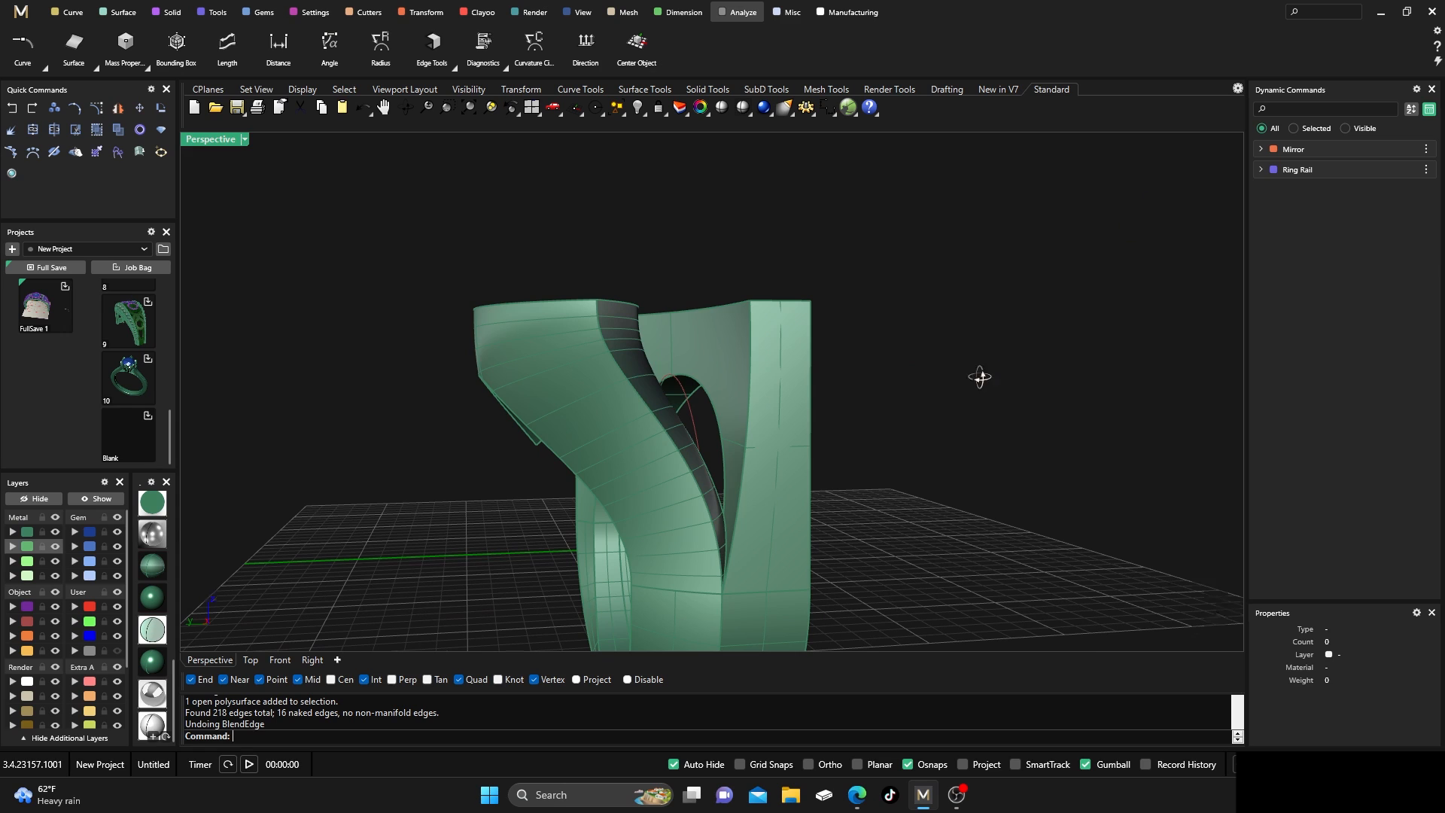
right_click_drag(981, 376, 837, 433)
scroll(860, 432, "down", 4)
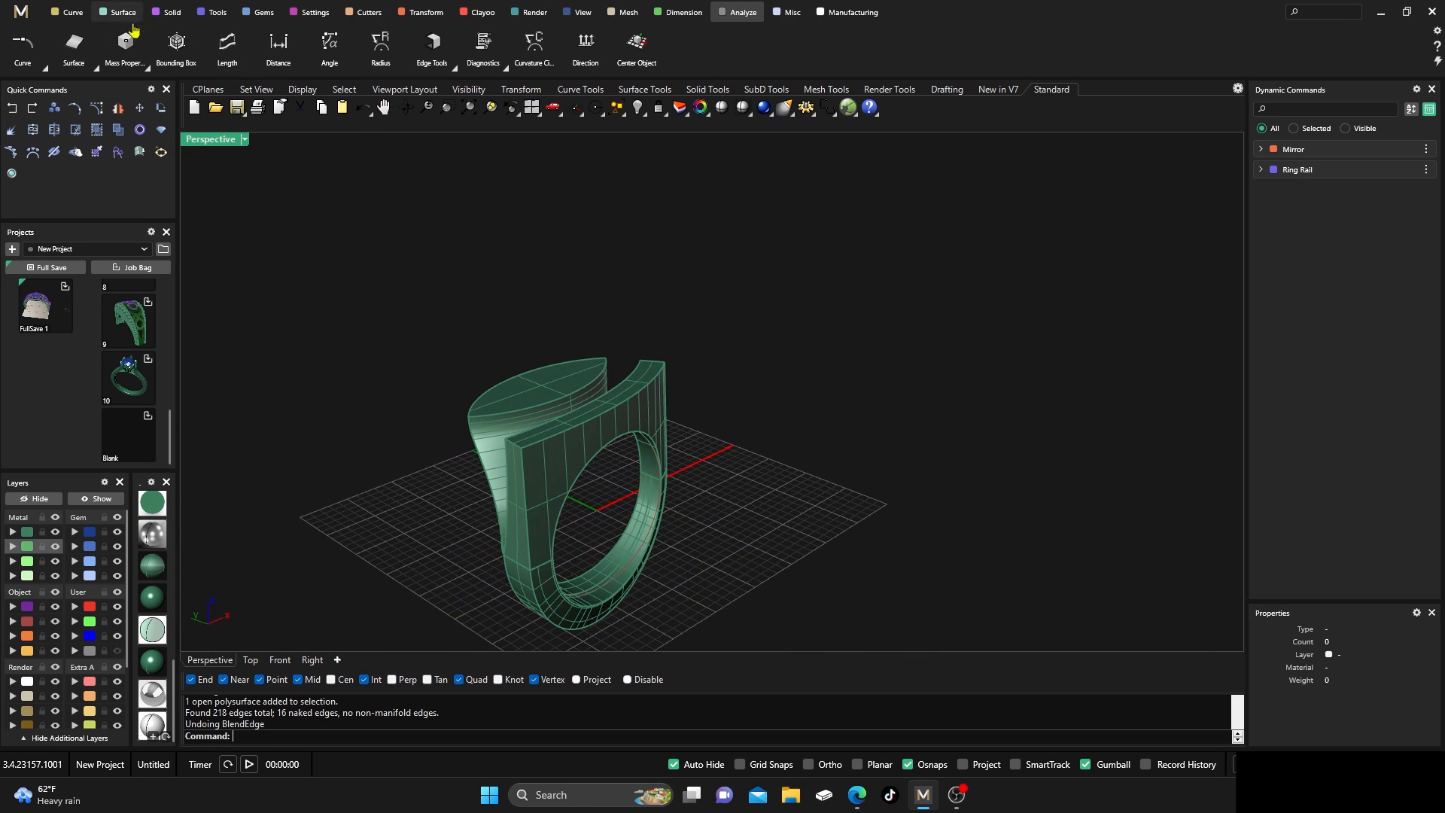
Start a new edge blend with radius 0.2 and pick the flat upper side's four top edges and its outer vertical edge
left_click(168, 13)
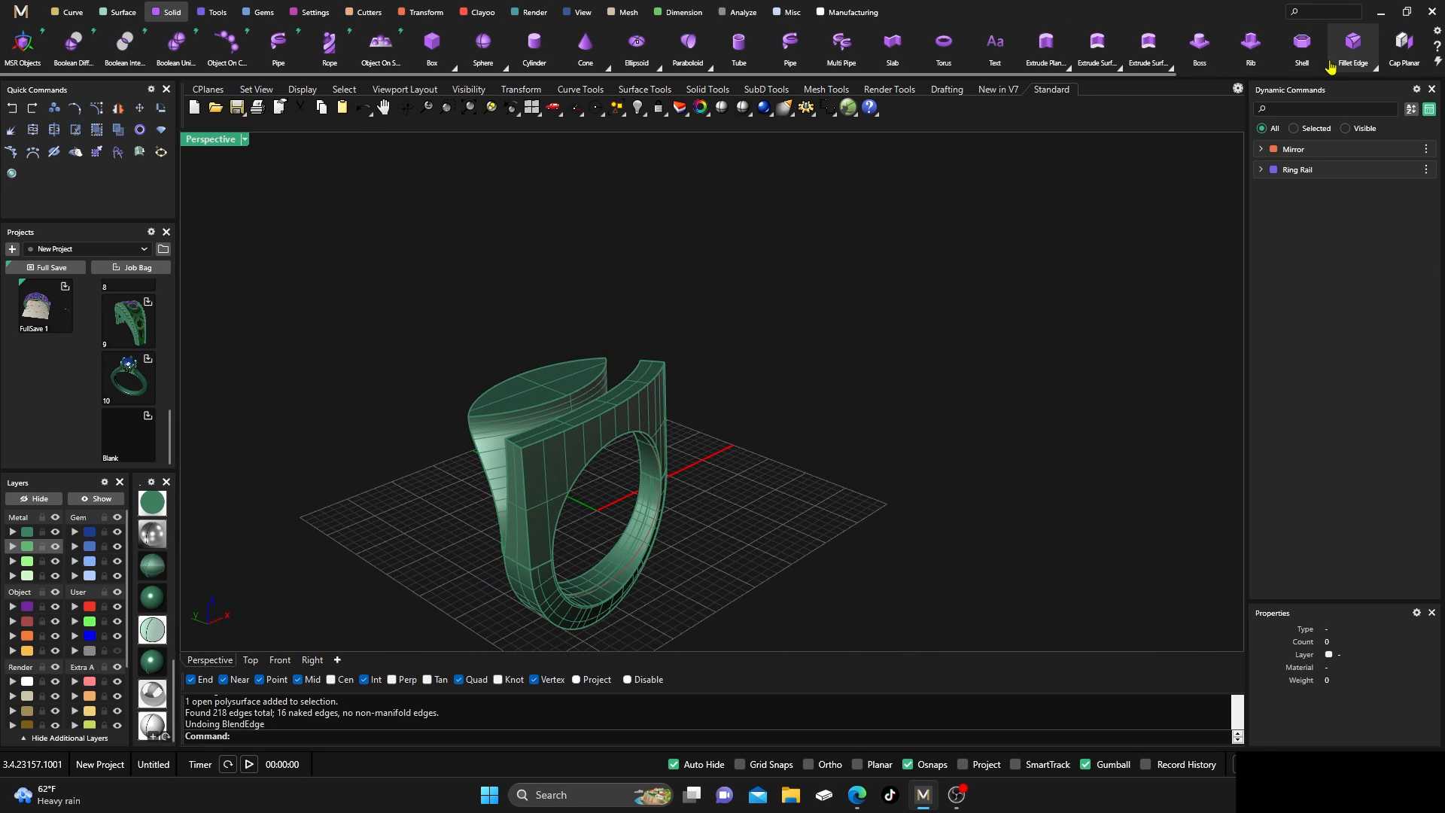
left_click(1373, 67)
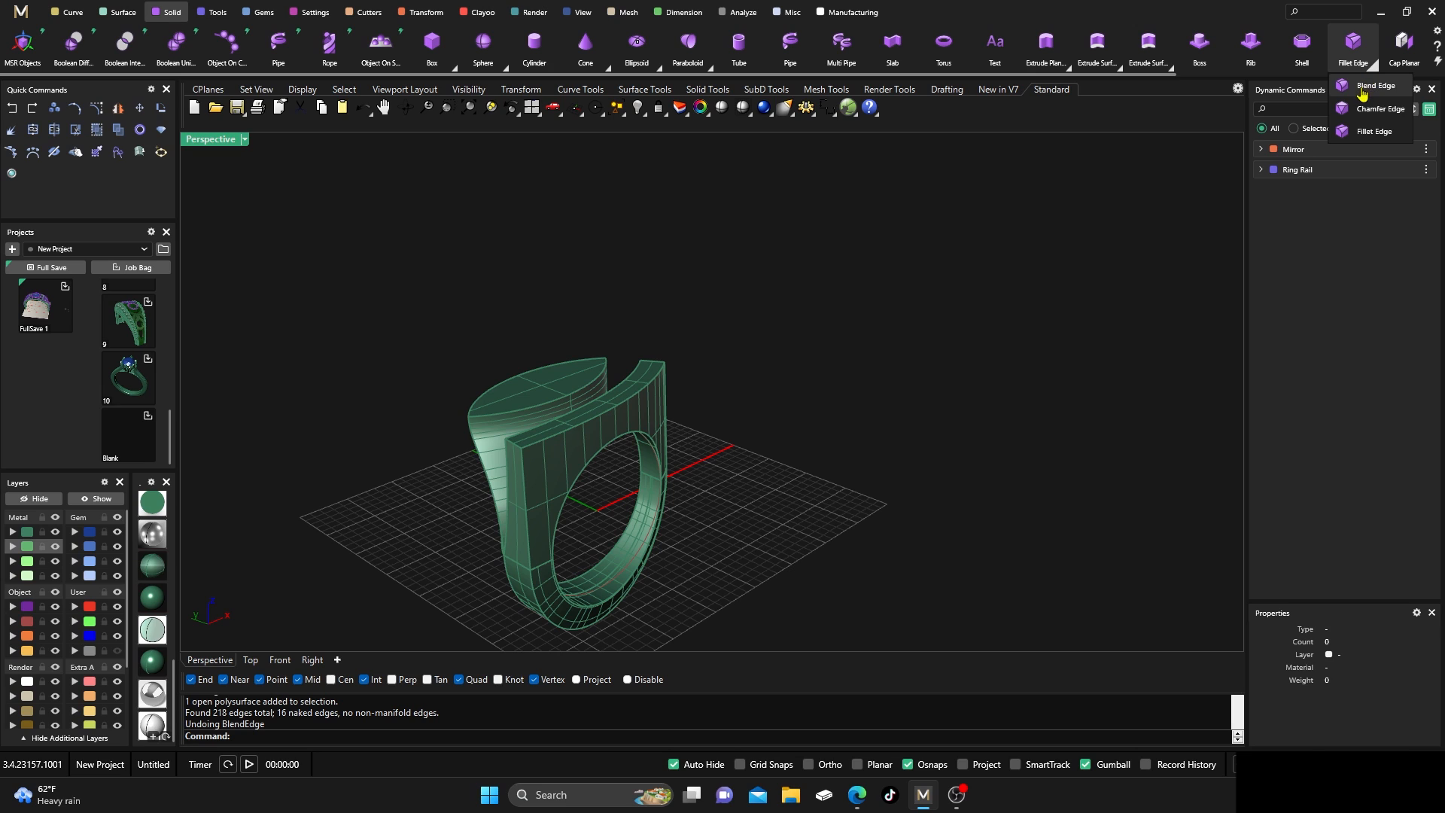
scroll(639, 415, "up", 3)
left_click(560, 395)
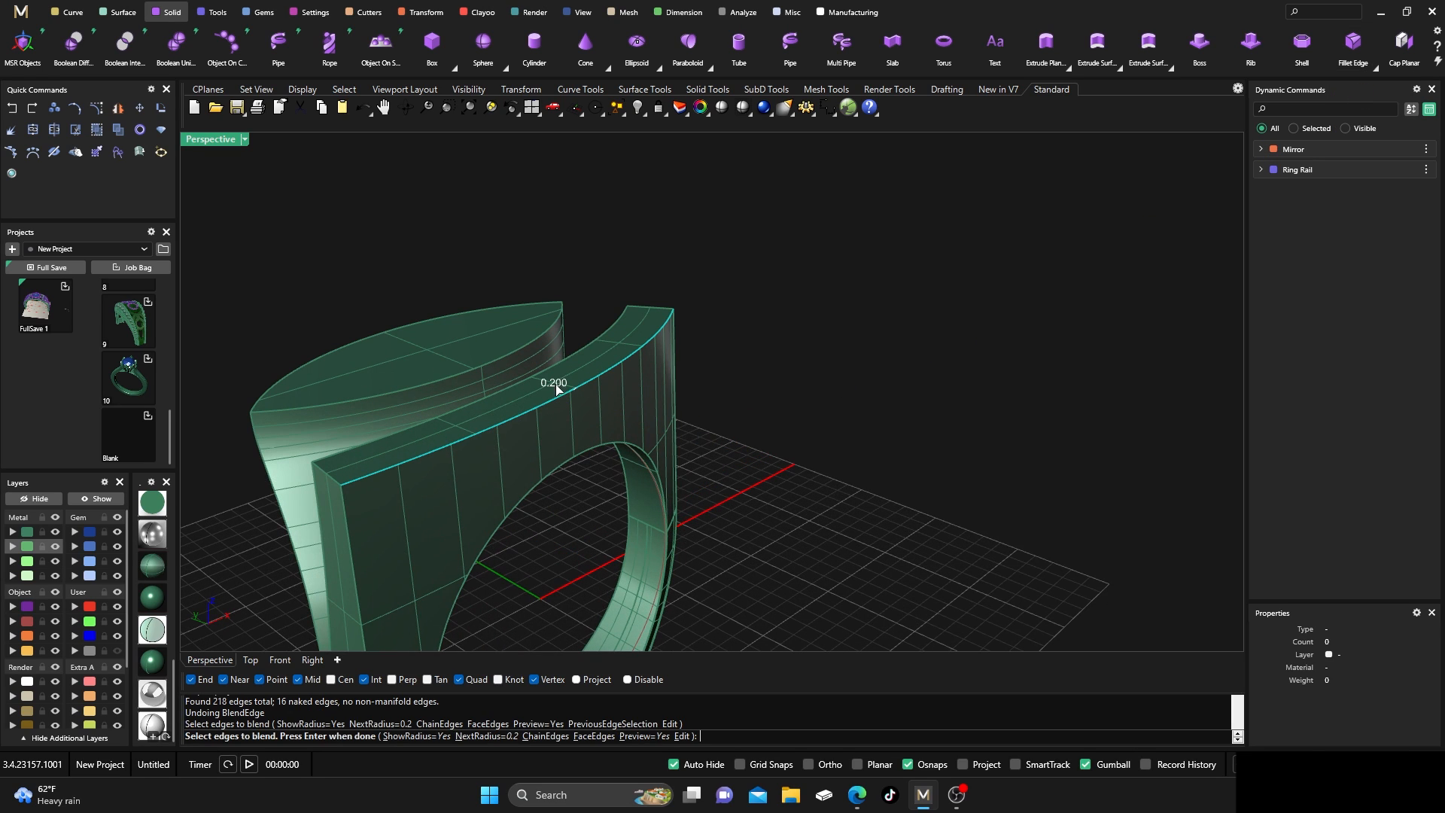
left_click(567, 364)
left_click(660, 310)
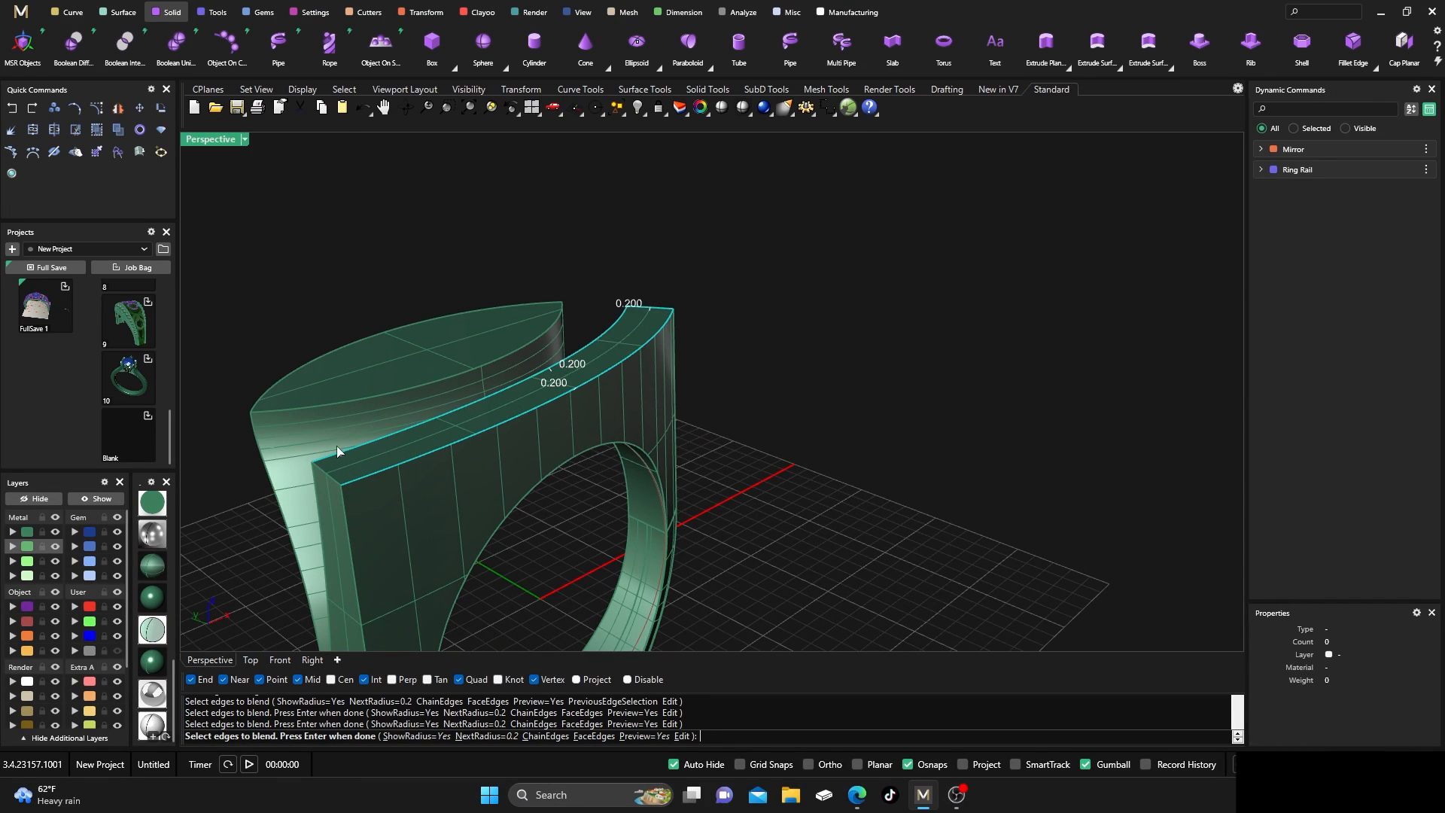
left_click(328, 472)
left_click(352, 534)
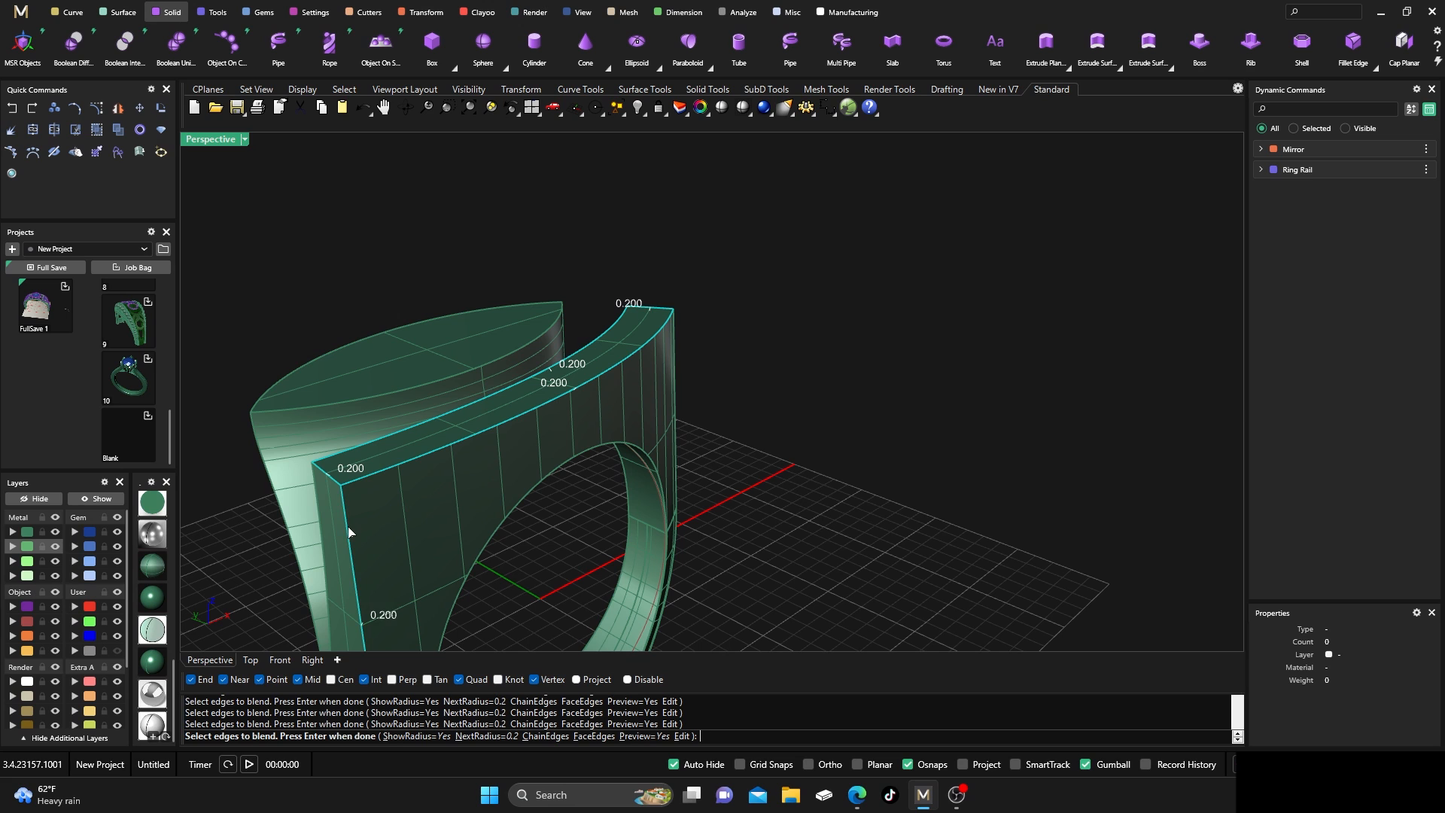
Add the flat side's outer shank curve, its opposite vertical edges and the split-side shank edge to the blend selection
scroll(428, 598, "down", 4)
right_click_drag(540, 582, 685, 386)
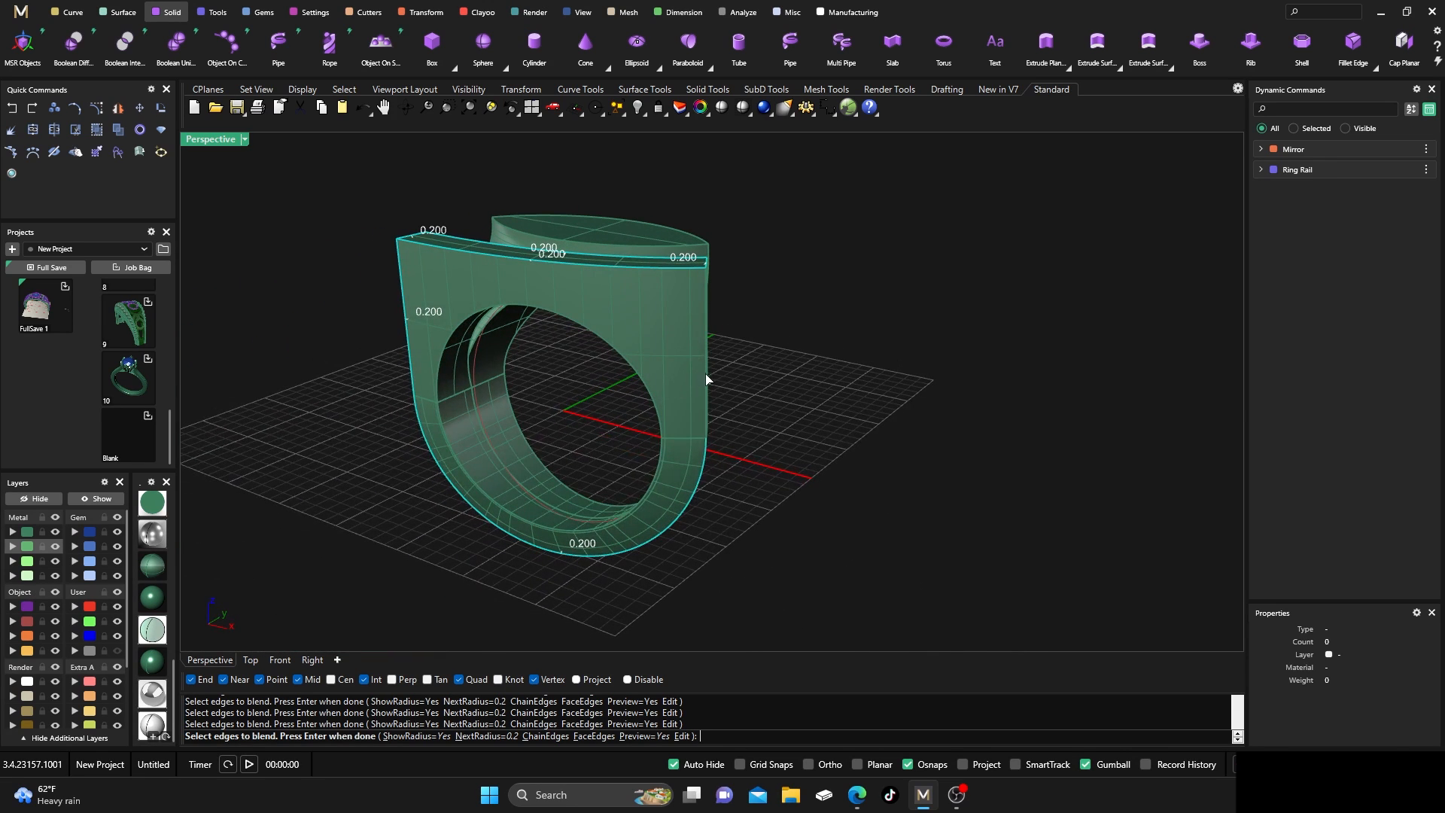
right_click_drag(865, 429, 882, 378)
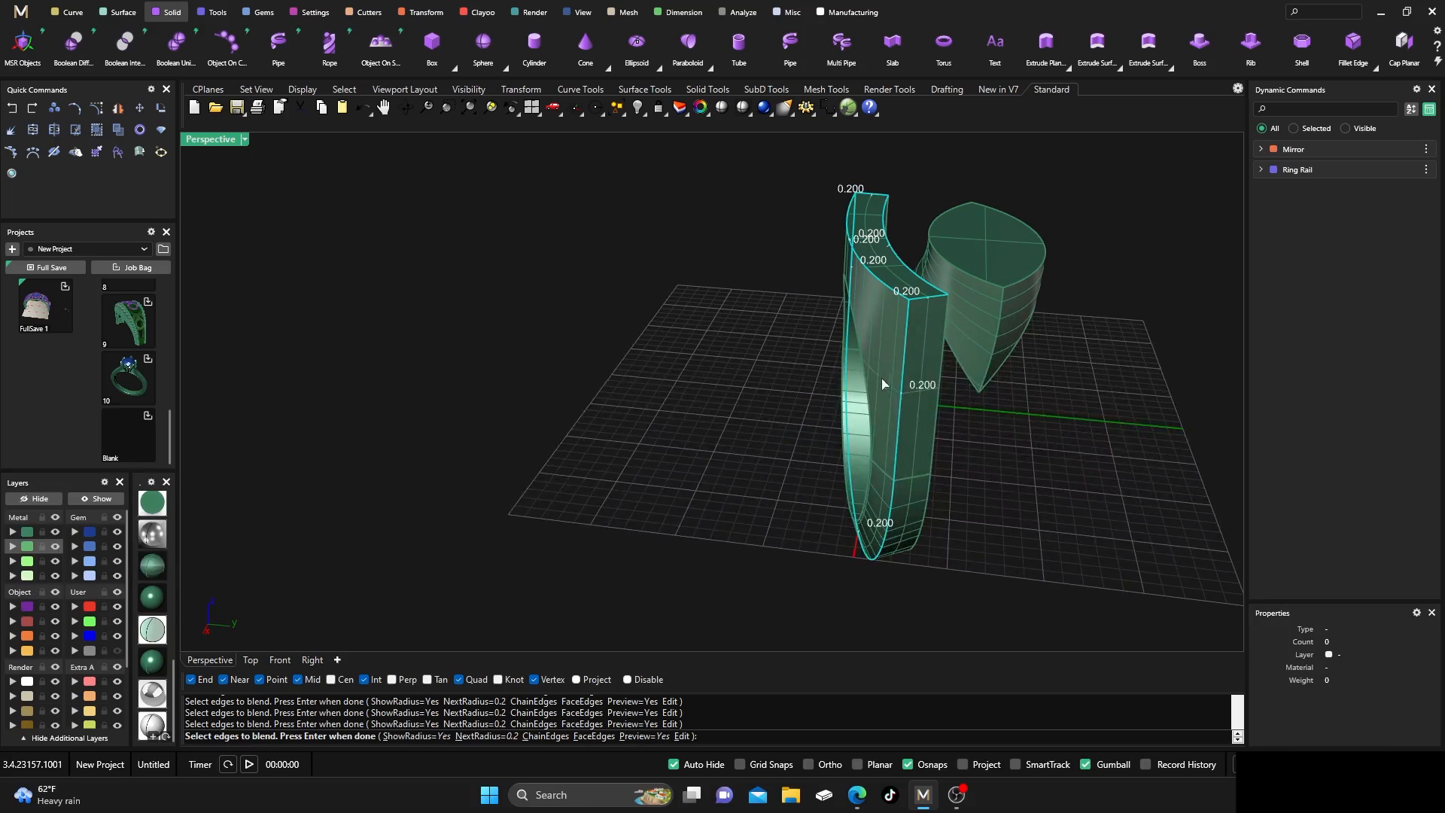
left_click(942, 381)
left_click(934, 501)
Remove the split-side shank edge and the adjoining vertical edge from the blend selection
right_click_drag(973, 529, 862, 568)
scroll(844, 518, "up", 4)
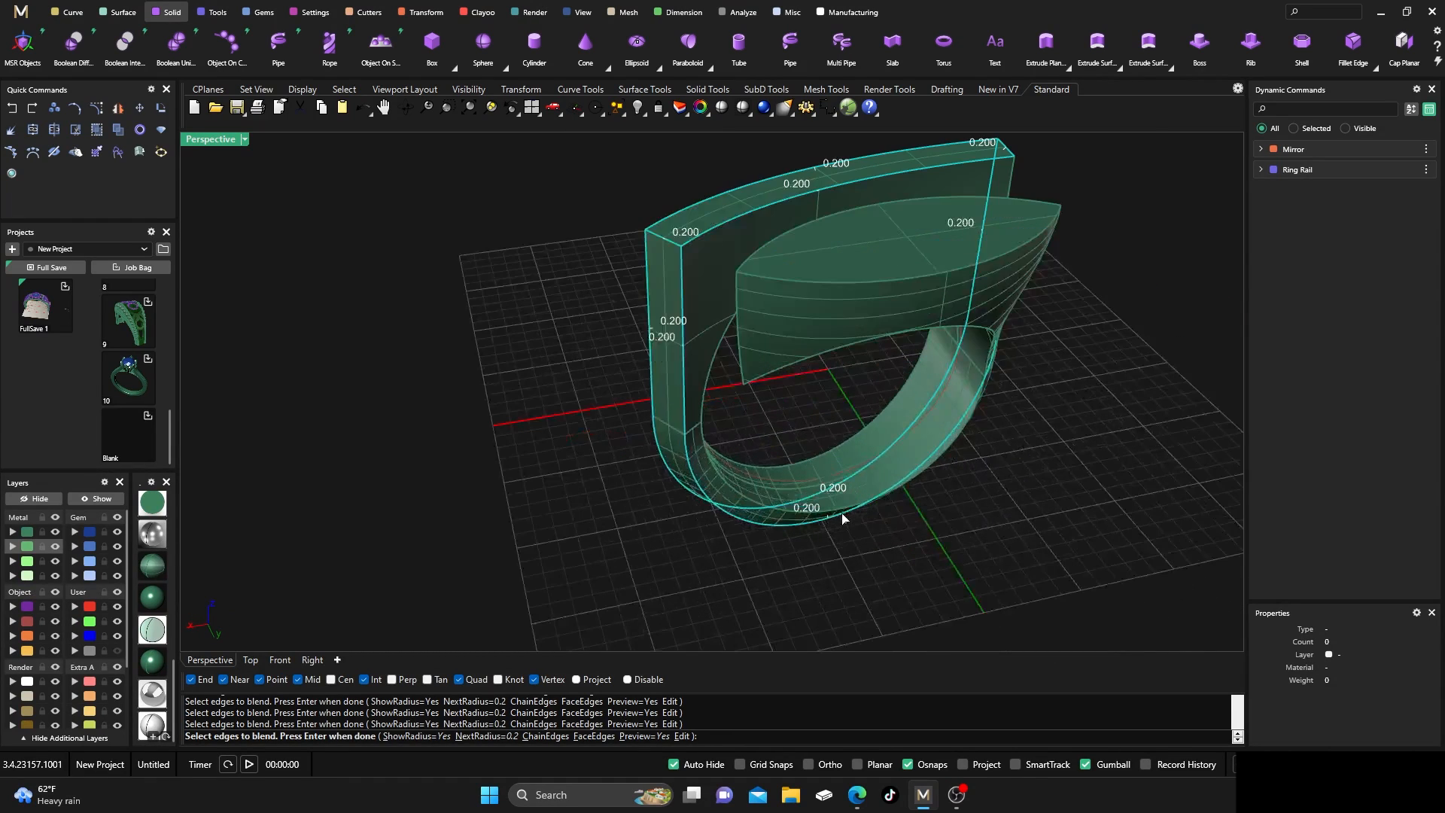
left_click(792, 525)
right_click_drag(755, 569, 721, 469)
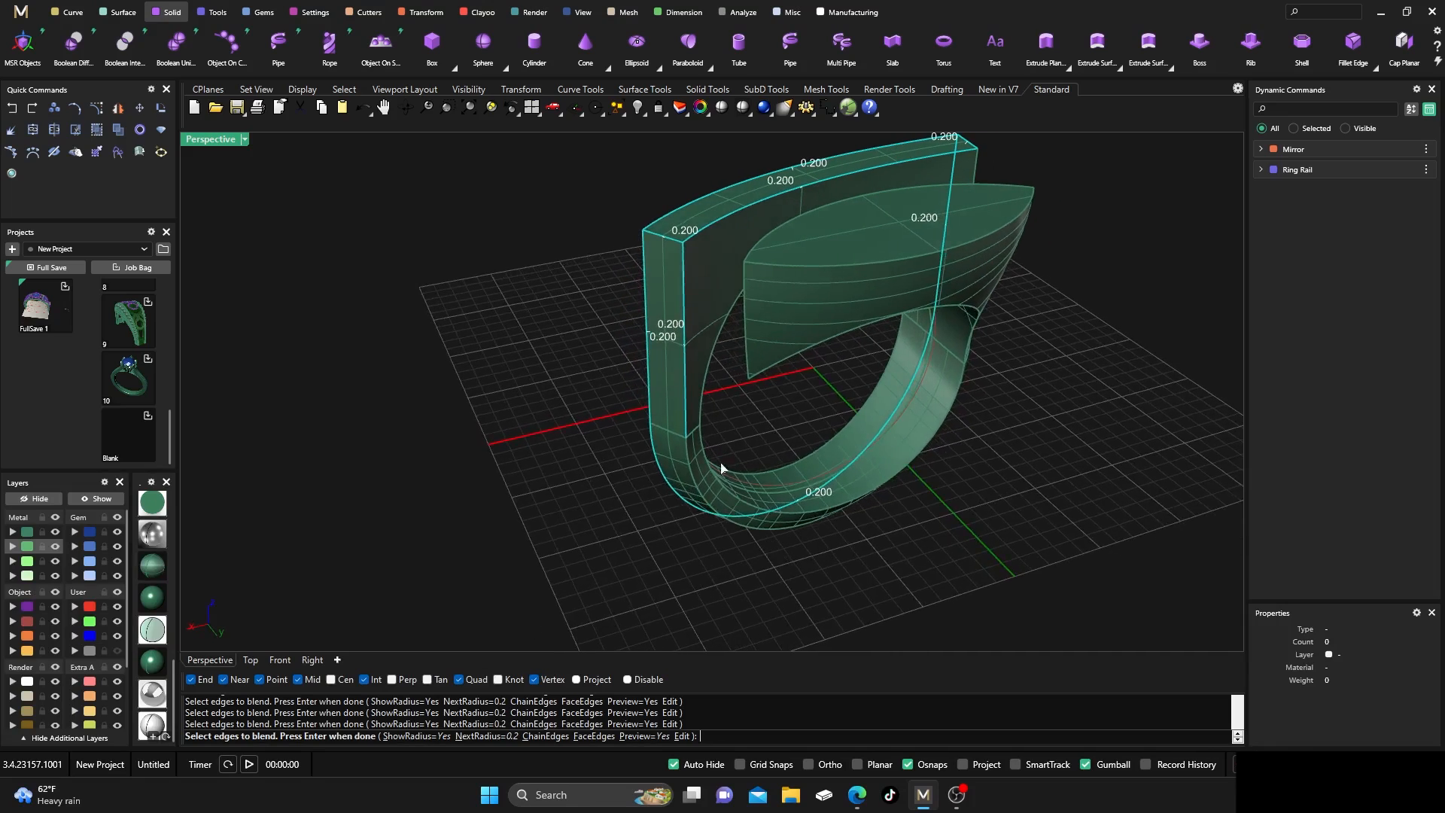
left_click(686, 376)
Apply the 0.2 blend to the flat side's picked edges and select the ring to check its object type
key("Return")
key("Return")
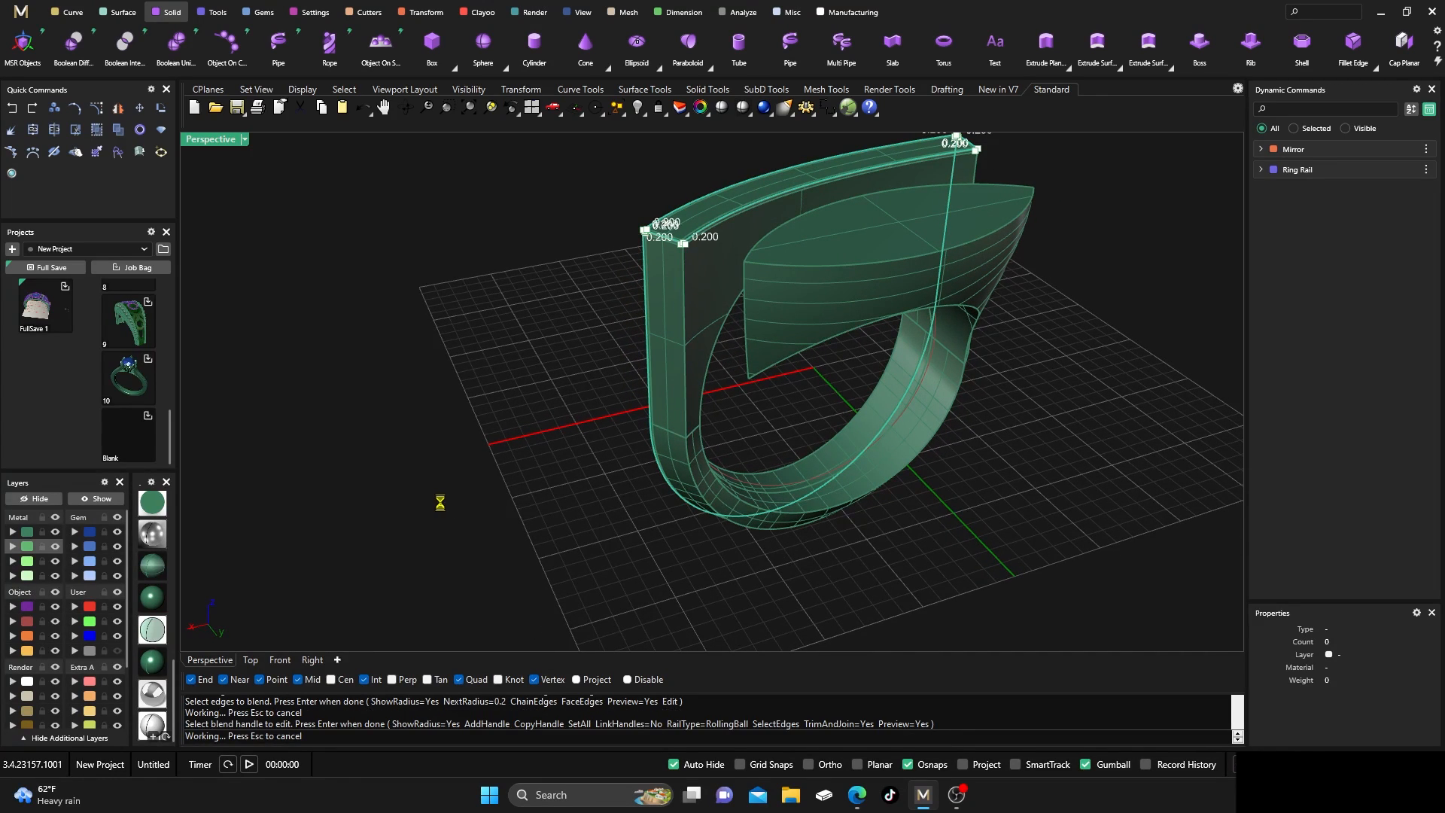
left_click(694, 396)
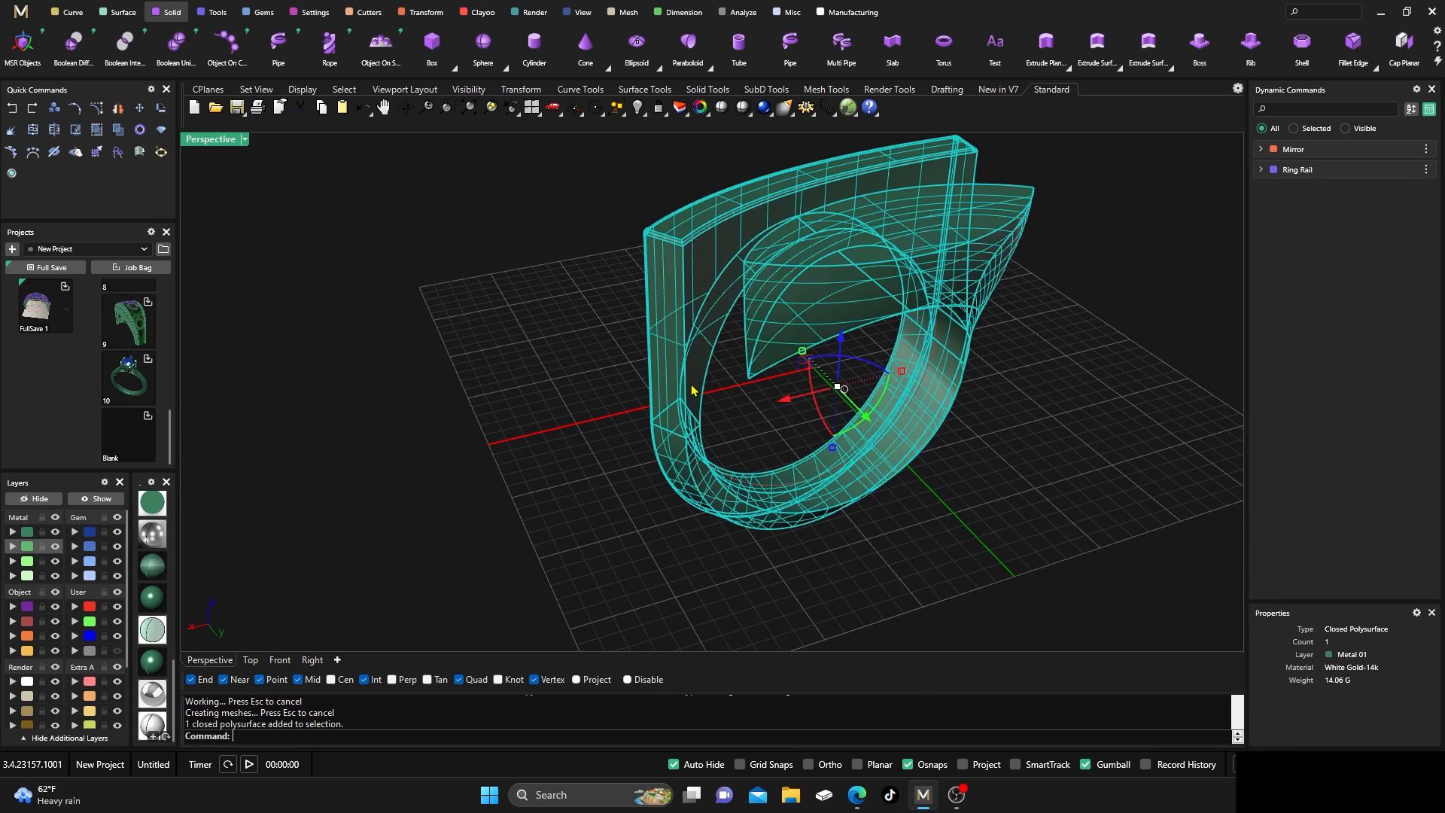
Blend the leaf-shaped split side's outer vertical edge with radius 0.2 and select the ring to check its object type
left_click(506, 520)
right_click_drag(506, 520, 585, 523)
right_click(584, 524)
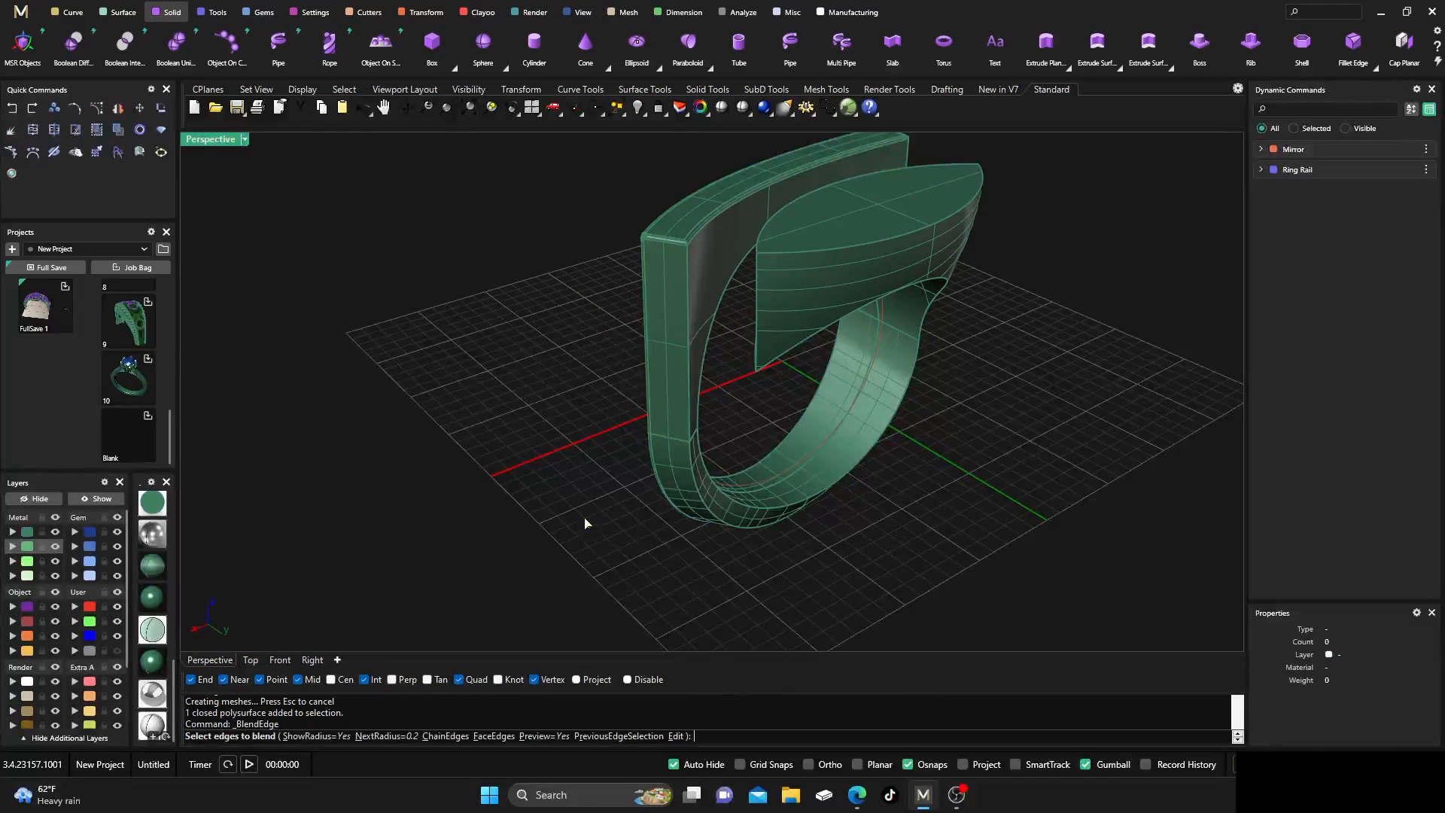
left_click(756, 299)
right_click(743, 377)
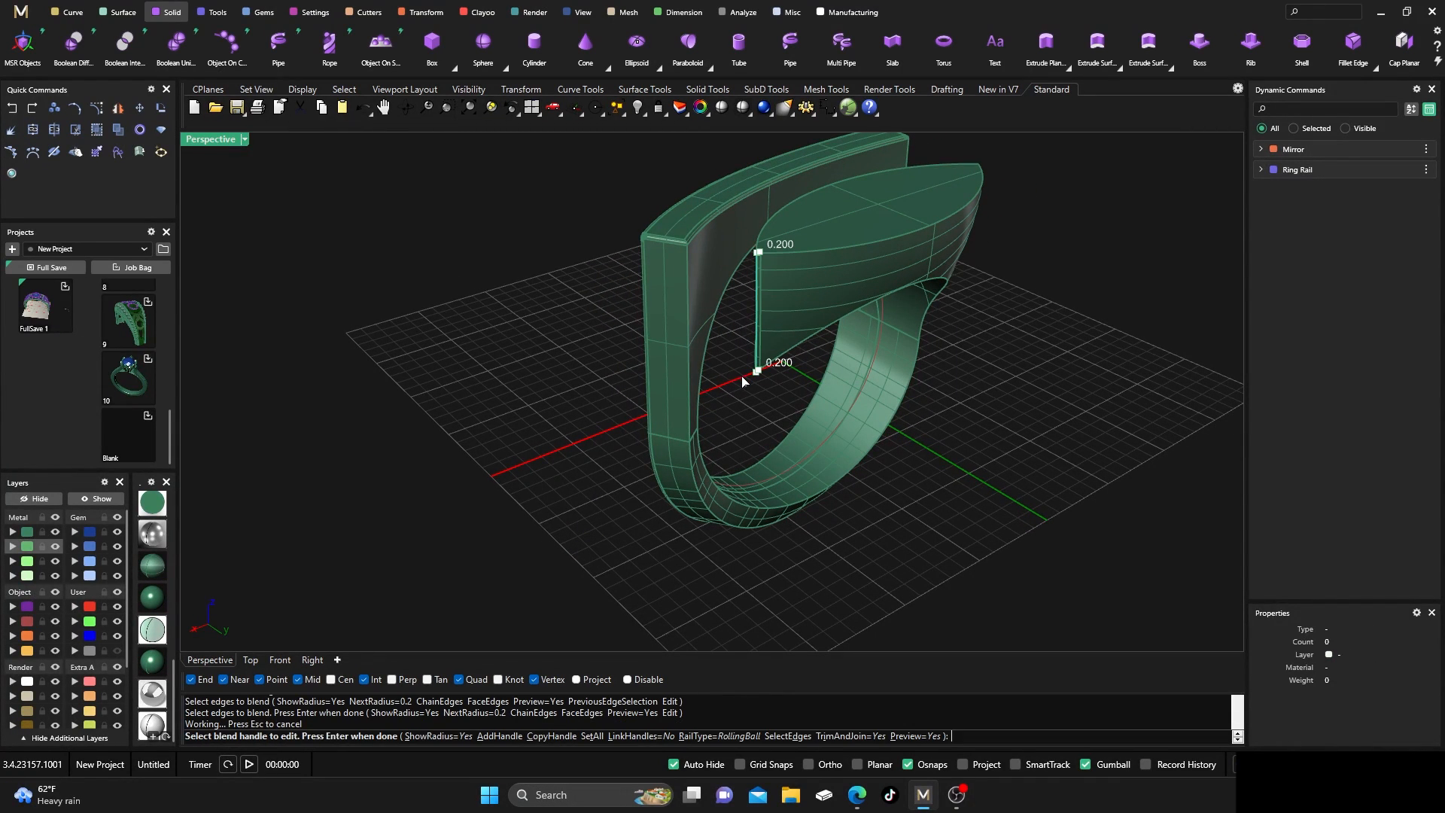
right_click(739, 409)
left_click(776, 346)
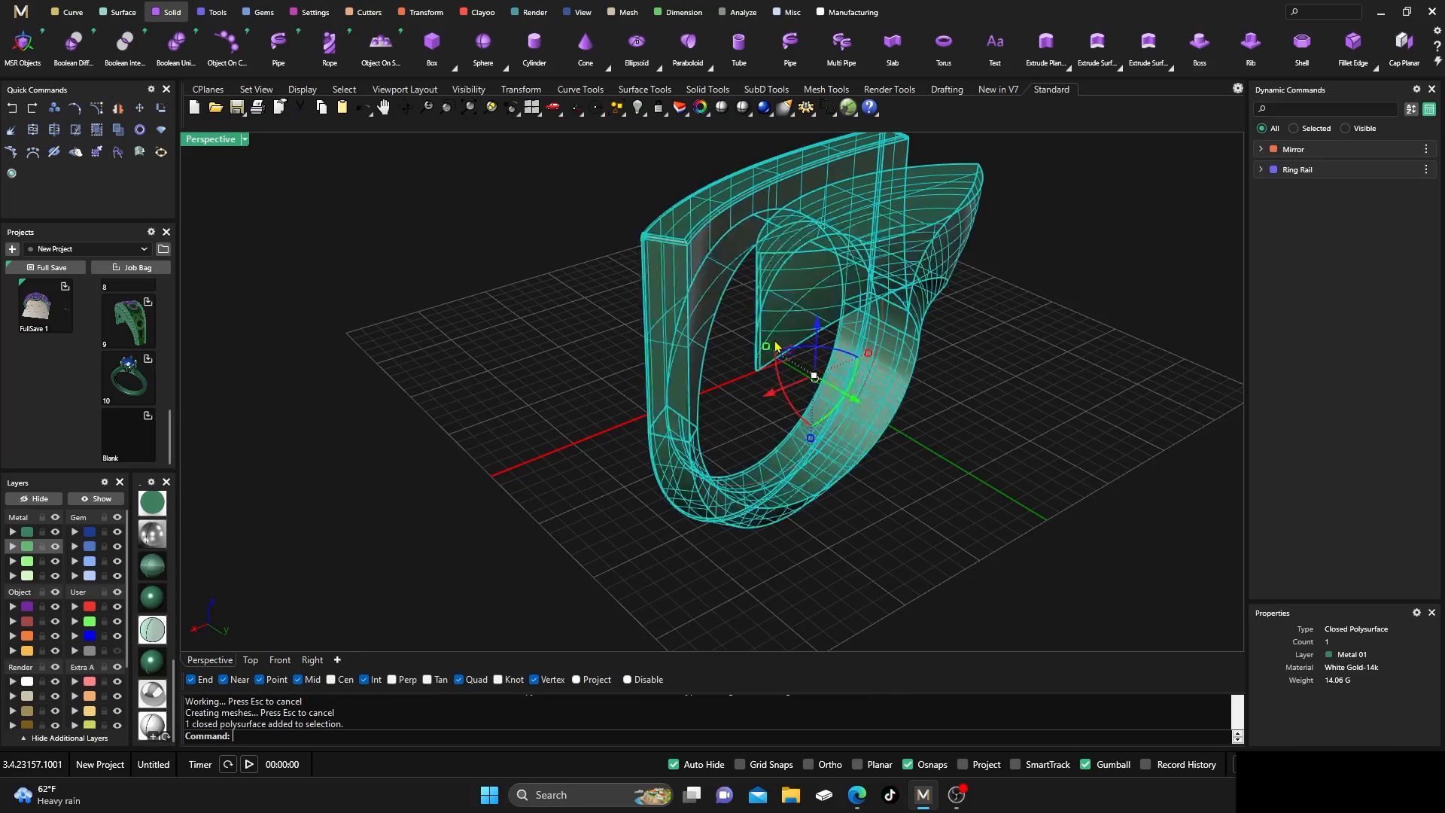
Blend both curved top edges of the leaf-shaped side with radius 0.2 and select the ring to check its object type
left_click(736, 414)
right_click_drag(738, 413, 763, 399)
right_click(764, 399)
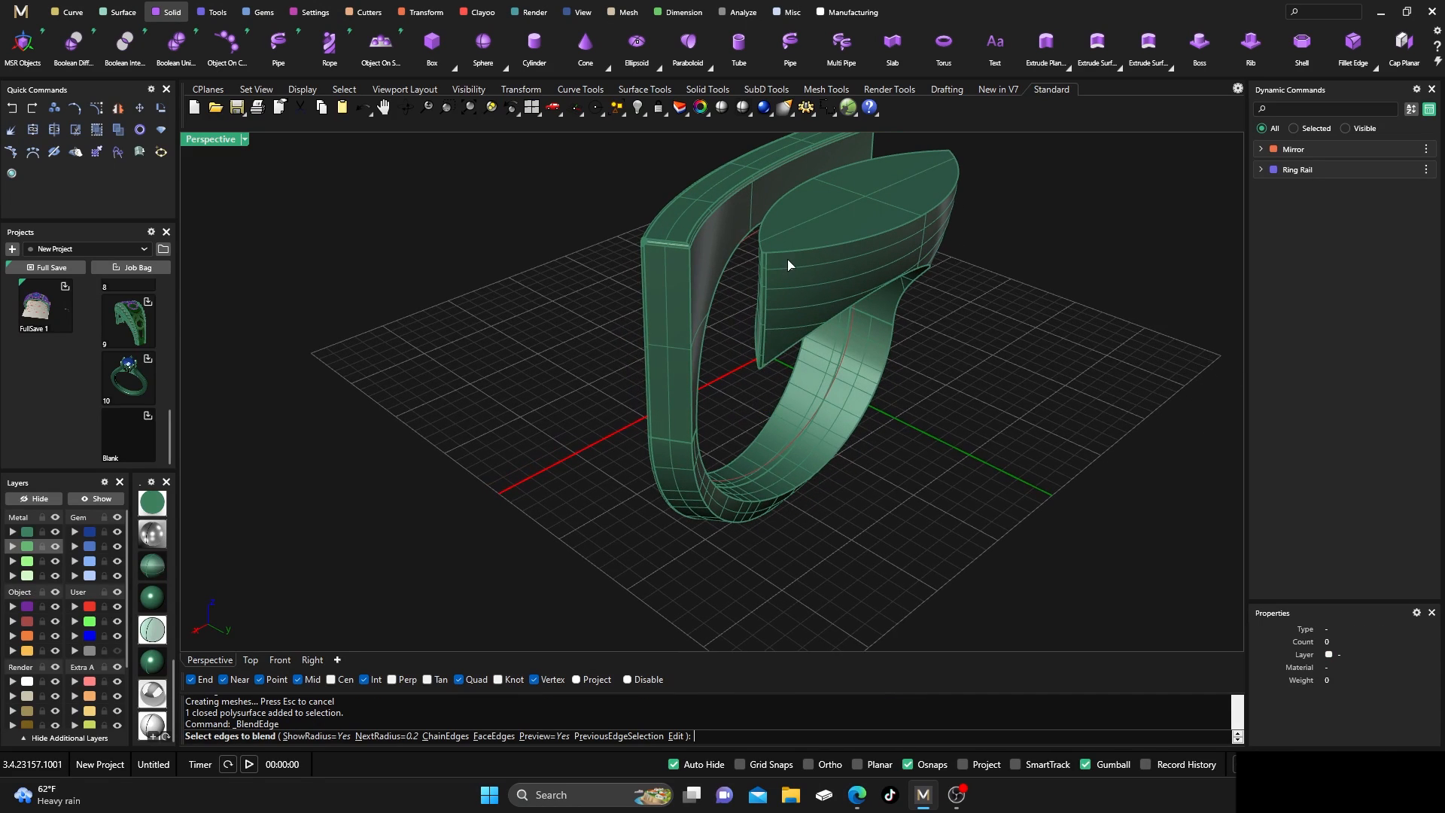
left_click(784, 249)
left_click(764, 225)
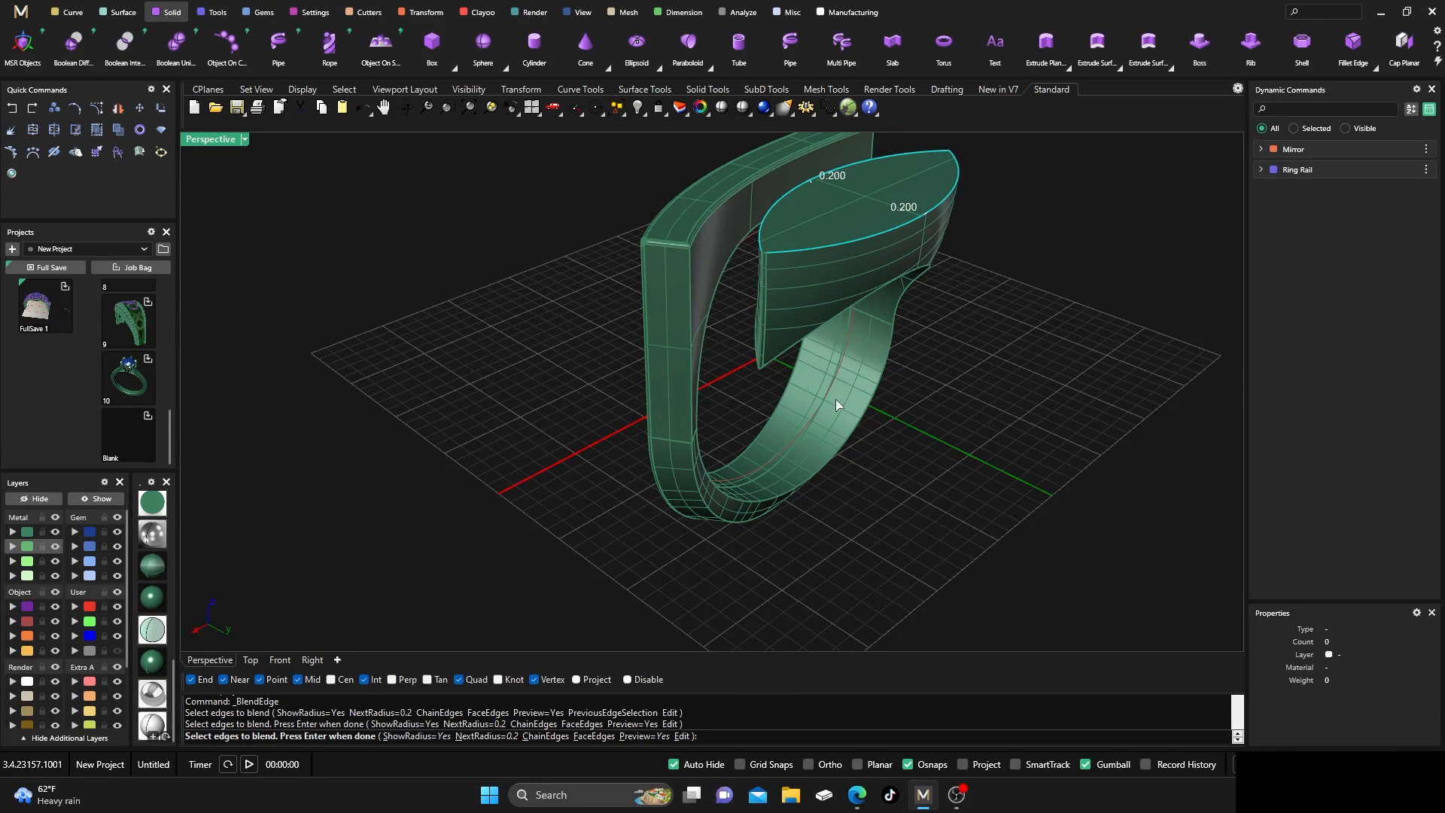
key("Return")
key("Return")
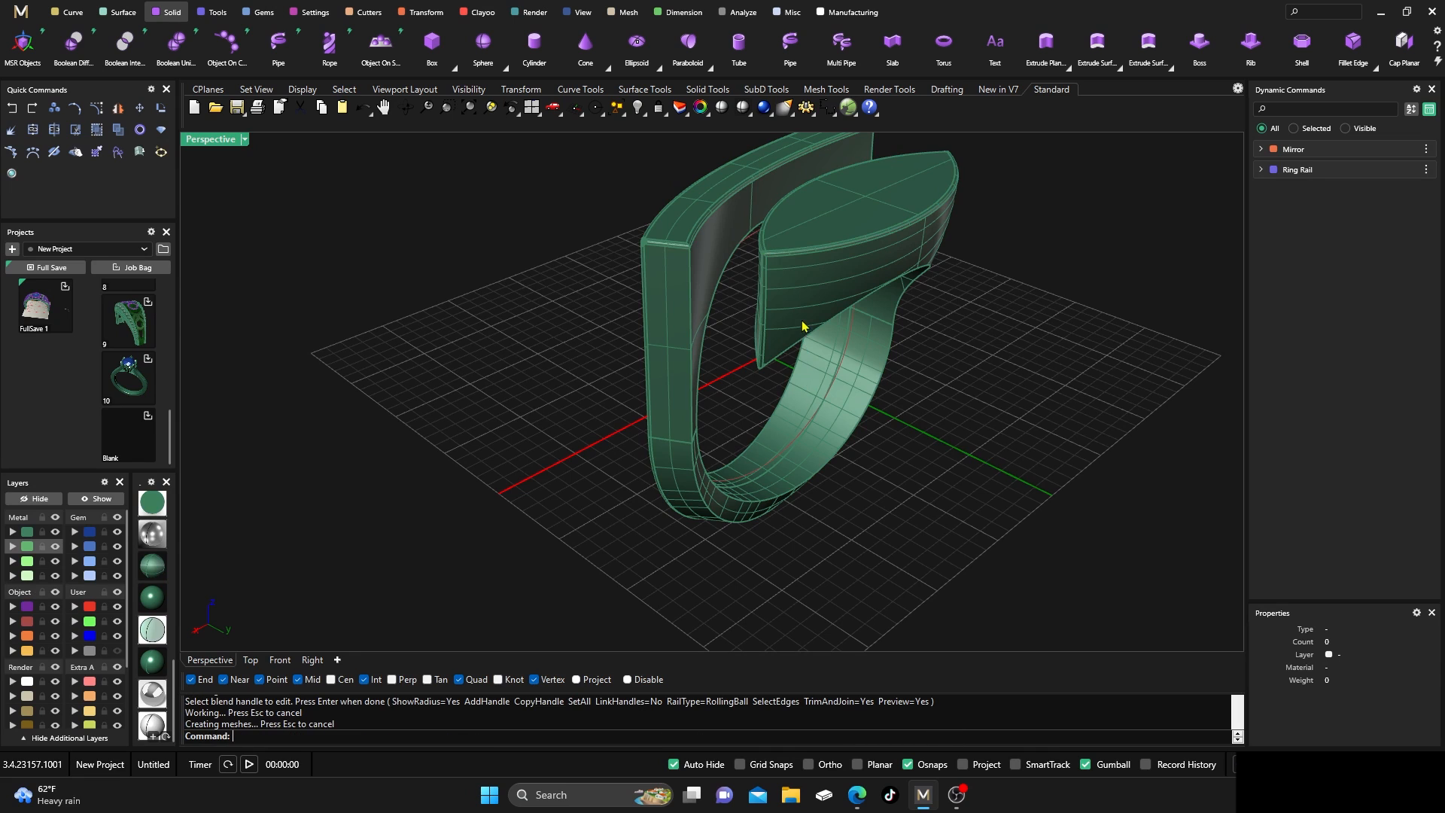
left_click(804, 316)
left_click(524, 297)
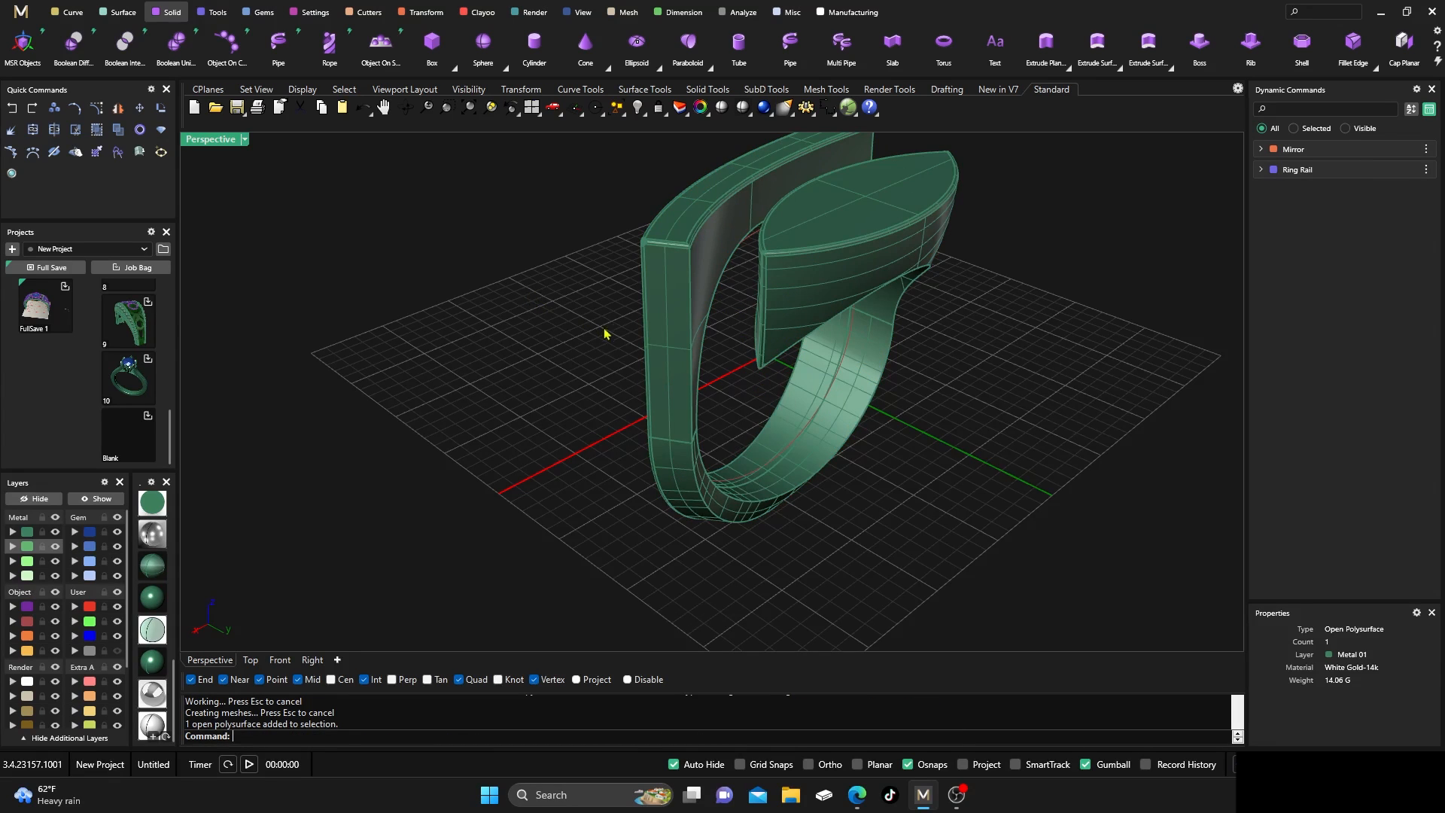
Inspect the corner where the leaf-shaped side's blends meet and undo the last two edge blends
right_click_drag(604, 329, 749, 296)
scroll(776, 277, "up", 10)
scroll(812, 353, "up", 3)
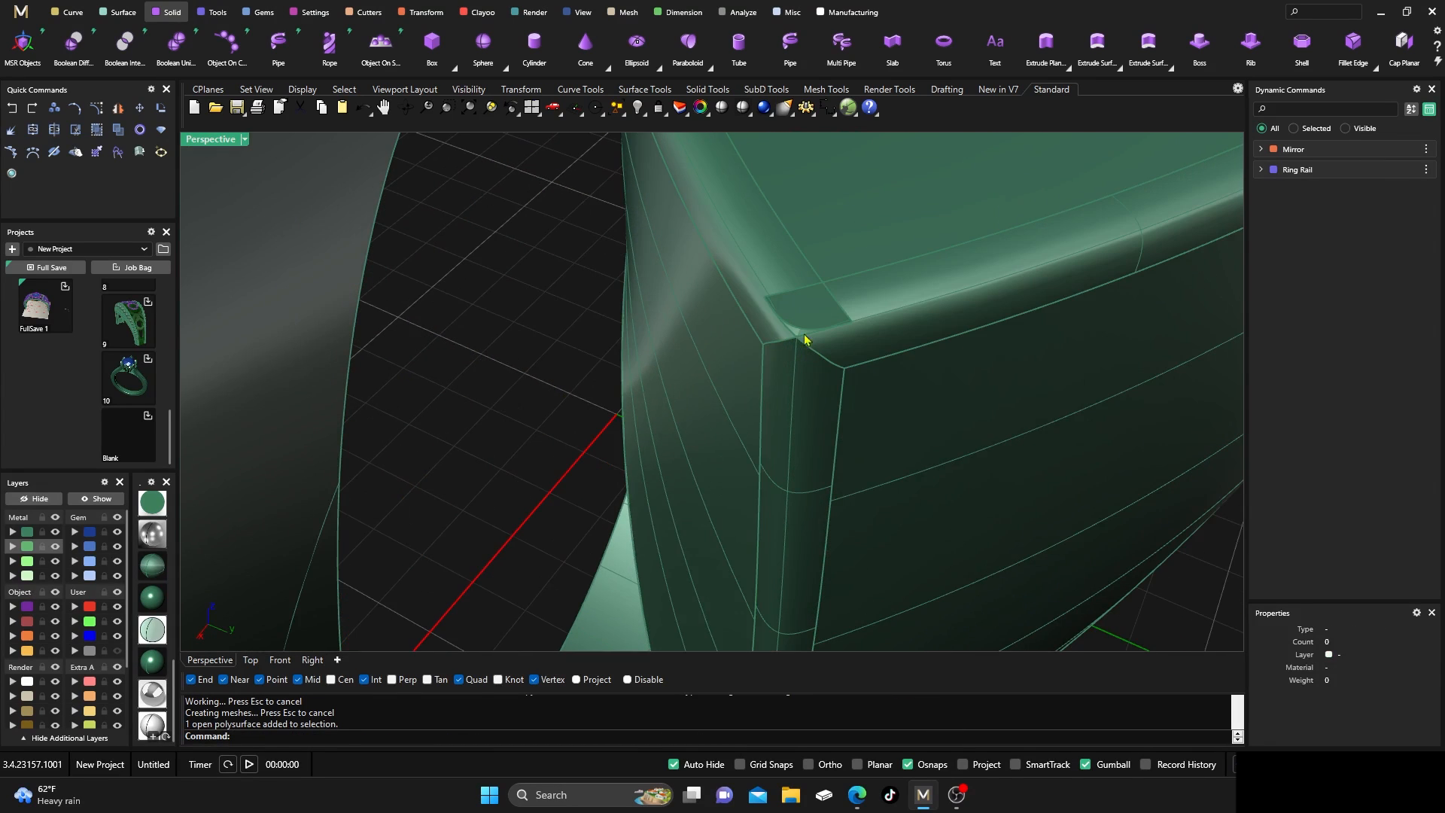
right_click_drag(800, 369, 810, 355)
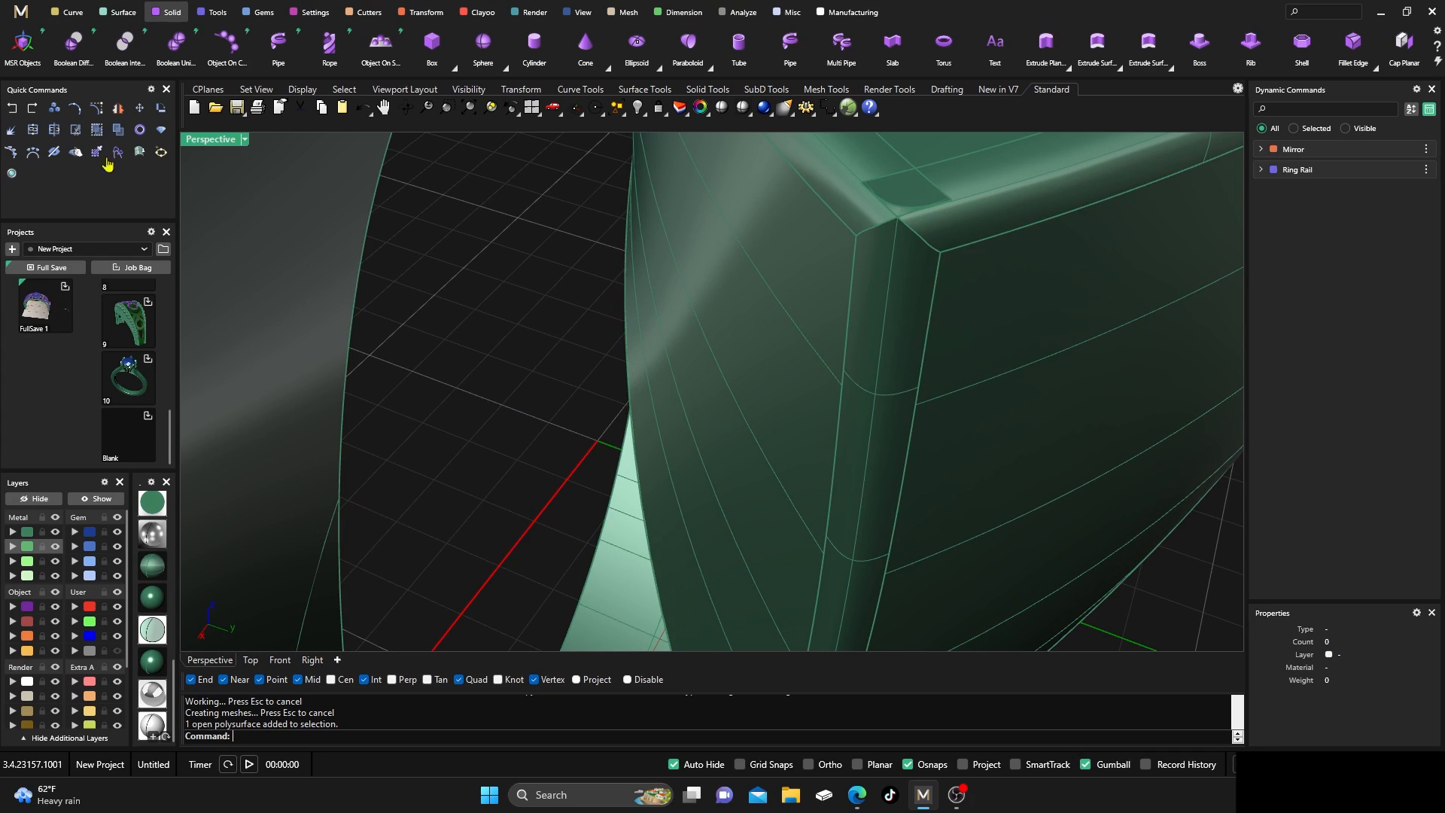
left_click(11, 107)
left_click(11, 107)
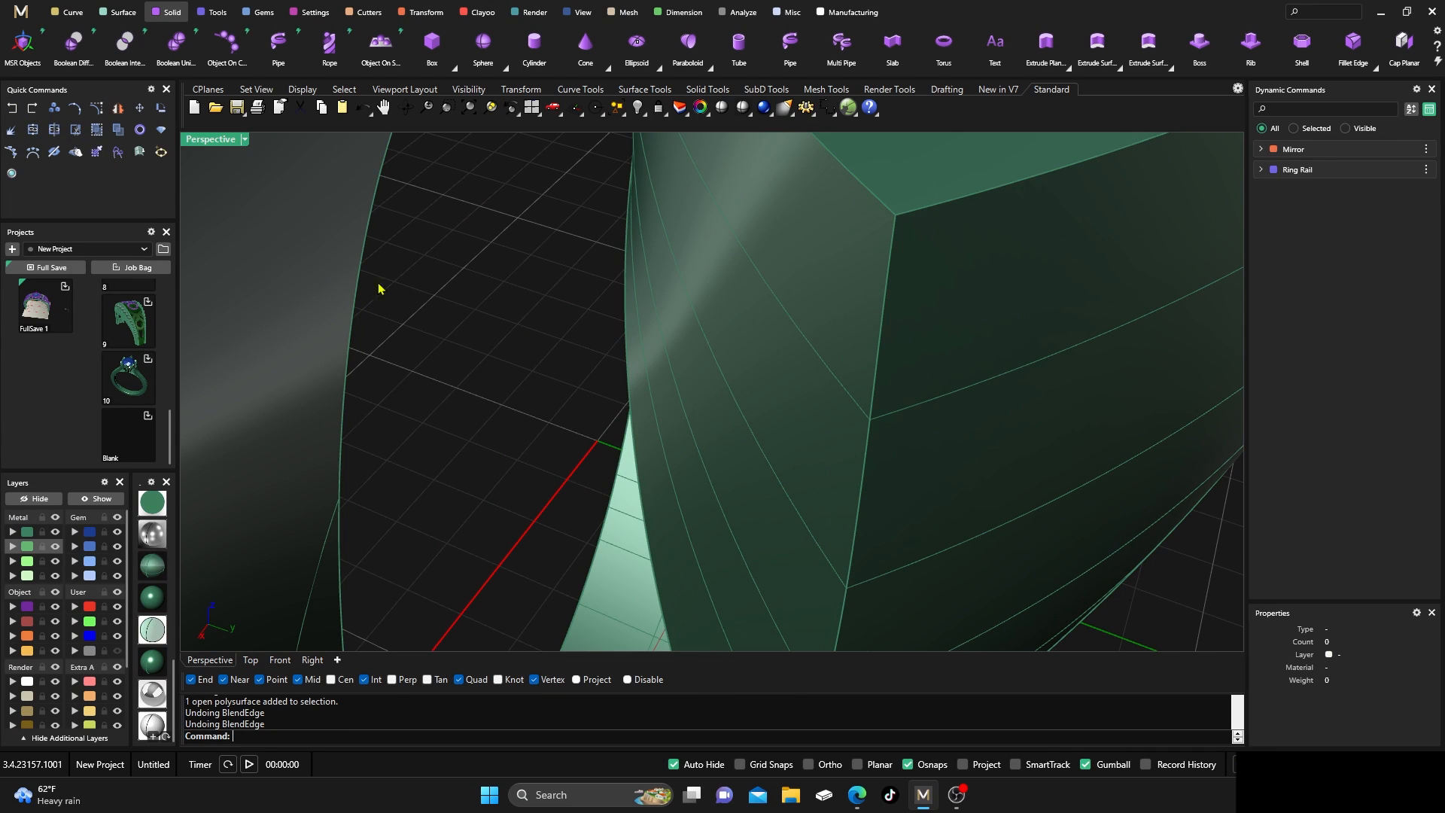
Start a new 0.2 edge blend and pick the leaf-shaped side's outer vertical edge together with both curved top edges
scroll(499, 423, "down", 2)
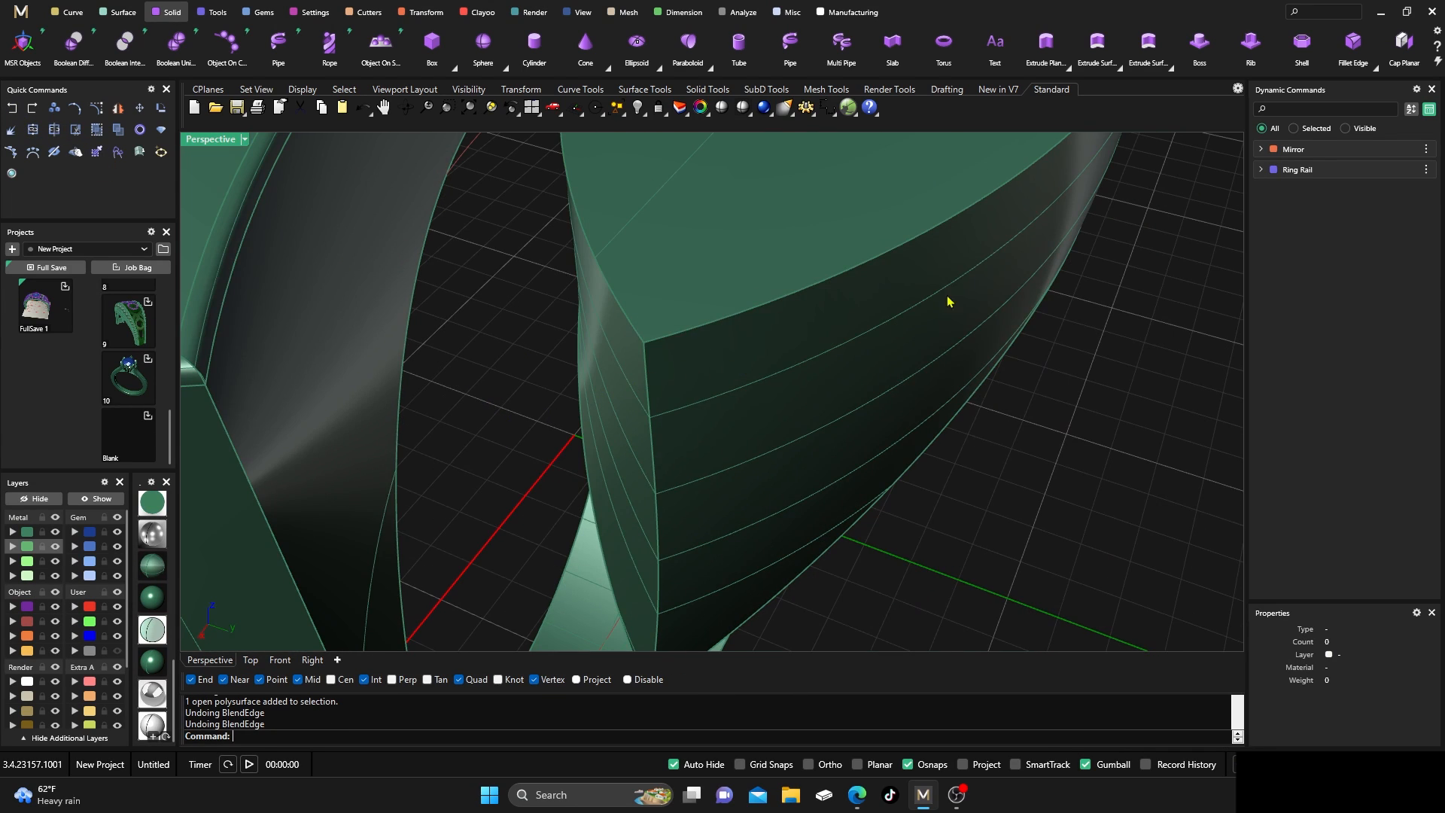
right_click(1015, 495)
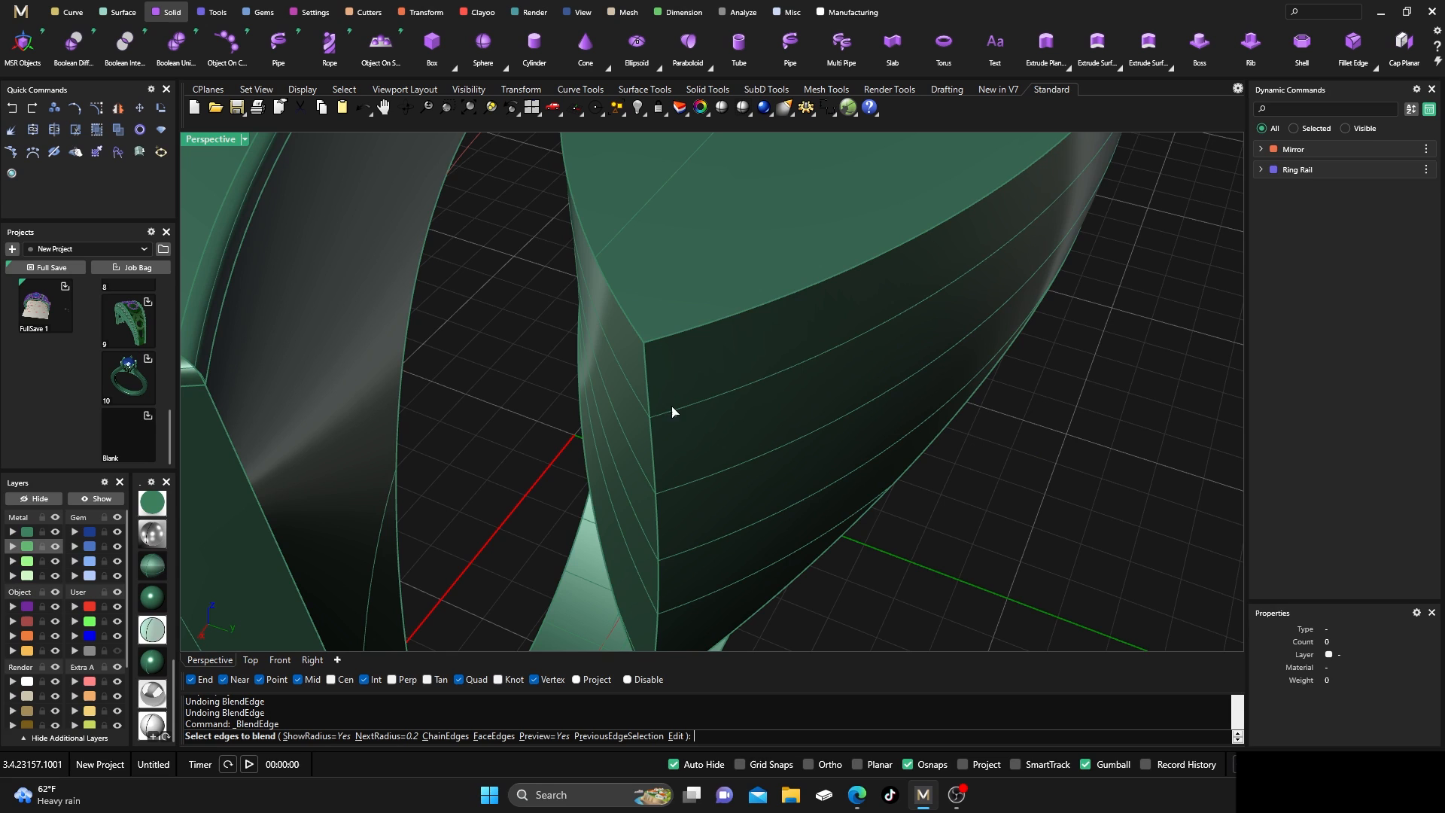
left_click(649, 374)
left_click(632, 319)
left_click(630, 317)
scroll(607, 497, "down", 3)
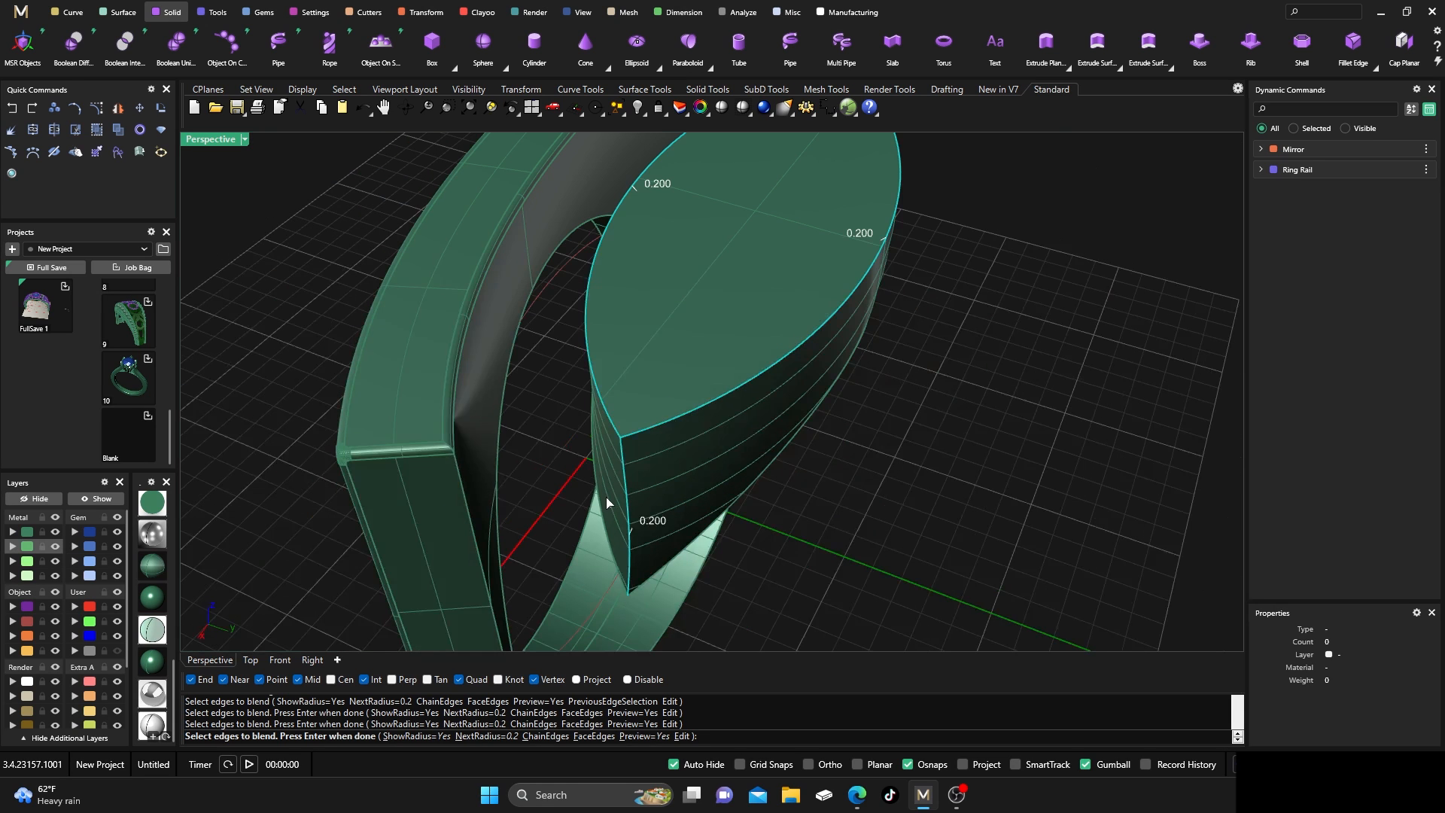
scroll(607, 497, "down", 3)
Apply the 0.2 blend to the leaf-shaped side's three picked edges and select the ring to check its object type
right_click_drag(608, 499, 801, 468)
key("Return")
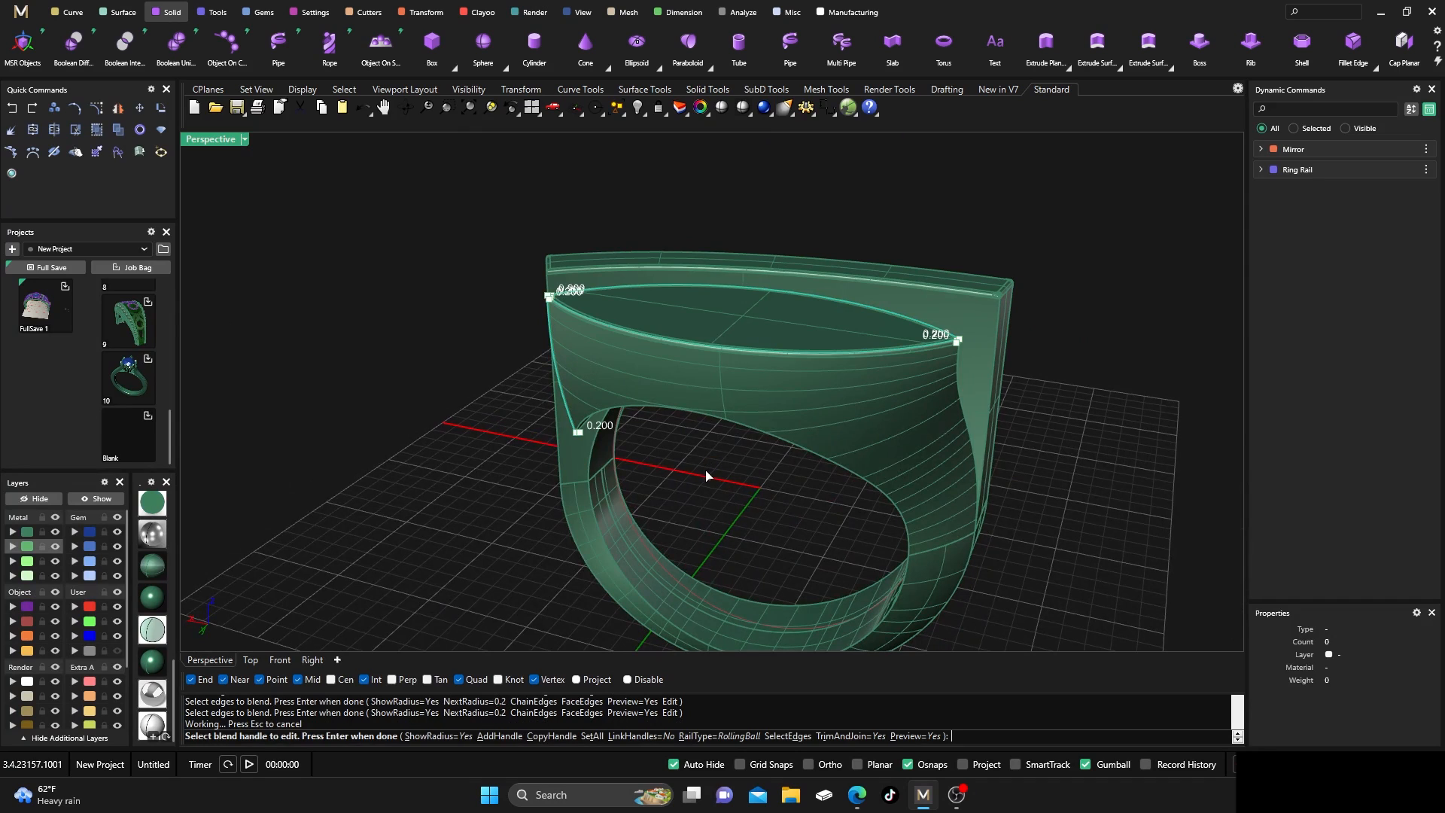
key("Return")
right_click_drag(633, 477, 727, 478)
left_click(654, 390)
left_click(641, 499)
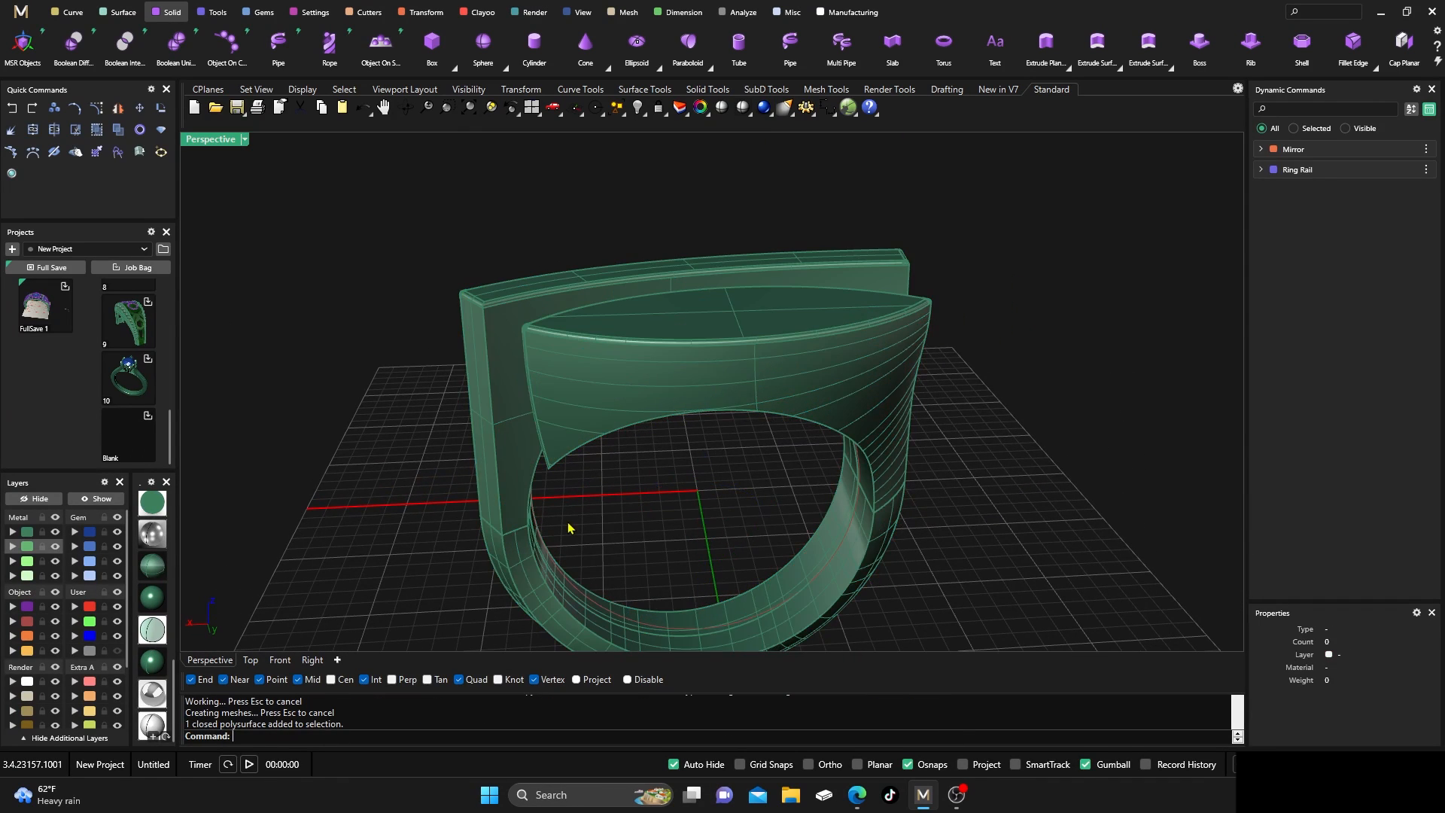
mouse_move(570, 525)
right_mouse_down()
mouse_move(612, 473)
mouse_move(729, 497)
mouse_move(580, 510)
right_mouse_up()
right_click(613, 473)
left_click(674, 466)
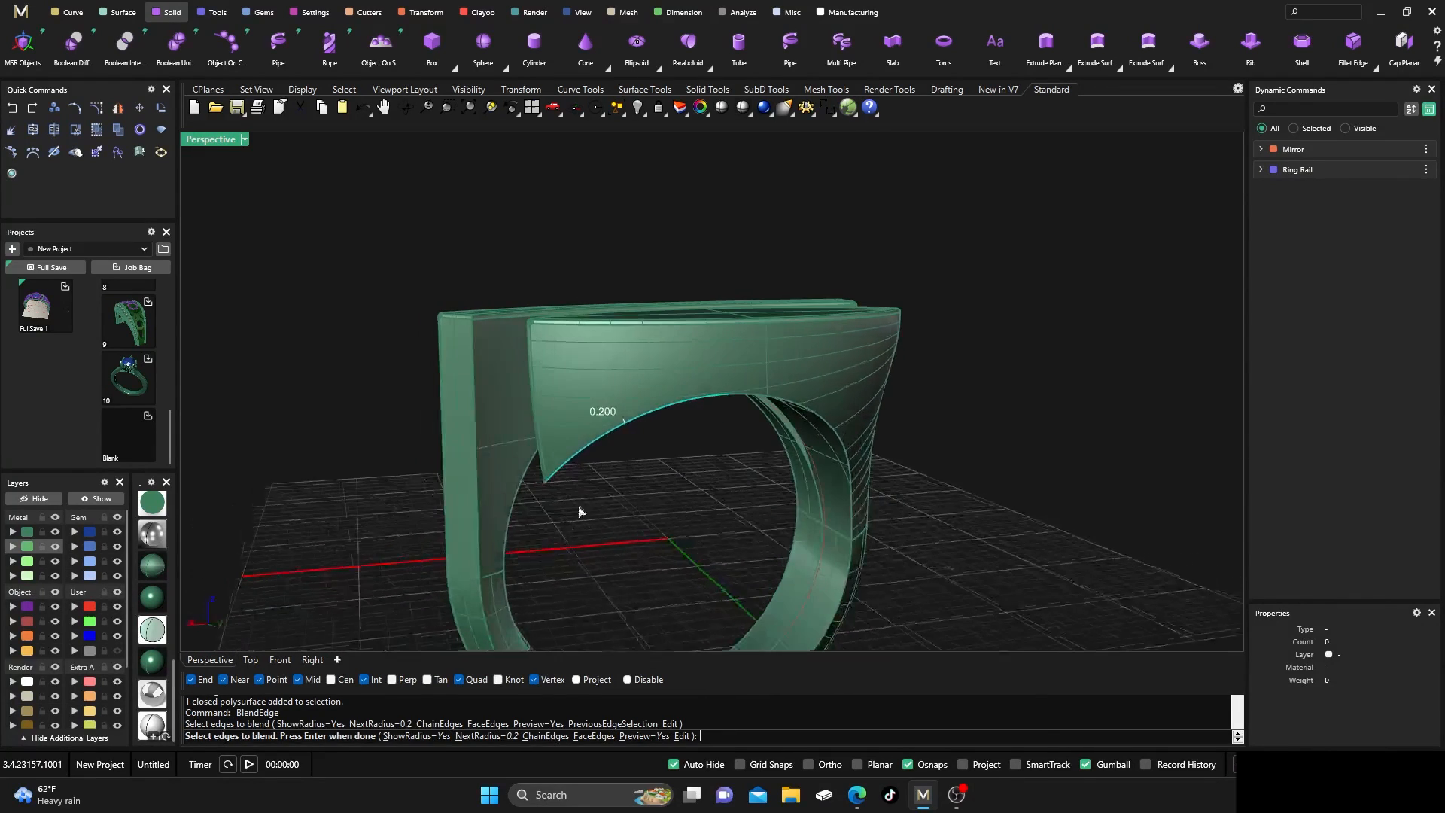
left_click(748, 400)
left_click(849, 569)
scroll(783, 500, "down", 2)
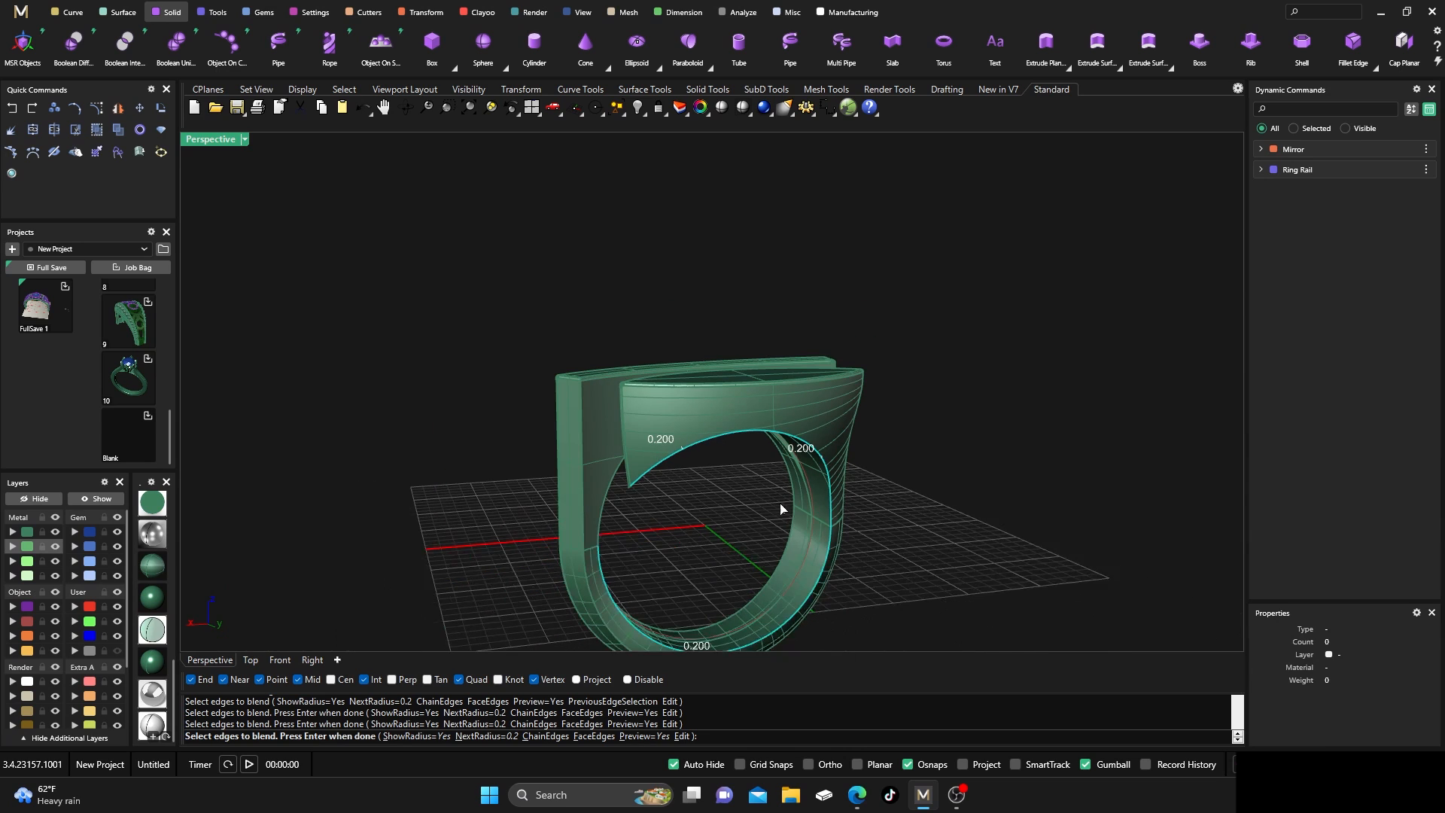
right_click_drag(628, 539, 702, 553)
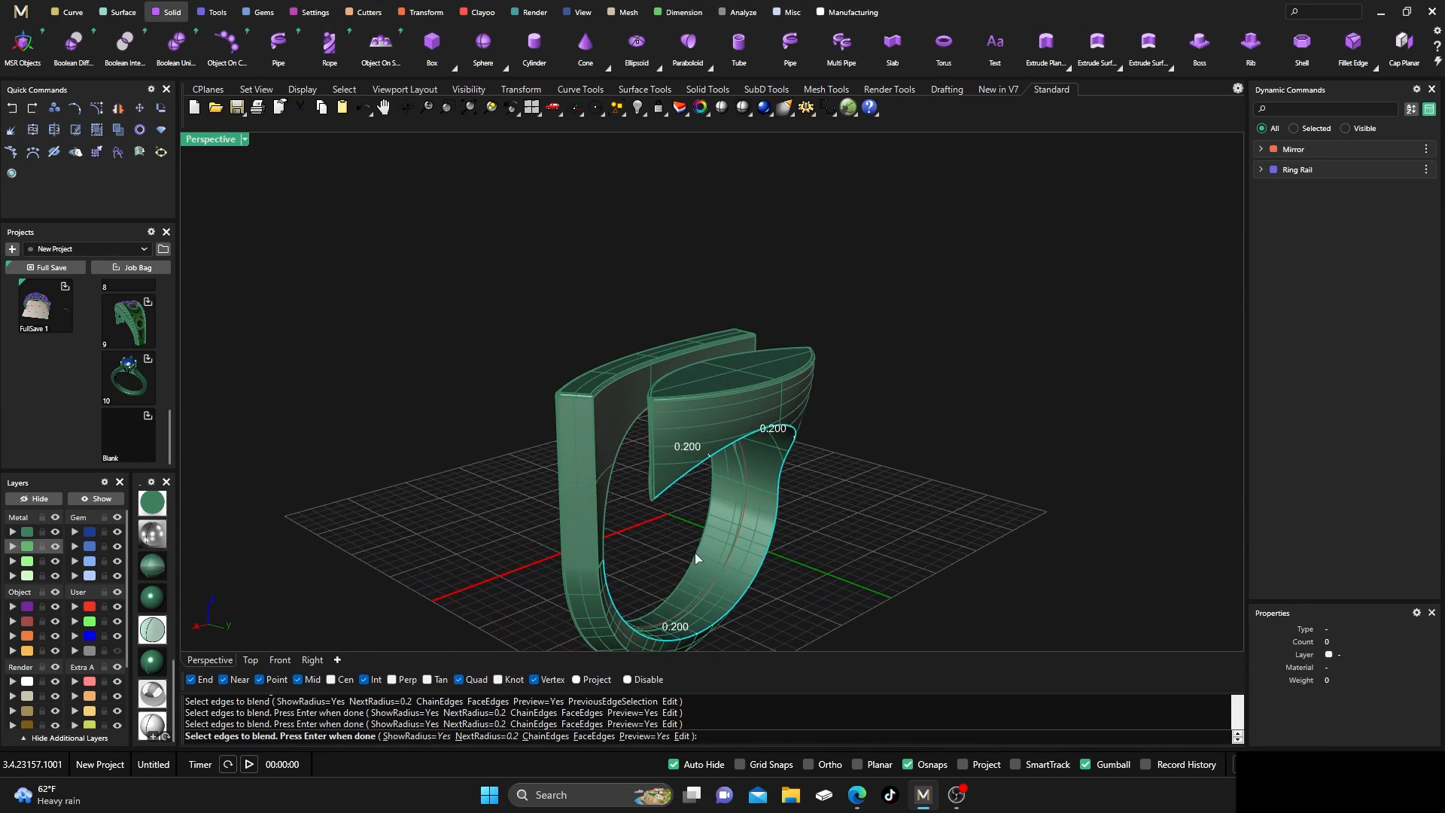
key("Escape")
Start a 0.2 edge blend and pick all three edge segments around the finger hole on the ring's flat side
right_click_drag(612, 536, 736, 490)
scroll(781, 496, "down", 2)
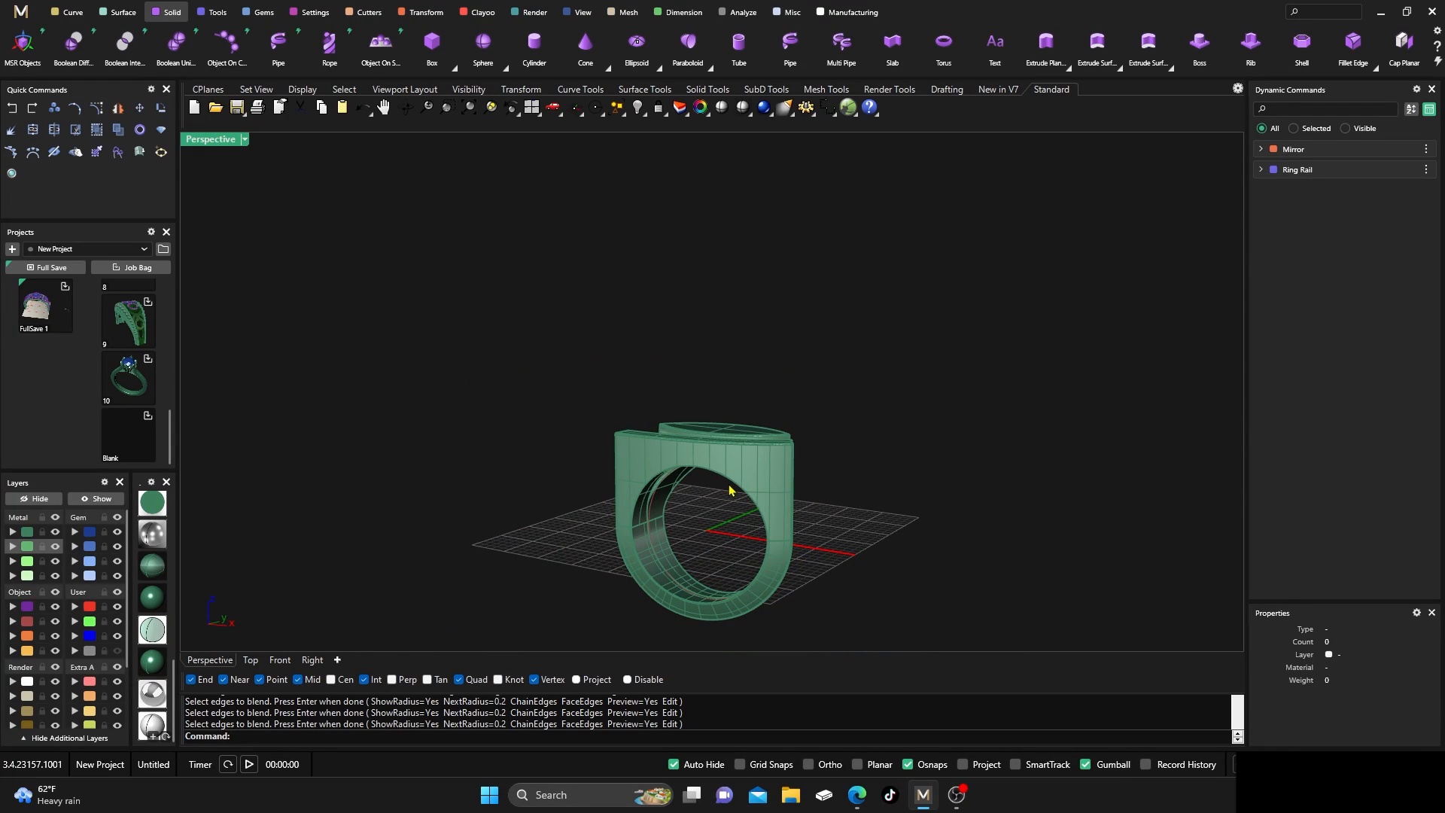
left_click(729, 490)
key("Escape")
scroll(719, 527, "up", 4)
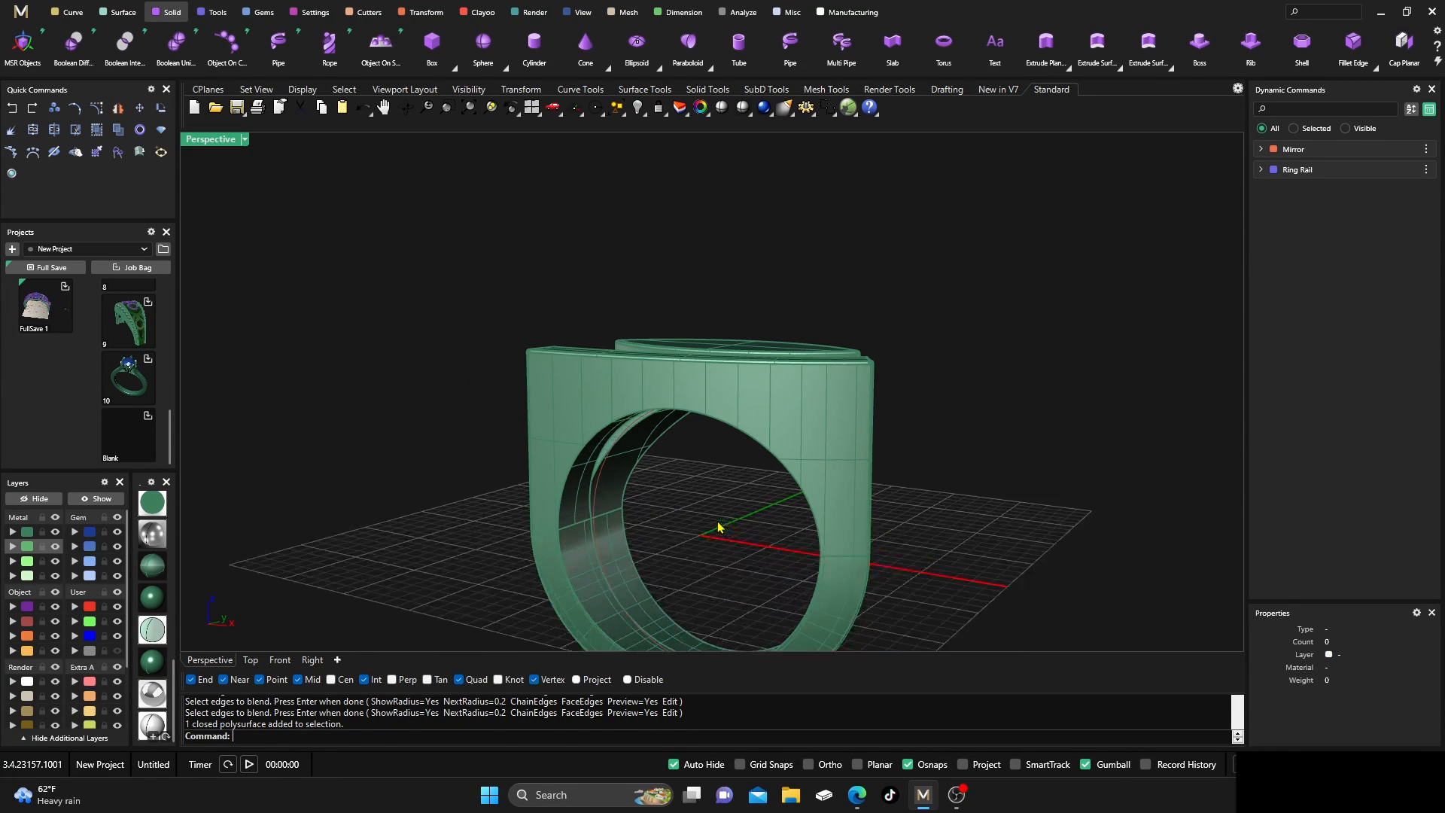
key("Return")
left_click(745, 446)
left_click(640, 416)
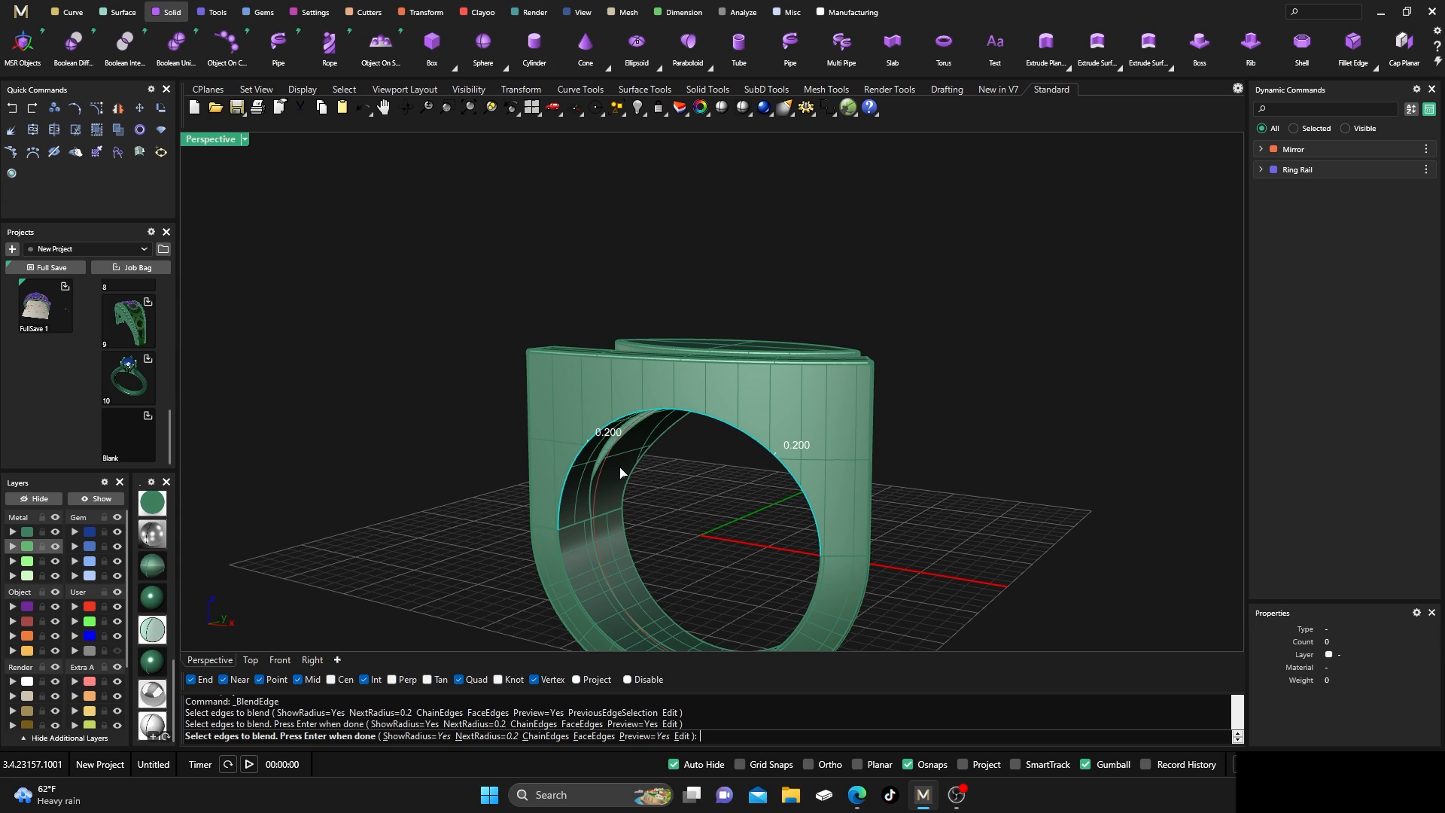
left_click(580, 598)
scroll(549, 538, "down", 2)
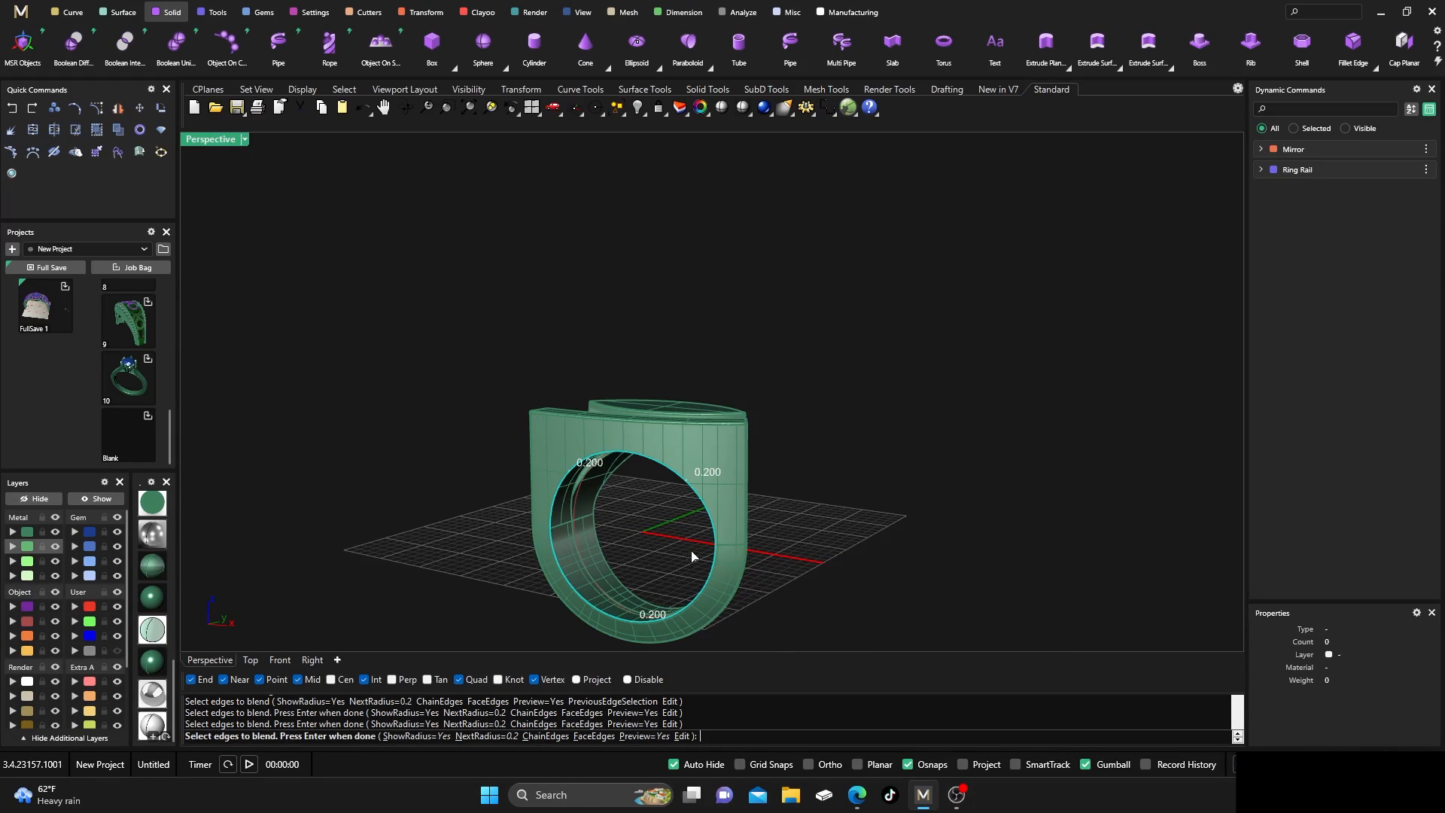
Apply the 0.2 blend to the flat side's finger-hole edges and check the ring's object type
key("Return")
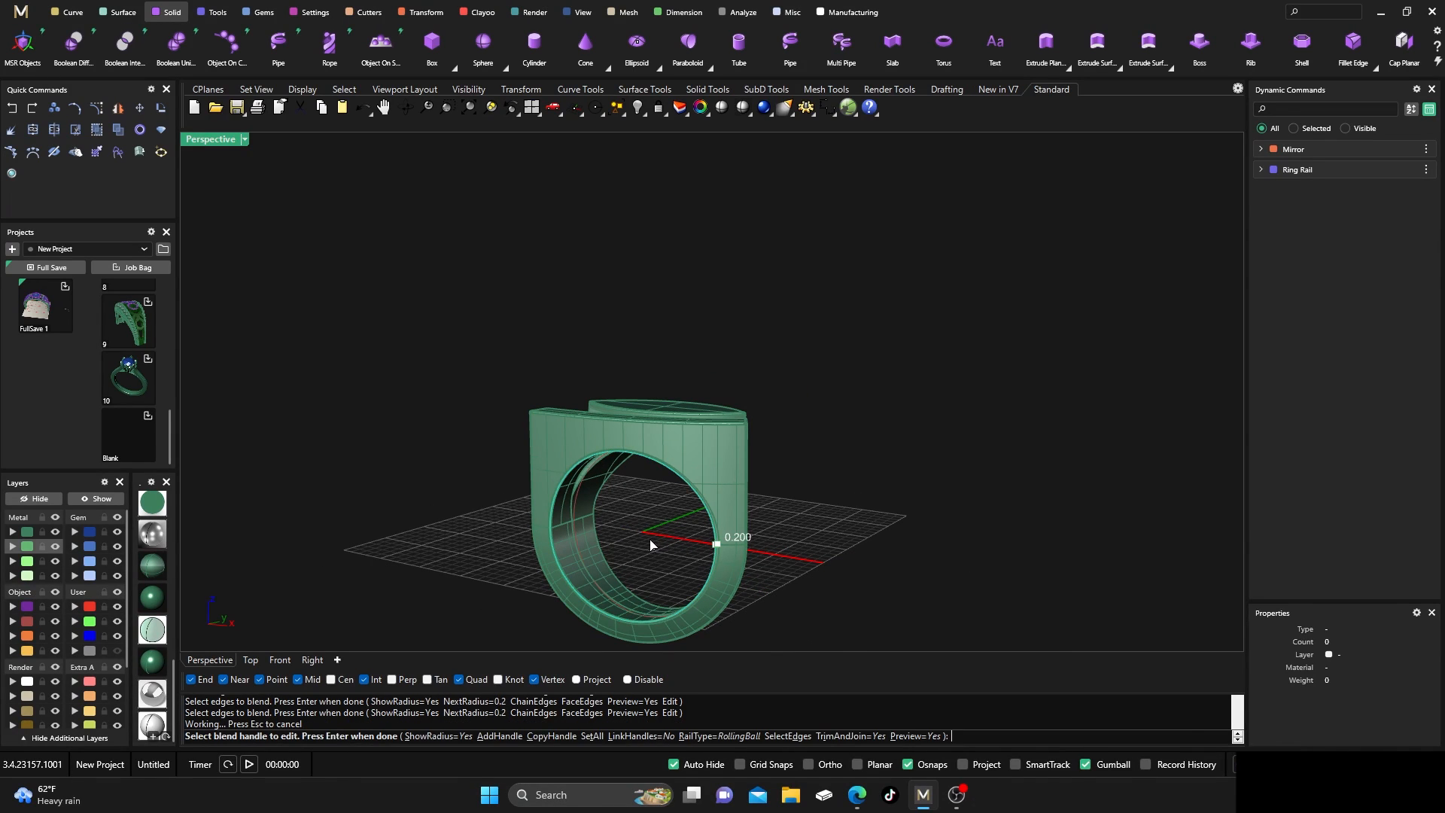
key("Return")
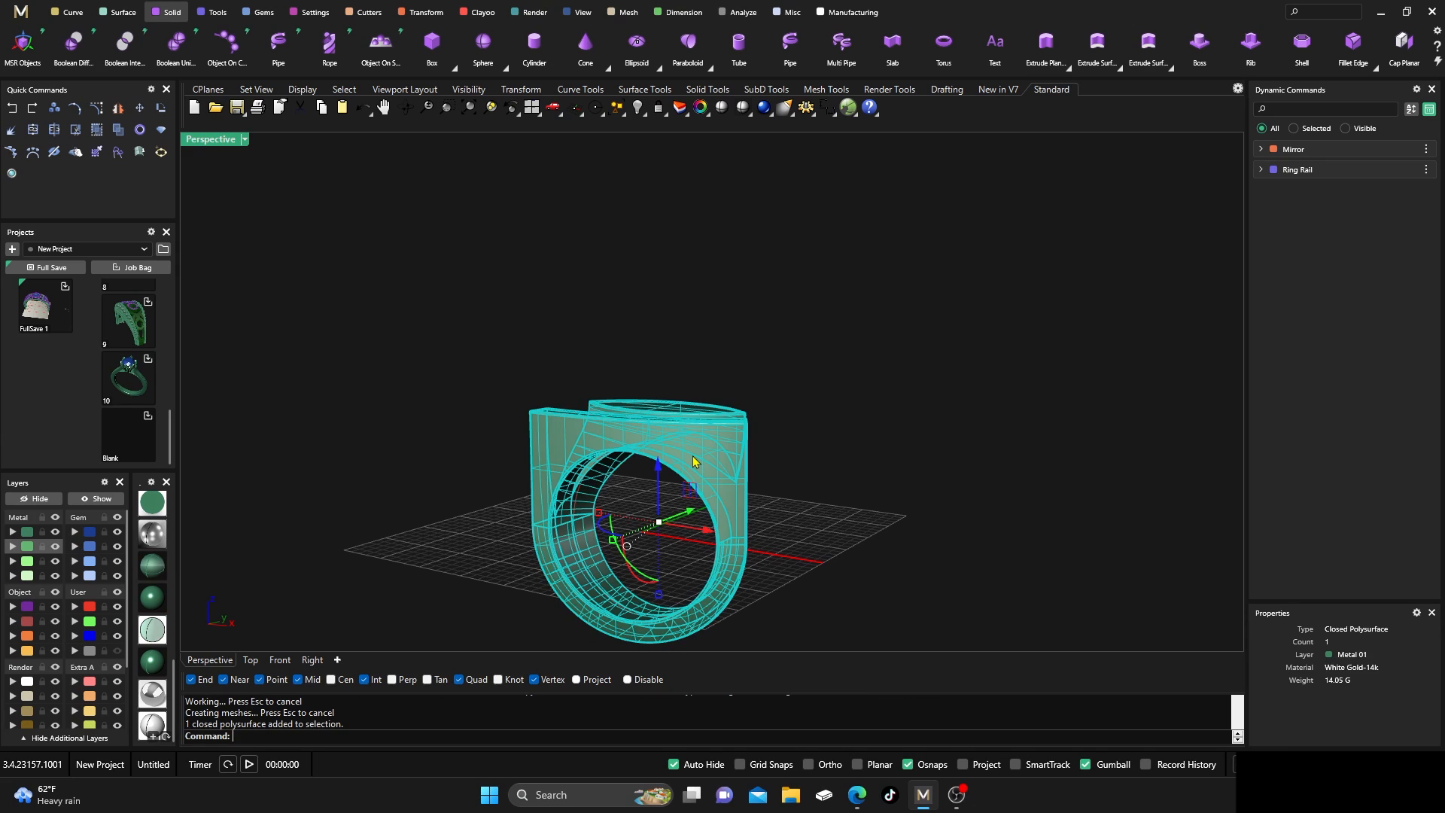
left_click(777, 332)
right_click_drag(801, 480, 633, 576)
scroll(706, 461, "up", 5)
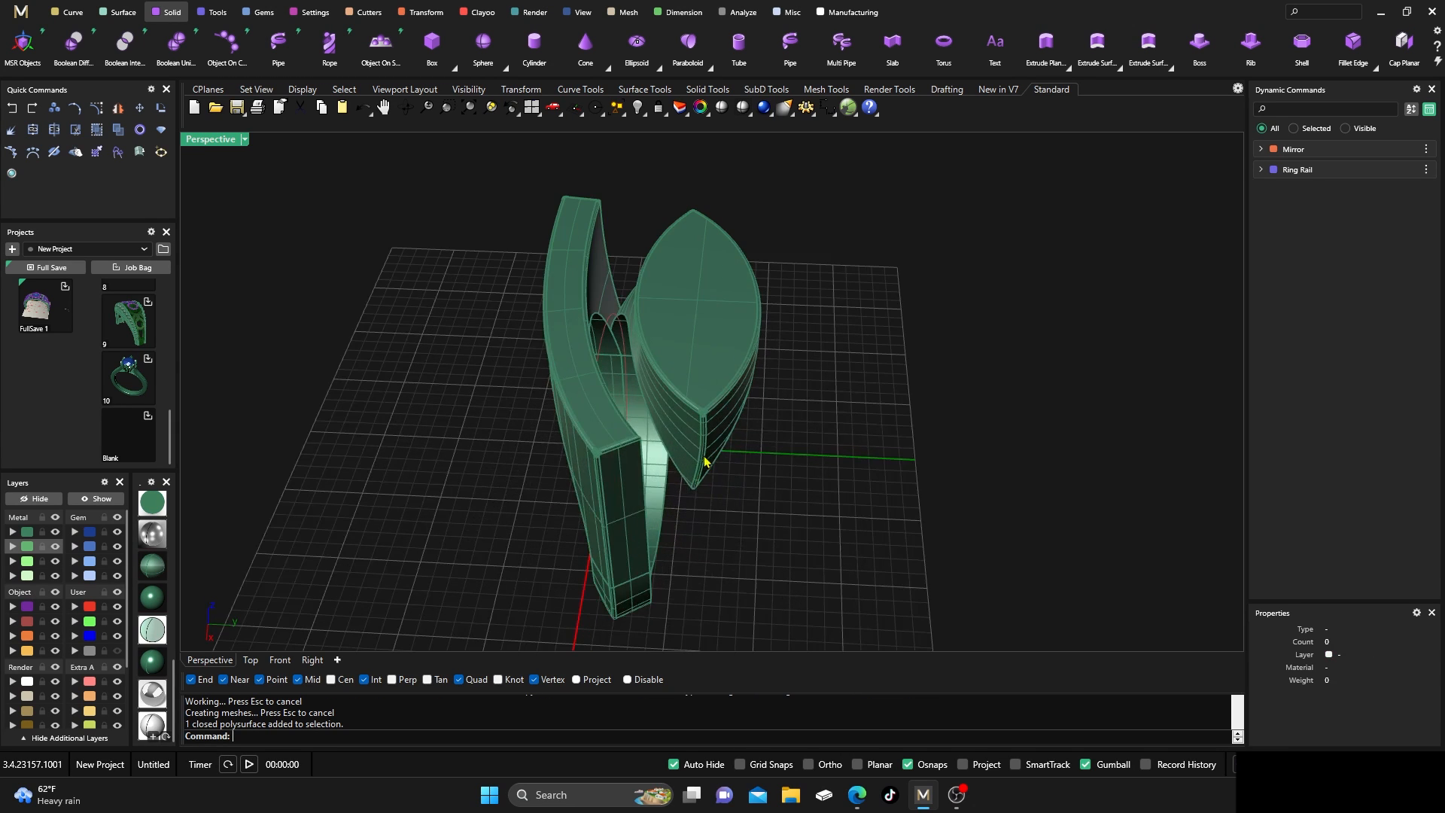
right_click_drag(741, 490, 517, 437)
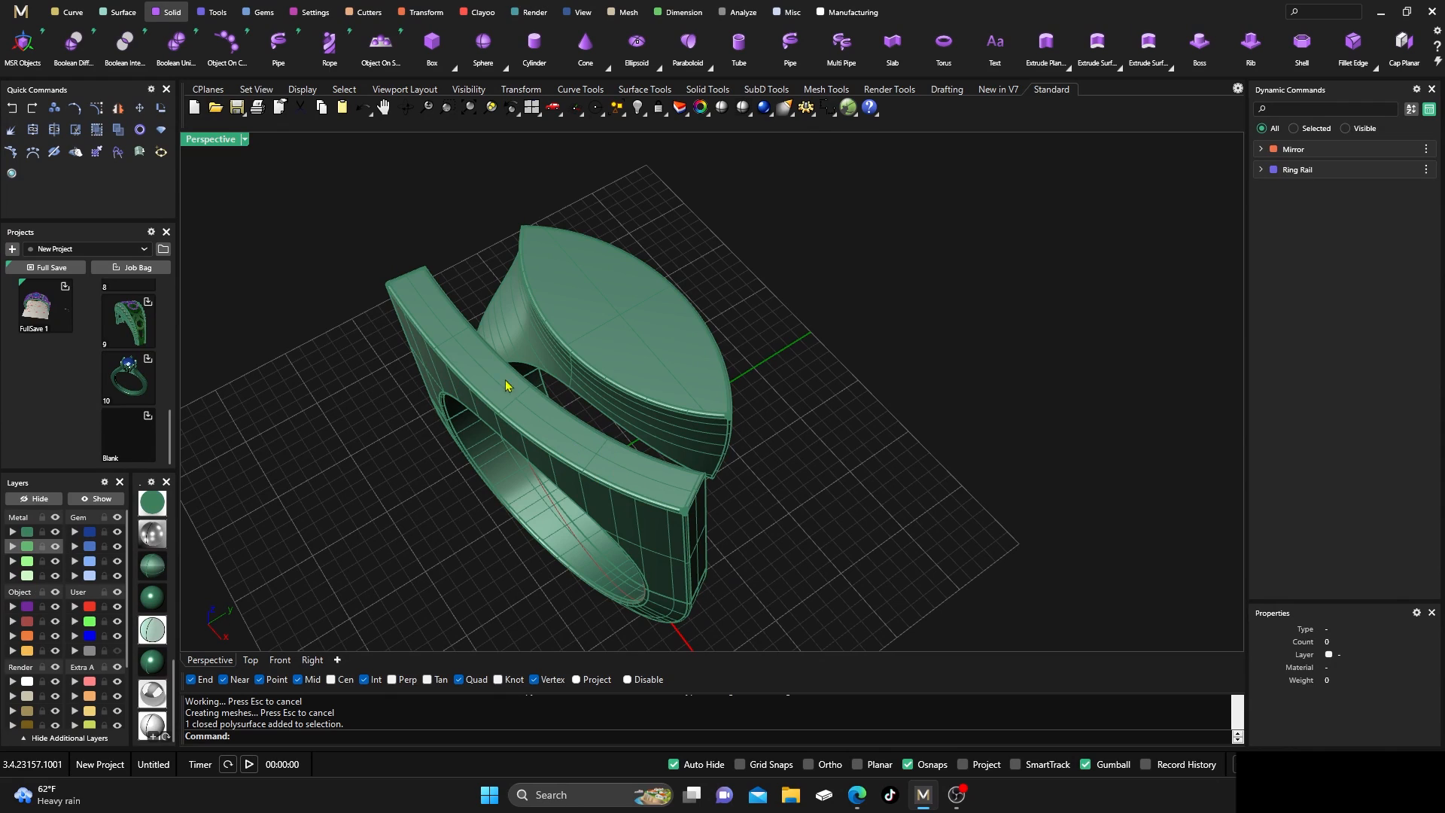
Extract a lengthwise isocurve at 90 degrees from the flat side's top face, at about U 0.08 and V 0.51
left_click(69, 12)
left_click(380, 42)
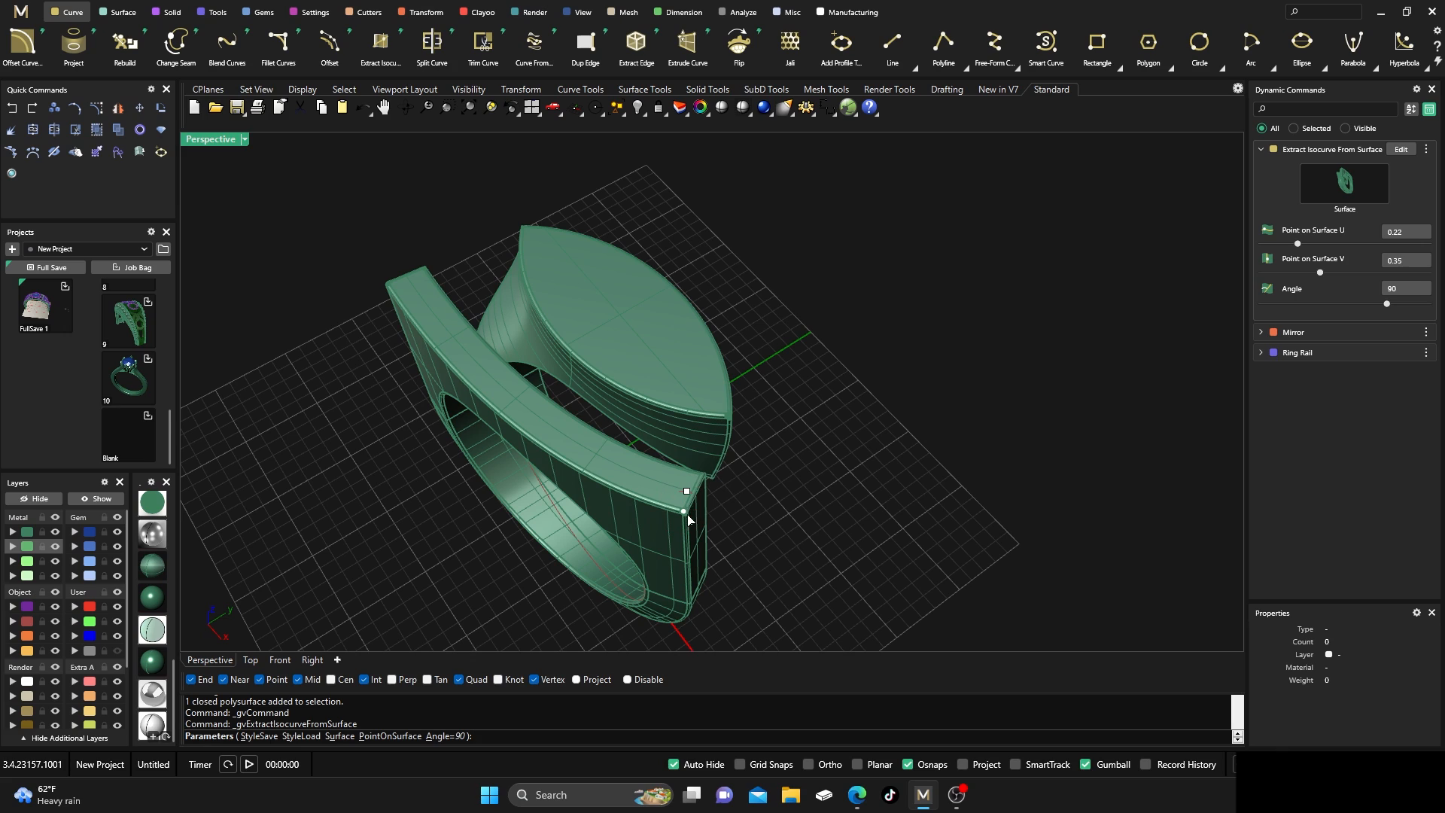
mouse_move(688, 490)
mouse_move(685, 497)
left_mouse_down()
mouse_move(685, 517)
mouse_move(661, 482)
left_mouse_up()
key("Return")
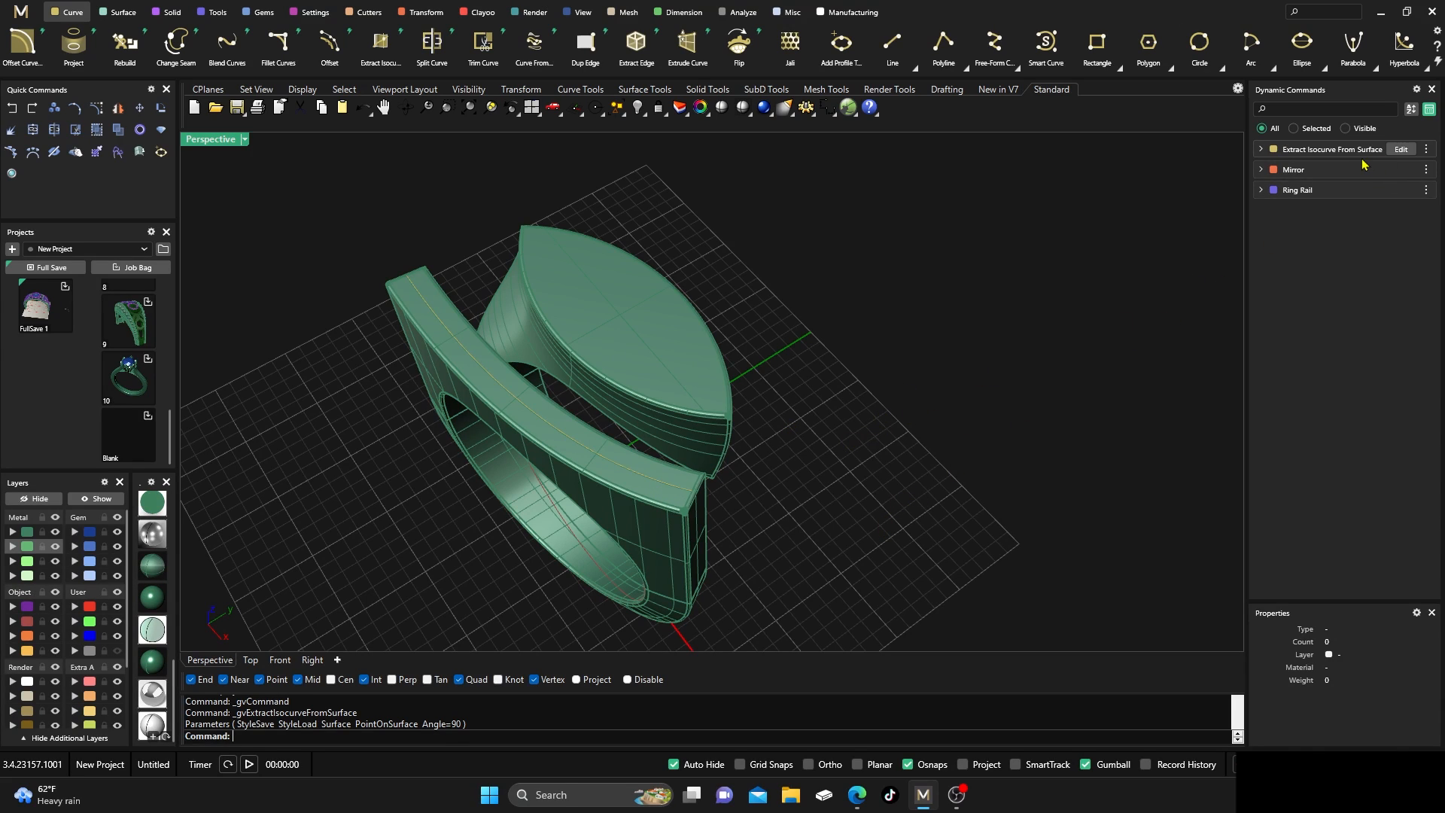
Edit the extracted isocurve and set its point on surface V to 0.5
left_click(1401, 149)
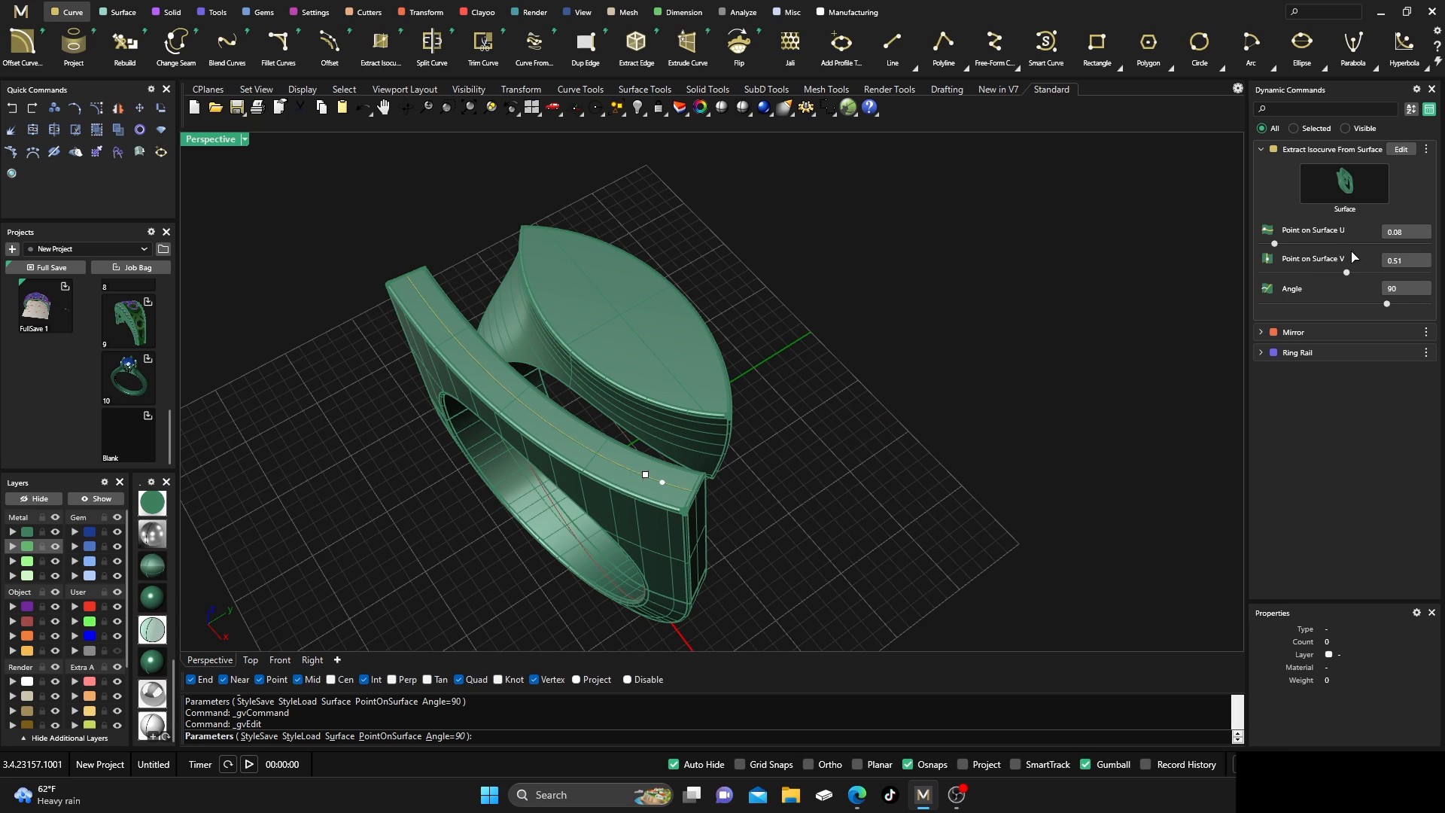
left_click(1389, 266)
key("Tab")
key("Tab")
key("Return")
Place round diamonds along the extracted isocurve with Gems on Curve, extending the row to an end position of about 0.94
left_click(609, 466)
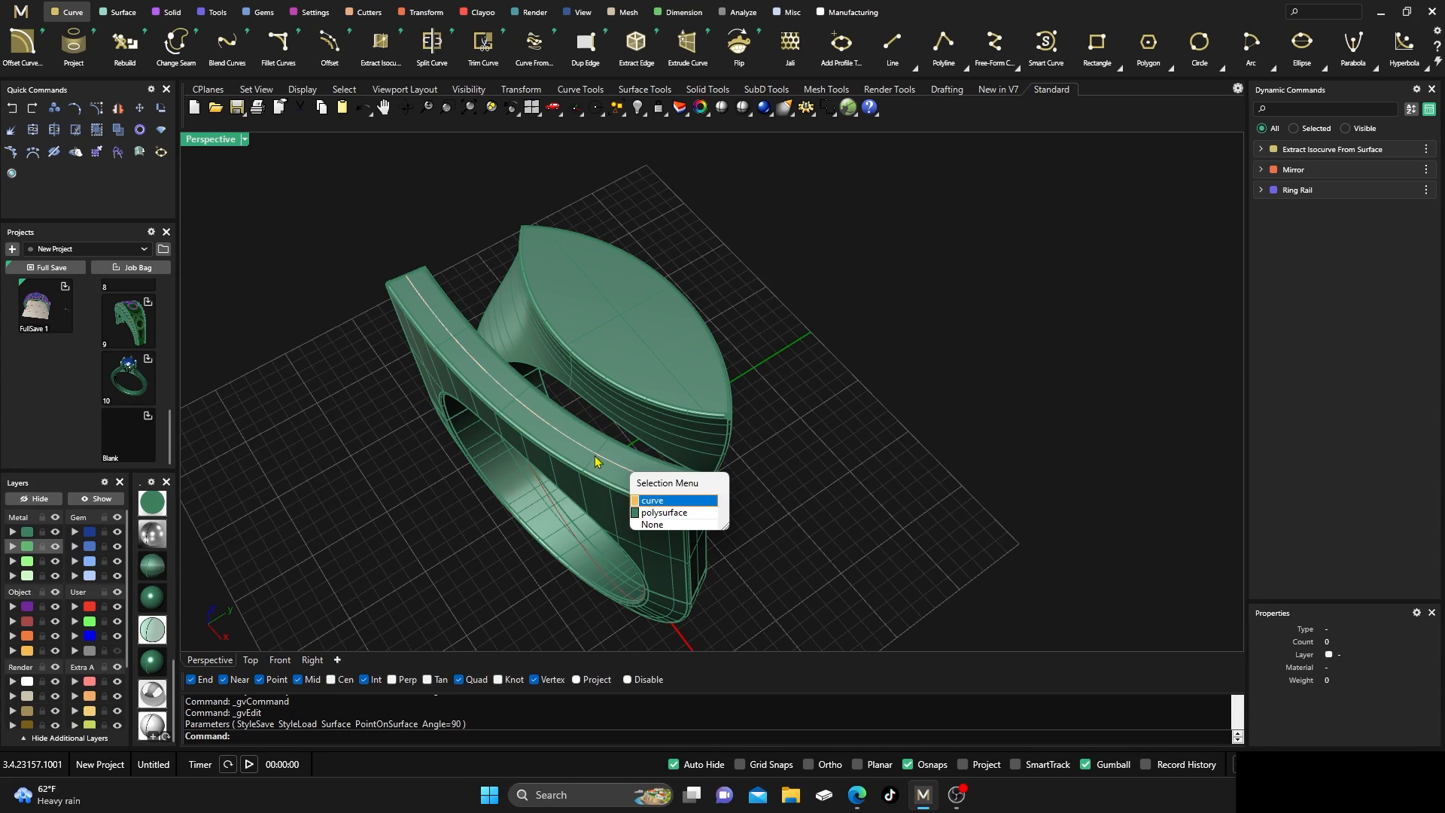
left_click(652, 502)
left_click(263, 16)
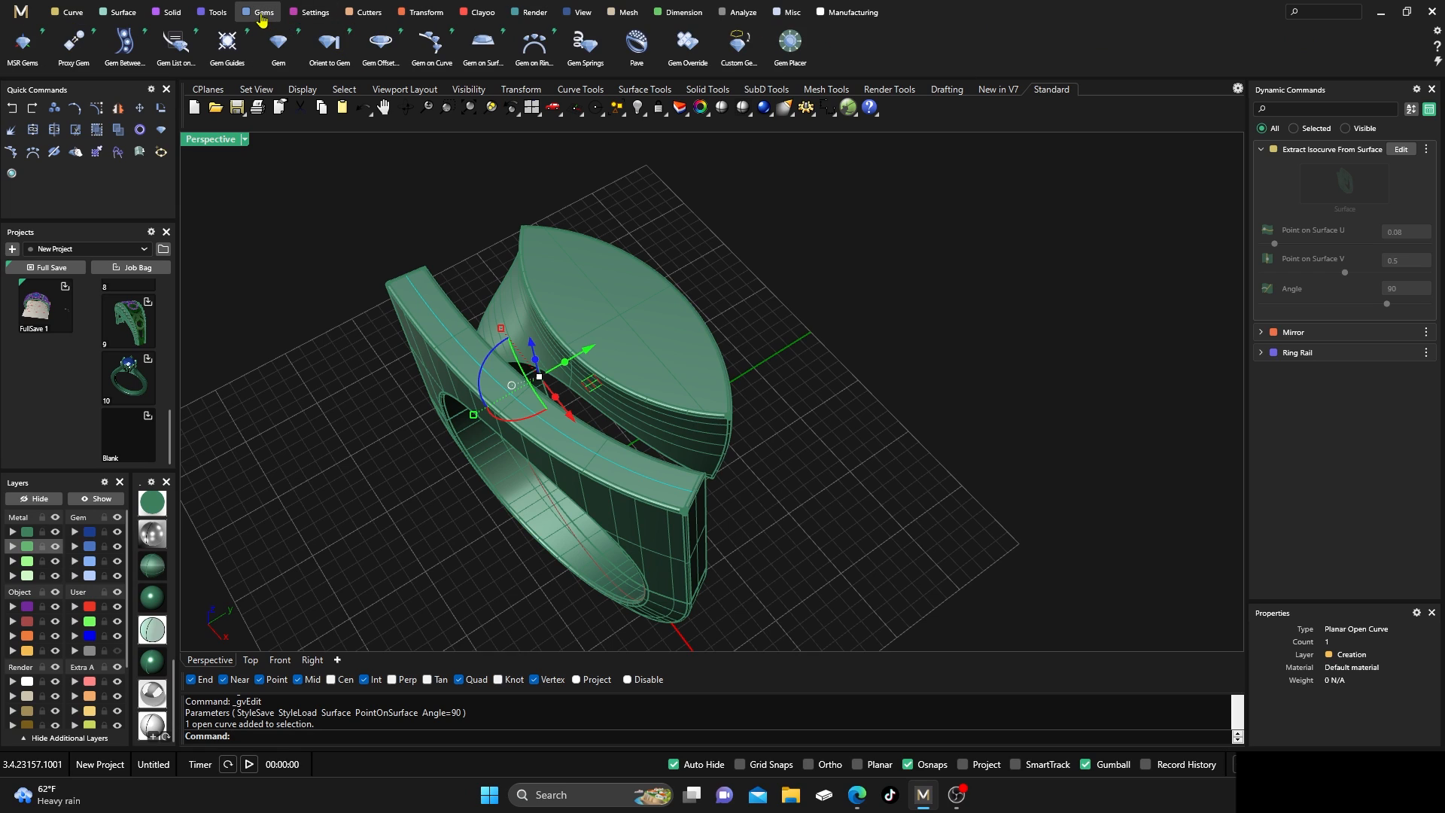
left_click(431, 43)
right_click_drag(557, 358, 584, 353)
left_click_drag(440, 395, 703, 490)
scroll(1358, 243, "up", 2)
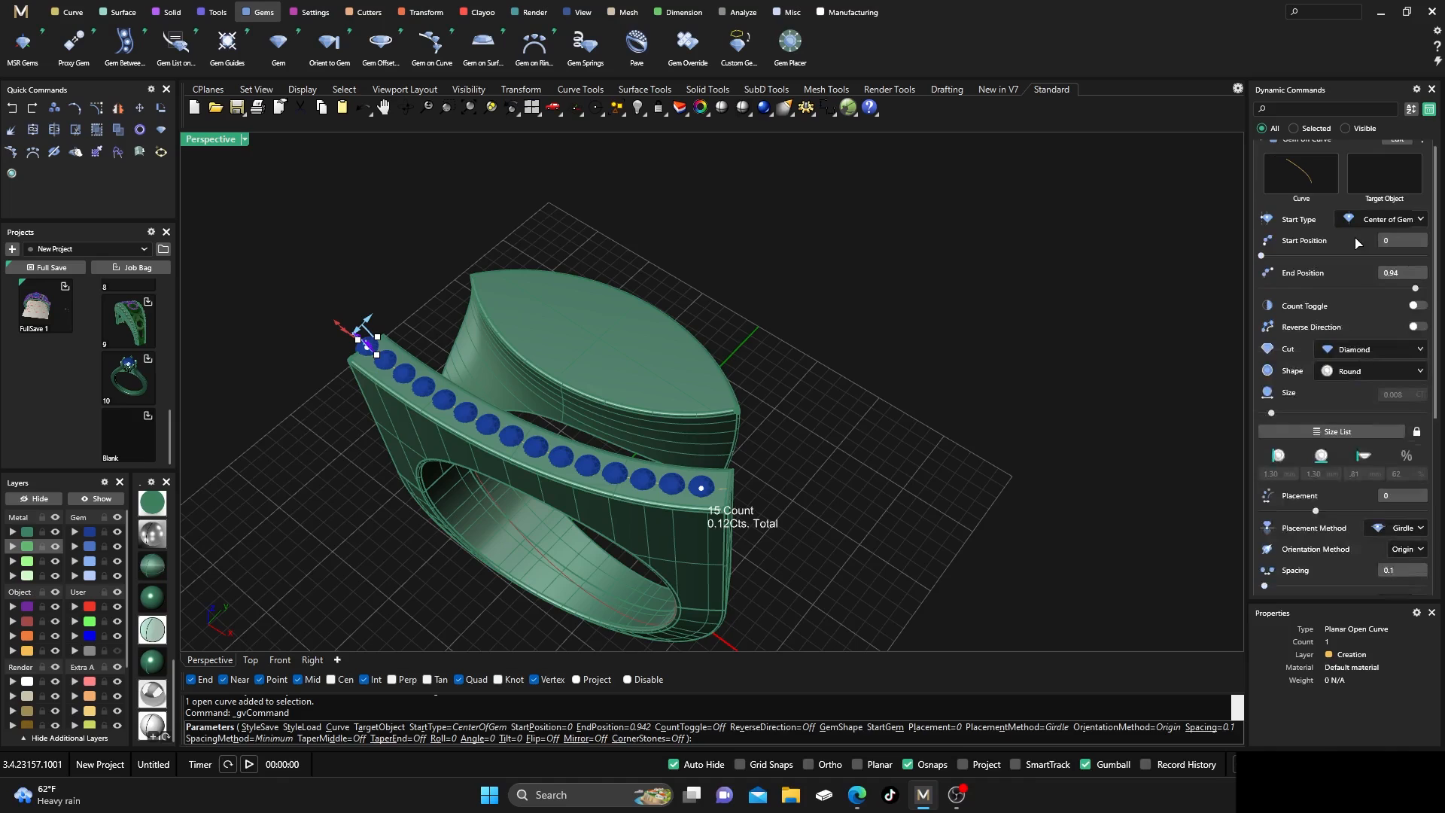
Assign the ring as the gems' target object and move the row's start position to about 0.07
left_click(1393, 179)
left_click(617, 511)
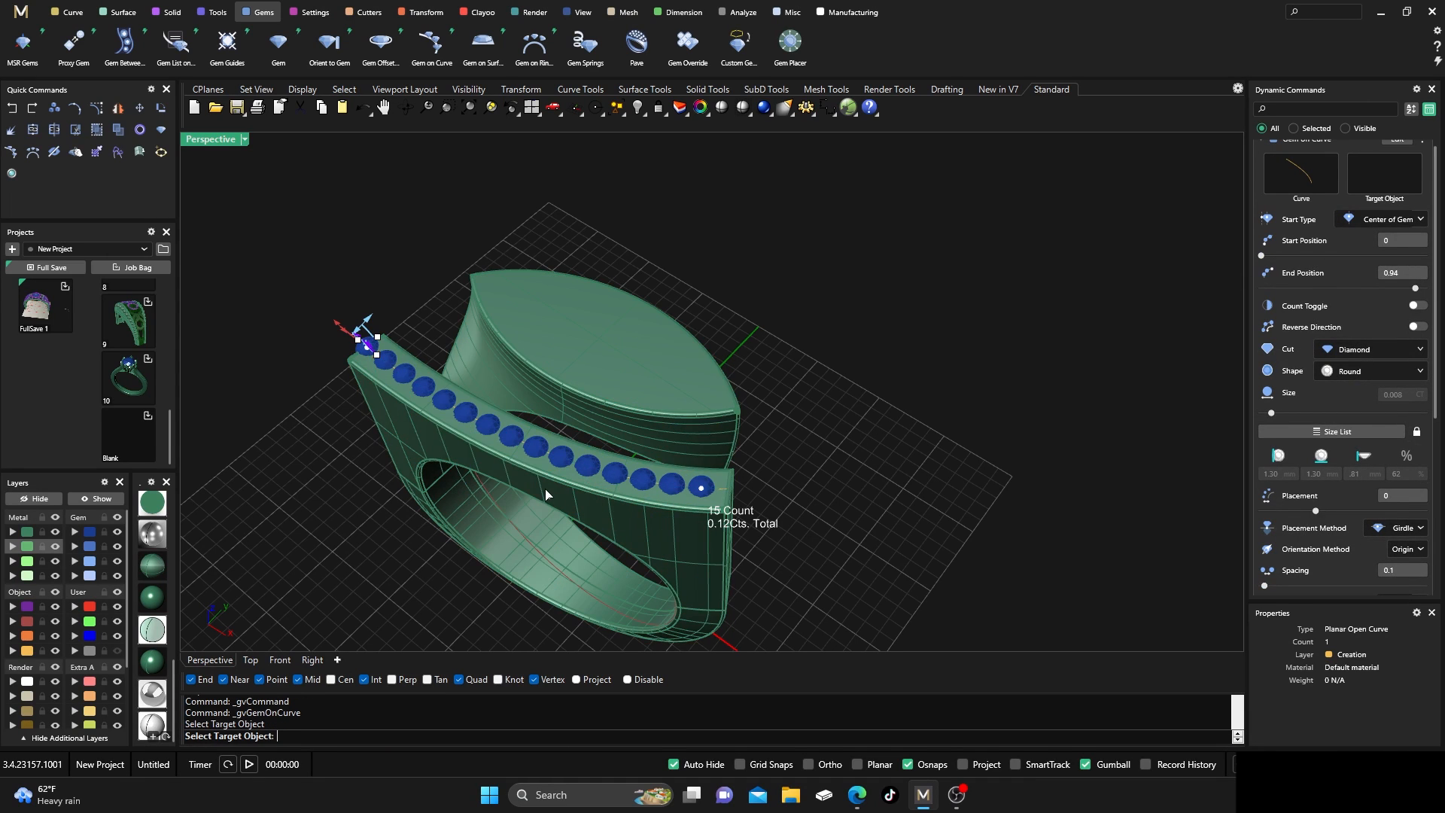
right_click_drag(549, 490, 500, 538)
scroll(613, 470, "down", 4)
scroll(454, 494, "up", 8)
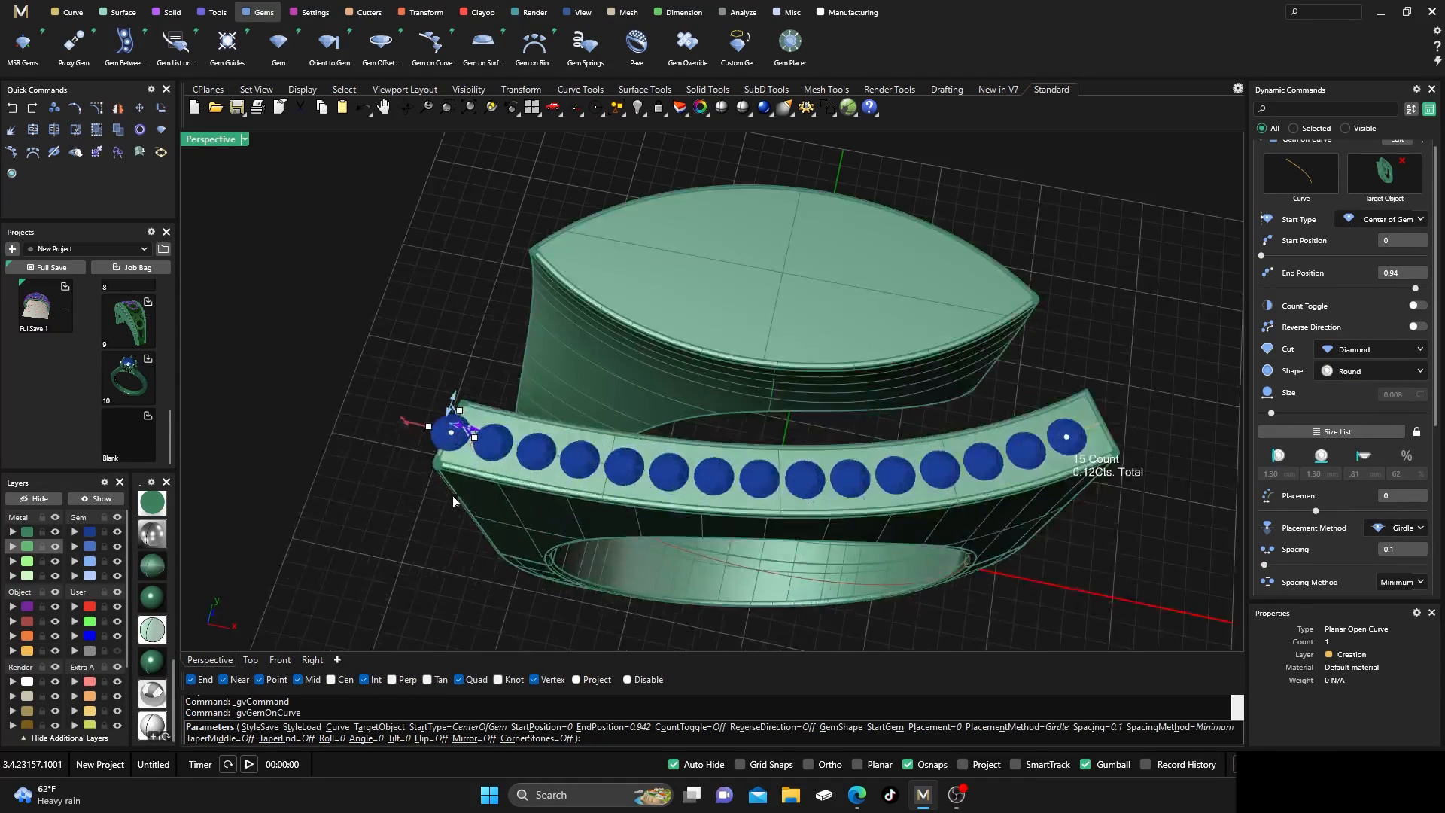
left_click_drag(494, 451, 494, 442)
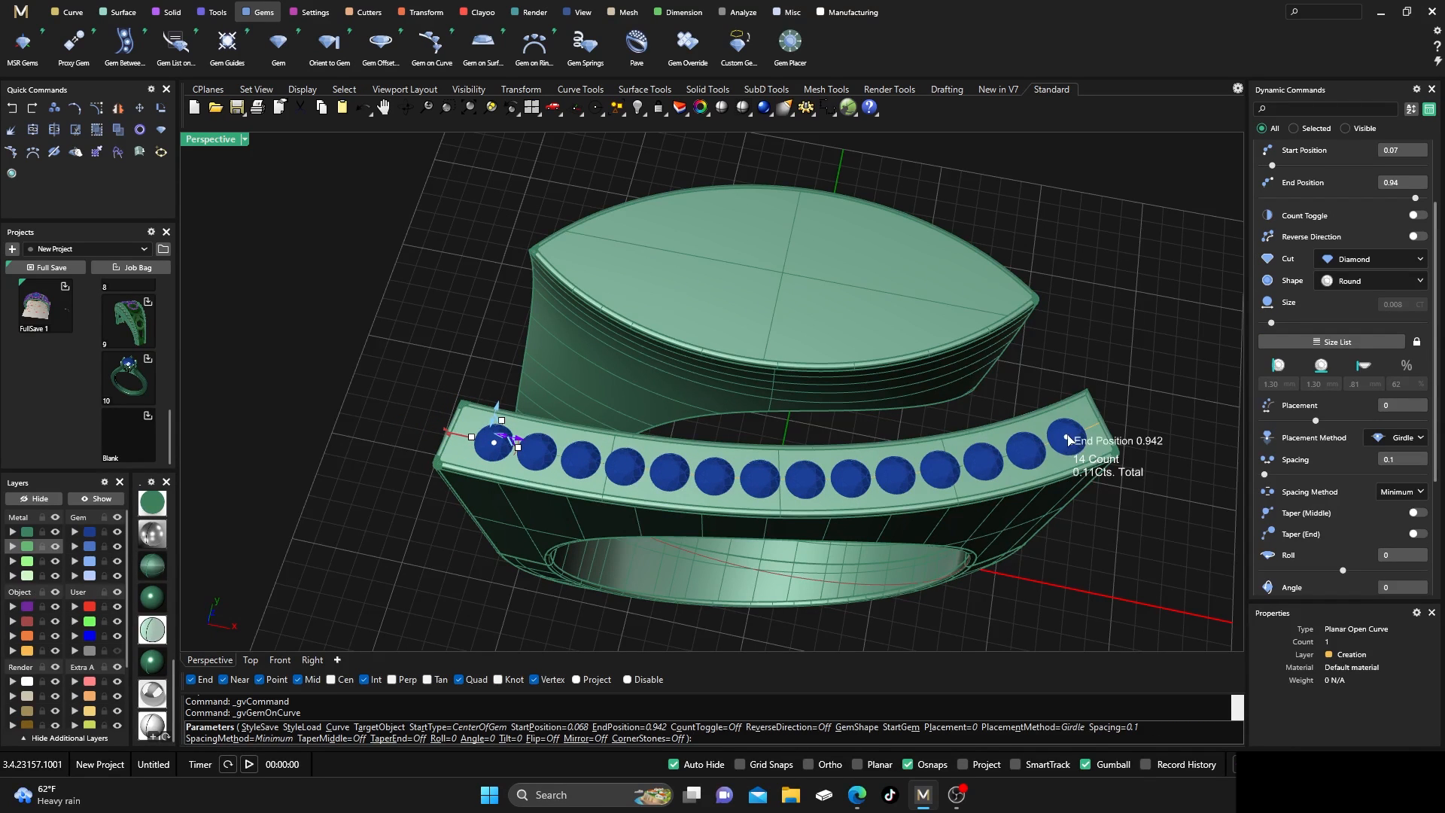
Move the gem row's end position to 0.93, switch the placement method to Table, and finish the gem row
left_click_drag(1065, 441, 1059, 442)
right_click_drag(675, 495, 640, 423)
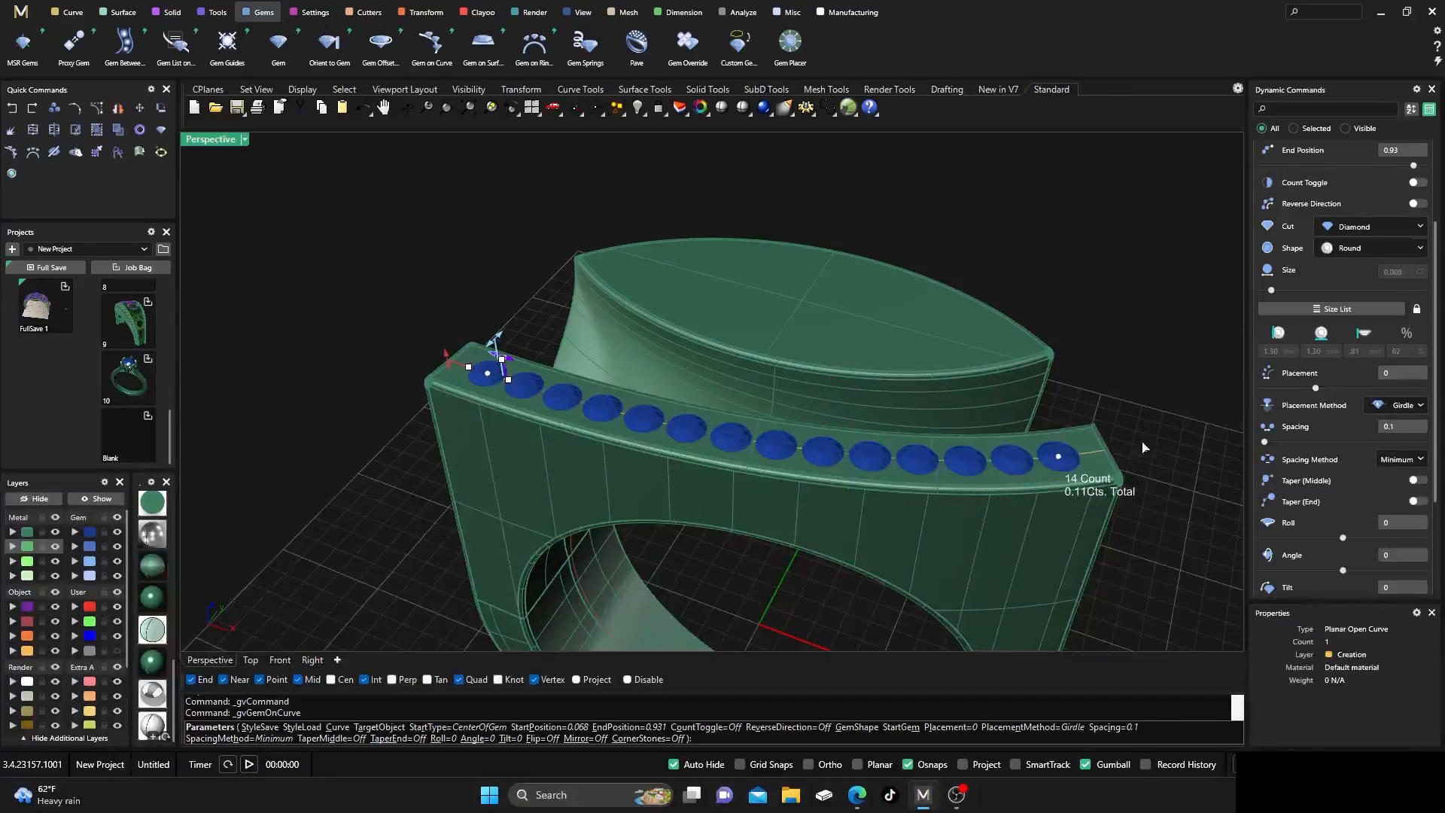
left_click(1400, 406)
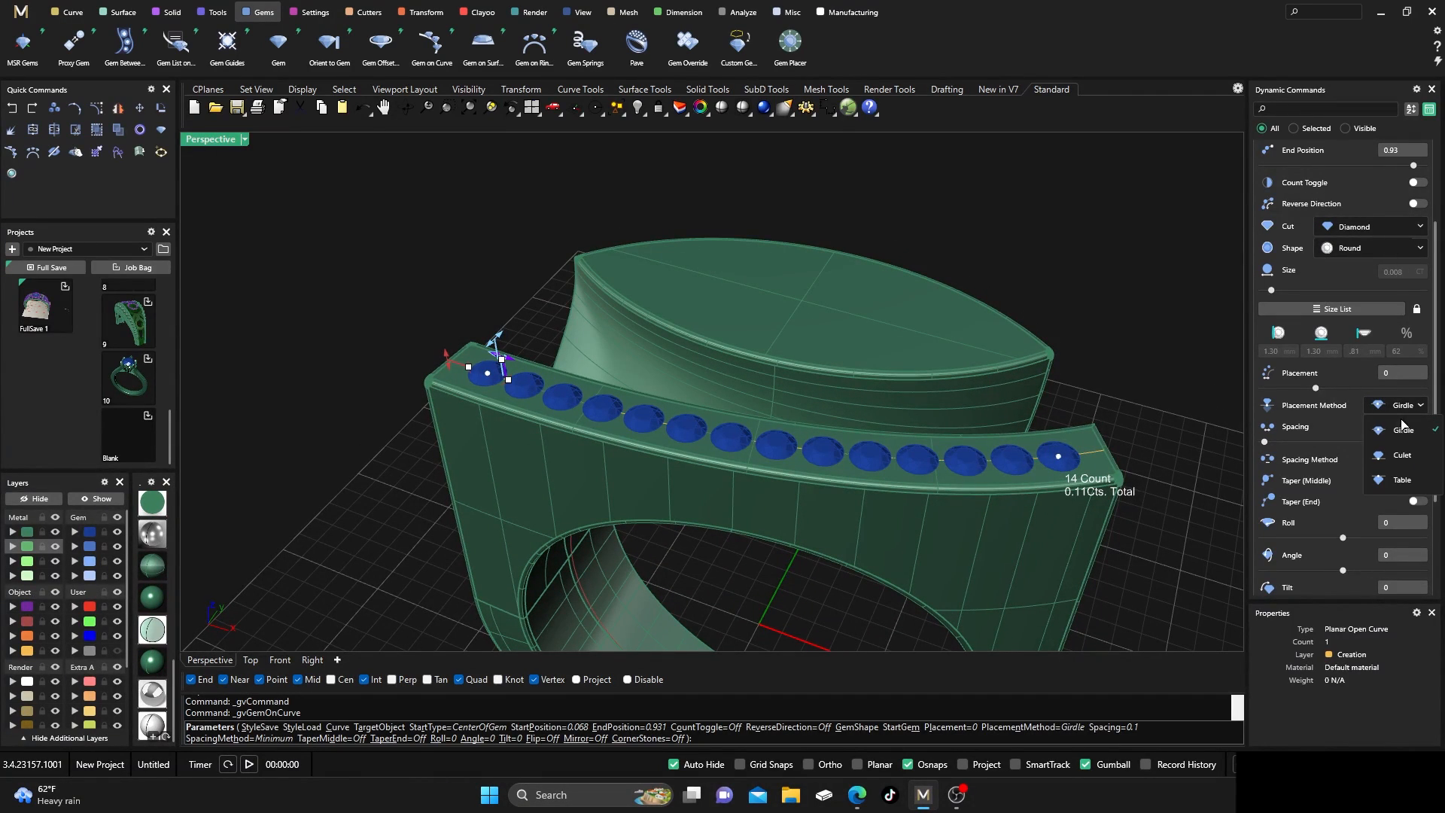
left_click(1402, 481)
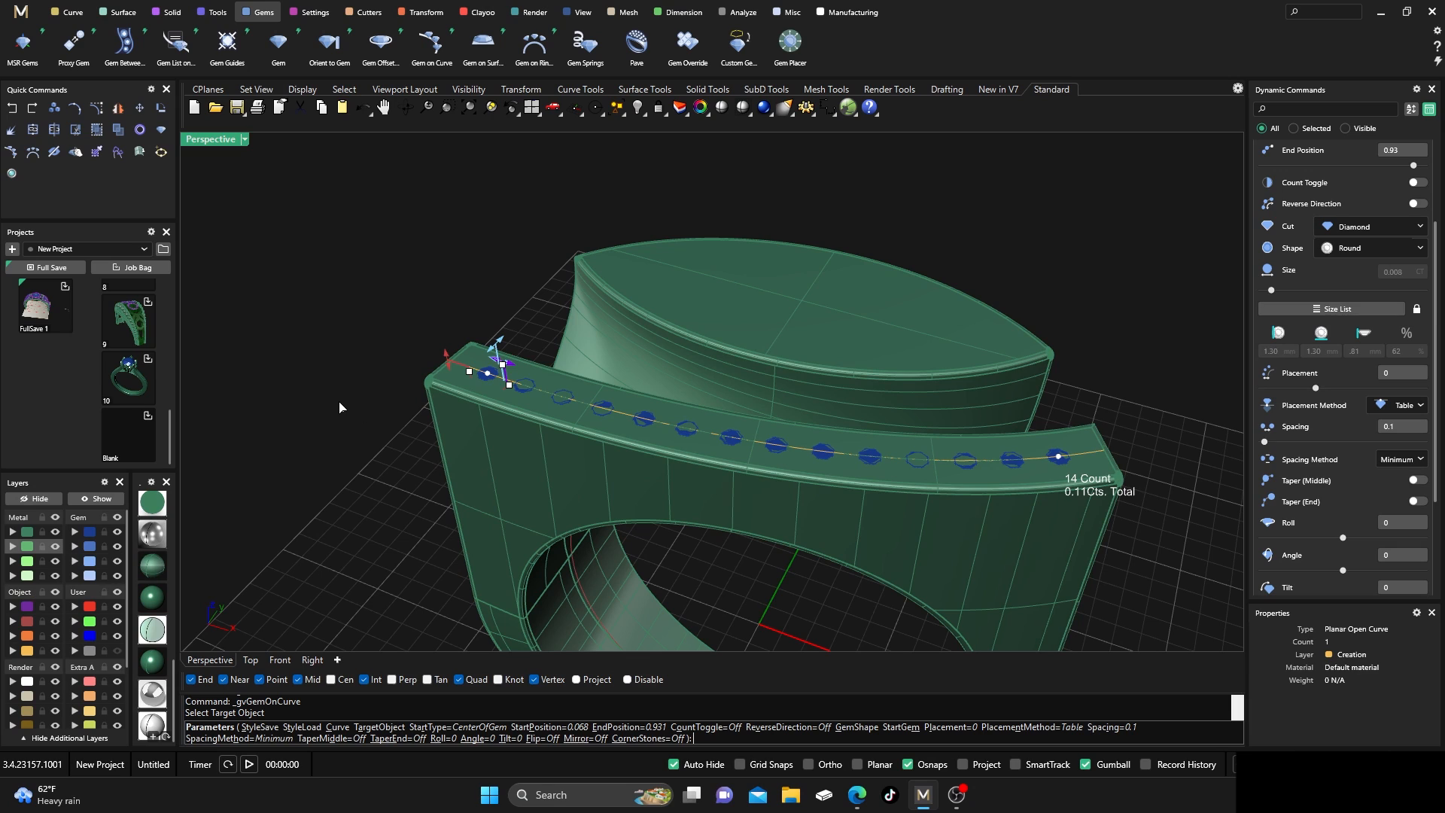
right_click(361, 408)
Create a channel cutter from the row of diamonds and set its end type to Flat
left_click(652, 430)
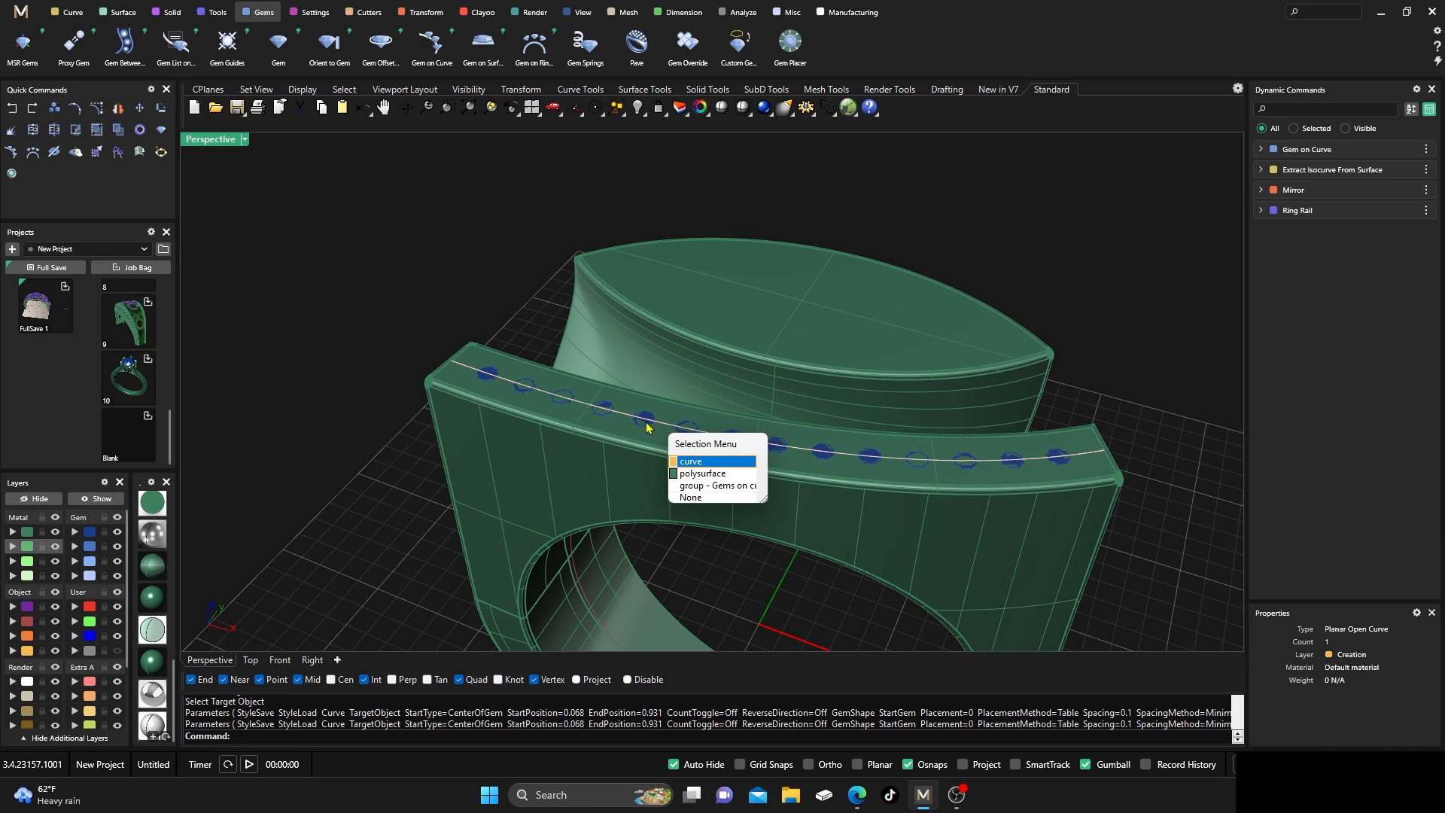
left_click(679, 467)
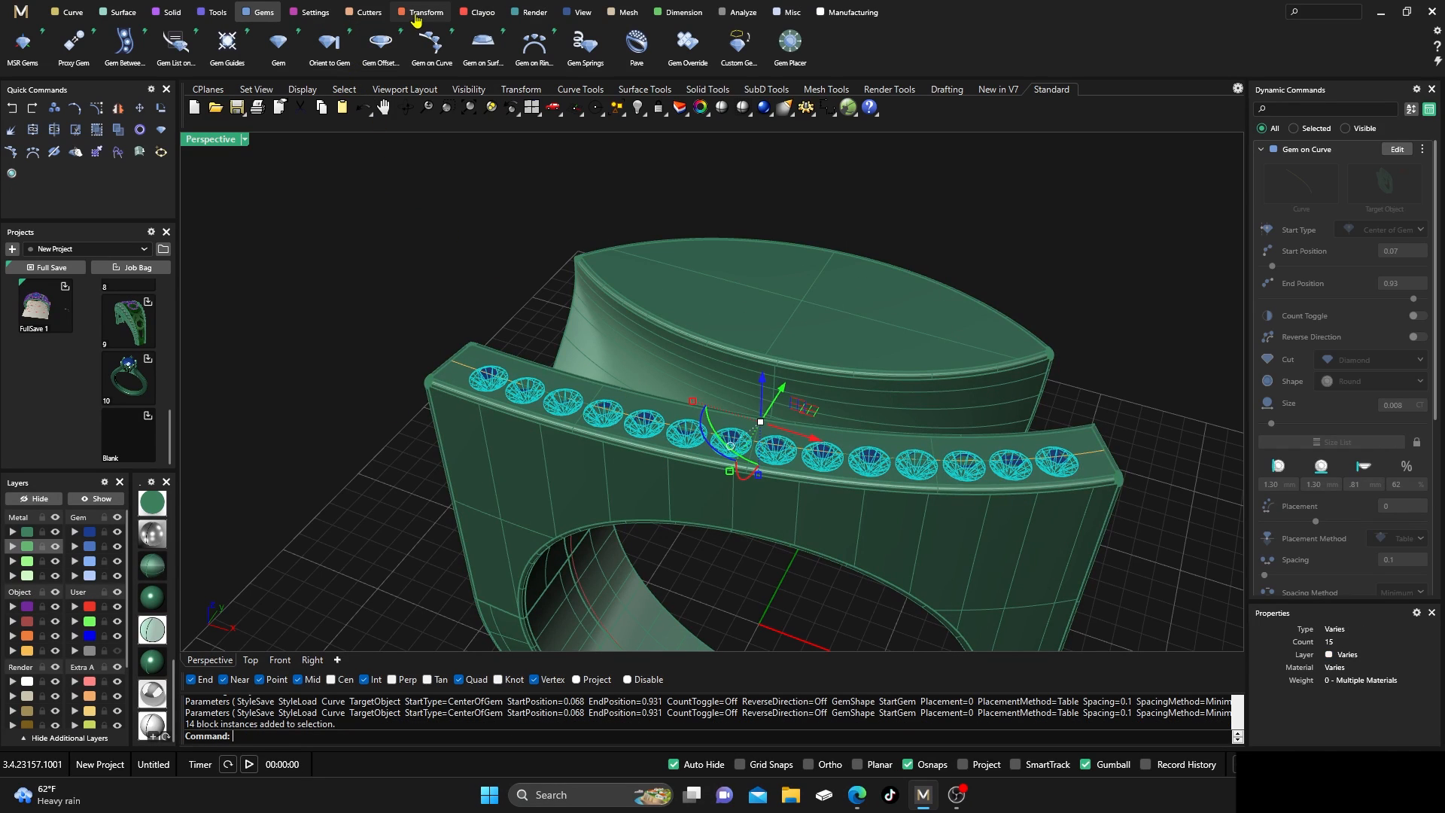
left_click(366, 12)
left_click(125, 47)
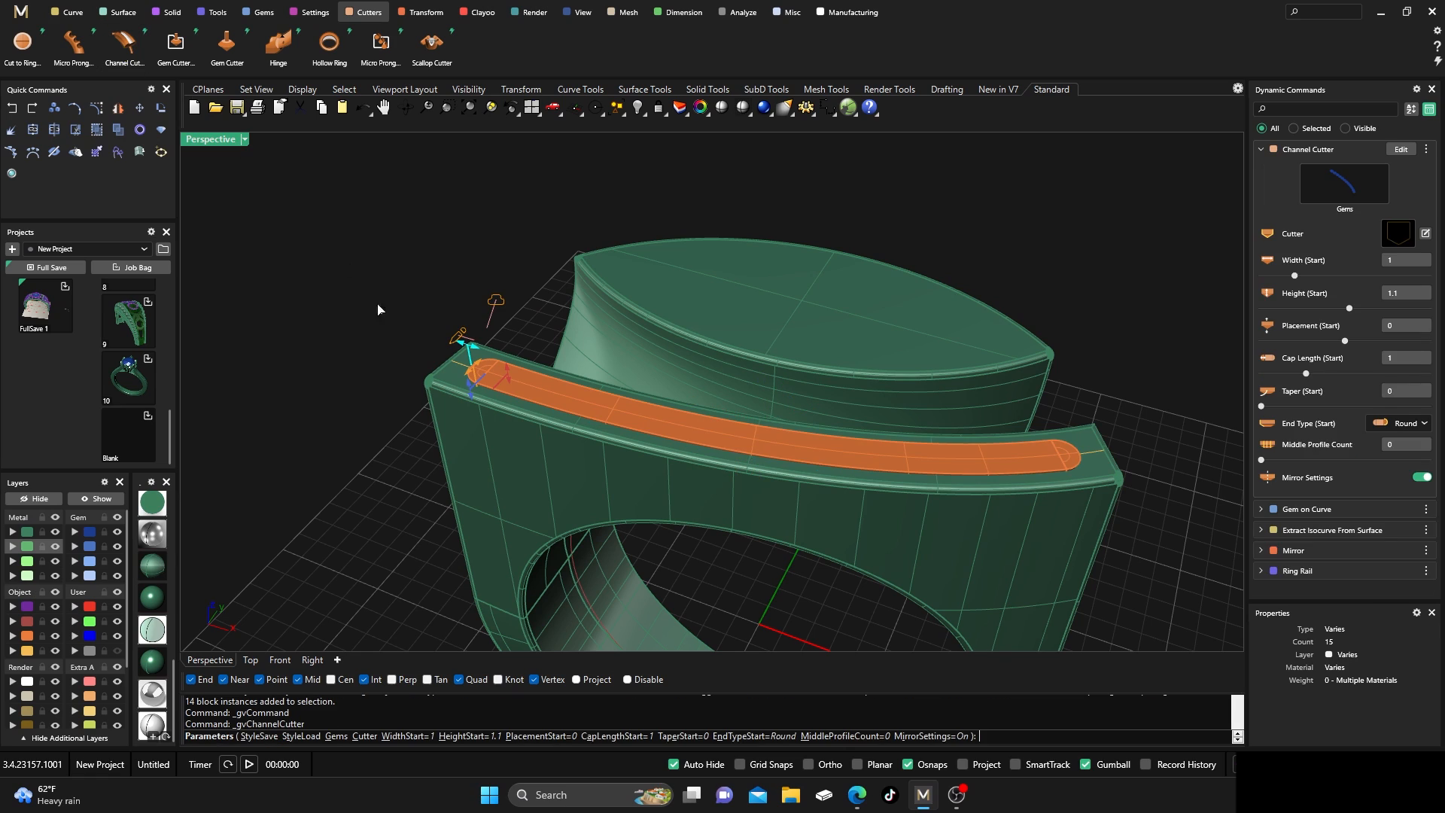
left_click(1401, 423)
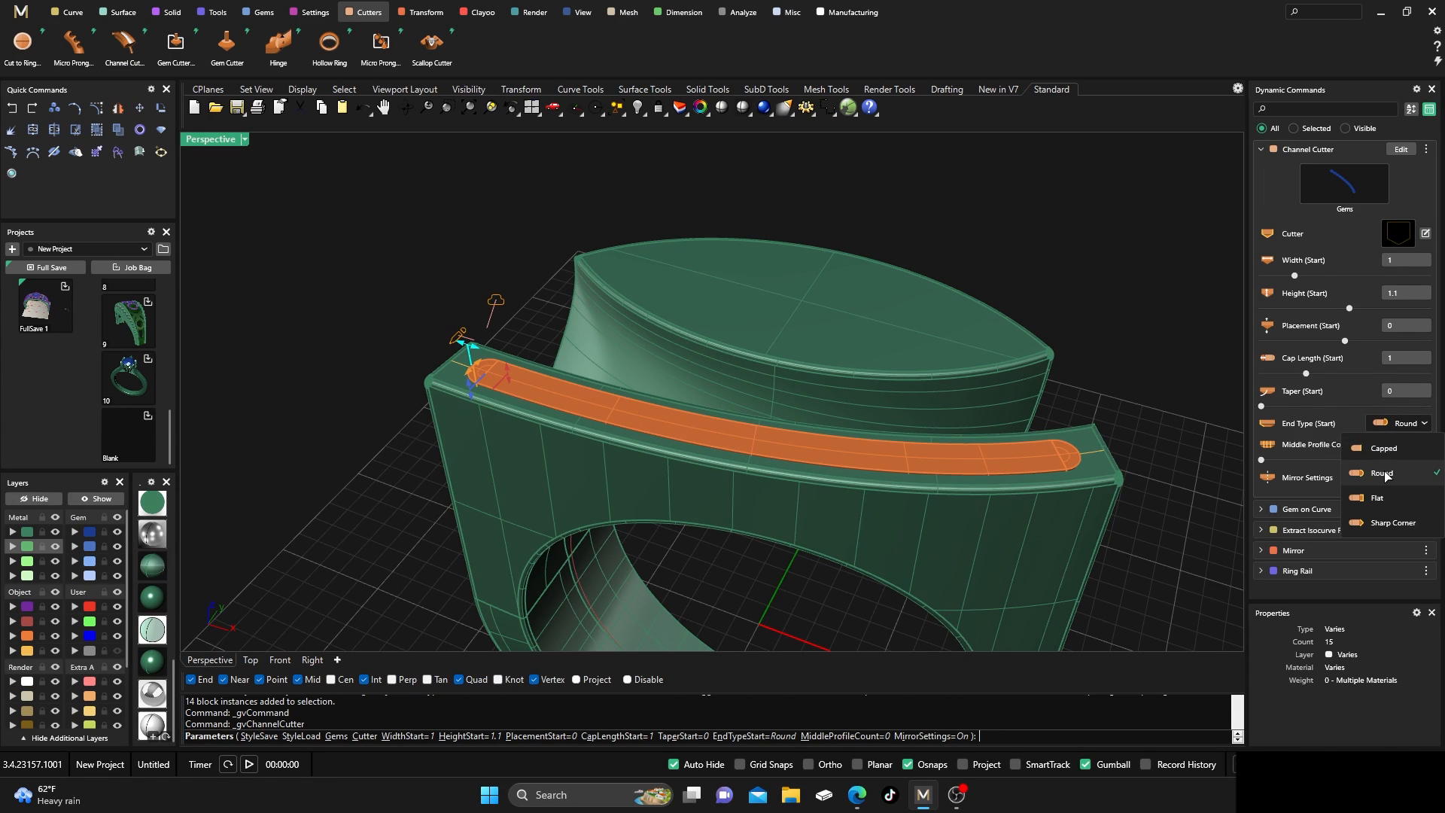
left_click(1386, 501)
Widen the channel cutter to about 1.39 and extend its cap length to about 1.88
scroll(468, 342, "up", 2)
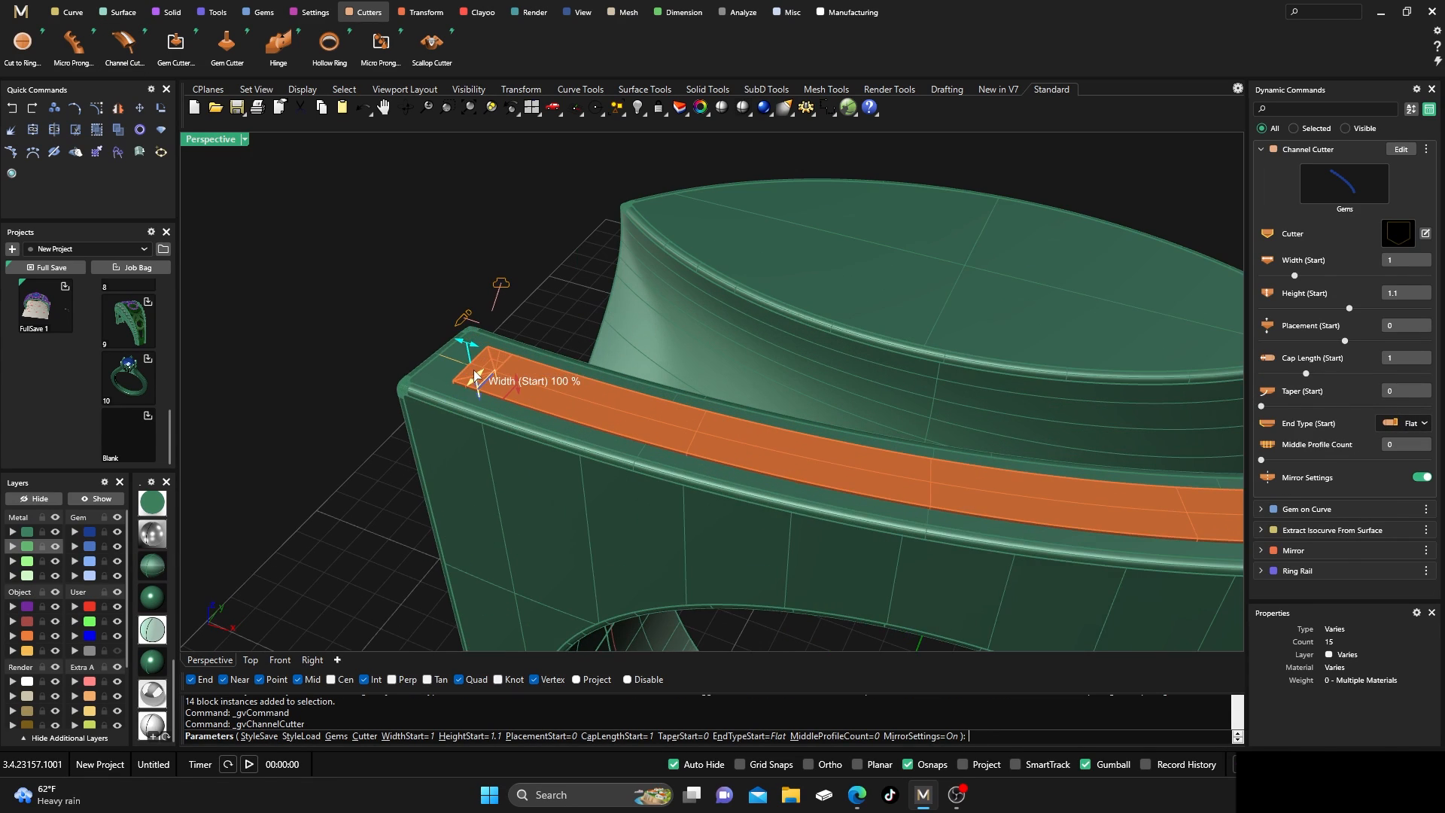
left_click_drag(462, 346, 466, 389)
scroll(432, 418, "down", 2)
scroll(460, 328, "up", 3)
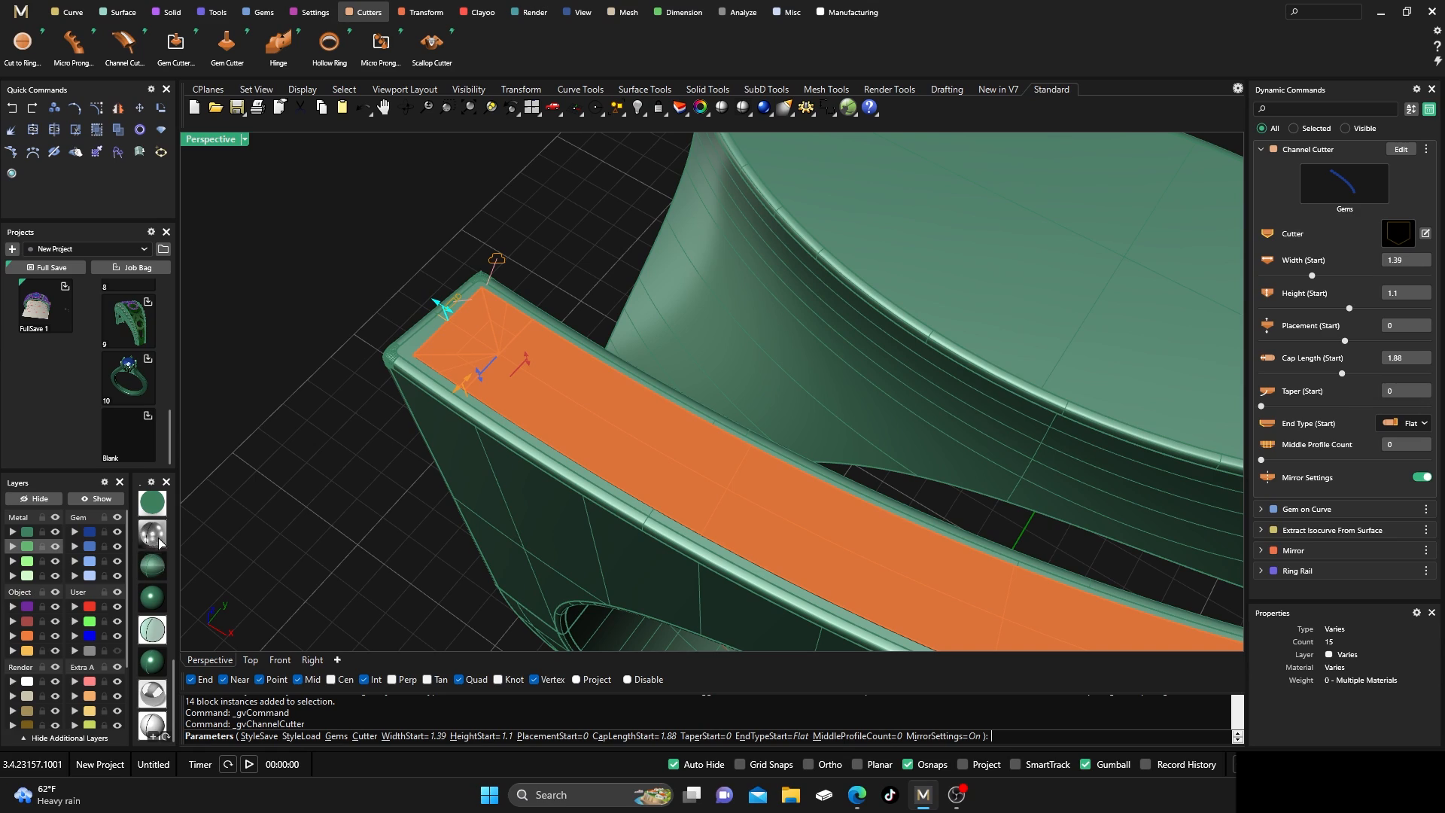
Show the model in wireframe, shift the channel cutter's placement to about 0.28, and finish the cutter
scroll(161, 540, "up", 6)
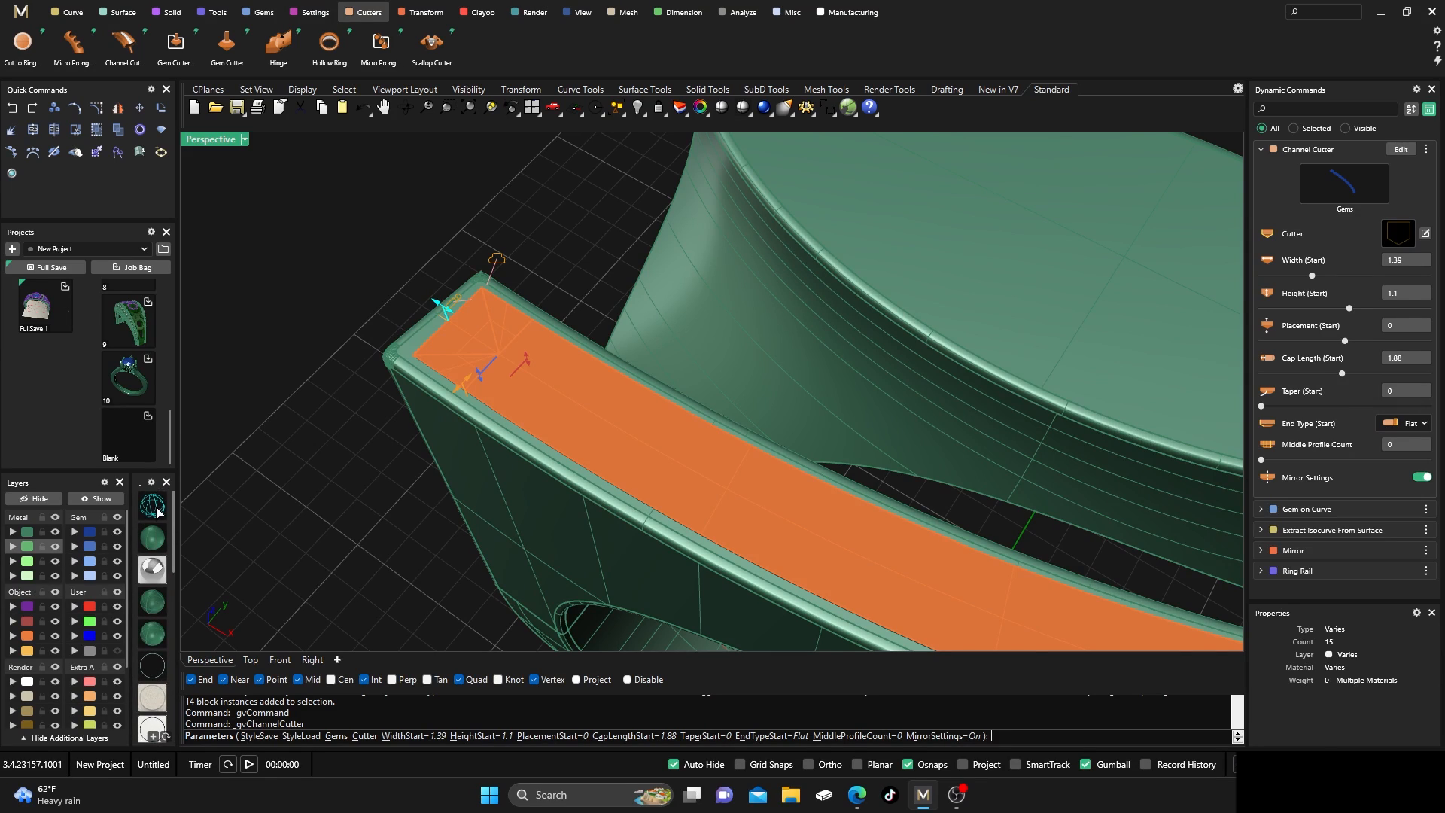
left_click(157, 512)
right_click_drag(325, 493, 414, 393)
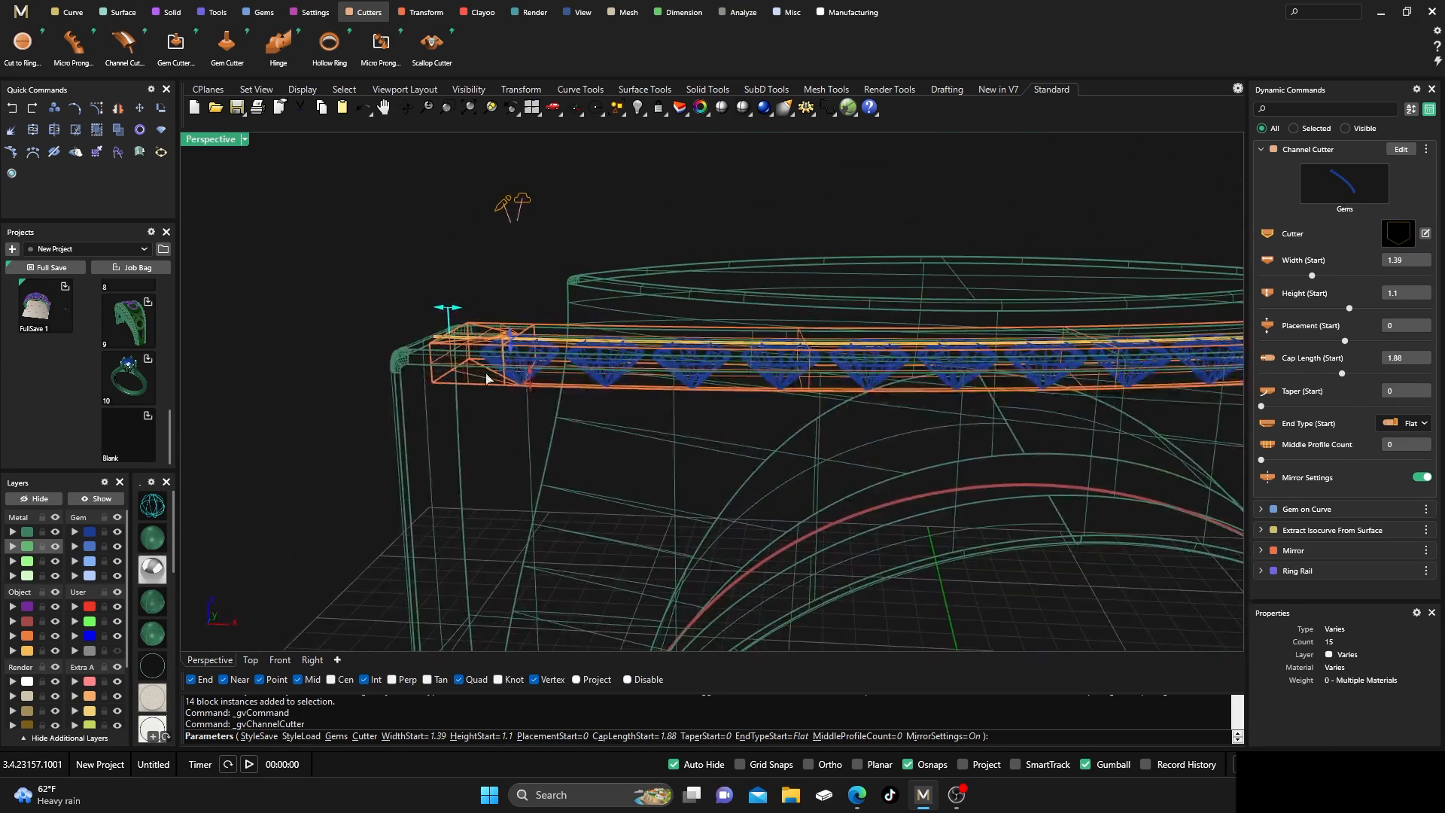
scroll(486, 379, "up", 3)
left_click_drag(536, 408, 547, 384)
right_click_drag(553, 404, 614, 564)
scroll(536, 419, "down", 4)
scroll(420, 363, "down", 5)
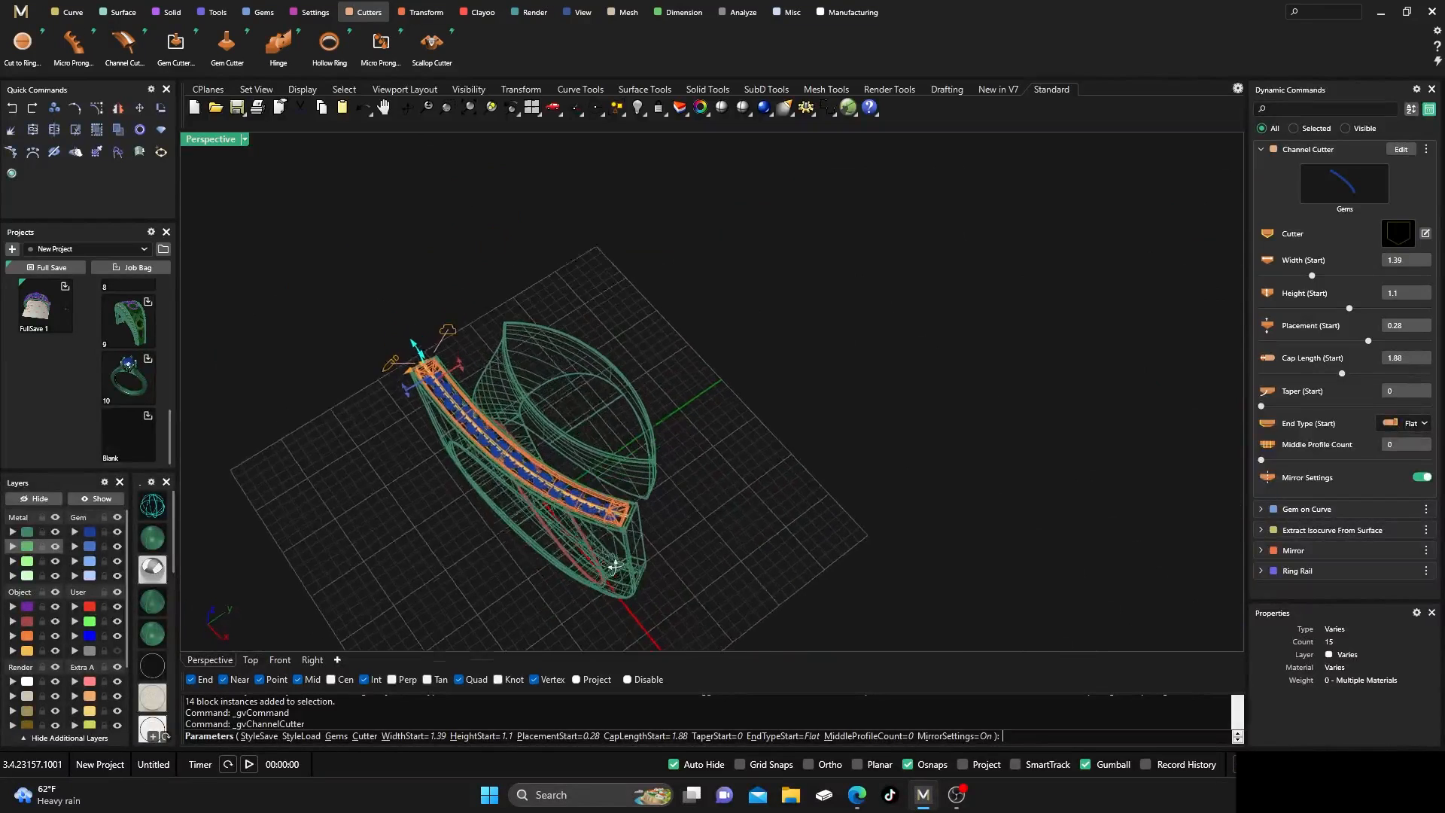
scroll(613, 565, "up", 5)
right_click(620, 500)
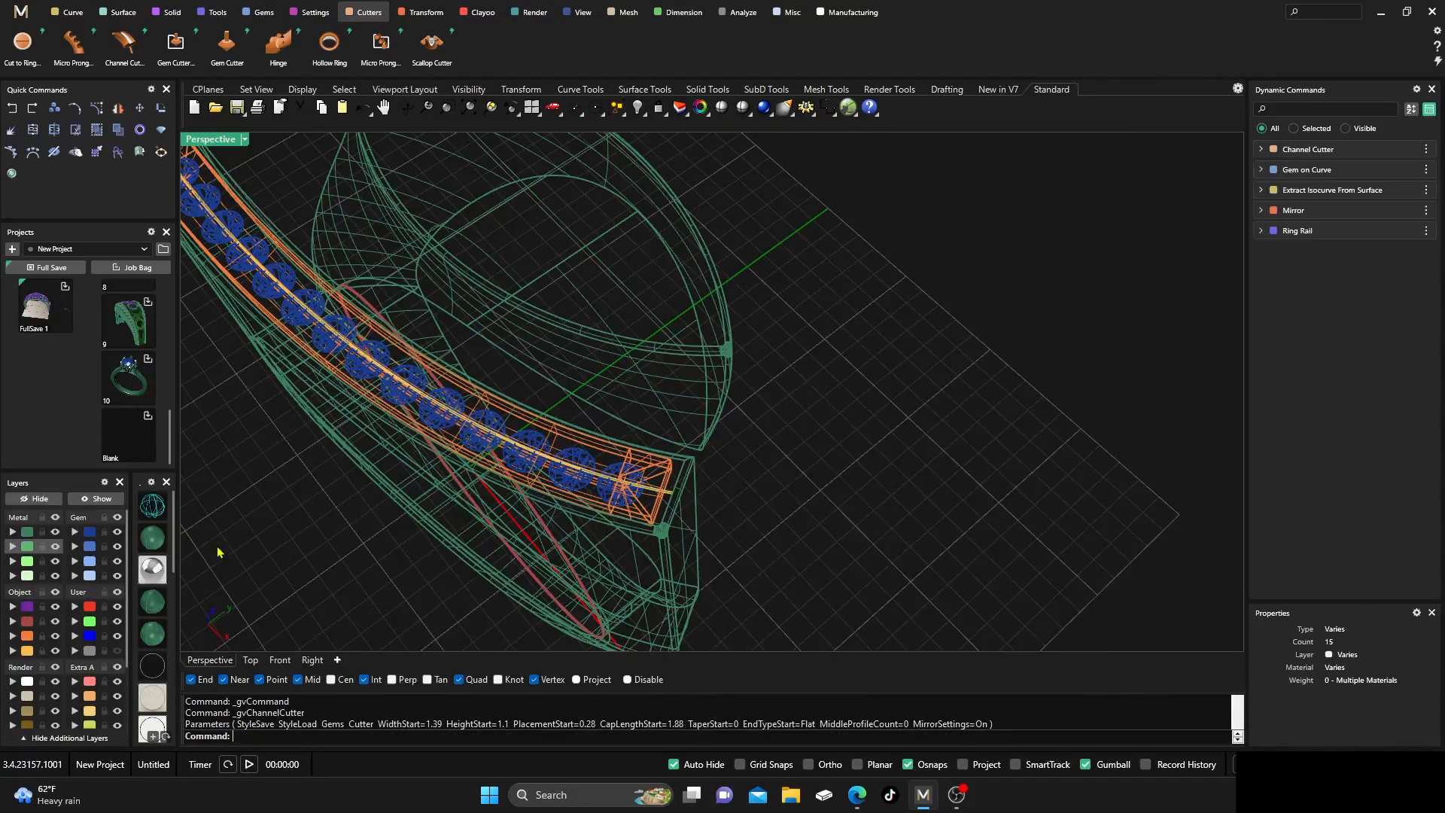
Return to shaded display, subtract the channel cutter from the ring with Boolean Difference, and delete the leftover solid
left_click(151, 548)
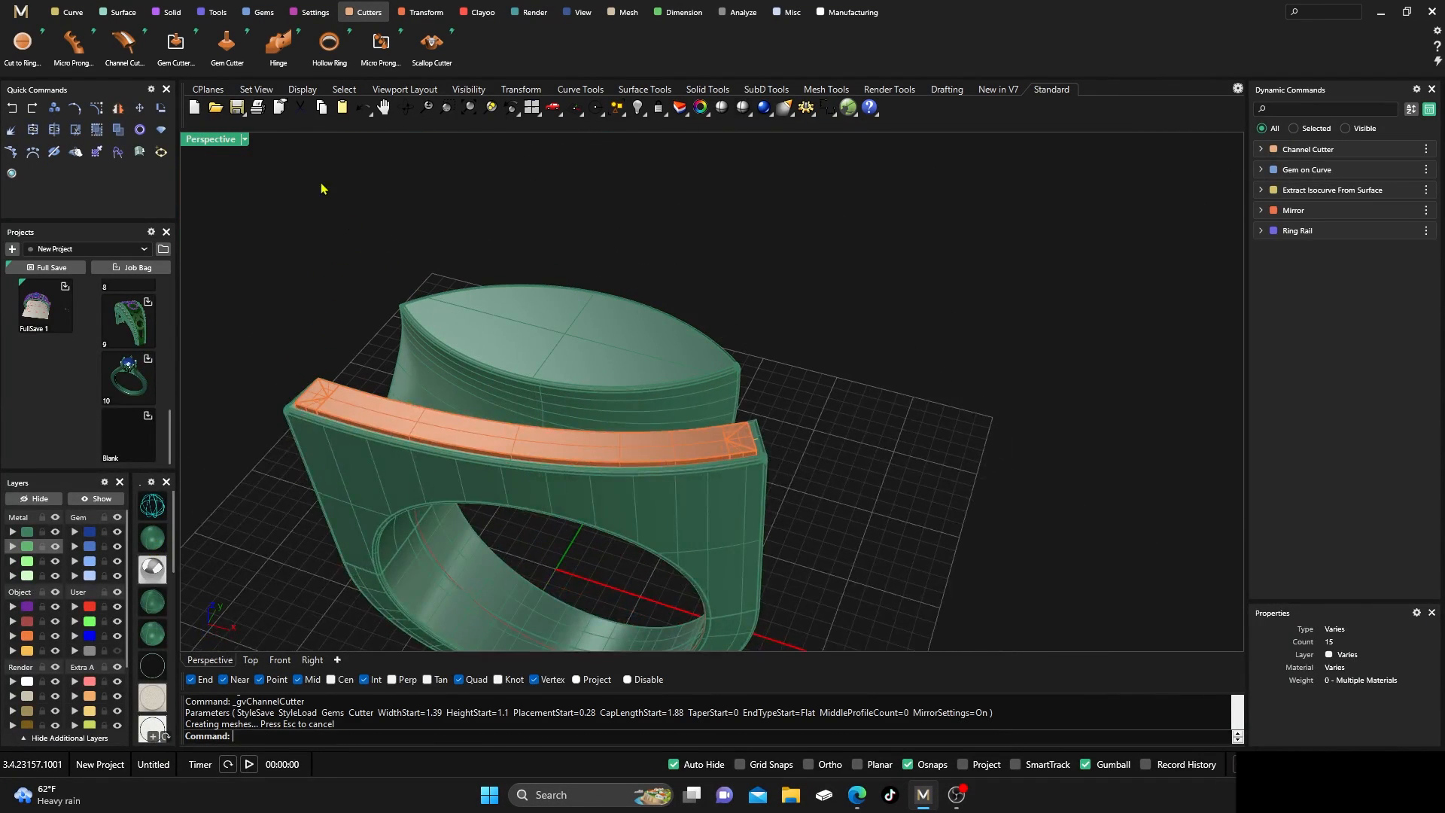
left_click(167, 12)
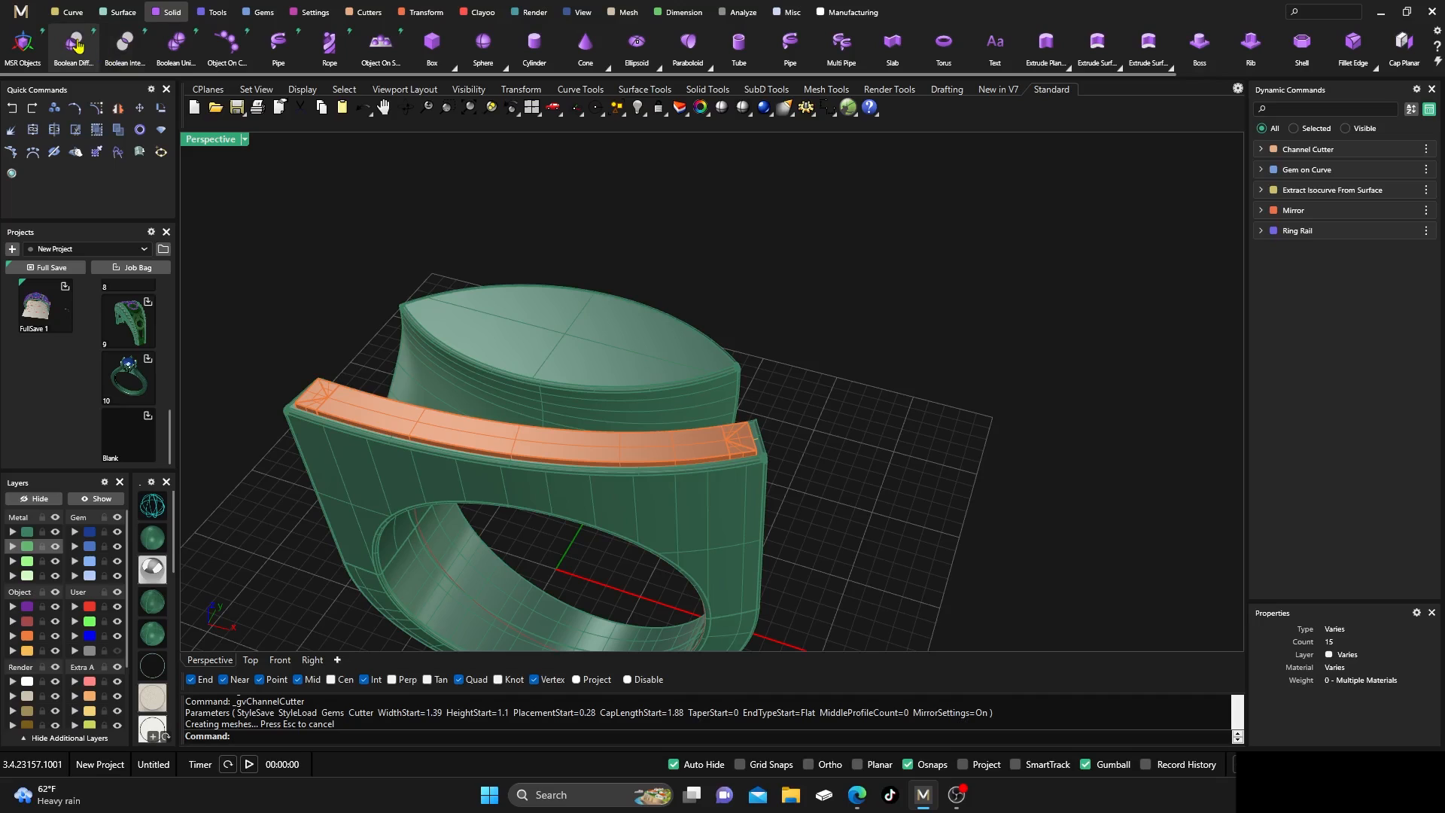
left_click(75, 44)
left_click(428, 454)
key("Return")
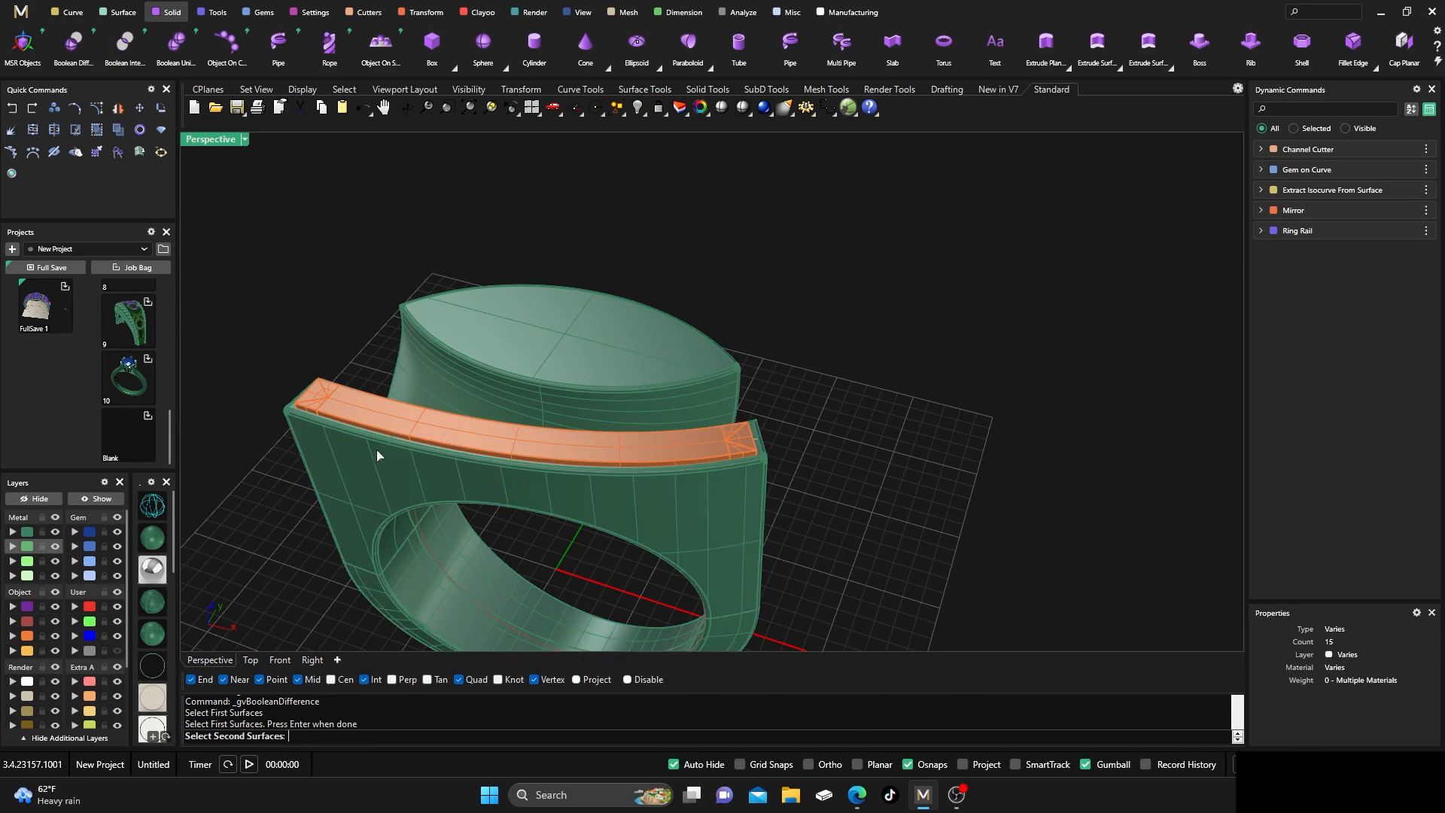
left_click(381, 423)
key("Return")
right_click_drag(432, 493, 524, 543)
scroll(716, 512, "up", 5)
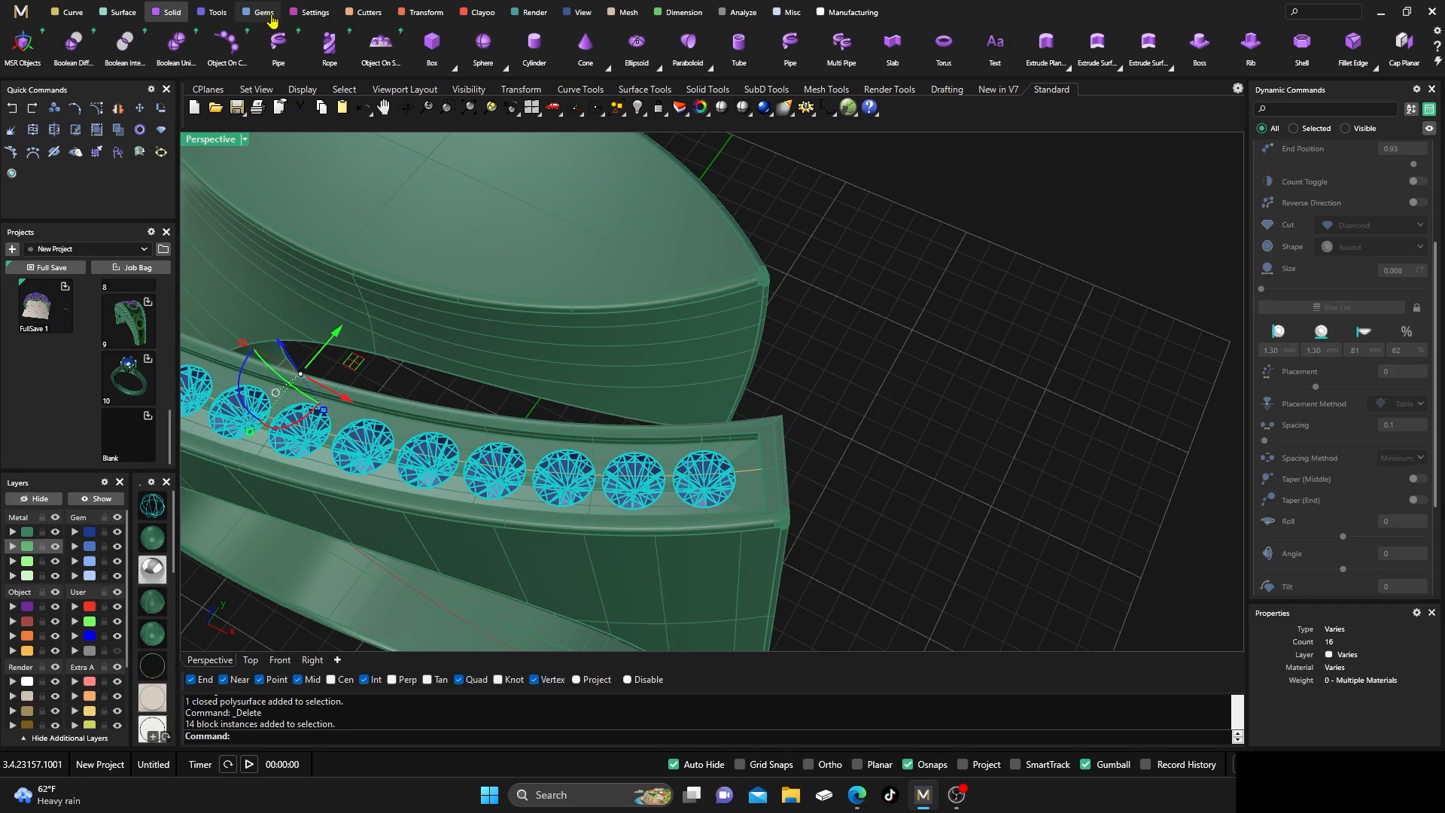
Add prongs along the row of diamonds with Prong Placer, using a height offset of about 0.18
left_click(316, 13)
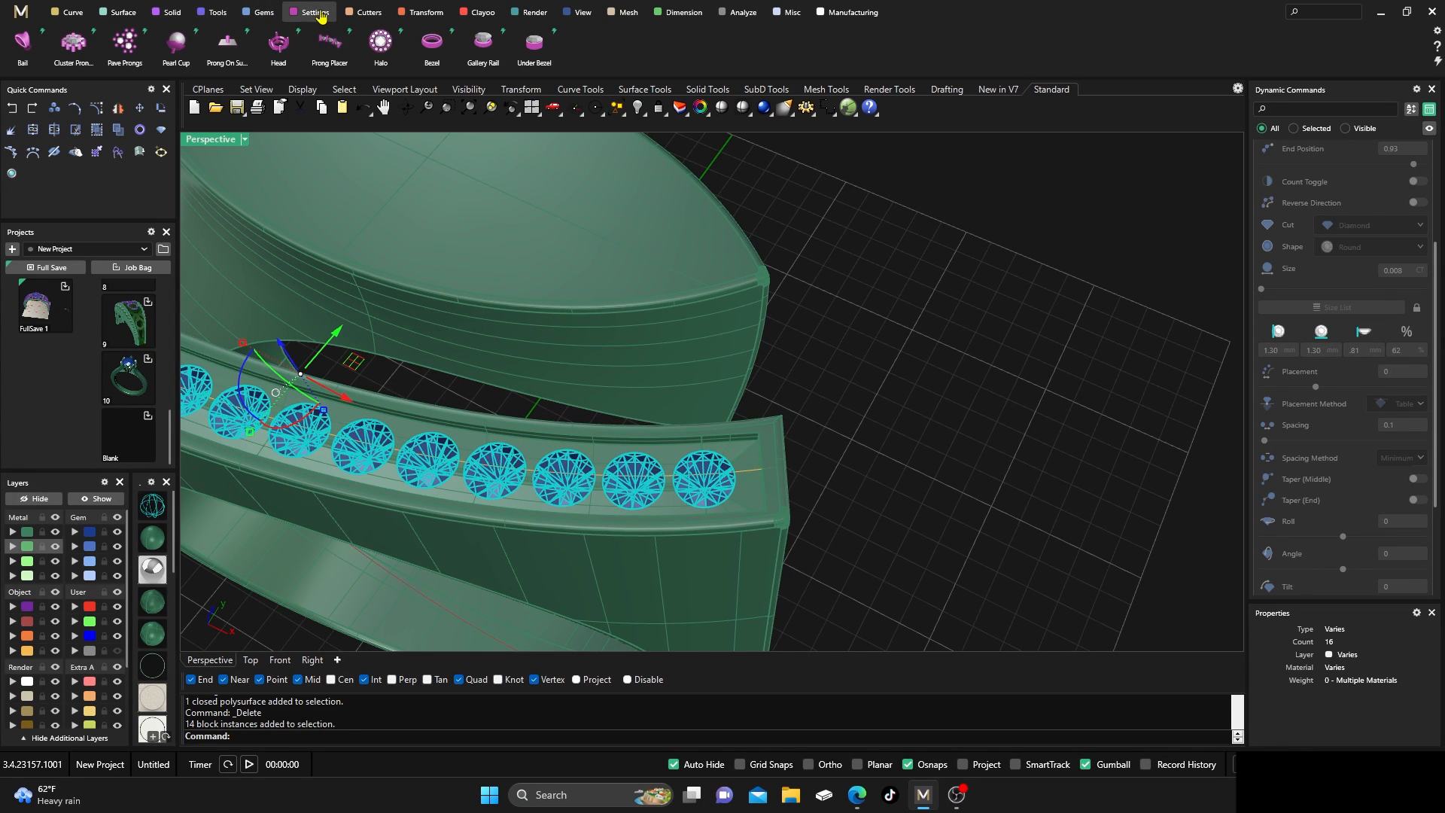
left_click(330, 43)
scroll(895, 534, "down", 6)
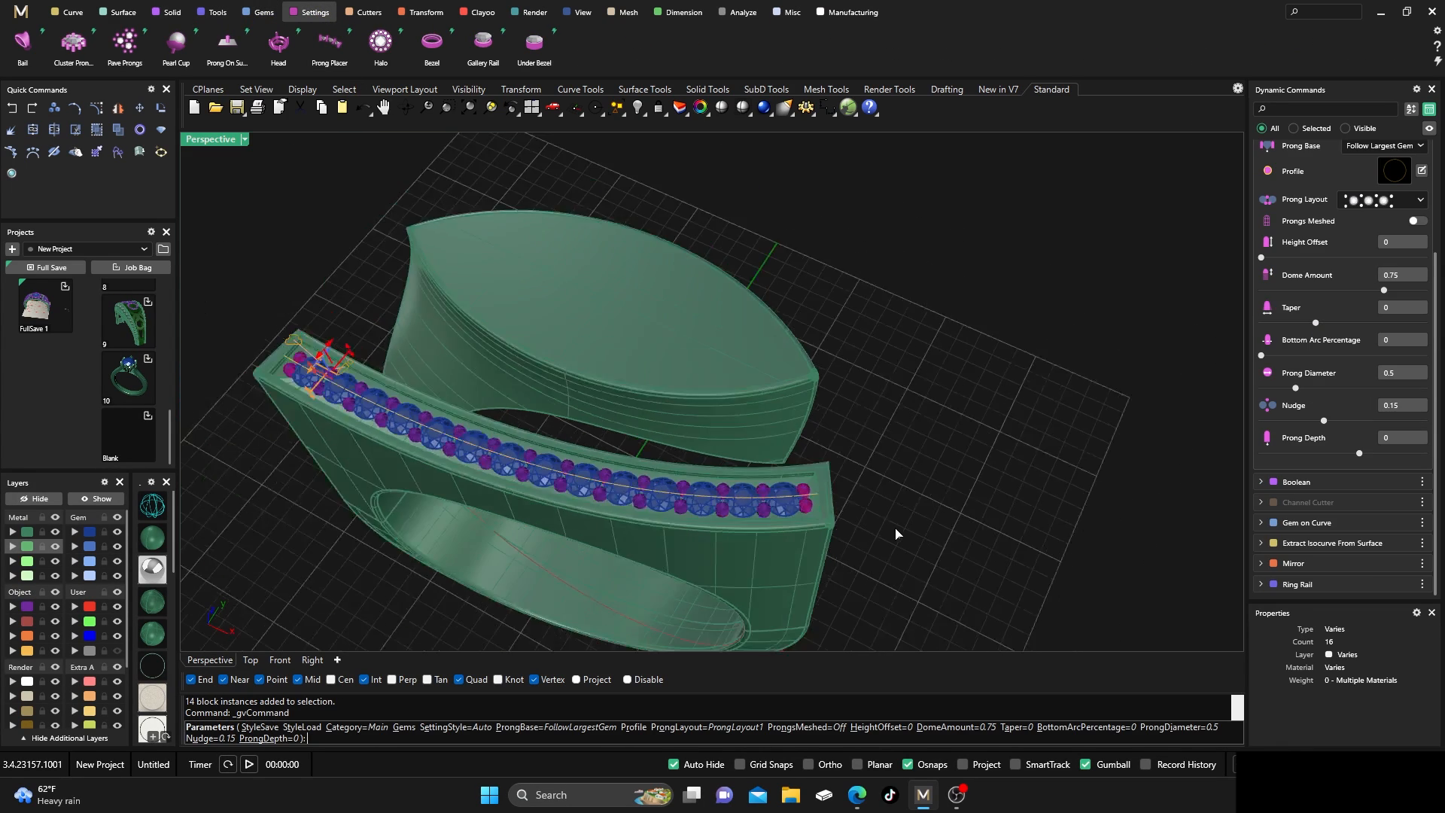
right_click_drag(896, 532, 912, 486)
scroll(455, 414, "up", 4)
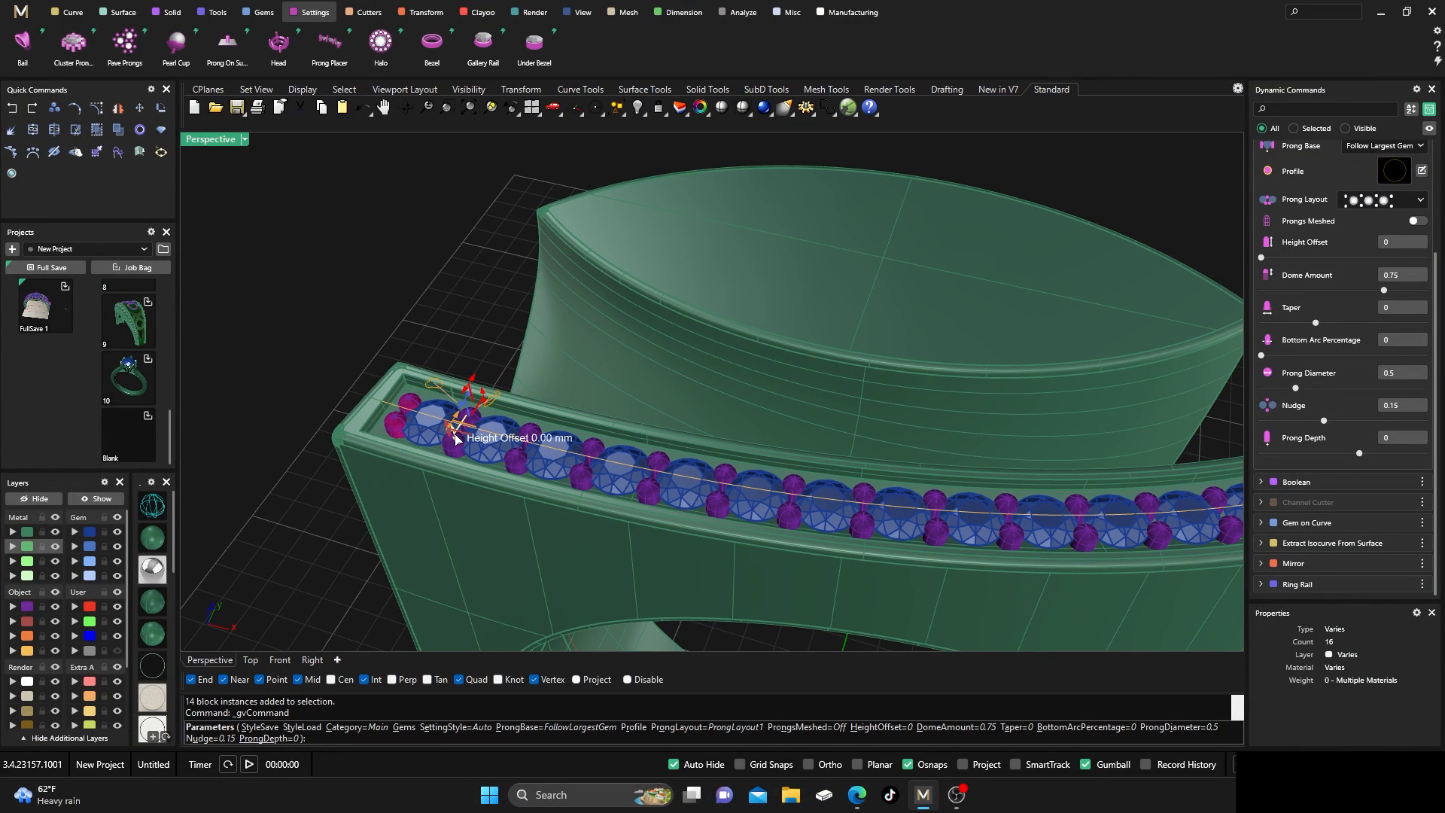
left_click_drag(456, 438, 462, 418)
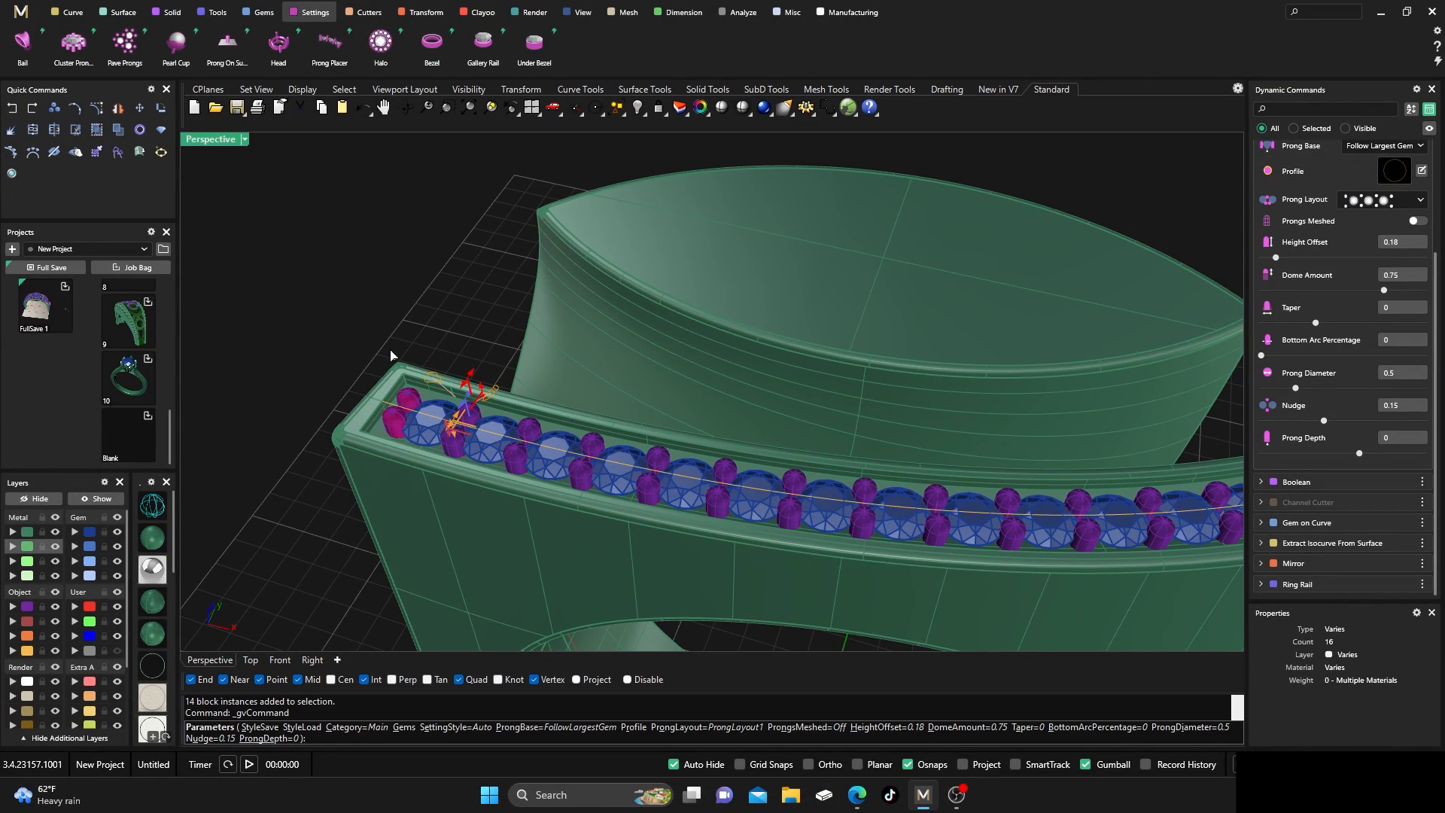
key("Return")
scroll(460, 362, "down", 5)
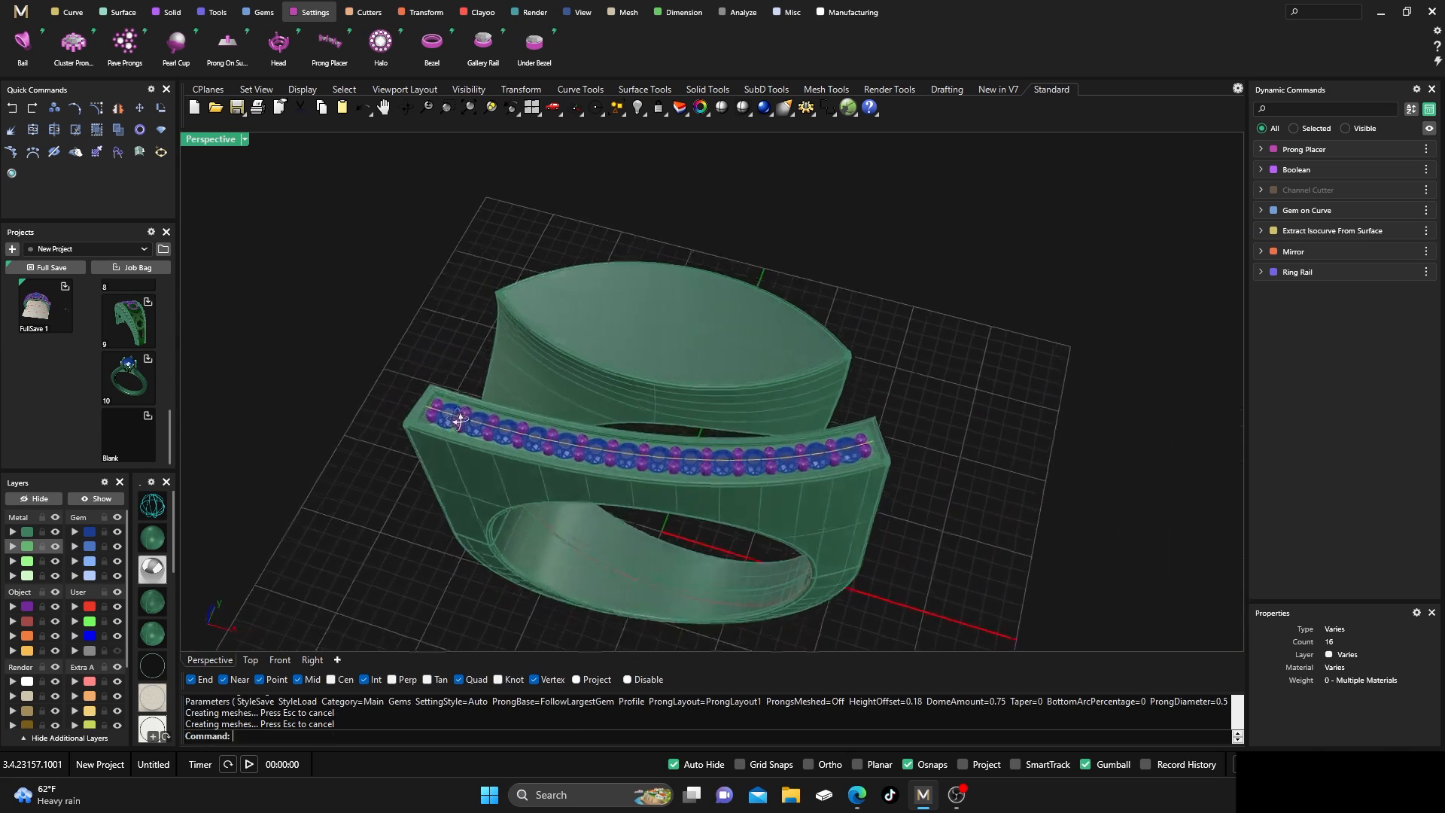
Create gem cutters for the row of diamonds in wireframe display, shortening their bottom length to about -0.54
left_click(503, 449)
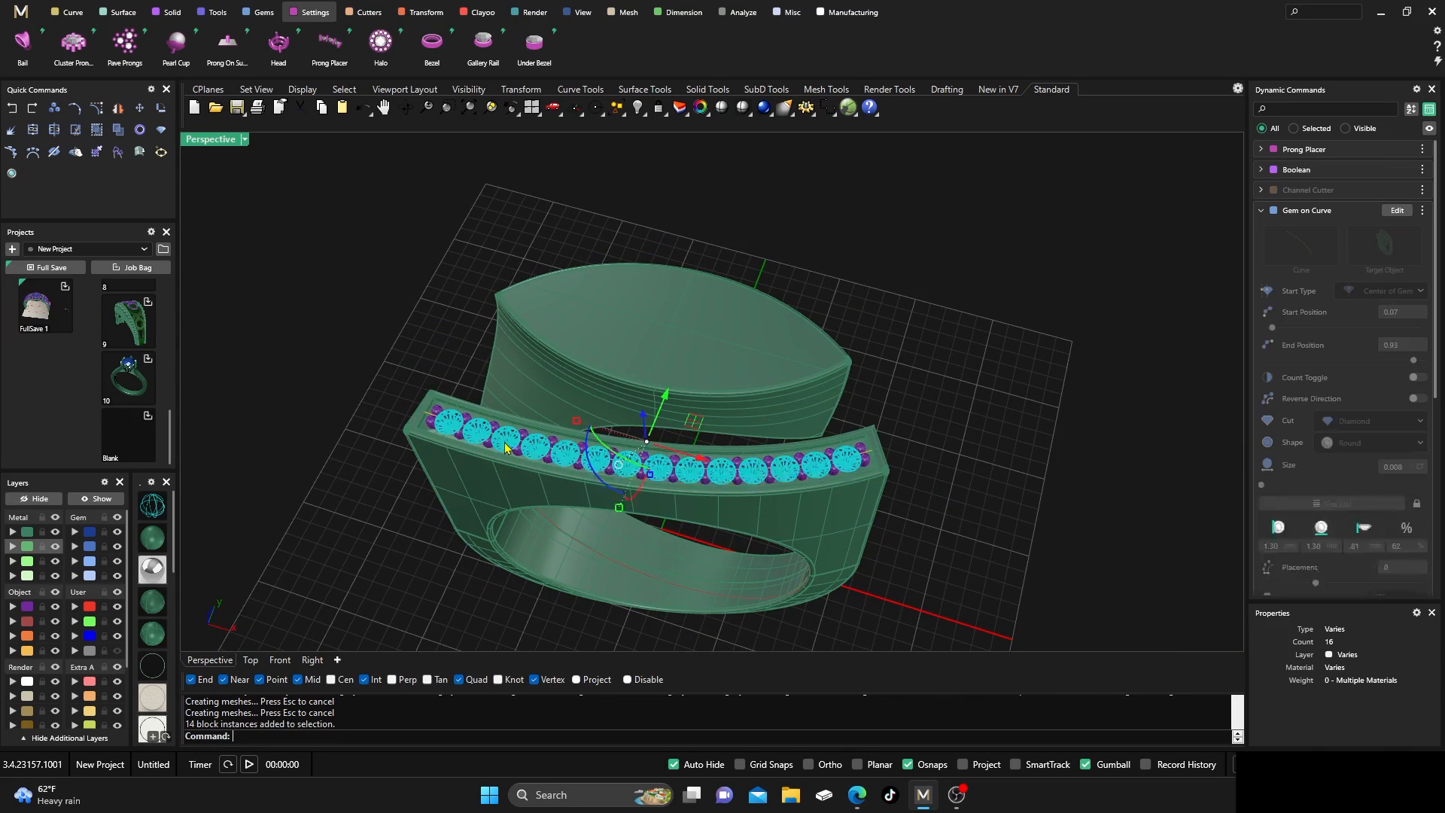
left_click(369, 14)
left_click(225, 48)
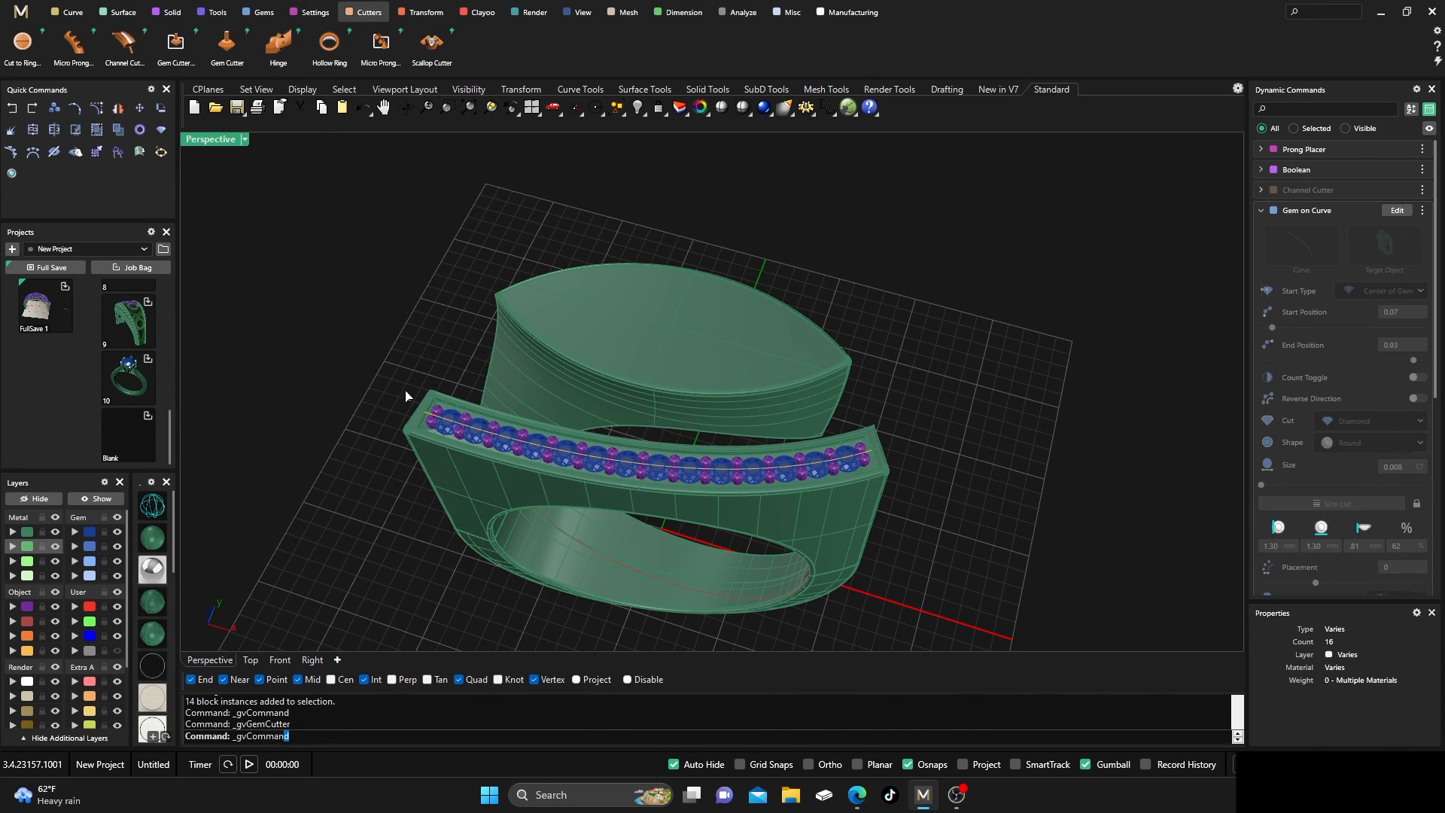
left_click(159, 502)
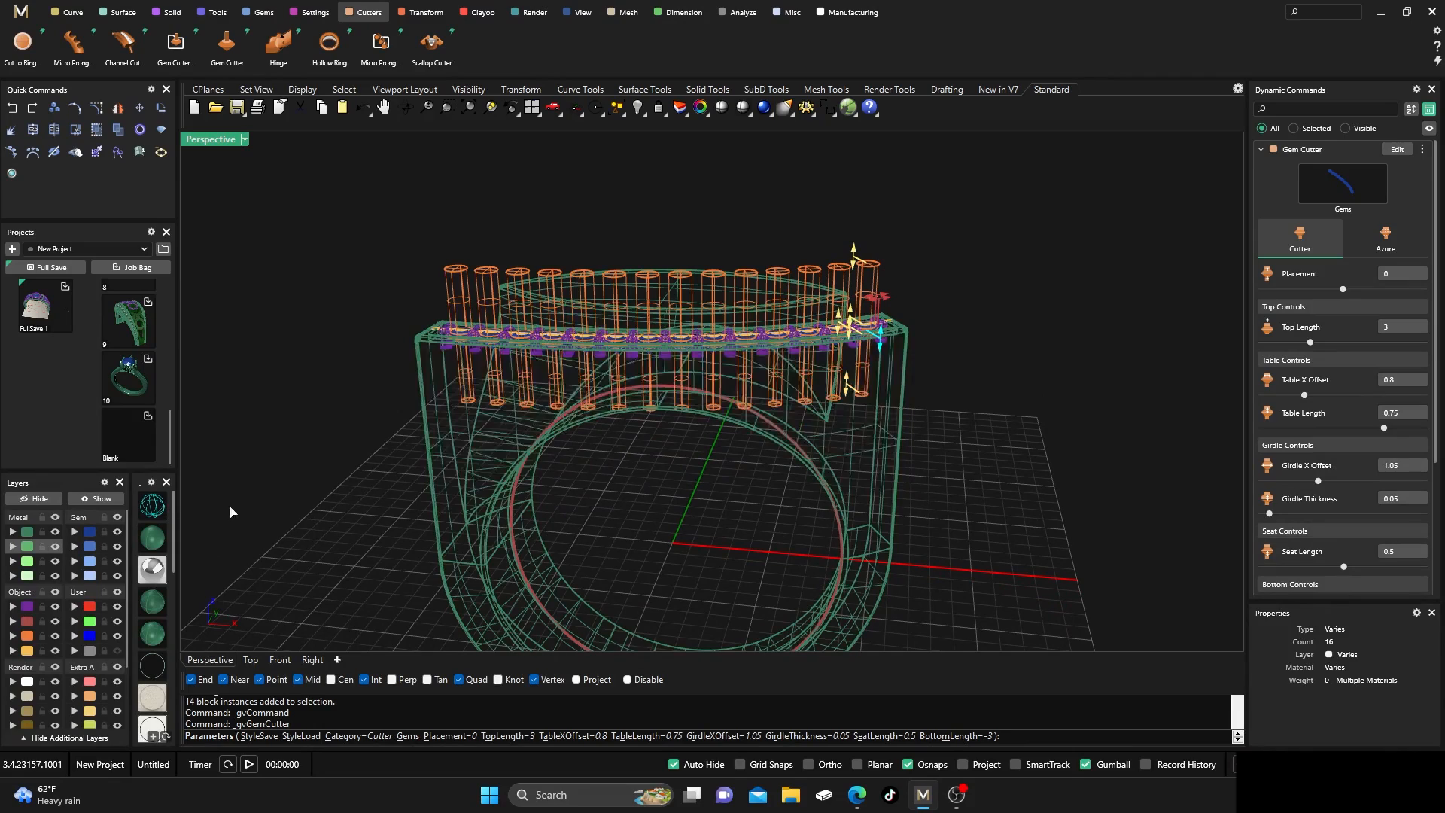
right_click_drag(685, 504, 676, 469)
left_click_drag(843, 365, 848, 292)
right_click_drag(848, 292, 719, 476)
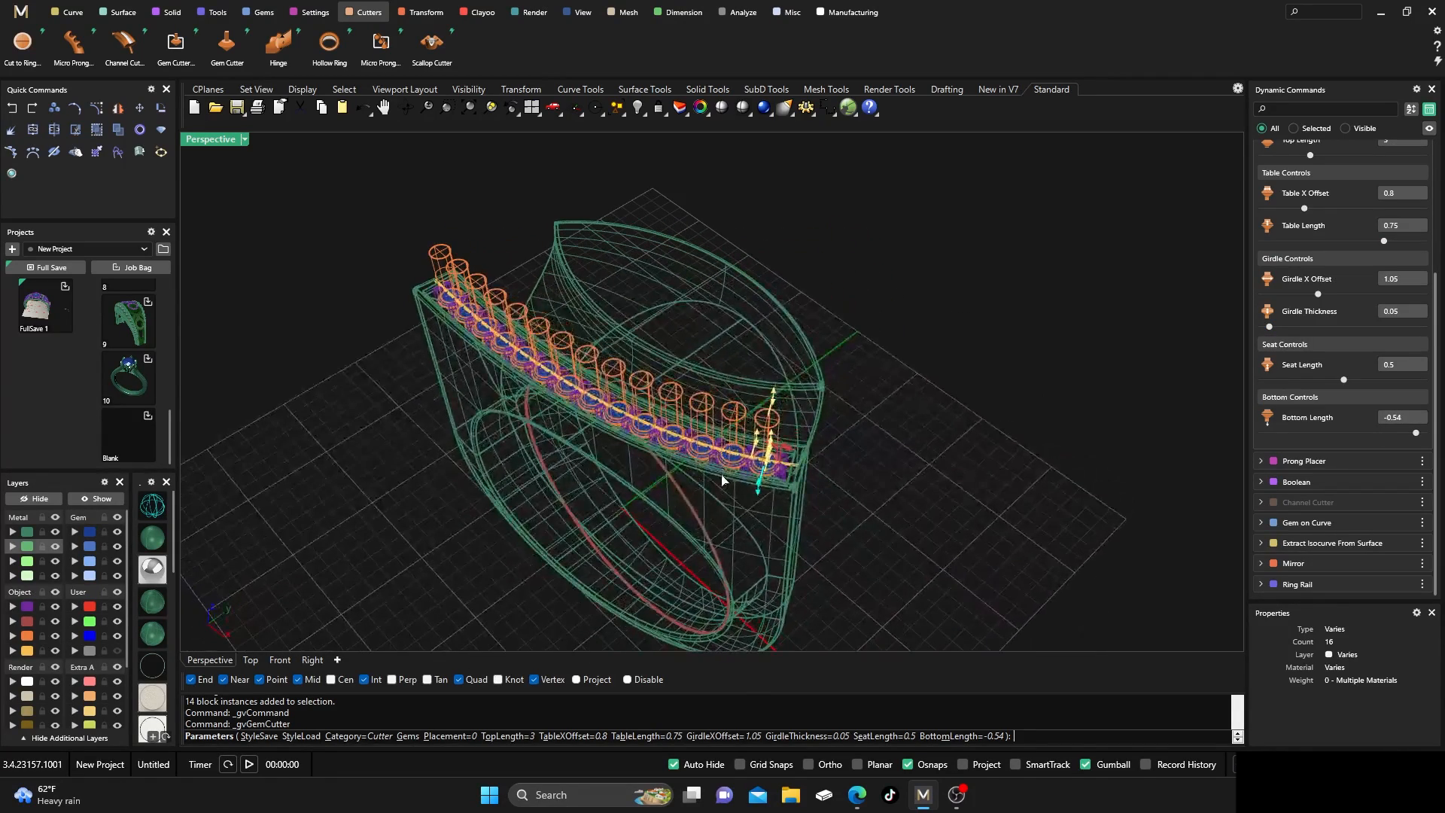
right_click(594, 463)
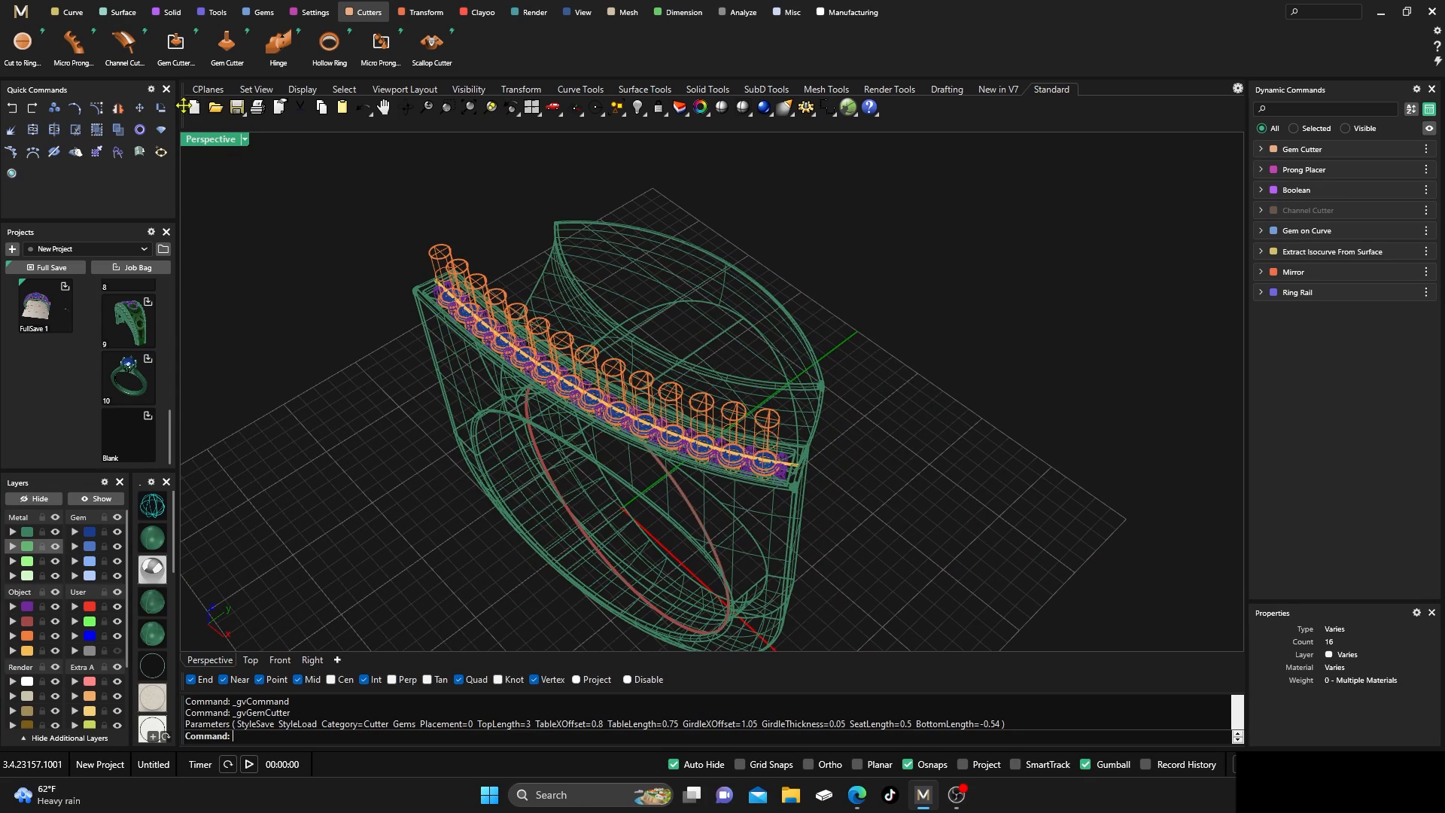
Subtract the gem cutters from the ring with Boolean Difference
left_click(167, 13)
left_click(73, 41)
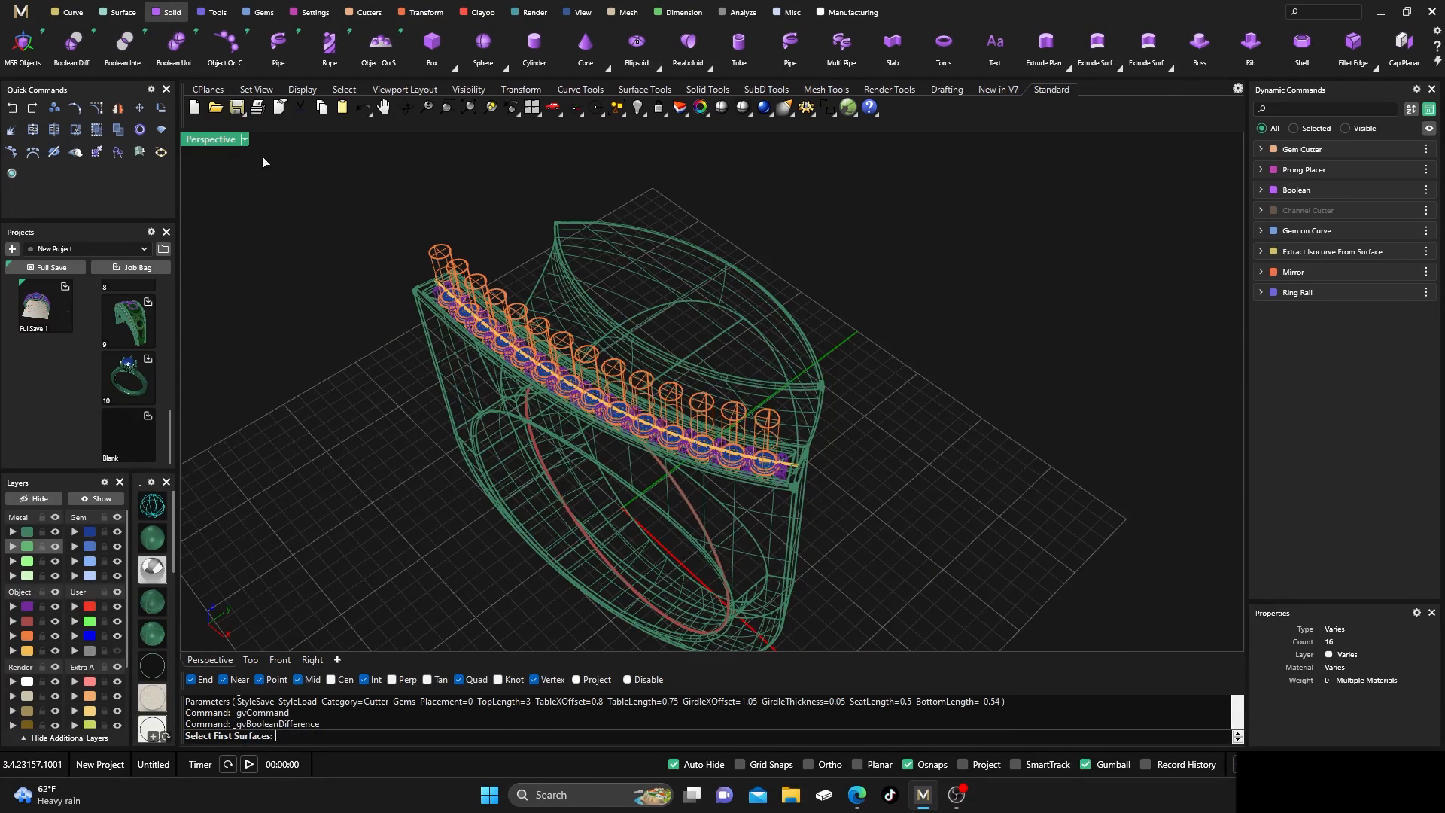
left_click(446, 354)
key("Return")
left_click(434, 260)
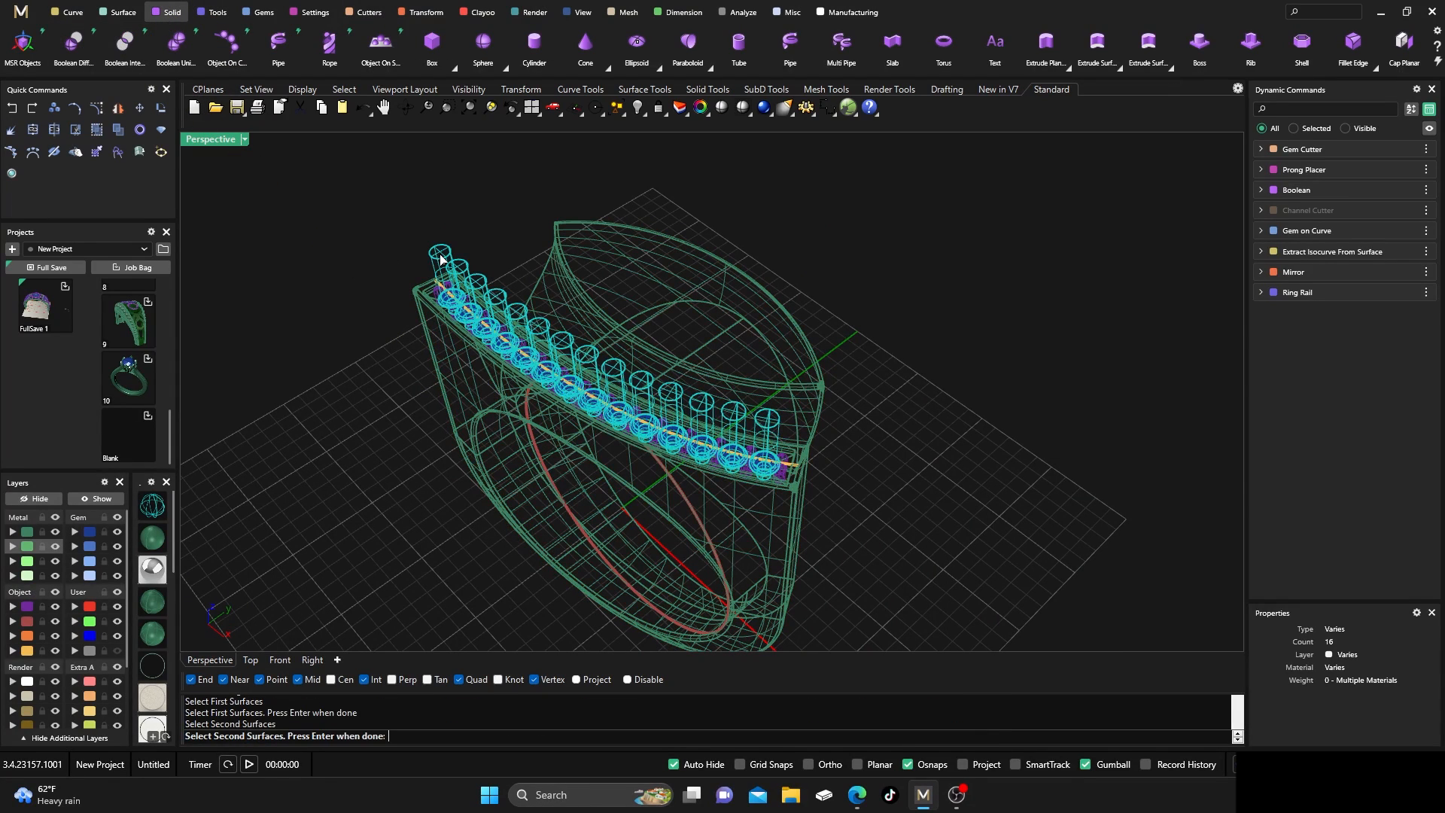
key("Return")
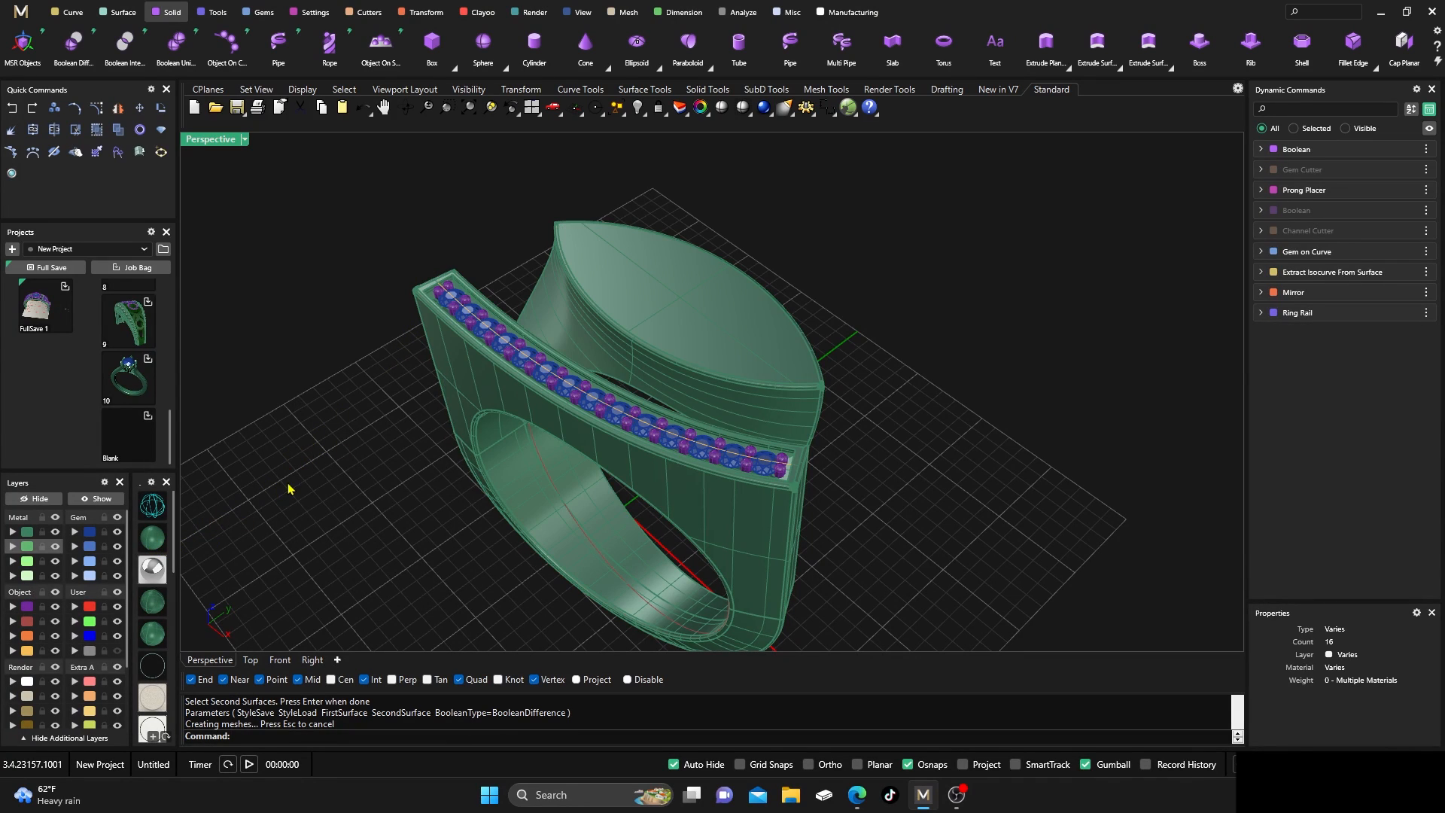
Hide the diamonds to inspect the seats cut between the prongs, and show the diamonds again
right_click_drag(288, 489, 183, 527)
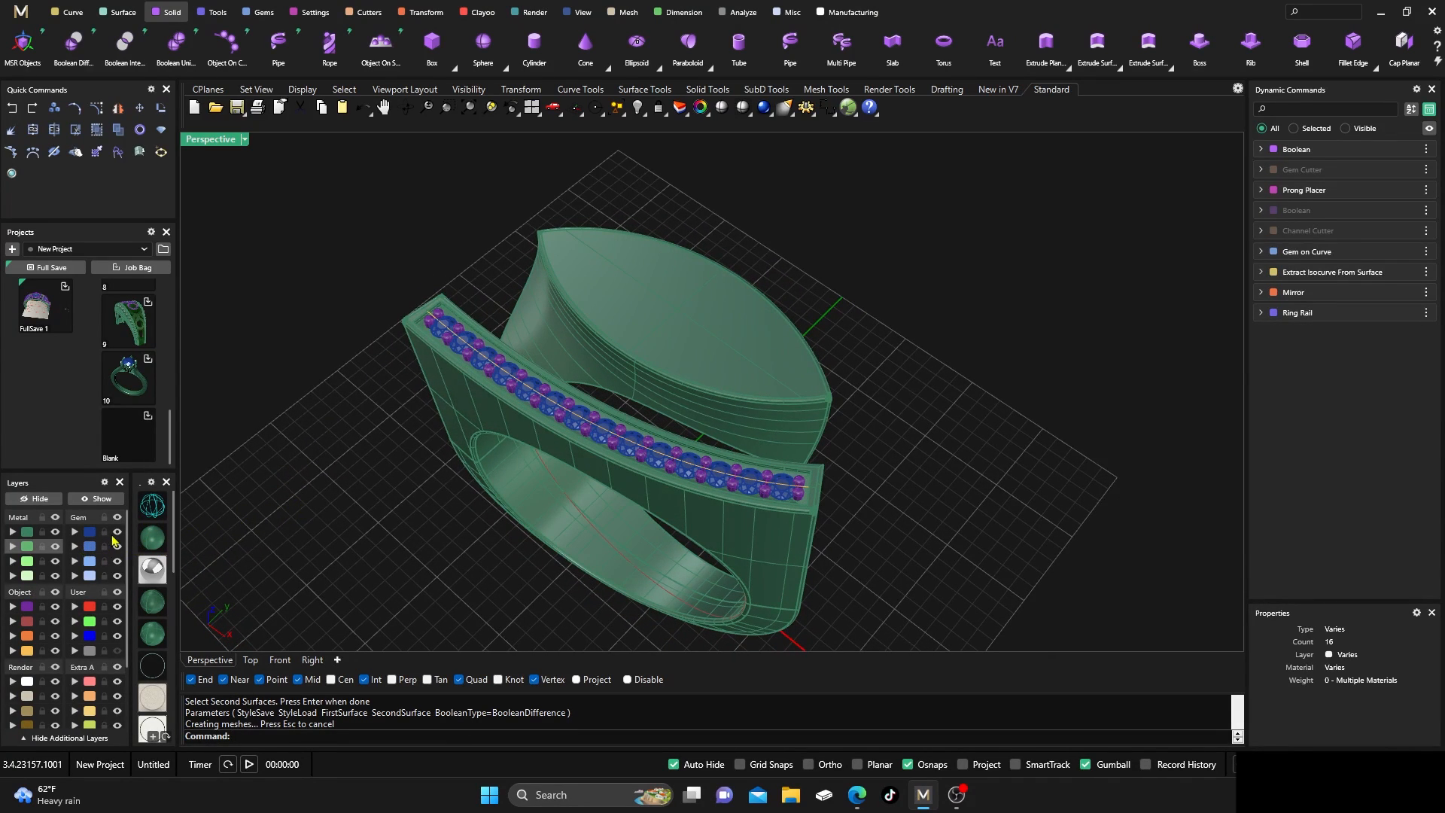
left_click(117, 531)
right_click_drag(305, 471, 351, 503)
scroll(467, 392, "up", 9)
scroll(467, 392, "down", 10)
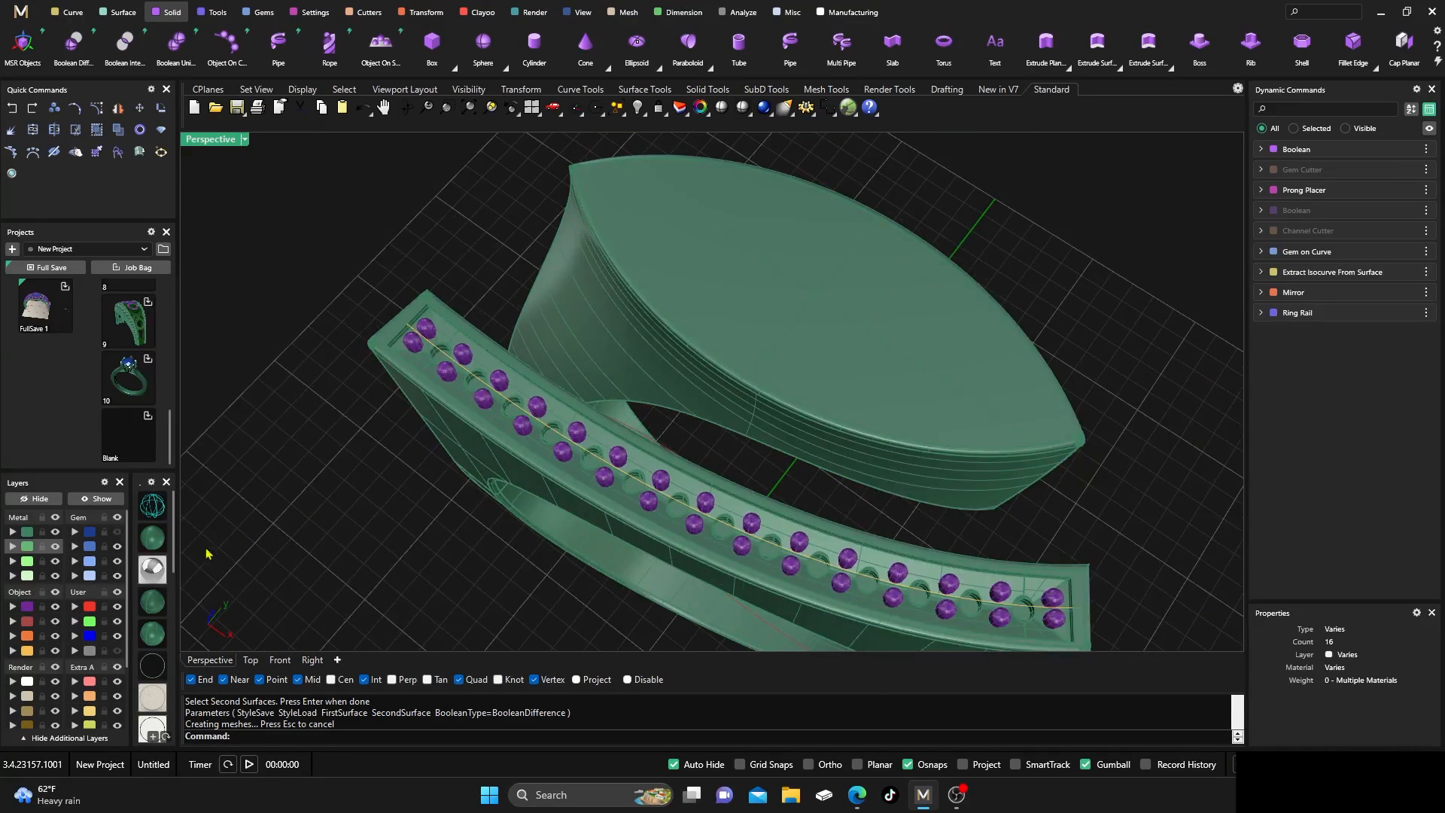
left_click(118, 531)
Move the extracted isocurve to layer User 04 and hide the ring rail curve's layer
right_click_drag(339, 457, 663, 406)
left_click(25, 653)
left_click(89, 652)
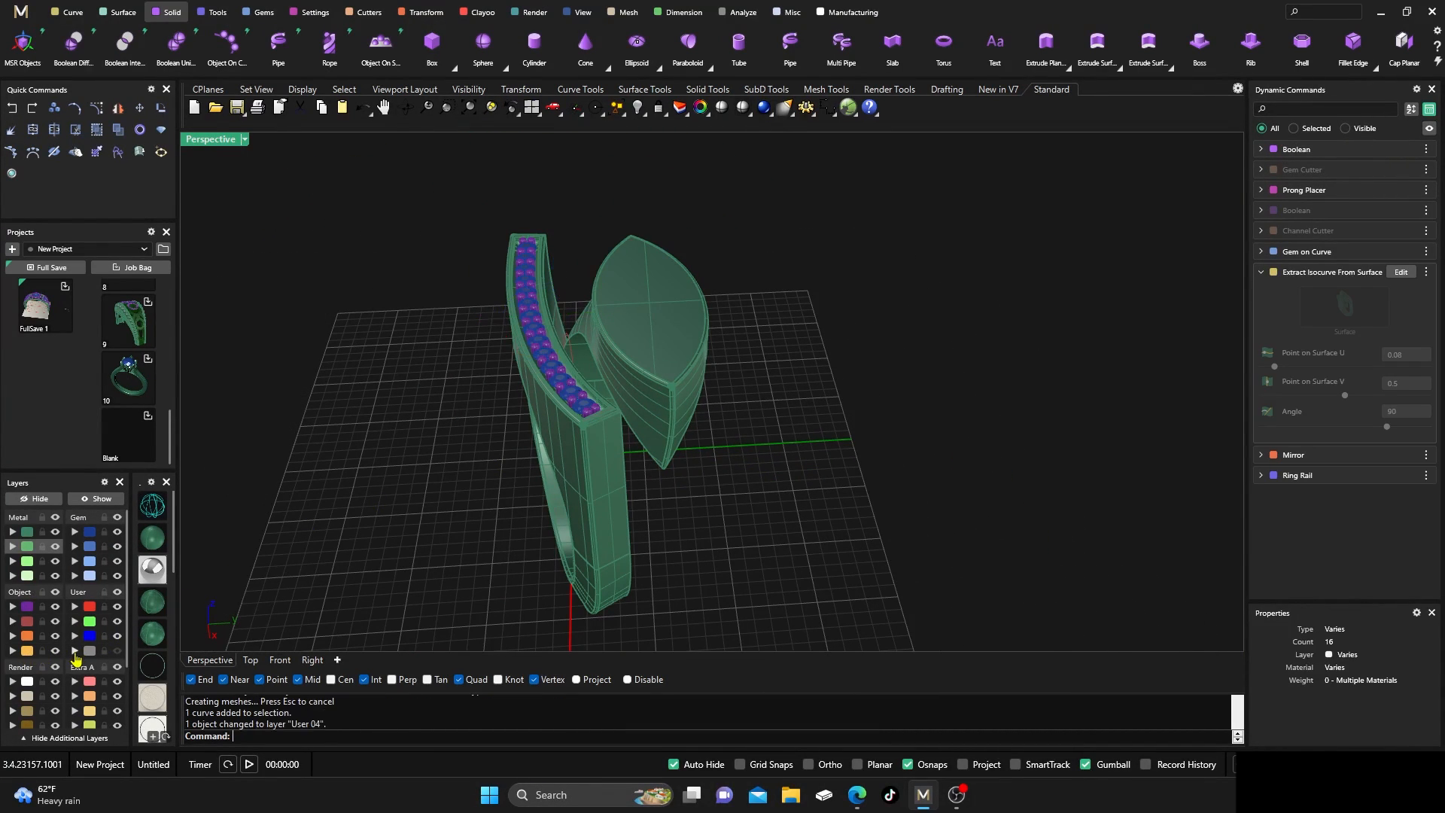
right_click_drag(301, 547, 387, 533)
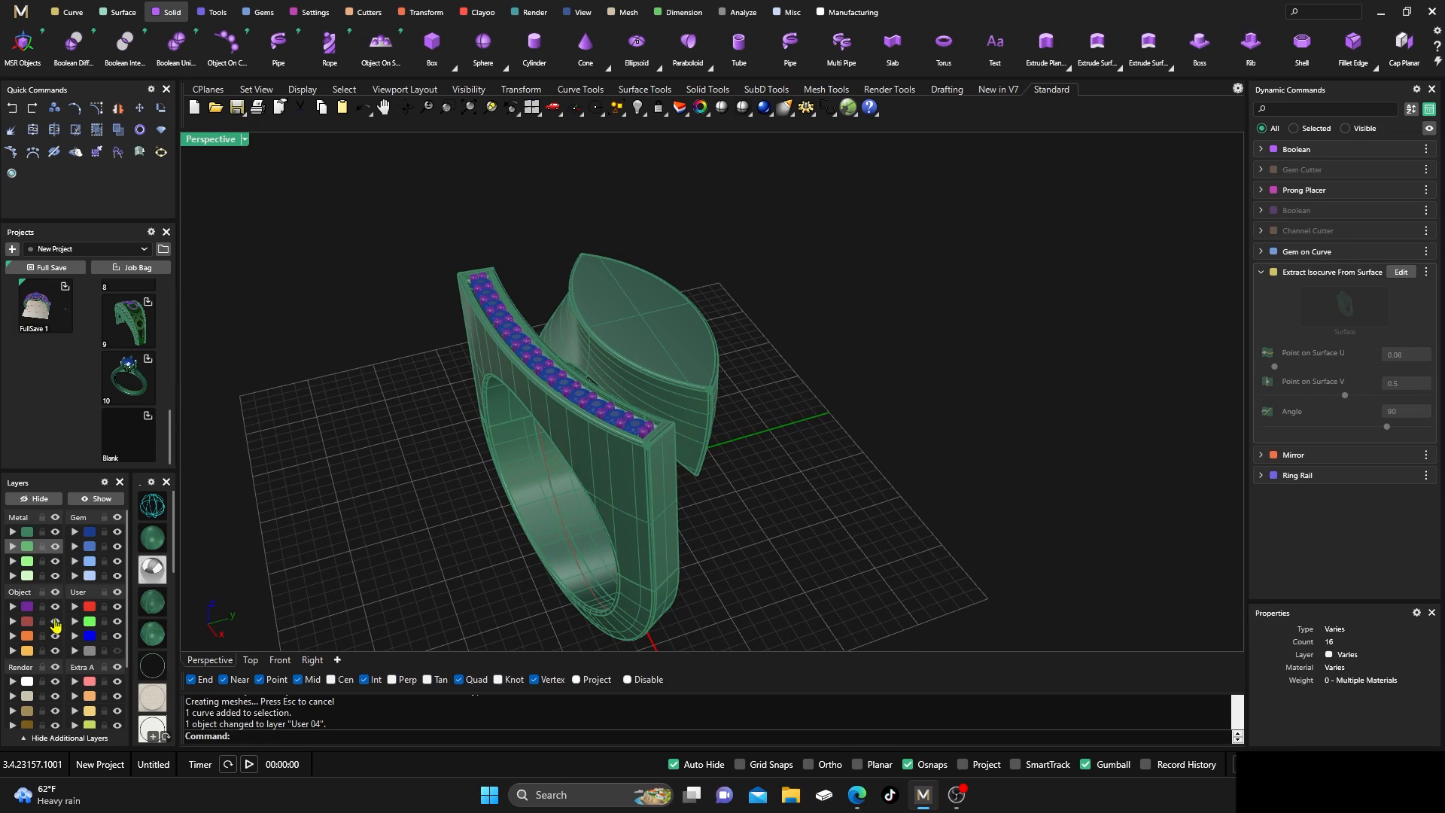
right_click_drag(500, 364, 570, 336)
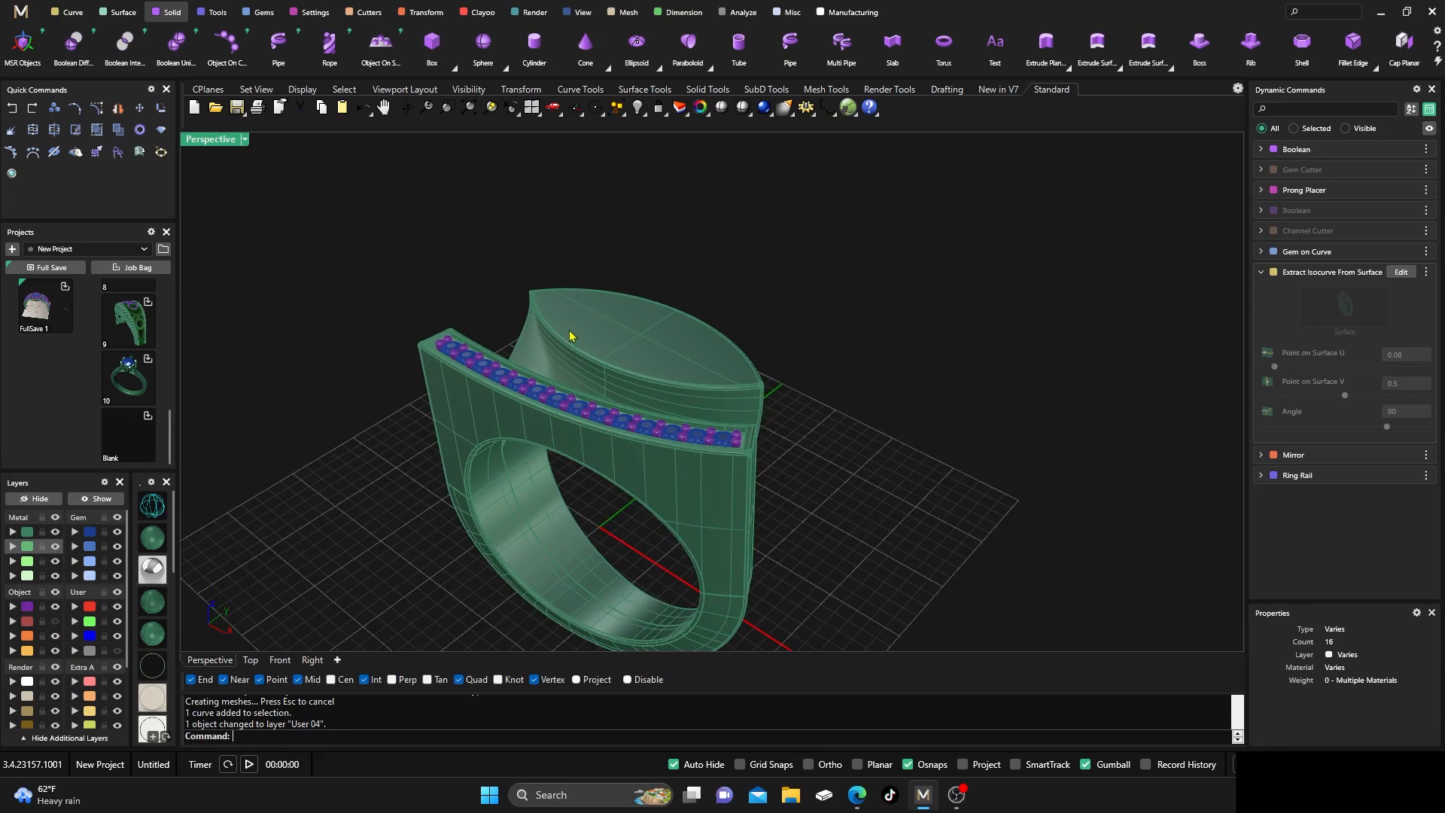
Switch the perspective view to a rendered display and examine the ring and its diamond channel from several sides
scroll(570, 336, "down", 3)
scroll(158, 589, "down", 5)
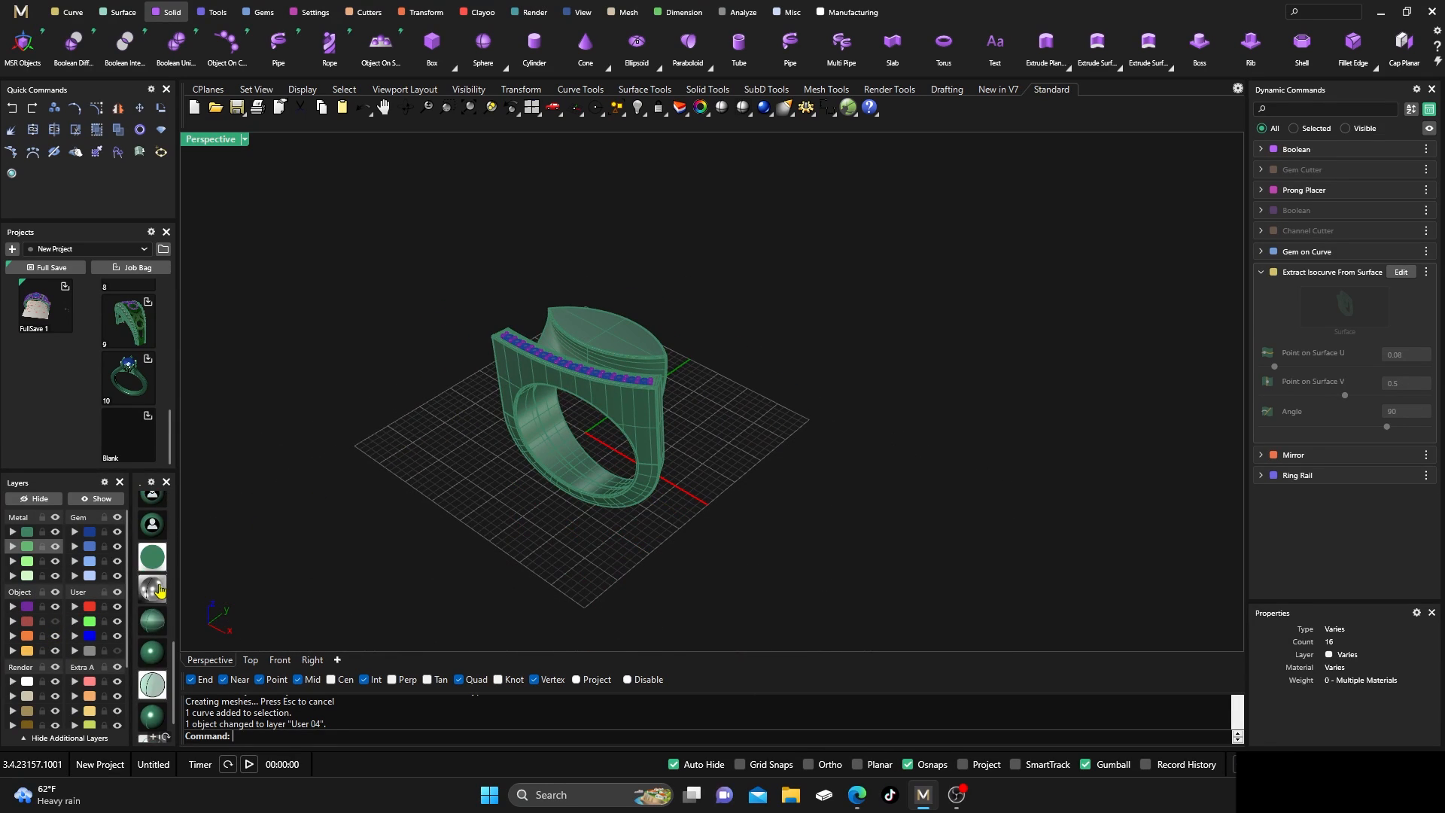
scroll(158, 593, "down", 2)
right_click_drag(380, 433, 386, 543)
scroll(526, 426, "up", 7)
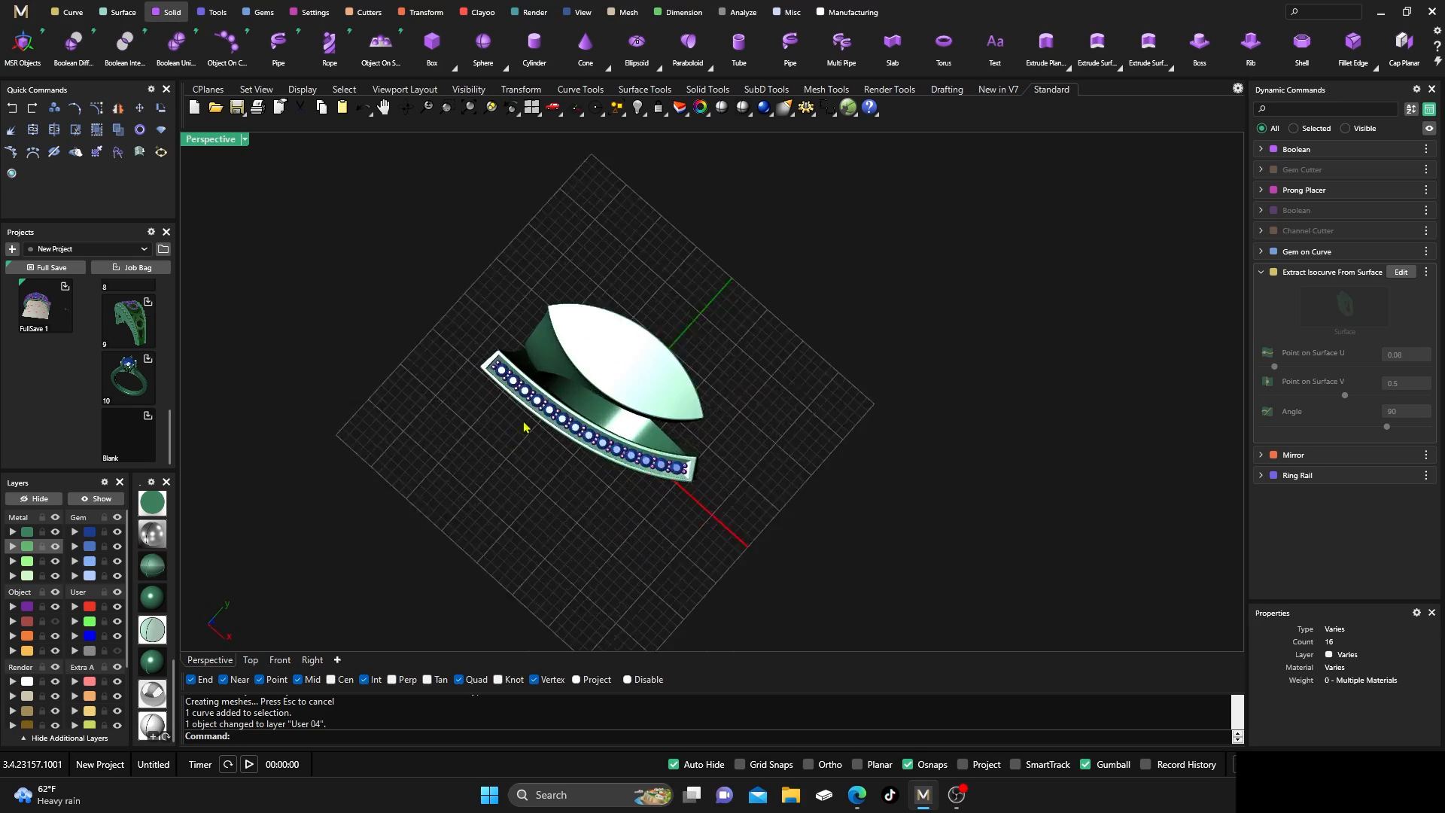
right_click_drag(561, 327, 761, 444)
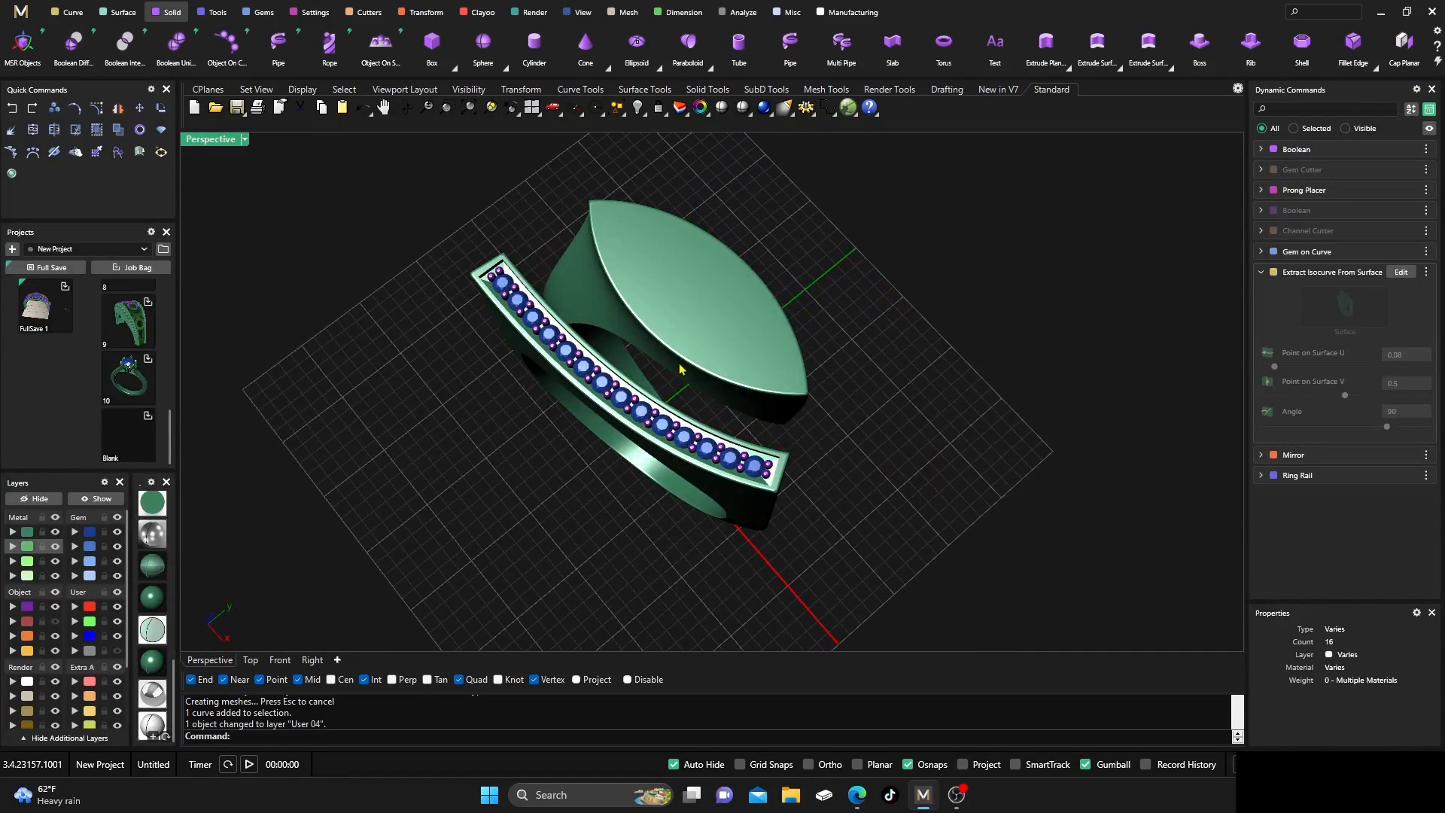
right_click_drag(679, 369, 705, 242)
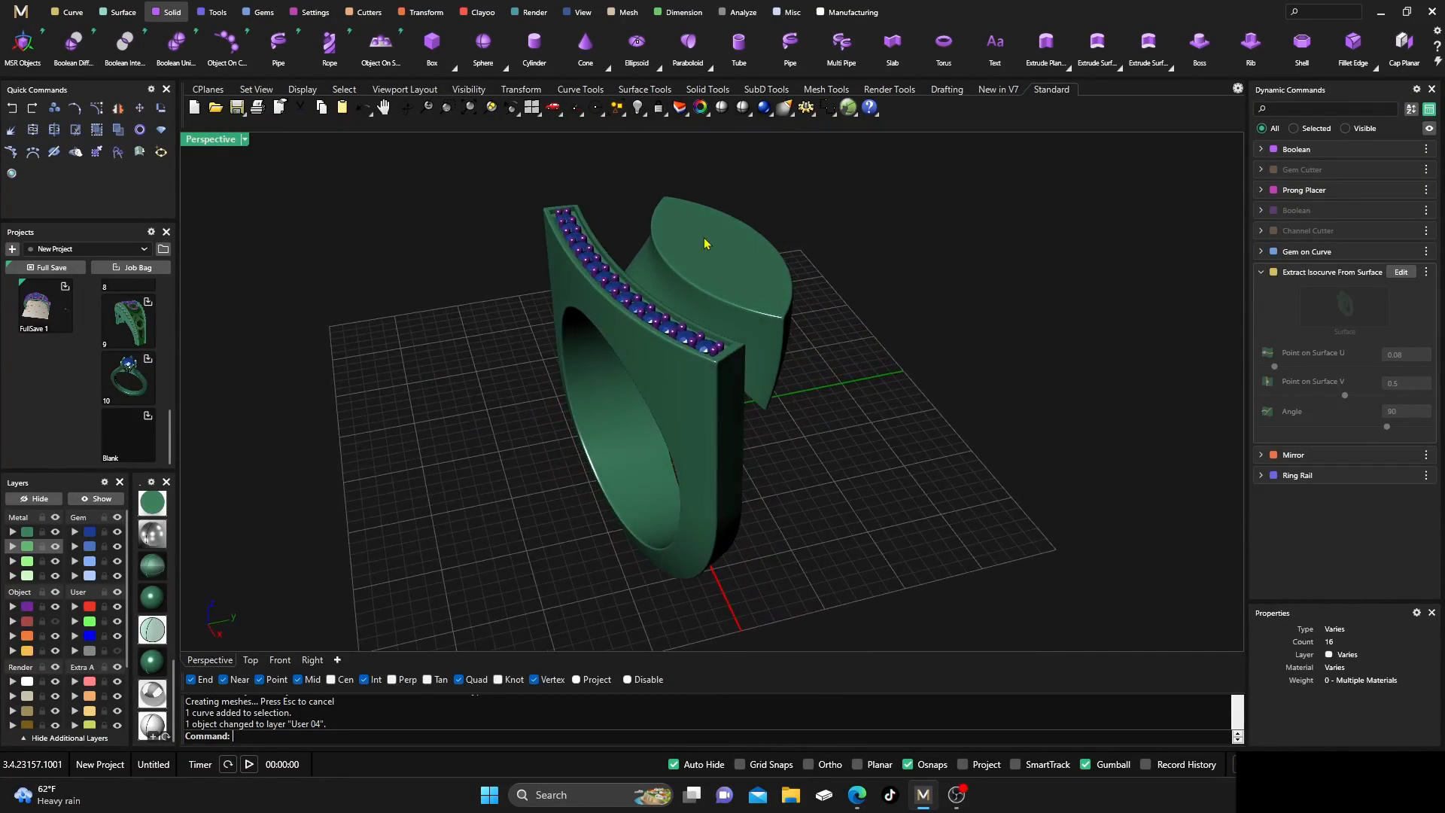
right_click_drag(672, 449, 642, 369)
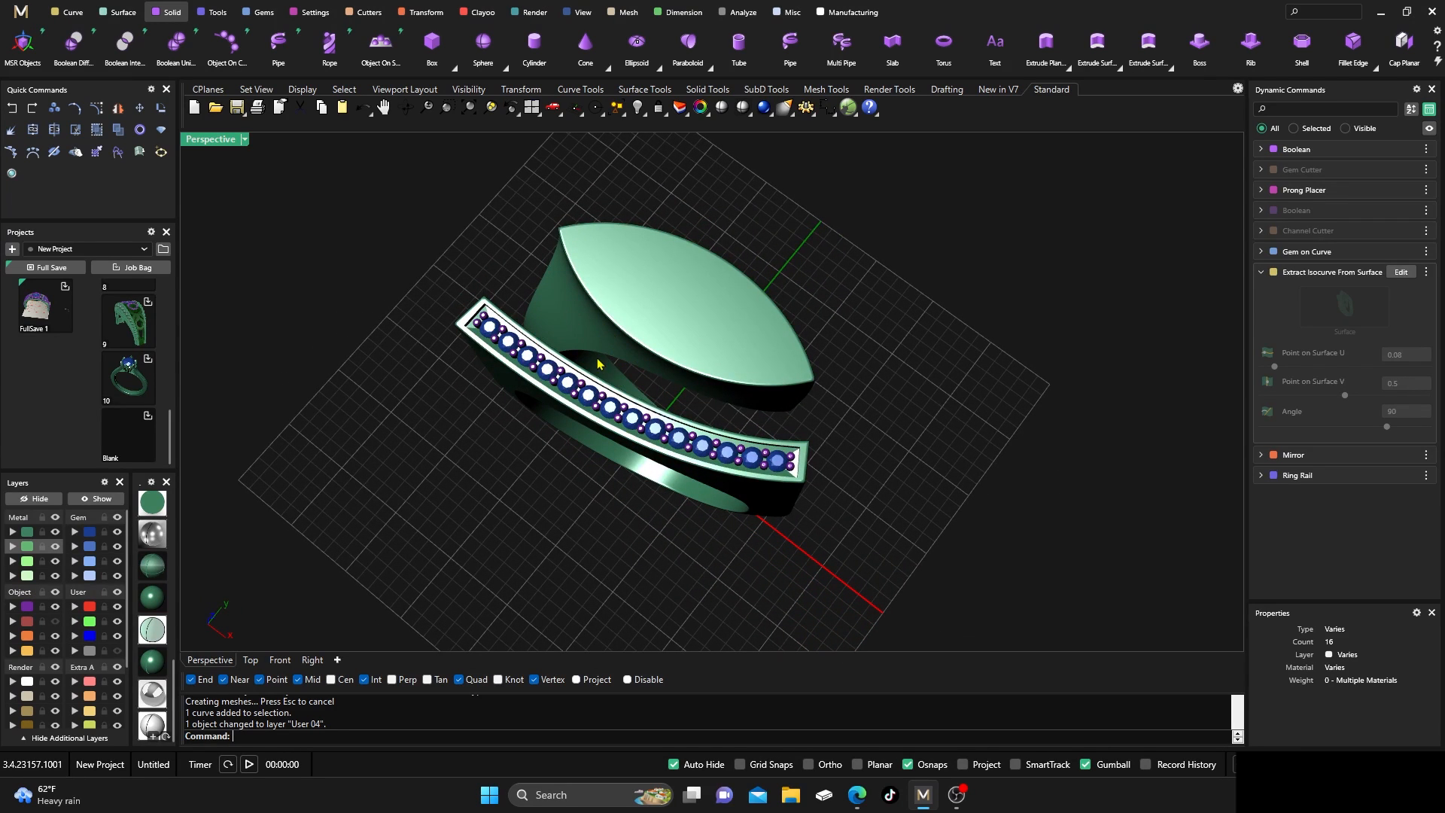
mouse_move(640, 399)
right_mouse_down()
mouse_move(613, 413)
mouse_move(607, 462)
mouse_move(519, 391)
mouse_move(629, 484)
mouse_move(732, 477)
mouse_move(658, 477)
mouse_move(667, 455)
mouse_move(643, 374)
right_mouse_up()
scroll(753, 477, "up", 3)
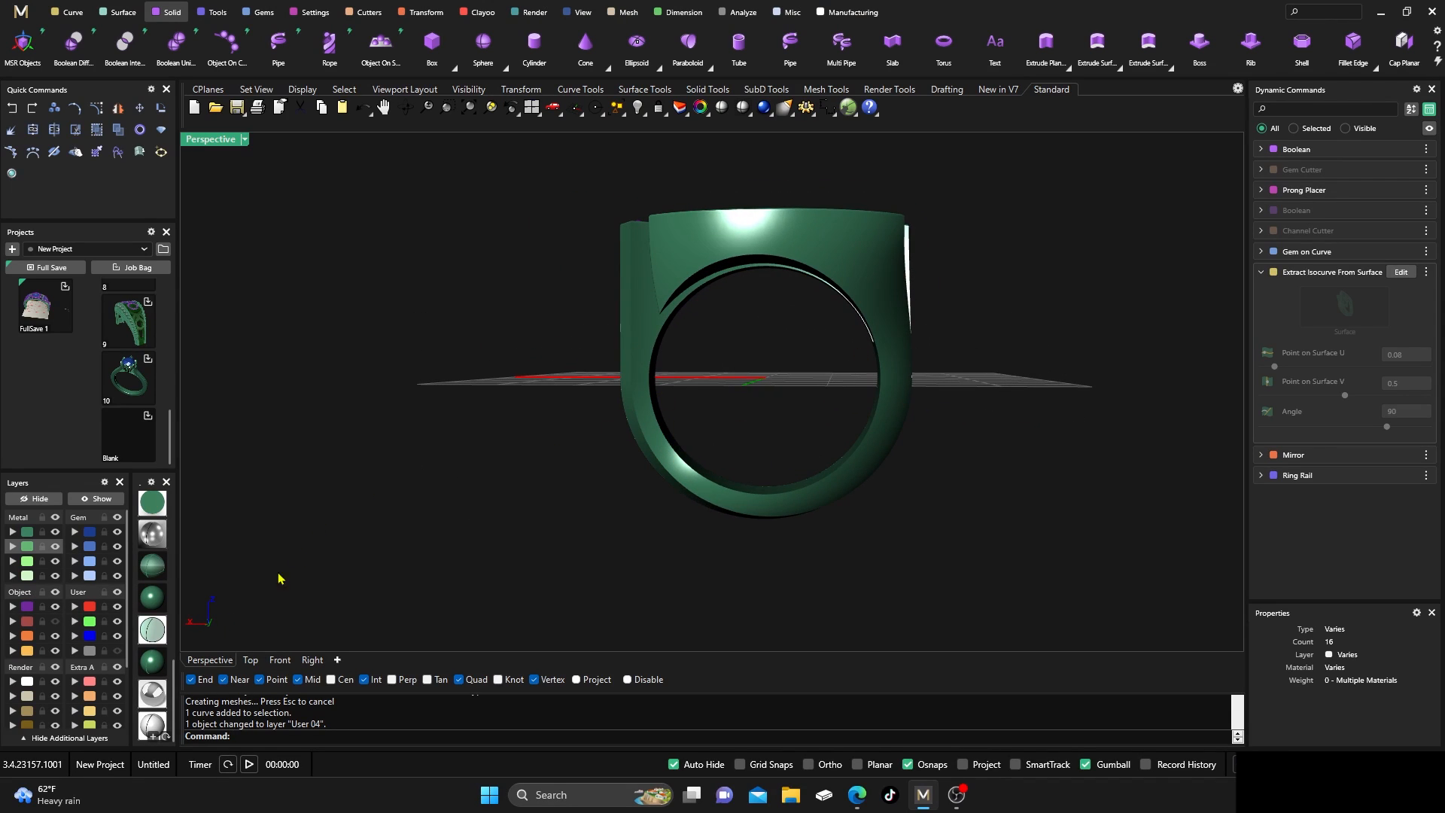
Check the ring's front profile in a rendered display and in a shaded display with surface isocurves
left_click(251, 661)
left_click(280, 660)
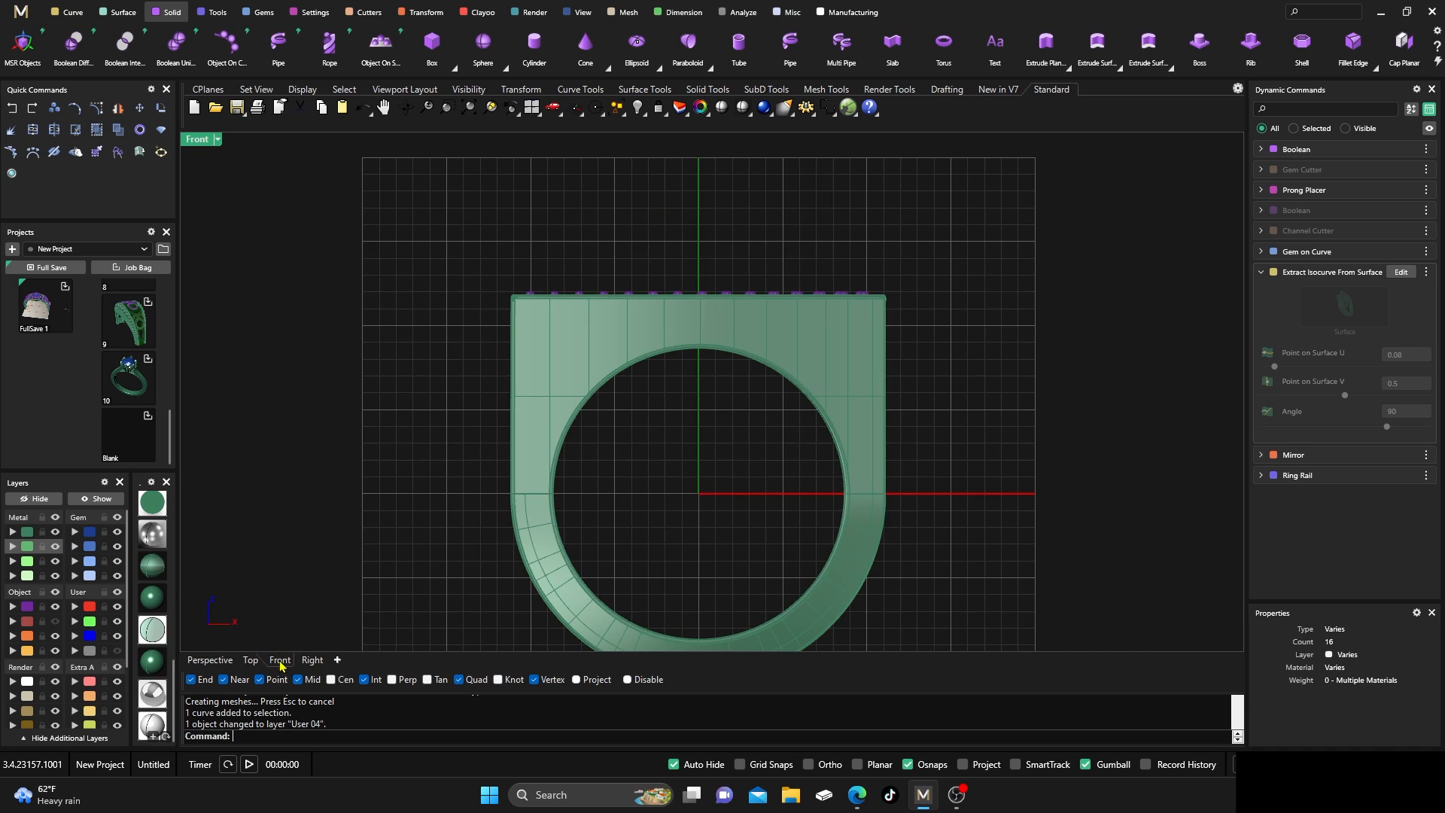
right_click_drag(490, 503, 533, 432)
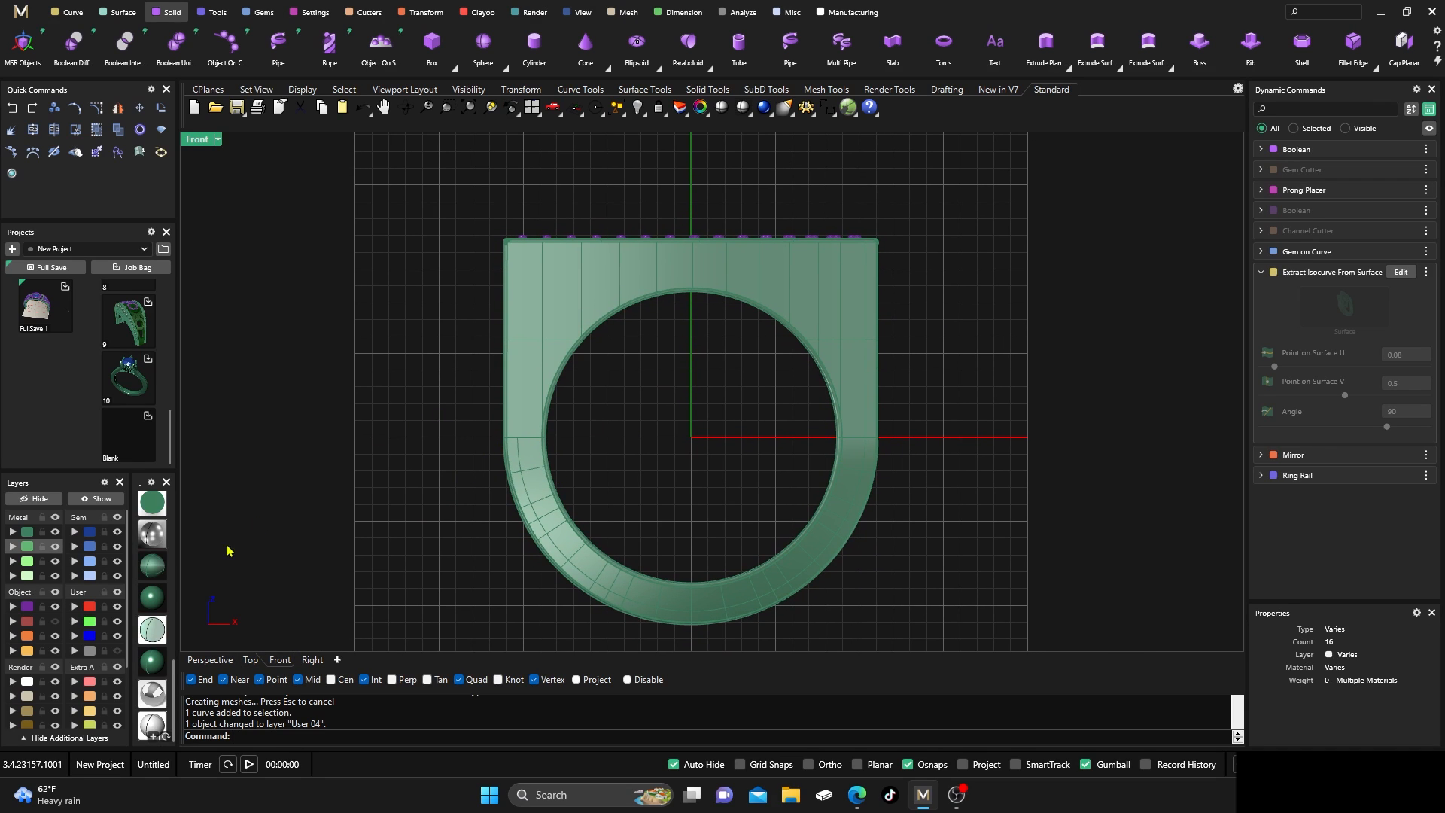
left_click(153, 602)
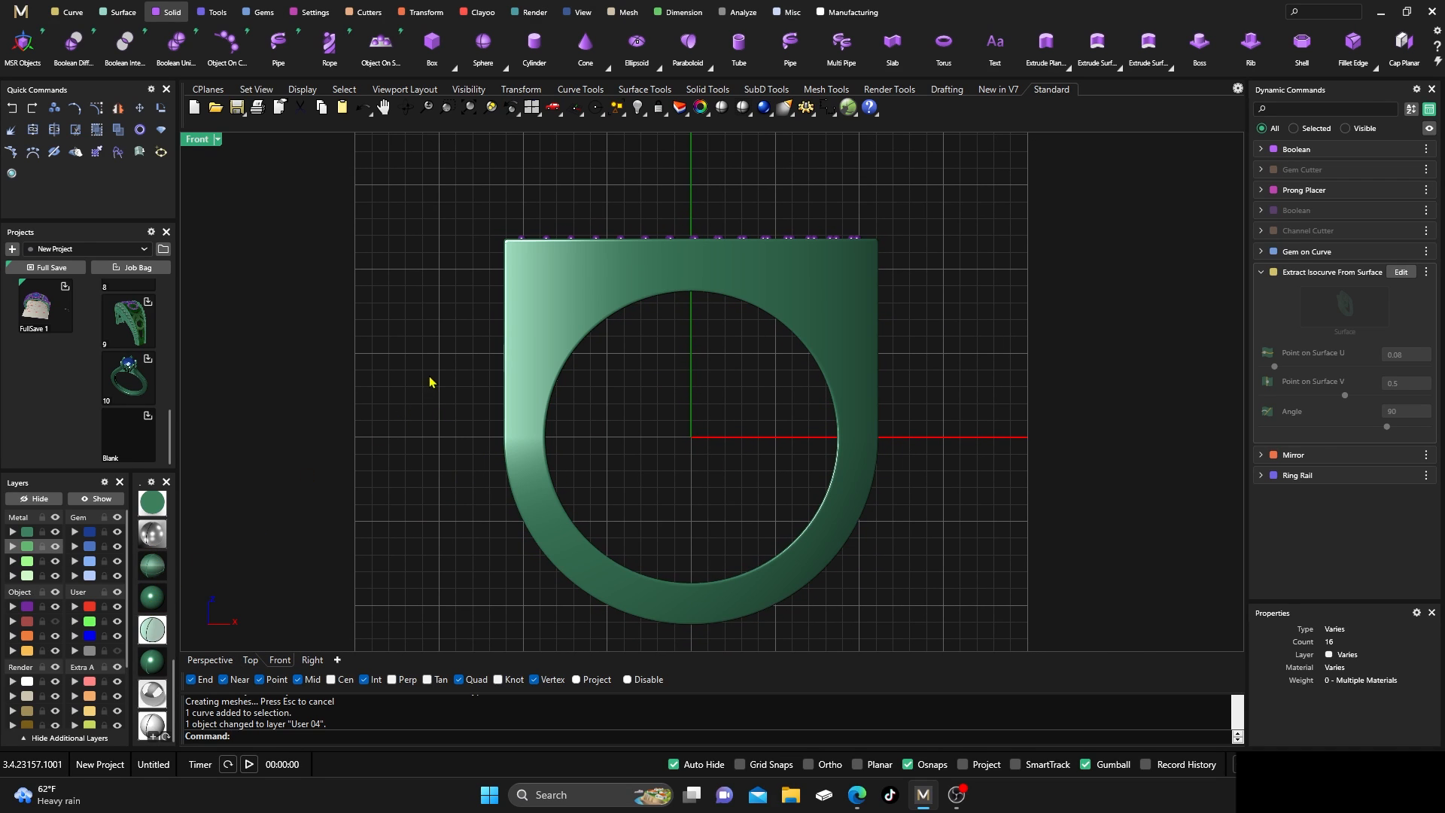
left_click(160, 501)
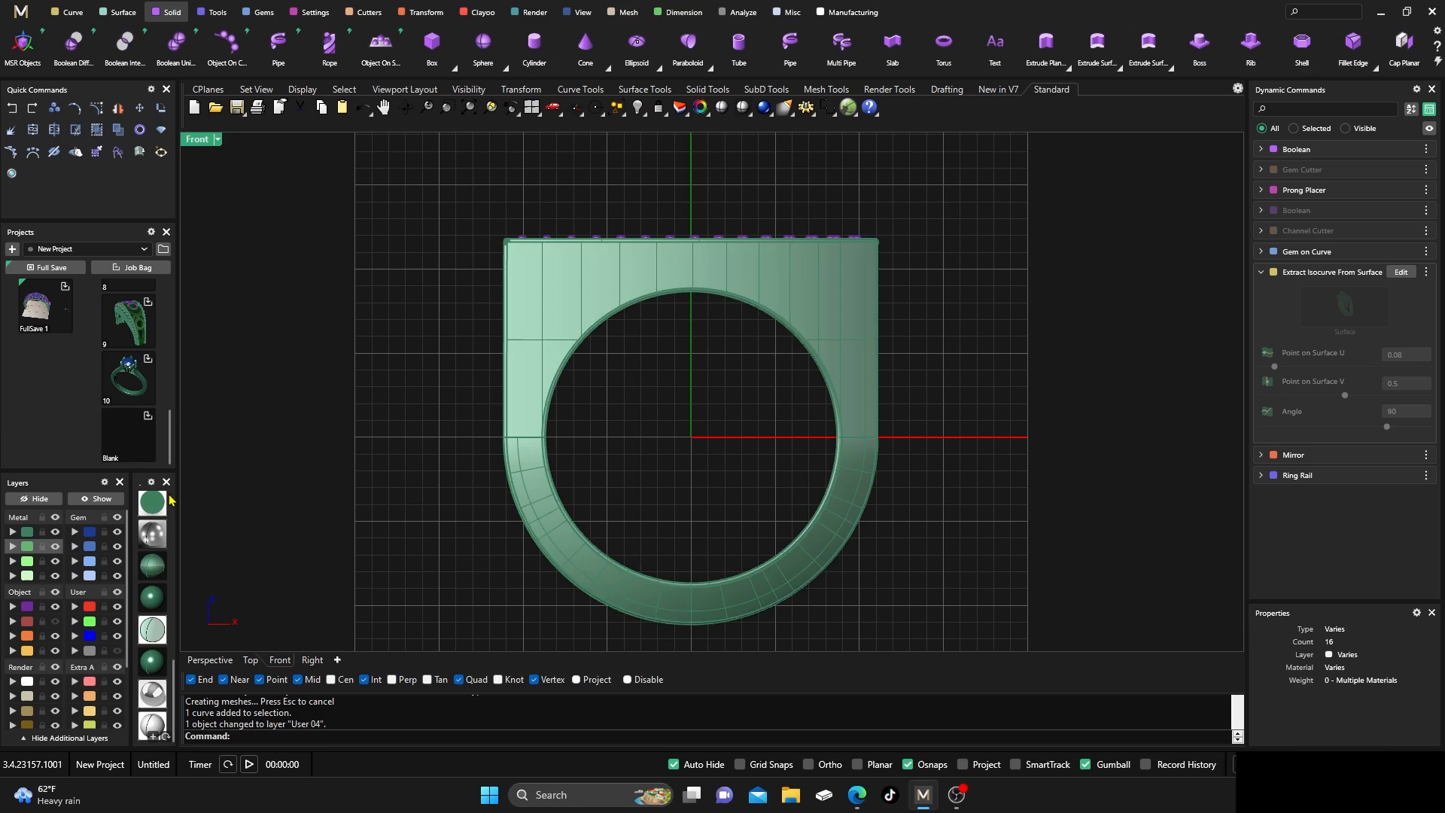
double_click(195, 141)
double_click(739, 143)
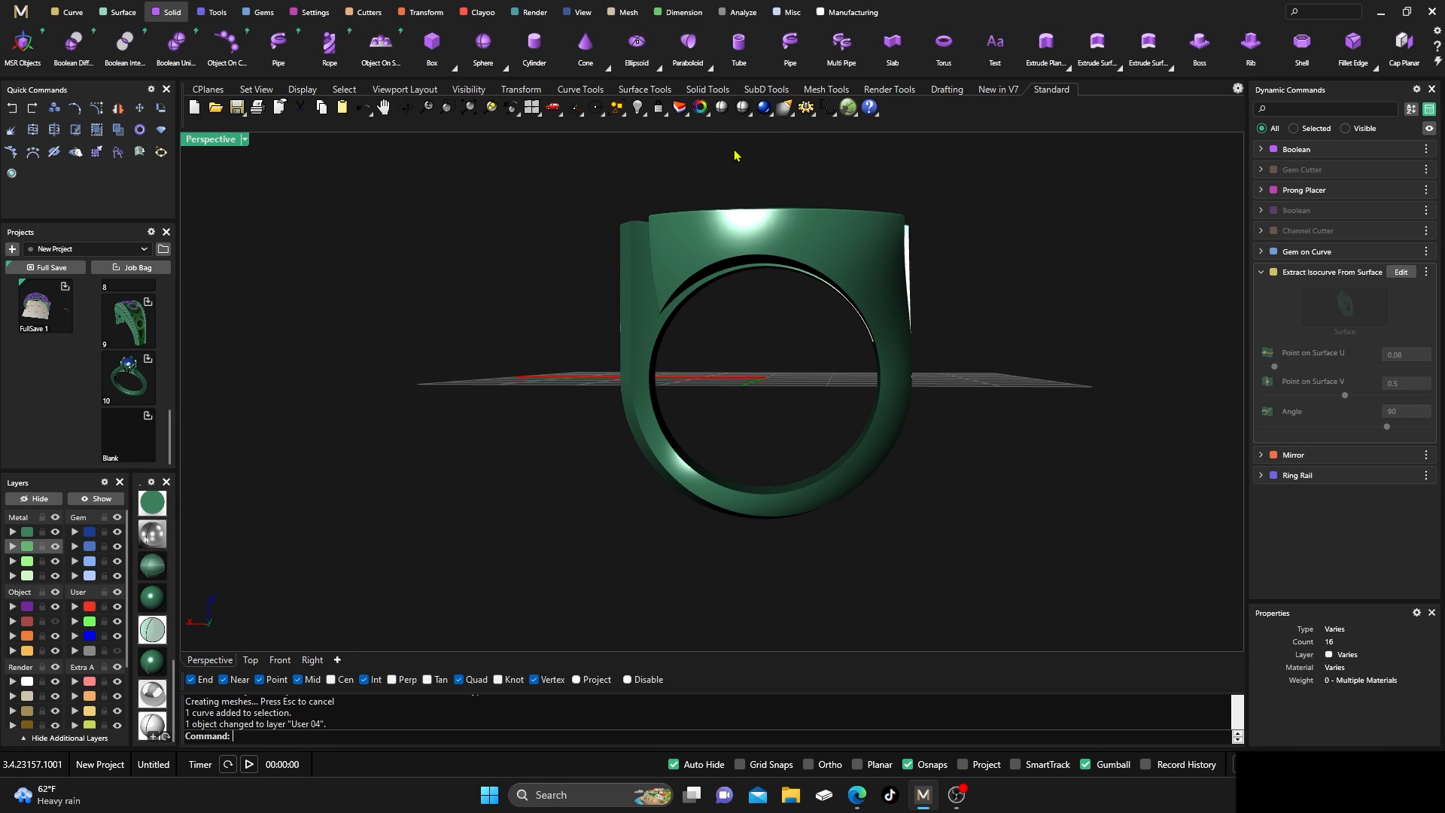
Examine the opening beneath the marquise-shaped top and display the perspective view shaded with surface isocurves
right_click_drag(636, 385, 675, 369)
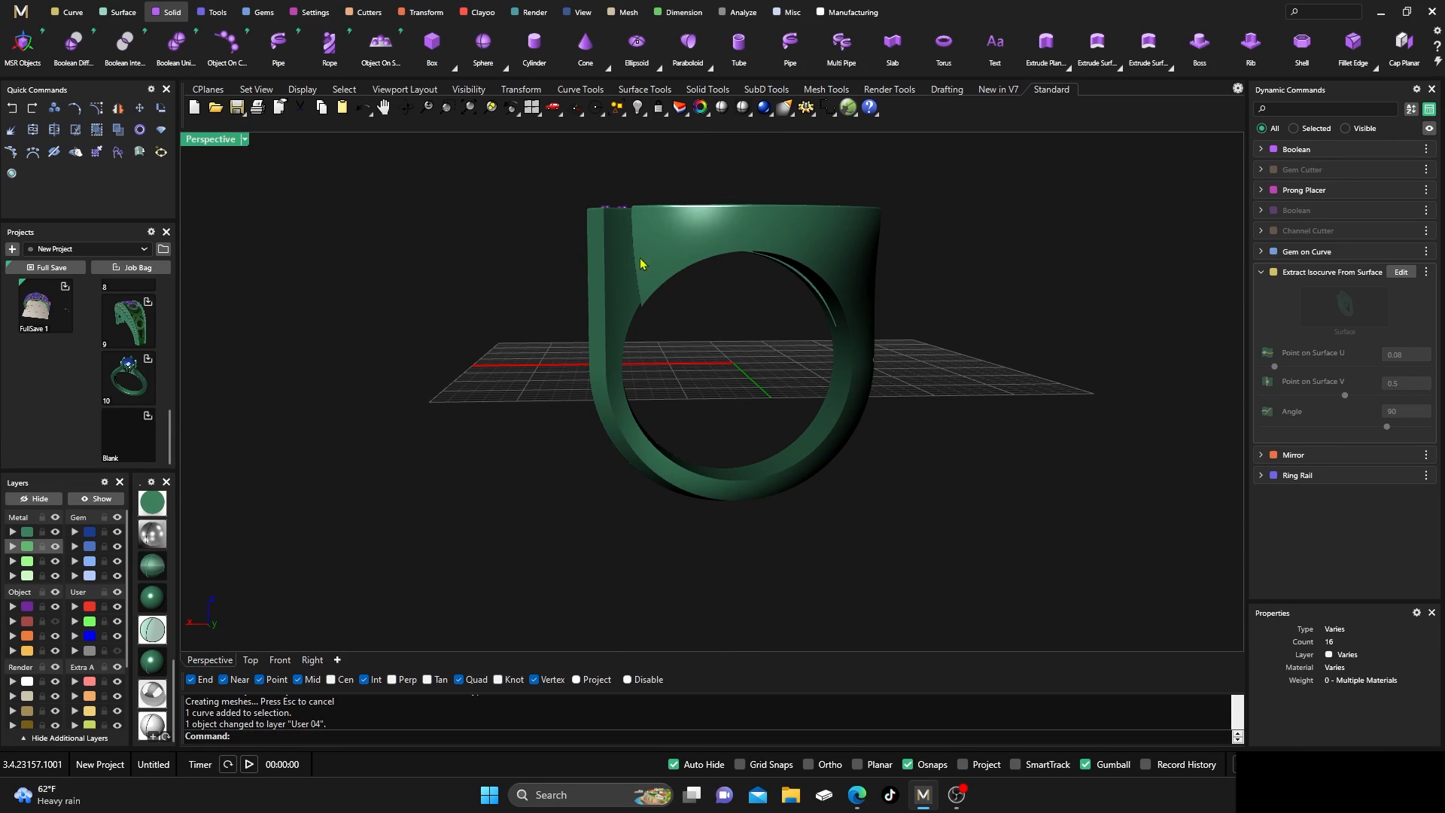
right_click_drag(483, 409, 468, 360)
scroll(555, 288, "up", 2)
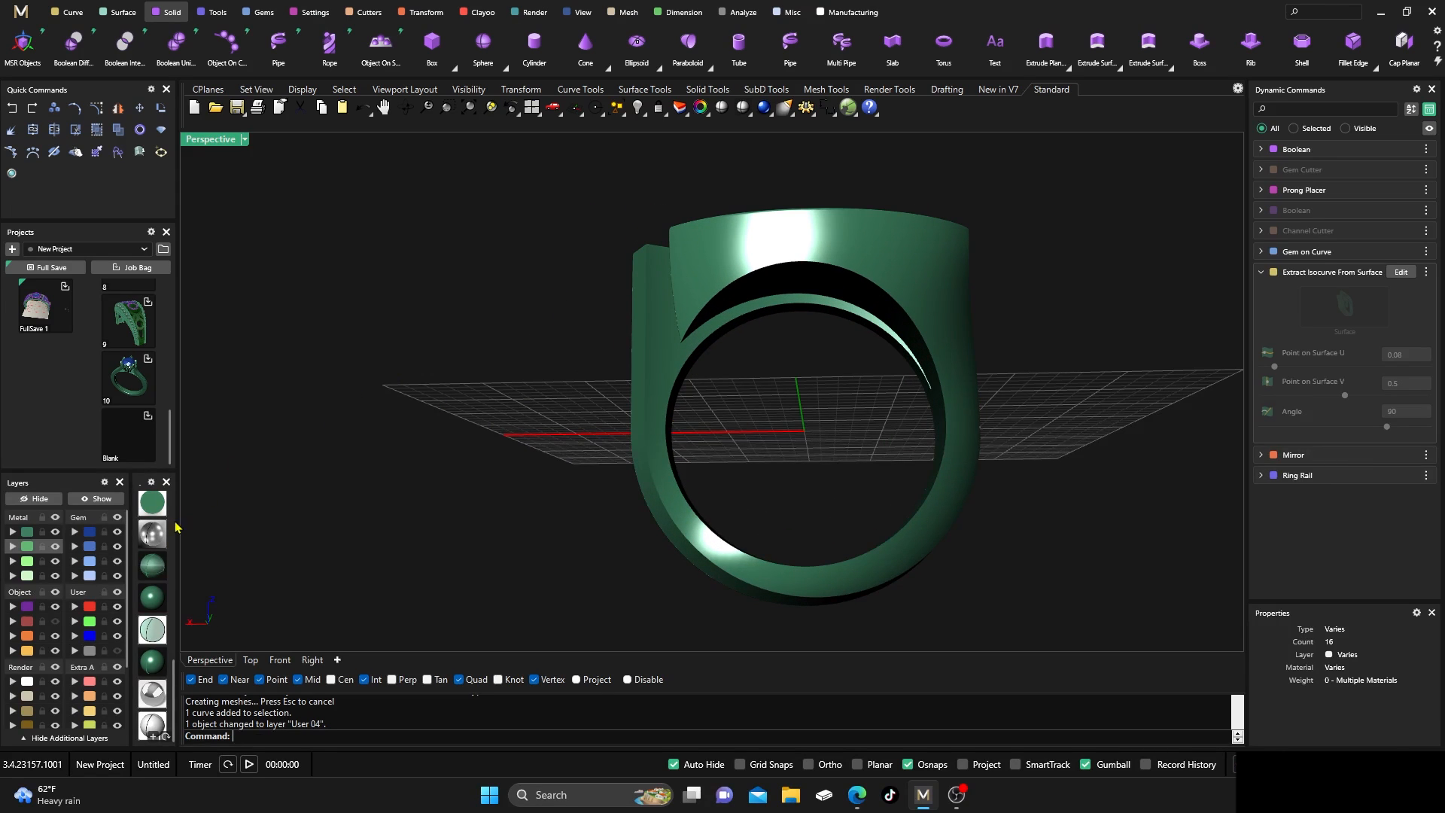
left_click(149, 578)
mouse_move(575, 328)
right_mouse_down()
mouse_move(597, 346)
mouse_move(591, 329)
right_mouse_up()
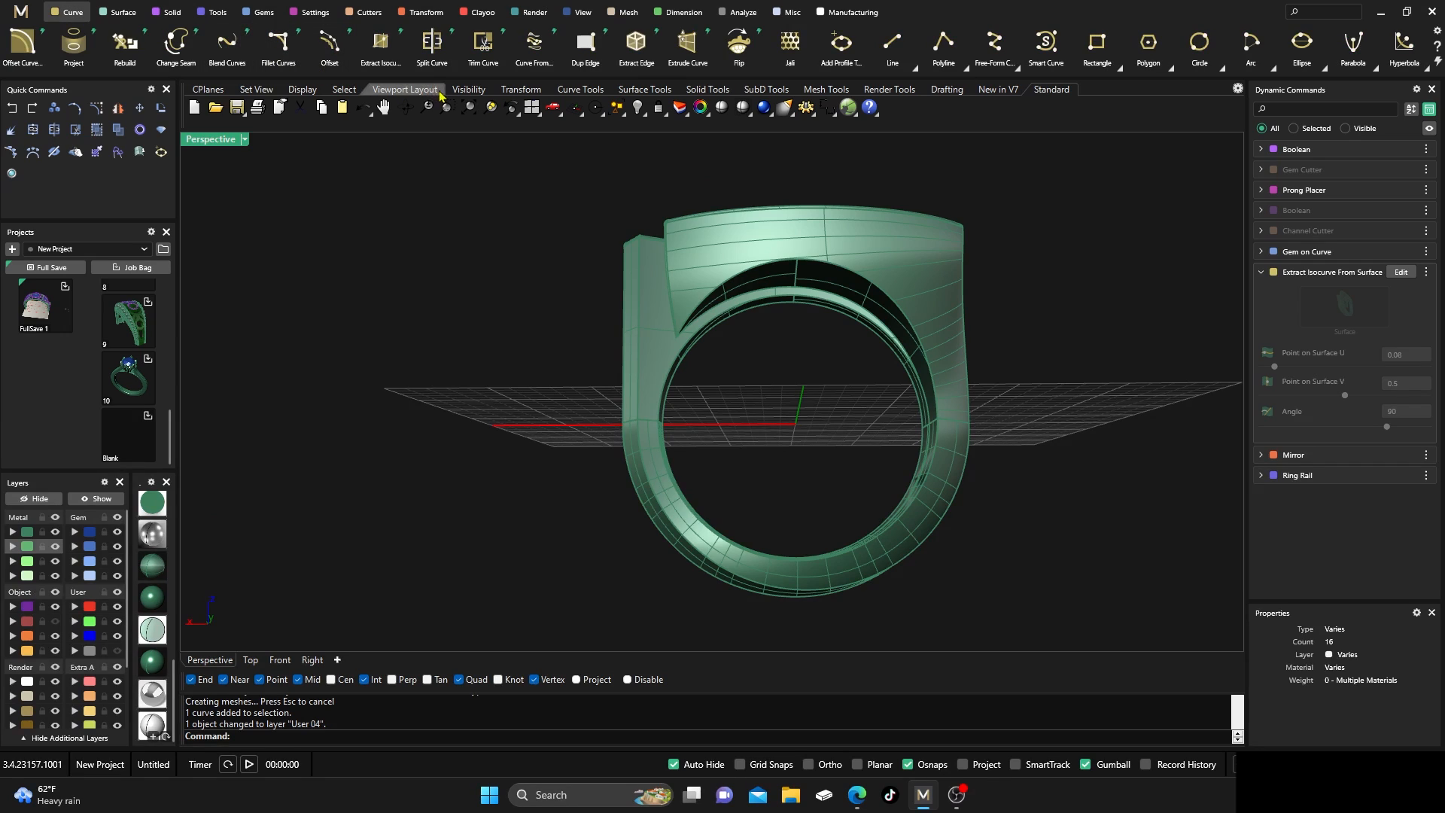
Draw a solid box from a square base behind the ring's axis, overlapping one half of the marquise top in plan
left_click(172, 15)
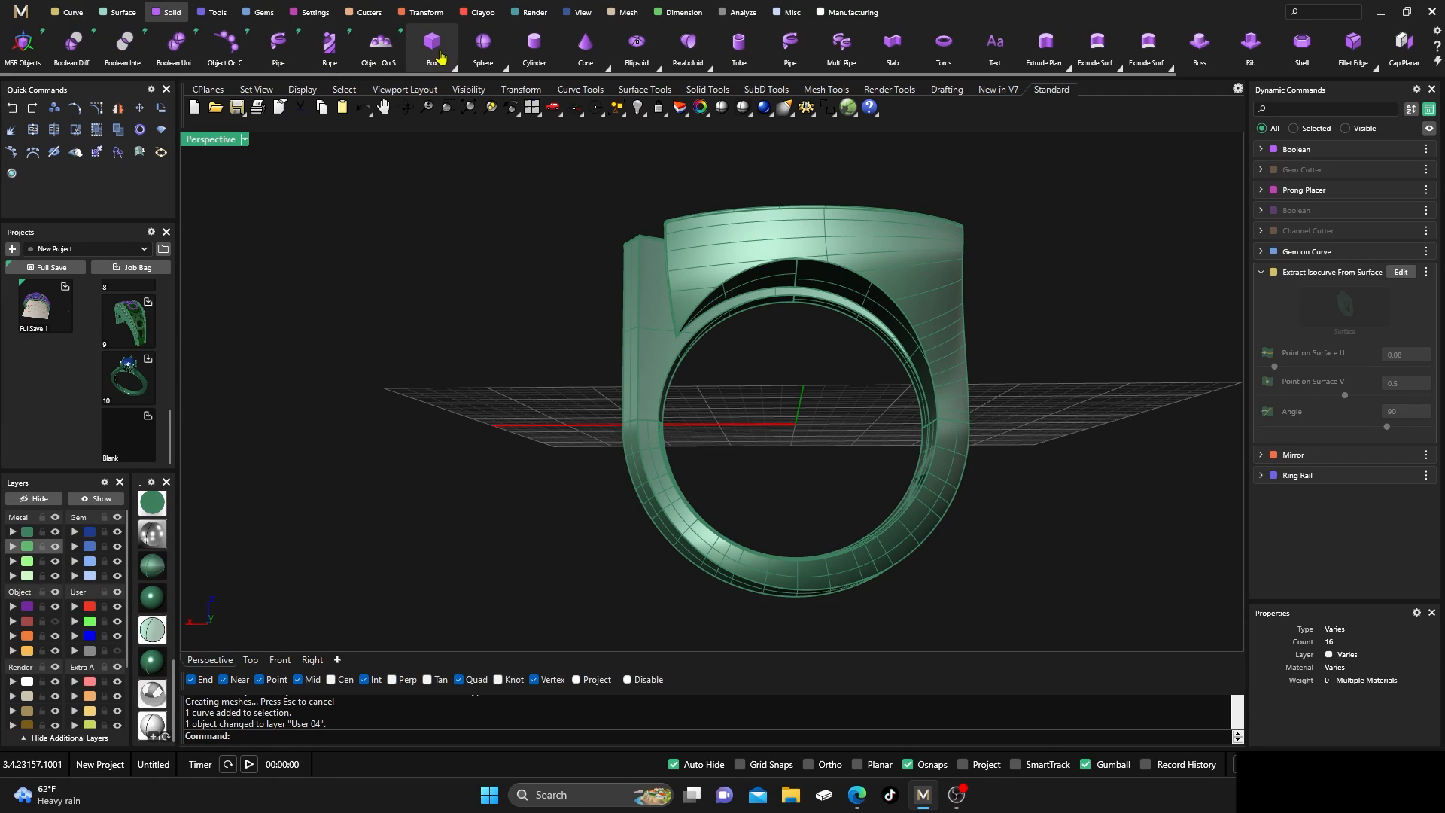
double_click(224, 142)
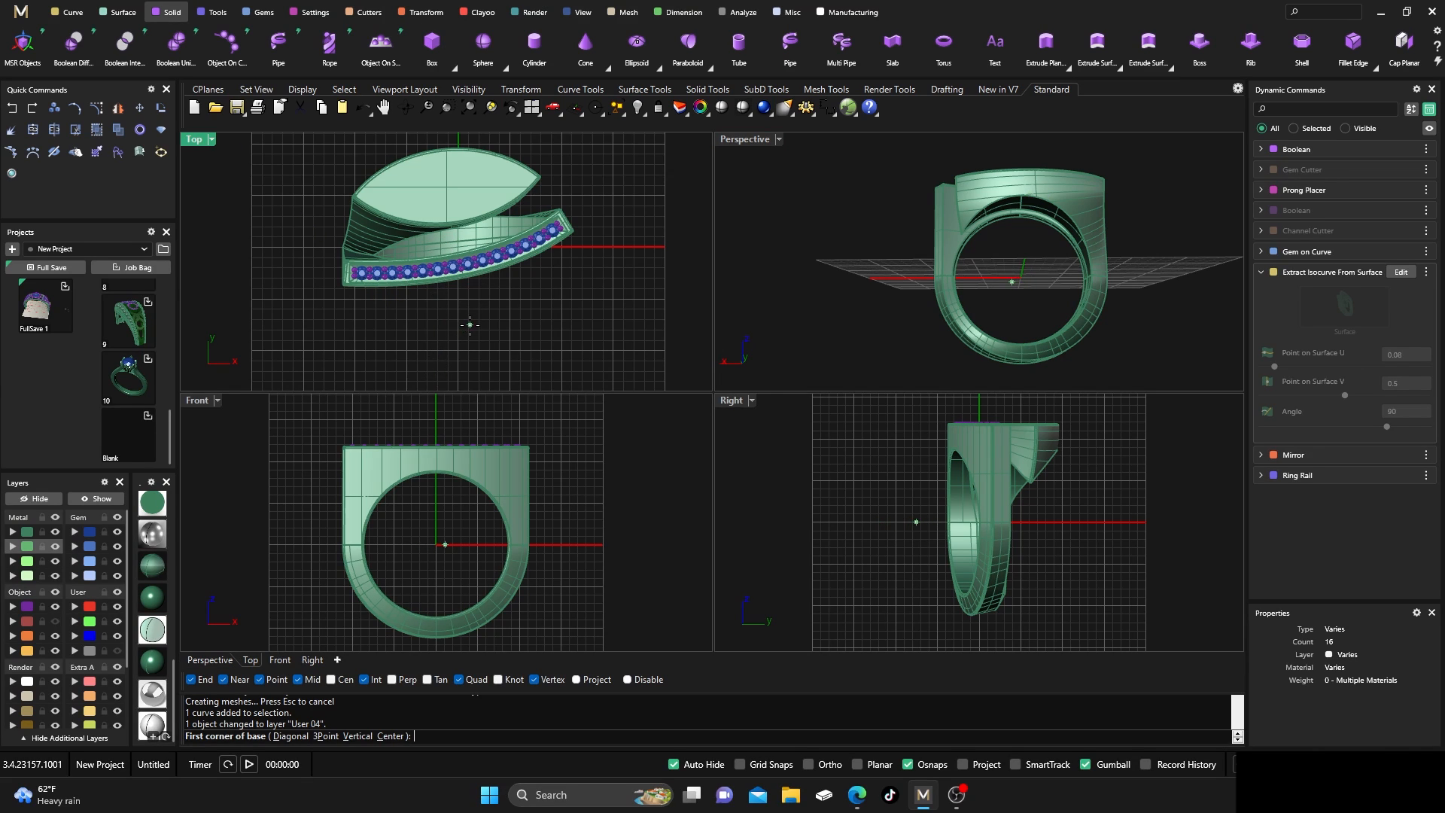
right_click_drag(455, 188, 455, 234)
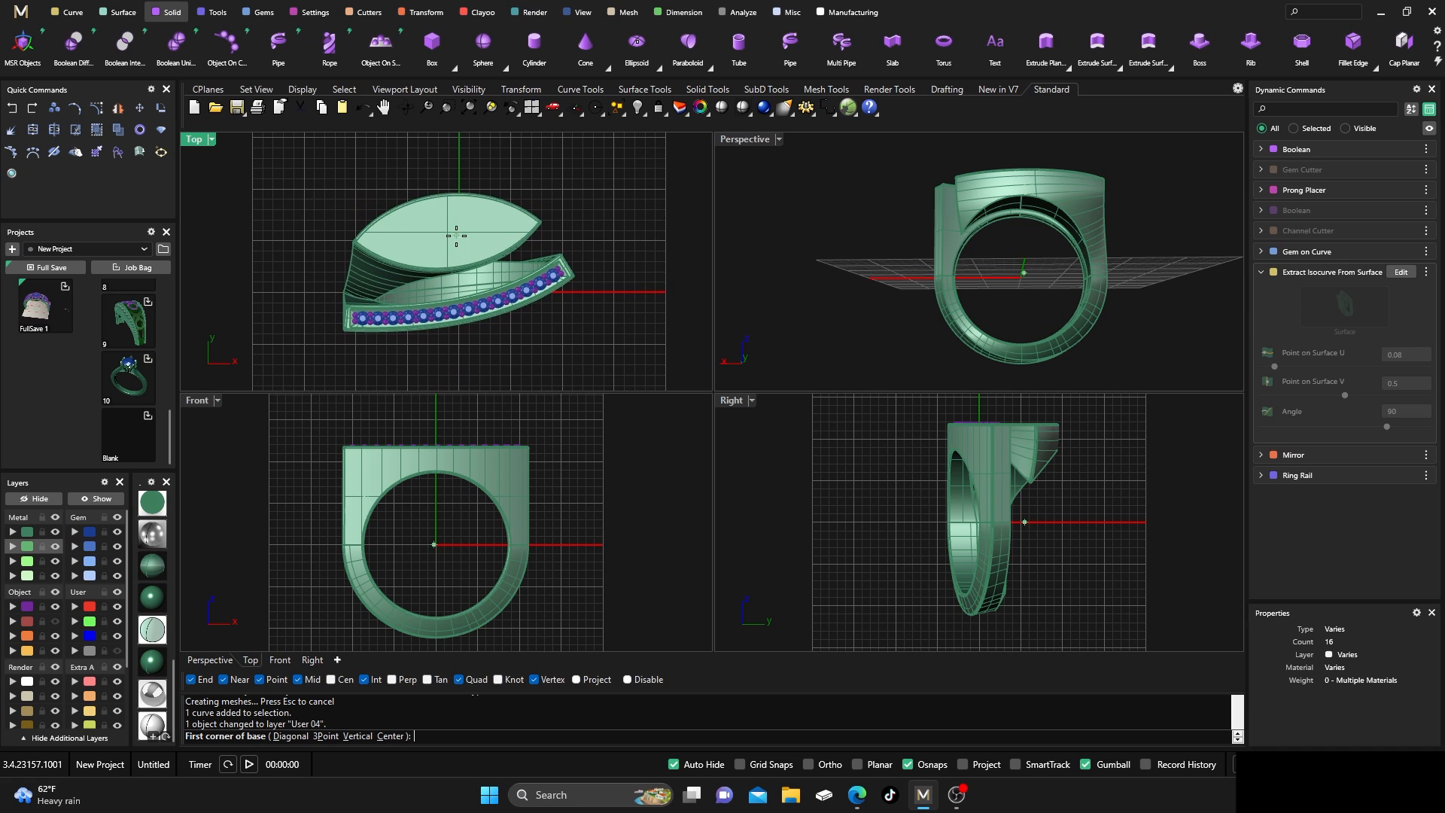
left_click(444, 172)
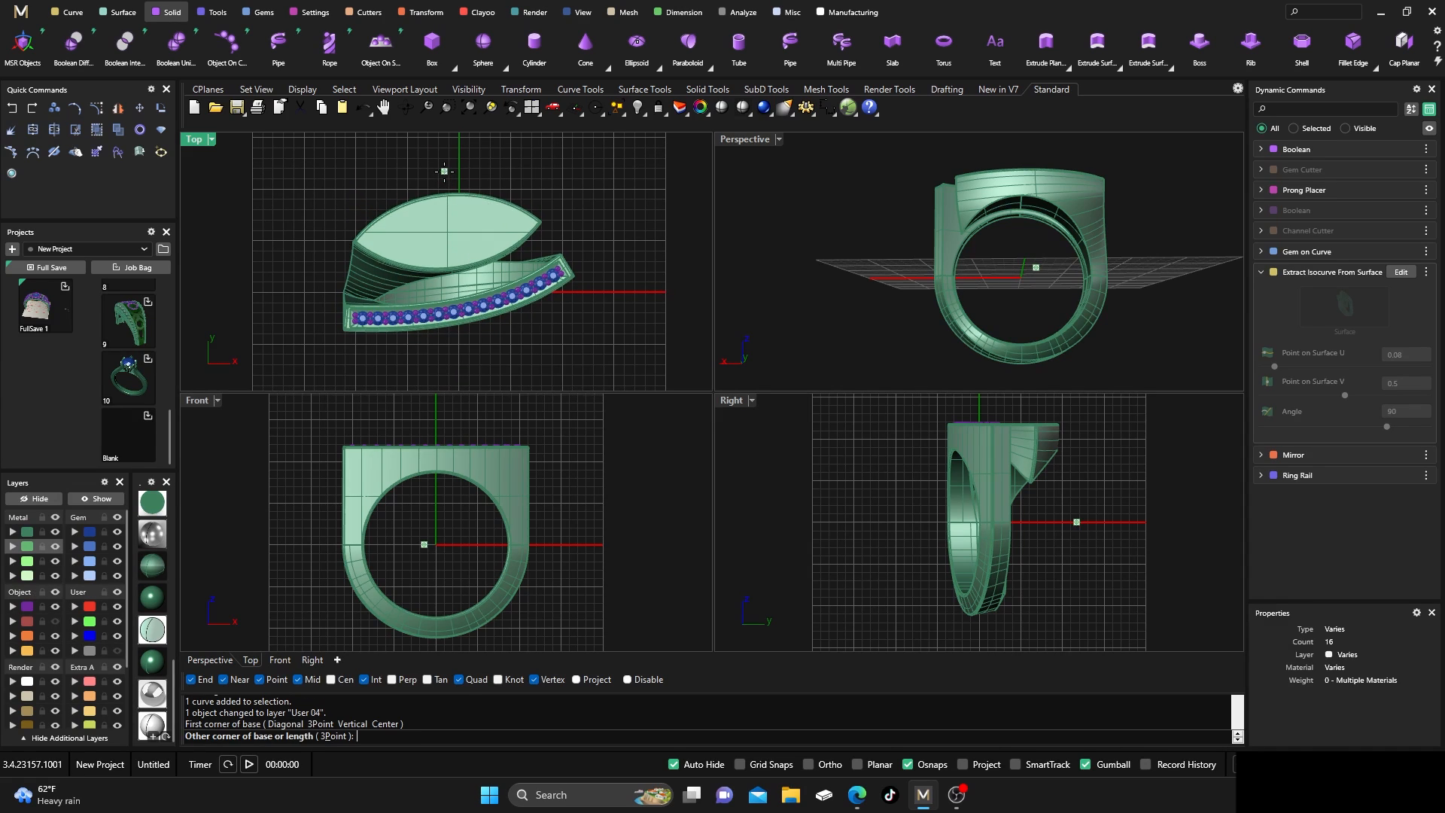
left_click(458, 290)
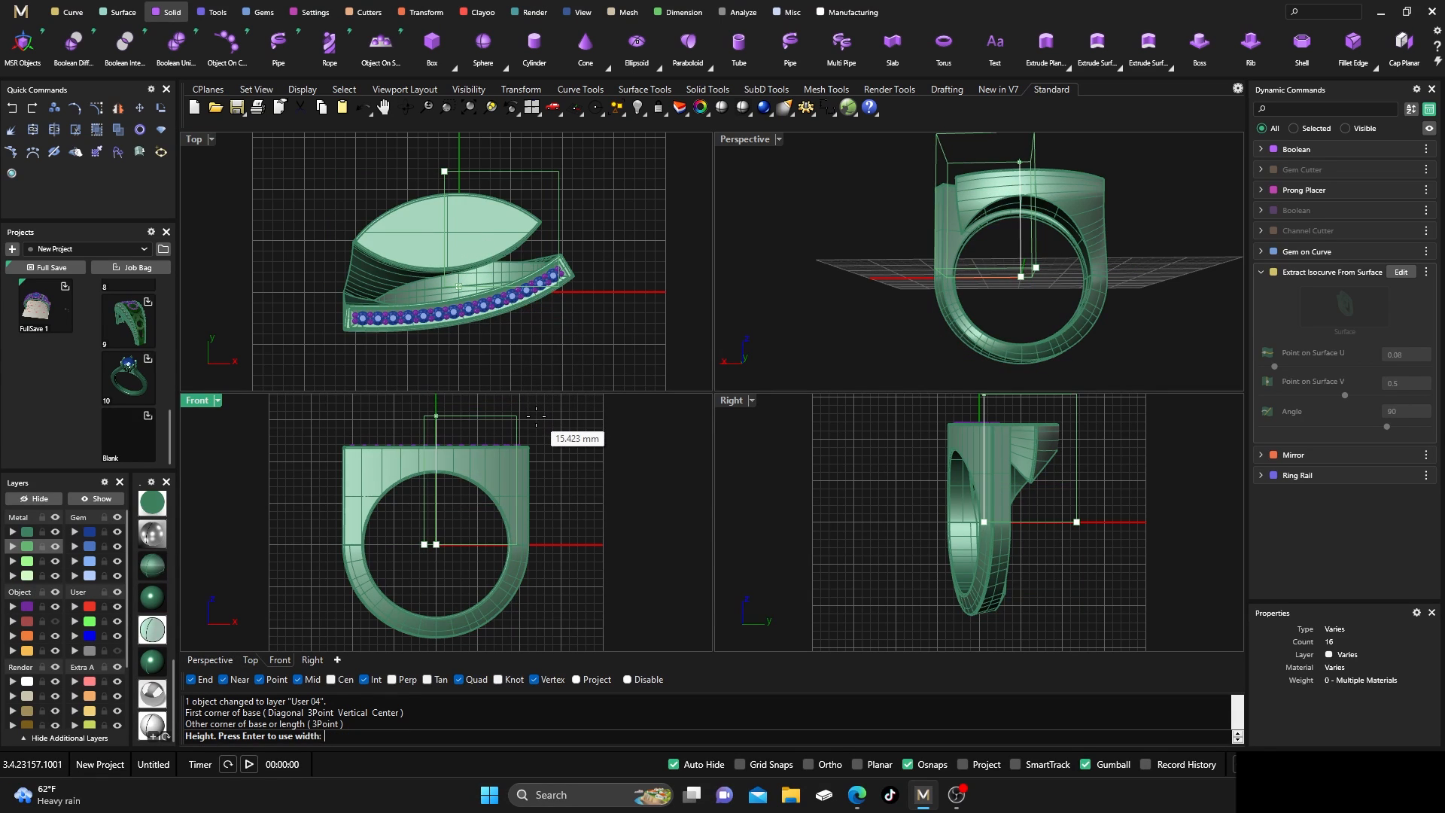
left_click(535, 497)
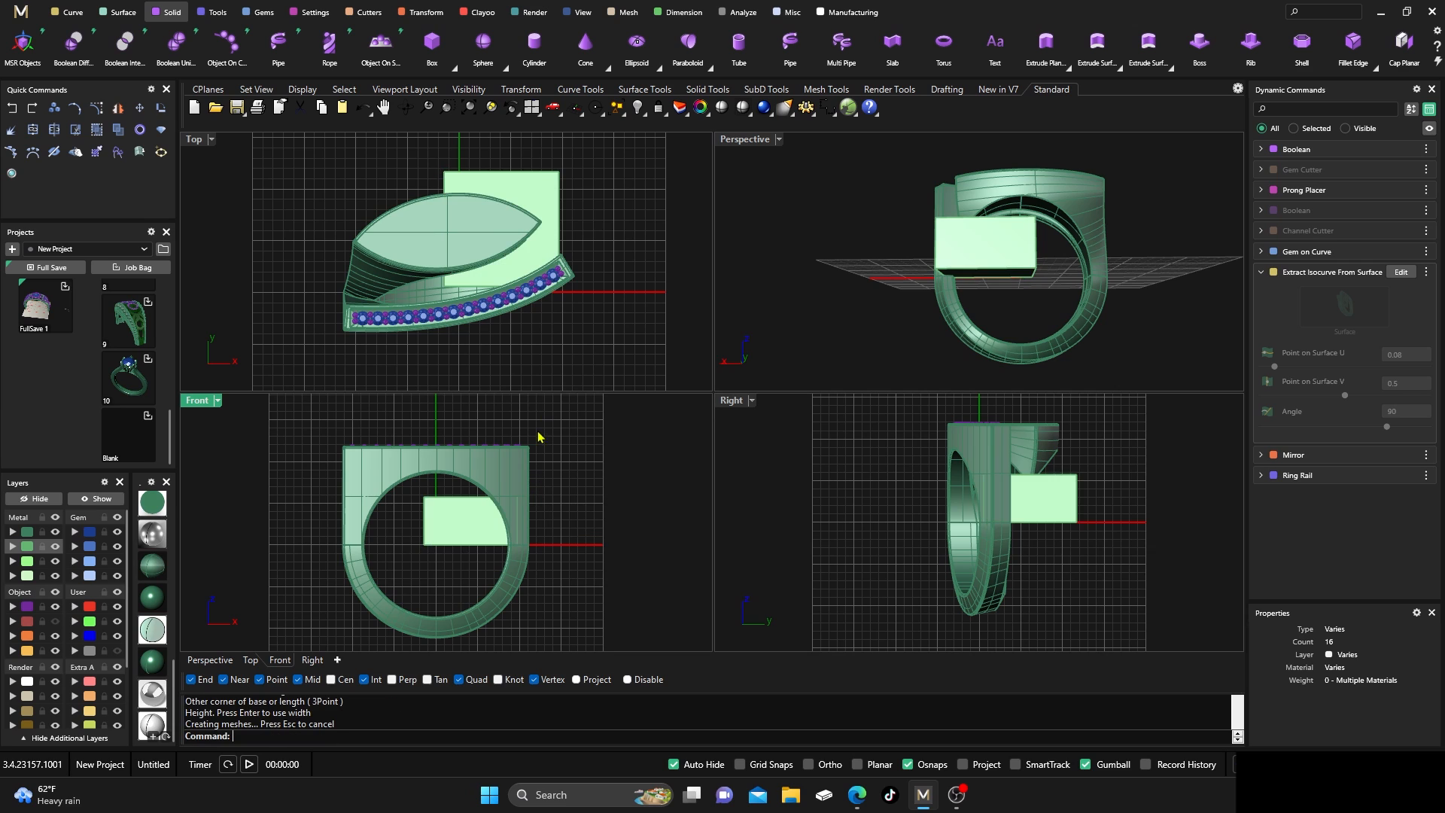
Try shifting the box along the Y axis and bring it back to its place
right_click_drag(867, 272, 922, 270)
left_click(920, 265)
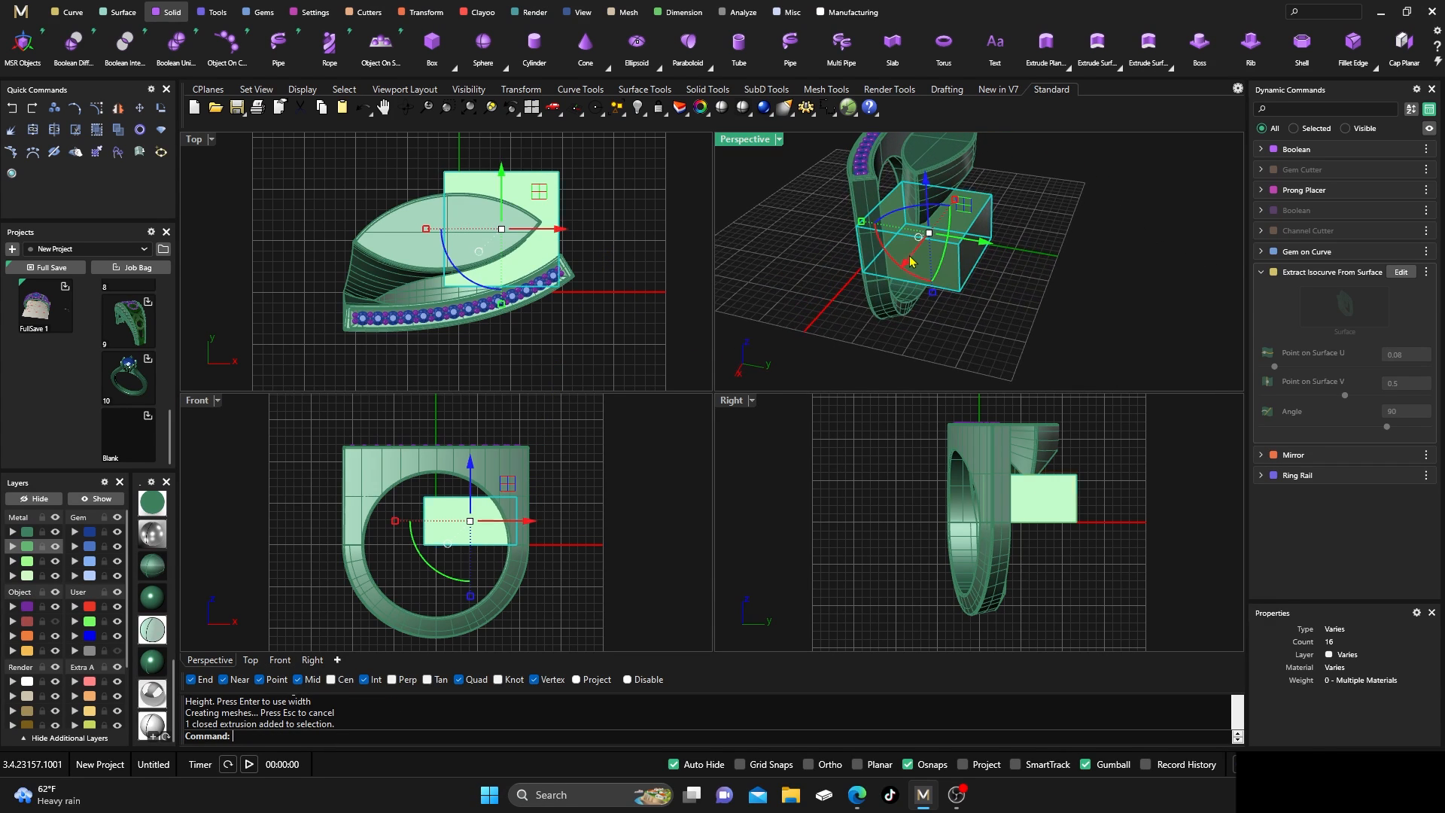
left_click_drag(984, 247, 1022, 253)
right_click_drag(958, 304, 901, 309)
left_click_drag(1023, 240, 986, 235)
right_click_drag(996, 288, 762, 182)
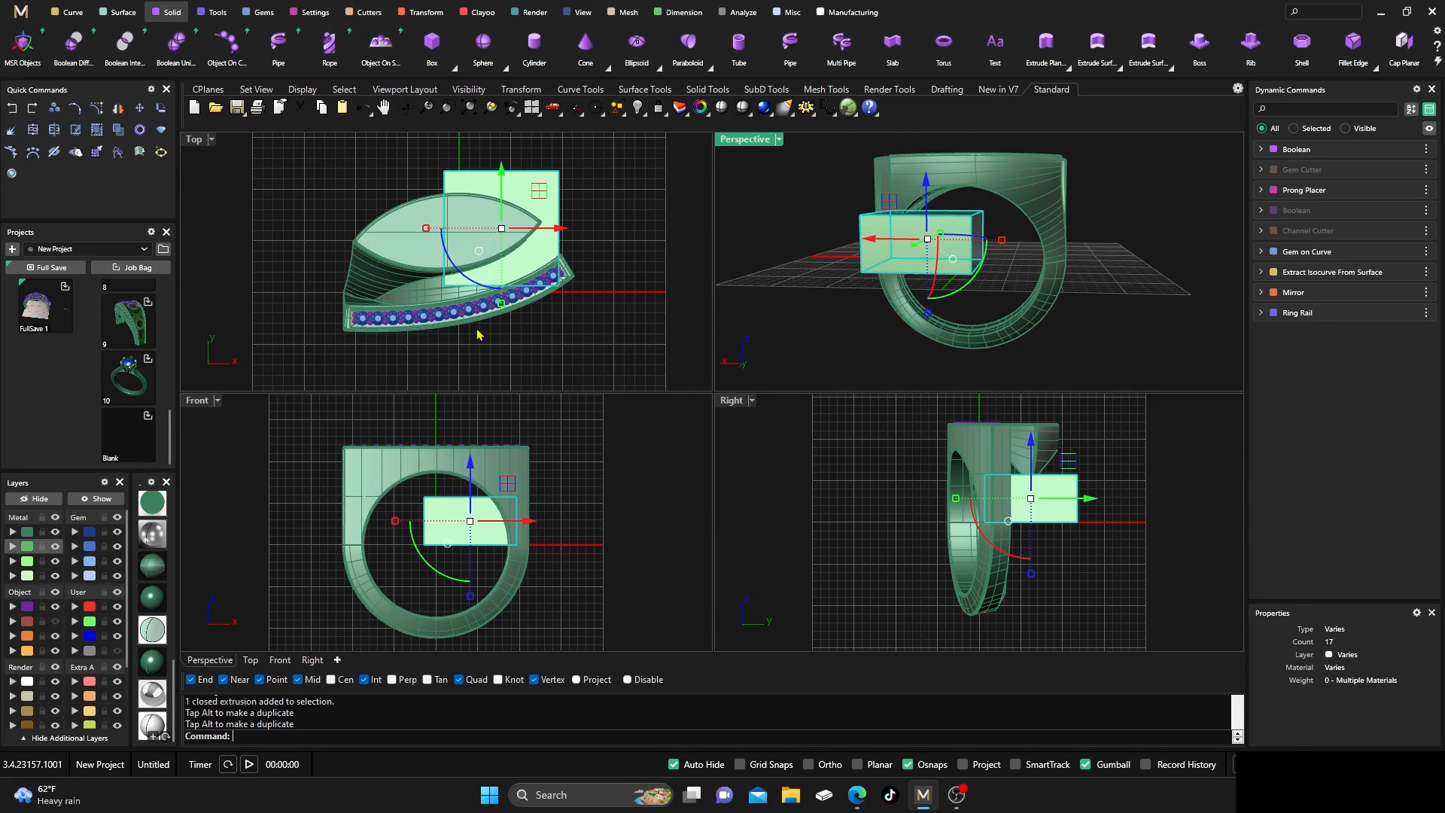
With the ring's metal layer temporarily hidden, move the box by its upper front corner to the top of the ring rail circle
left_click(604, 466)
scroll(416, 467, "up", 5)
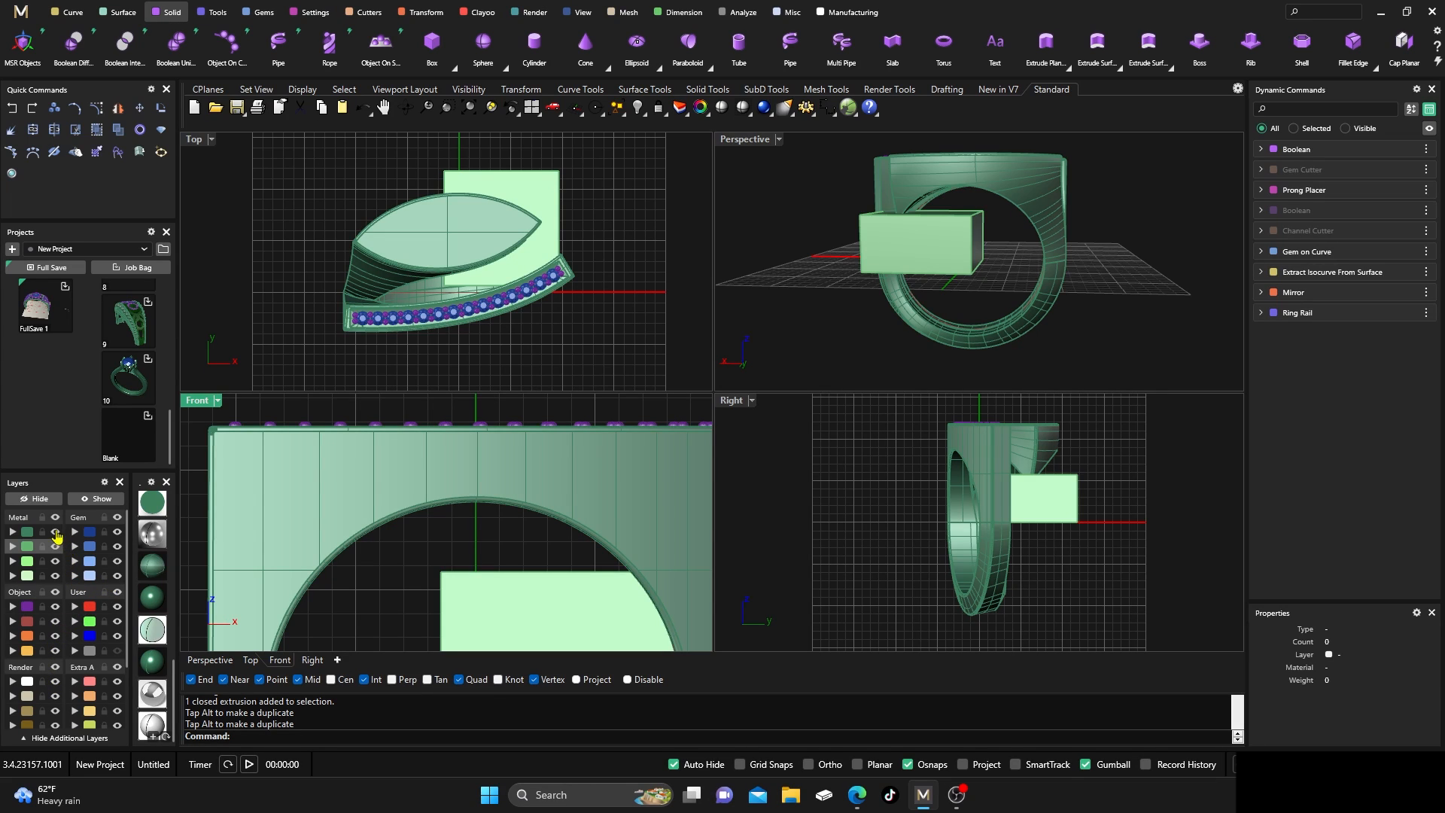
left_click(54, 543)
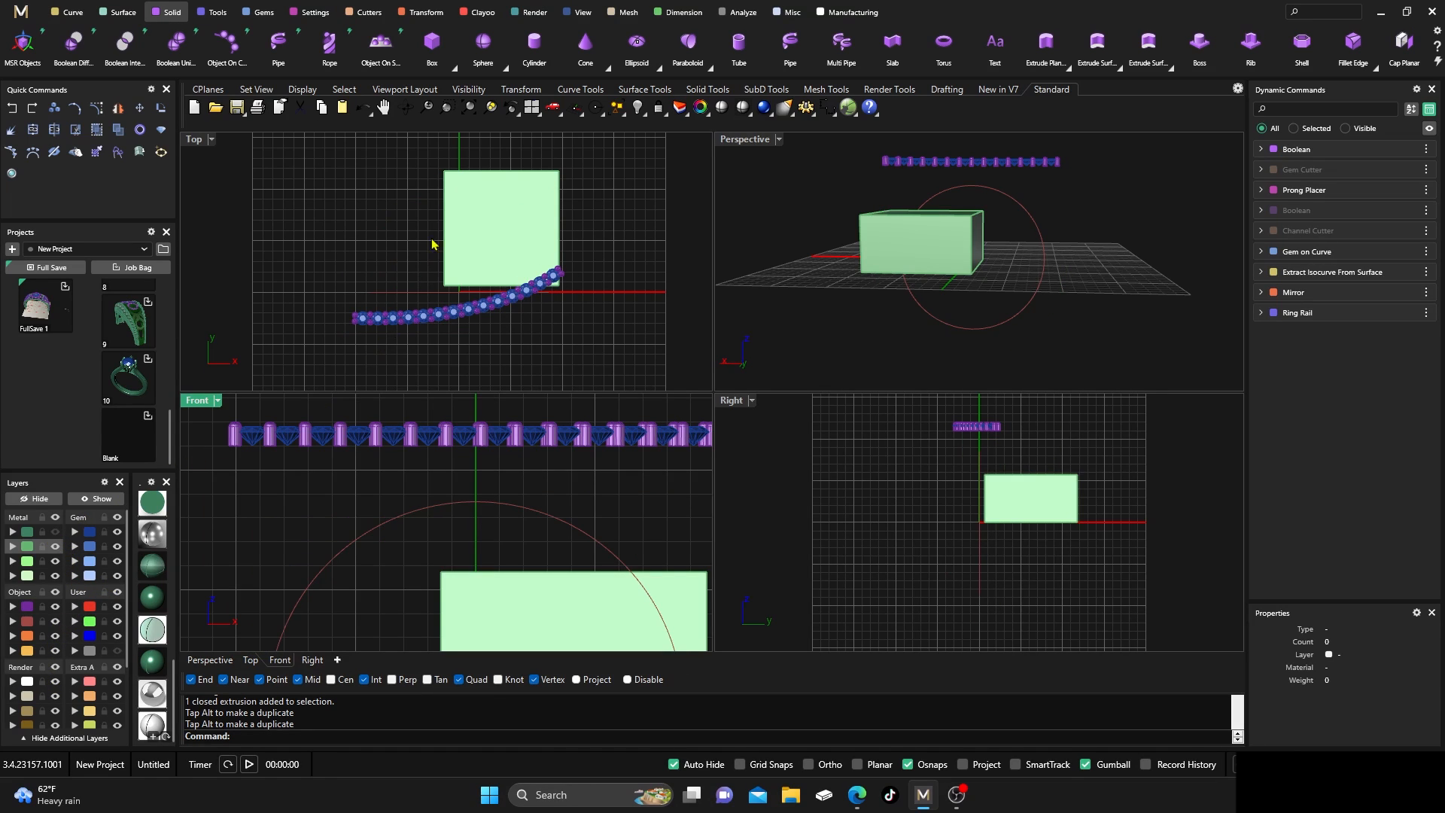
left_click(771, 15)
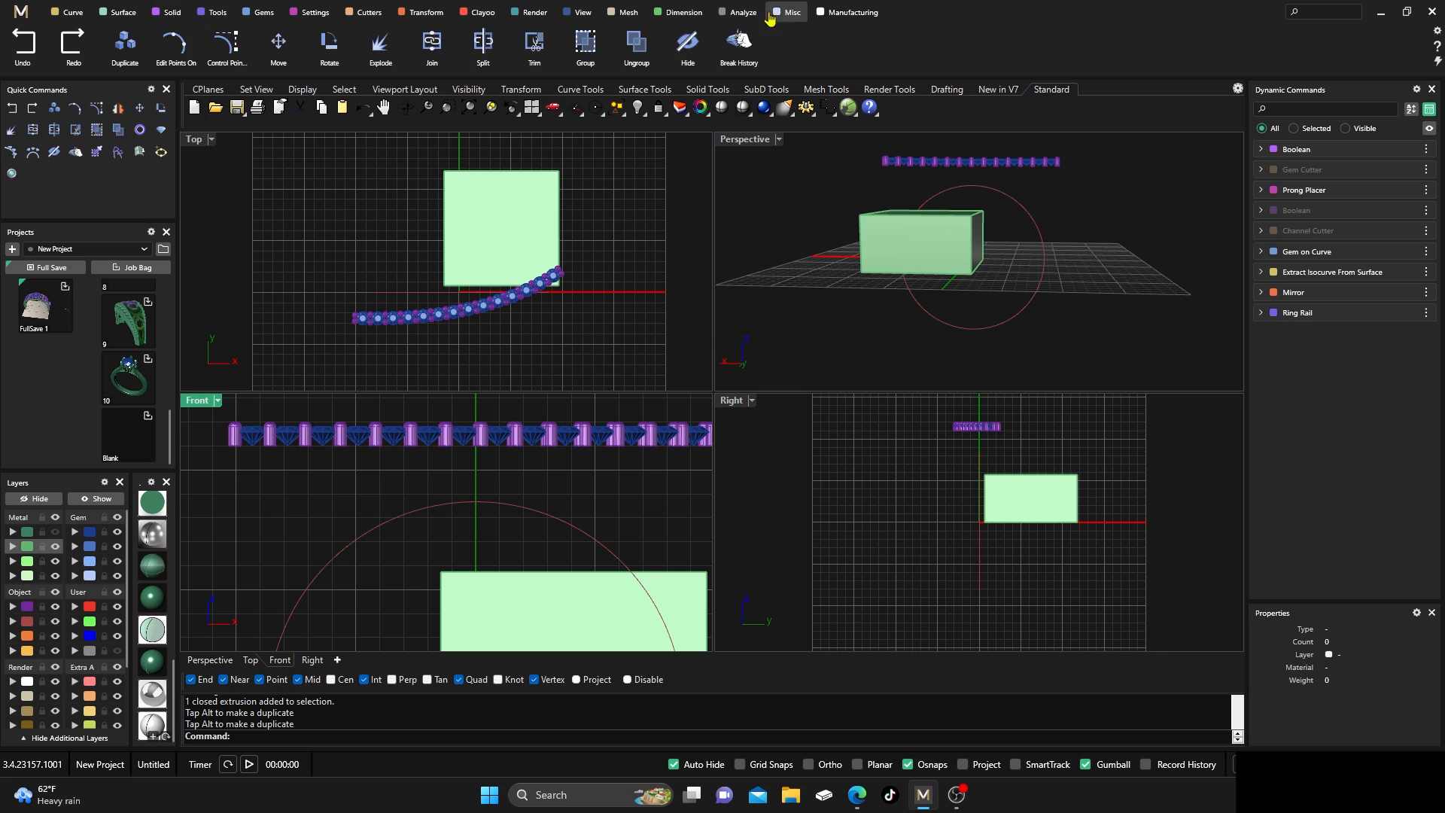
left_click(278, 42)
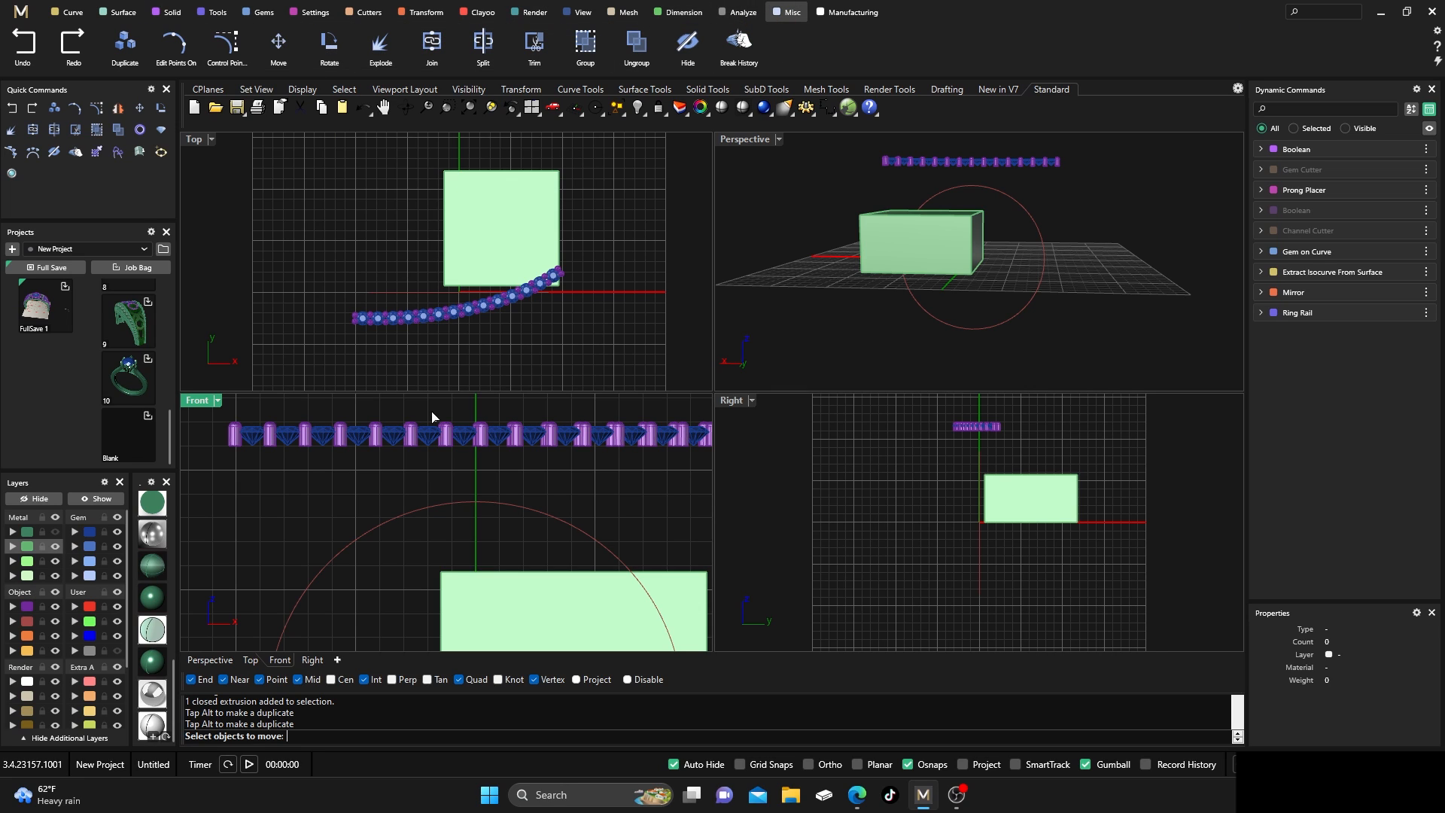
left_click(446, 579)
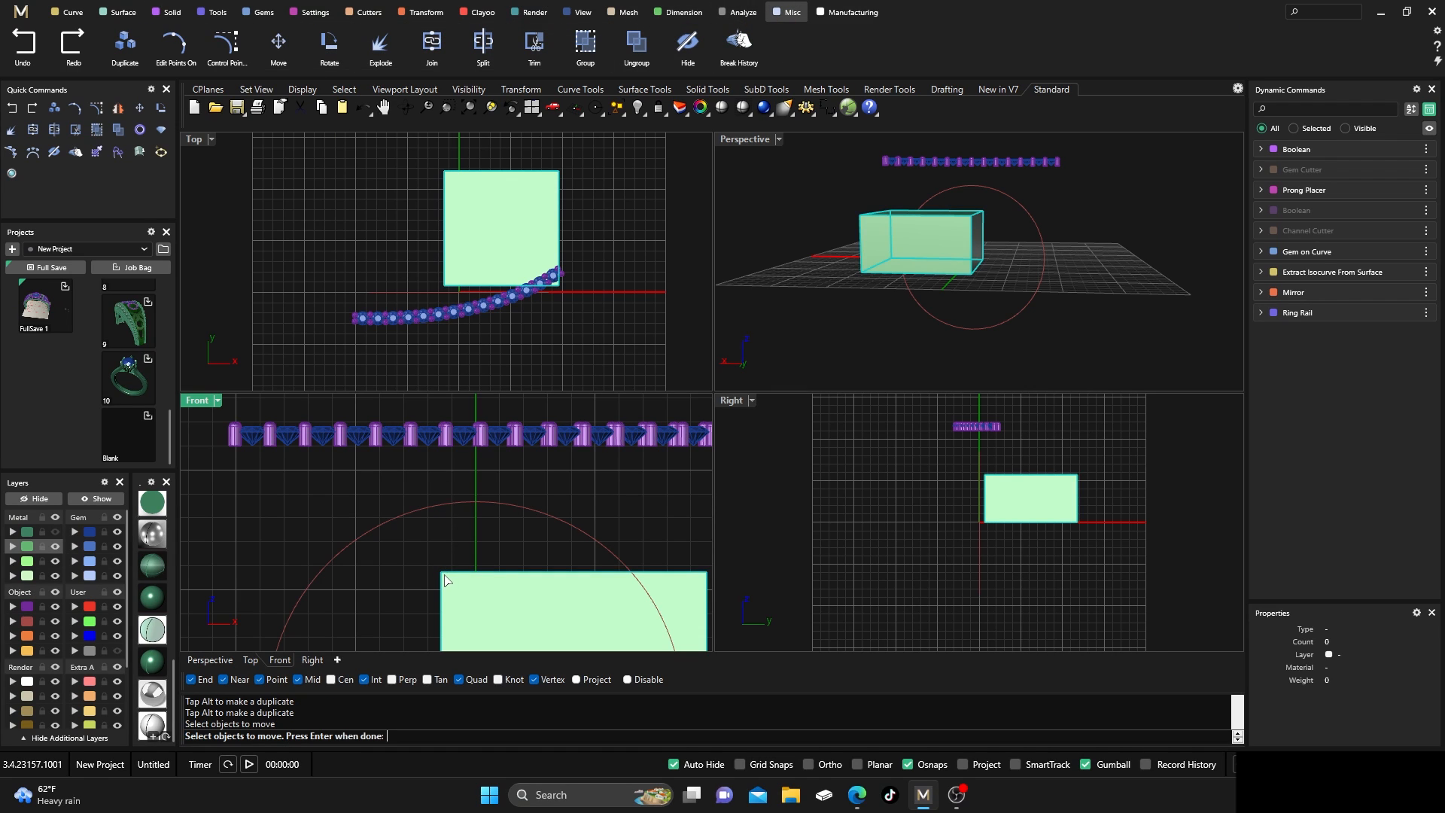
key("Return")
left_click(442, 572)
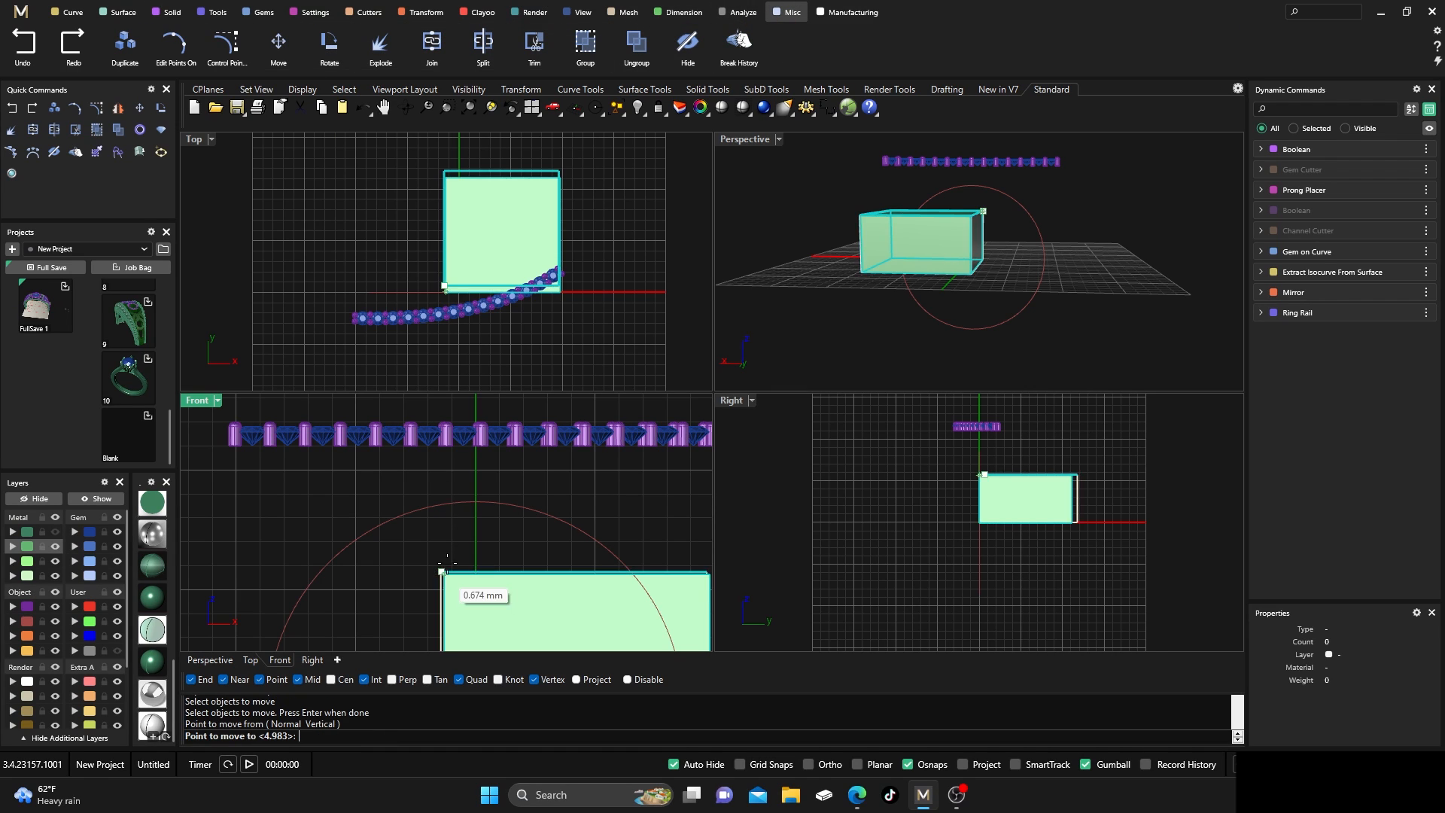
left_click(474, 502)
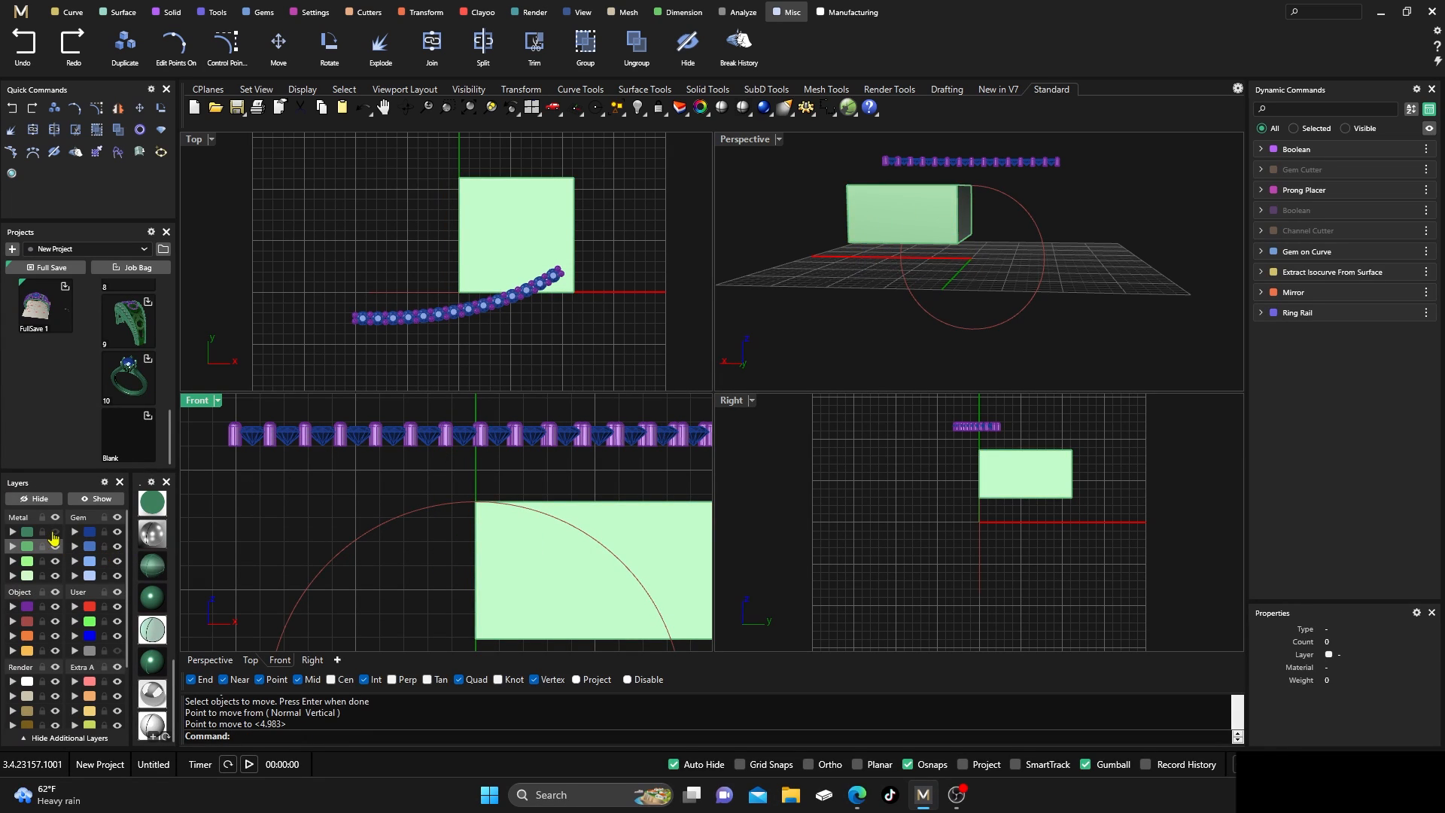
left_click(55, 532)
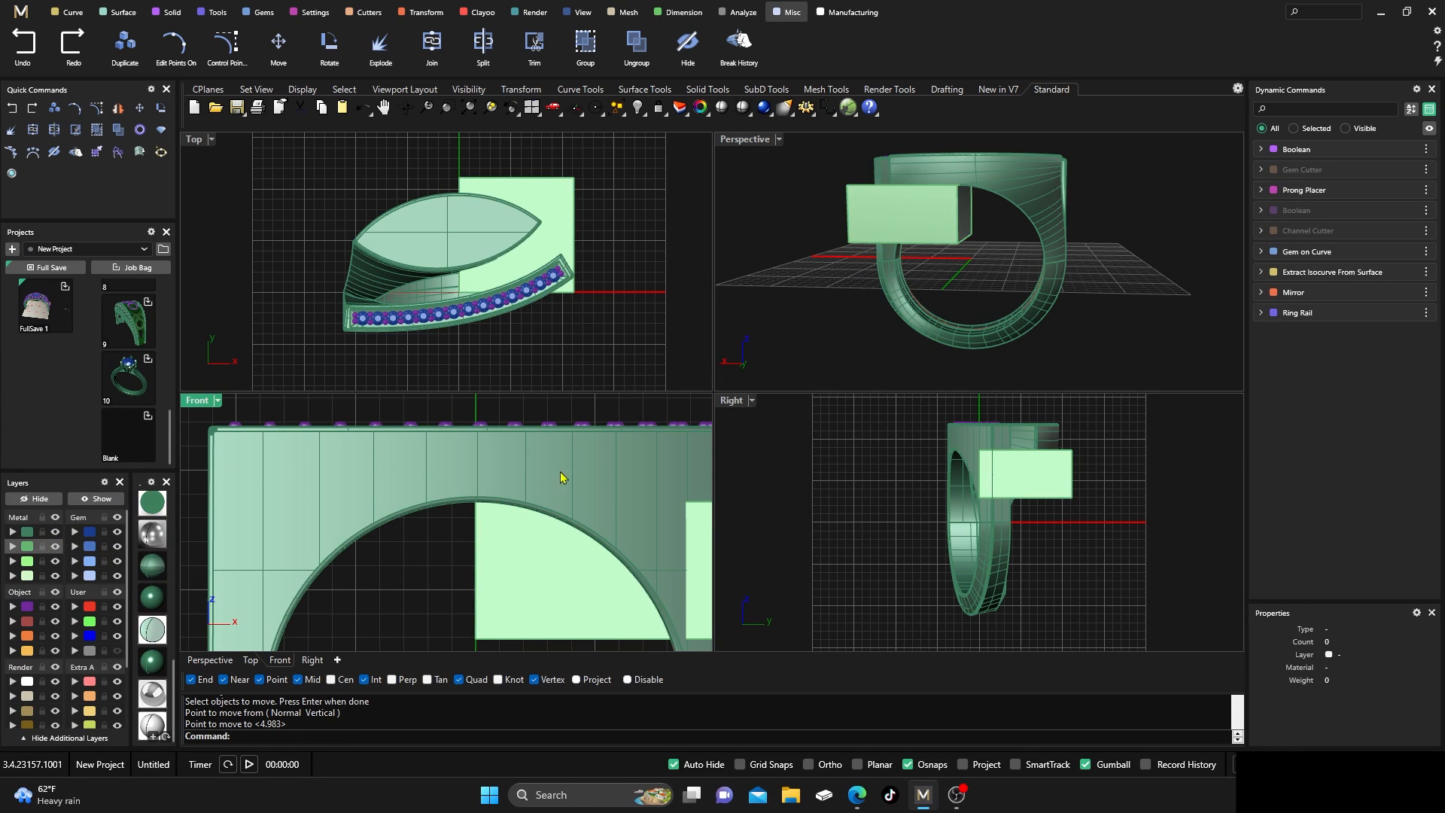
Nudge the box slightly along the Y axis, away from the diamond-set side of the ring
right_click_drag(784, 269, 941, 290)
left_click(940, 290)
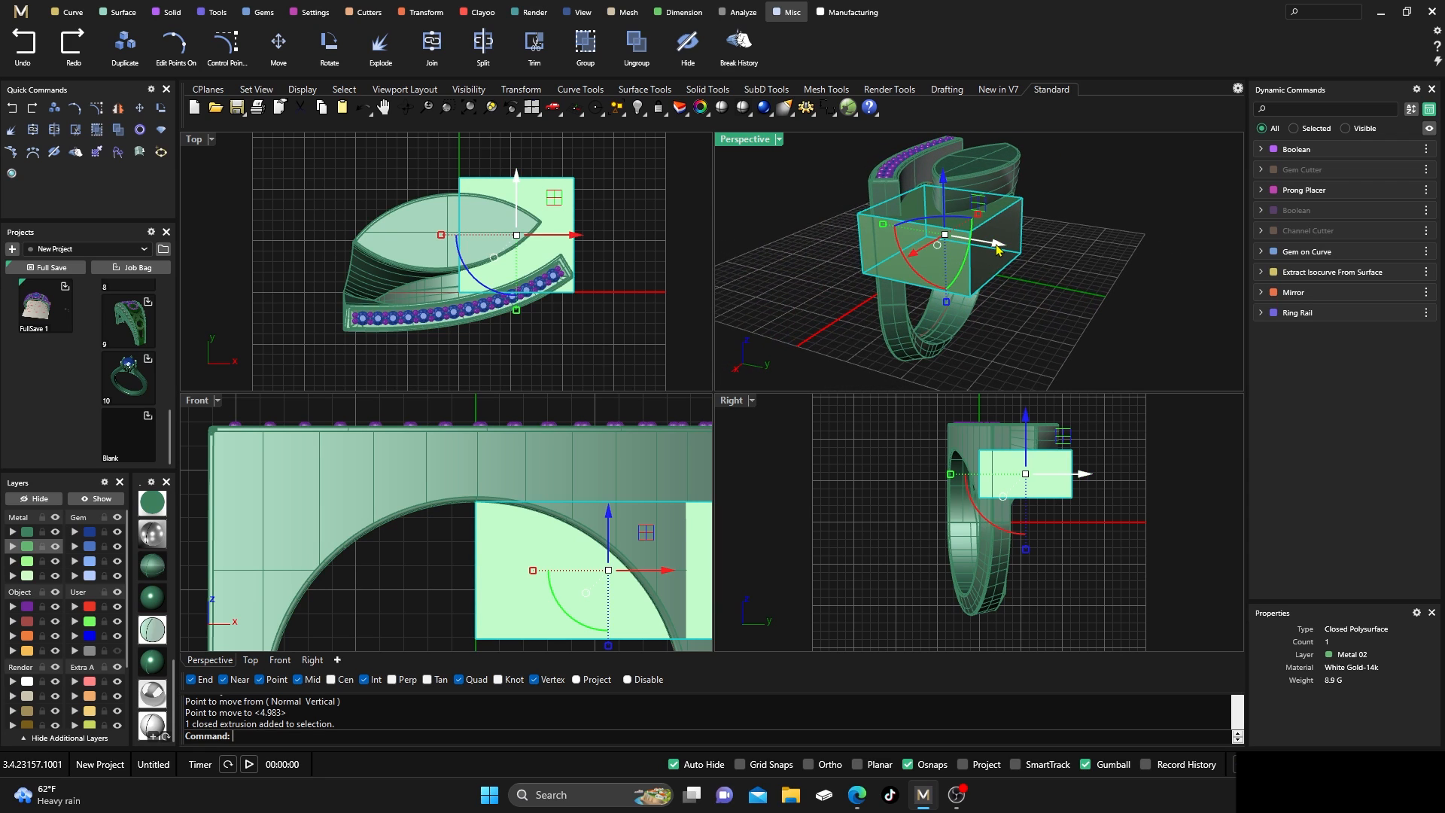
mouse_move(998, 243)
left_mouse_down()
mouse_move(1035, 256)
mouse_move(1009, 228)
left_mouse_up()
right_click_drag(1009, 228, 1097, 284)
left_click(434, 13)
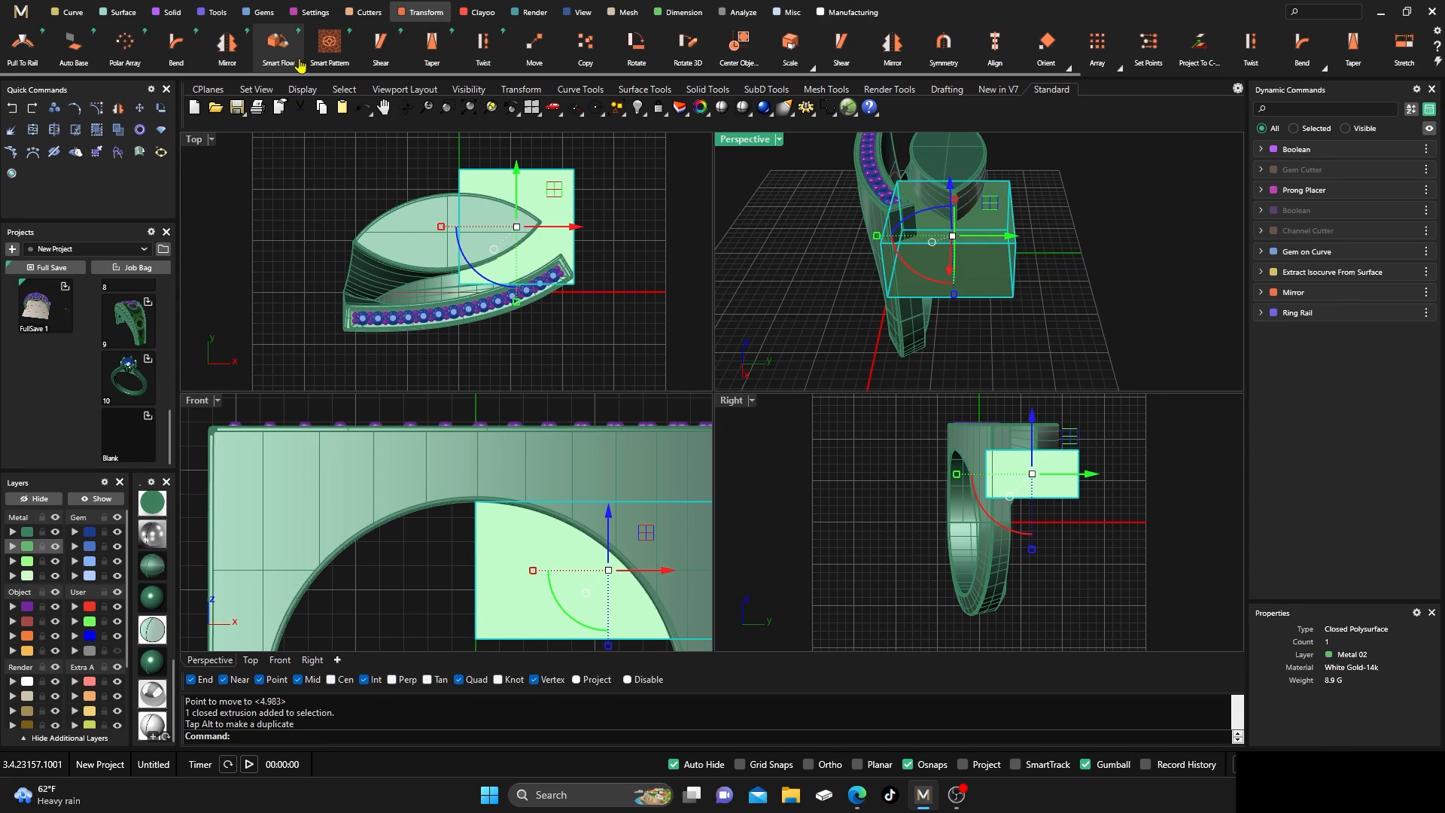
left_click(432, 51)
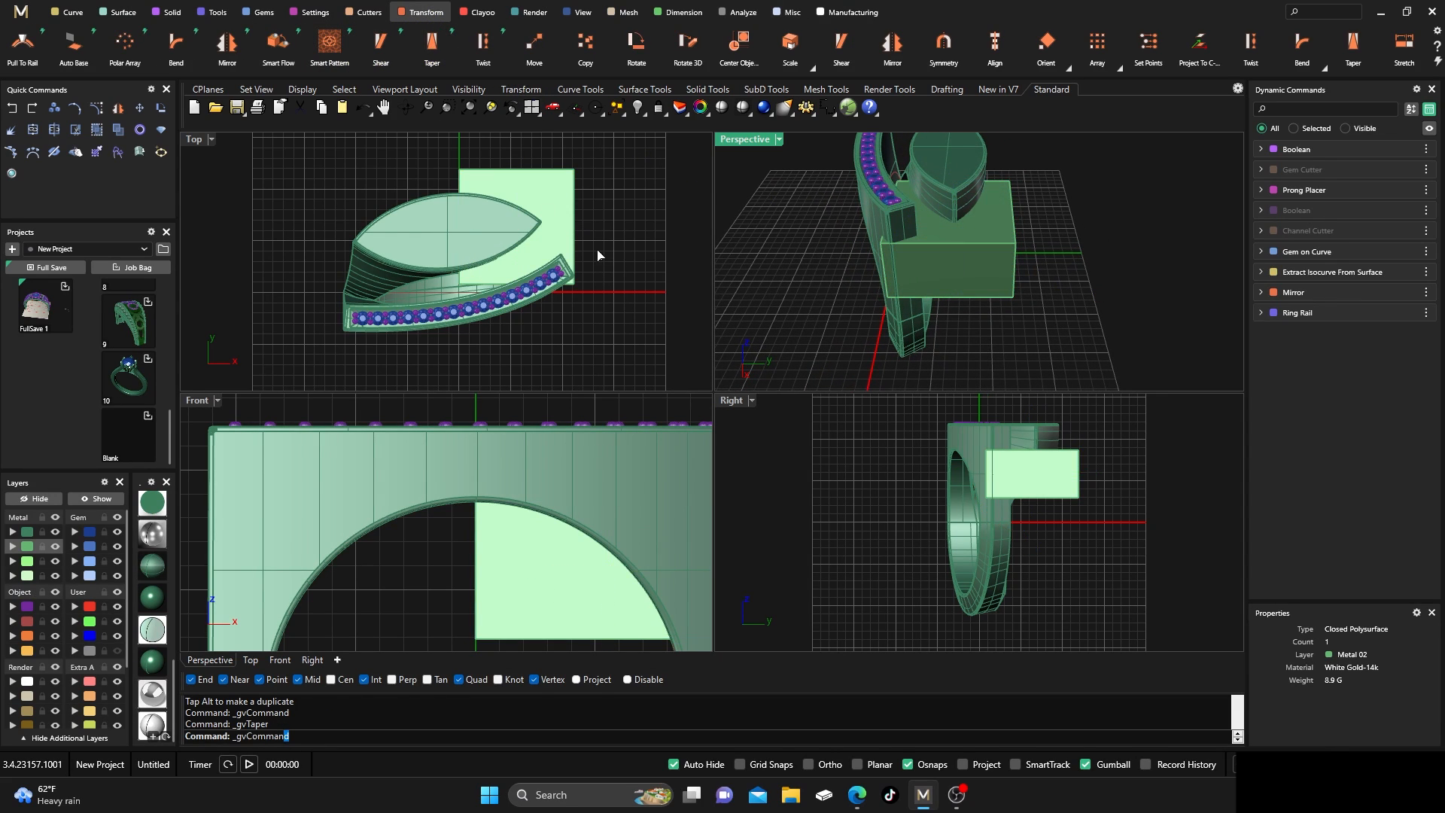
left_click(938, 276)
mouse_move(1022, 299)
left_mouse_down()
mouse_move(979, 288)
mouse_move(1008, 288)
left_mouse_up()
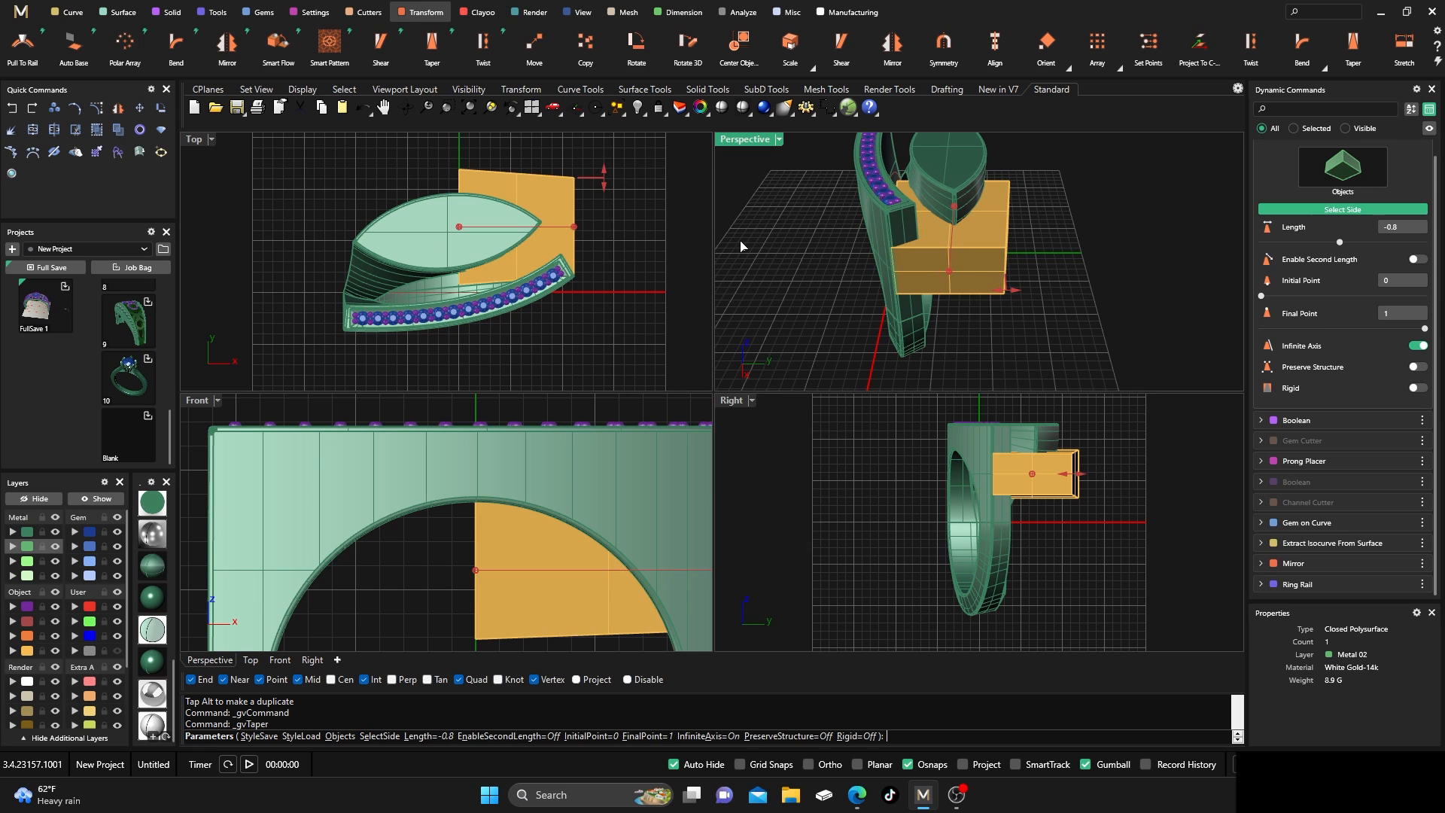
right_click_drag(879, 302, 883, 259)
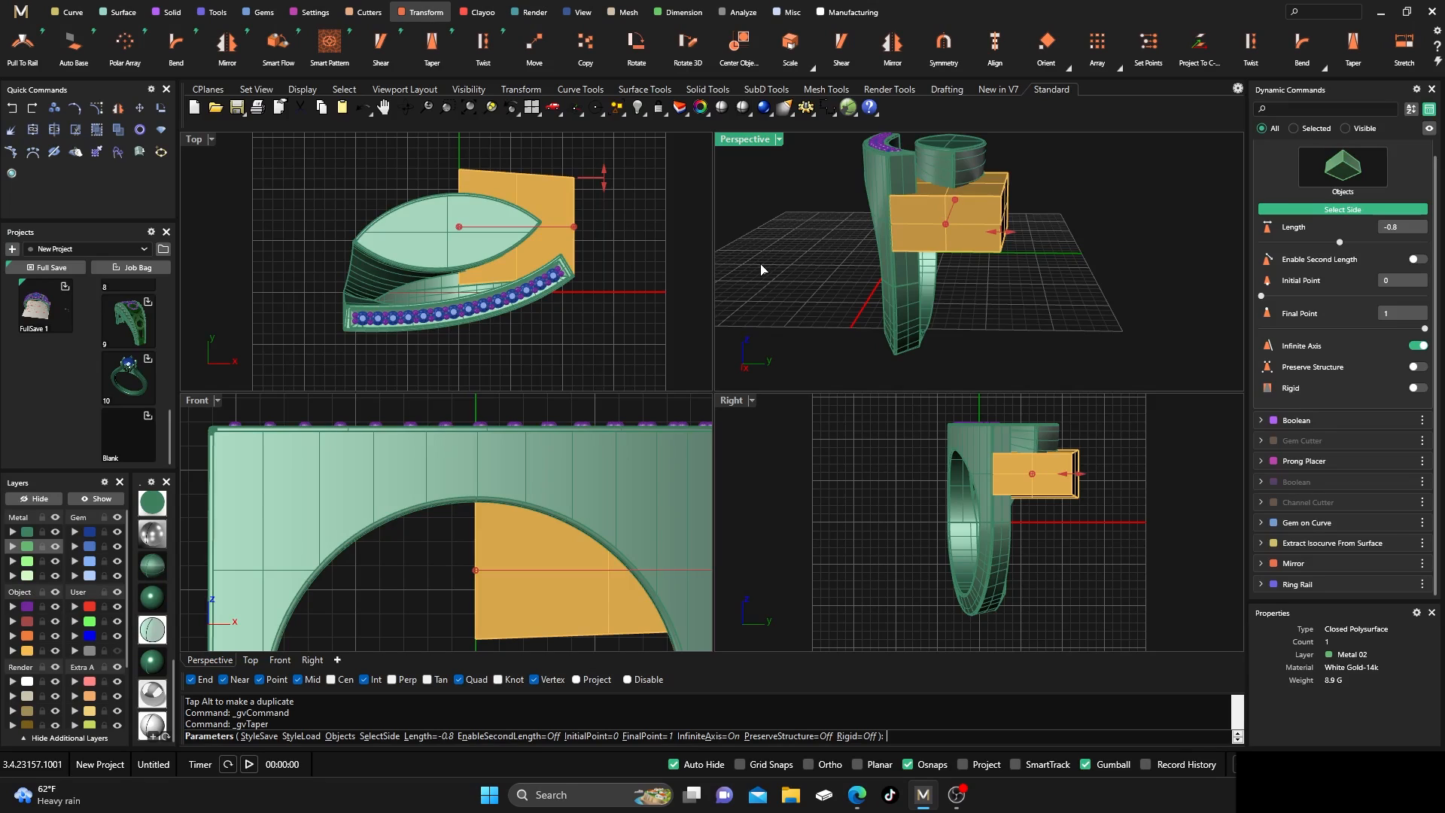
key("Escape")
Taper the box so it narrows toward the free tip of the marquise top, with second length enabled and length -3.7
left_click(995, 251)
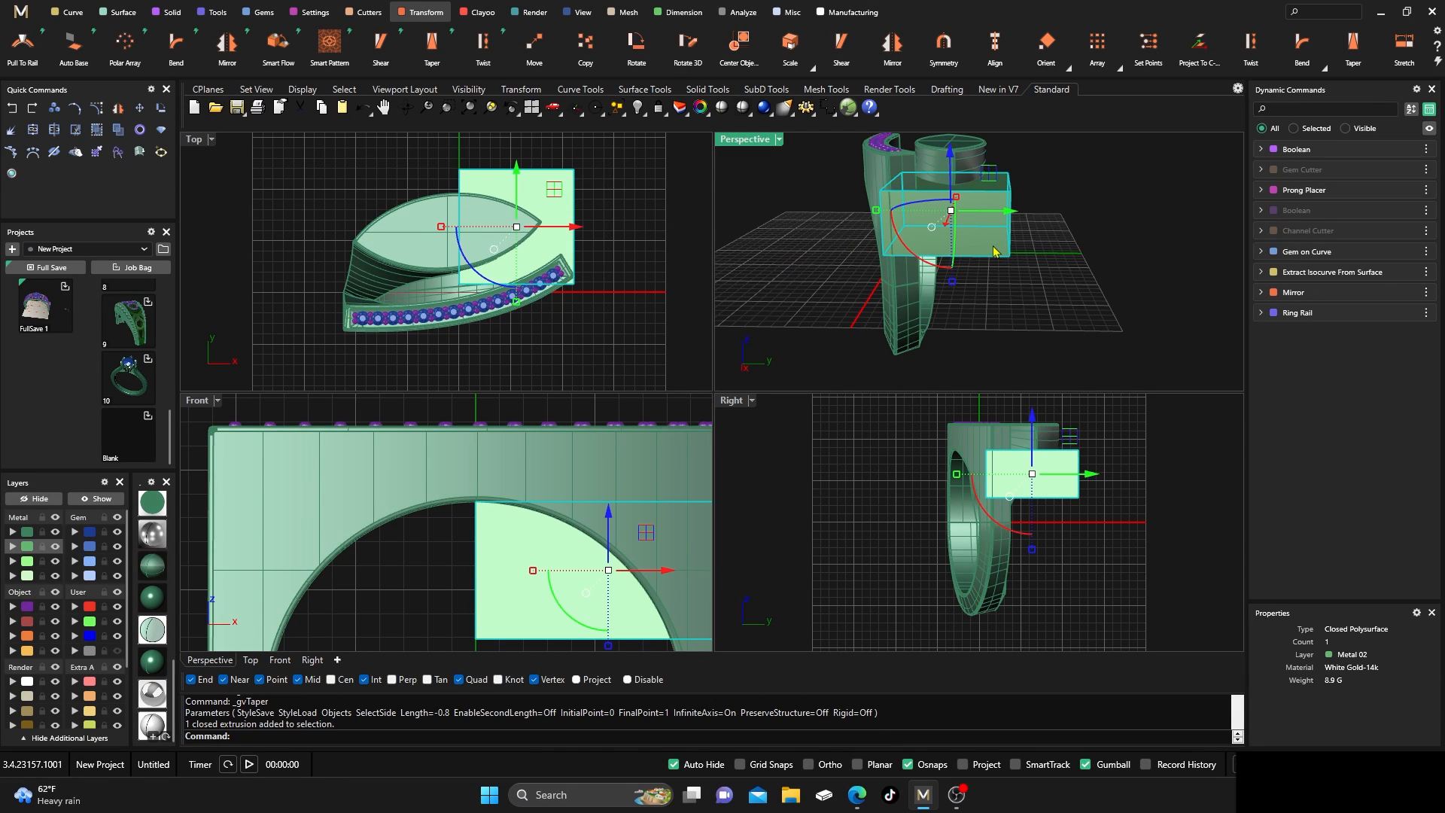
left_click_drag(876, 210, 877, 210)
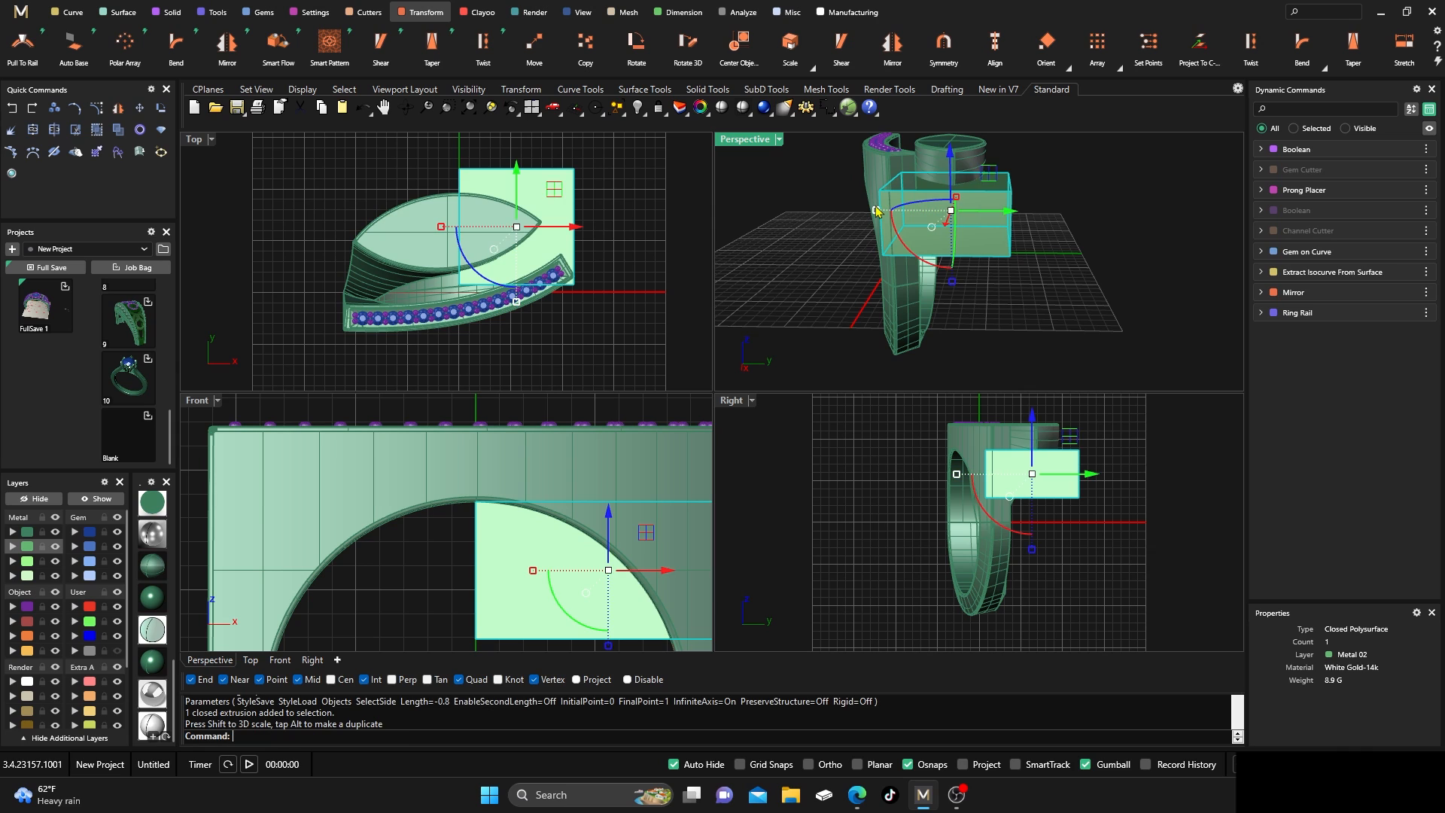
right_click_drag(842, 272, 804, 214)
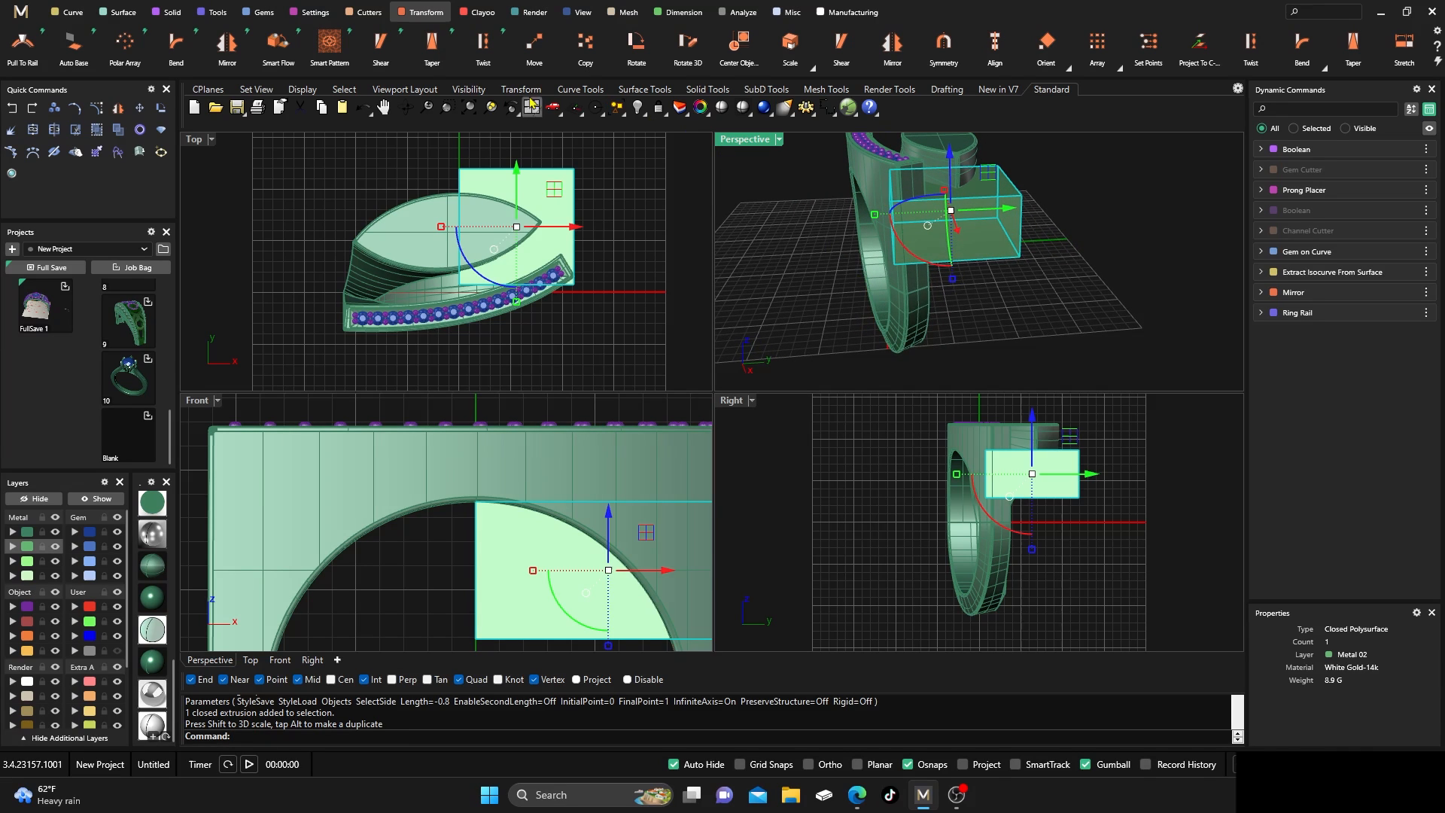
left_click(429, 53)
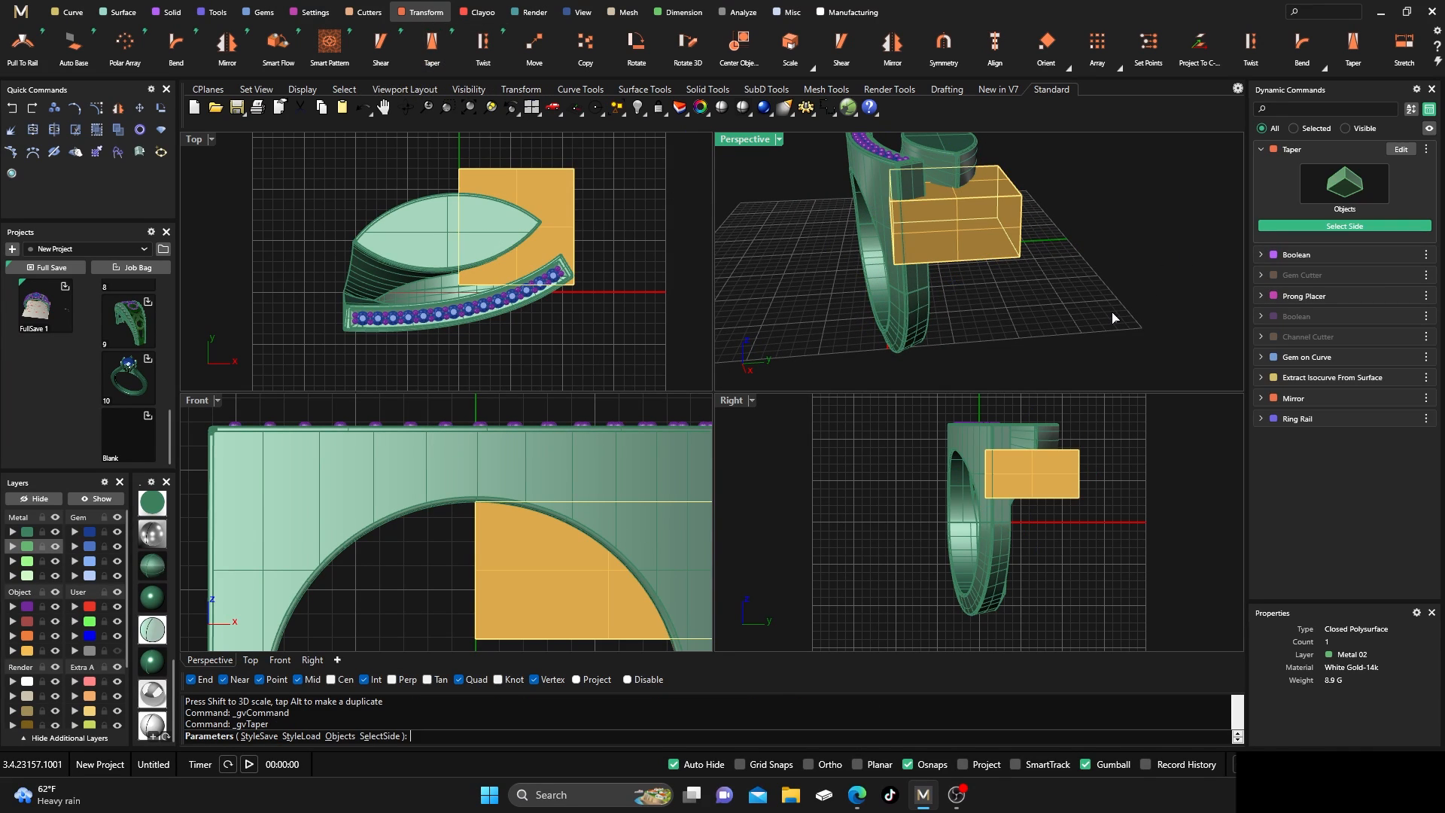
left_click(983, 241)
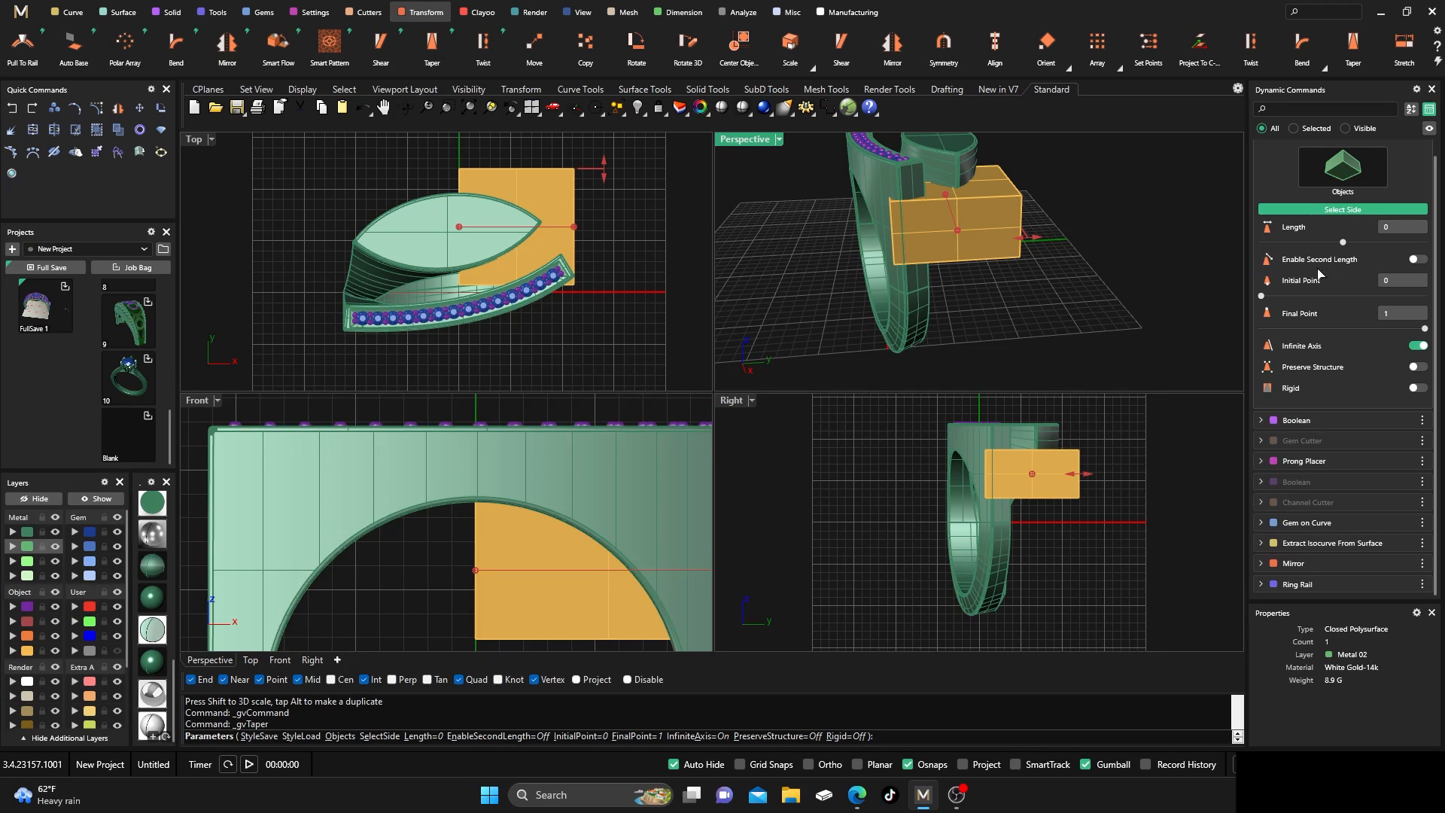
left_click(1418, 259)
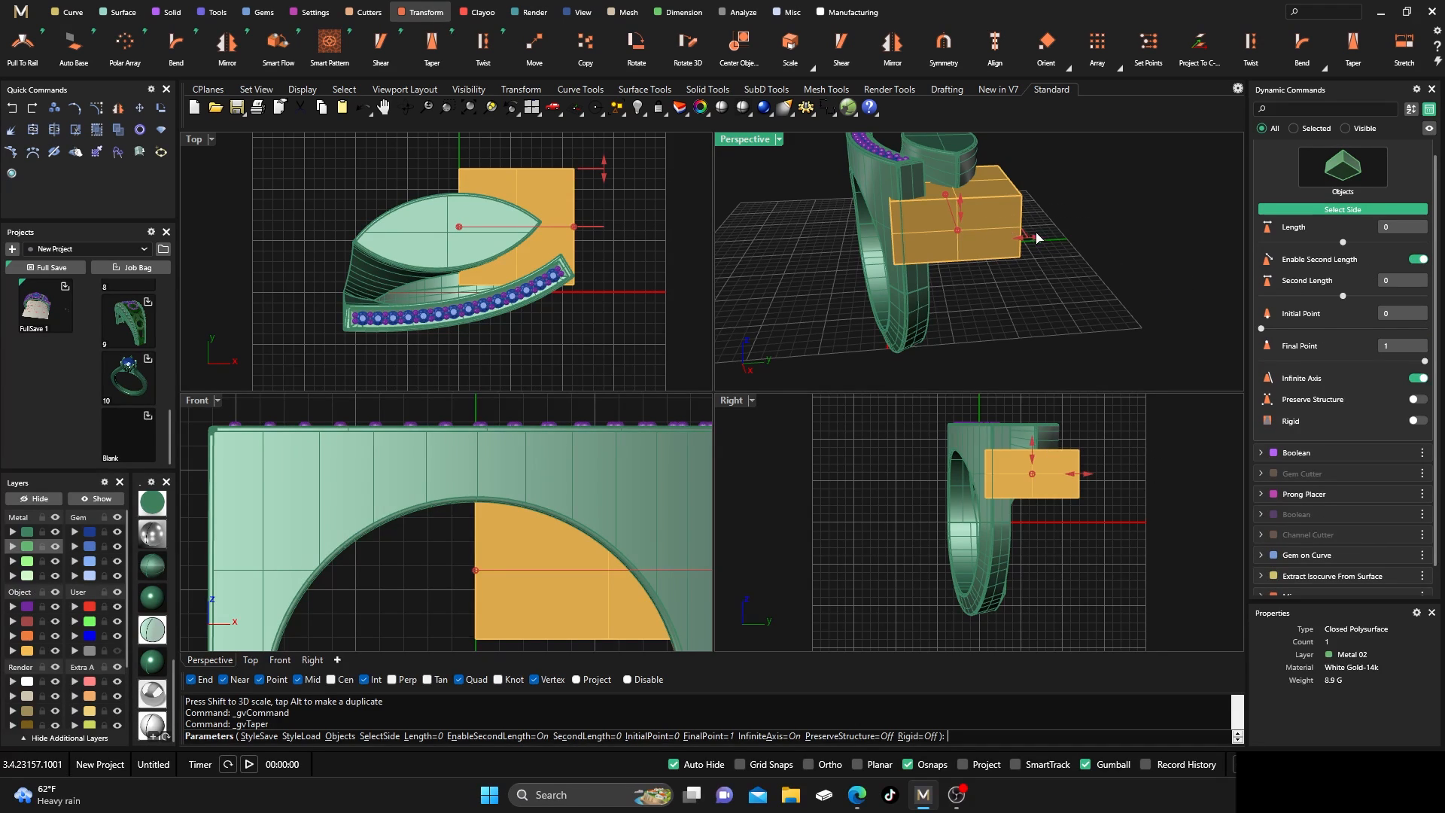
left_click_drag(1036, 238, 986, 226)
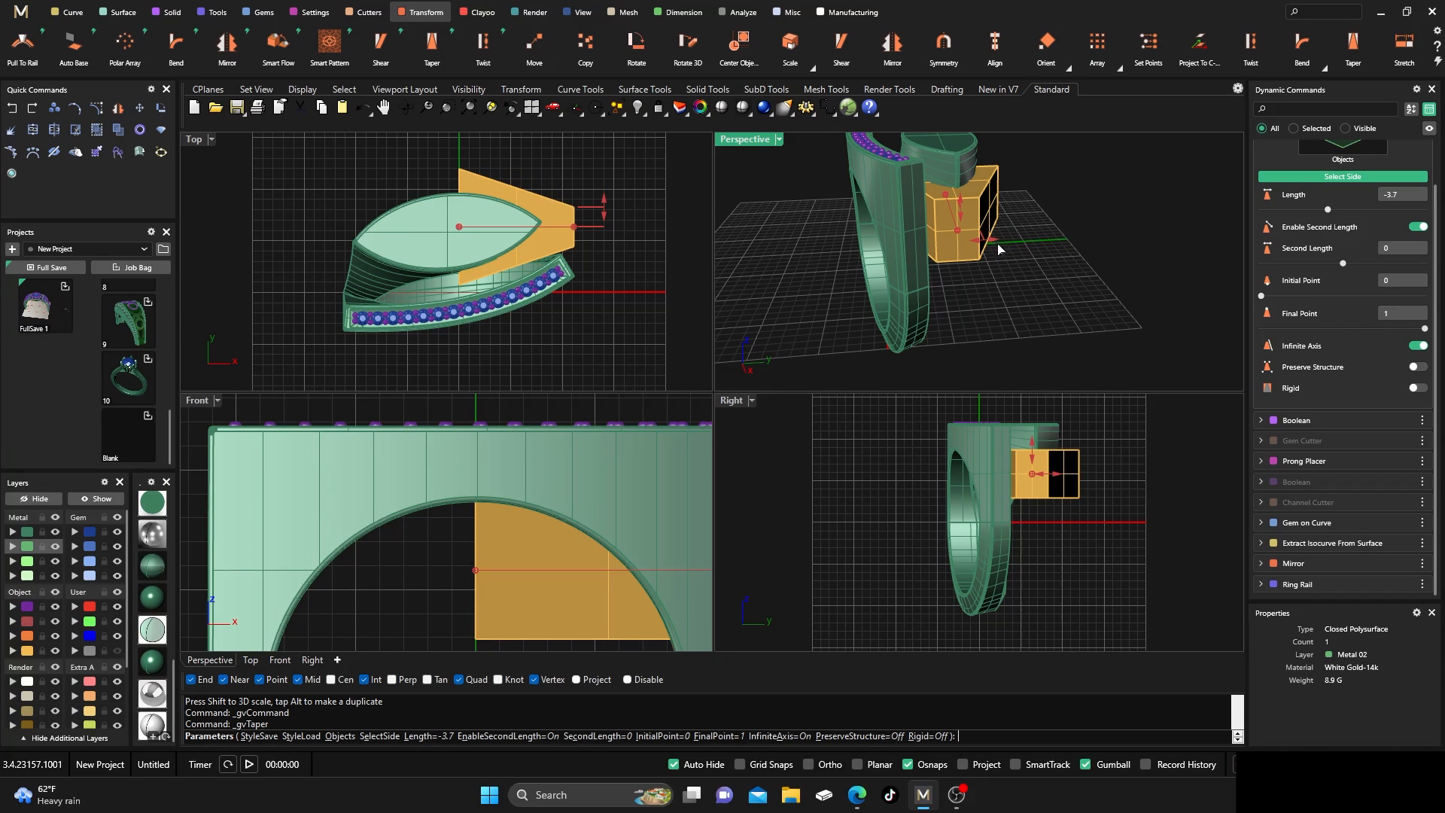
Accept the taper and delete the original untapered box
right_click_drag(986, 225, 952, 304)
scroll(914, 274, "up", 5)
scroll(906, 277, "down", 5)
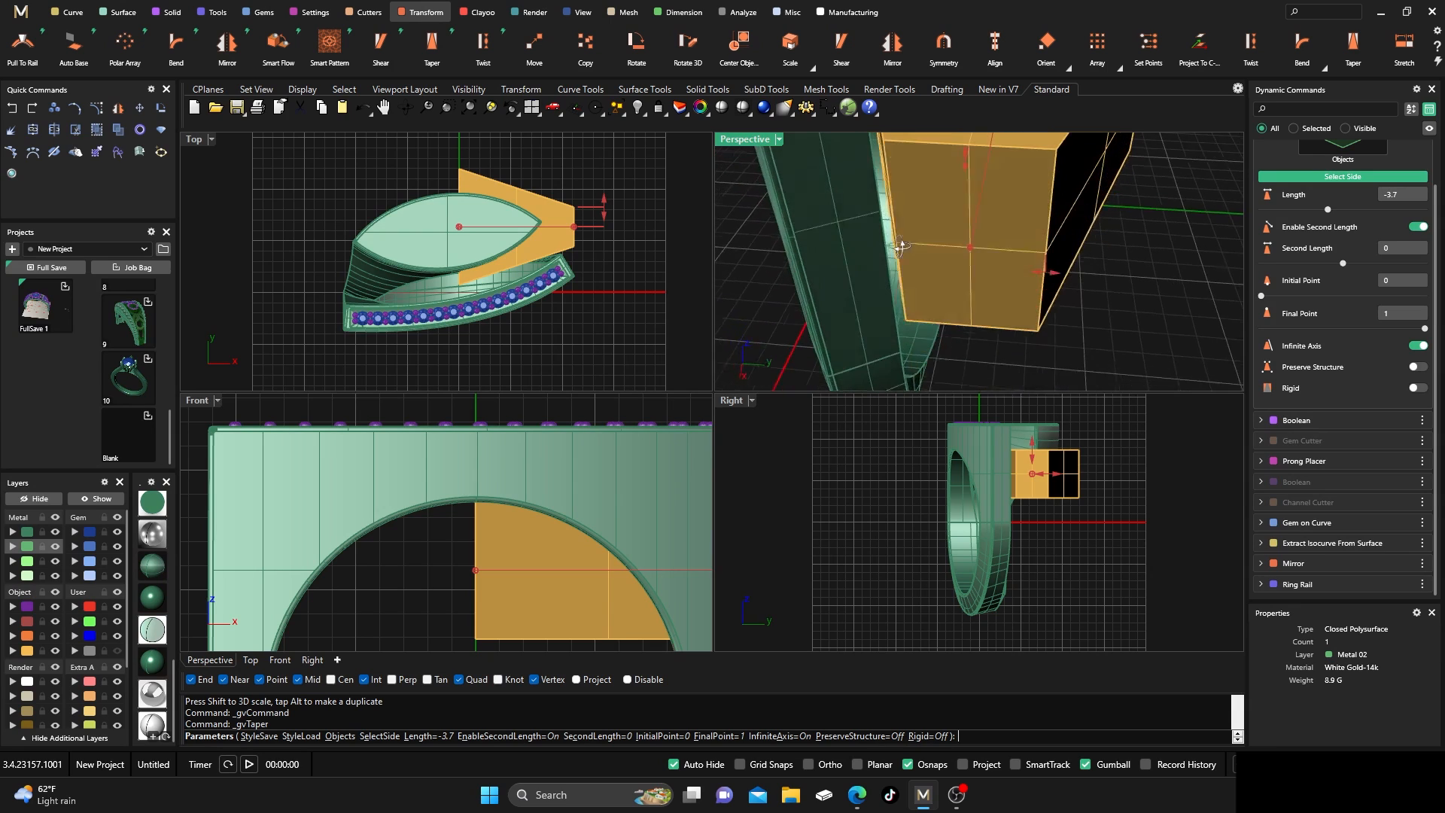
right_click_drag(1101, 292, 1055, 165)
right_click_drag(837, 336, 895, 267)
right_click(819, 287)
left_click(904, 261)
key("Delete")
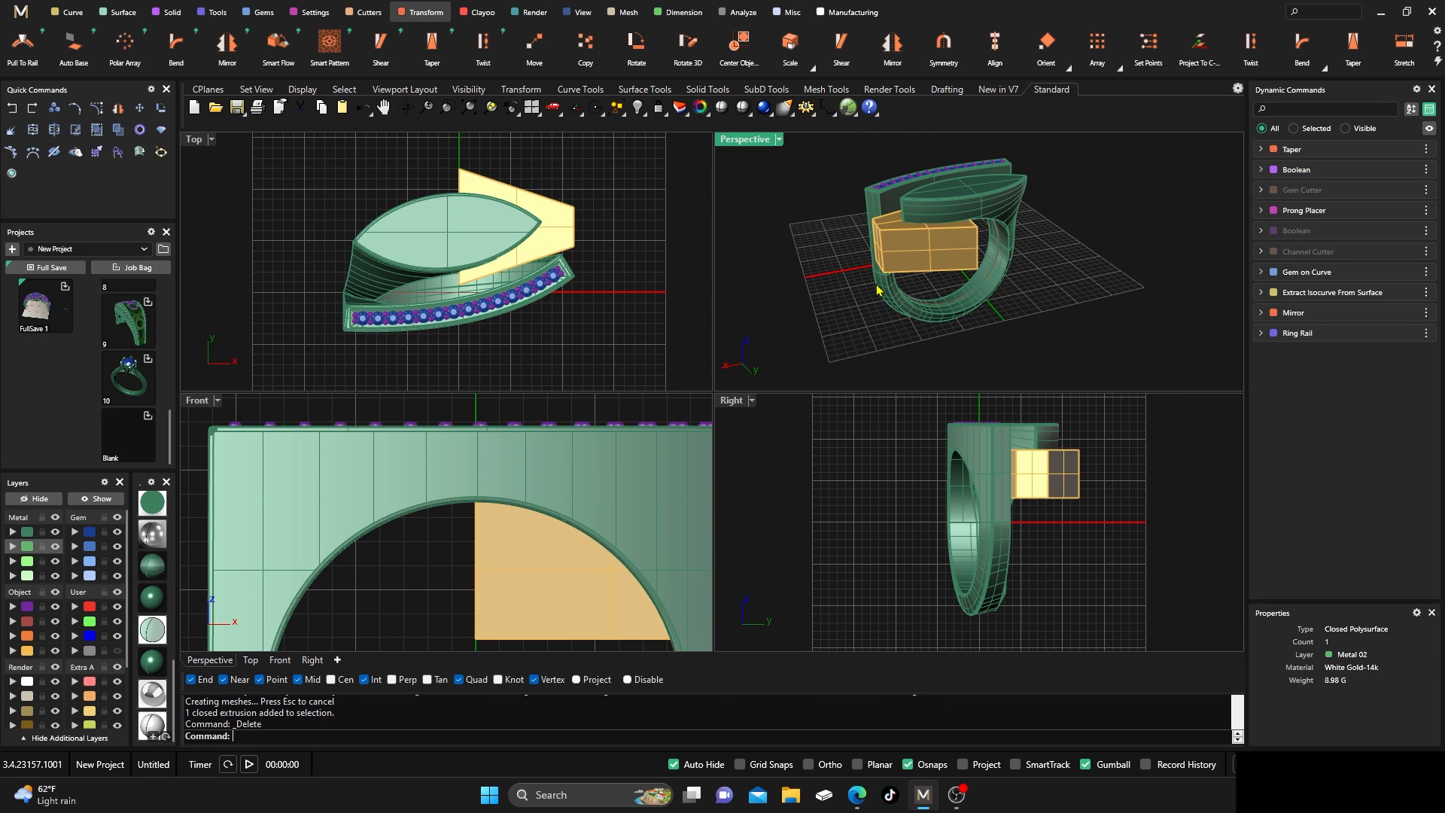
Subtract the tapered box from the ring body beneath the marquise top with a Boolean Difference
left_click(167, 12)
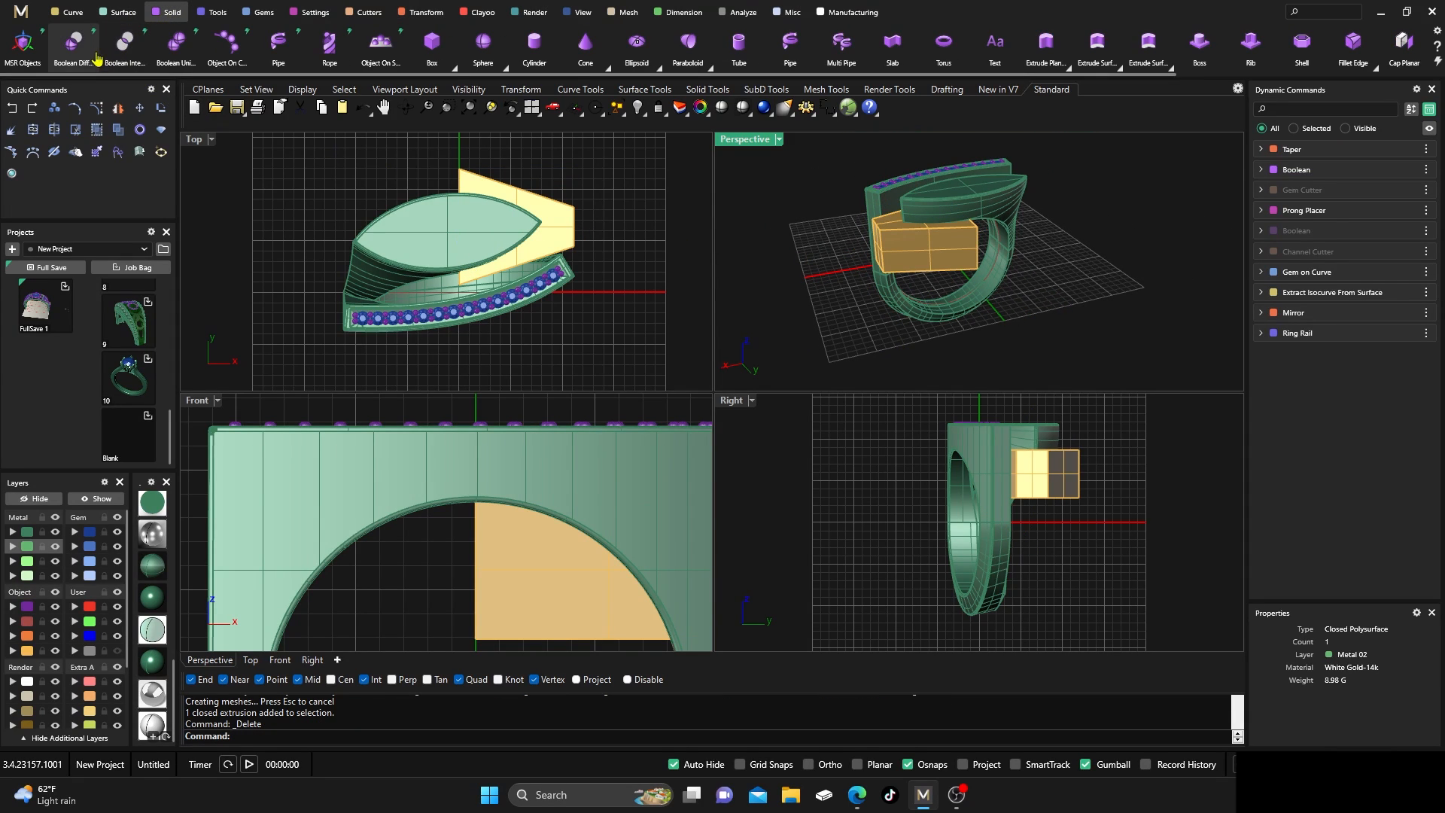
left_click(74, 45)
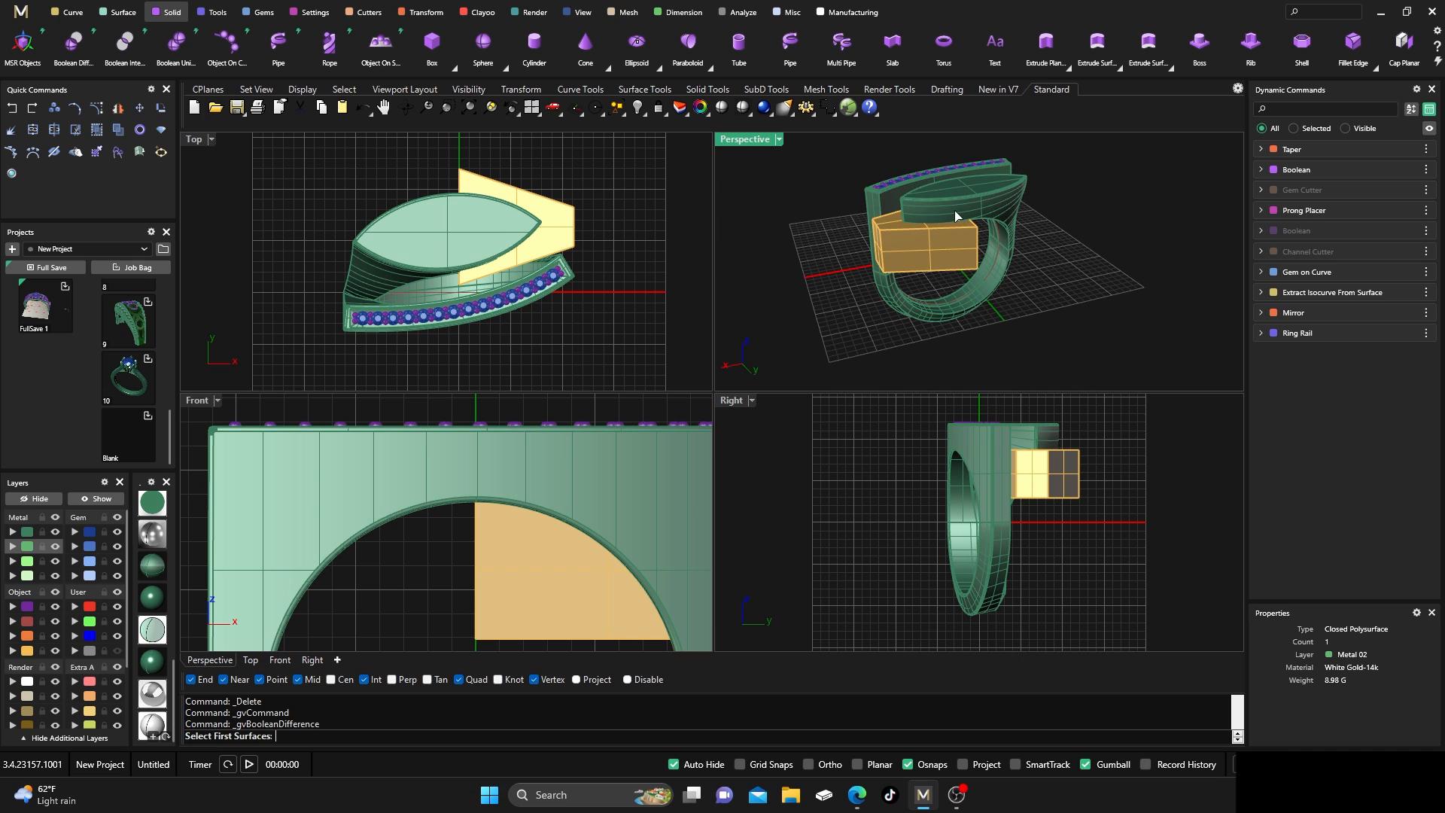
left_click(956, 217)
key("Return")
left_click(932, 250)
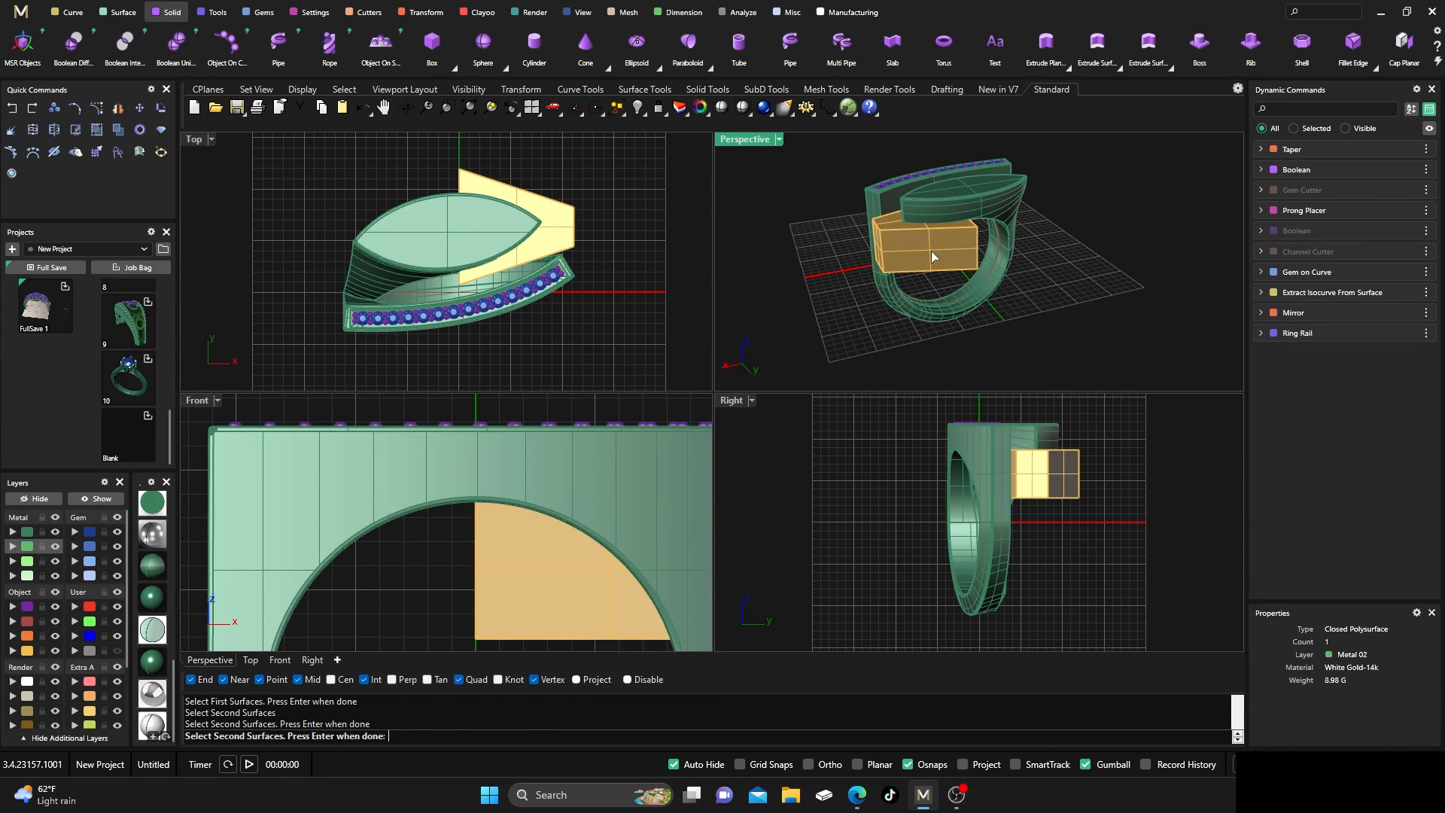
key("Return")
key("Return")
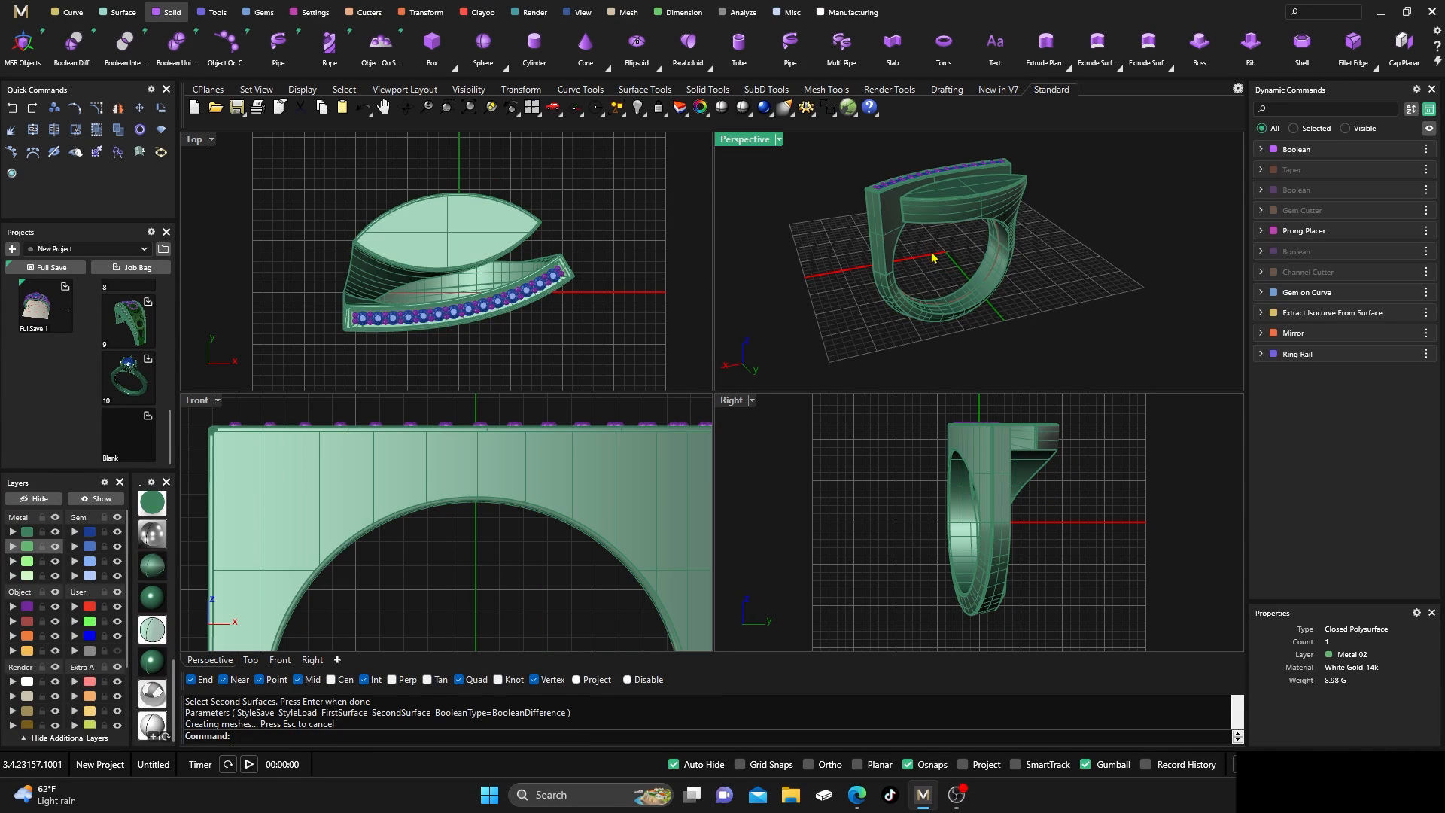
Check the cut beneath the marquise top, then enlarge the perspective view to full size and display it in Plastic mode
right_click_drag(941, 254, 913, 195)
scroll(964, 210, "up", 8)
scroll(1057, 217, "down", 3)
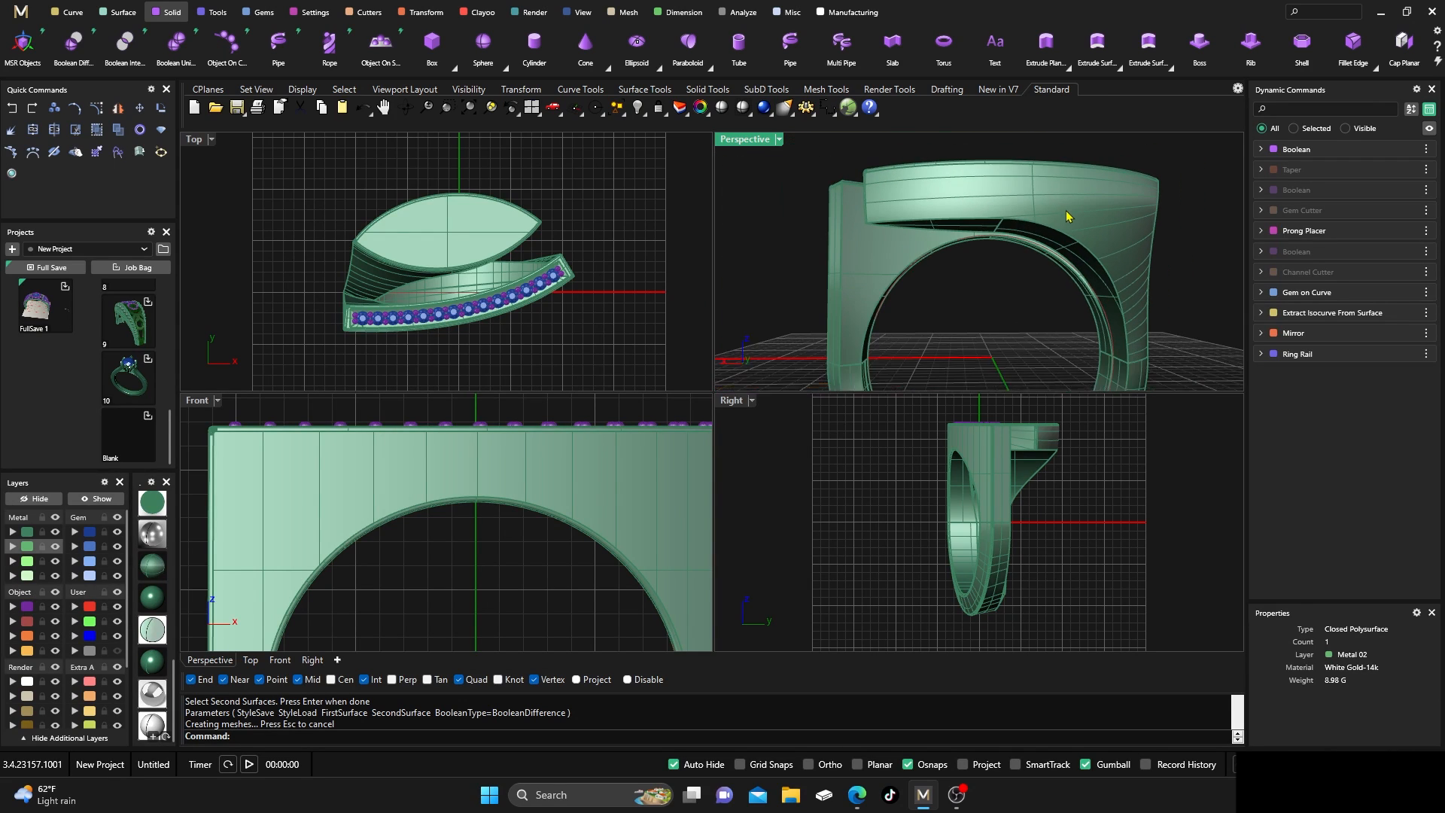
scroll(1034, 224, "down", 2)
right_click_drag(1035, 223, 931, 316)
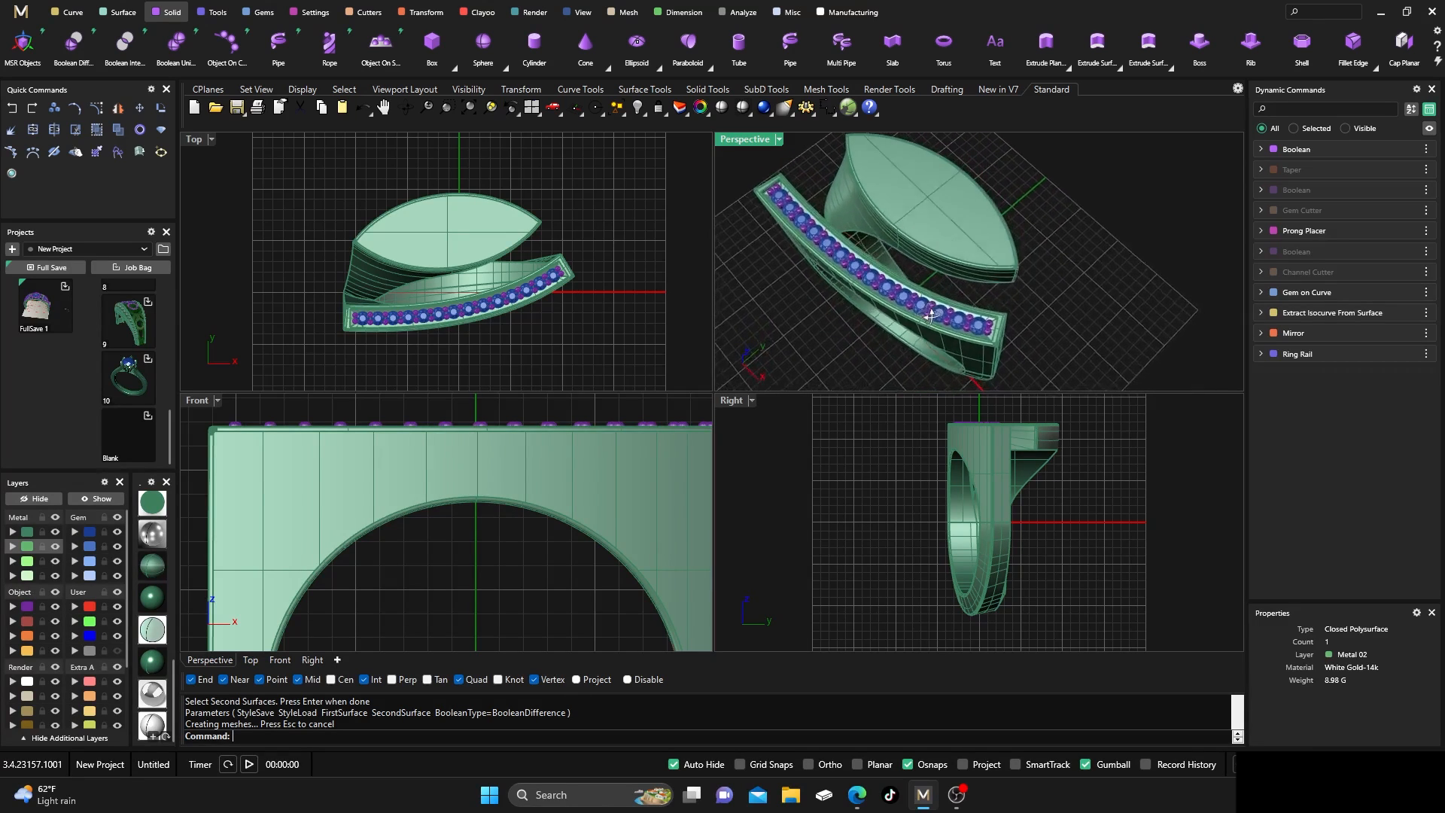
scroll(926, 318, "down", 3)
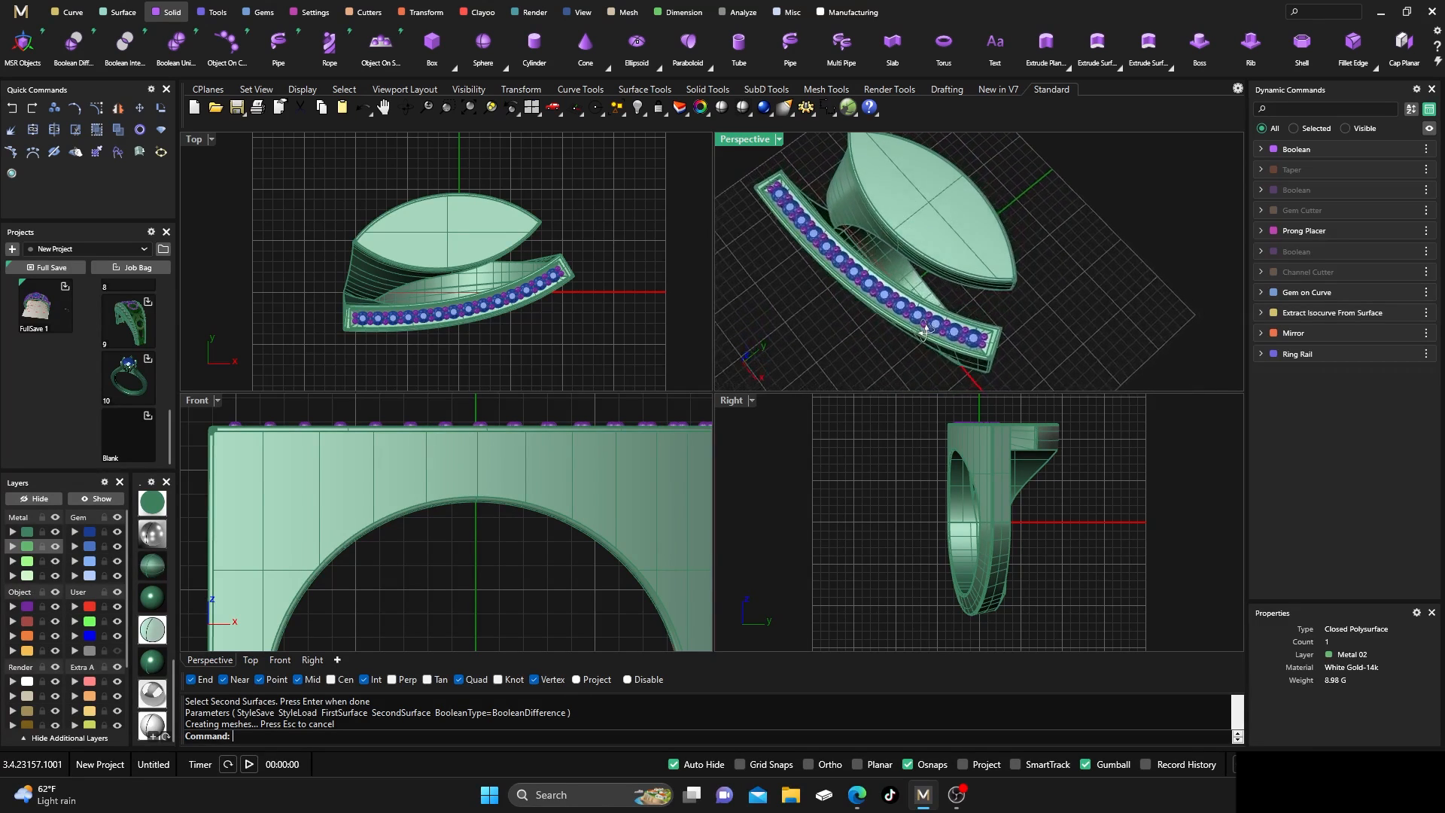
double_click(757, 140)
left_click(152, 666)
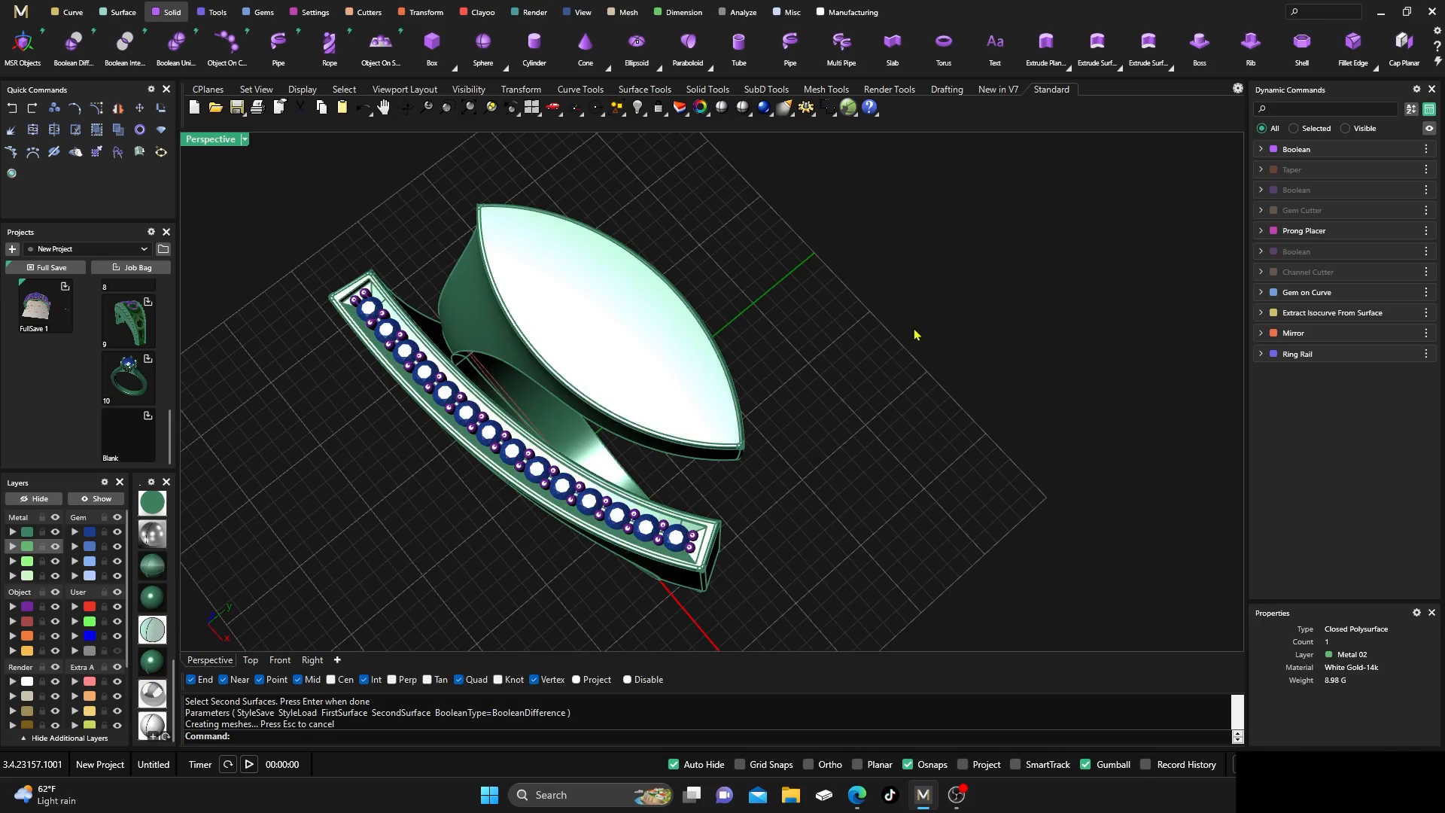
Frame the ring from above with its diamond channel in front and switch the perspective view to Raytraced display
mouse_move(916, 335)
right_mouse_down()
mouse_move(932, 338)
mouse_move(932, 322)
right_mouse_up()
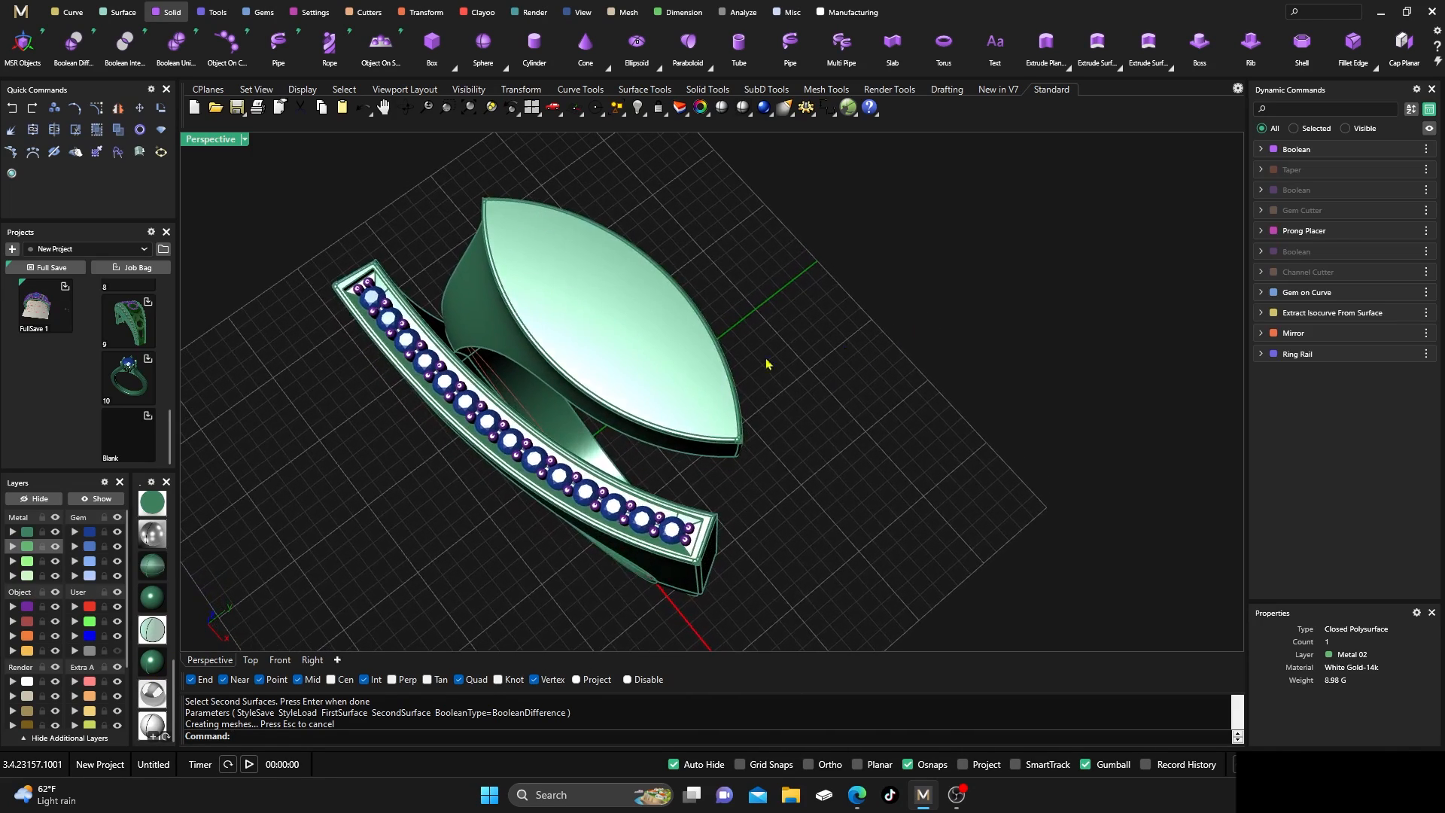
left_click(674, 359)
left_click(843, 329)
right_click_drag(817, 445, 865, 575)
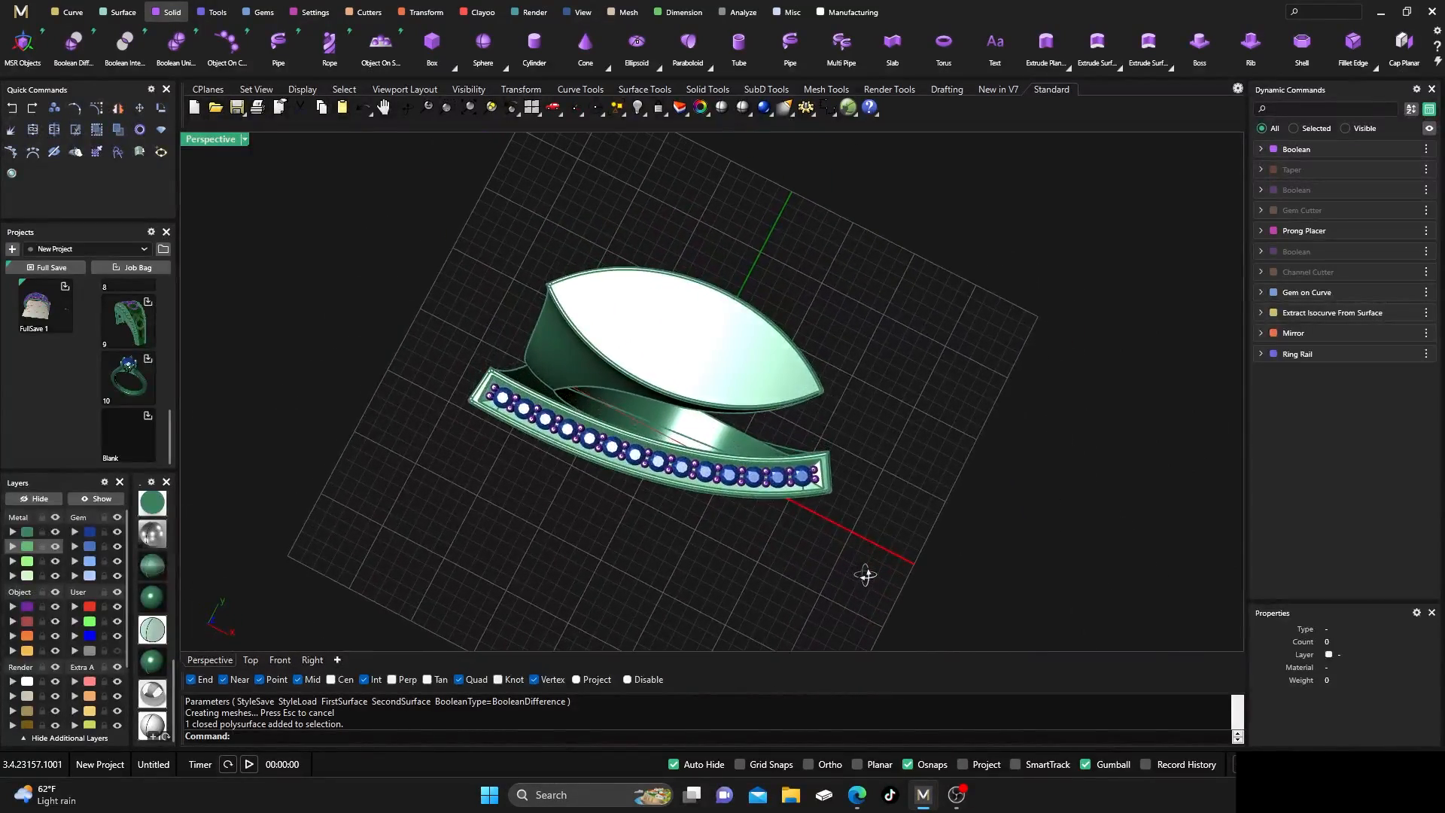
scroll(654, 471, "up", 2)
right_click_drag(646, 520, 611, 451)
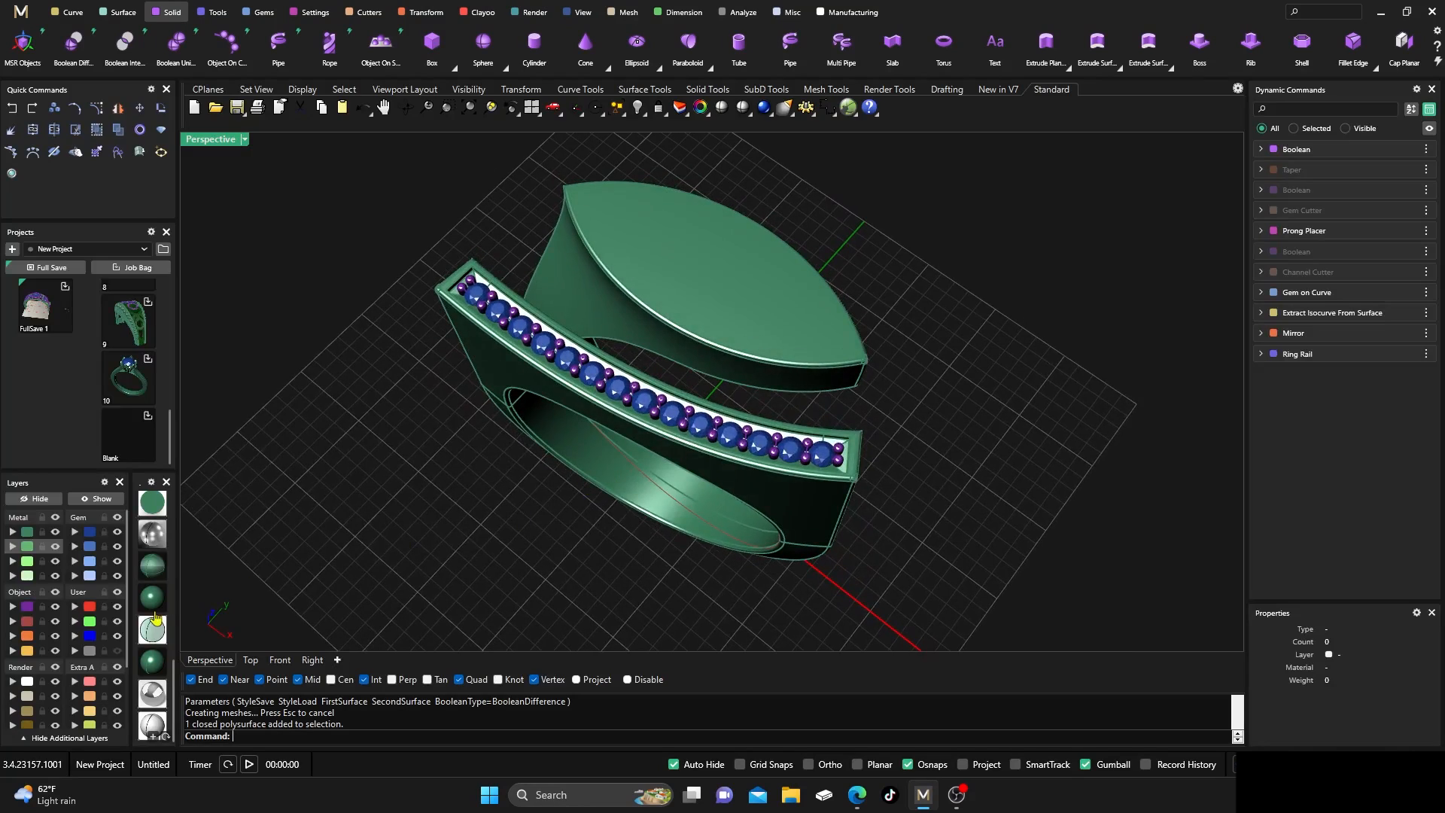
left_click(214, 143)
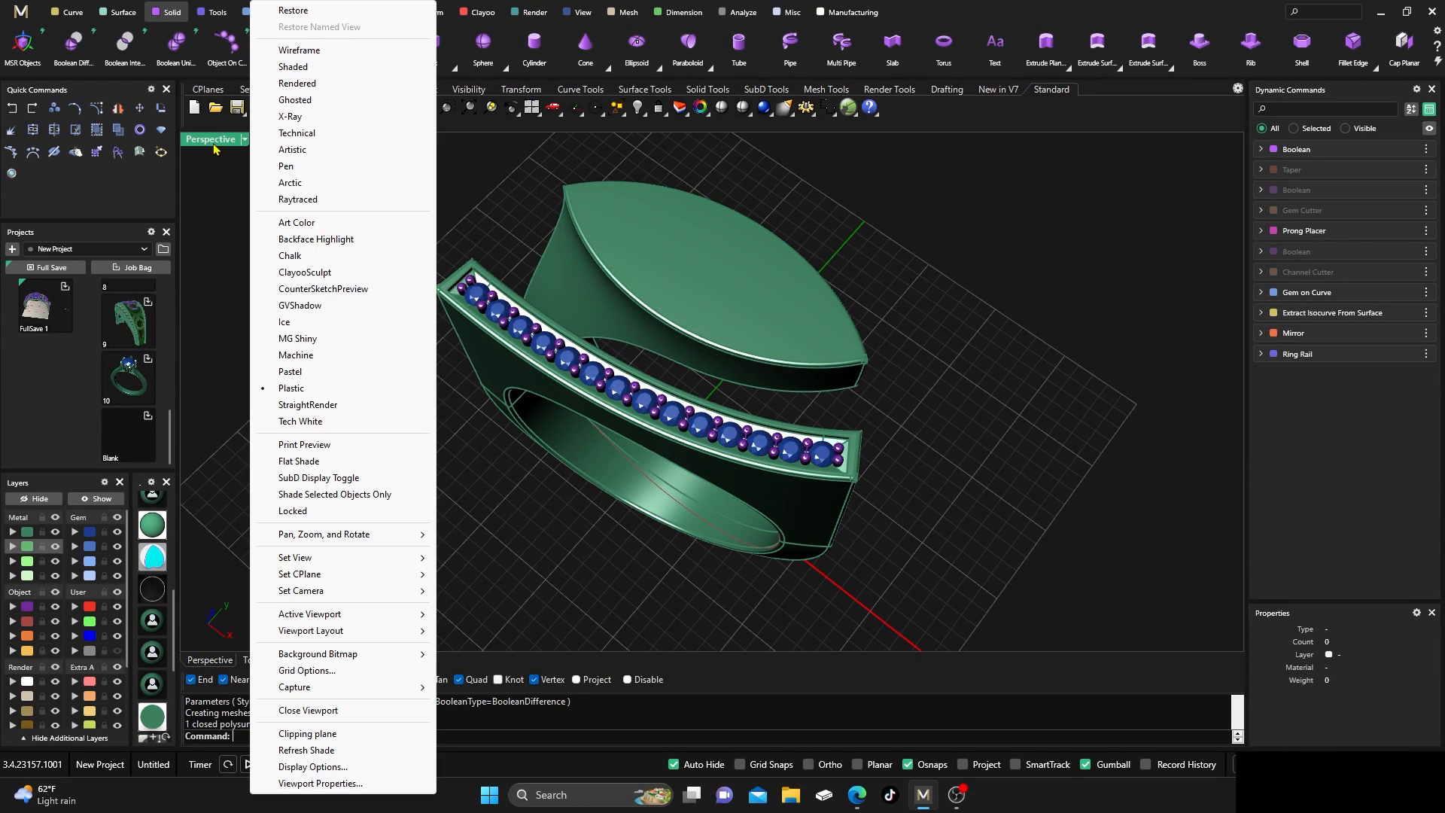
left_click(280, 198)
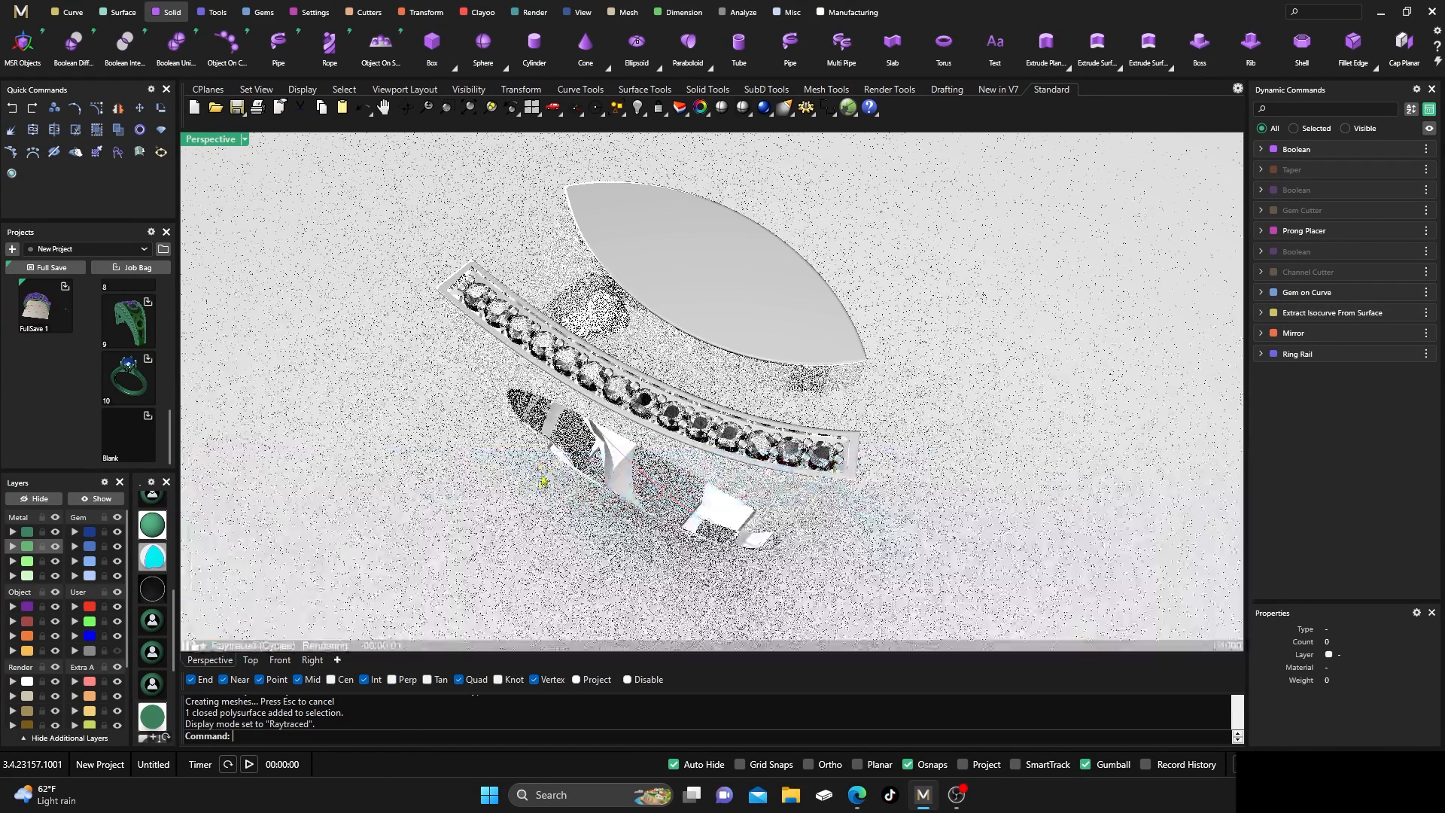
right_click_drag(500, 514, 494, 539)
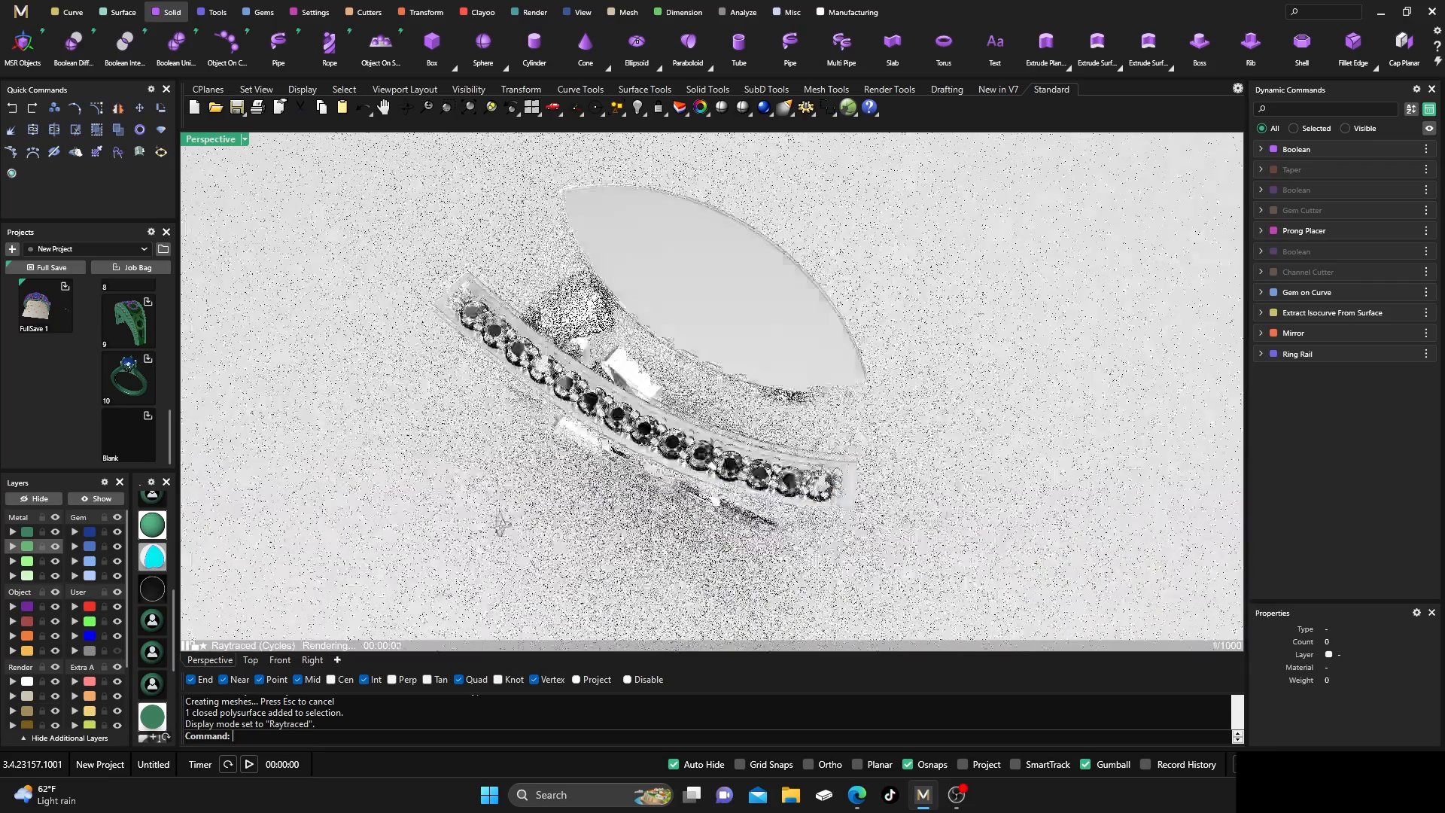
Open the render settings and enable the NVIDIA denoiser post effect
left_click(10, 175)
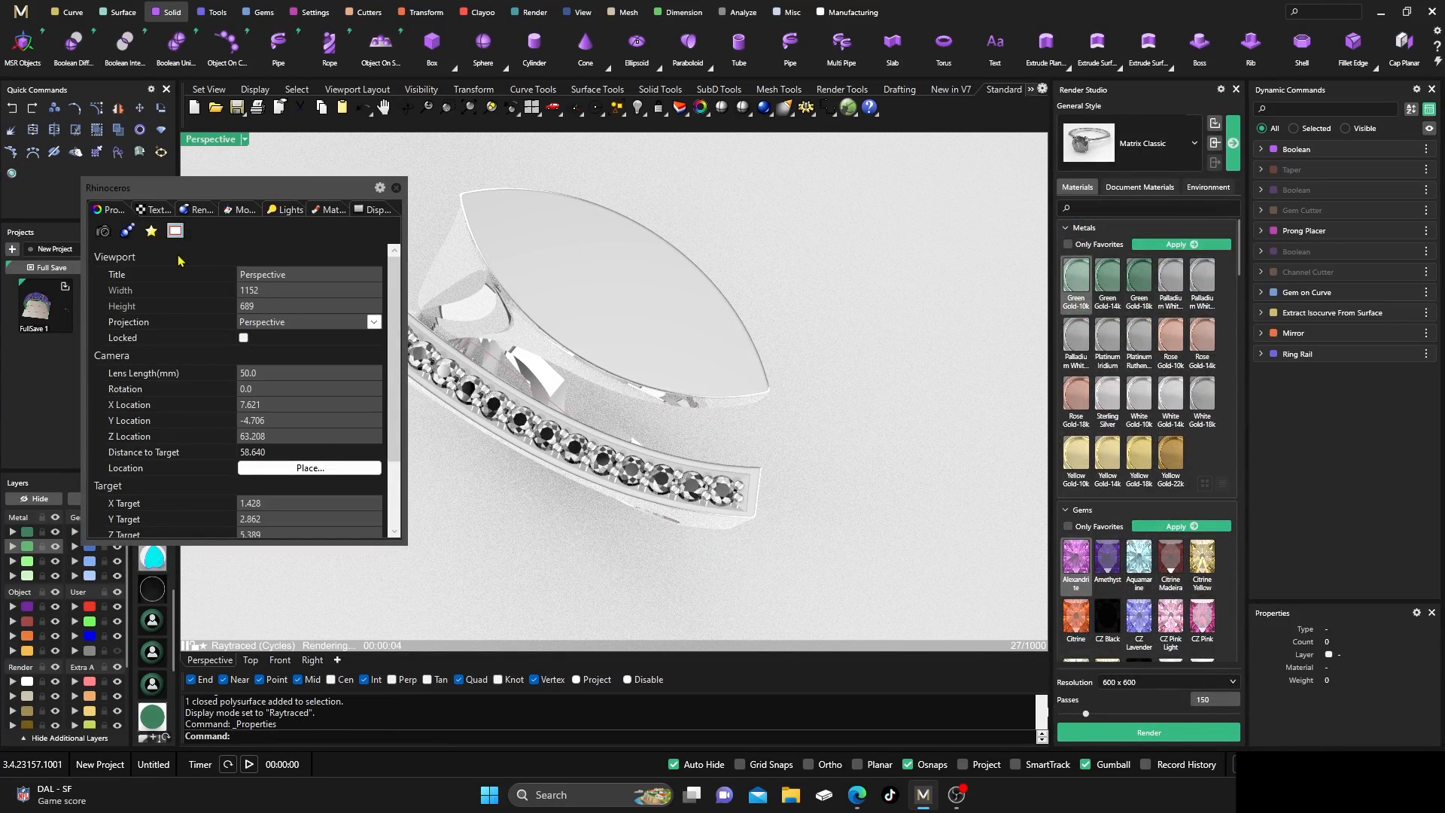
left_click(152, 232)
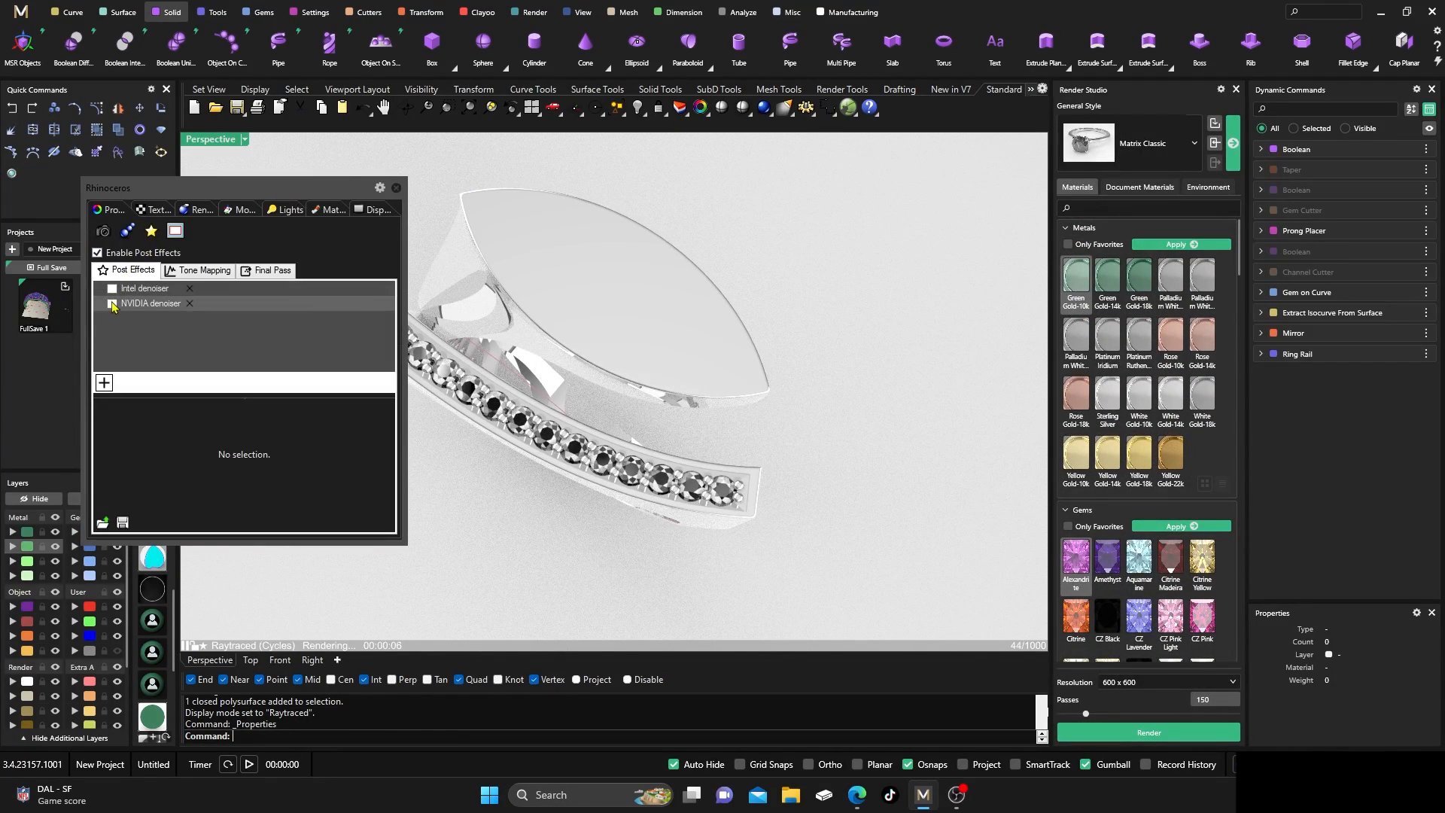
left_click(396, 188)
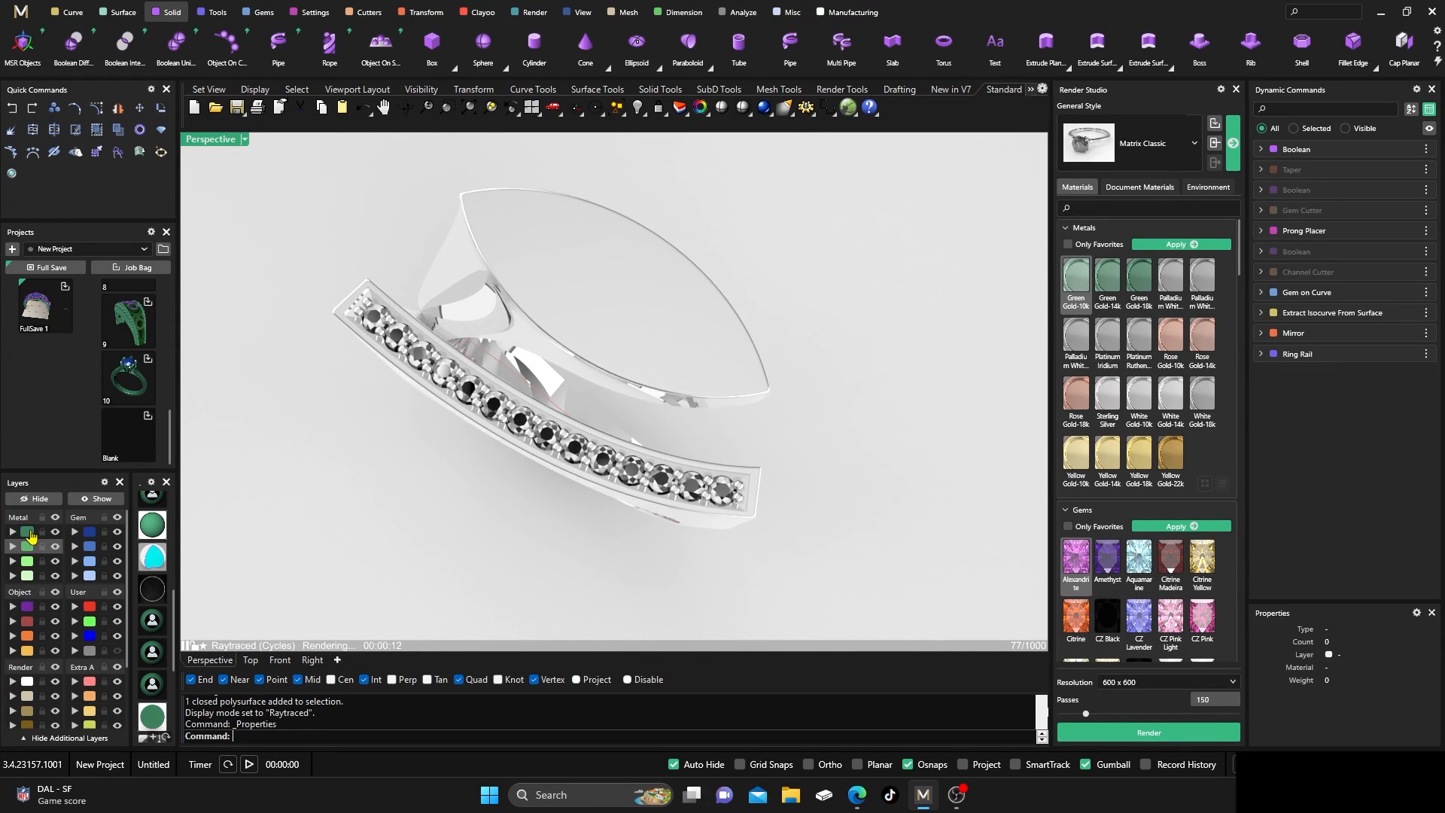
Apply the White Gold-14k Polish render metal to the ring body and all the prongs
left_click(30, 532)
left_click(28, 608)
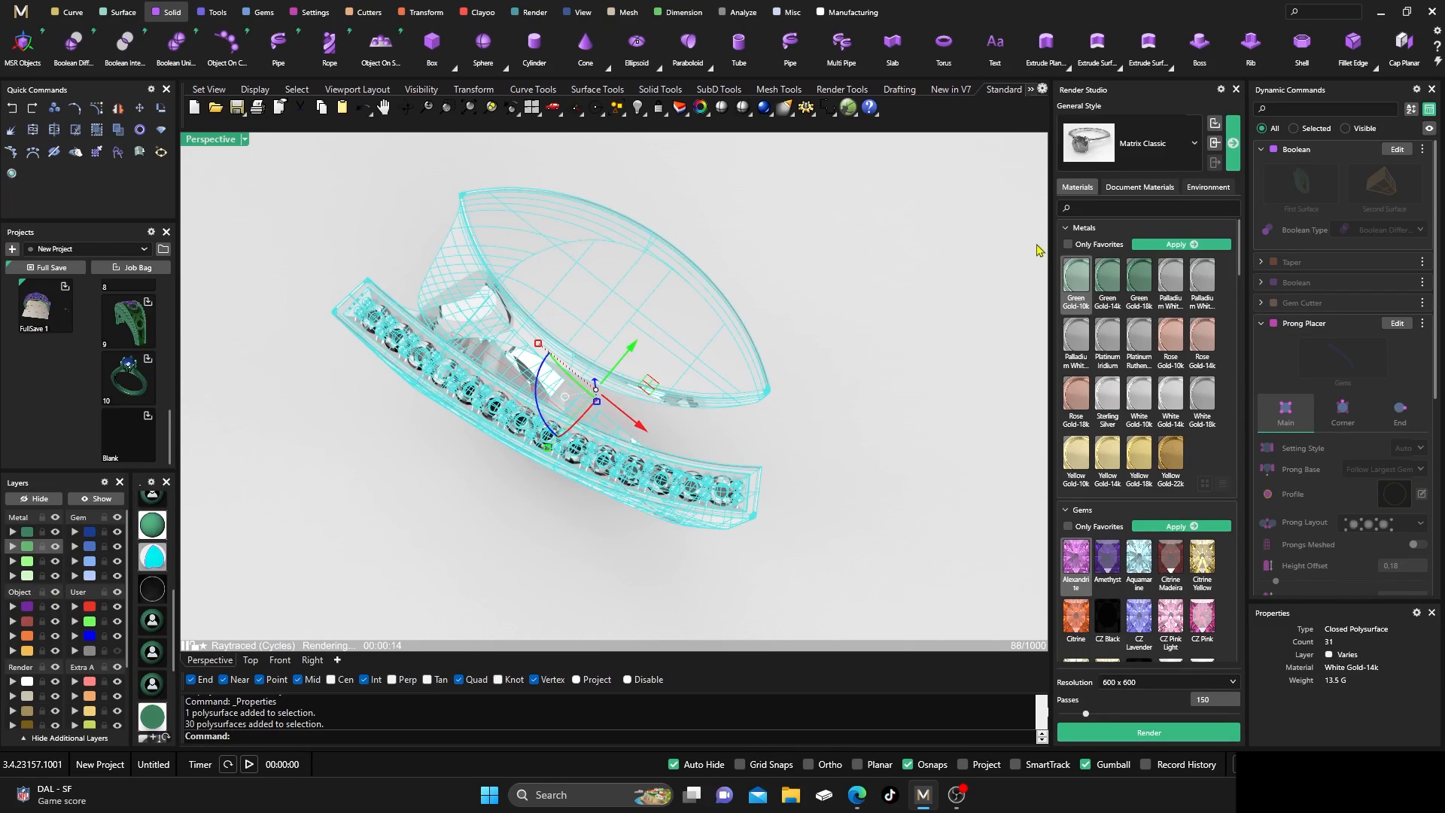
left_click(1081, 228)
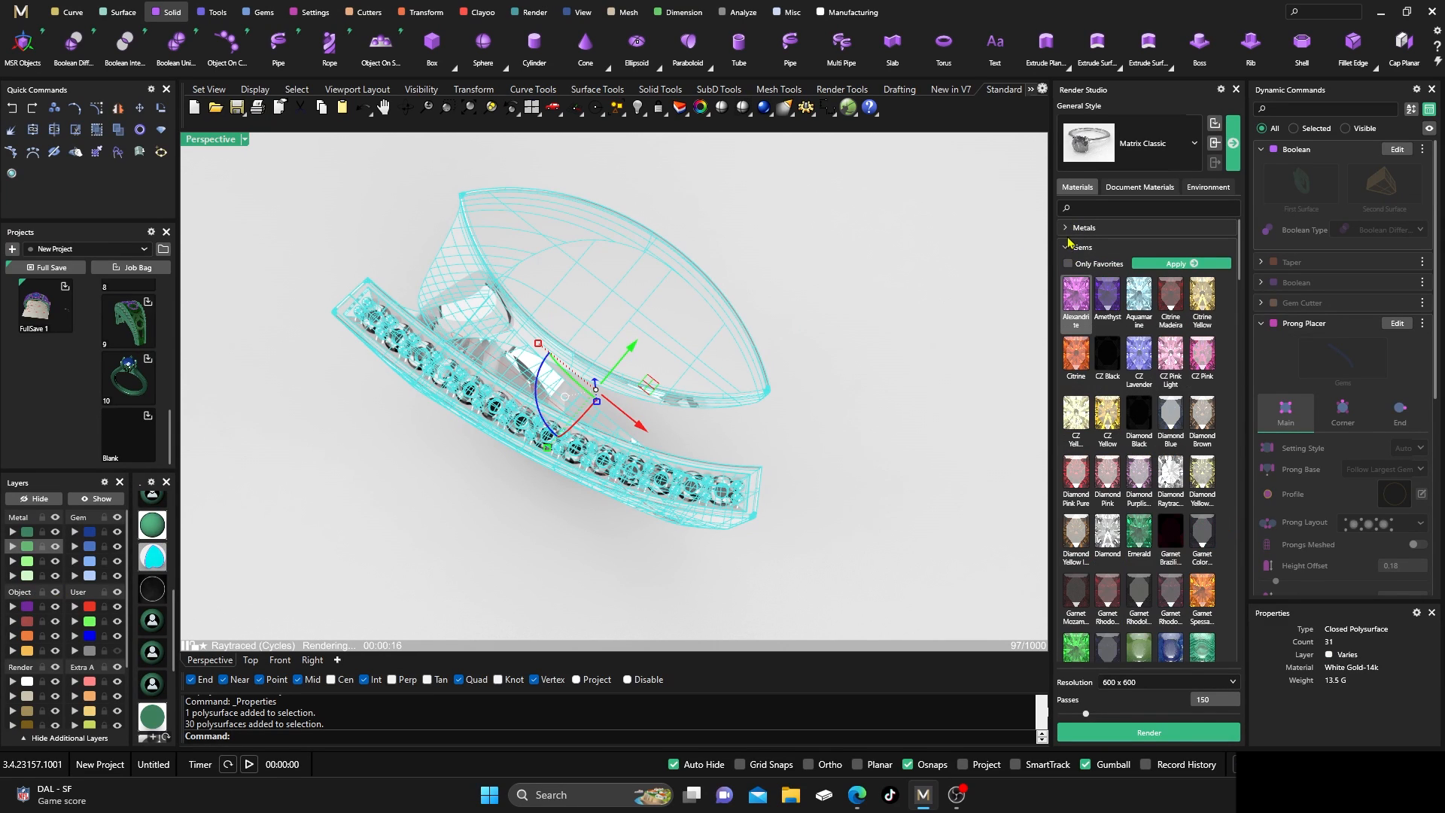
left_click(1067, 250)
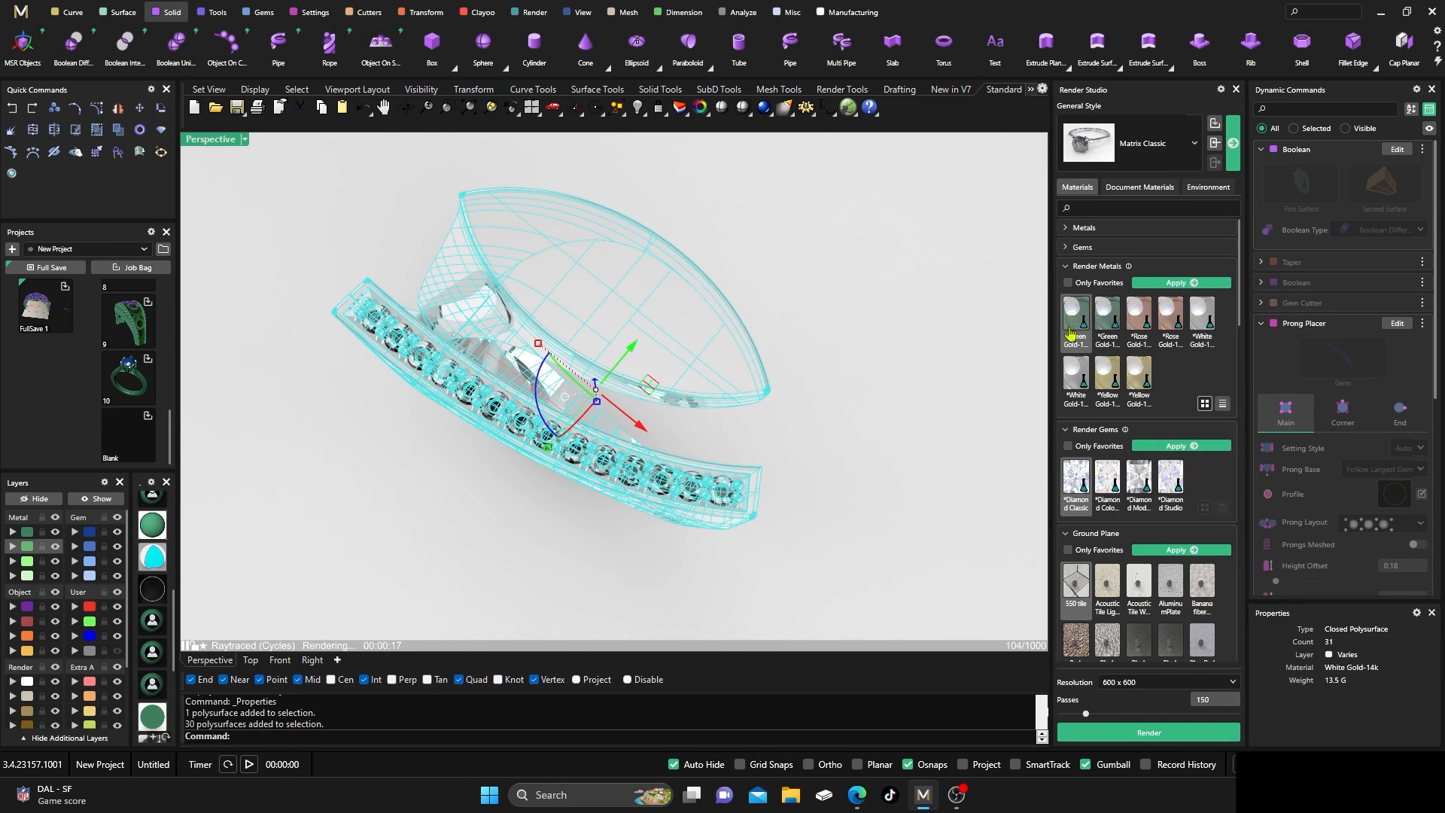
left_click(1074, 380)
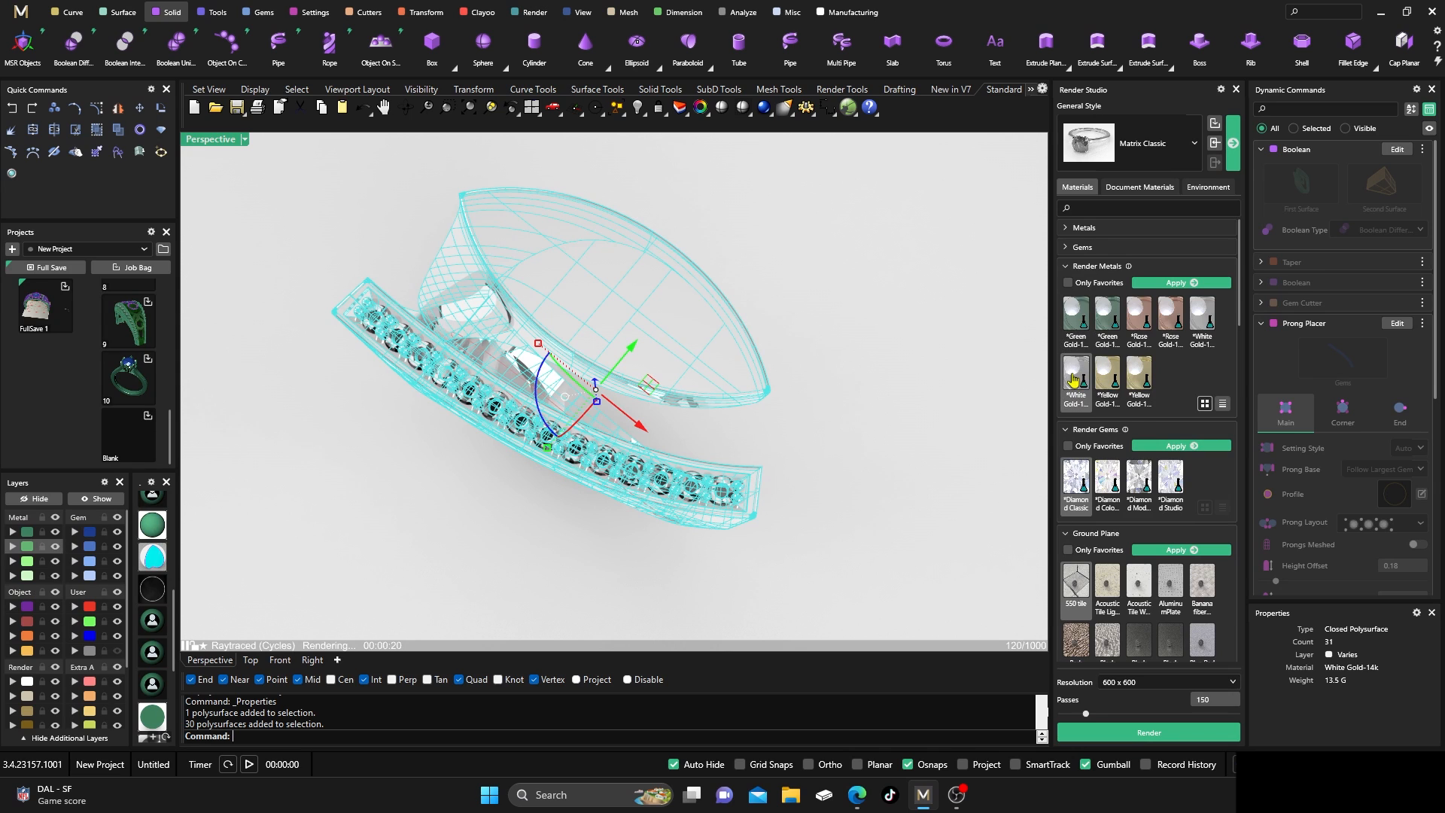
left_click(1178, 283)
left_click(933, 345)
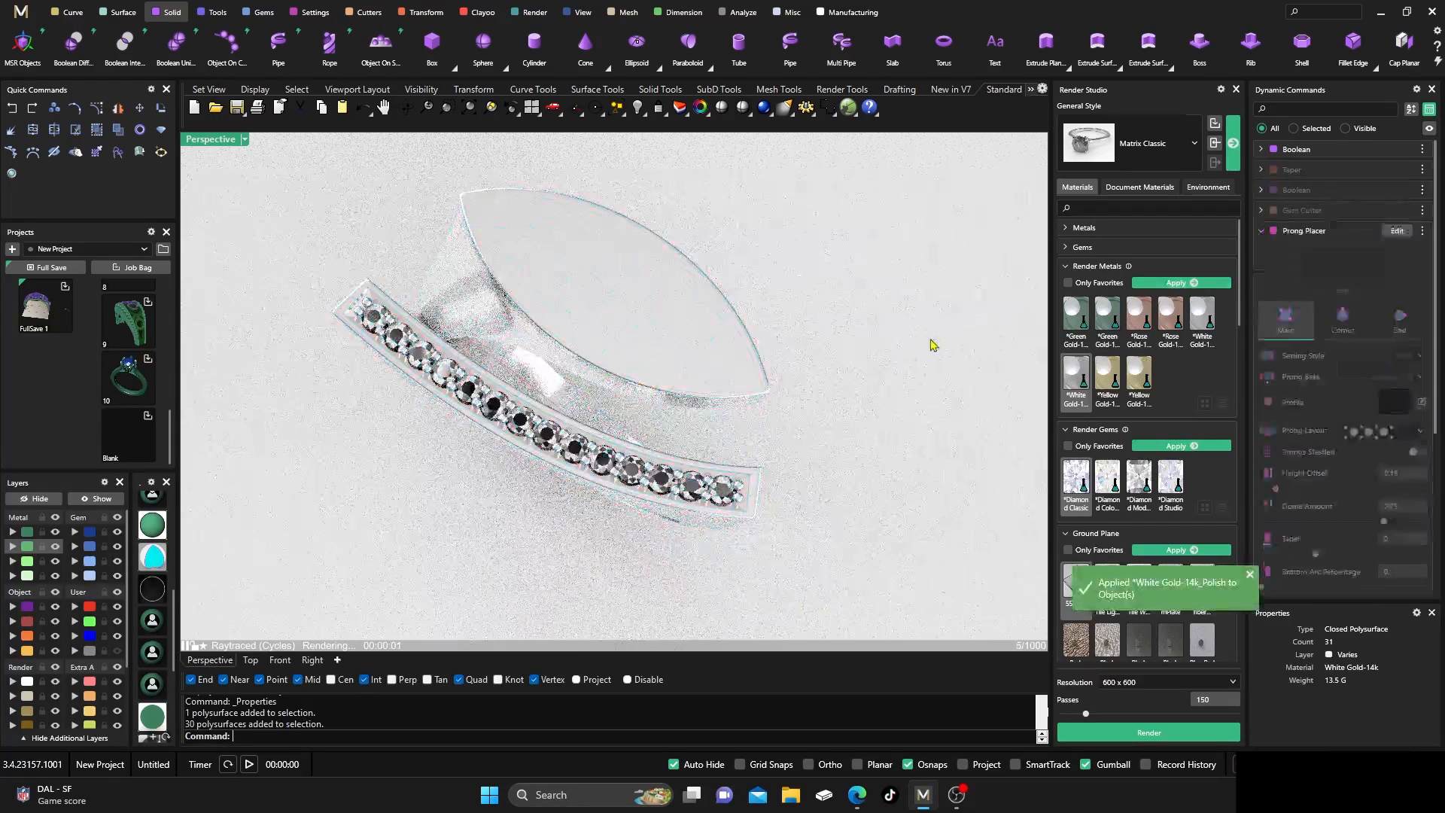
Apply the Diamond Classic render gem material to all the gems in the channel
left_click(91, 534)
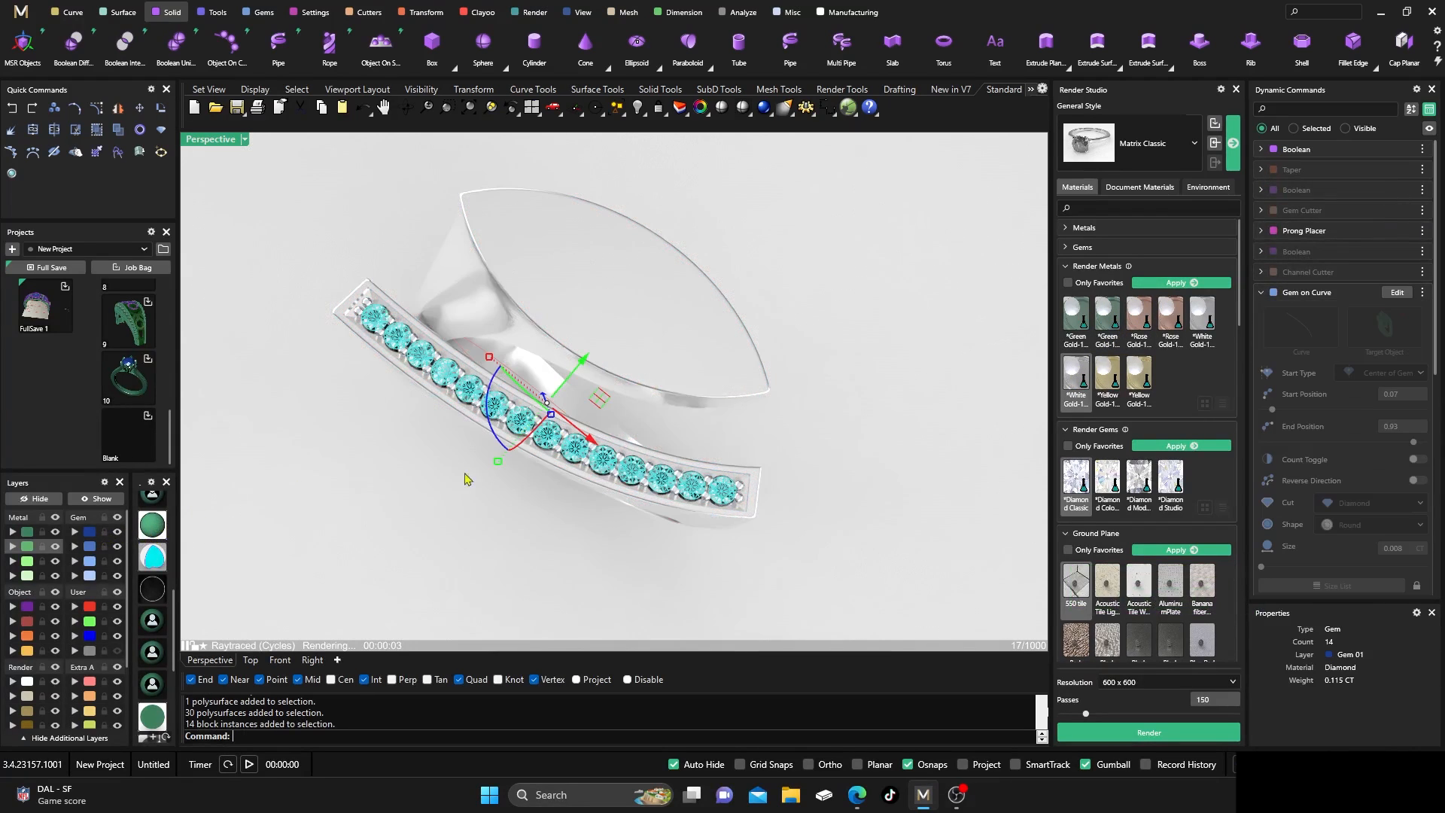
left_click(1176, 446)
left_click(995, 310)
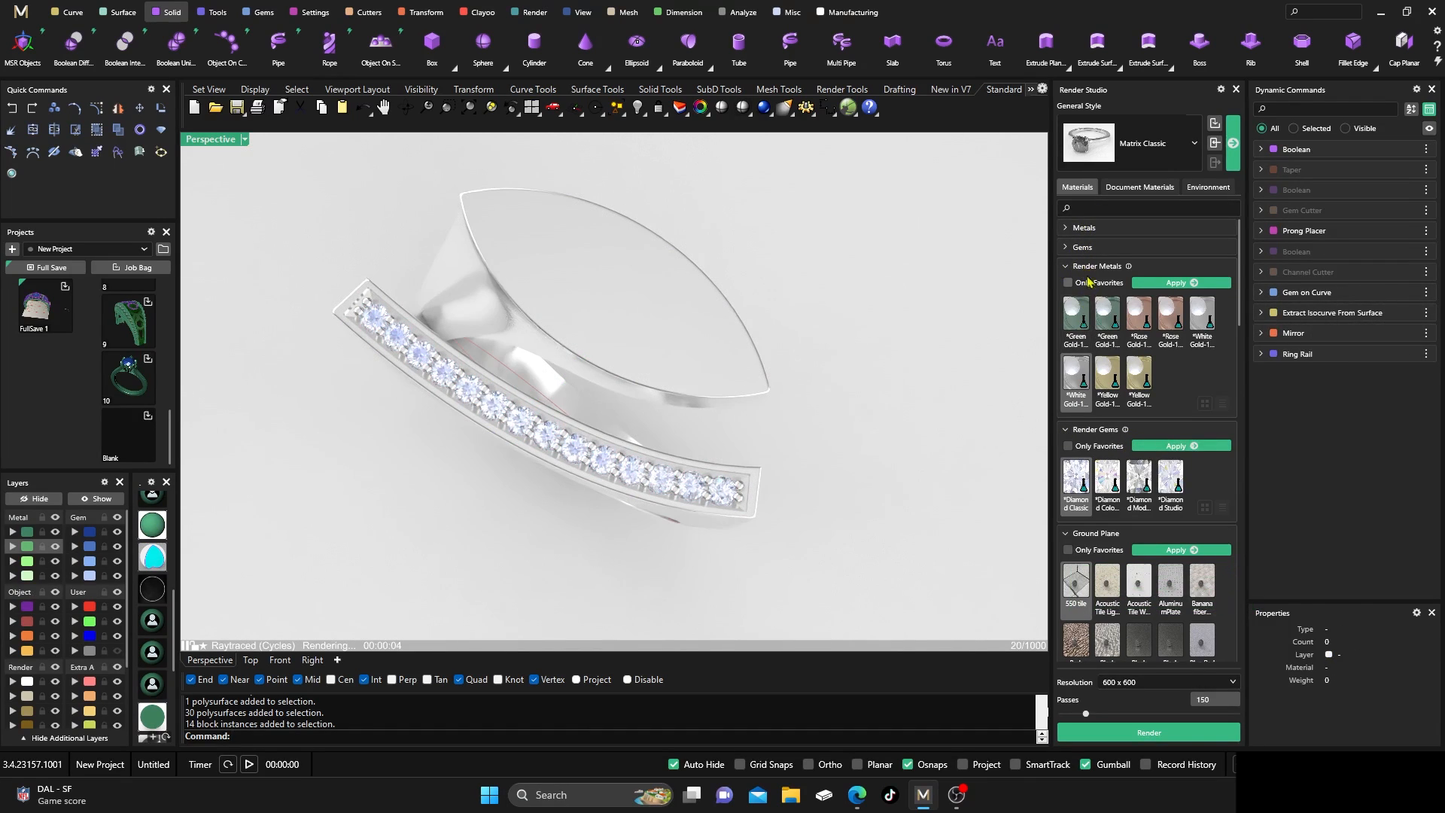
Apply the Black Shiny ground plane material to the scene
left_click(1066, 268)
left_click(1066, 286)
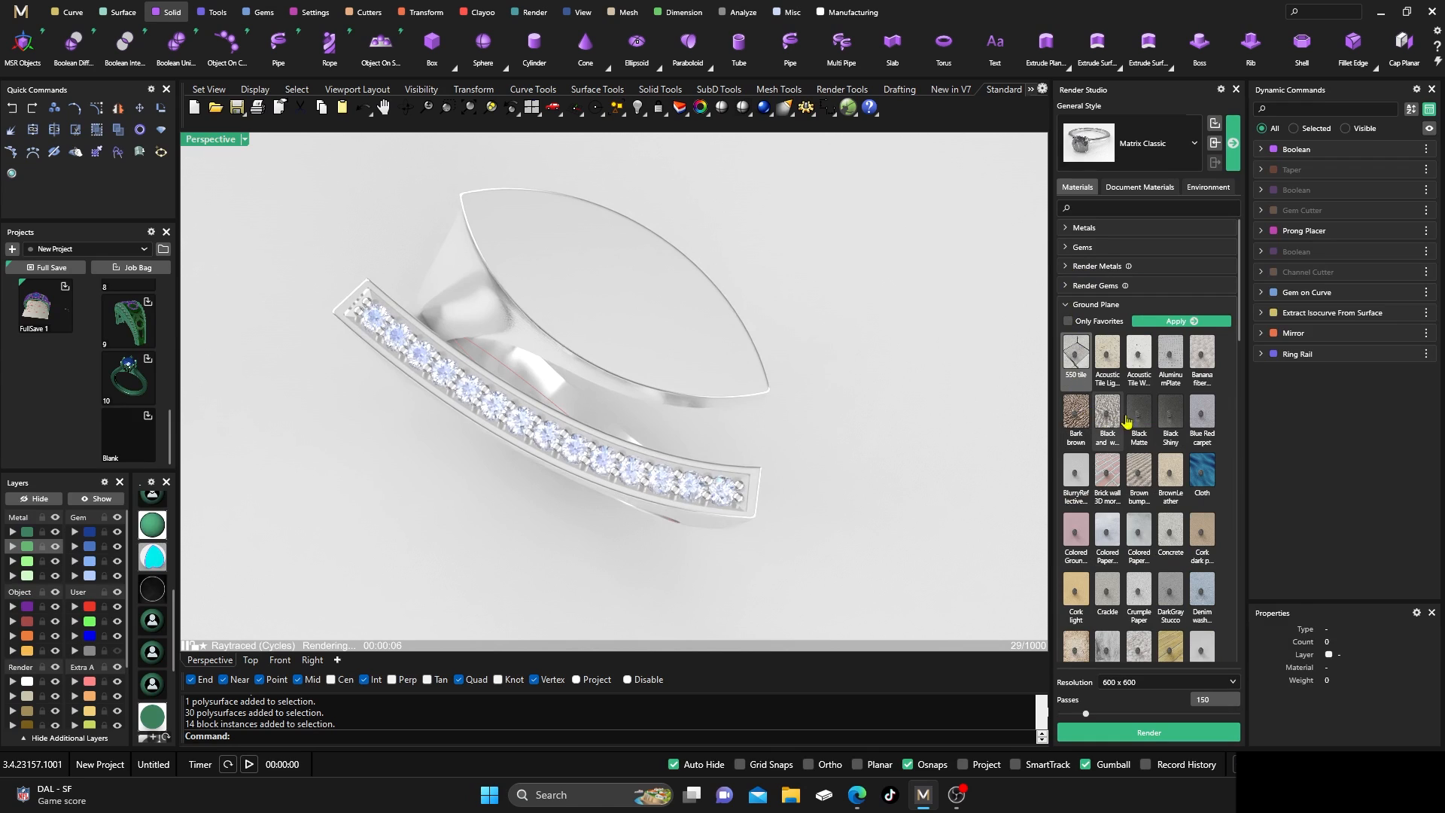
left_click(1173, 414)
left_click(1176, 322)
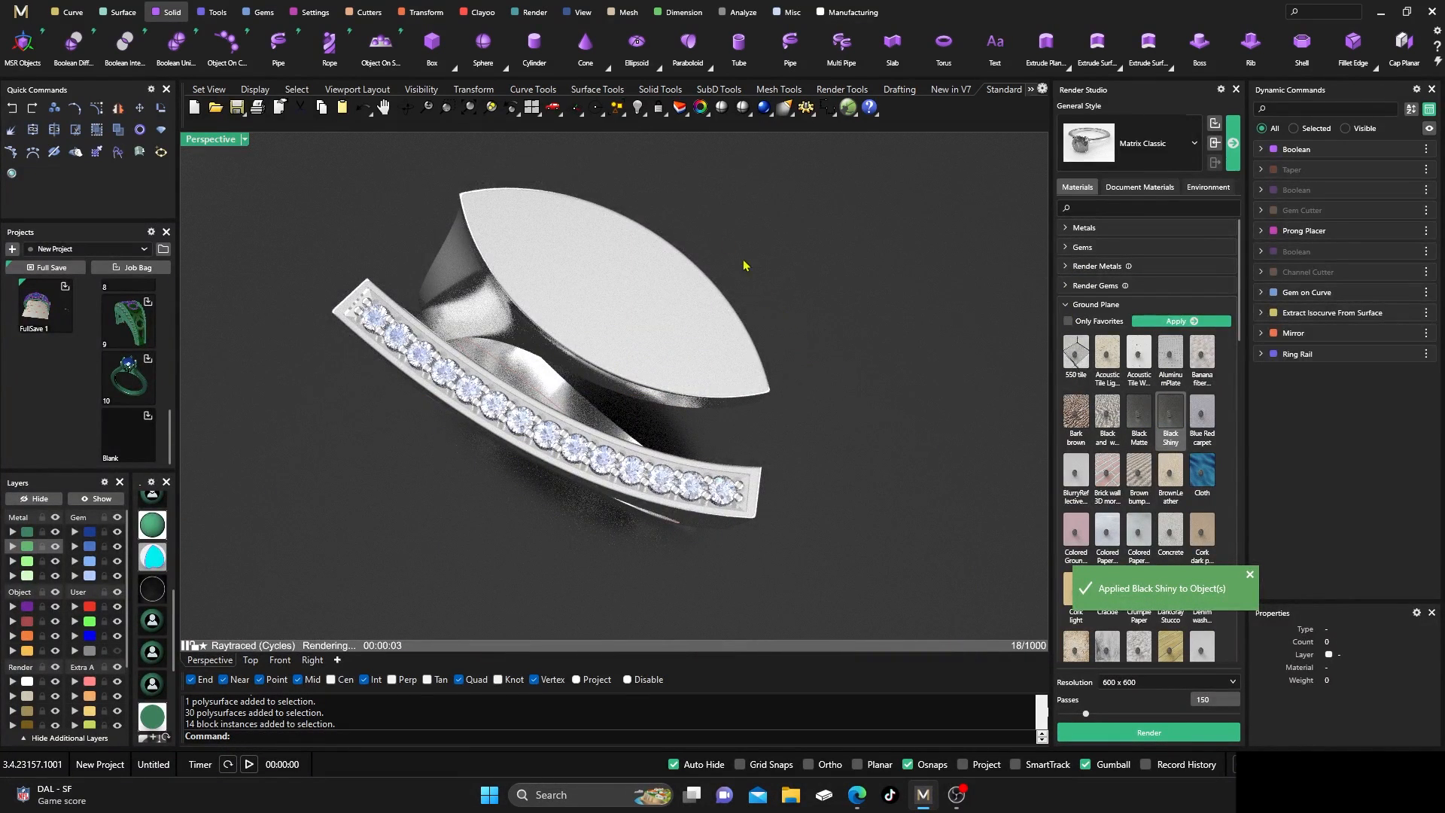
Check the render post effects, then examine the raytraced ring from above and from a low side angle
left_click(703, 110)
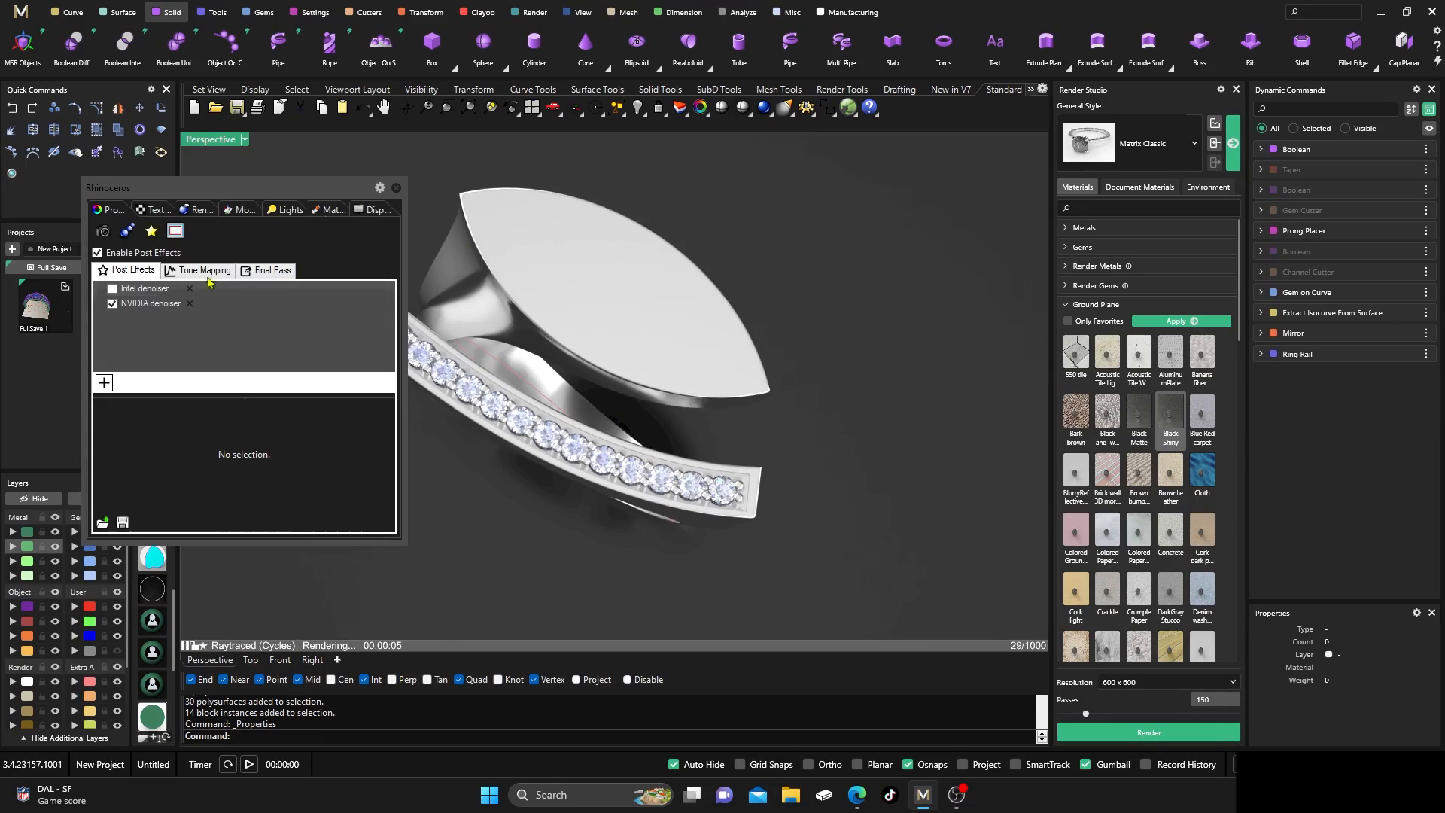
left_click(396, 189)
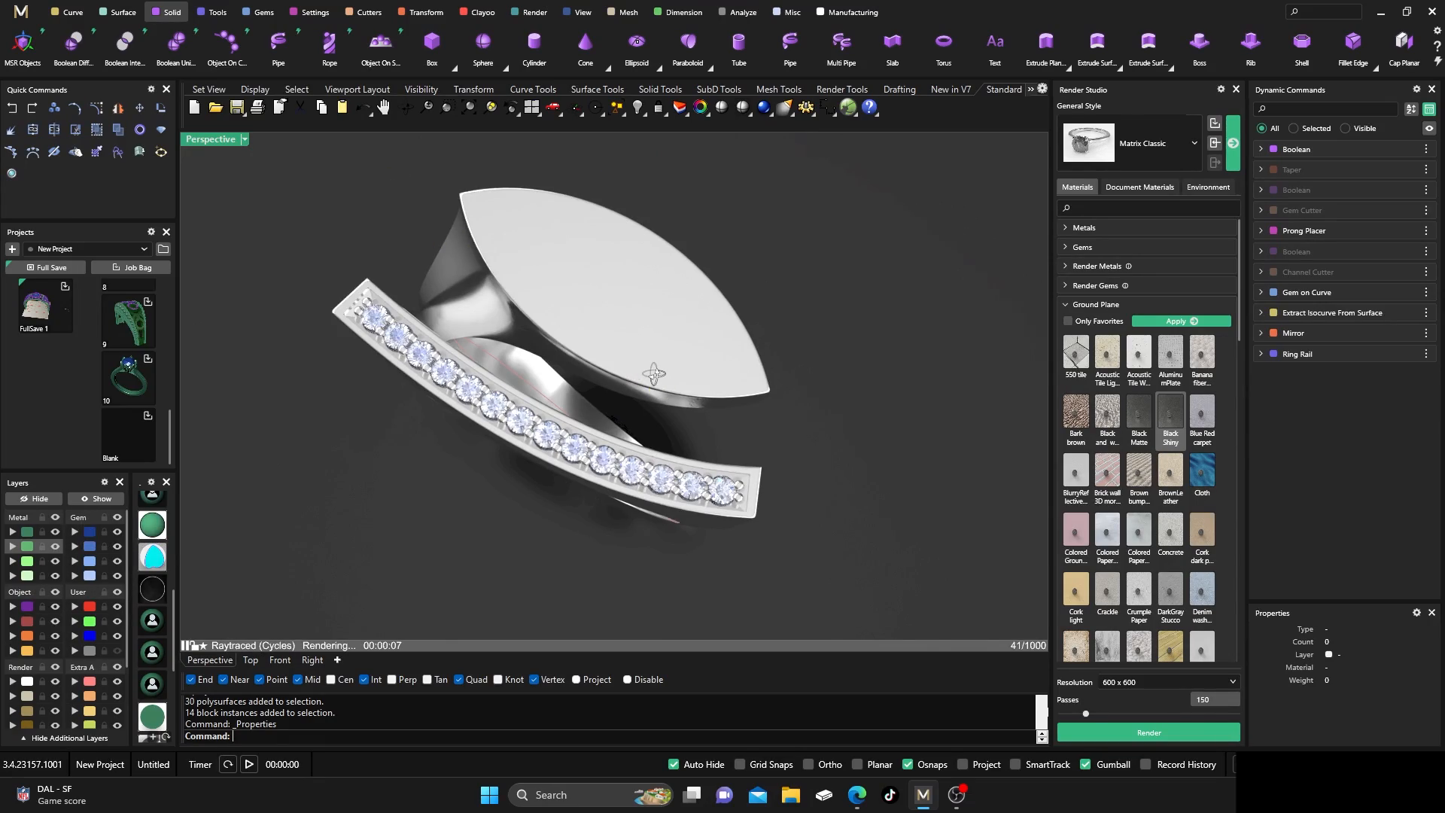
right_click_drag(655, 387, 723, 413)
scroll(675, 401, "up", 2)
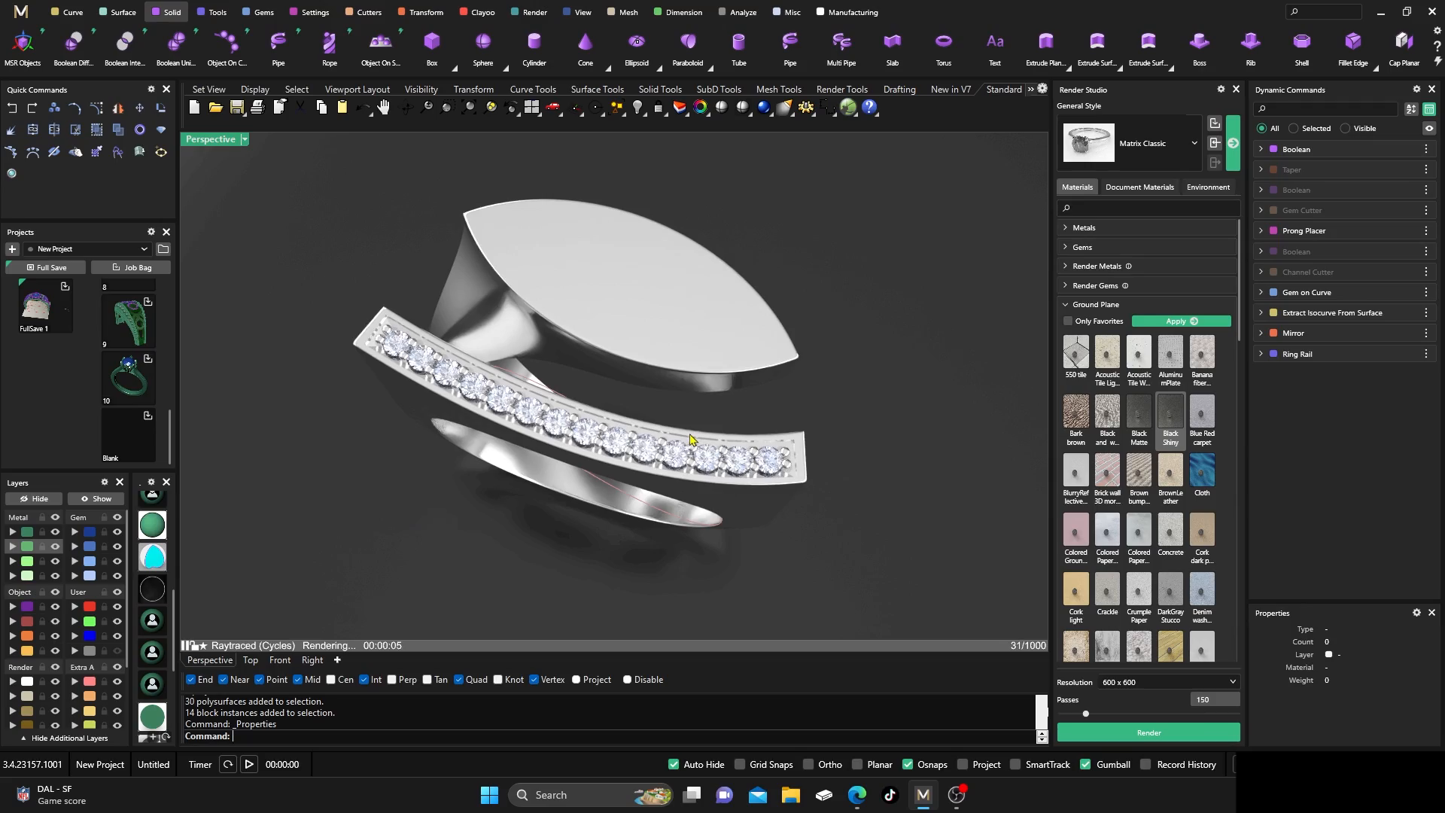
right_click_drag(700, 452, 691, 329)
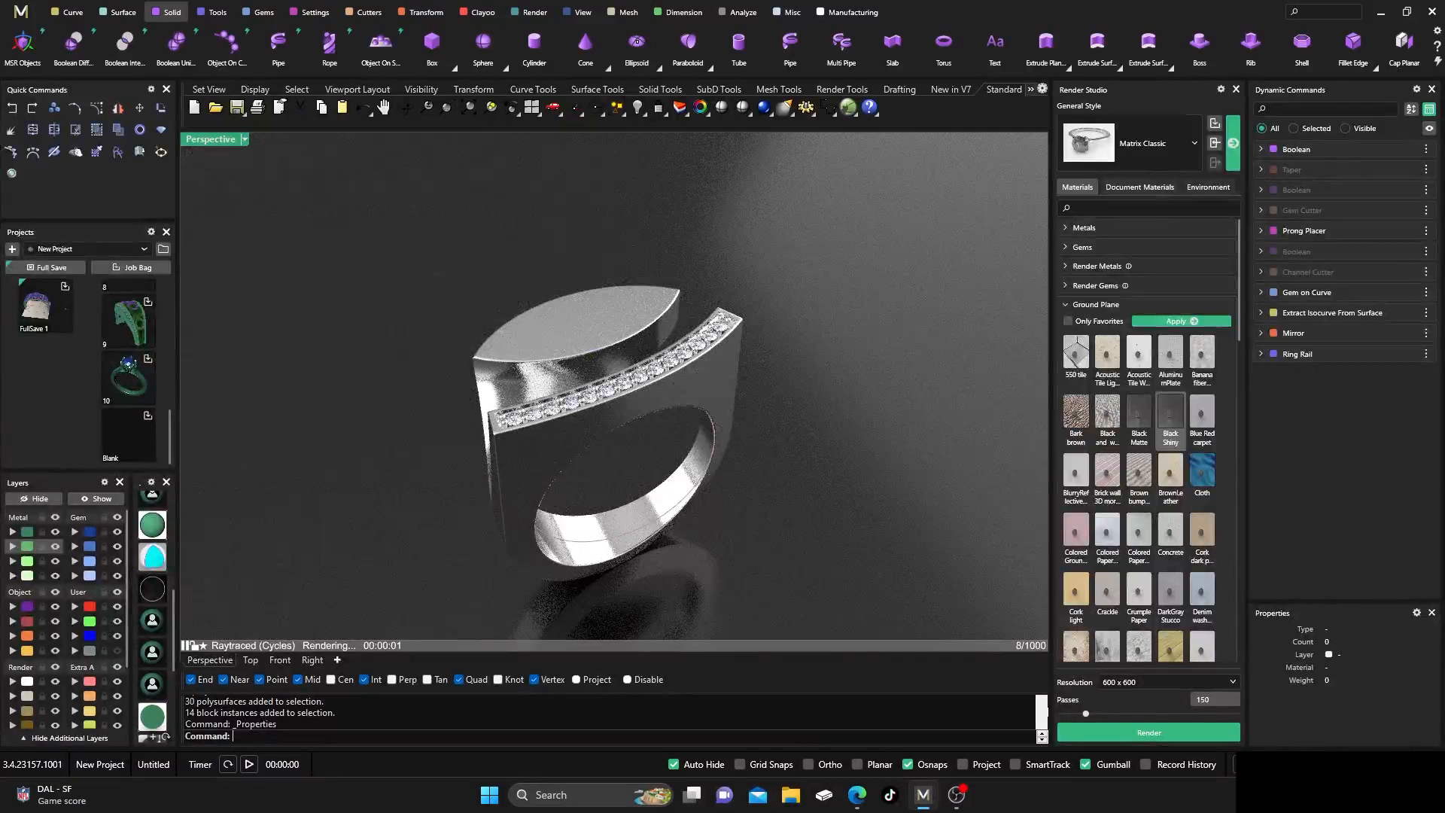
Bring the browser's reference ring photo beside the perspective view and turn the model to a similar angle for comparison
key("alt+Tab")
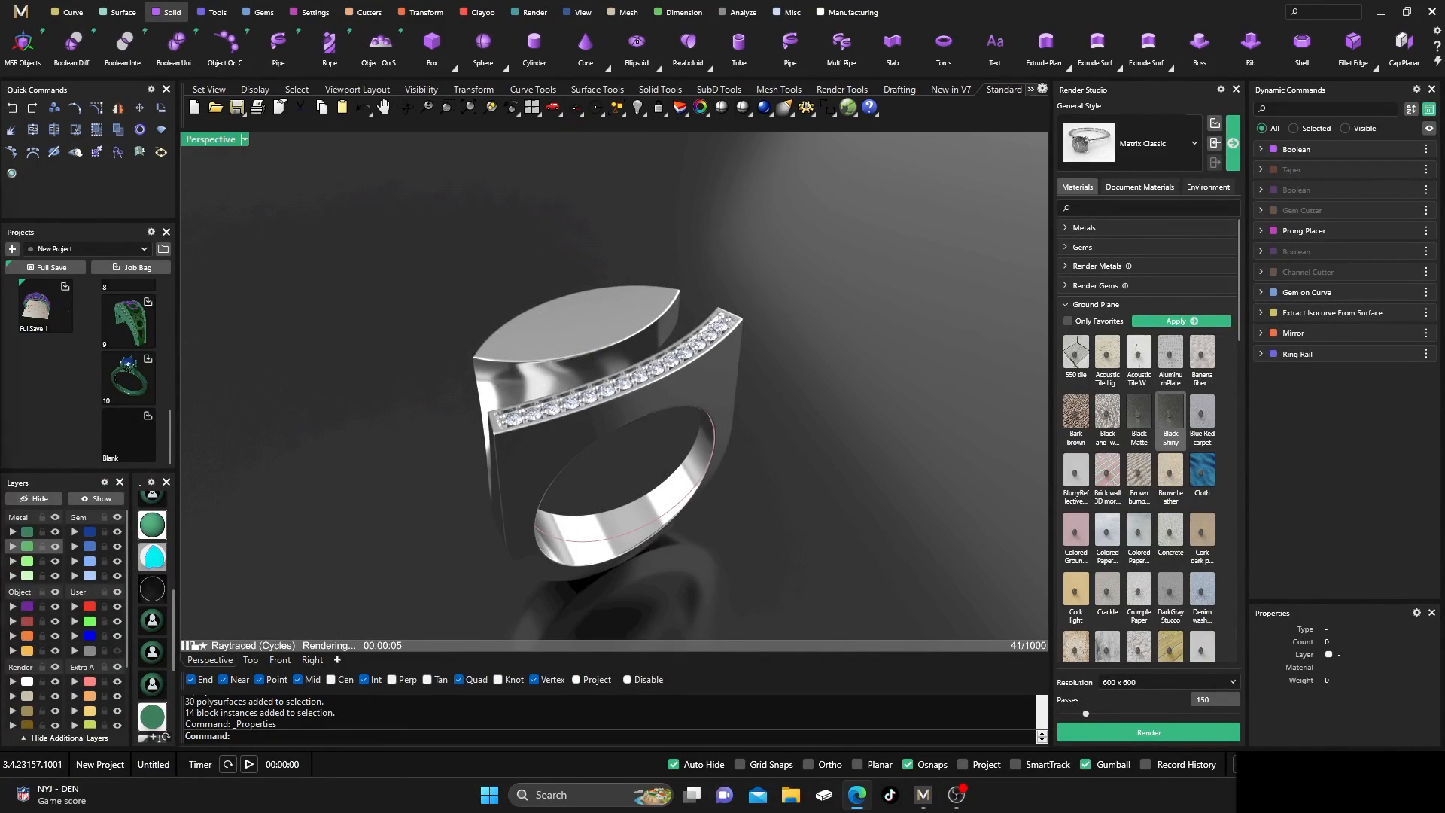
left_click_drag(0, 126, 129, 122)
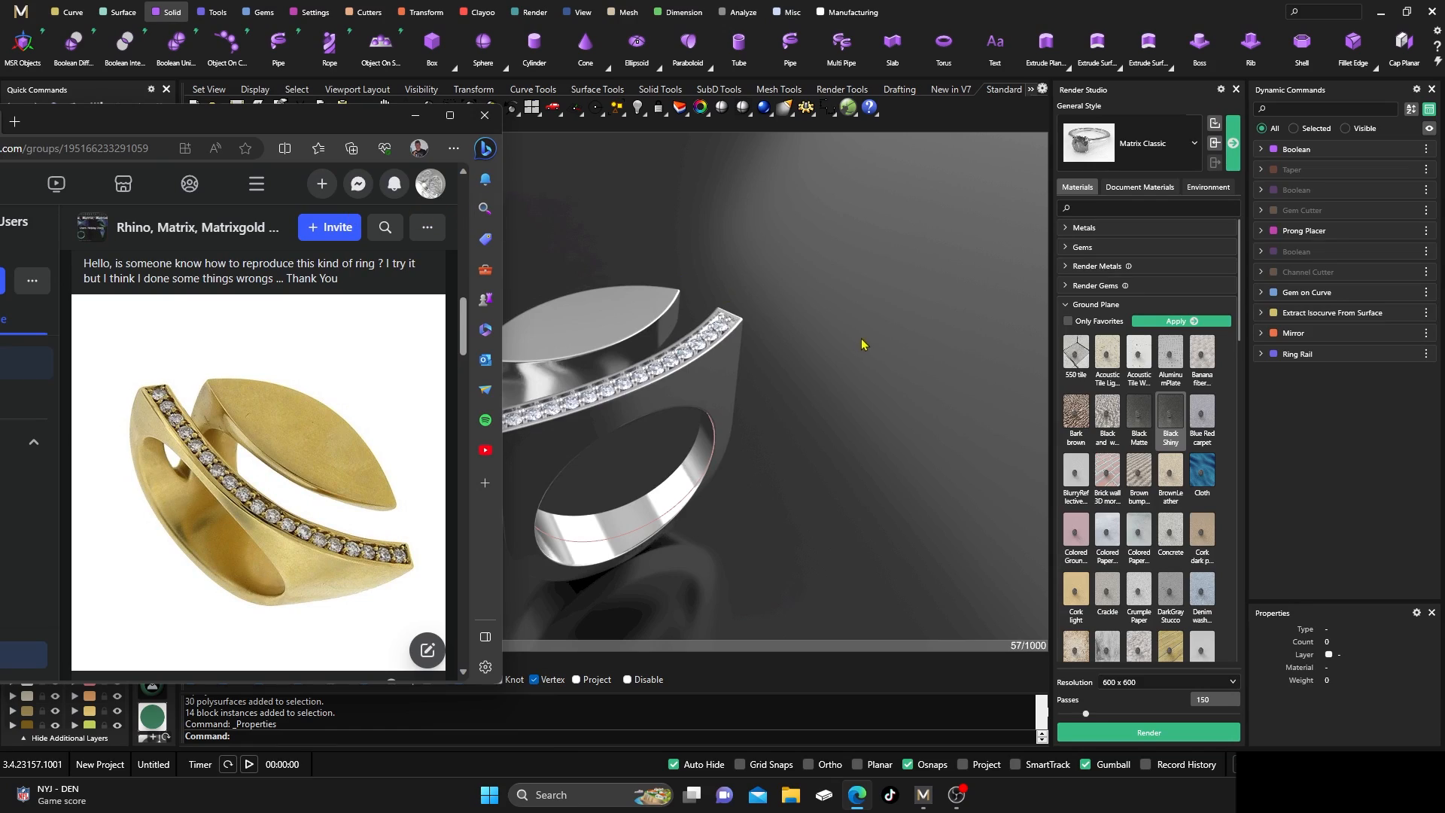
scroll(865, 346, "down", 5)
right_click_drag(839, 394, 748, 485)
scroll(751, 485, "up", 6)
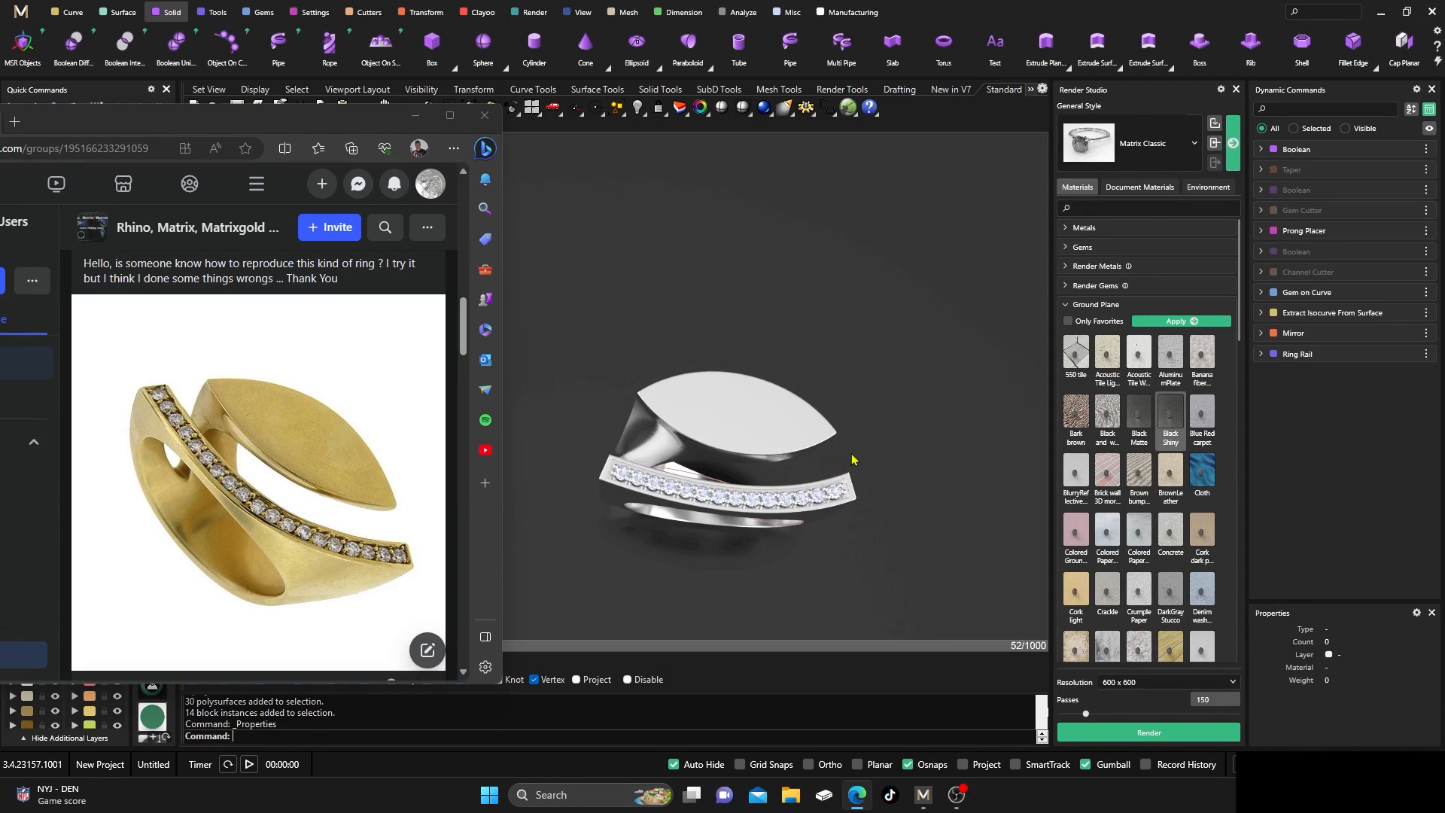
right_click_drag(776, 493, 729, 423)
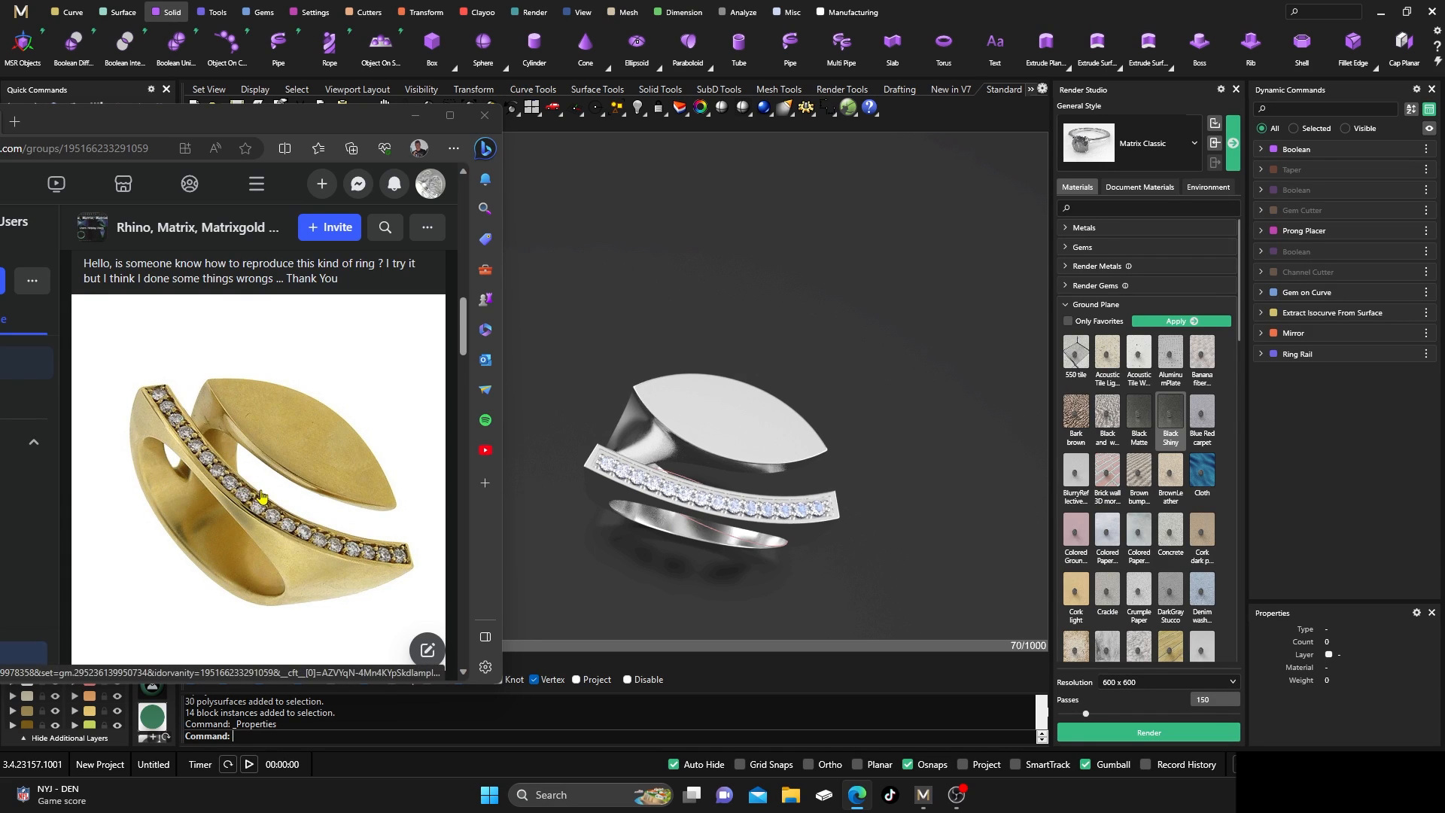
Compare the ends of the diamond channel and the front of the shank with the whole gold ring in the reference photo
scroll(260, 495, "down", 2)
scroll(260, 494, "up", 2)
scroll(256, 466, "down", 1)
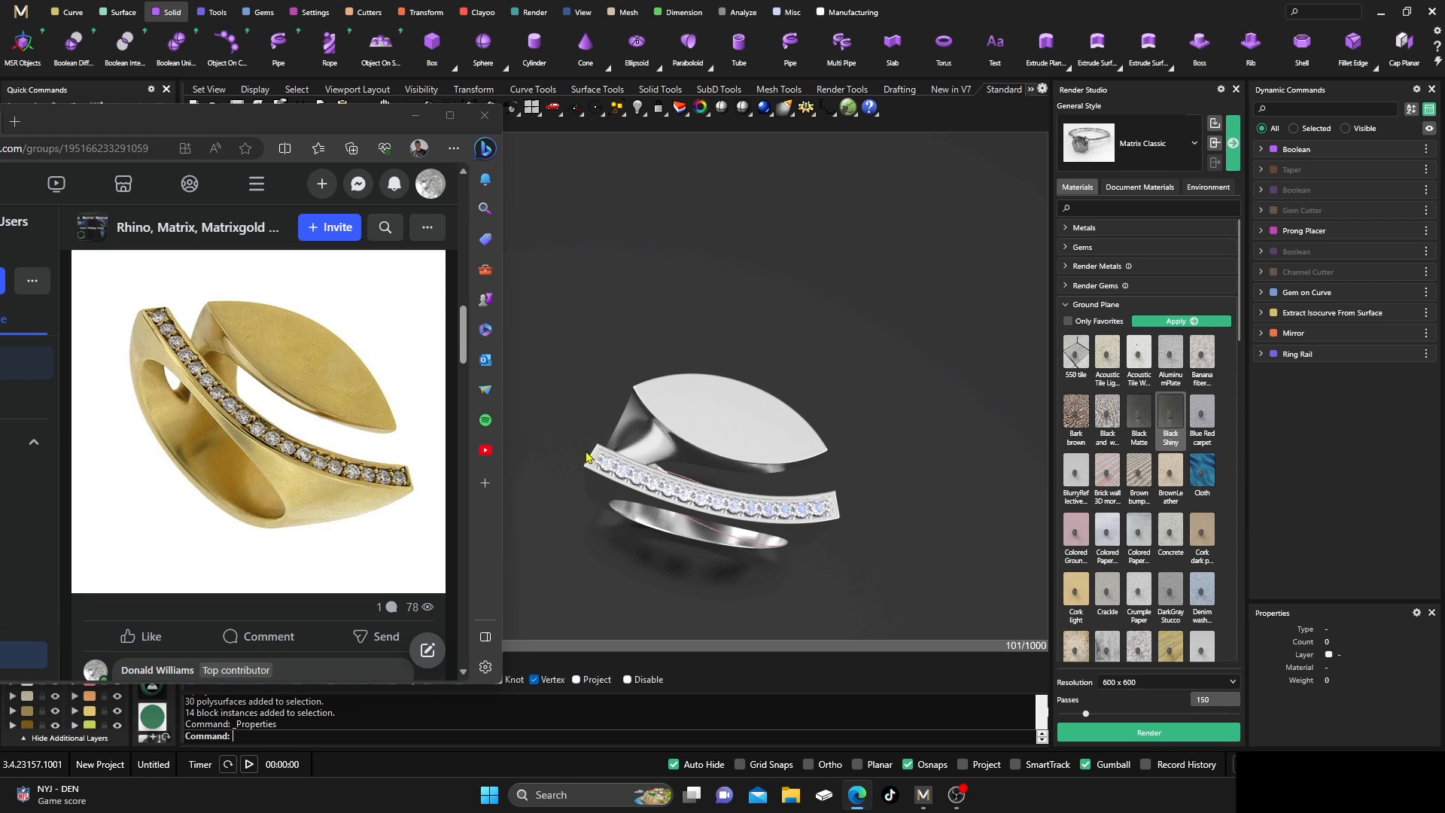
right_click_drag(656, 504, 702, 427)
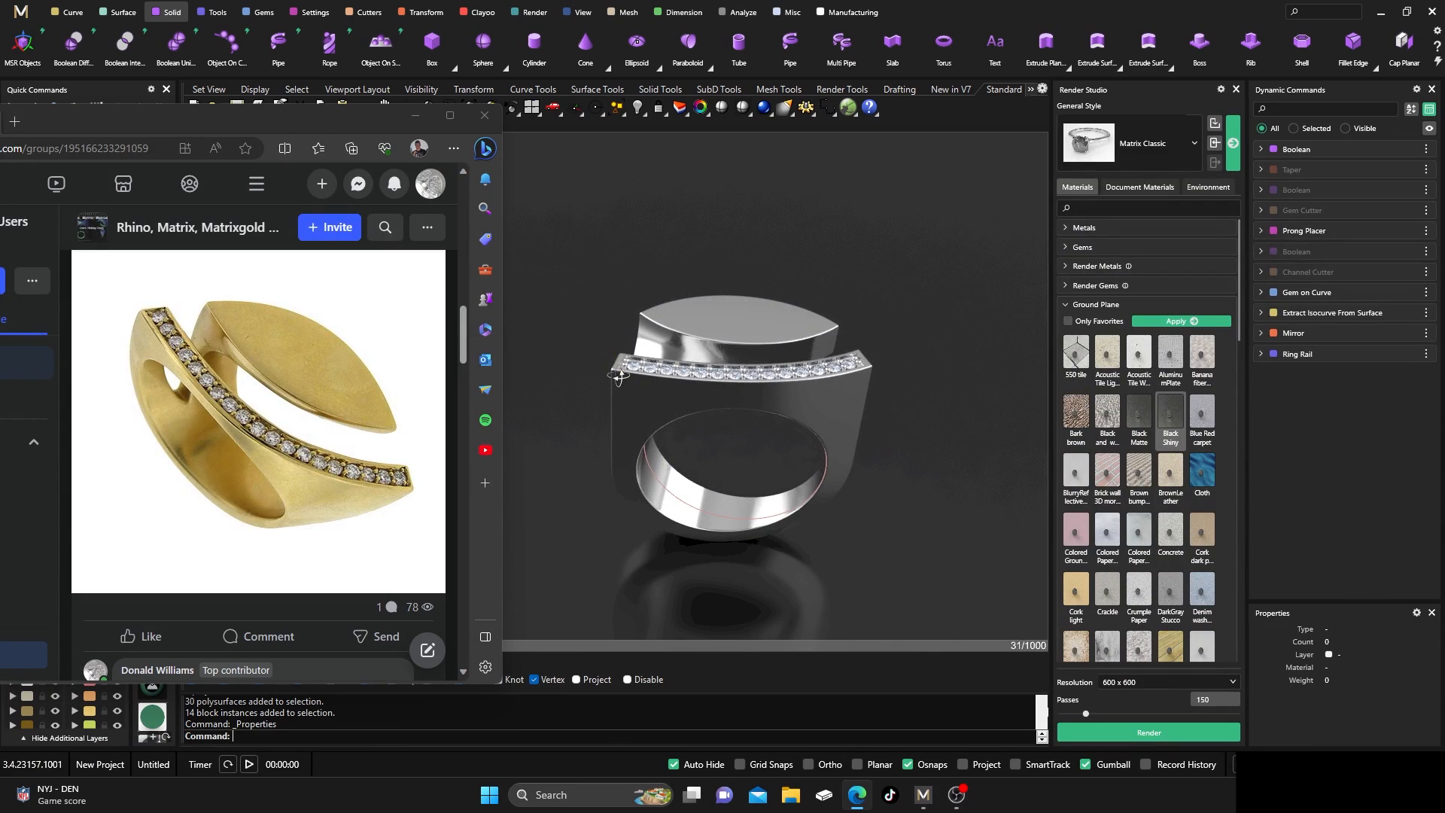
right_click_drag(619, 376, 606, 409)
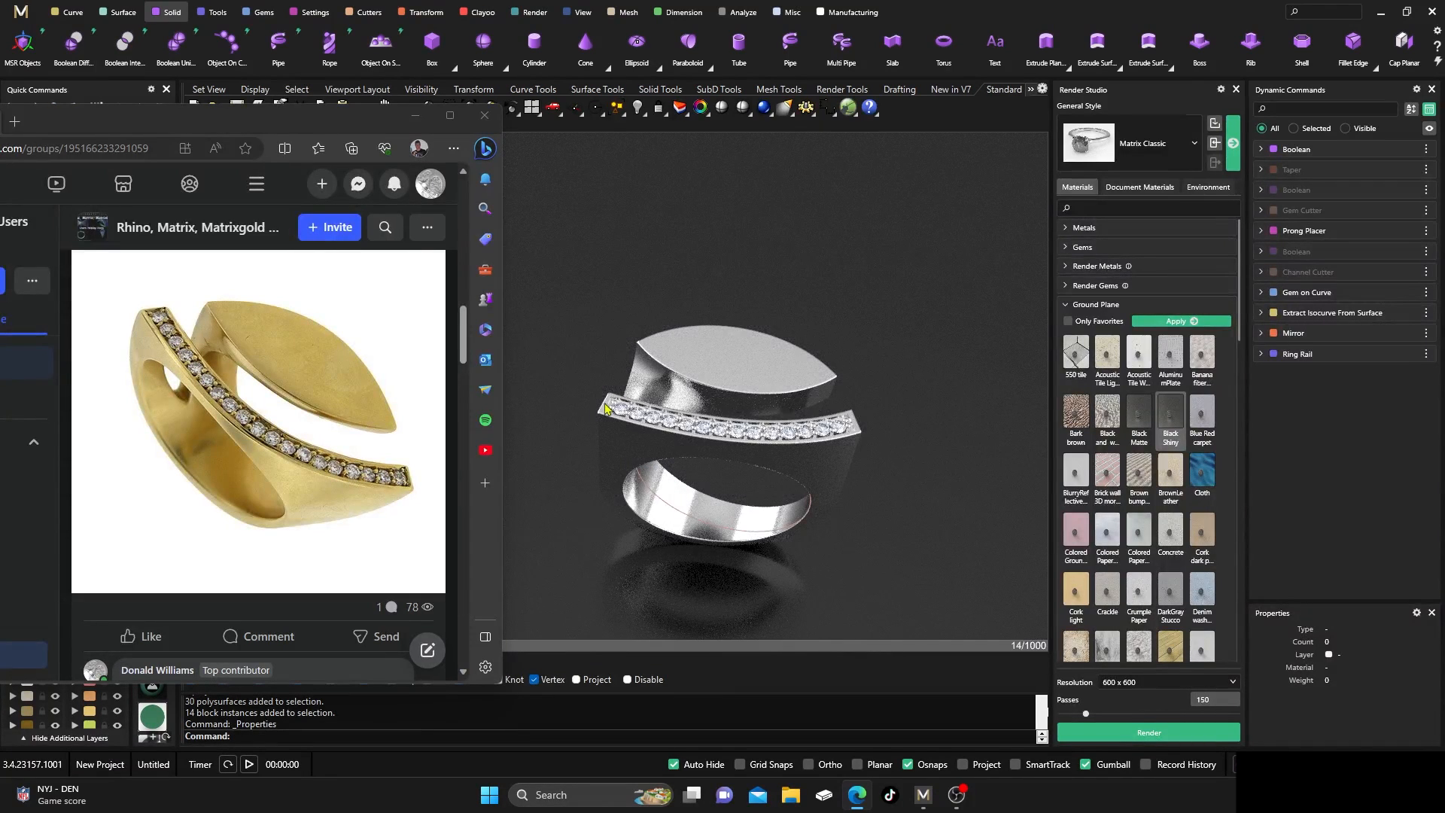